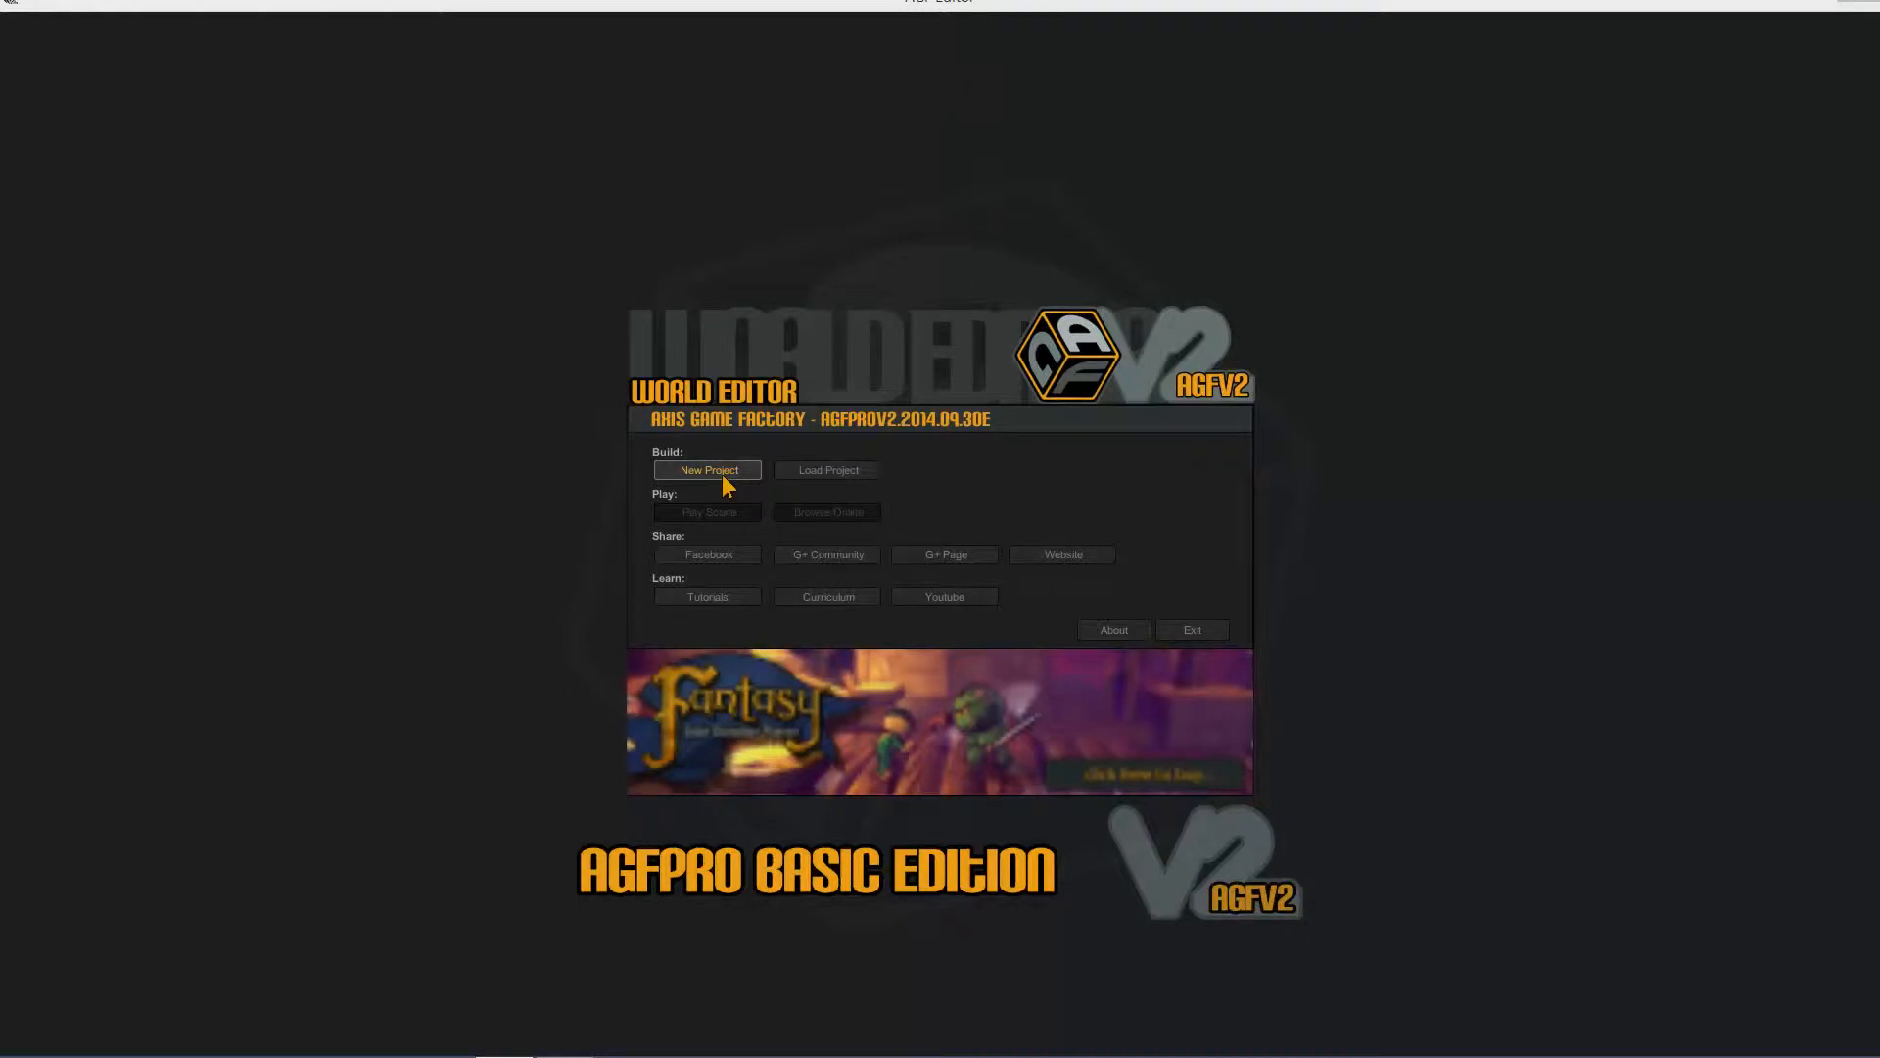
# Create a new project named New Project_11 containing a scene named New Scene.
pyautogui.click(726, 480)
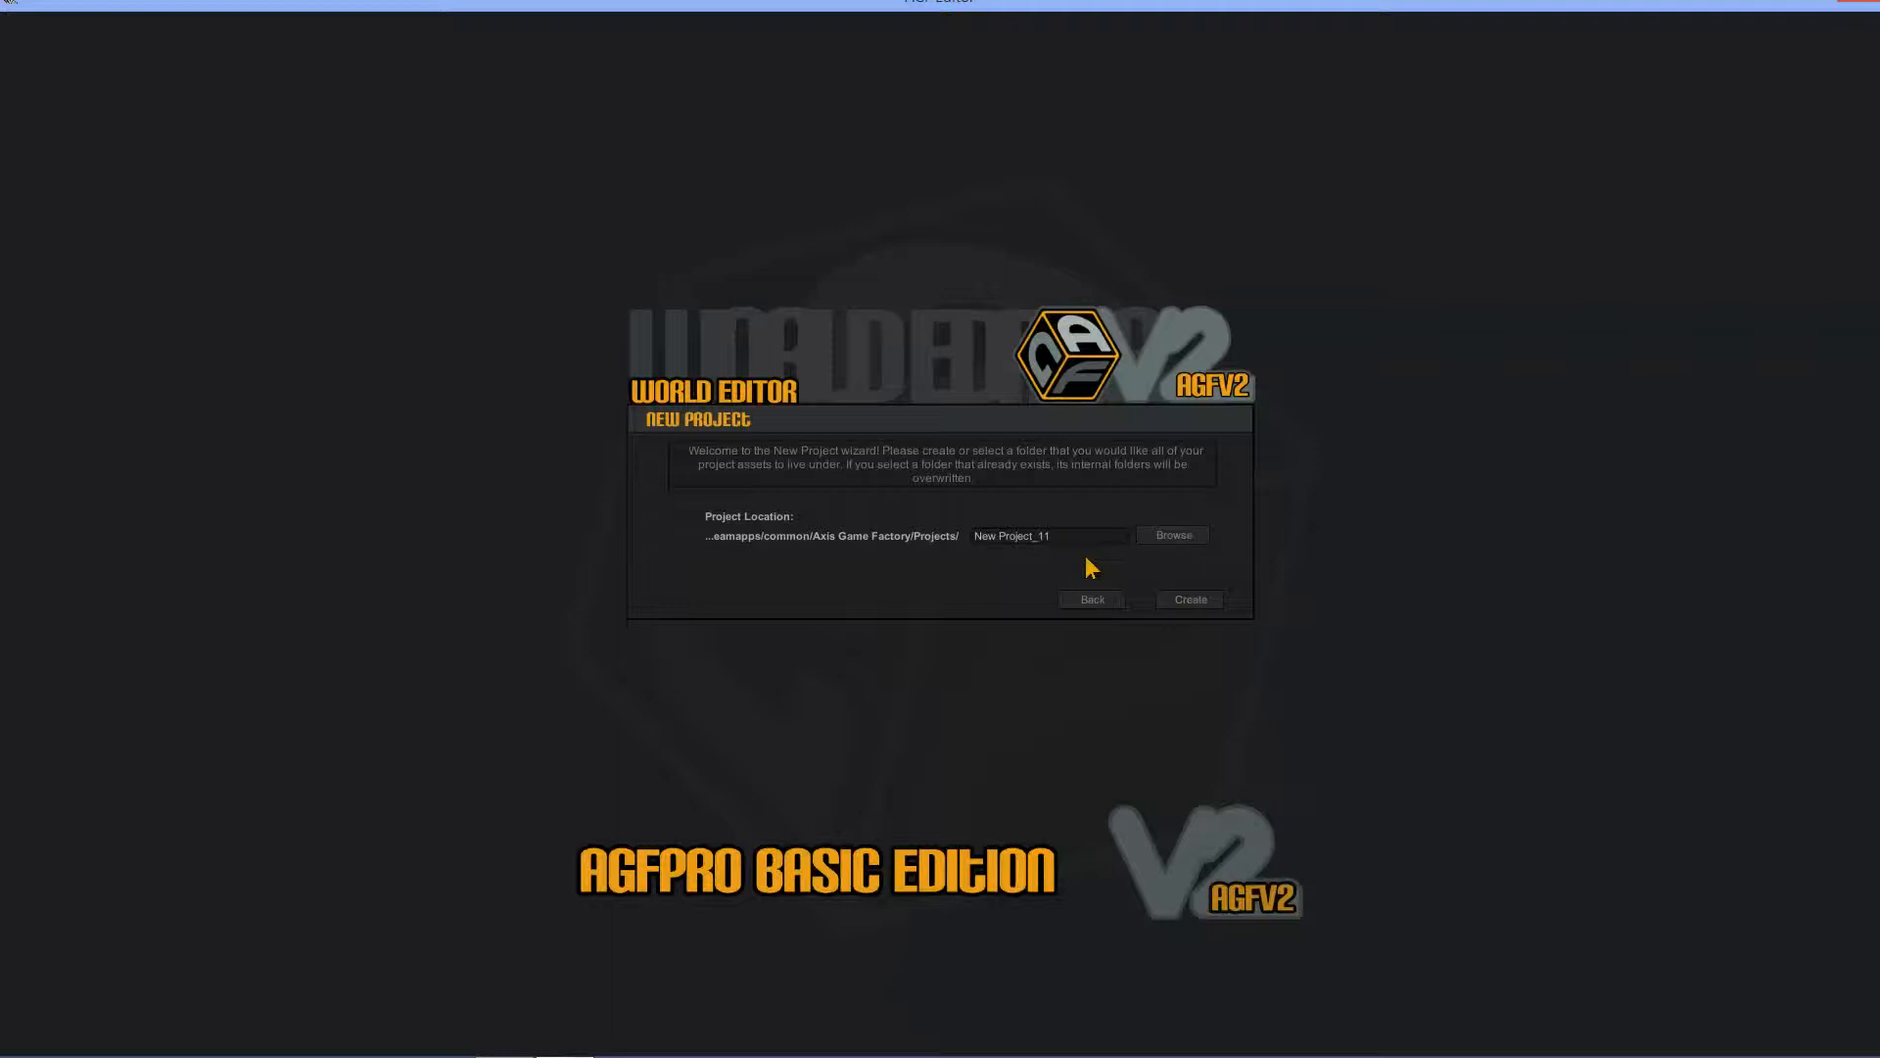
pyautogui.click(1180, 538)
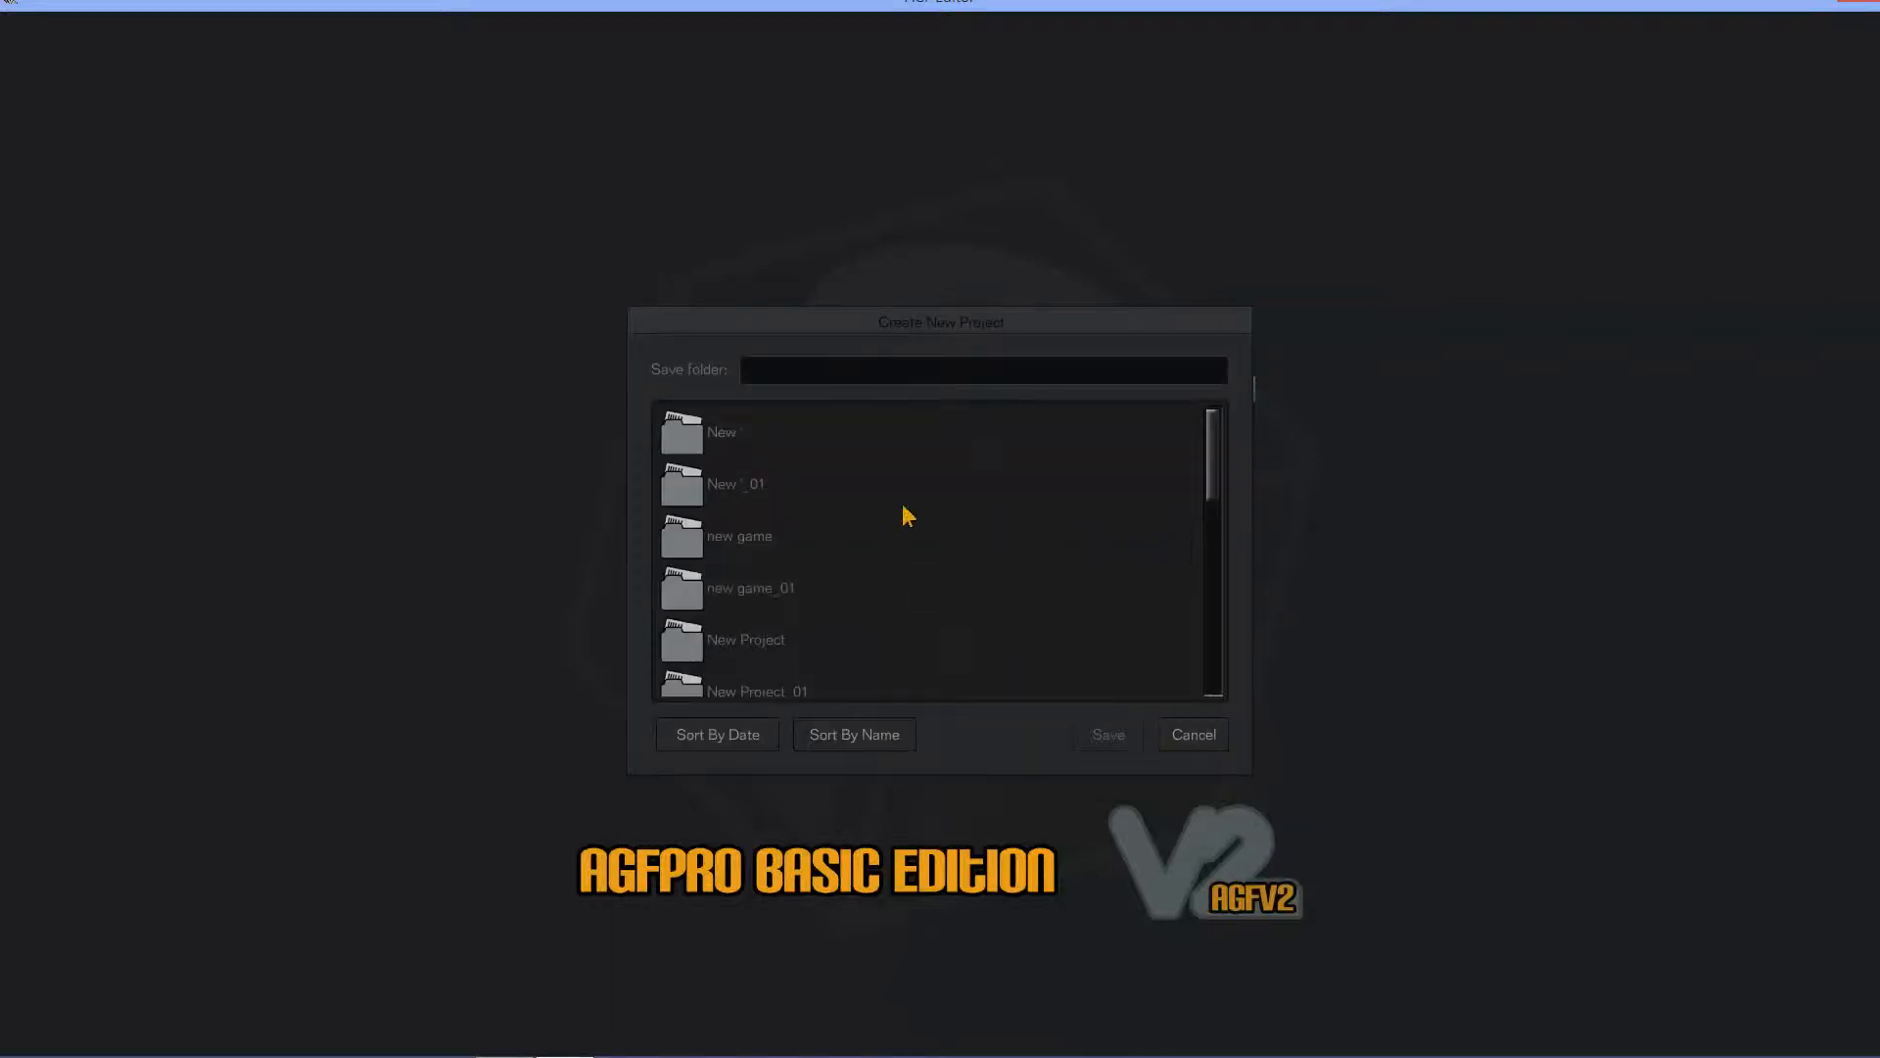
pyautogui.scroll(-10, 872, 587)
pyautogui.scroll(-2, 911, 651)
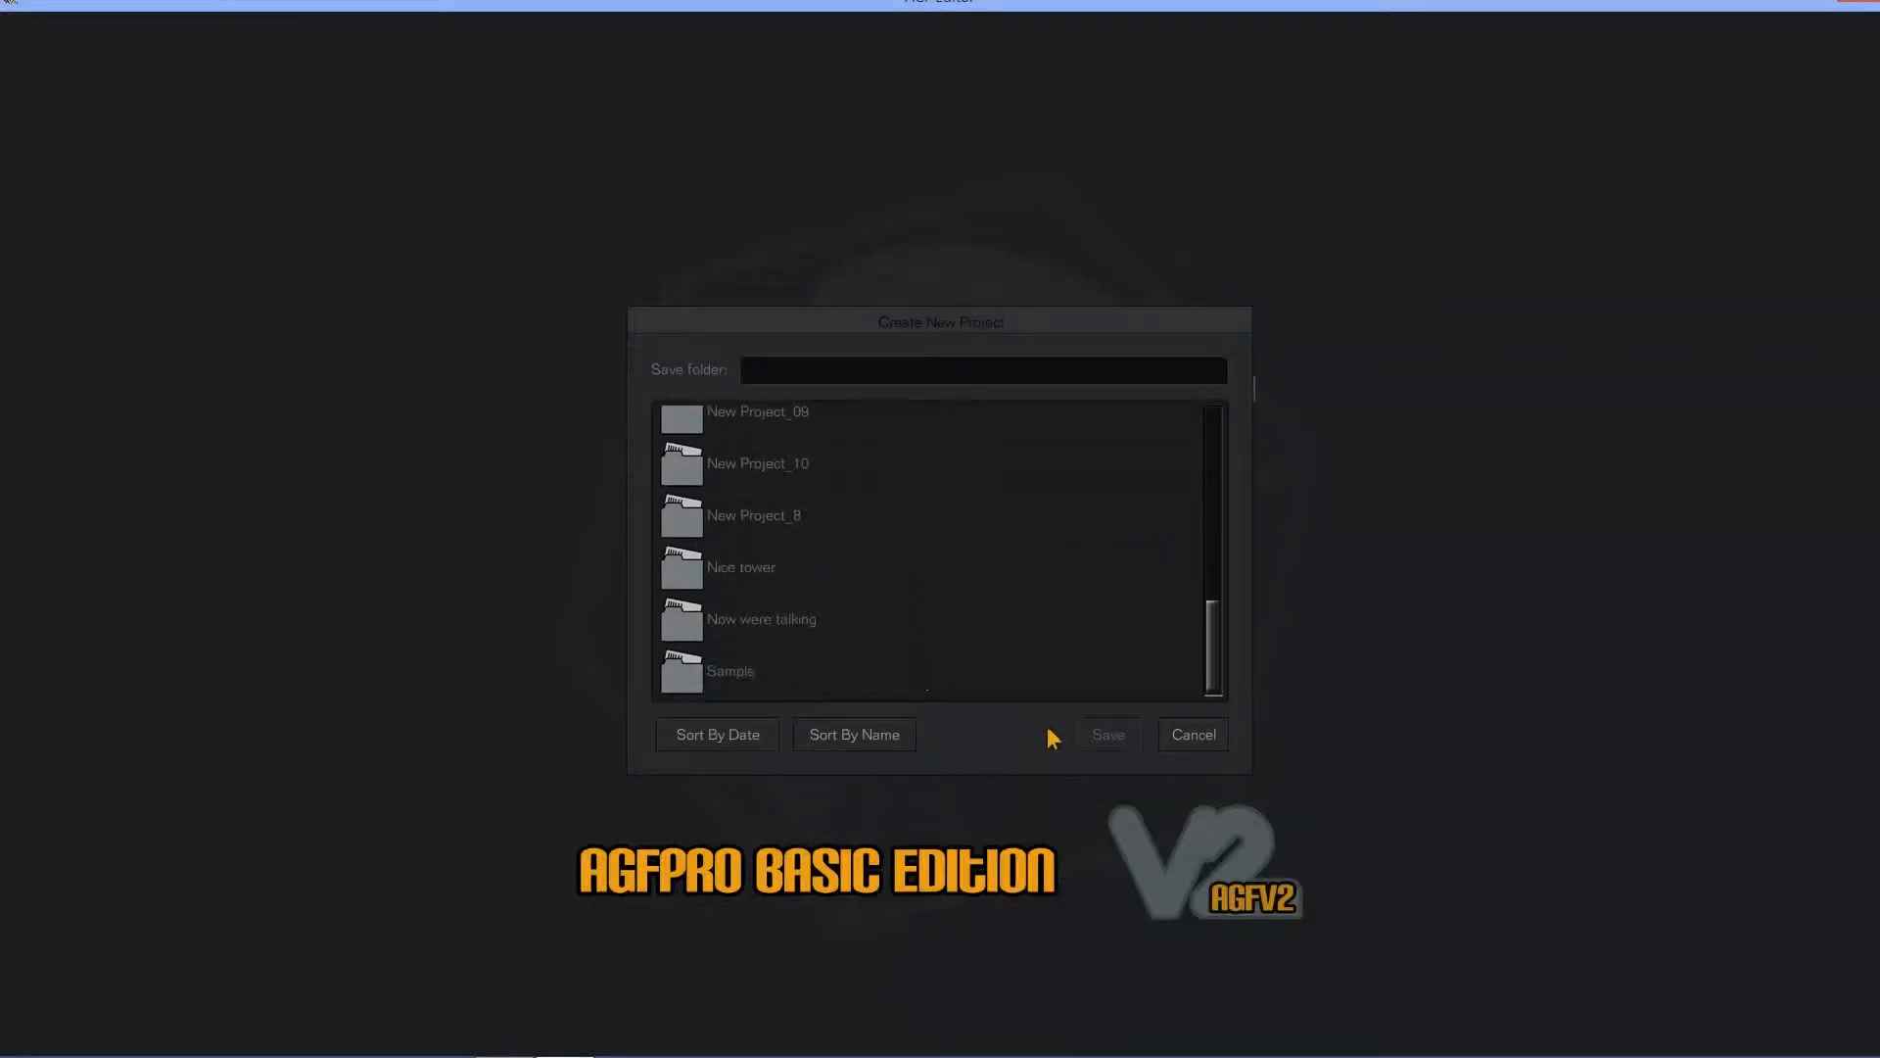
pyautogui.click(1196, 736)
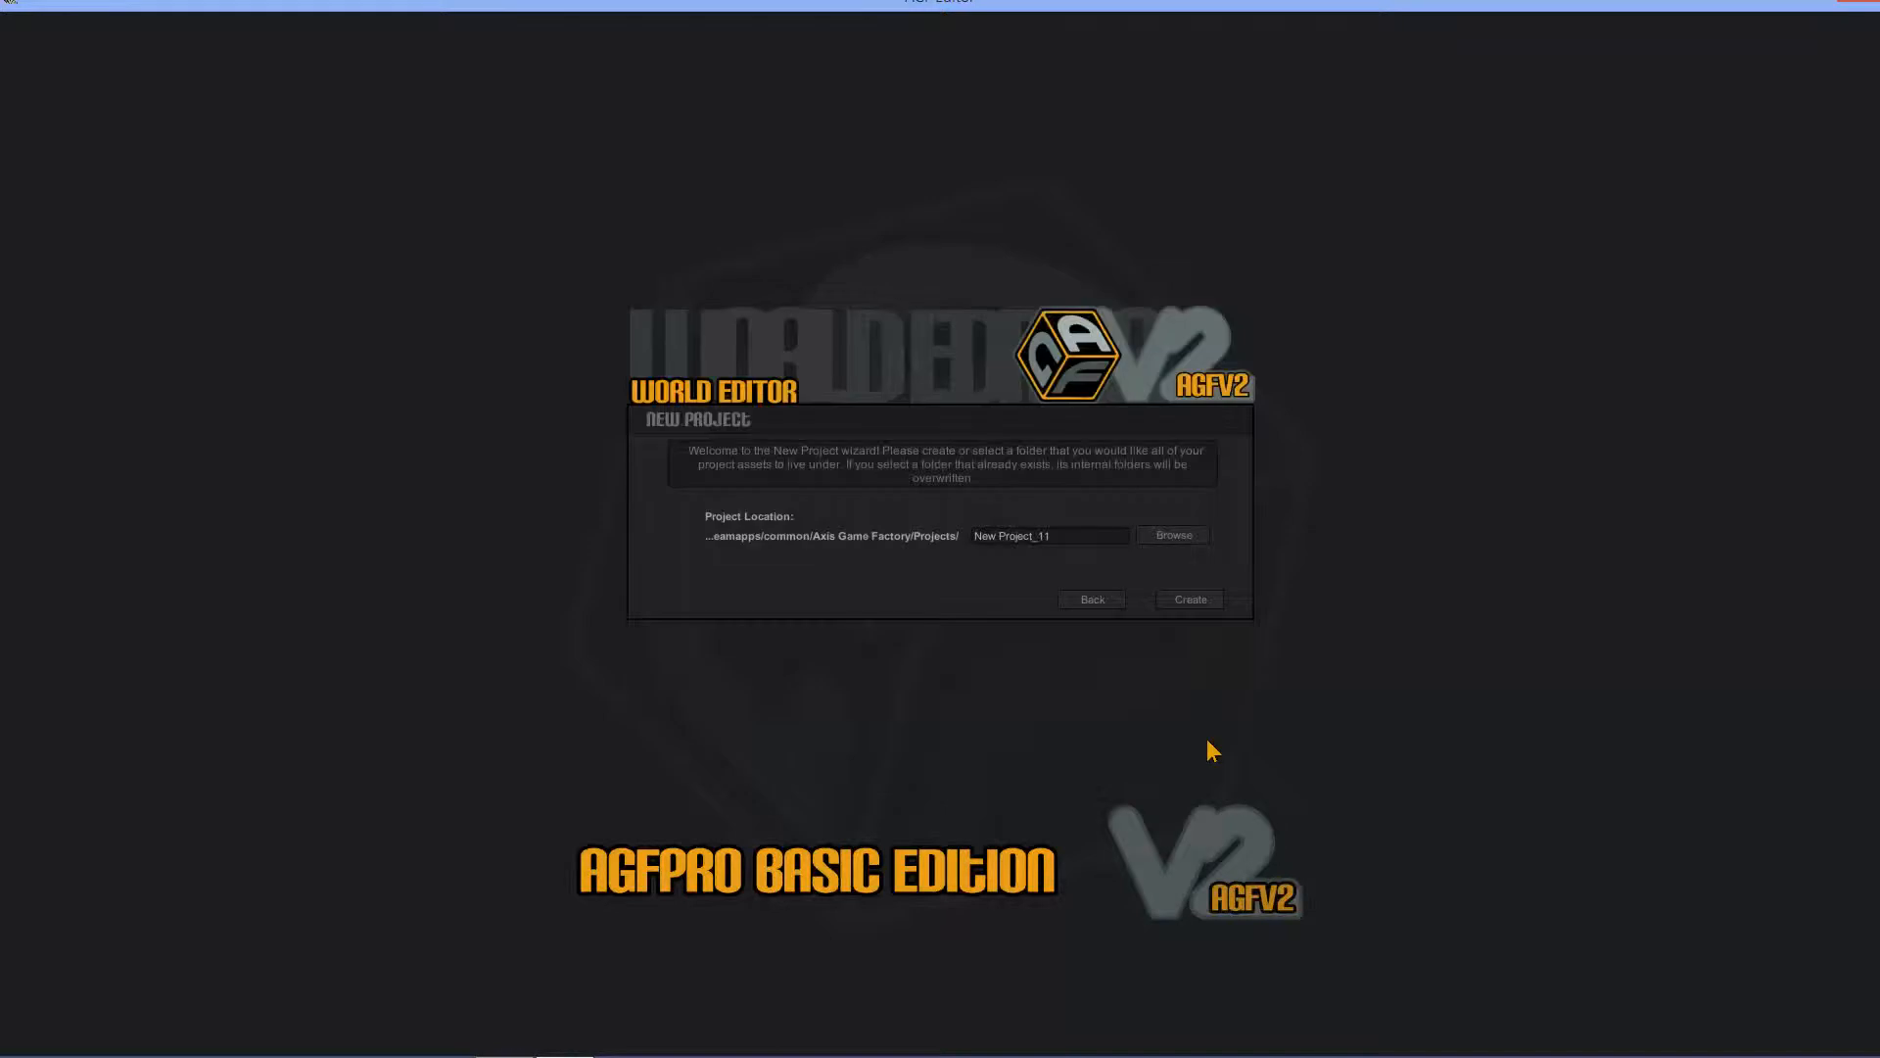
pyautogui.click(1201, 605)
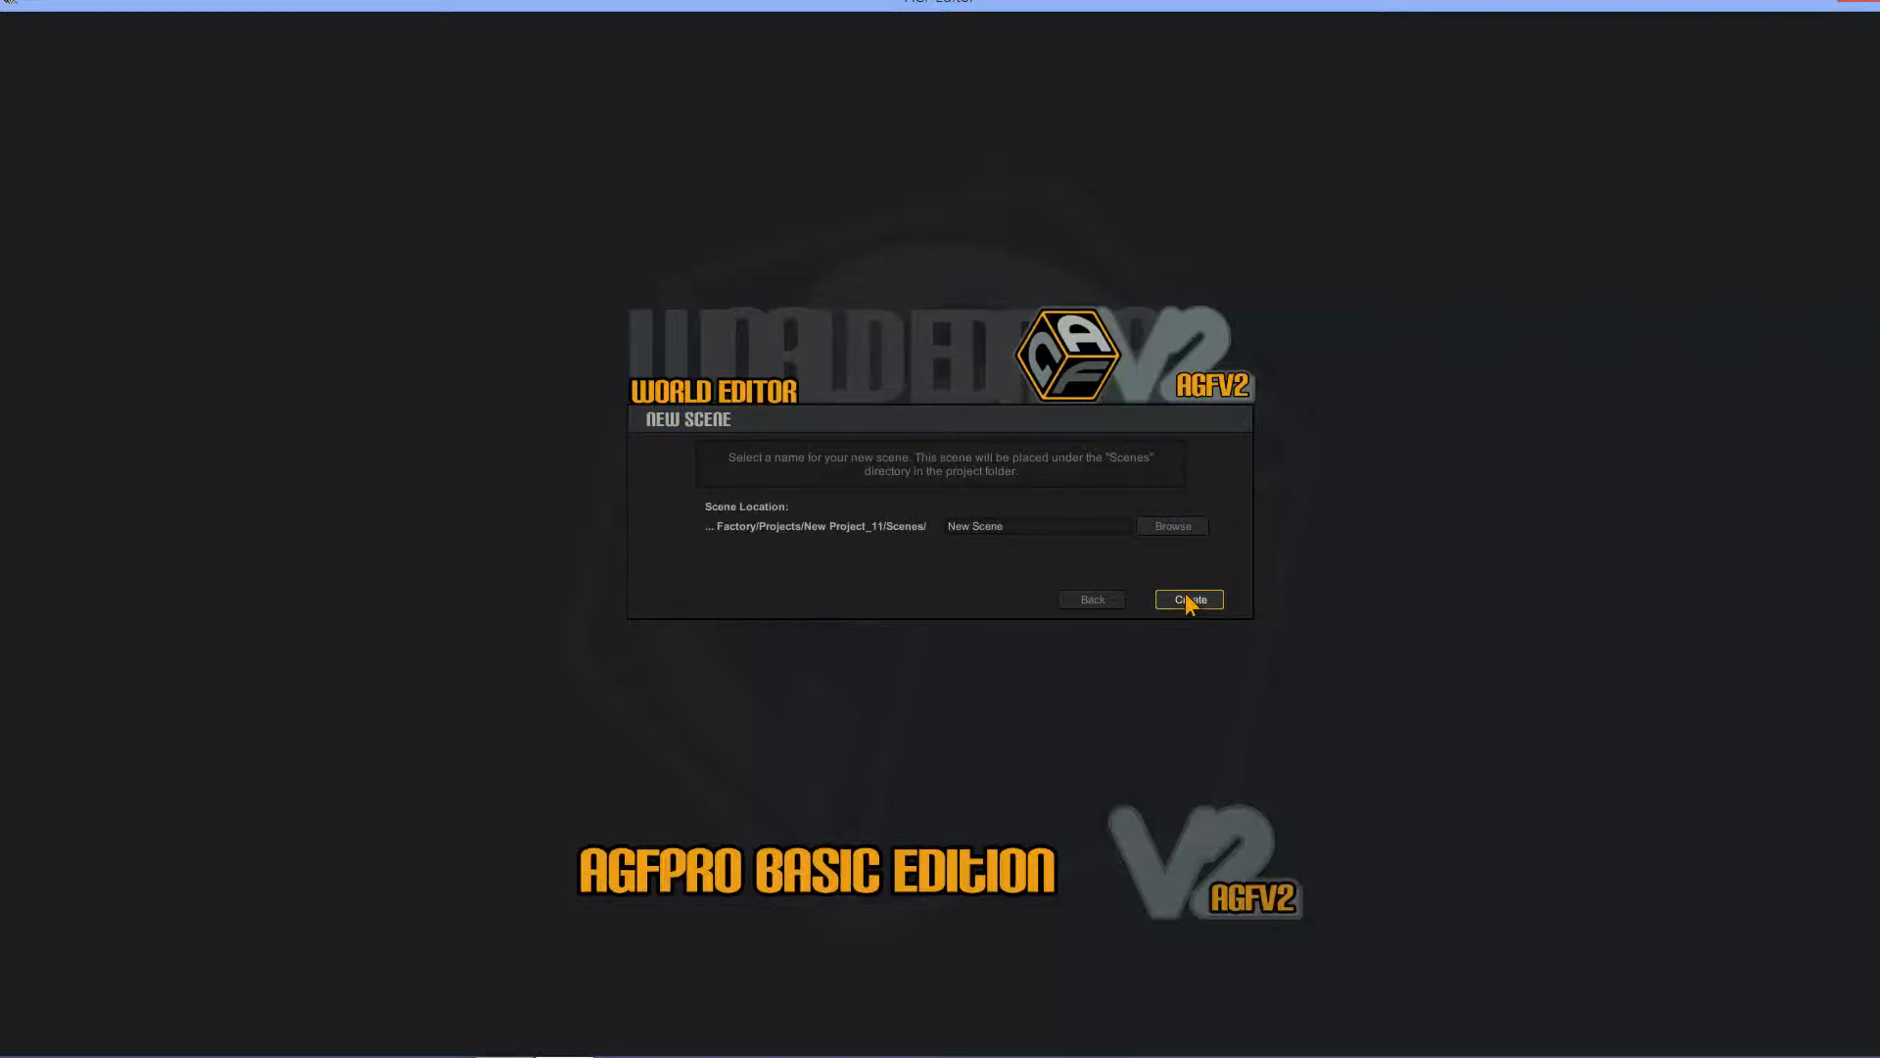
pyautogui.click(1190, 602)
# Browse the preset themes and load the green grassy hills preset beside the sunset one for the scene.
pyautogui.moveTo(701, 573); pyautogui.dragTo(1031, 640)
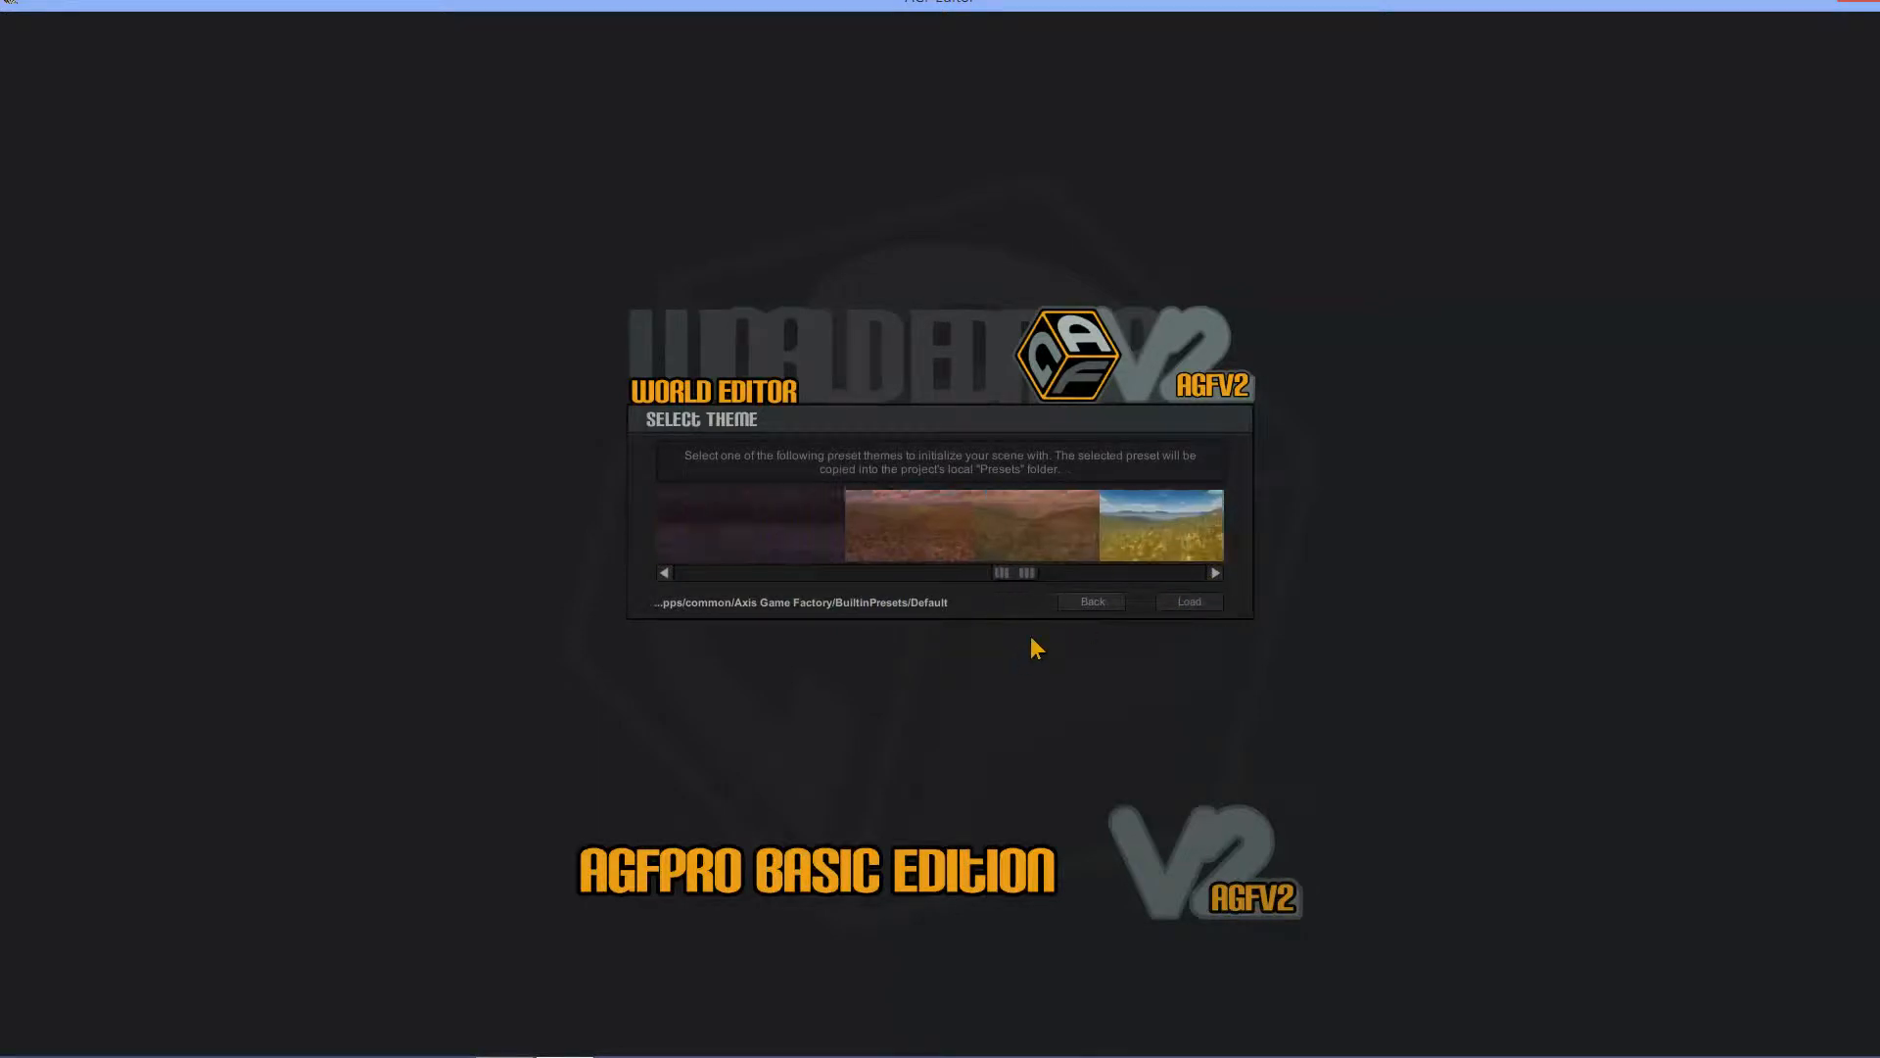
pyautogui.click(1167, 519)
pyautogui.moveTo(1014, 573); pyautogui.dragTo(751, 571)
pyautogui.click(825, 538)
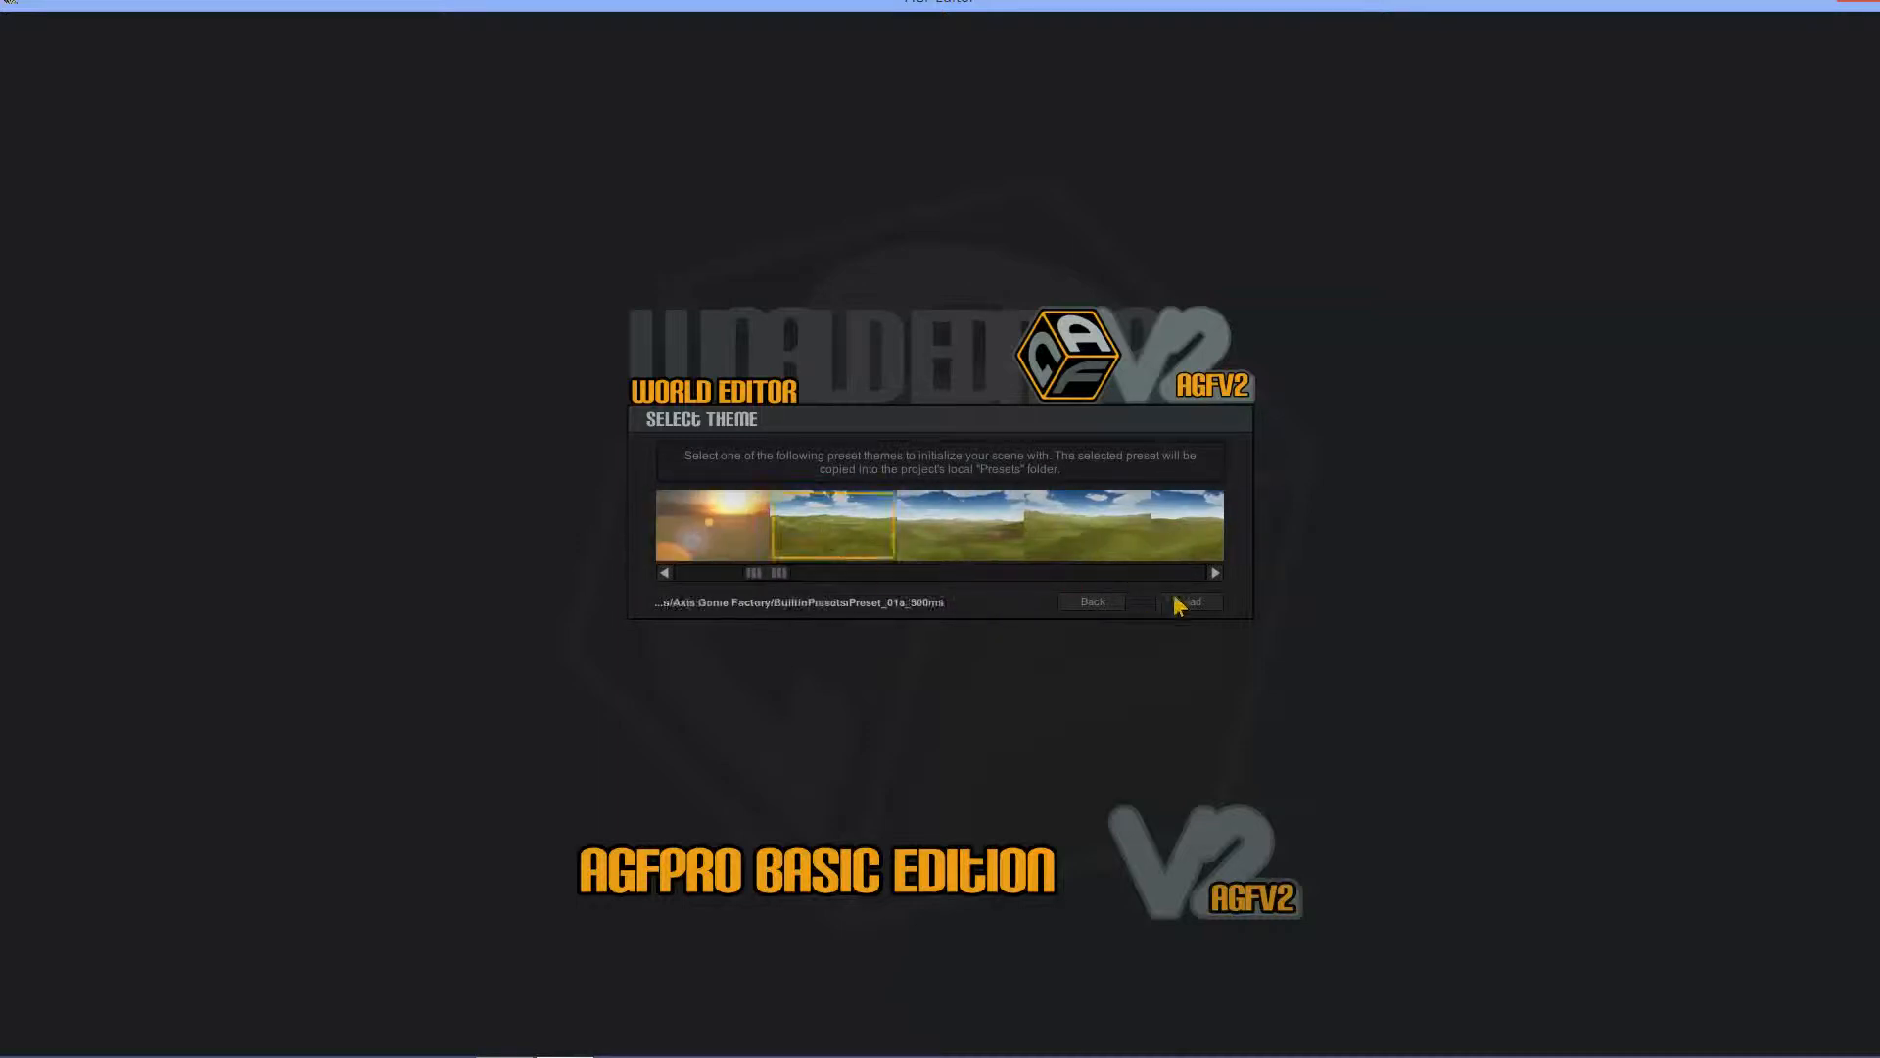
pyautogui.click(1189, 602)
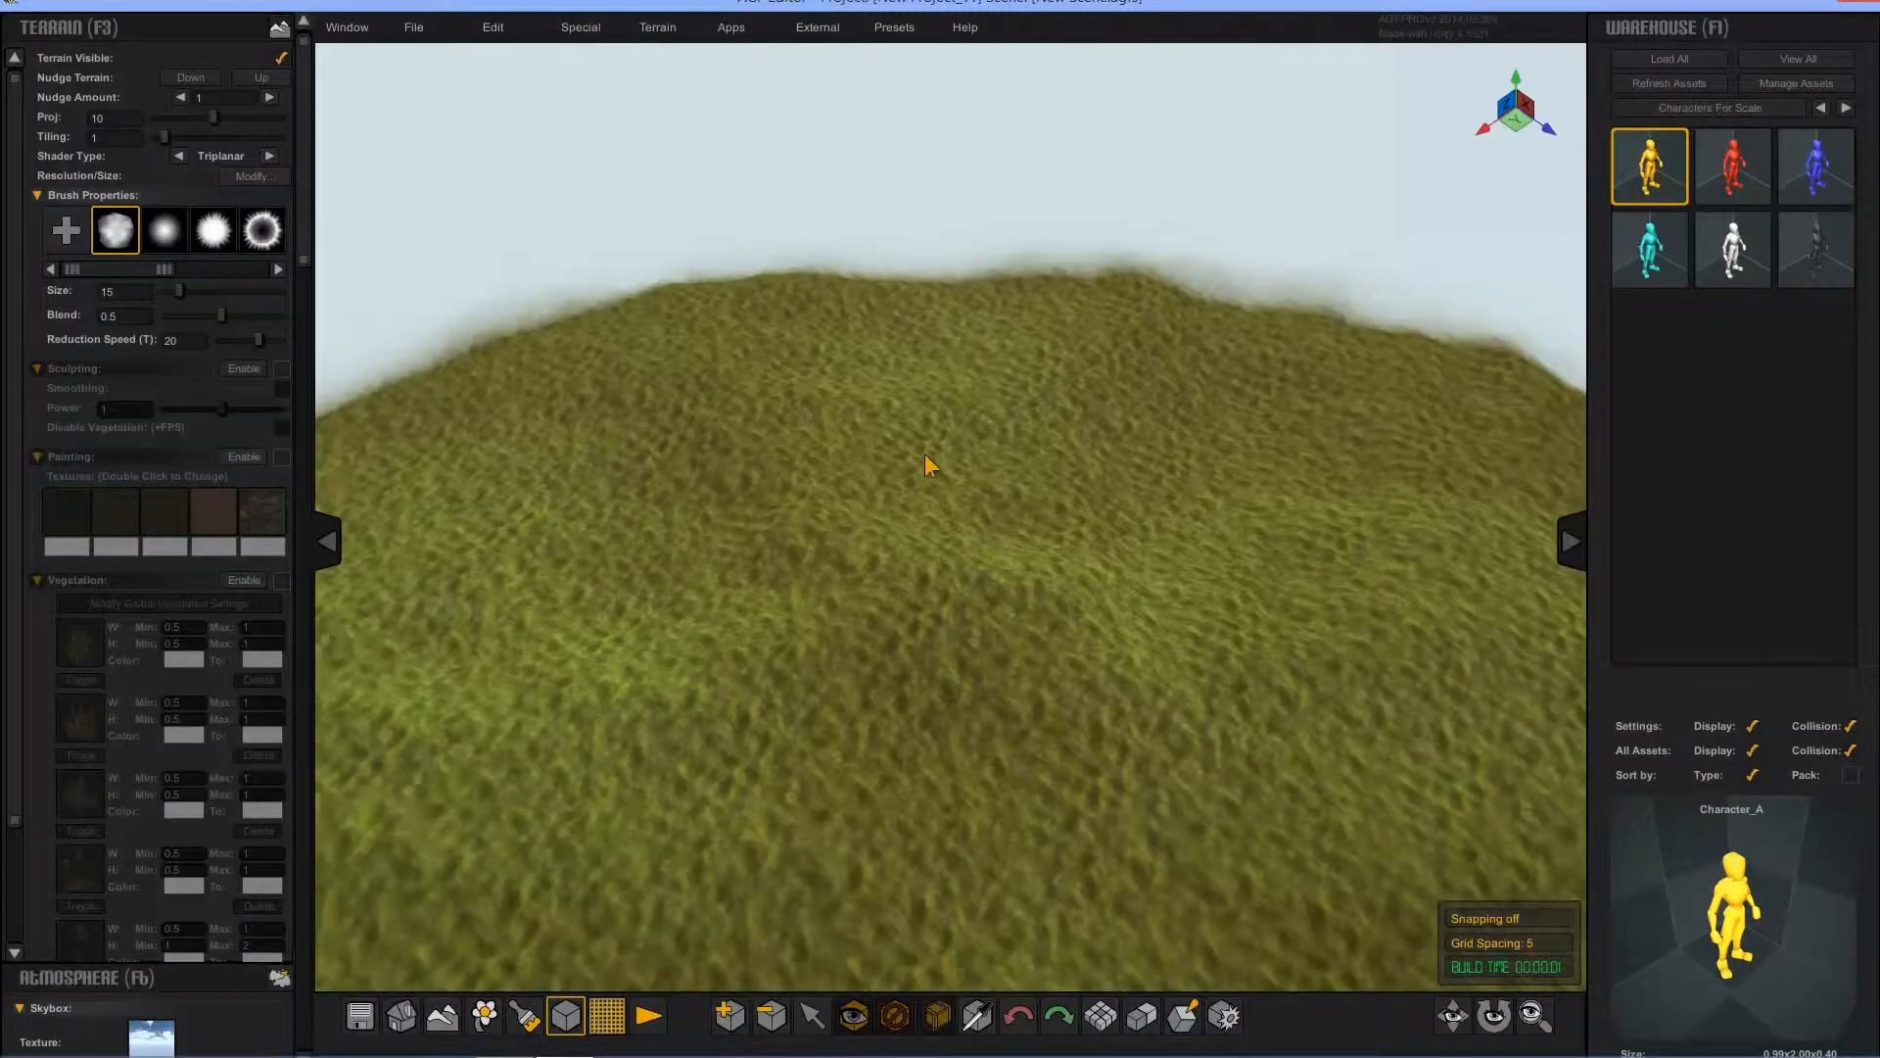
# Turn on terrain sculpting with the Raise Terrain tool at size 15, power 1 and blend 0.5.
pyautogui.scroll(5, 929, 464)
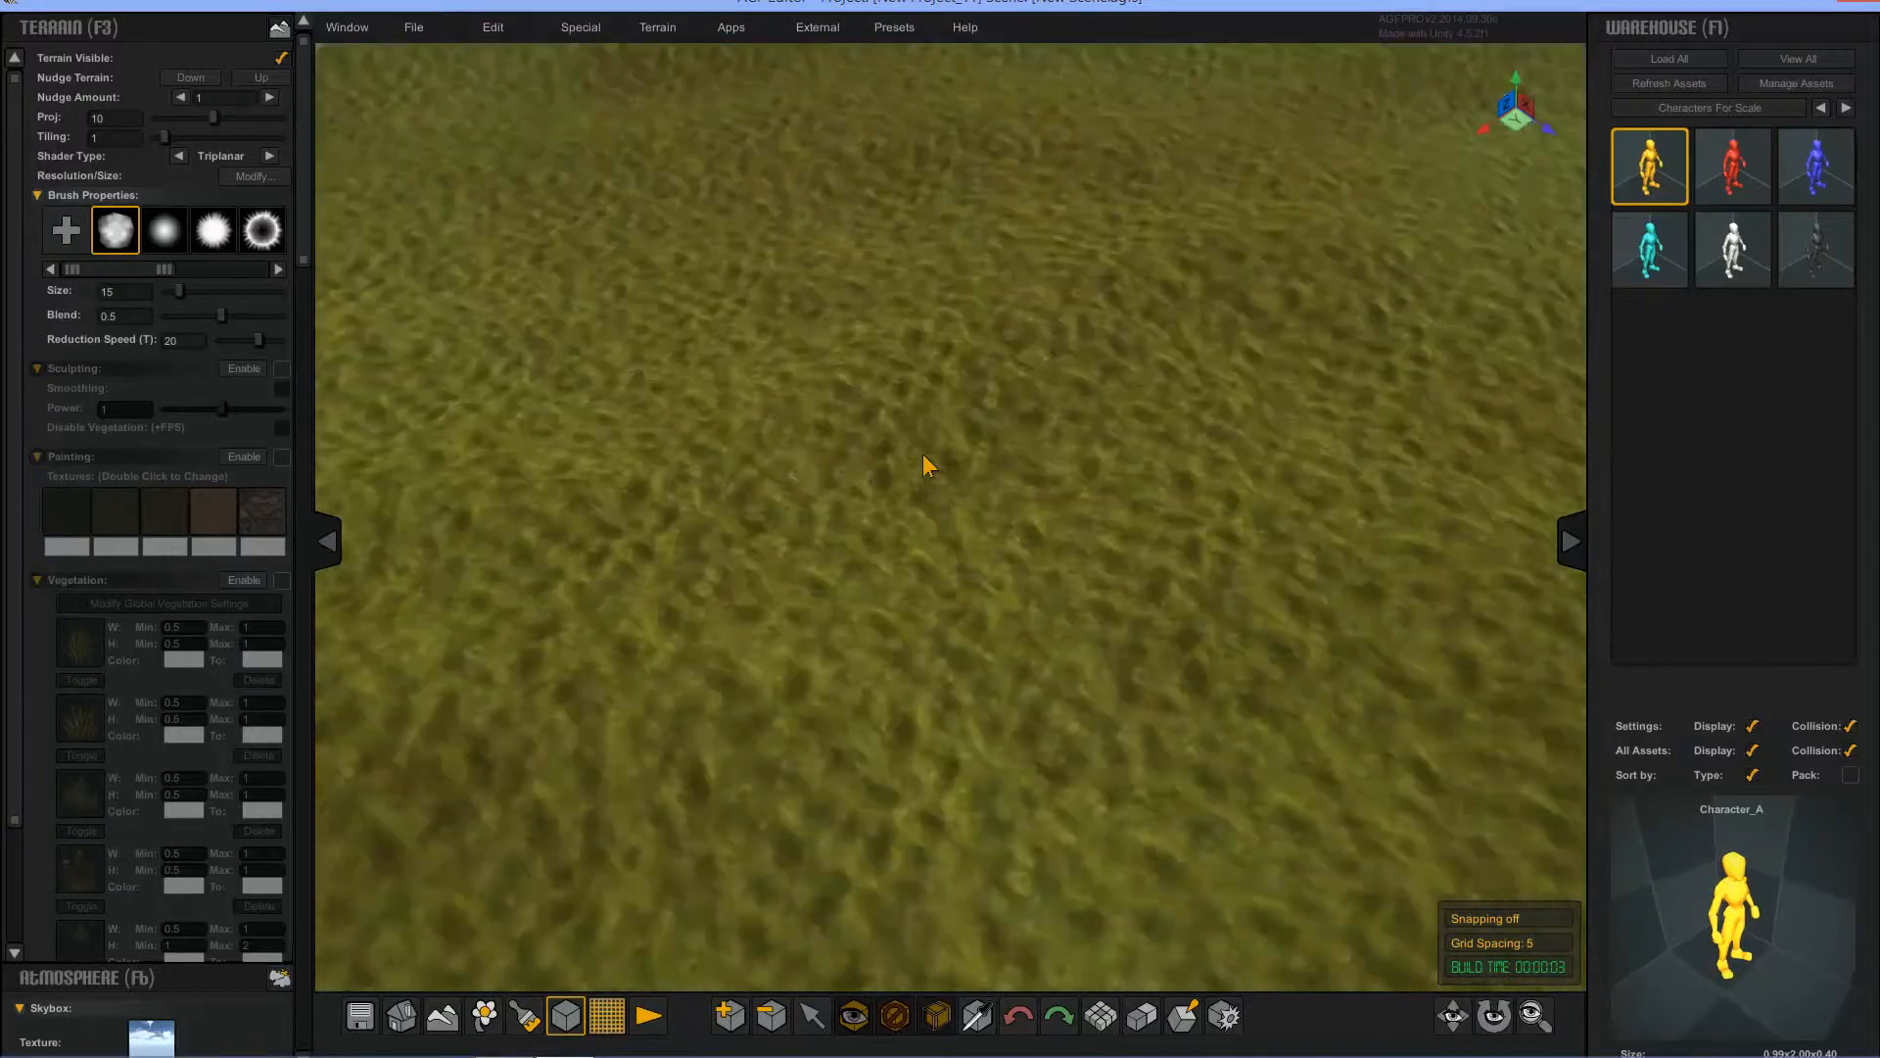
pyautogui.scroll(2, 821, 434)
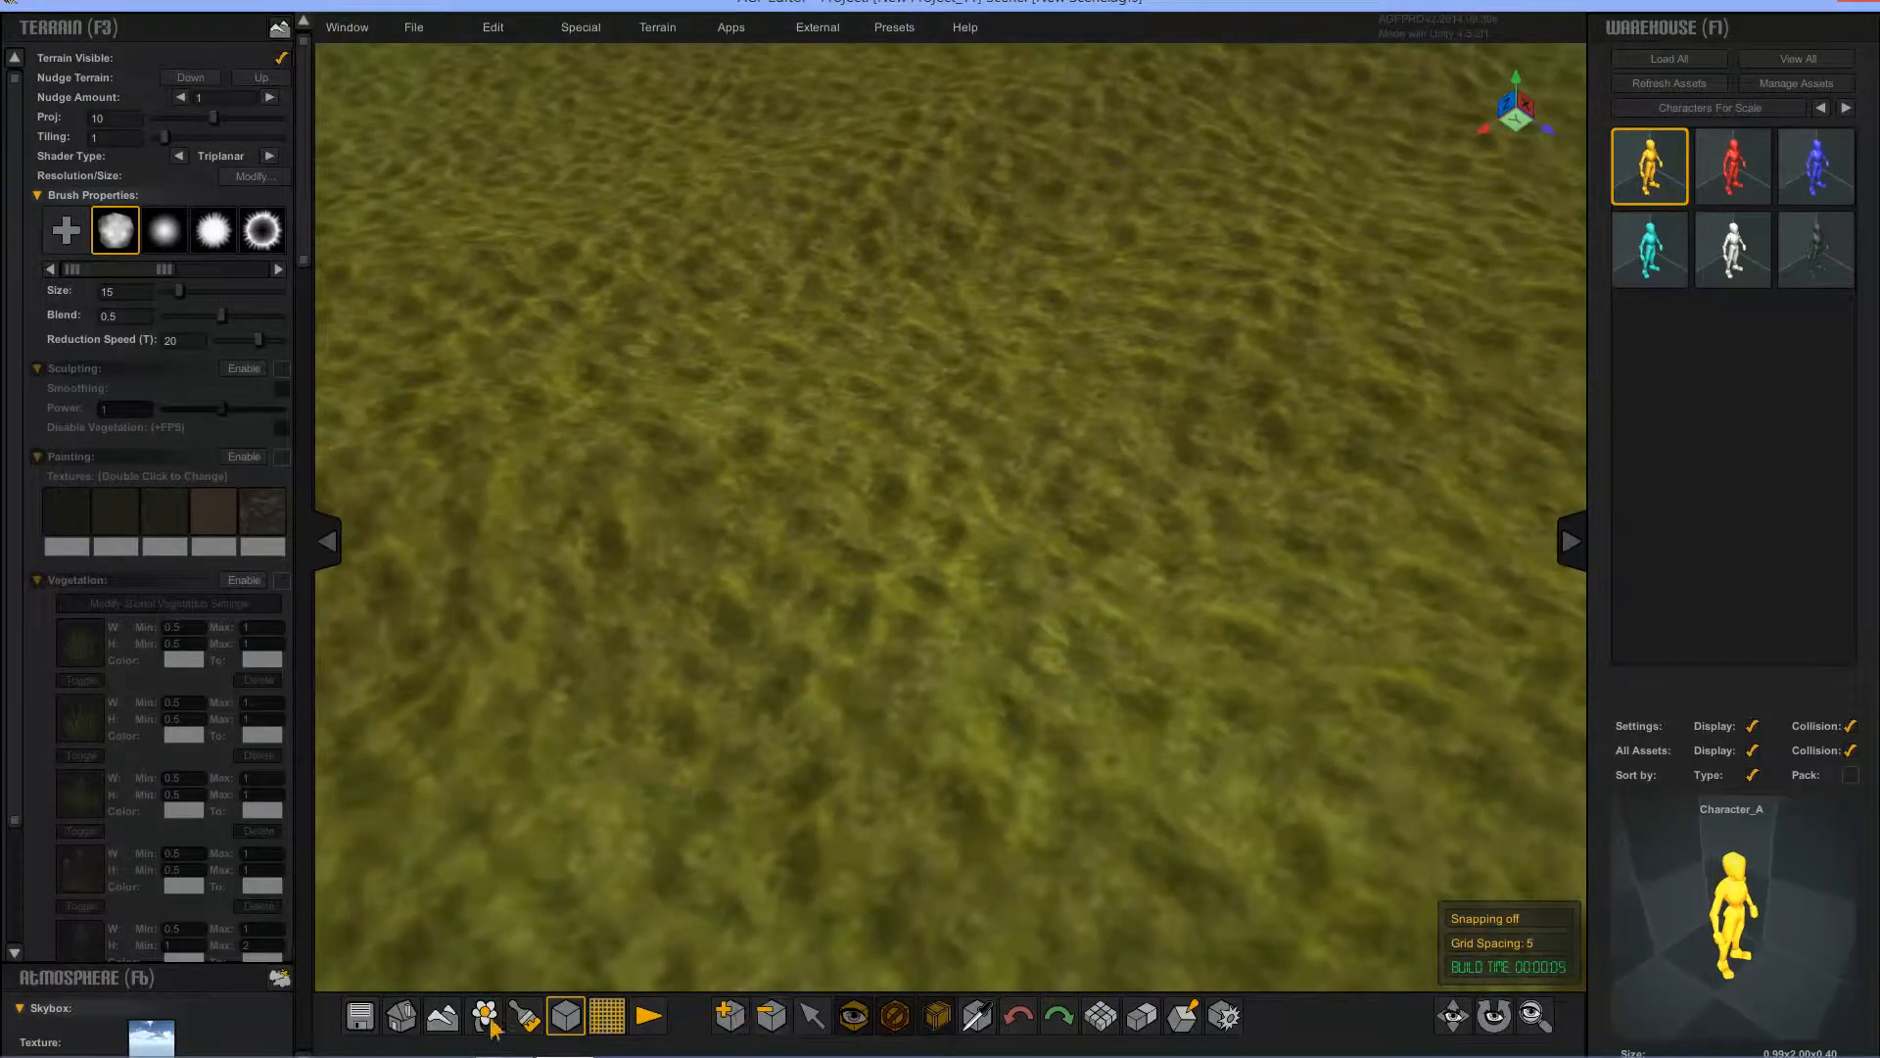
pyautogui.click(442, 1016)
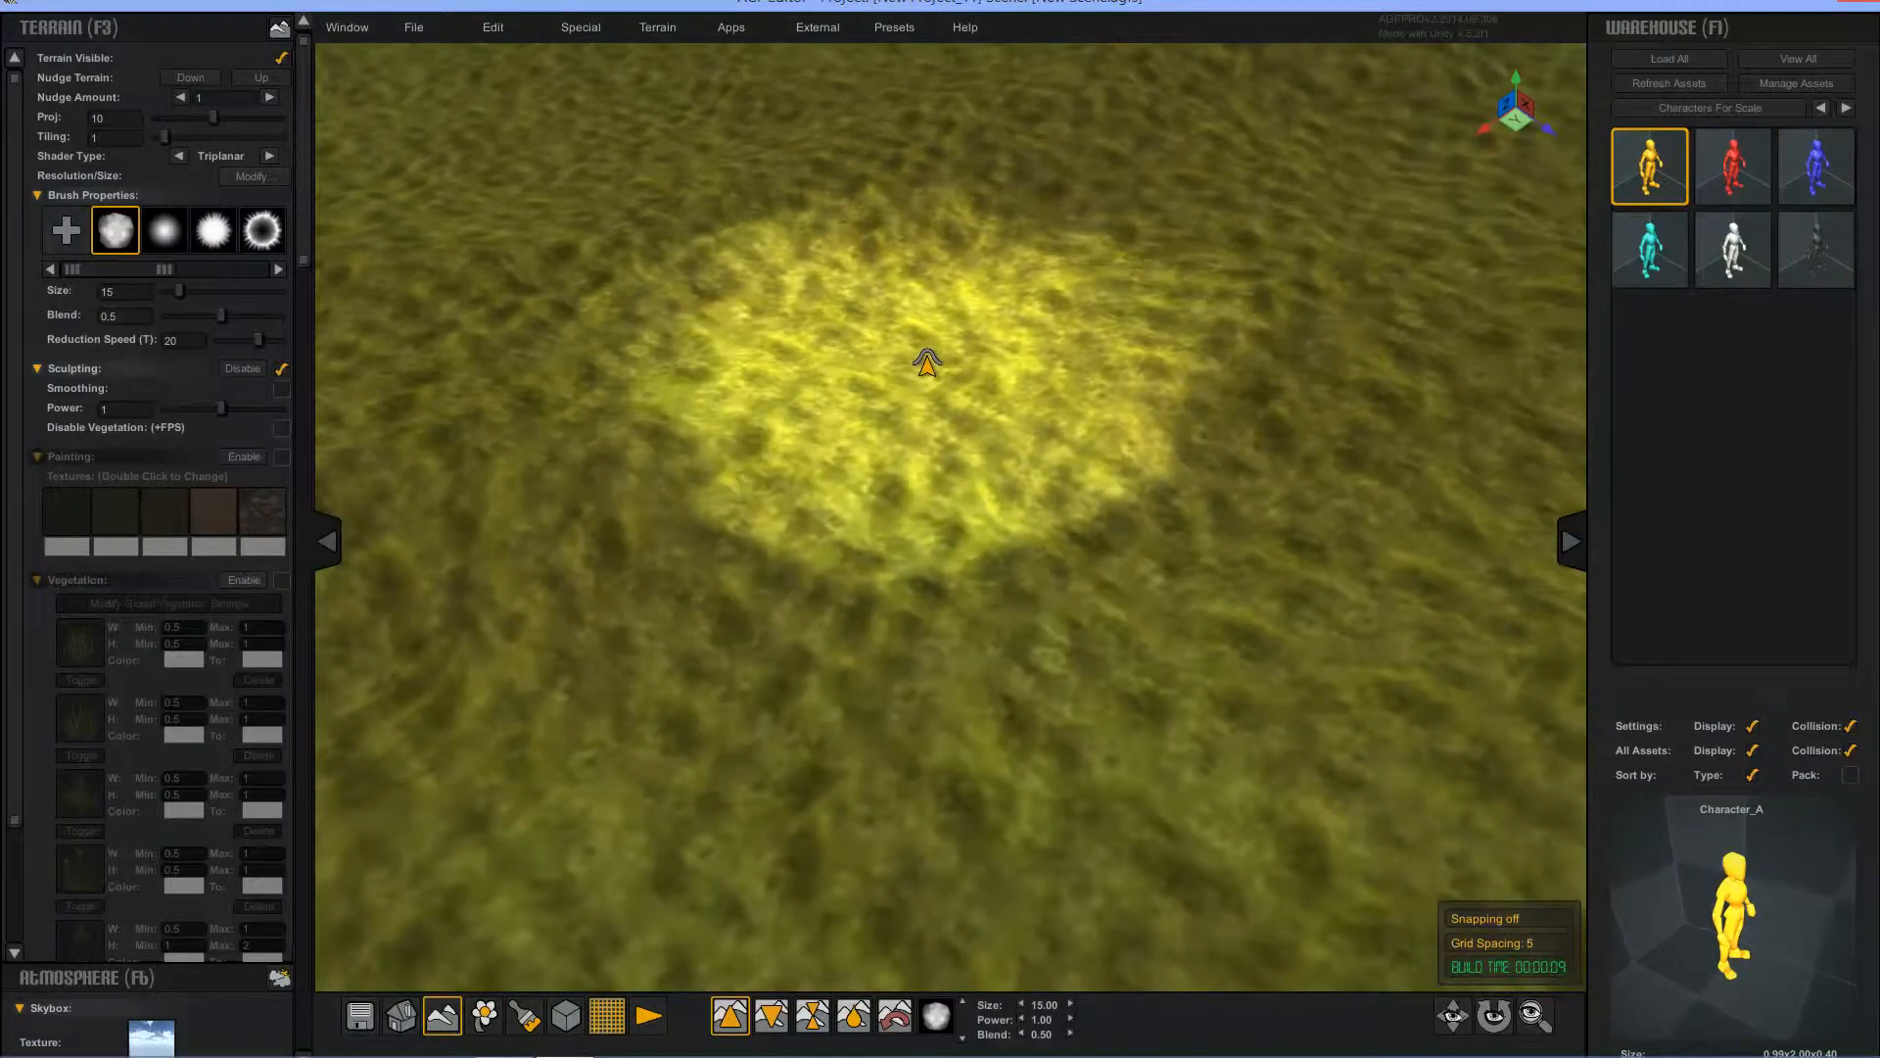
pyautogui.scroll(-3, 923, 361)
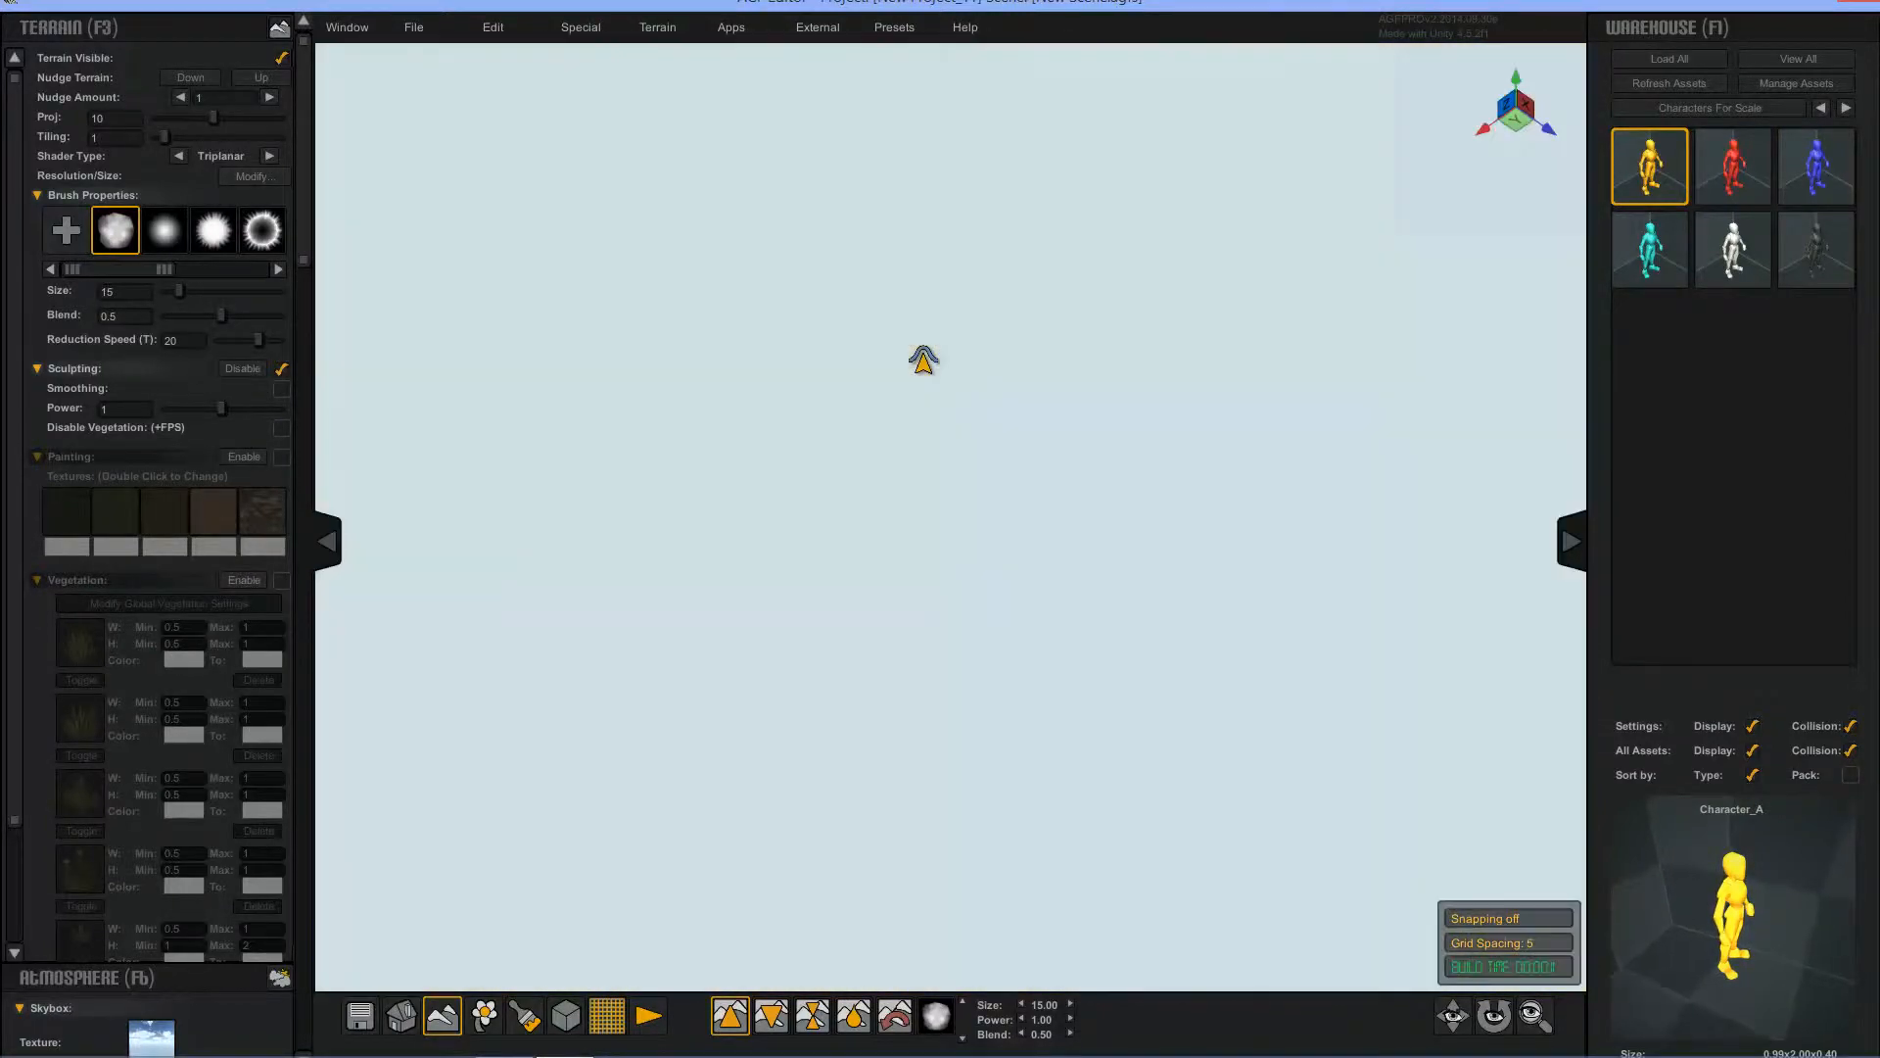
pyautogui.scroll(3, 924, 361)
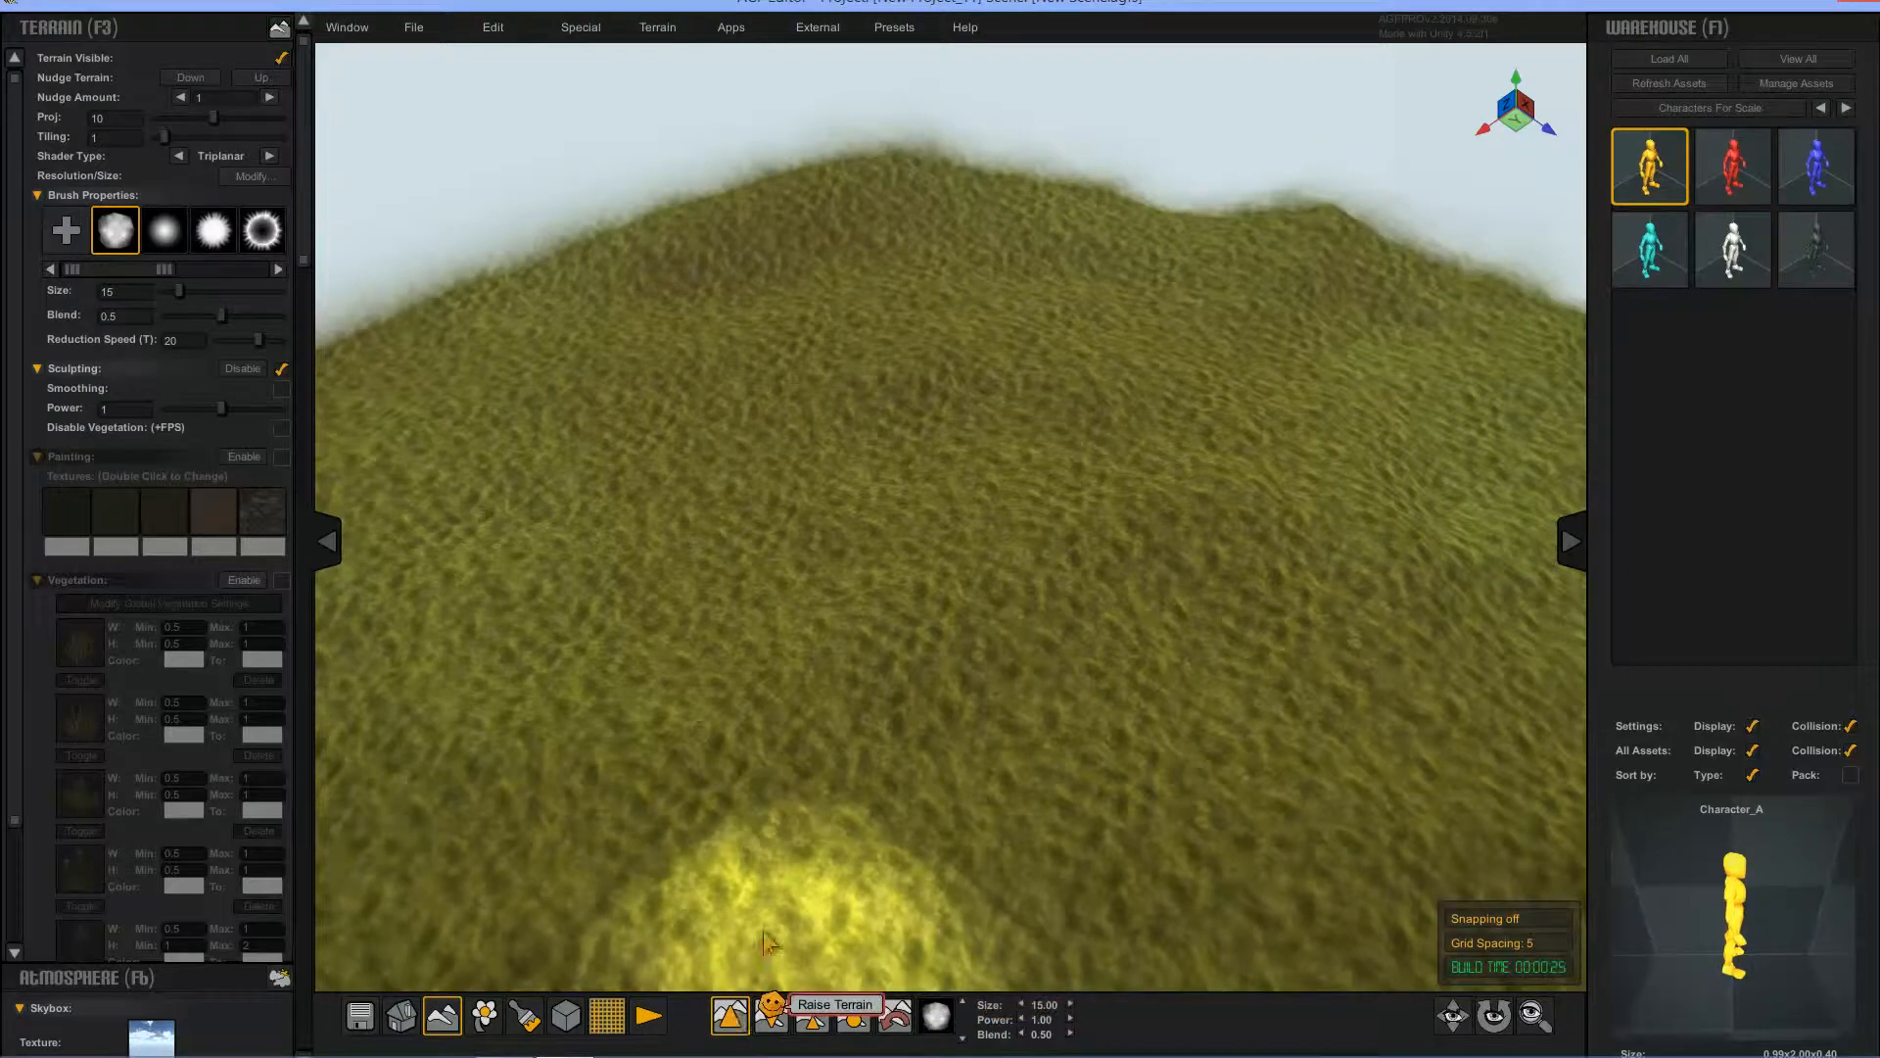
# Raise a tall rocky peak in the middle of the grassy terrain.
pyautogui.moveTo(853, 762); pyautogui.dragTo(882, 713)
pyautogui.scroll(-3, 882, 713)
pyautogui.moveTo(938, 584)
pyautogui.mouseDown()
pyautogui.moveTo(949, 538)
pyautogui.moveTo(950, 733)
pyautogui.mouseUp()
pyautogui.scroll(-2, 950, 733)
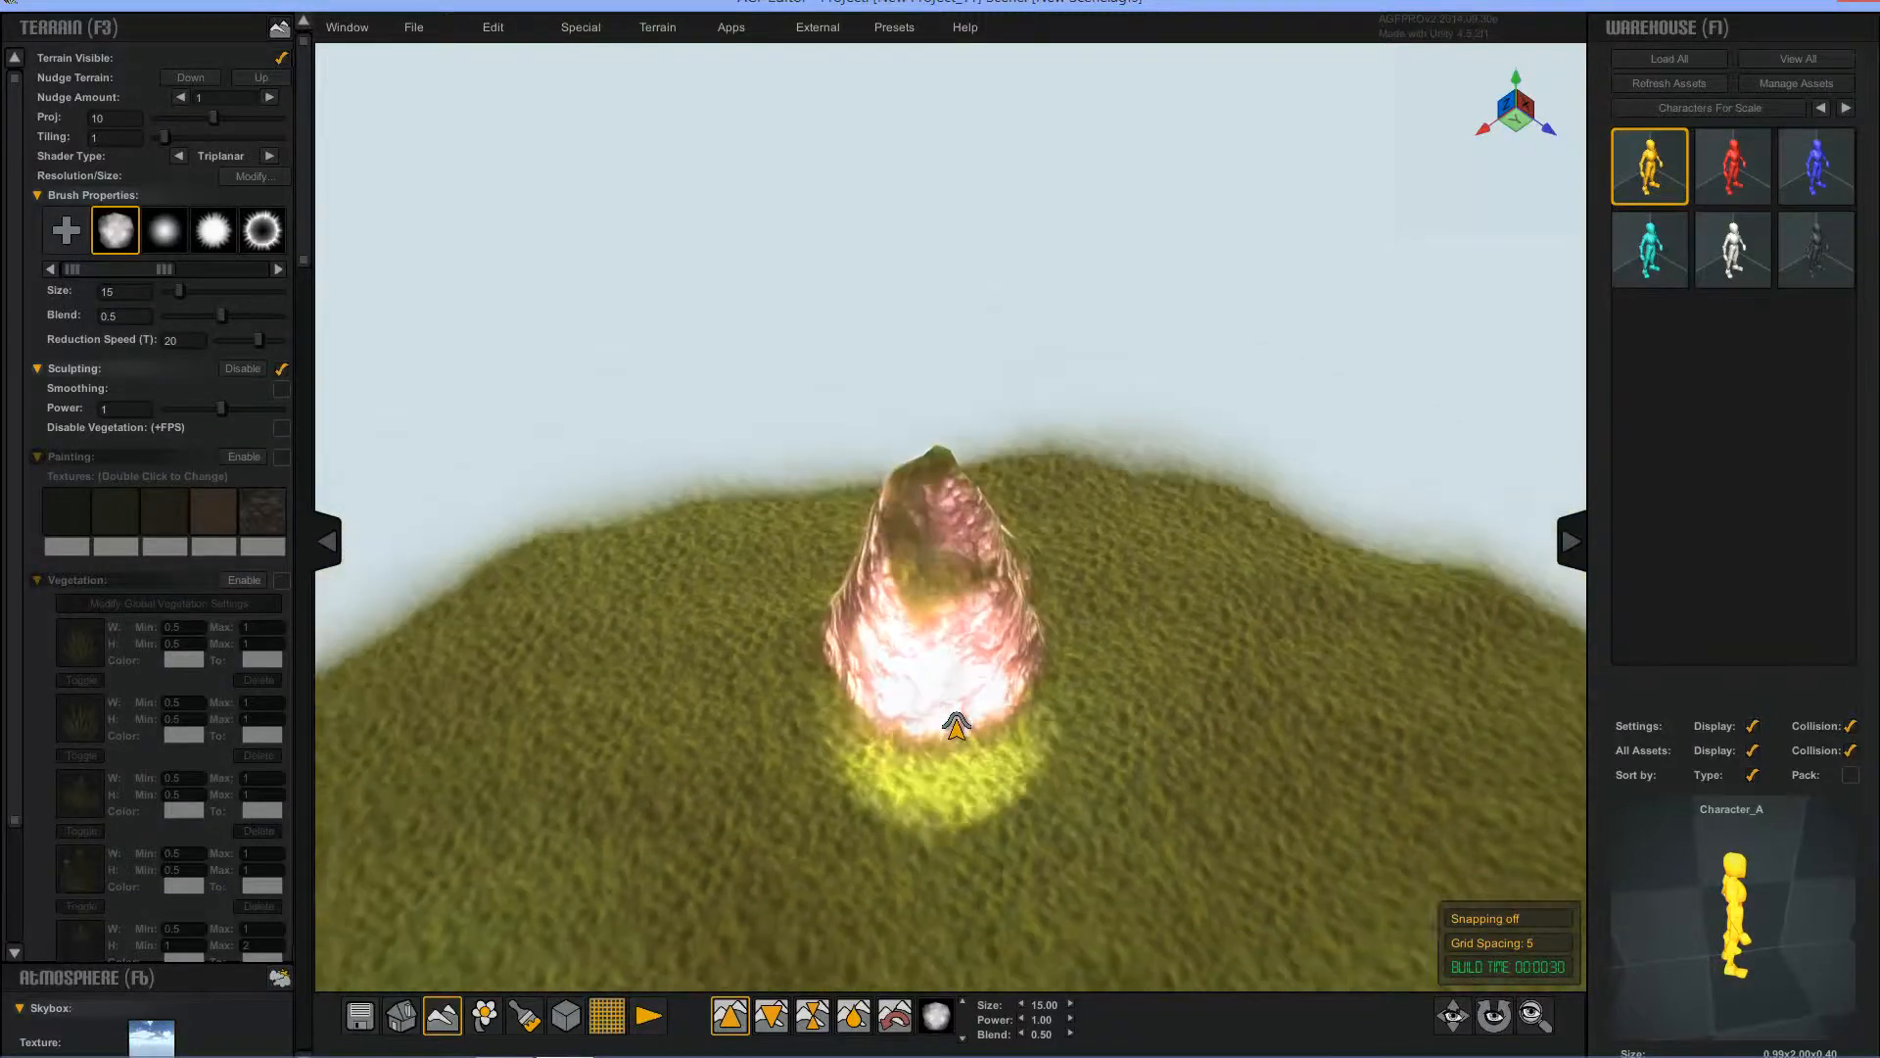
# Dig a deep round pit into the ground in front of the peak with the Lower Terrain tool.
pyautogui.scroll(2, 957, 722)
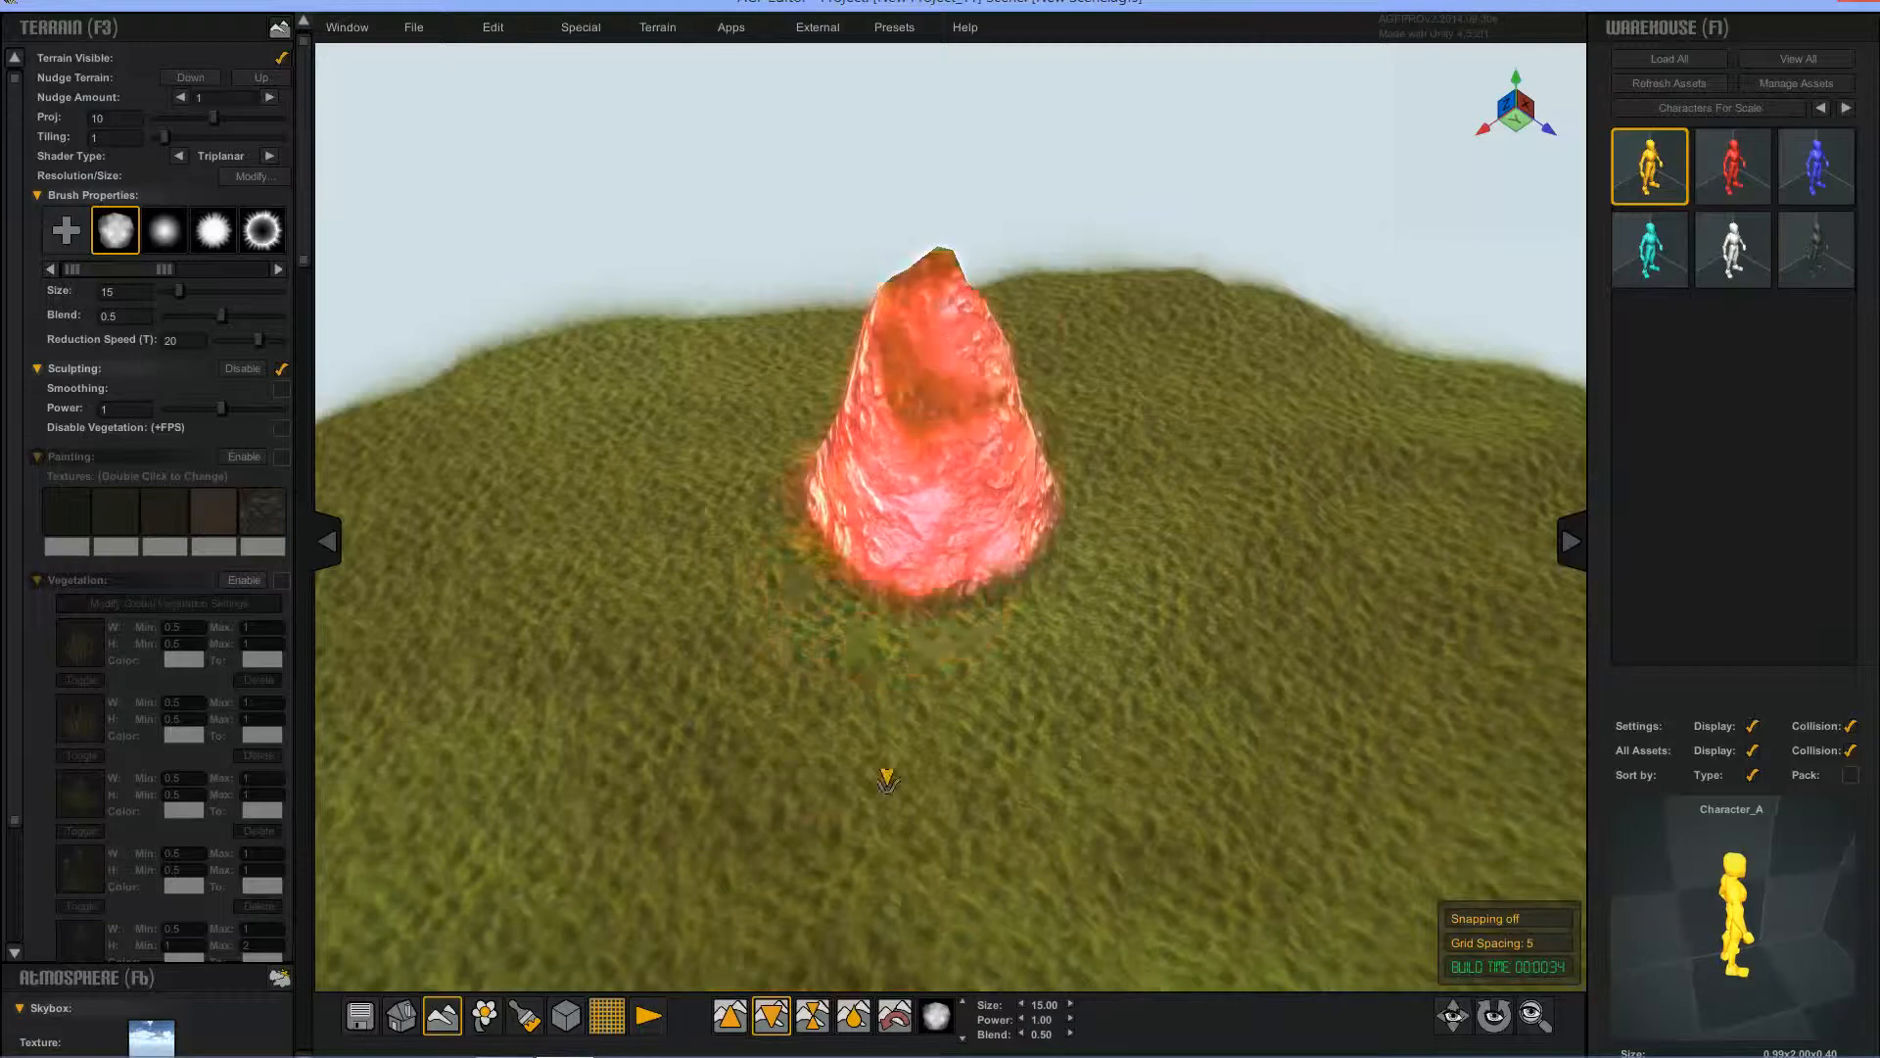
pyautogui.moveTo(797, 852)
pyautogui.mouseDown()
pyautogui.moveTo(788, 828)
pyautogui.moveTo(813, 850)
pyautogui.mouseUp()
pyautogui.press('a')
pyautogui.press('s')
pyautogui.press('w')
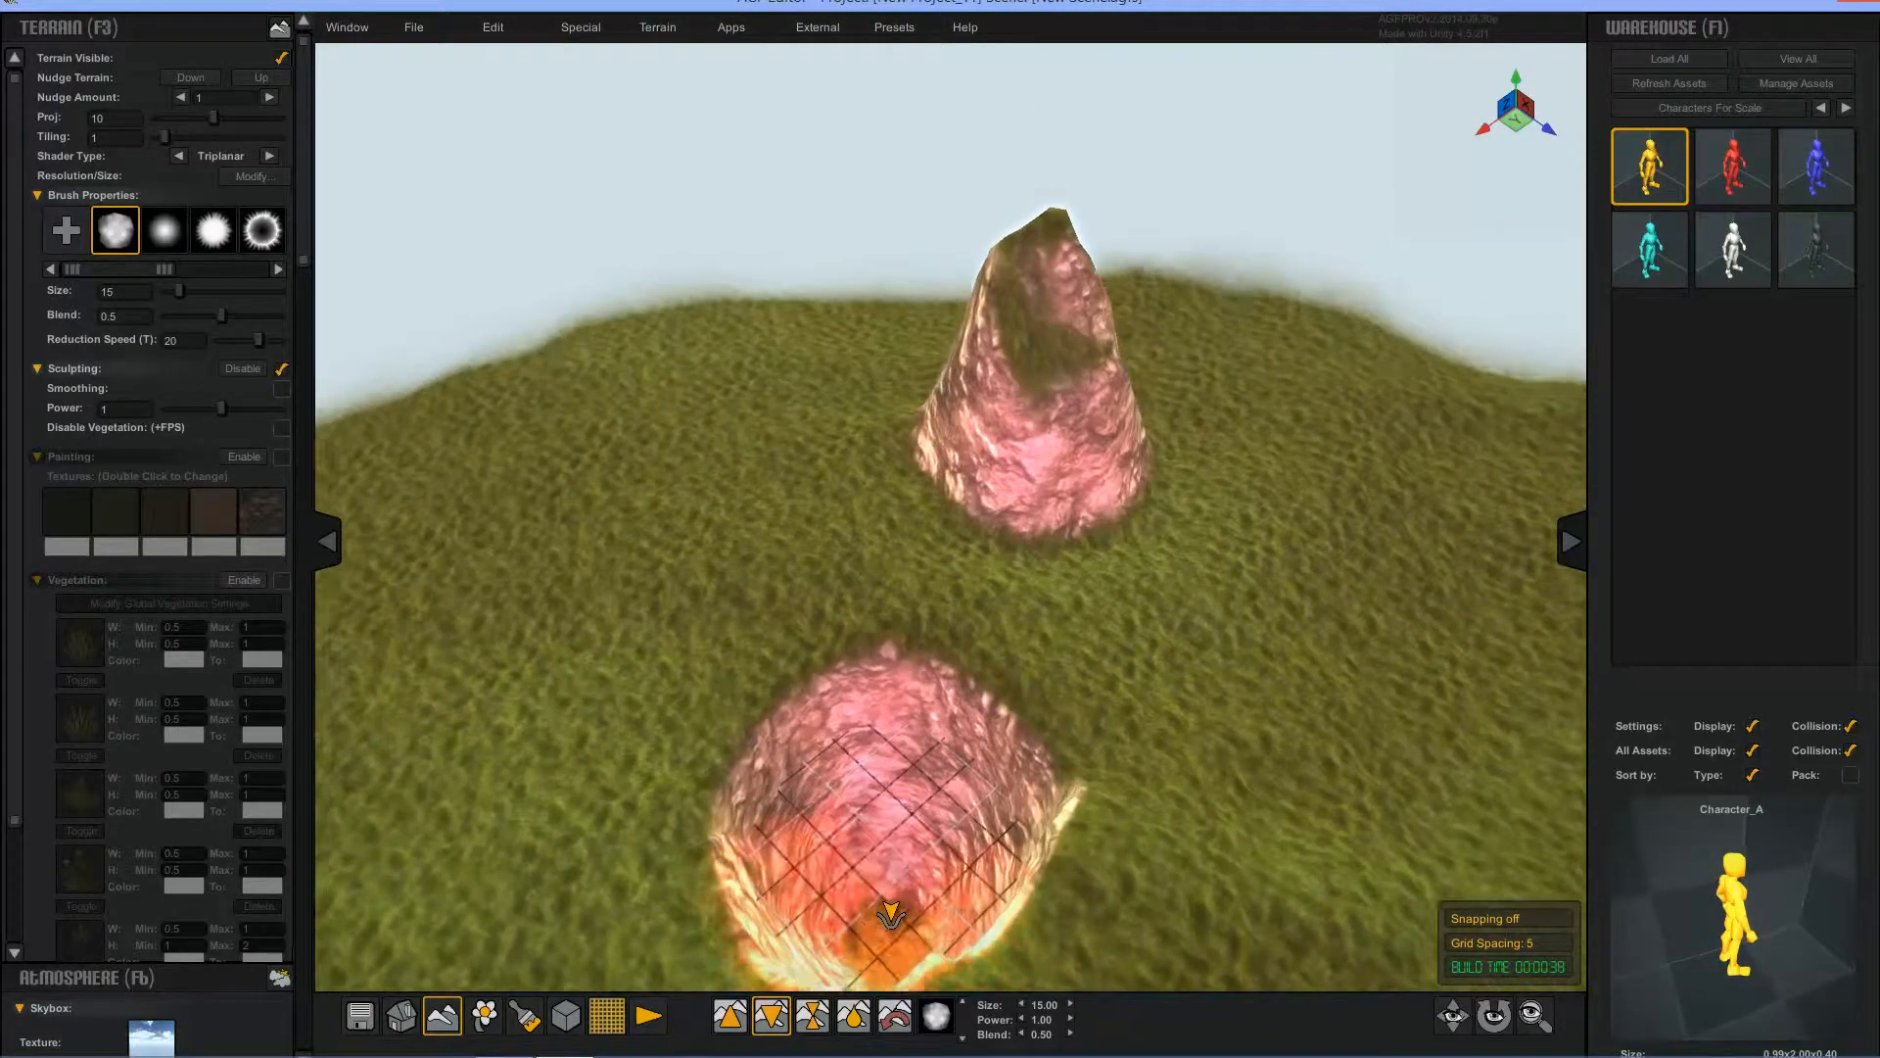
pyautogui.press('q')
pyautogui.press('e')
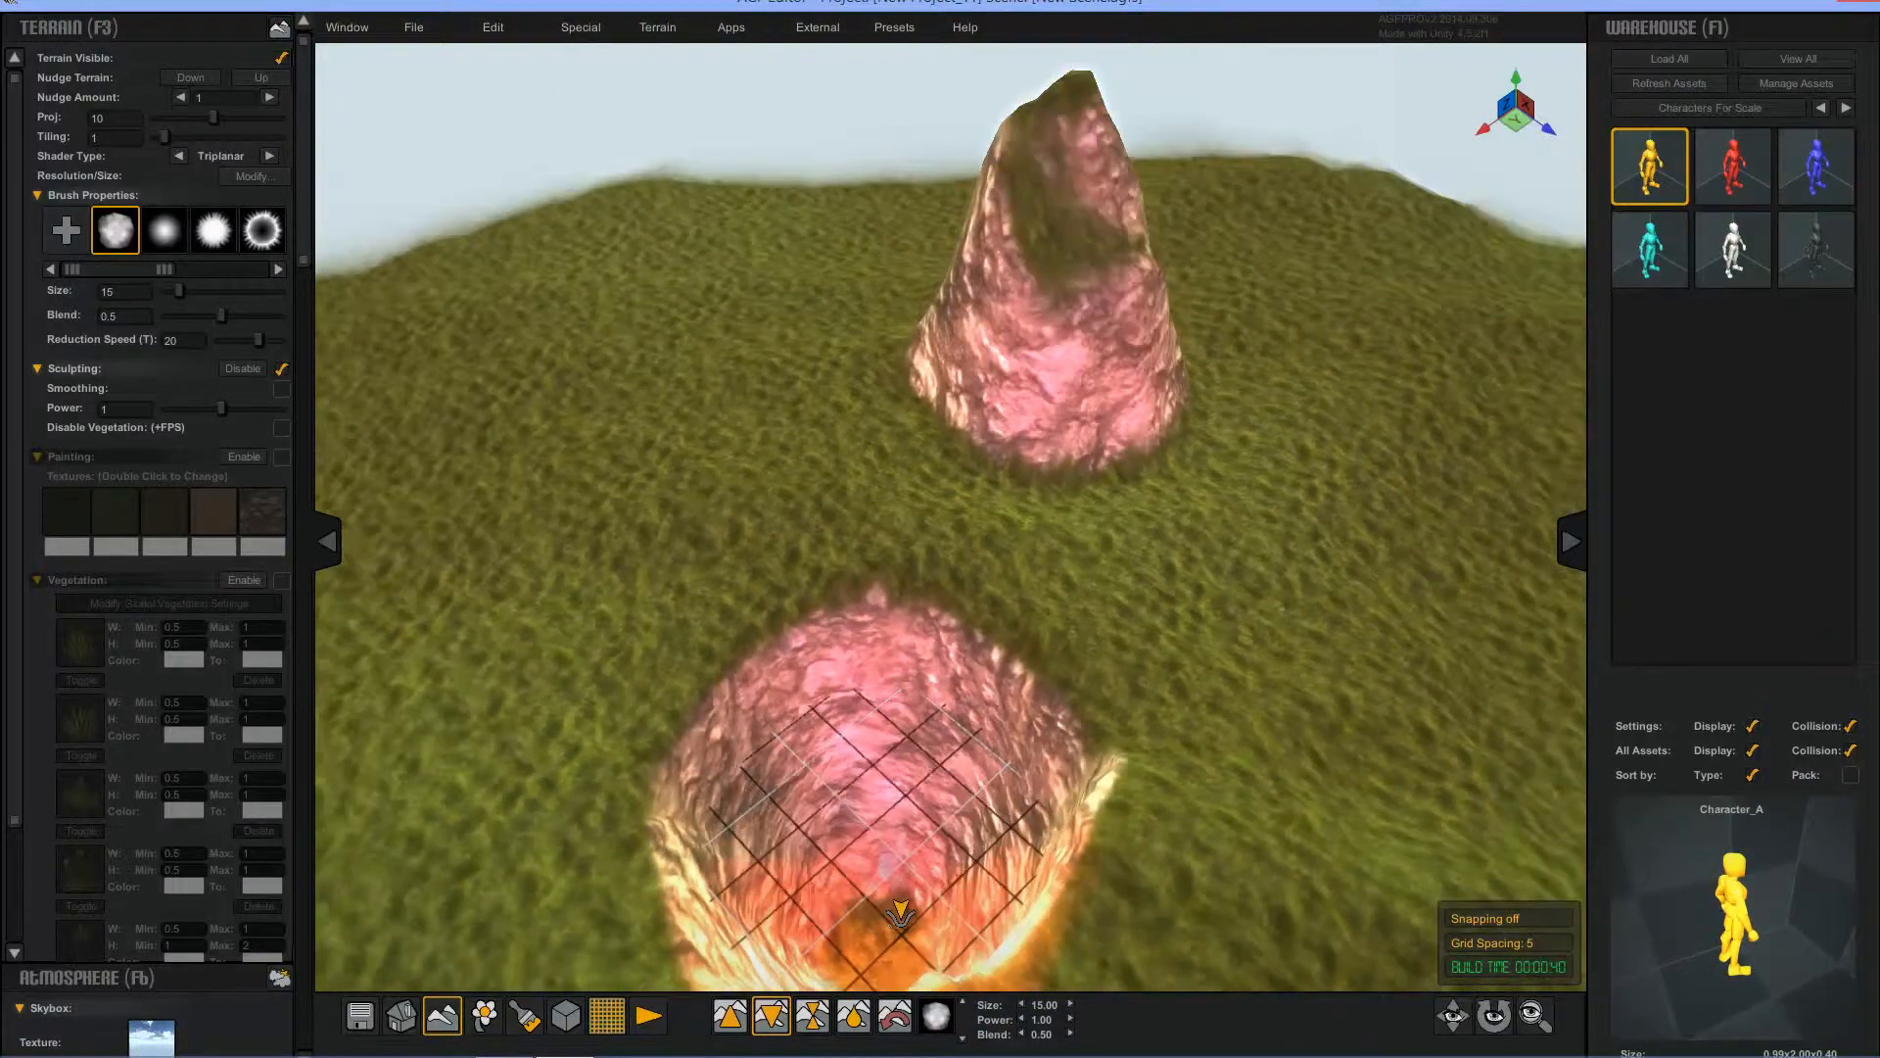
# Level a wide patch of ground beside the pit down to the grid with the terrain flattening tool.
pyautogui.click(813, 1015)
pyautogui.press('d')
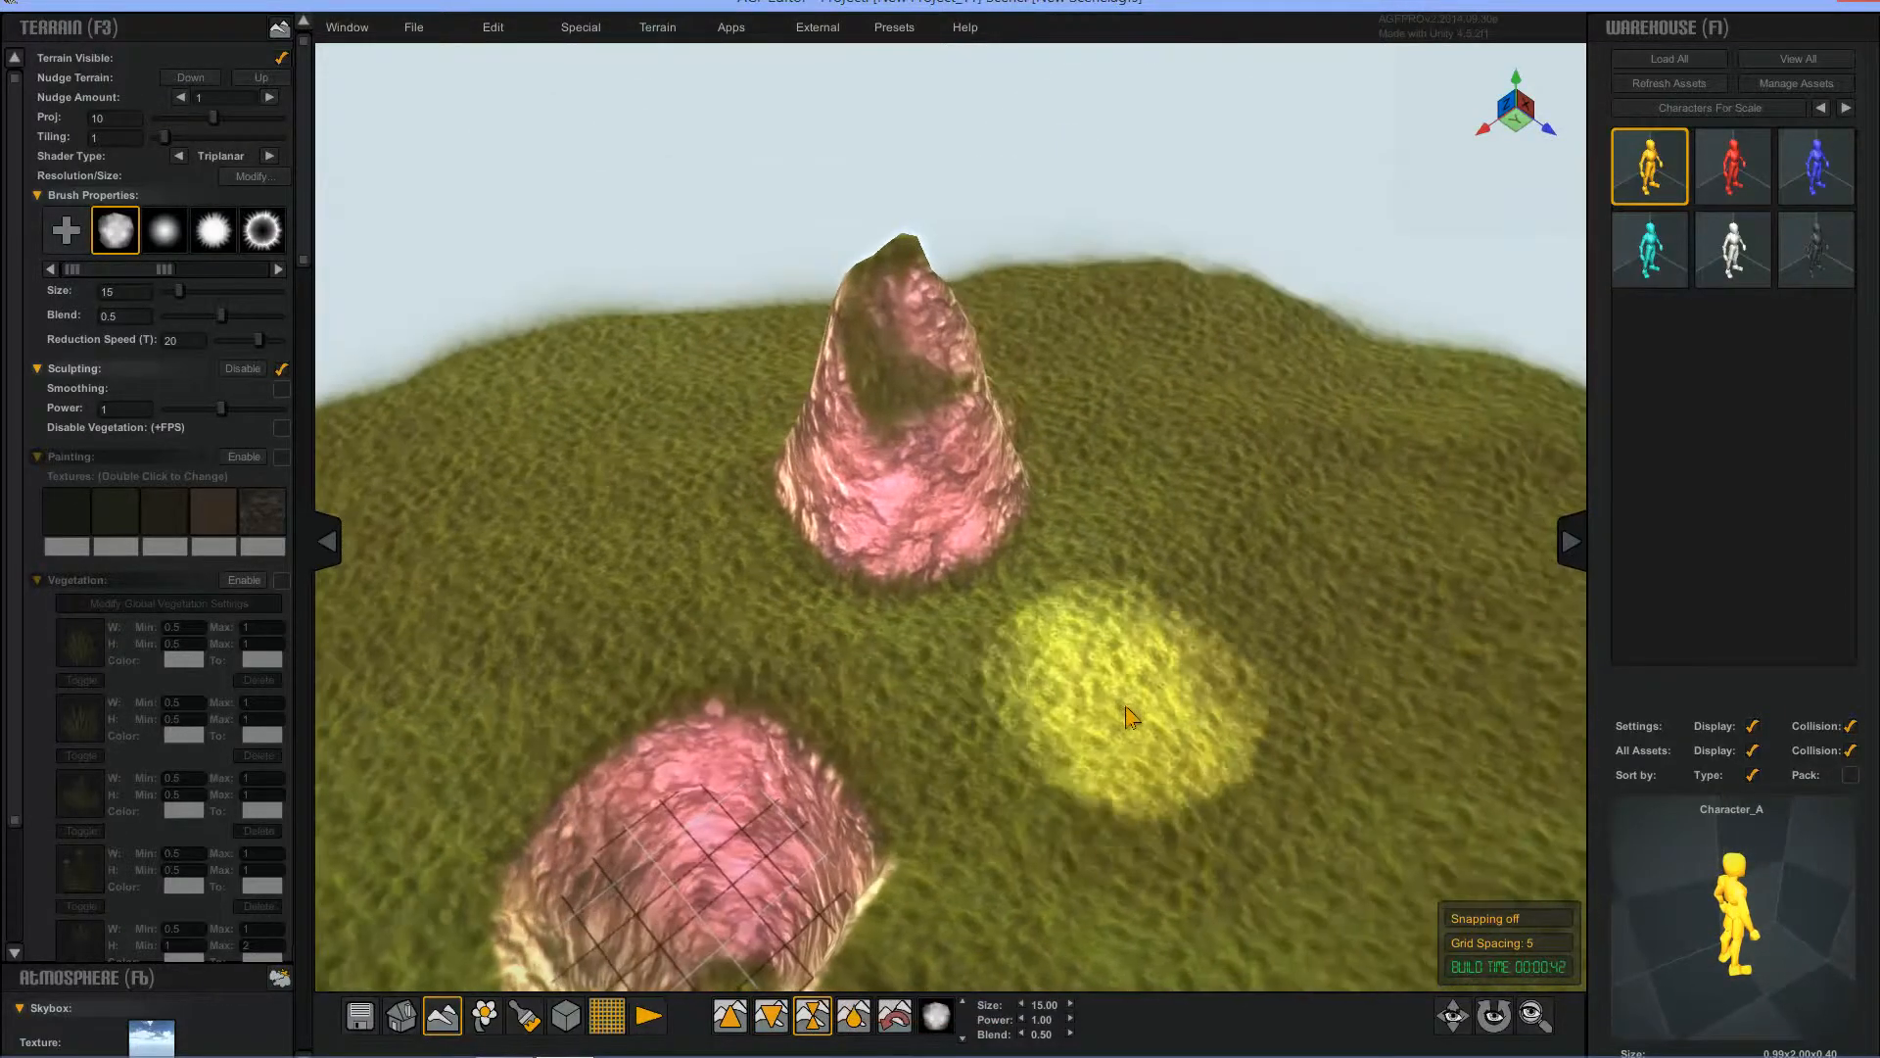
pyautogui.press('s')
pyautogui.moveTo(1124, 725)
pyautogui.mouseDown()
pyautogui.moveTo(1091, 803)
pyautogui.moveTo(1102, 869)
pyautogui.moveTo(1223, 877)
pyautogui.moveTo(1283, 768)
pyautogui.moveTo(995, 485)
pyautogui.moveTo(1033, 783)
pyautogui.mouseUp()
pyautogui.press('d')
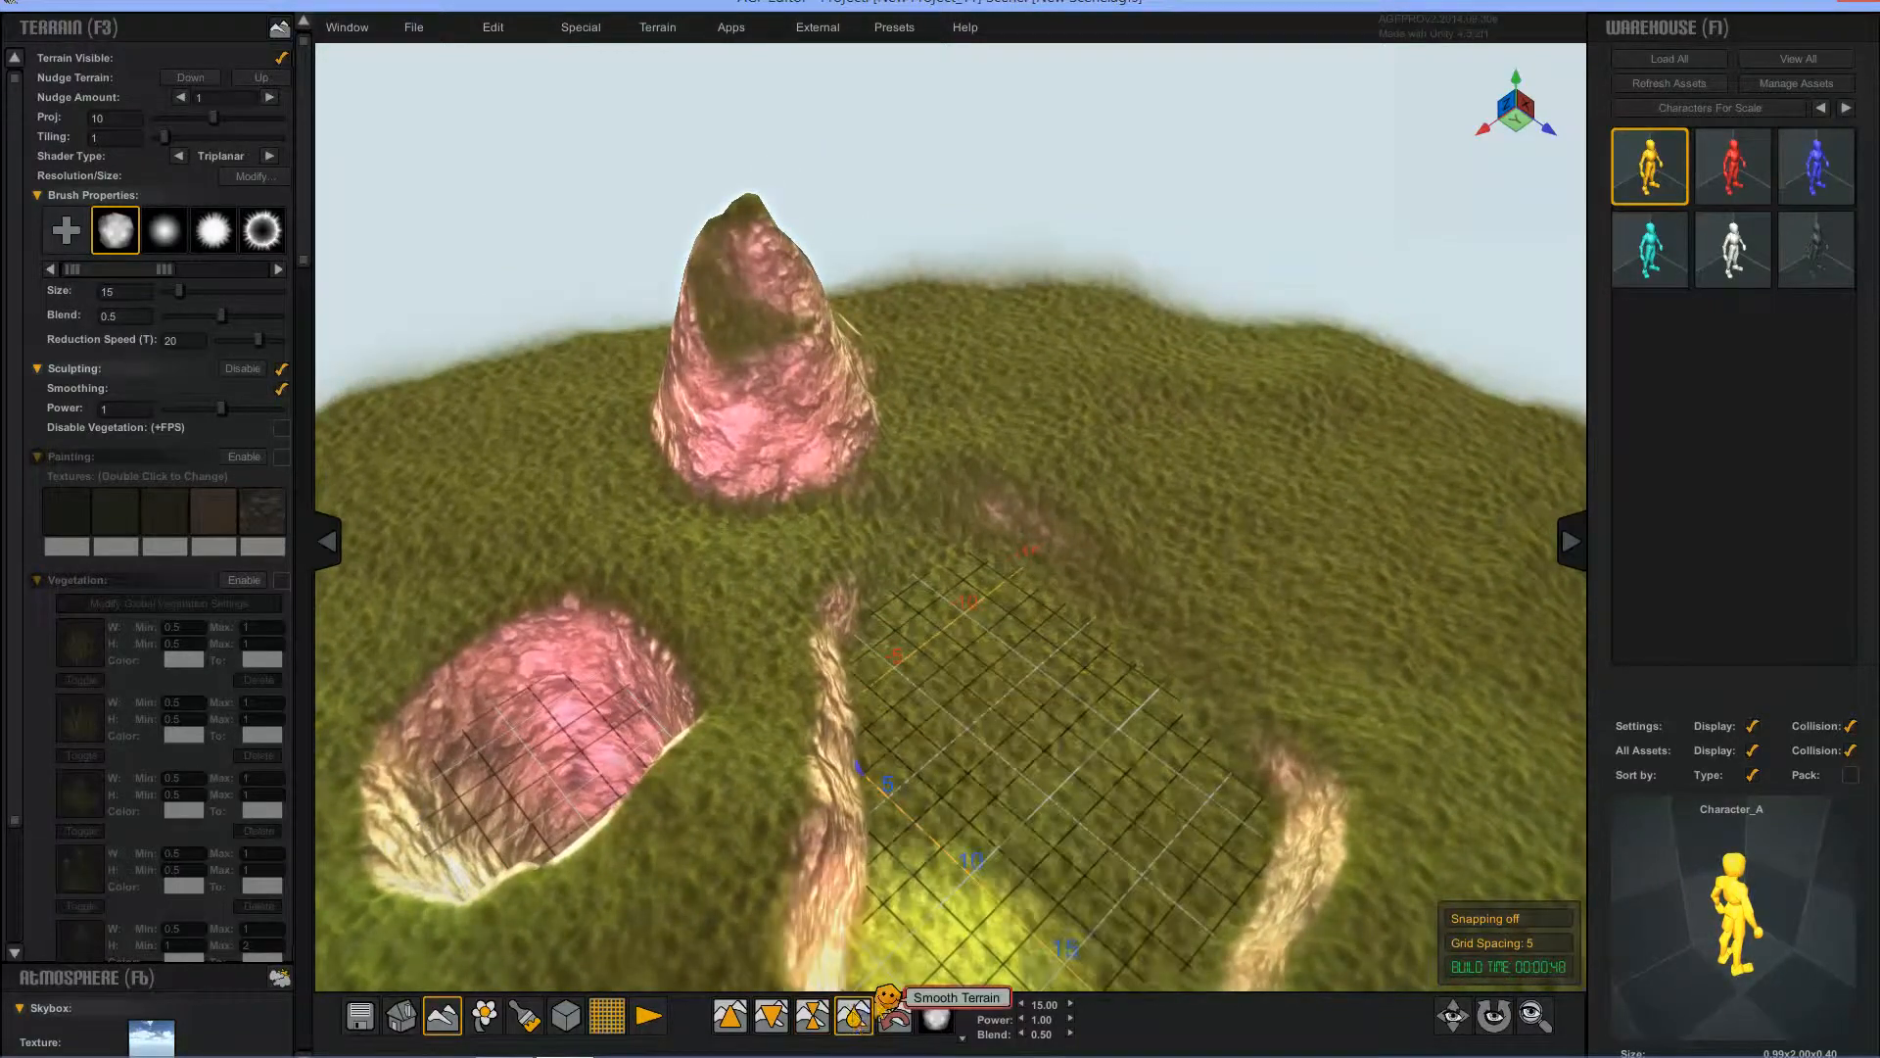
# Smooth the levelled patch, the peak and the pit back into the surrounding ground with Smooth Terrain.
pyautogui.press('s')
pyautogui.moveTo(1066, 693)
pyautogui.mouseDown()
pyautogui.moveTo(1133, 747)
pyautogui.moveTo(1011, 809)
pyautogui.moveTo(854, 802)
pyautogui.moveTo(950, 622)
pyautogui.moveTo(899, 605)
pyautogui.moveTo(953, 411)
pyautogui.moveTo(798, 327)
pyautogui.moveTo(821, 352)
pyautogui.moveTo(768, 474)
pyautogui.moveTo(784, 421)
pyautogui.moveTo(773, 450)
pyautogui.mouseUp()
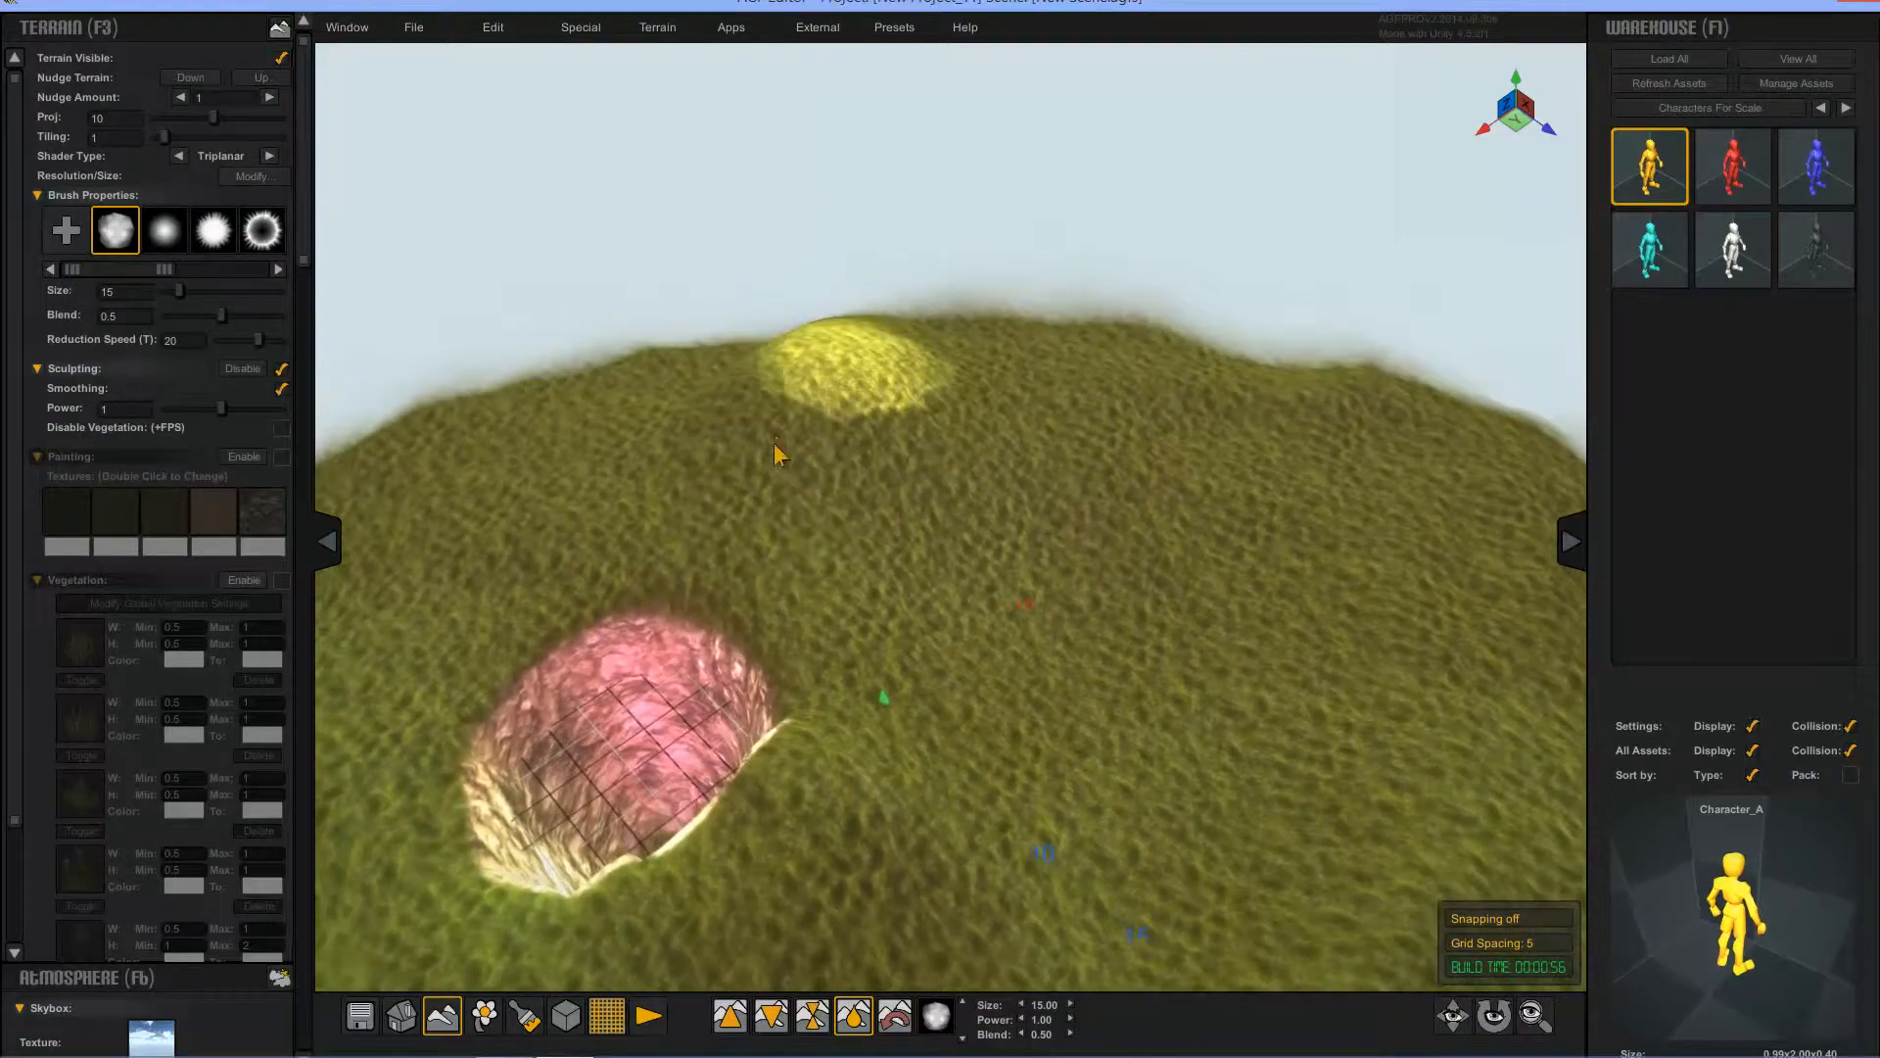
pyautogui.moveTo(664, 781)
pyautogui.mouseDown()
pyautogui.moveTo(637, 764)
pyautogui.moveTo(699, 742)
pyautogui.moveTo(826, 613)
pyautogui.moveTo(823, 588)
pyautogui.mouseUp()
pyautogui.press('w')
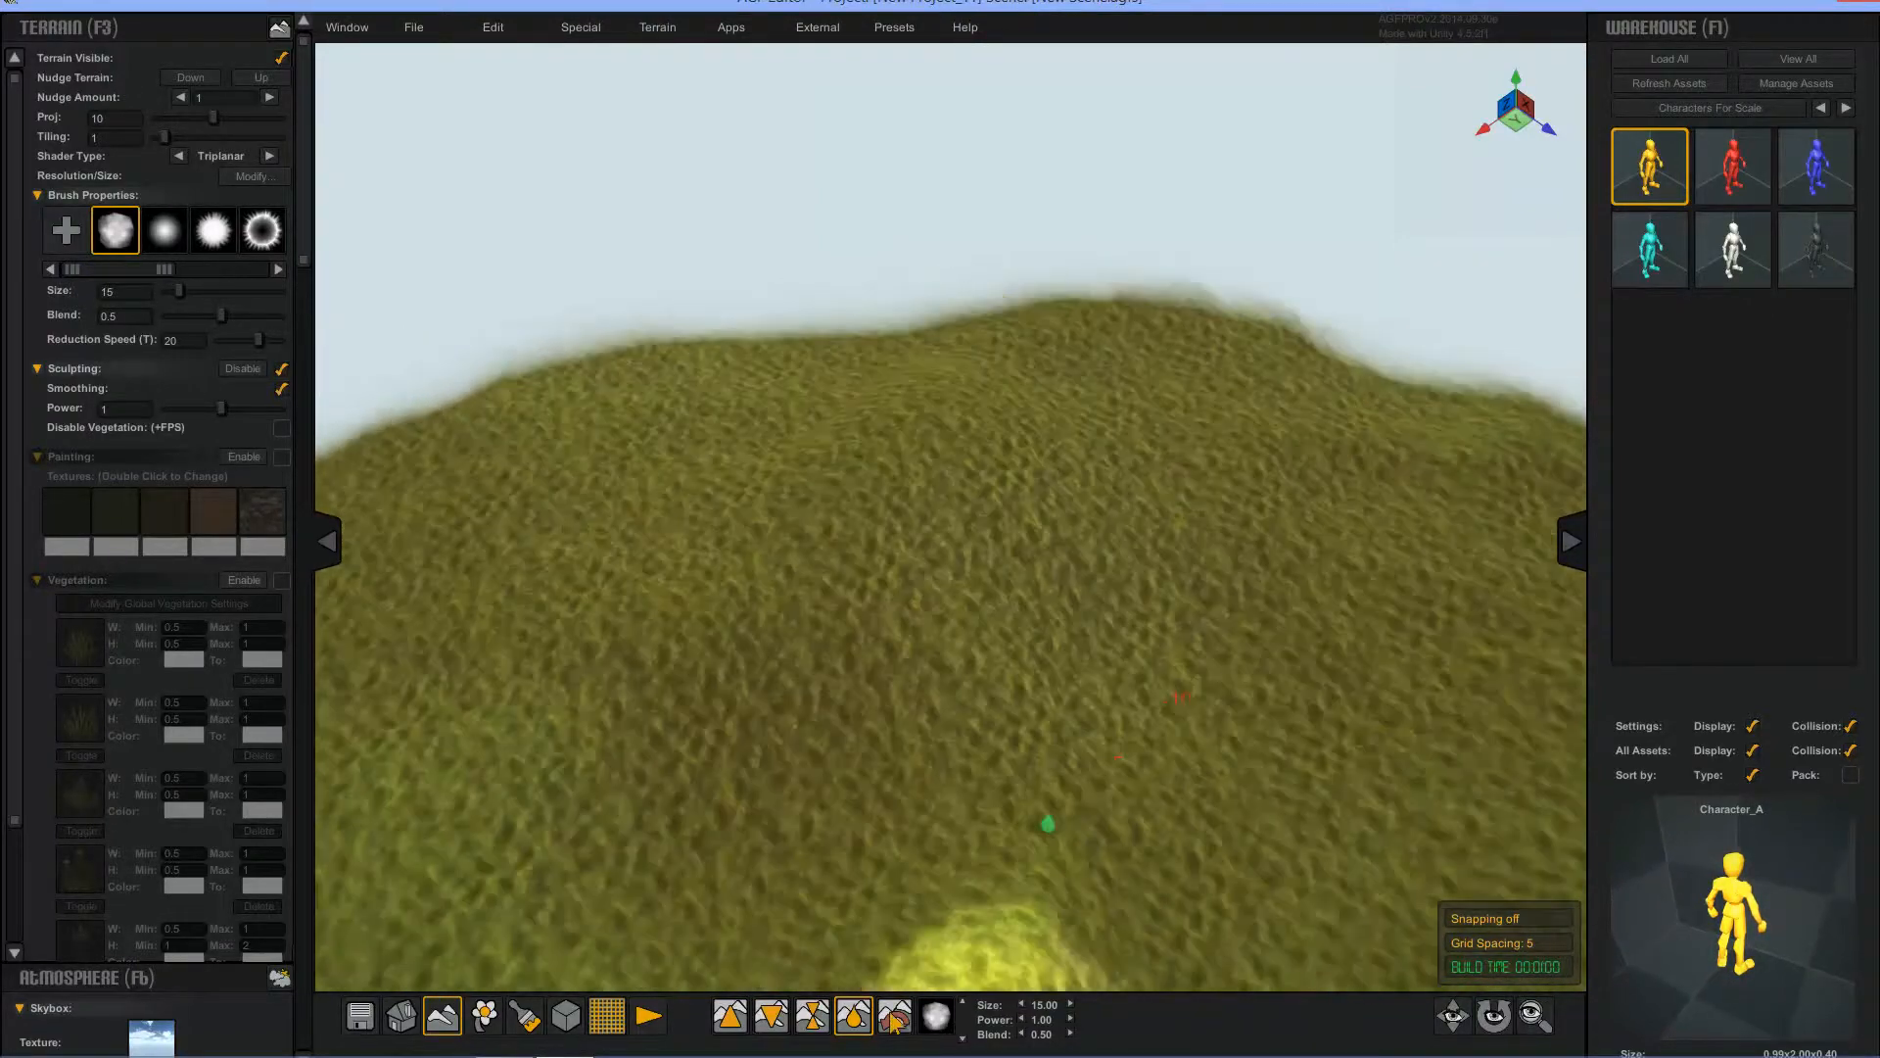
# Undo the smoothing and the earlier sculpting strokes on the terrain.
pyautogui.click(893, 1021)
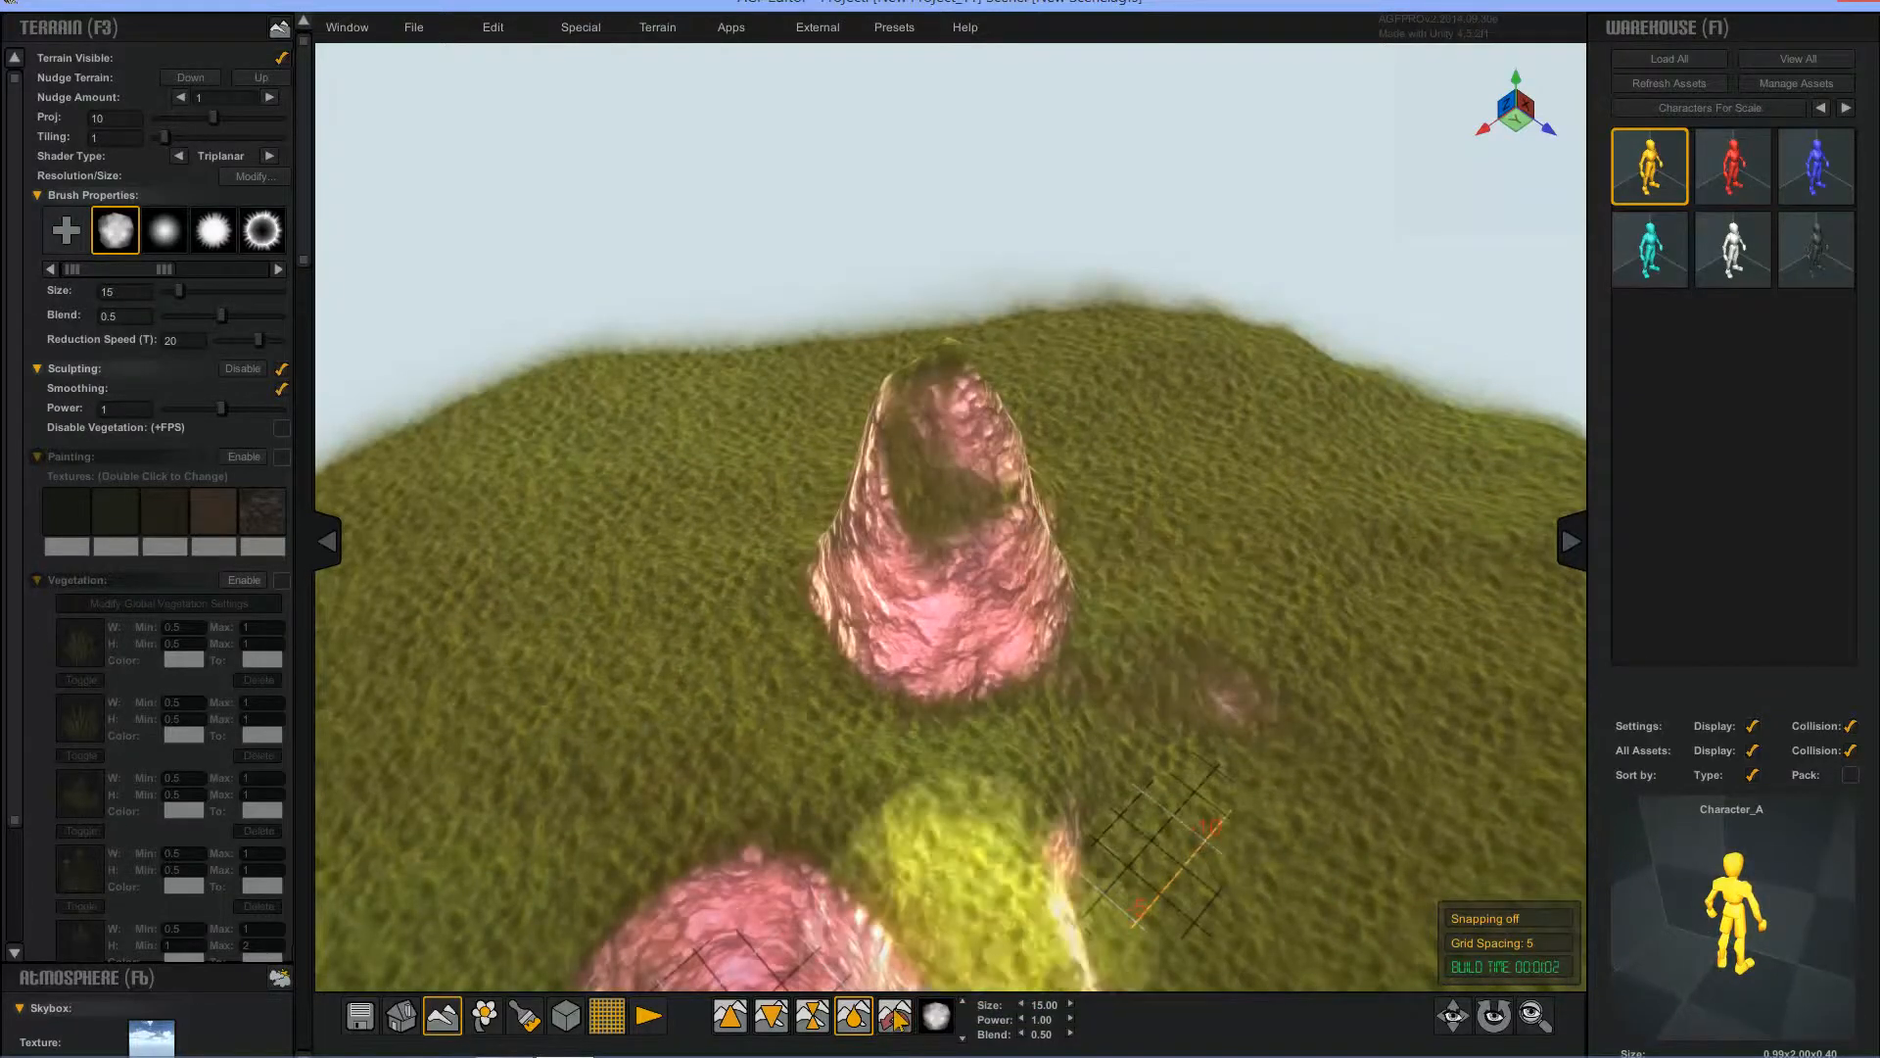
pyautogui.click(895, 1021)
pyautogui.click(894, 1022)
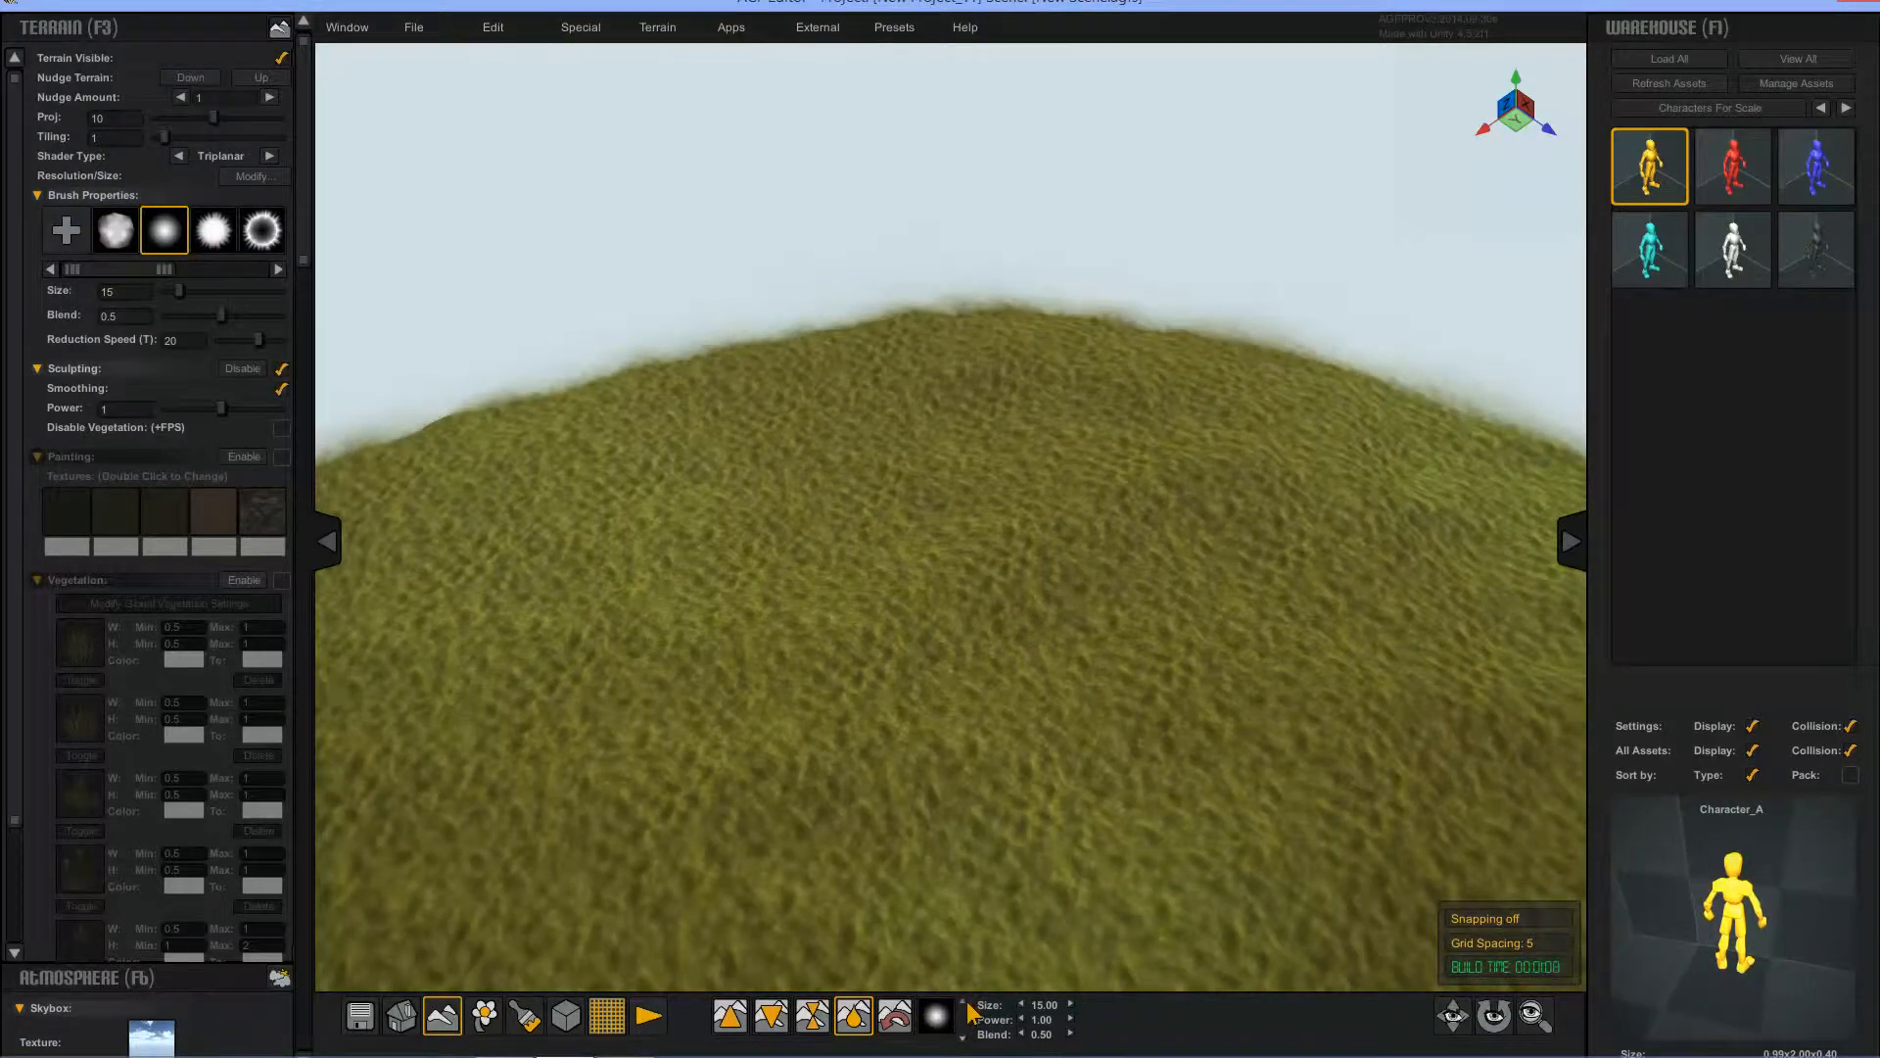
# Cycle through the sculpting brush shapes to the ring brush and dismiss the custom brush browser.
pyautogui.click(963, 1002)
pyautogui.click(867, 1009)
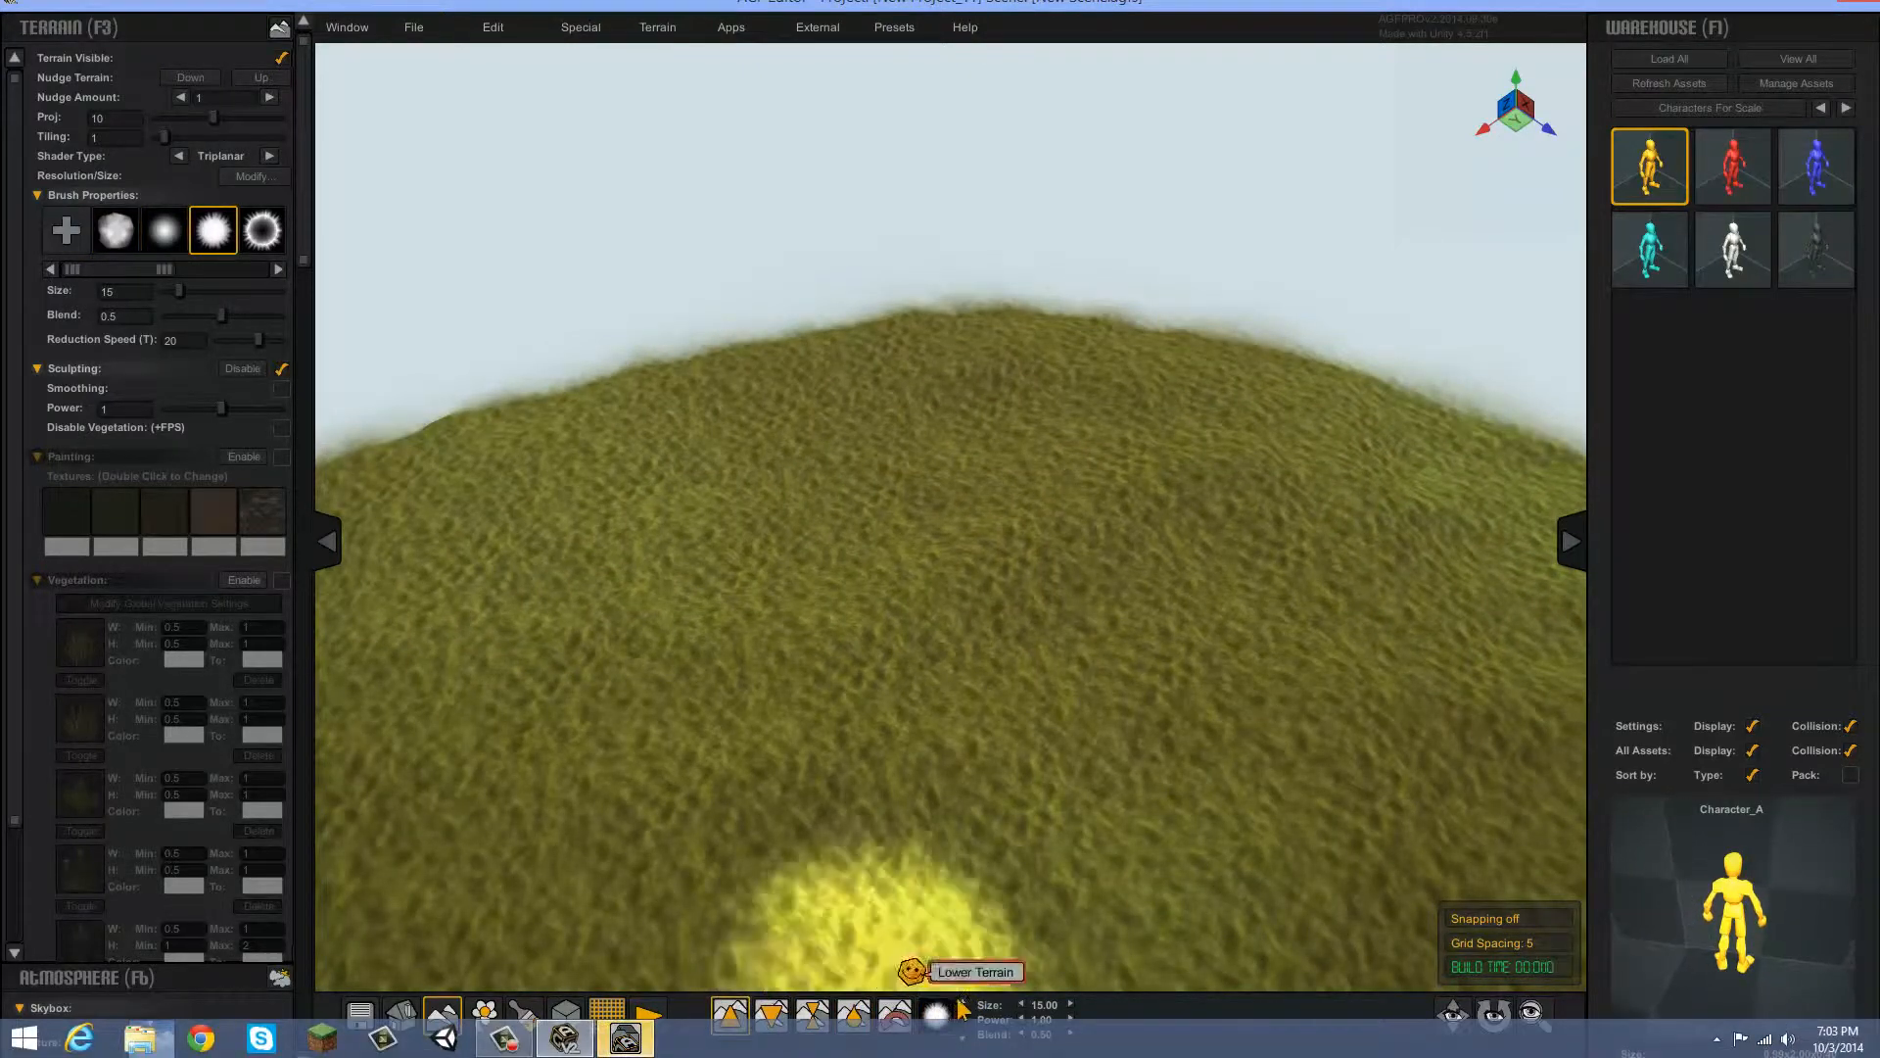
pyautogui.press(']')
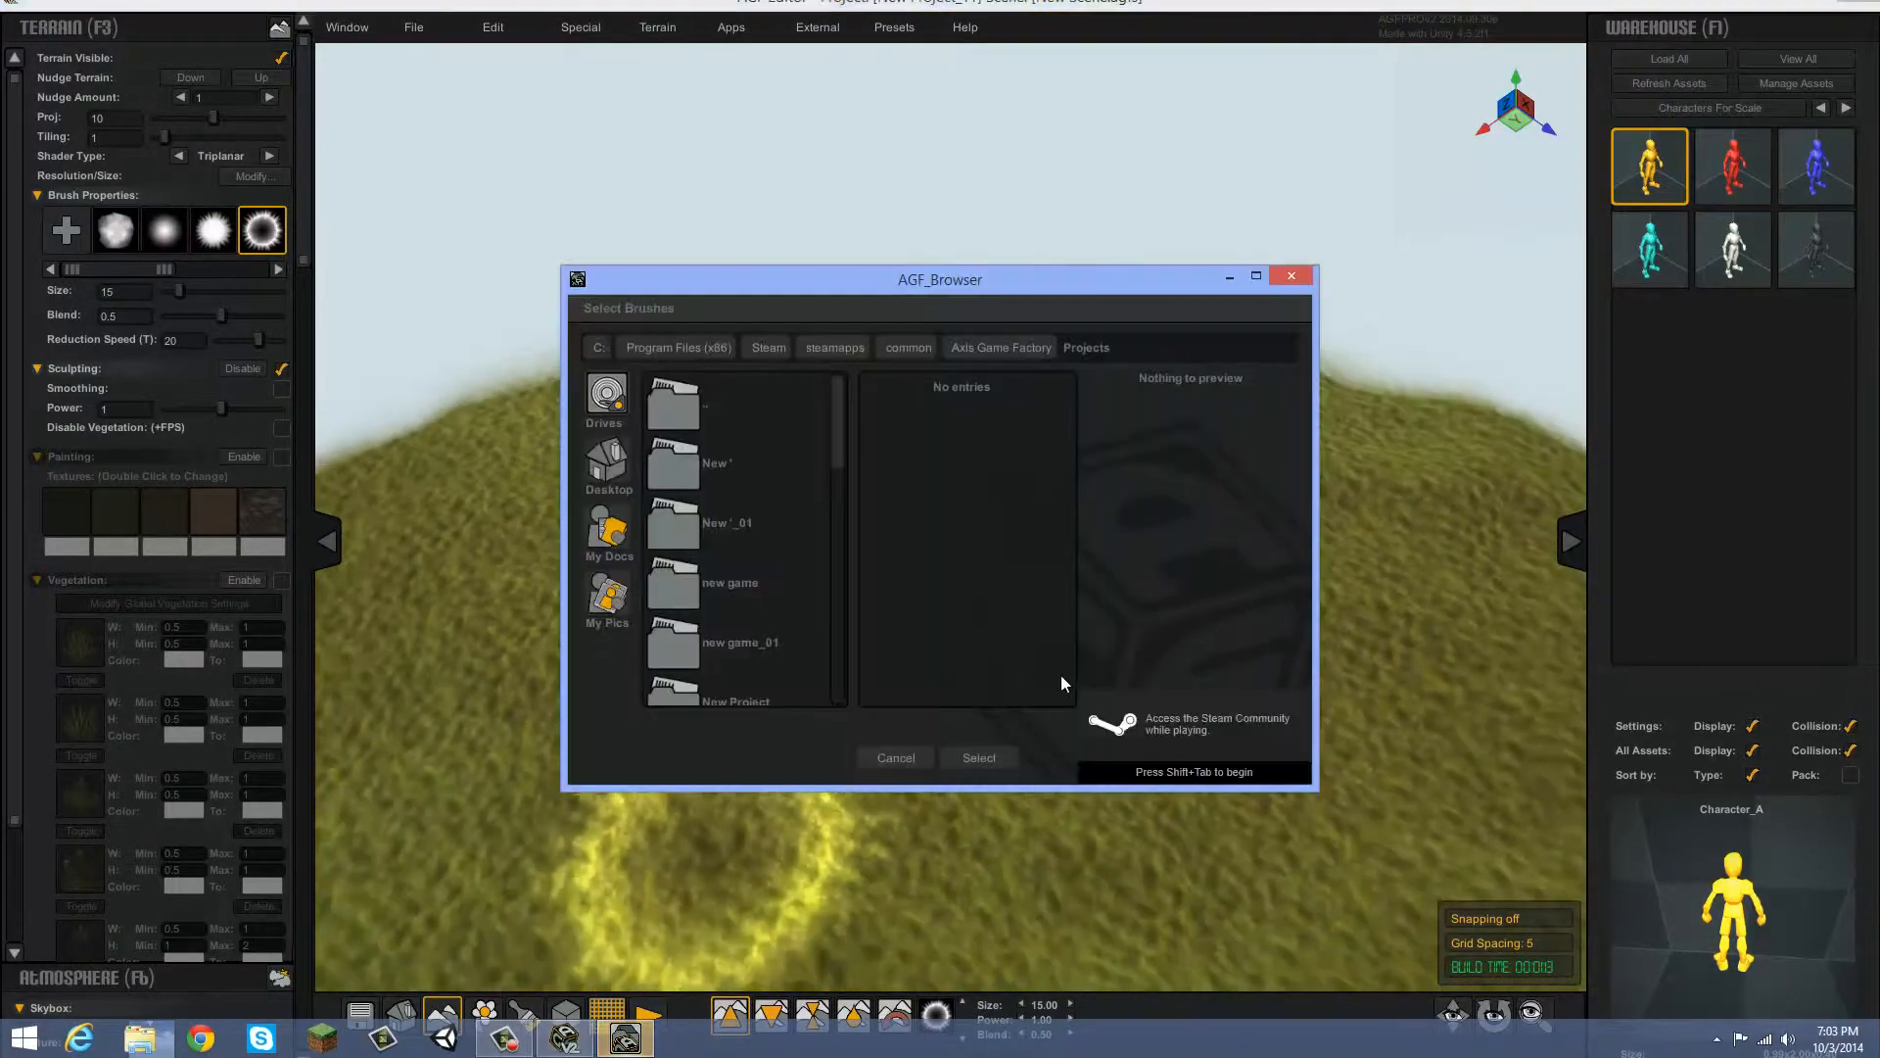
pyautogui.click(913, 760)
# Raise several tall rocky spires across the terrain.
pyautogui.moveTo(955, 549)
pyautogui.mouseDown()
pyautogui.moveTo(941, 524)
pyautogui.moveTo(963, 507)
pyautogui.mouseUp()
pyautogui.moveTo(963, 507); pyautogui.dragTo(974, 628, button='middle')
pyautogui.moveTo(974, 628)
pyautogui.mouseDown()
pyautogui.moveTo(955, 598)
pyautogui.moveTo(959, 493)
pyautogui.mouseUp()
pyautogui.moveTo(960, 493); pyautogui.dragTo(980, 856, button='middle')
pyautogui.moveTo(985, 831)
pyautogui.mouseDown()
pyautogui.moveTo(933, 795)
pyautogui.moveTo(956, 968)
pyautogui.mouseUp()
pyautogui.moveTo(956, 967); pyautogui.dragTo(965, 1004, button='middle')
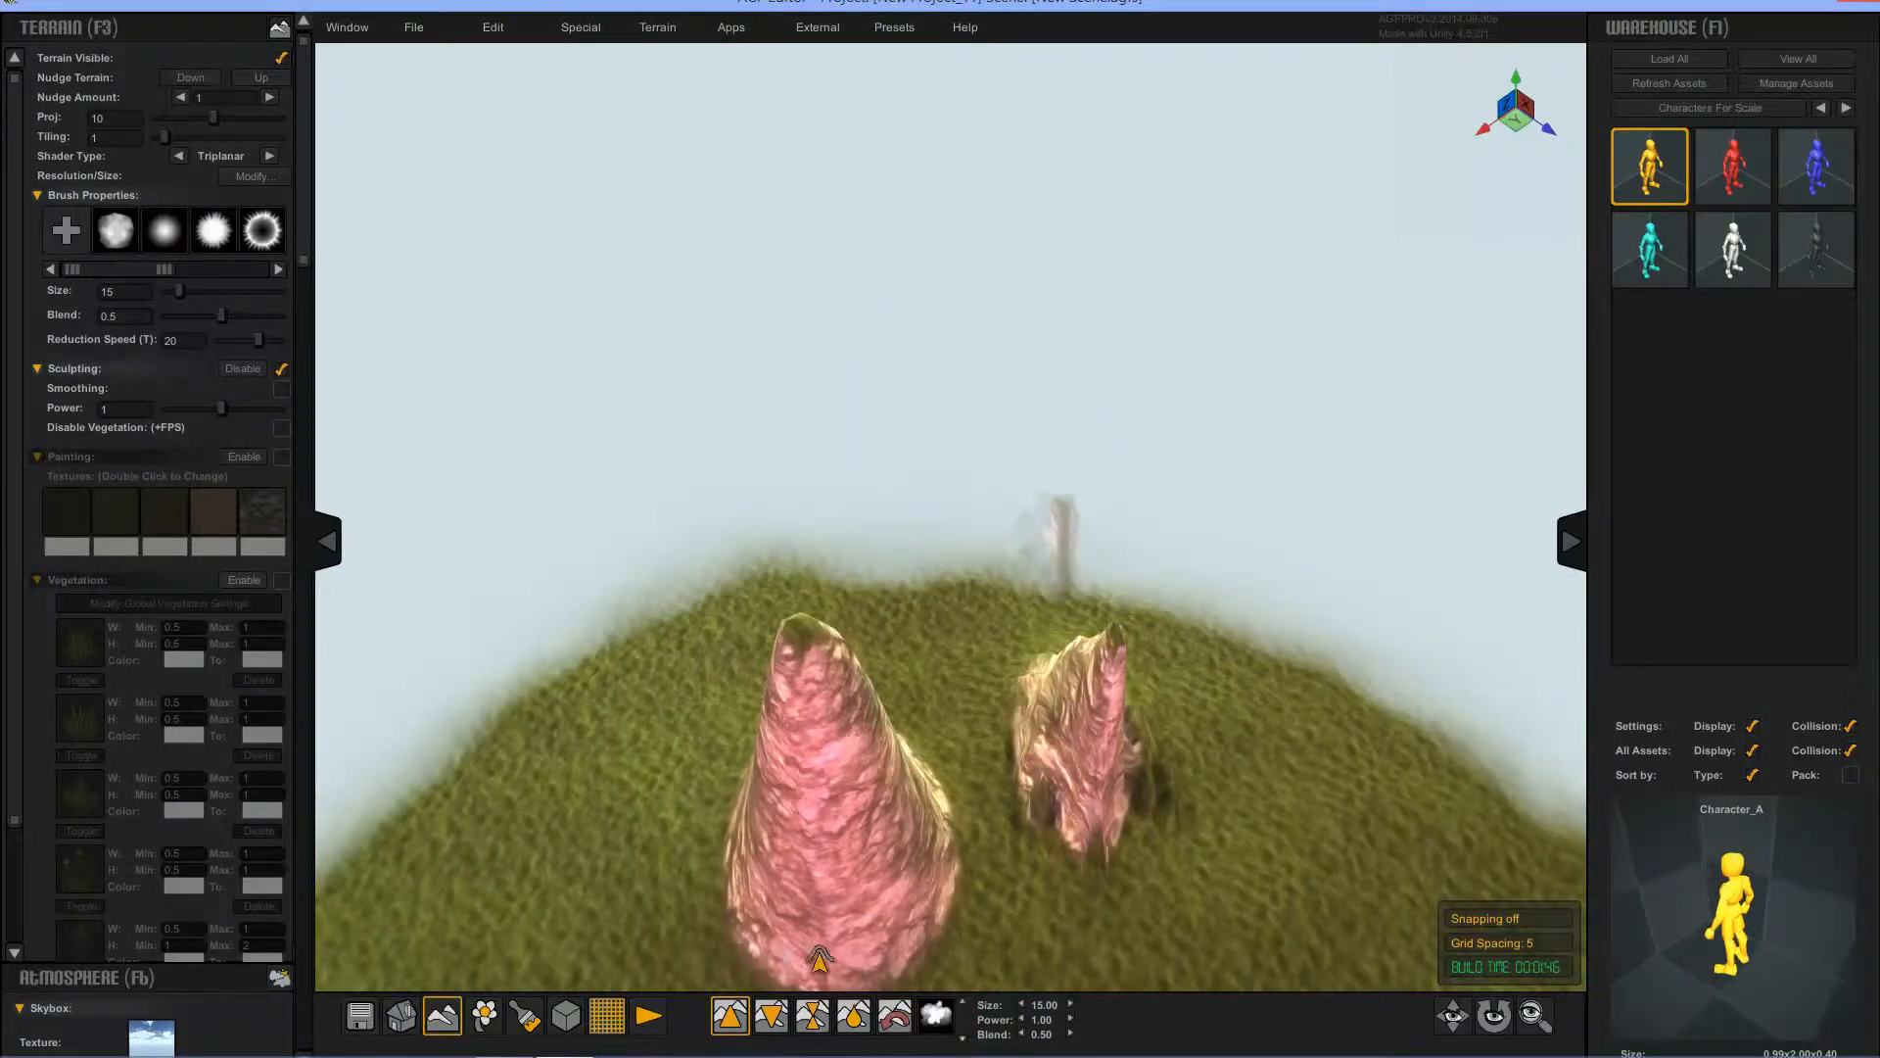
# Raise further jagged peaks around the existing spires with the irregular cloud-shaped brush.
pyautogui.moveTo(791, 856); pyautogui.dragTo(1027, 742)
pyautogui.moveTo(1027, 741)
pyautogui.mouseDown(button='right')
pyautogui.moveTo(966, 1008)
pyautogui.moveTo(1008, 781)
pyautogui.mouseUp(button='right')
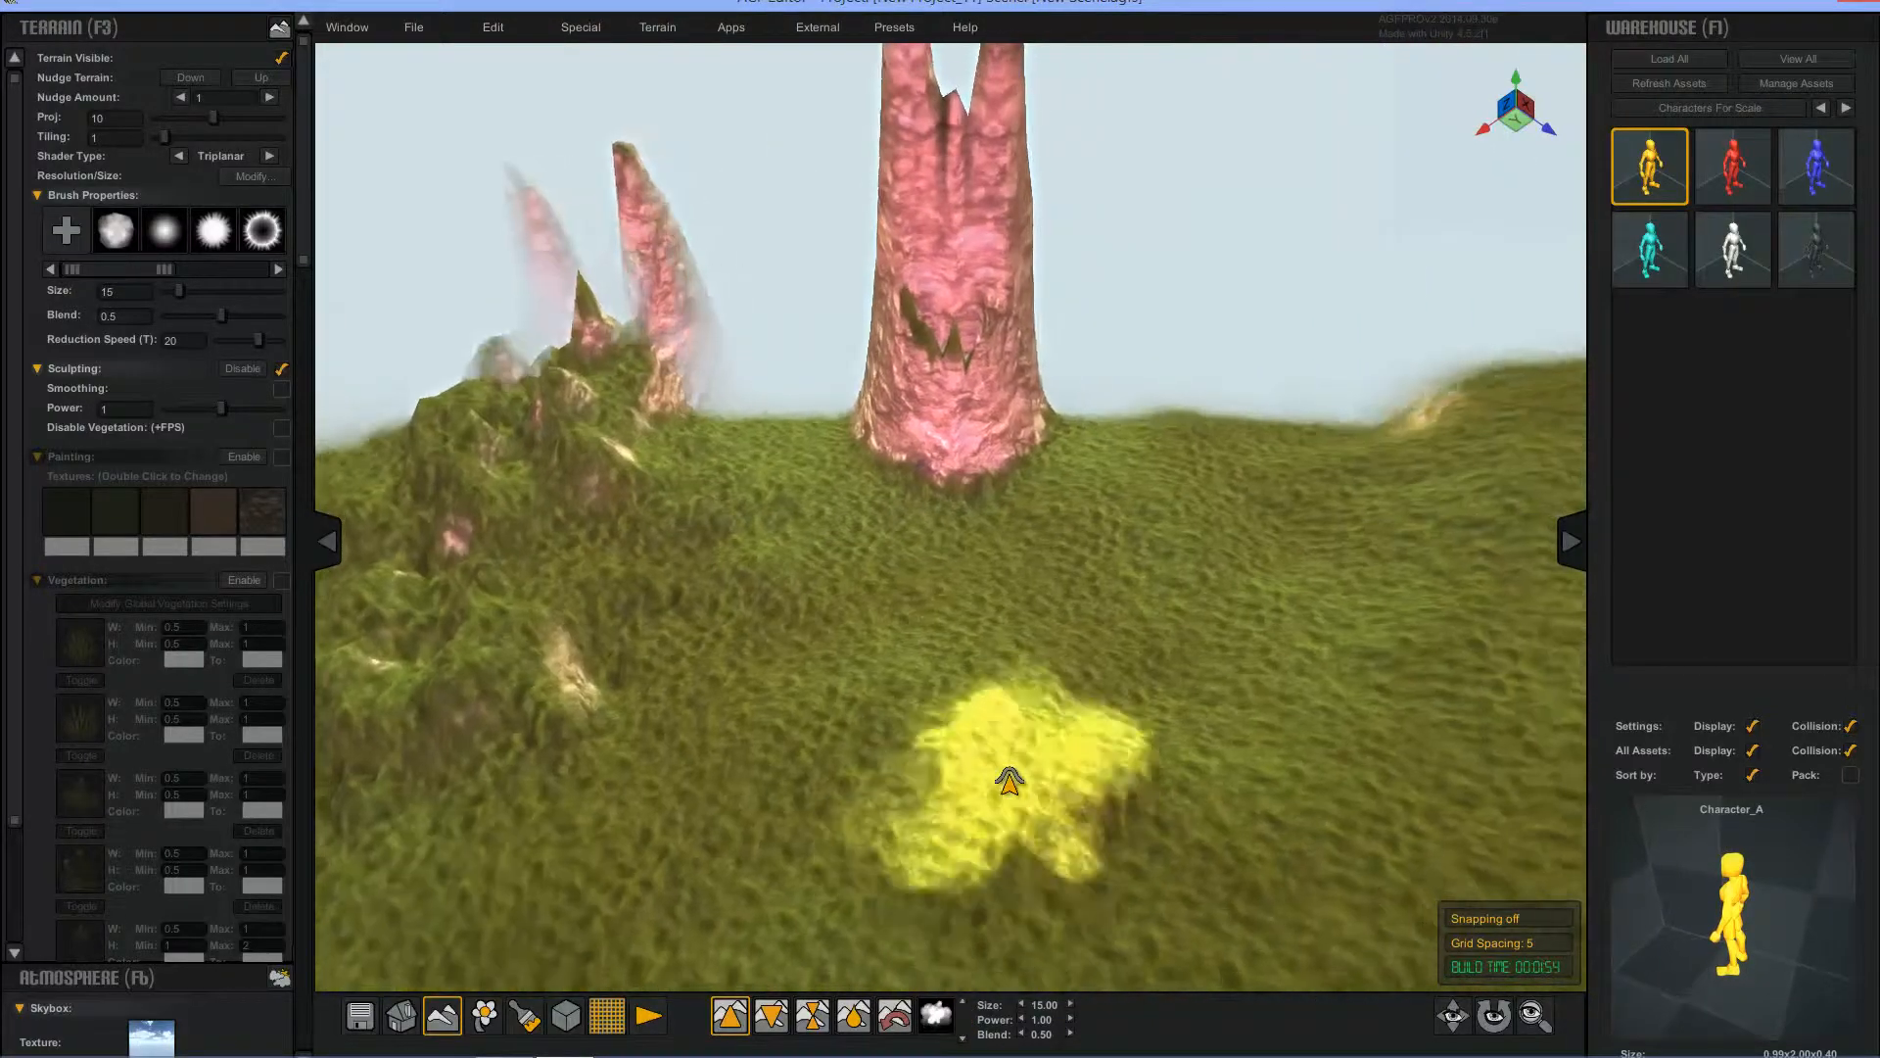
pyautogui.moveTo(1008, 781); pyautogui.dragTo(1026, 680)
pyautogui.moveTo(1026, 681)
pyautogui.mouseDown(button='right')
pyautogui.moveTo(965, 1009)
pyautogui.moveTo(1352, 596)
pyautogui.moveTo(1236, 555)
pyautogui.moveTo(861, 860)
pyautogui.mouseUp(button='right')
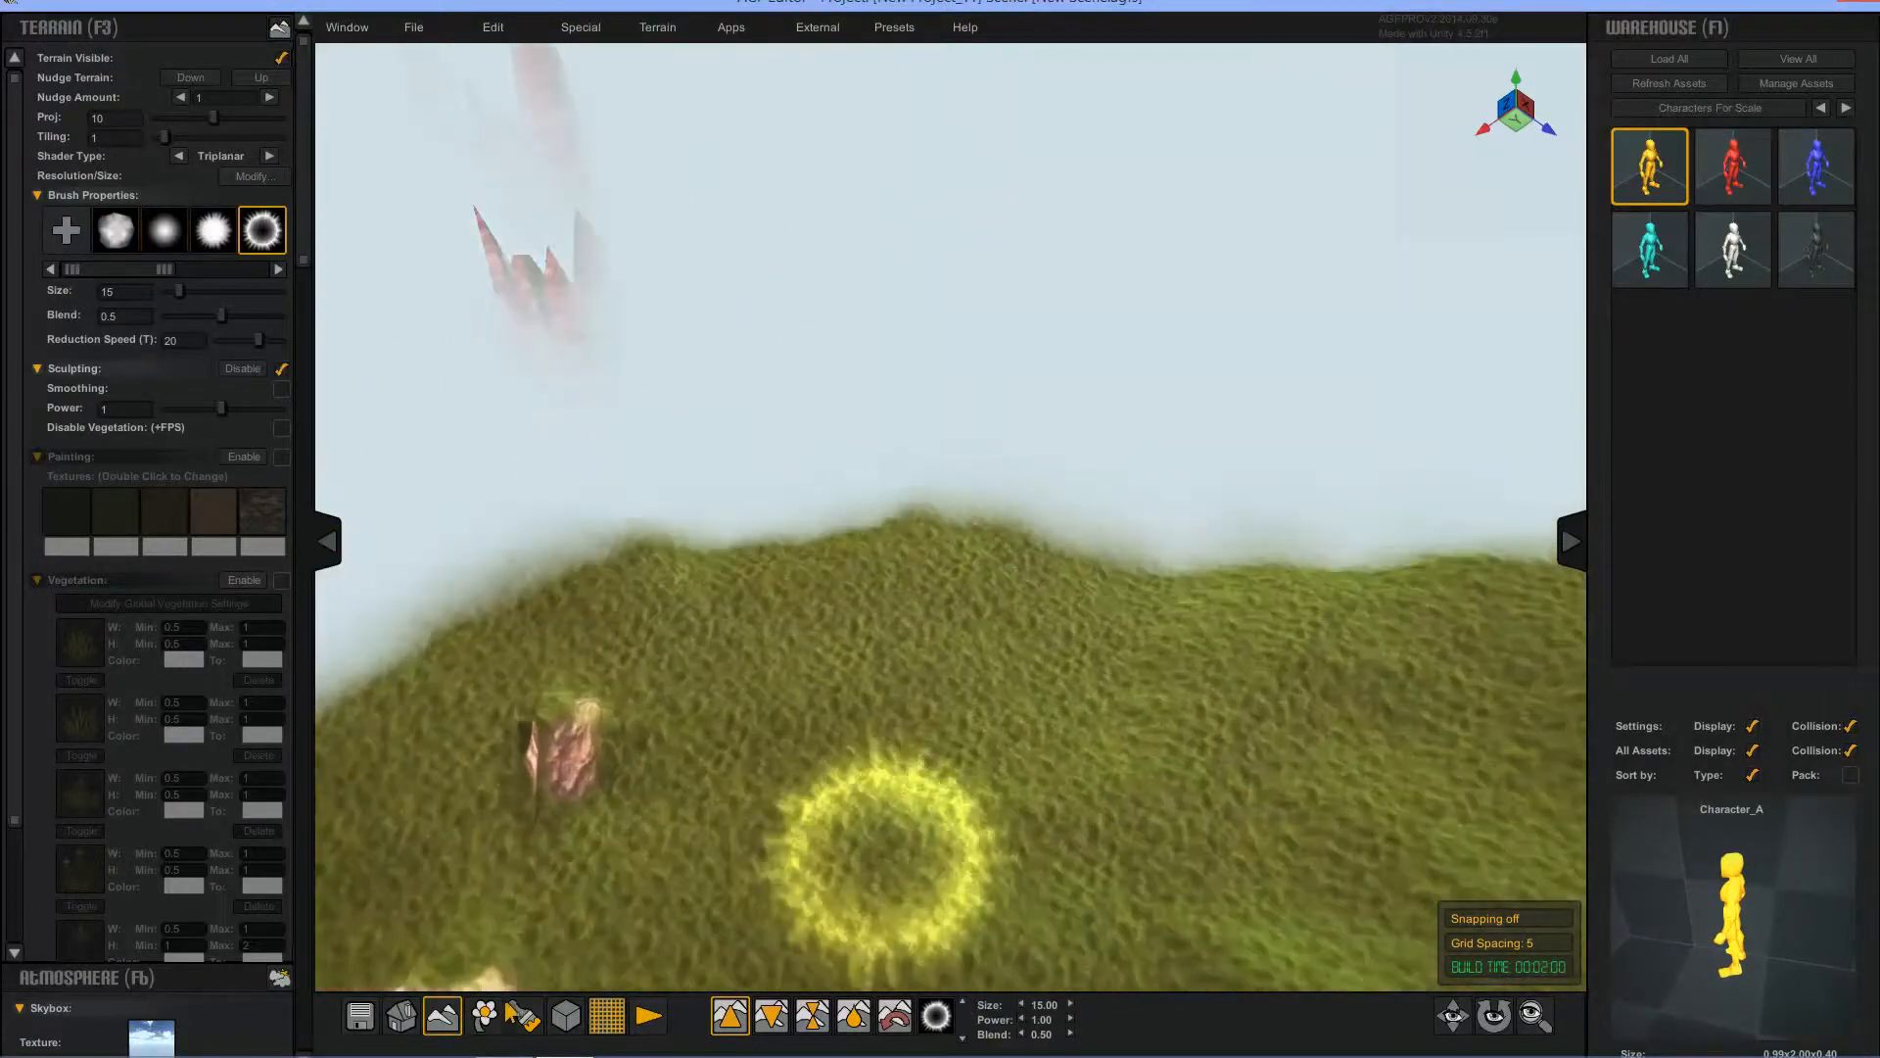
# Turn on vegetation placement for the terrain with the ring brush at size 15.
pyautogui.click(484, 1016)
pyautogui.press('w')
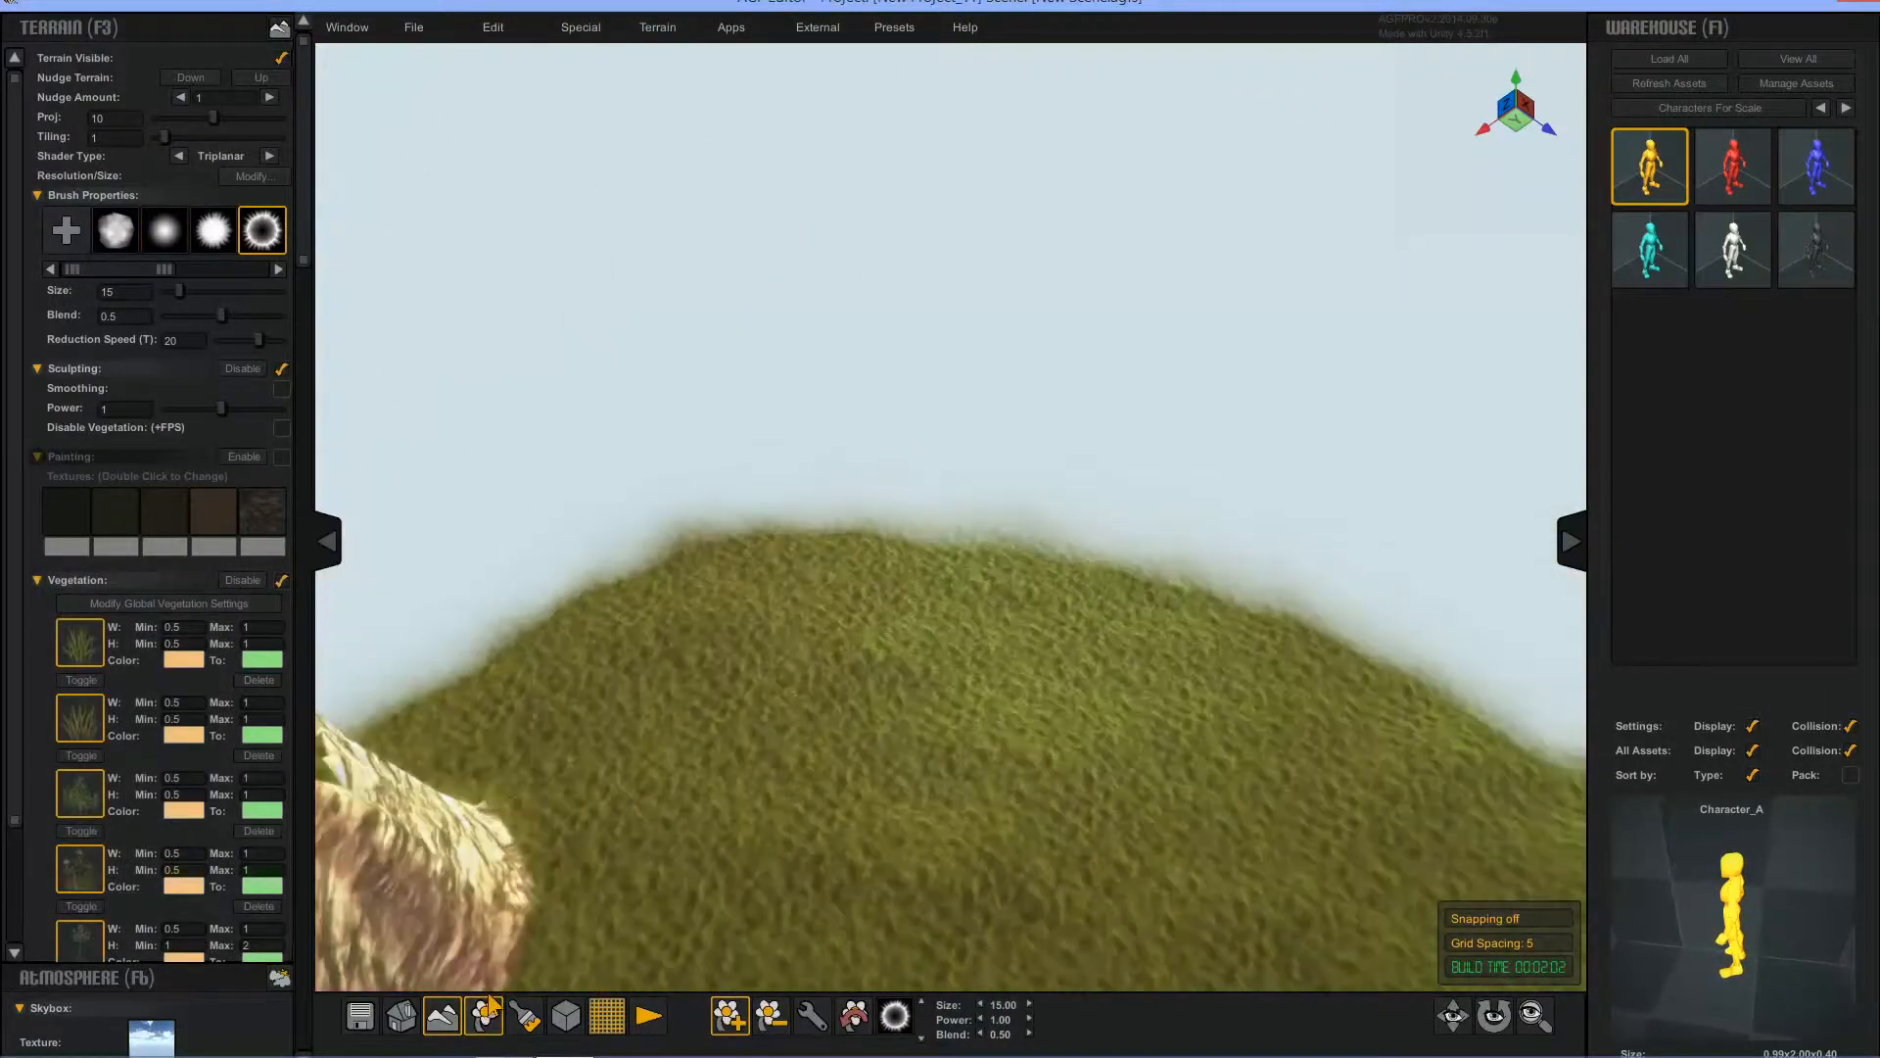
pyautogui.press('s')
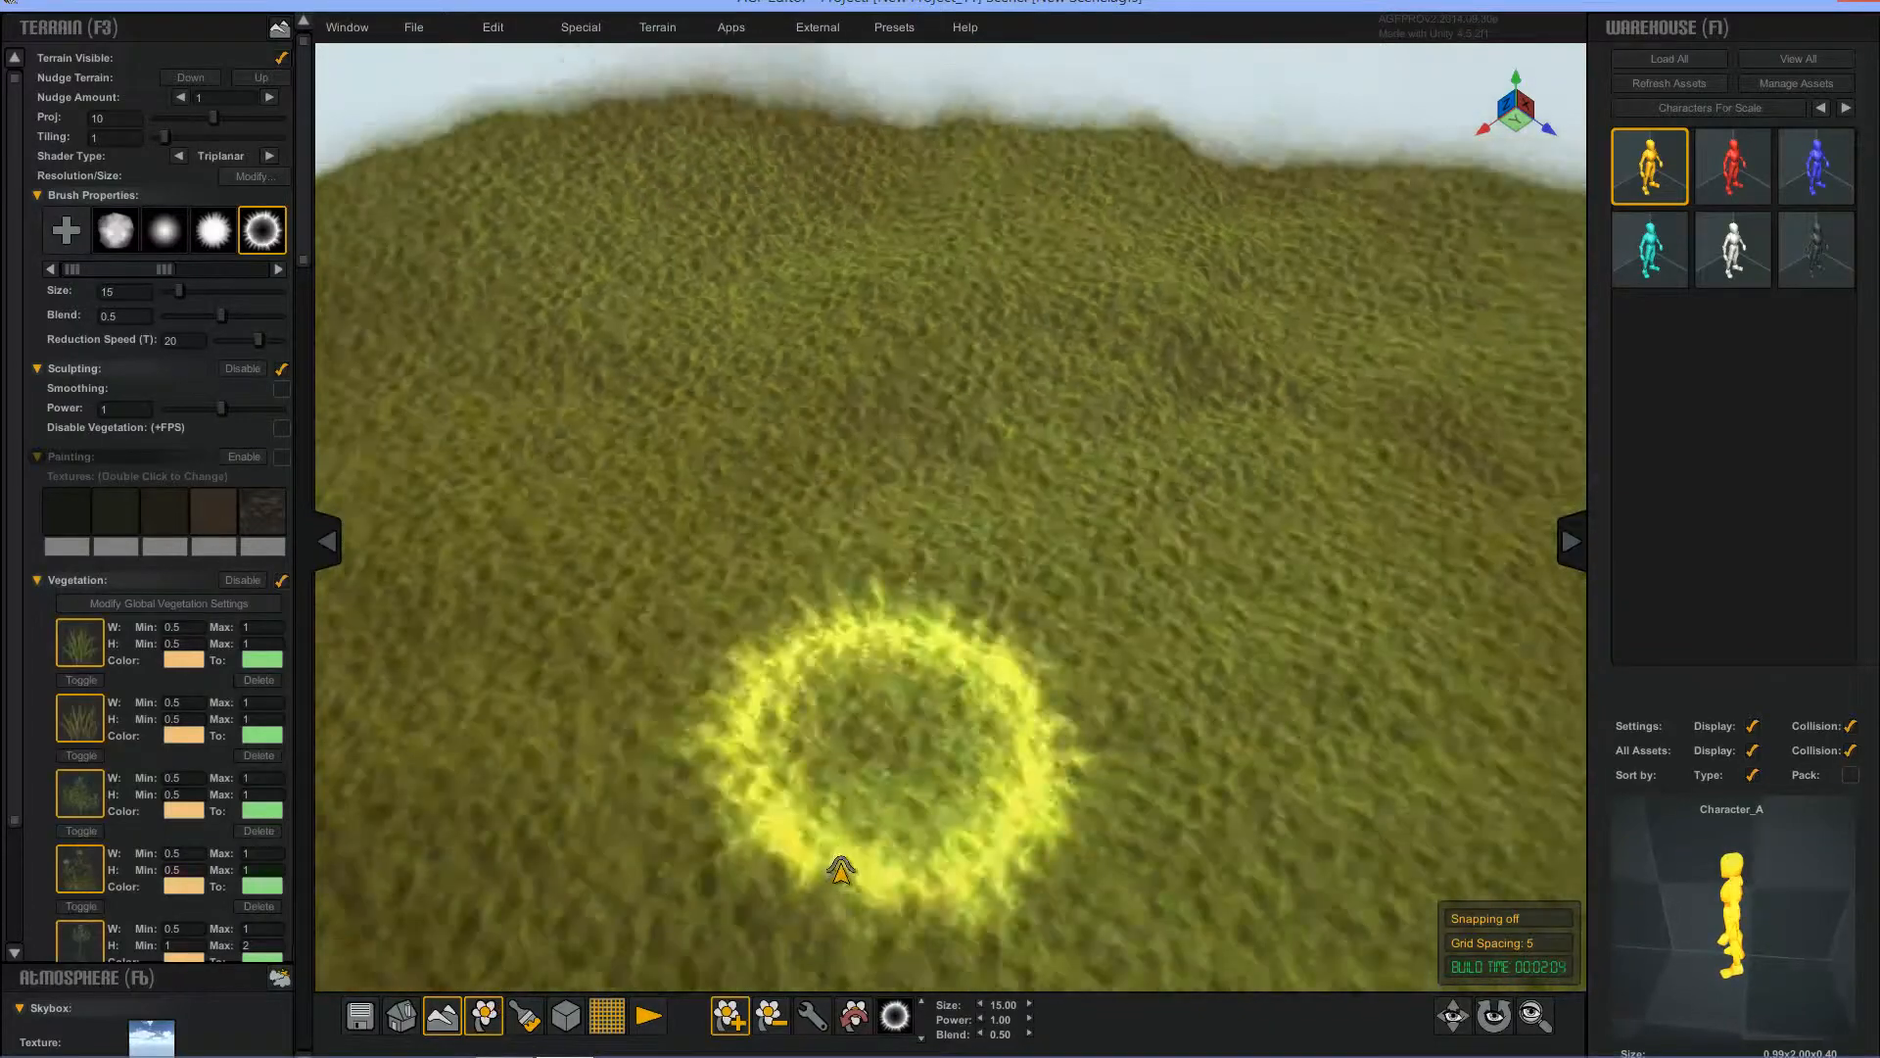
pyautogui.press('w')
pyautogui.press('w')
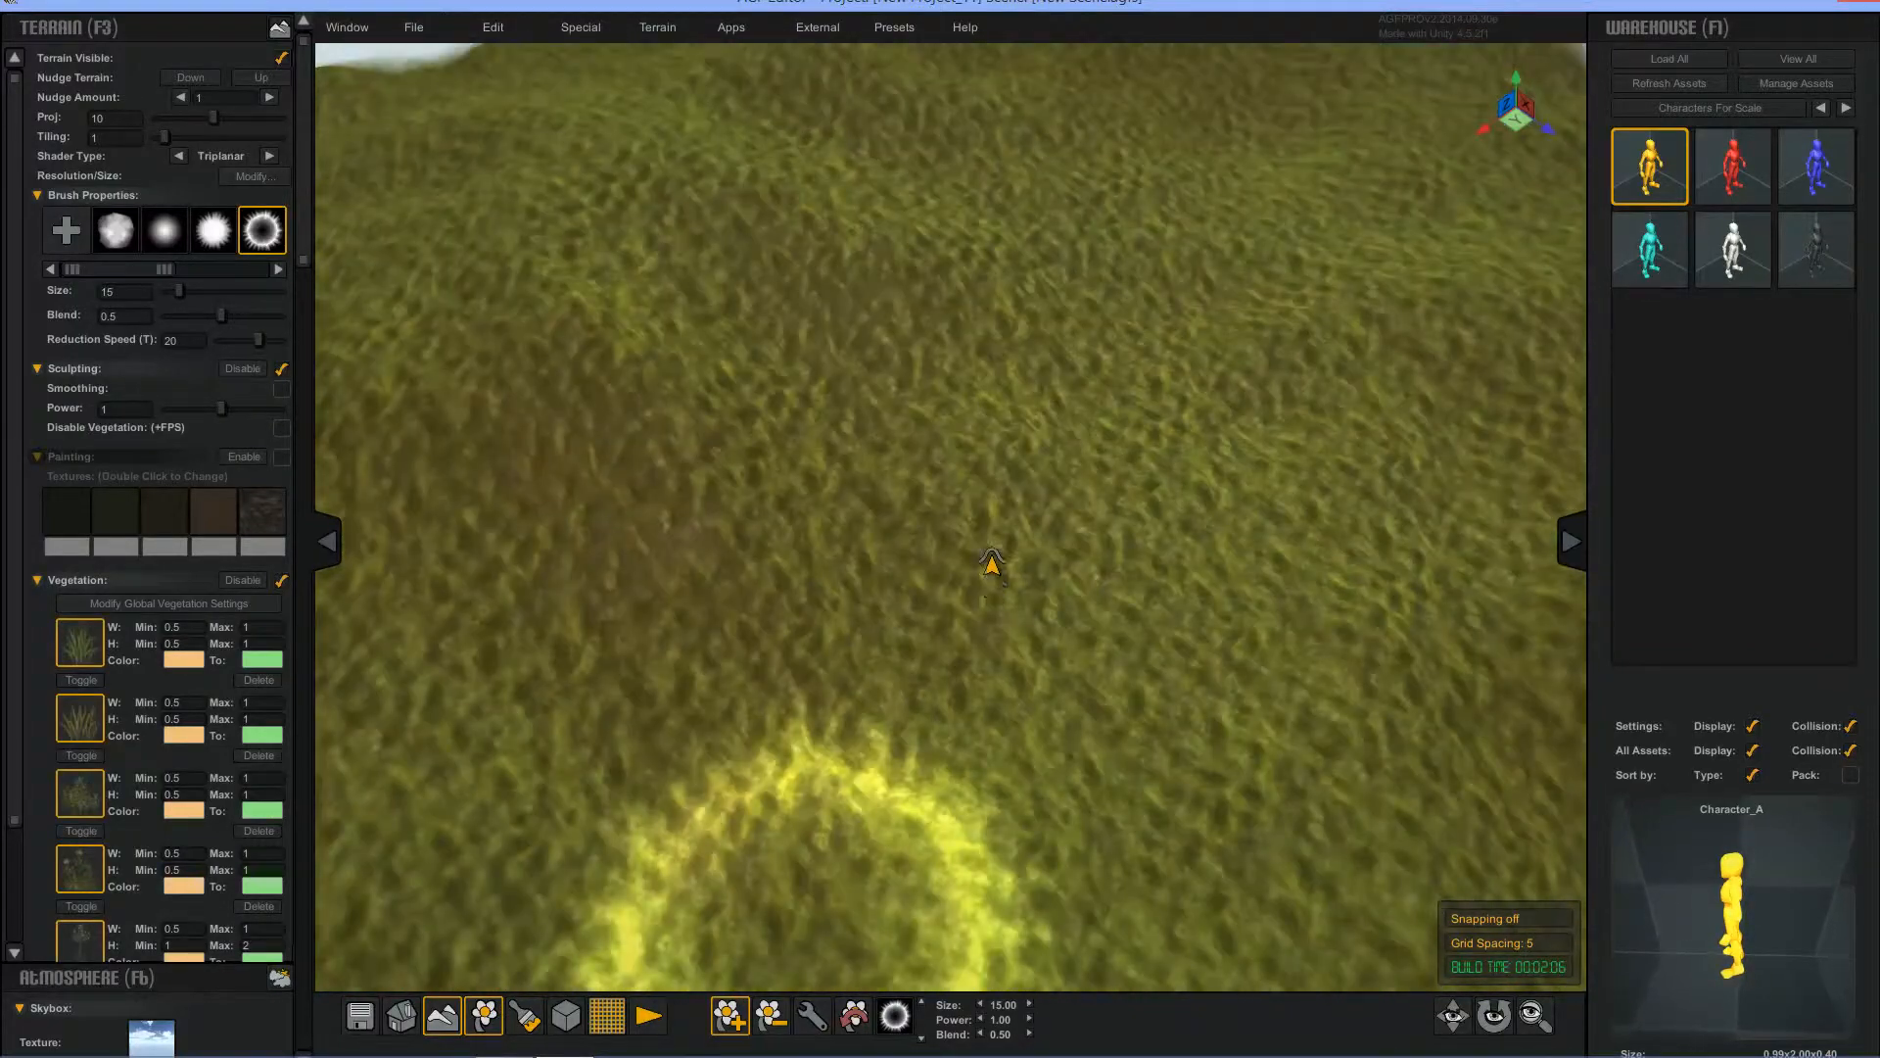
pyautogui.press('s')
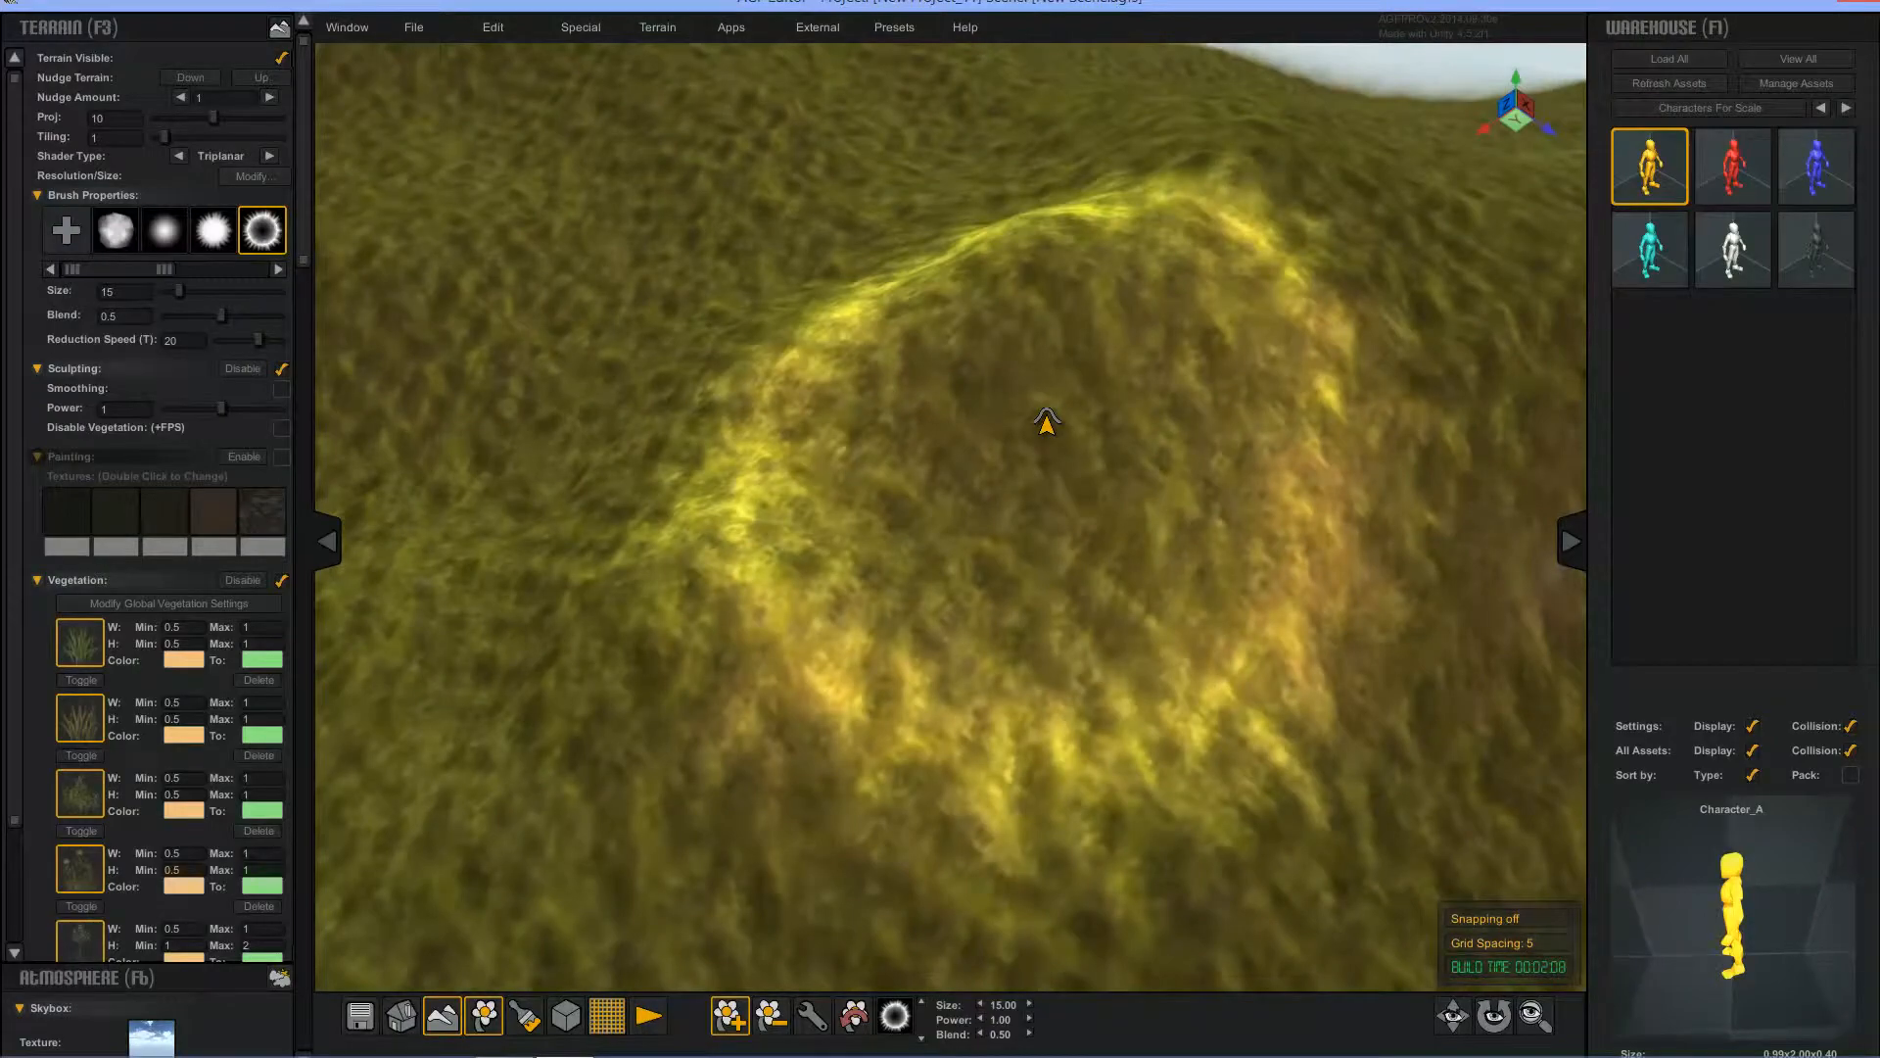
pyautogui.press('s')
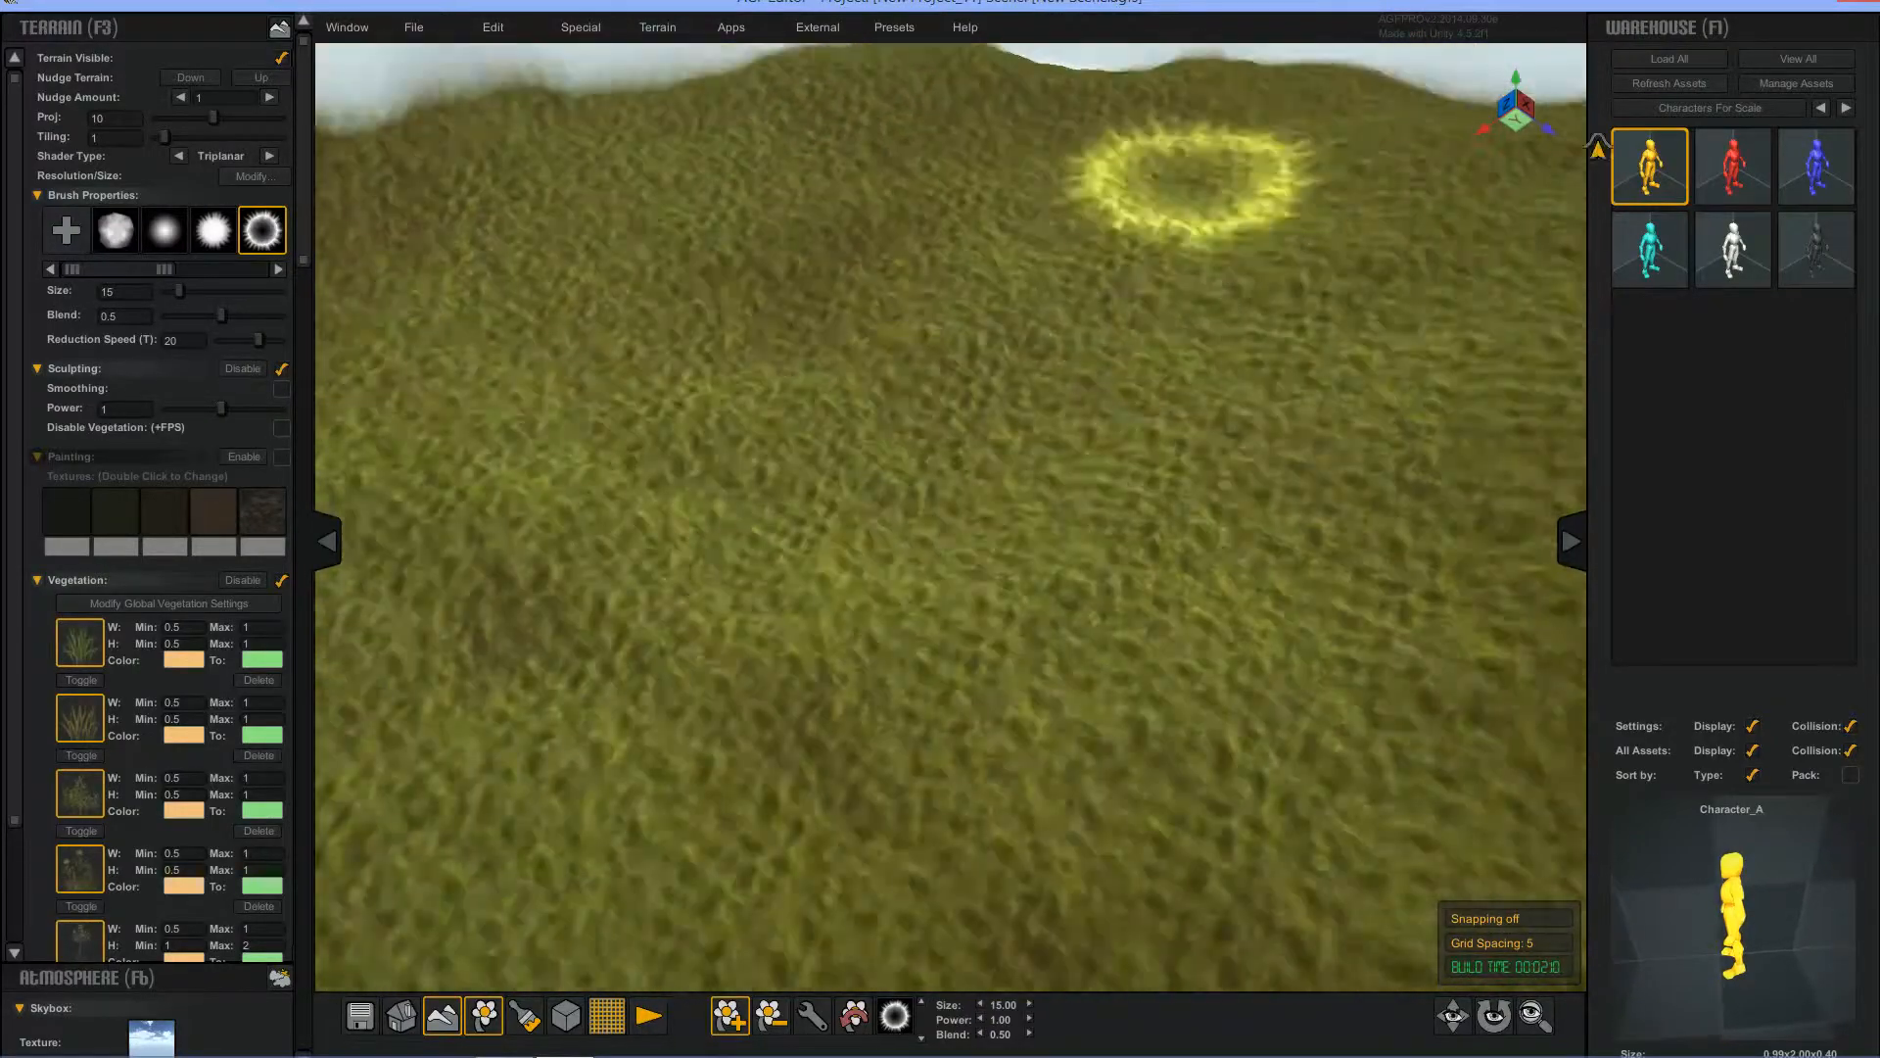
pyautogui.press('w')
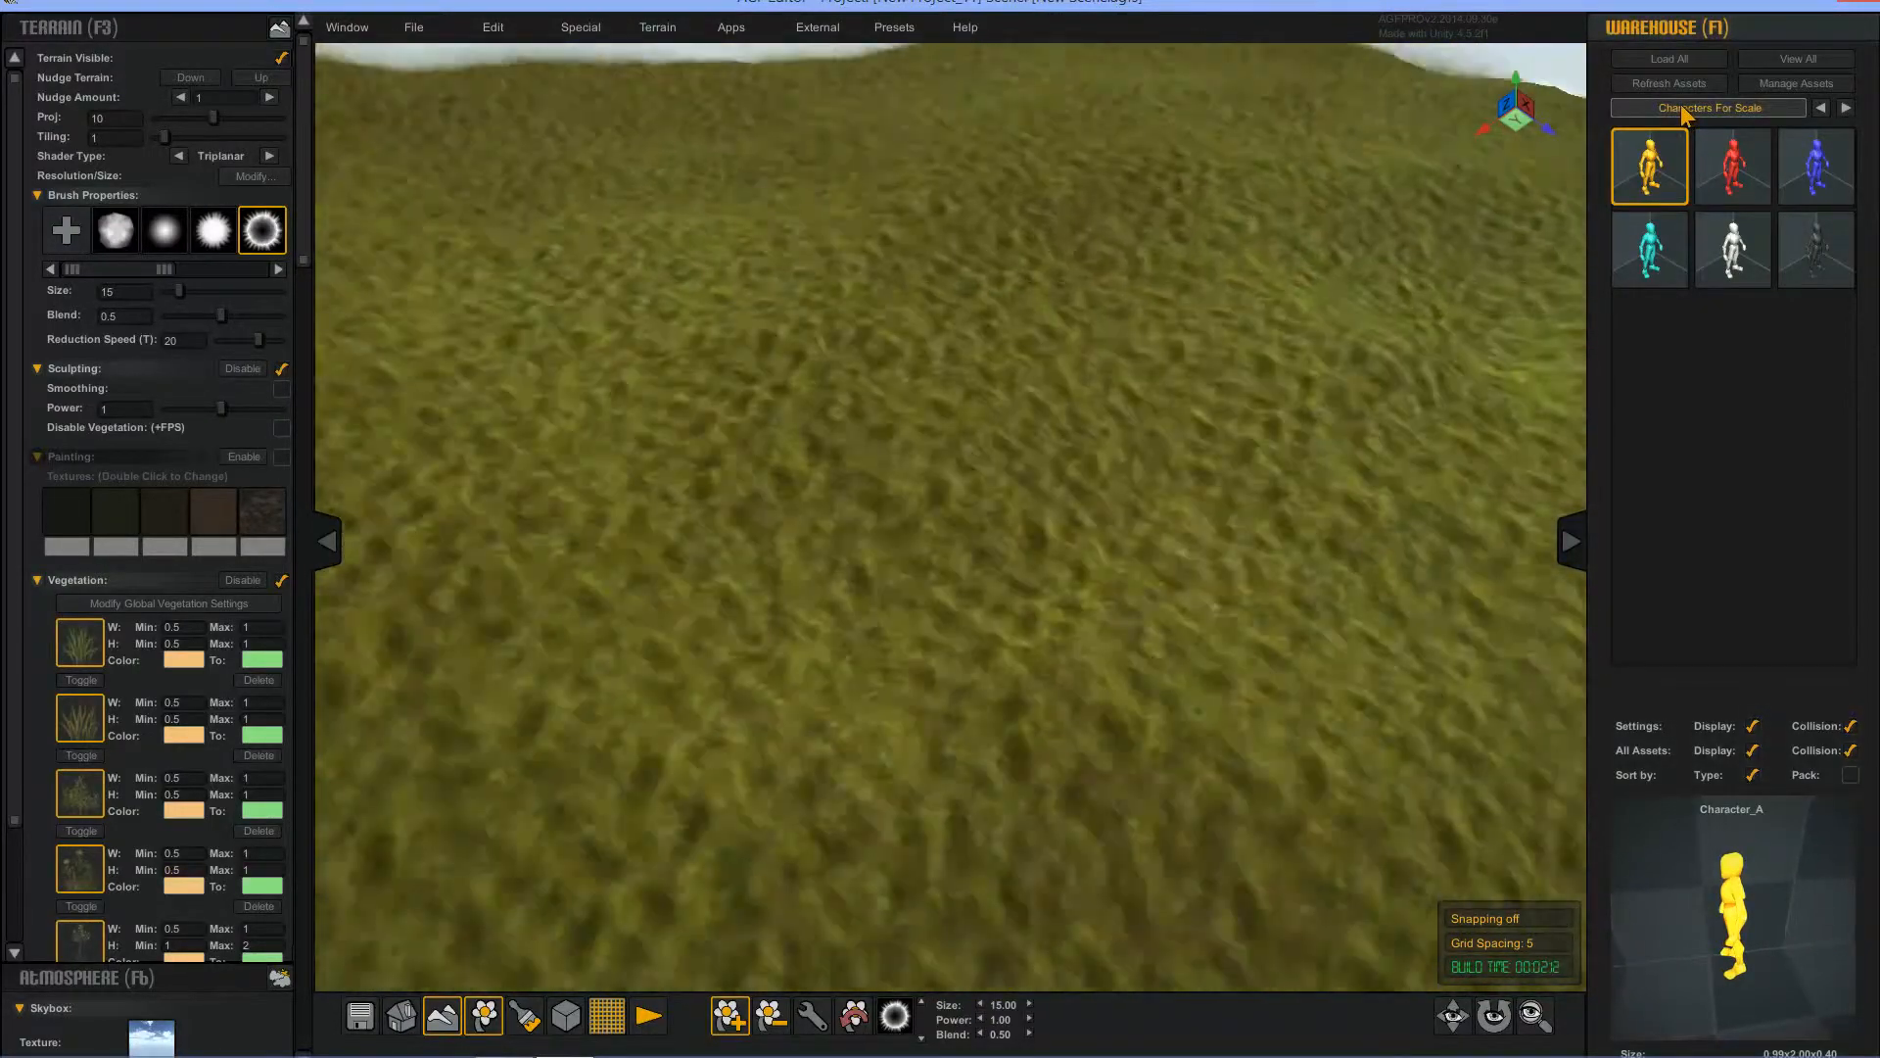
pyautogui.press('d')
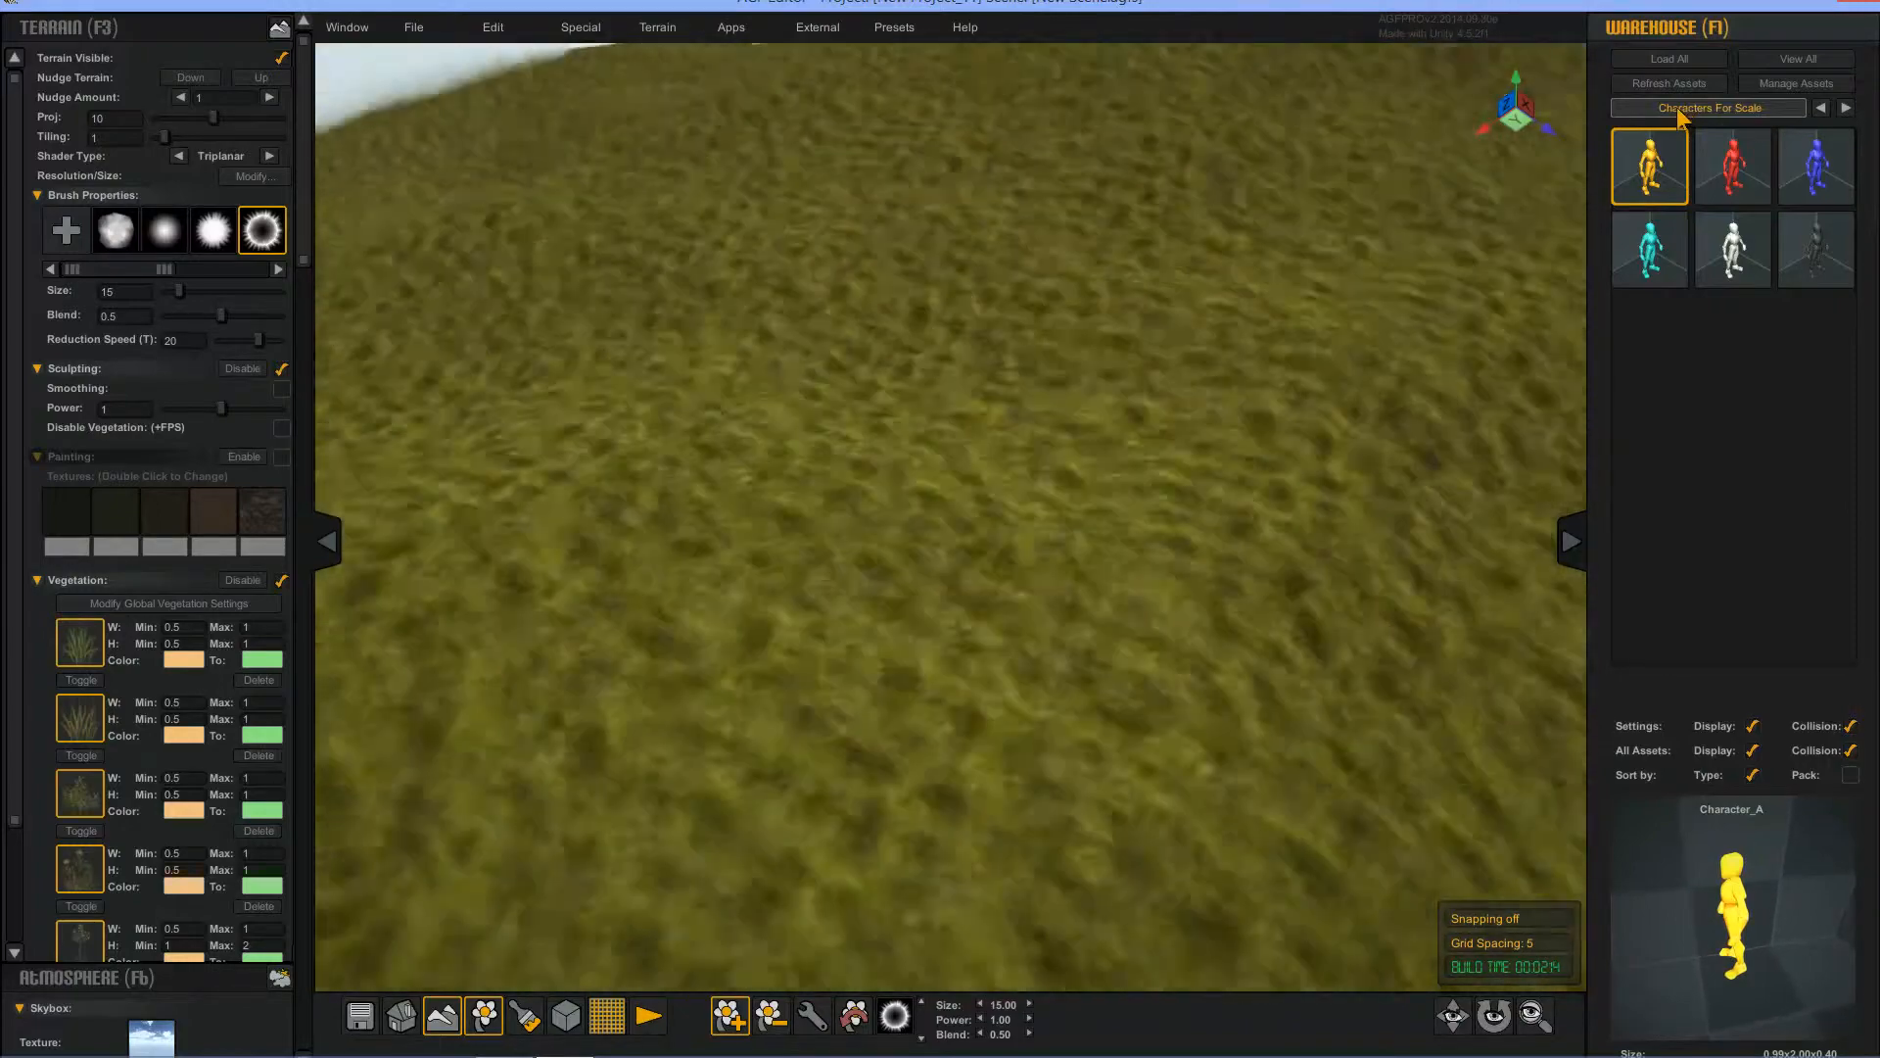
# Smooth the sculpted peaks into gentler hills with the Smooth tool and the soft round brush at size 36.
pyautogui.press('d')
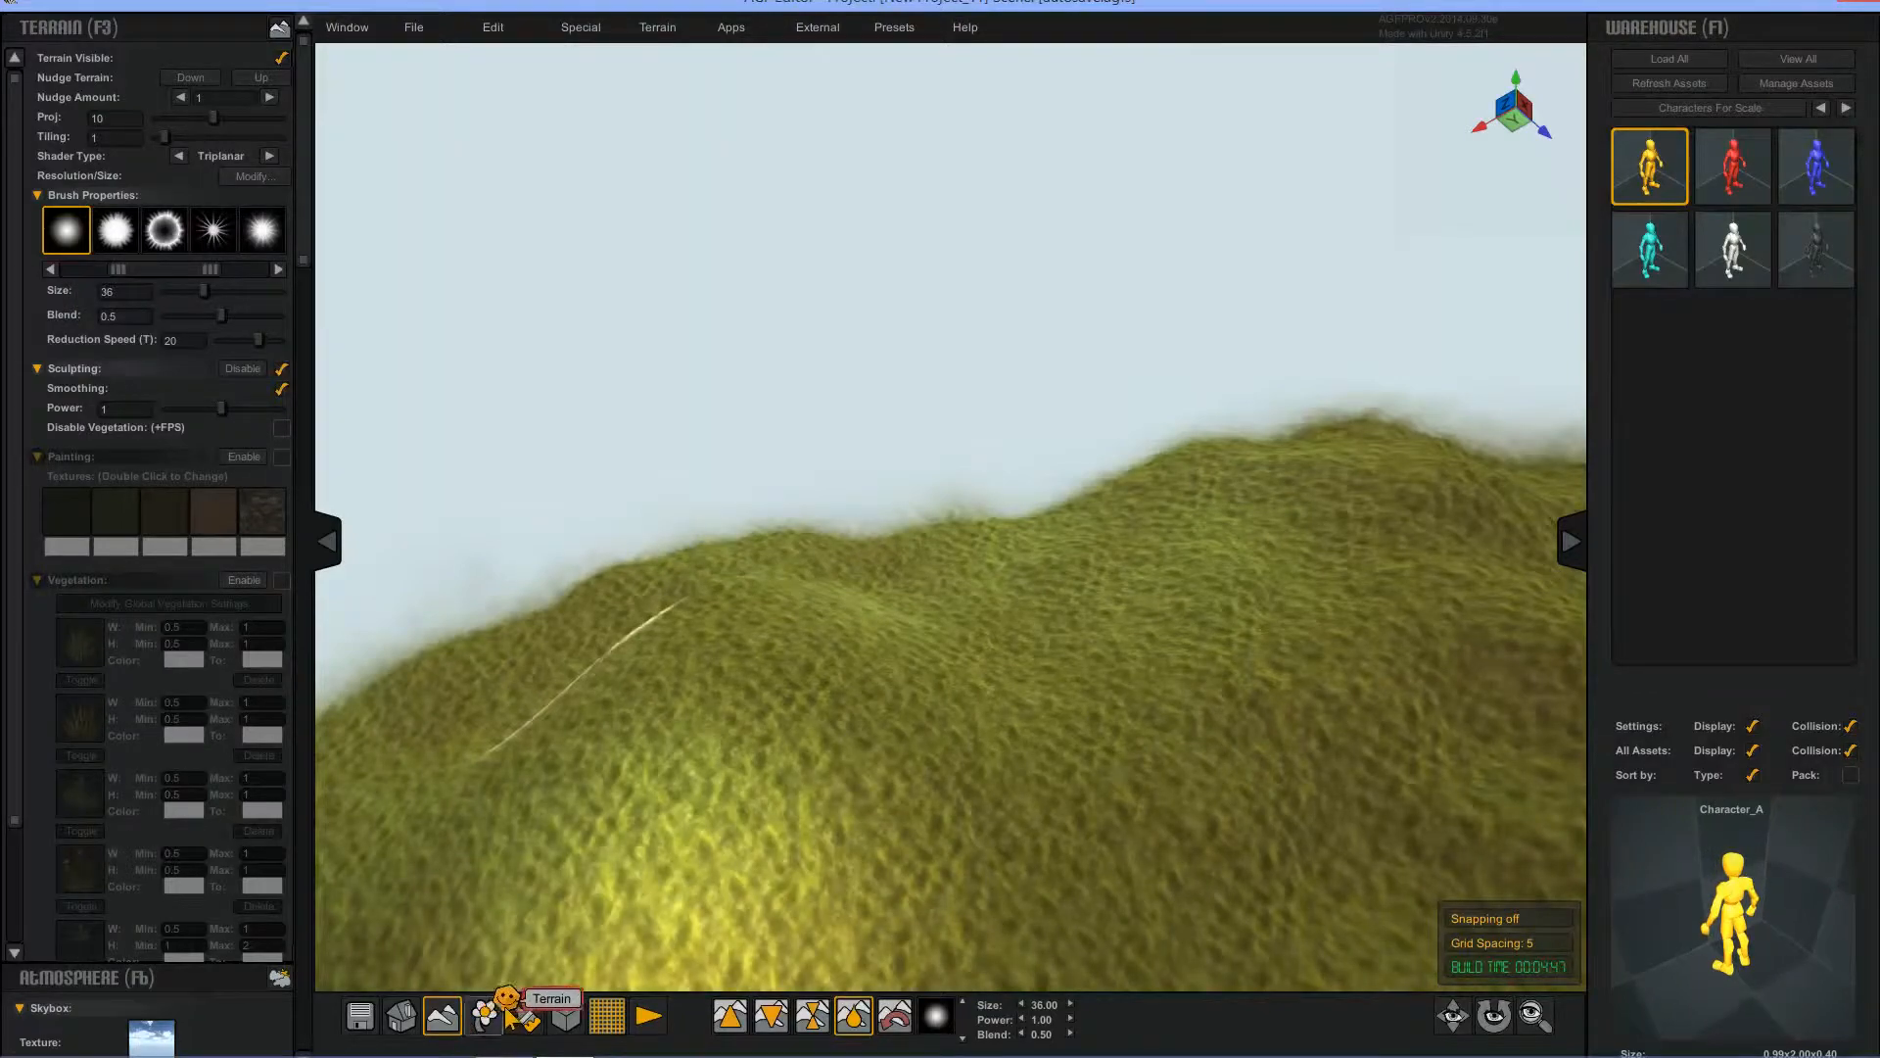
pyautogui.moveTo(546, 881)
pyautogui.mouseDown(button='right')
pyautogui.moveTo(503, 944)
pyautogui.moveTo(966, 806)
pyautogui.mouseUp(button='right')
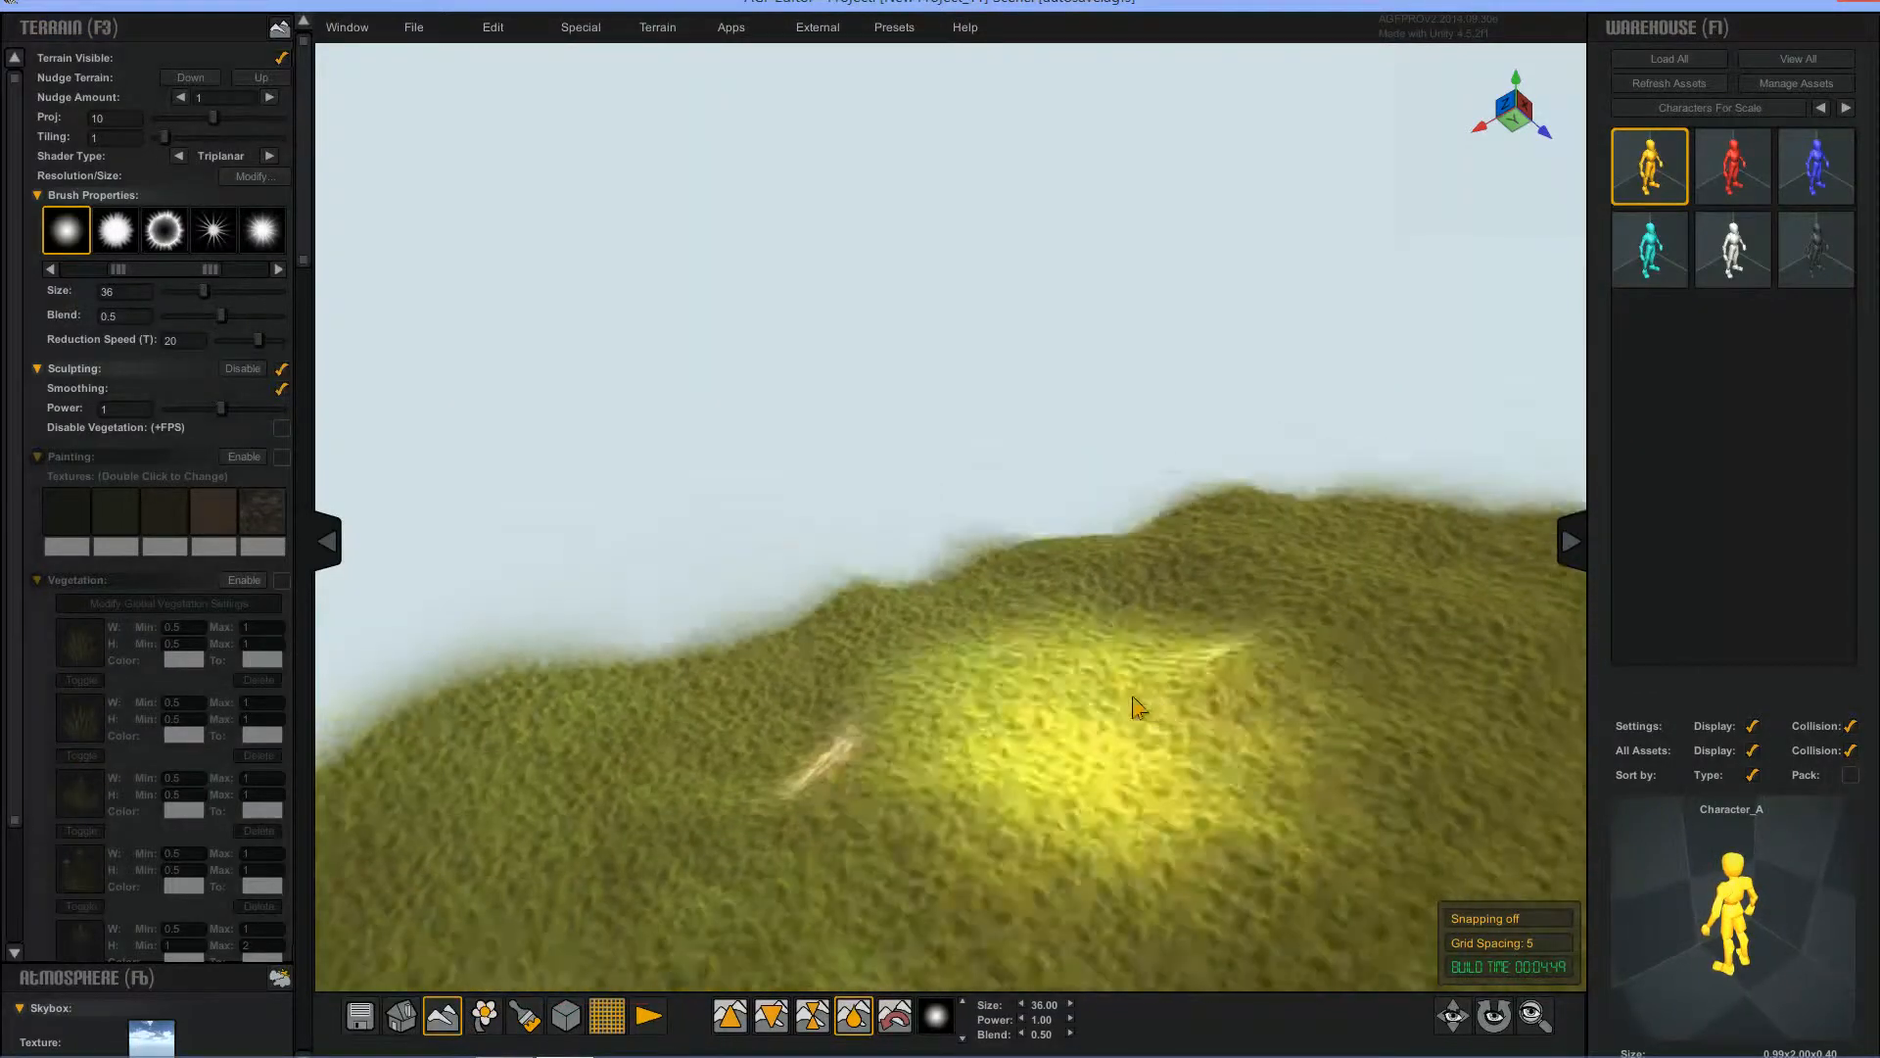
pyautogui.moveTo(1133, 697); pyautogui.dragTo(696, 932, button='right')
pyautogui.moveTo(548, 982); pyautogui.dragTo(560, 980, button='right')
pyautogui.press('w')
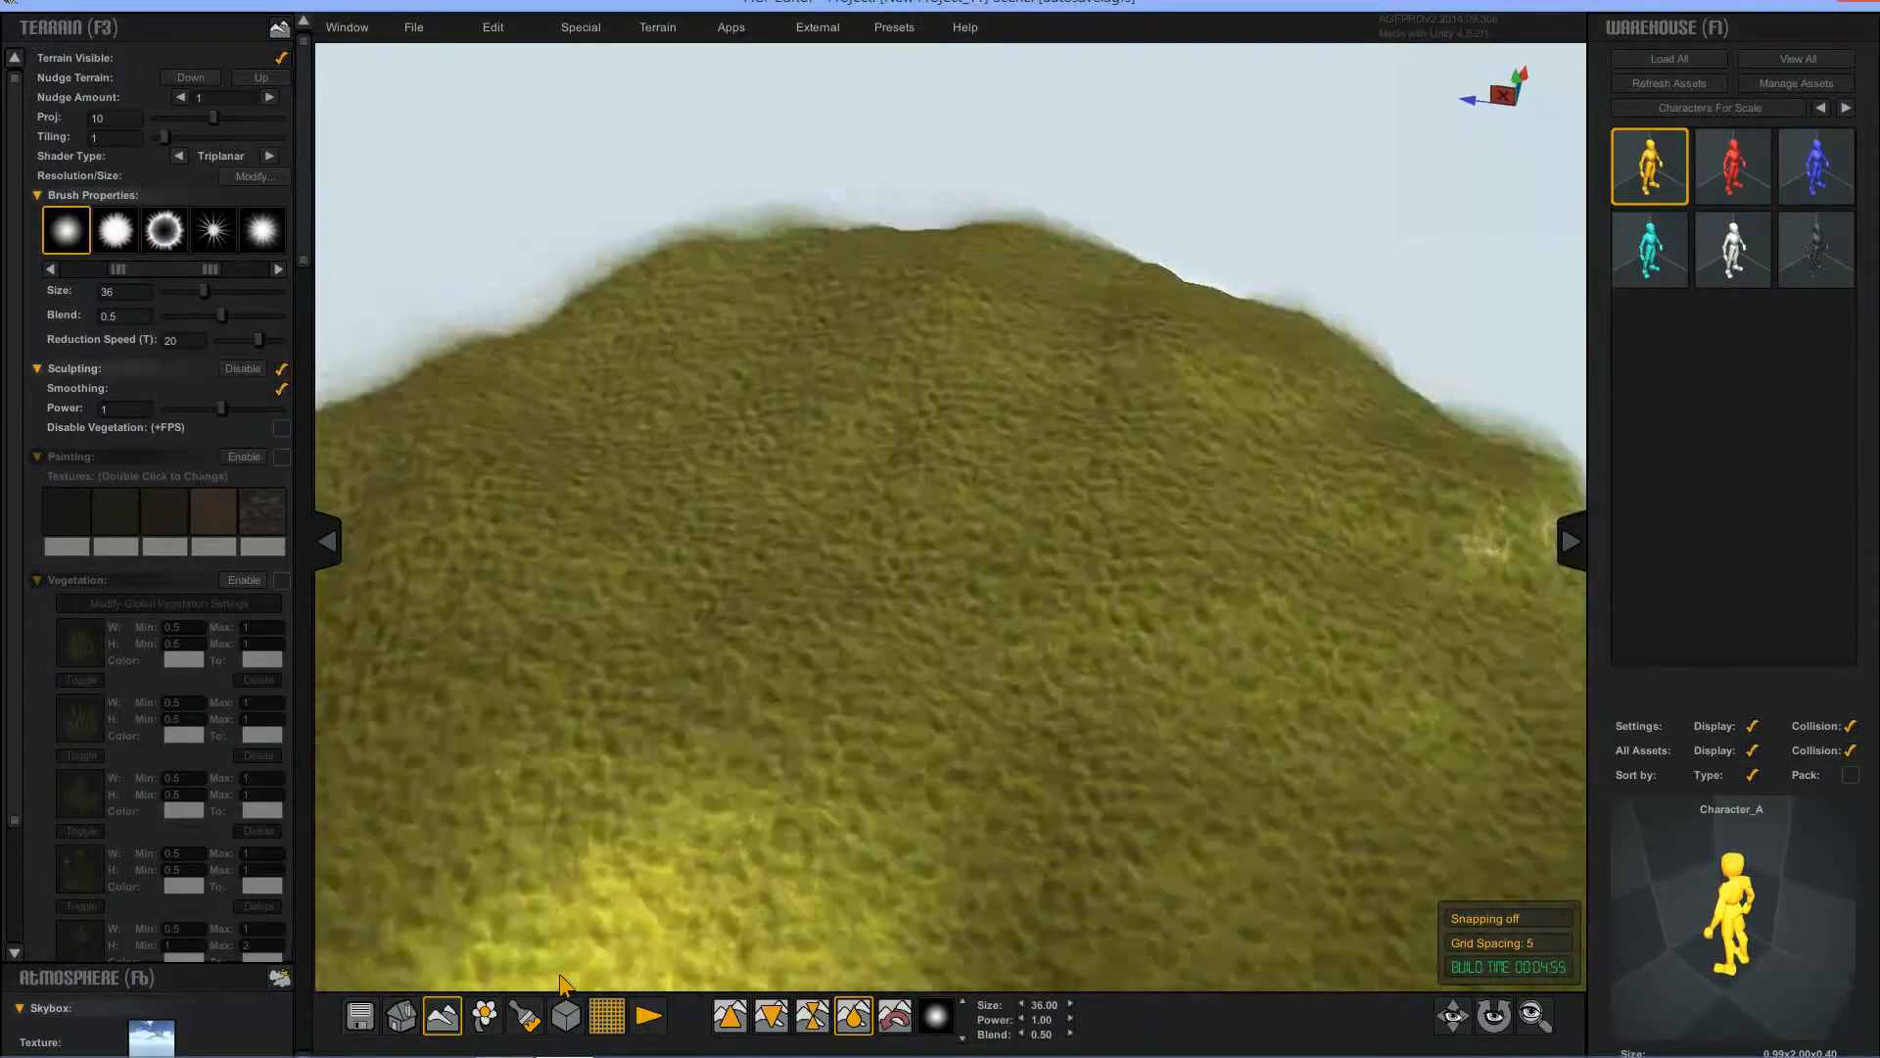
# Fly over the smoothed hills and examine the terrain up to its border line.
pyautogui.press('w')
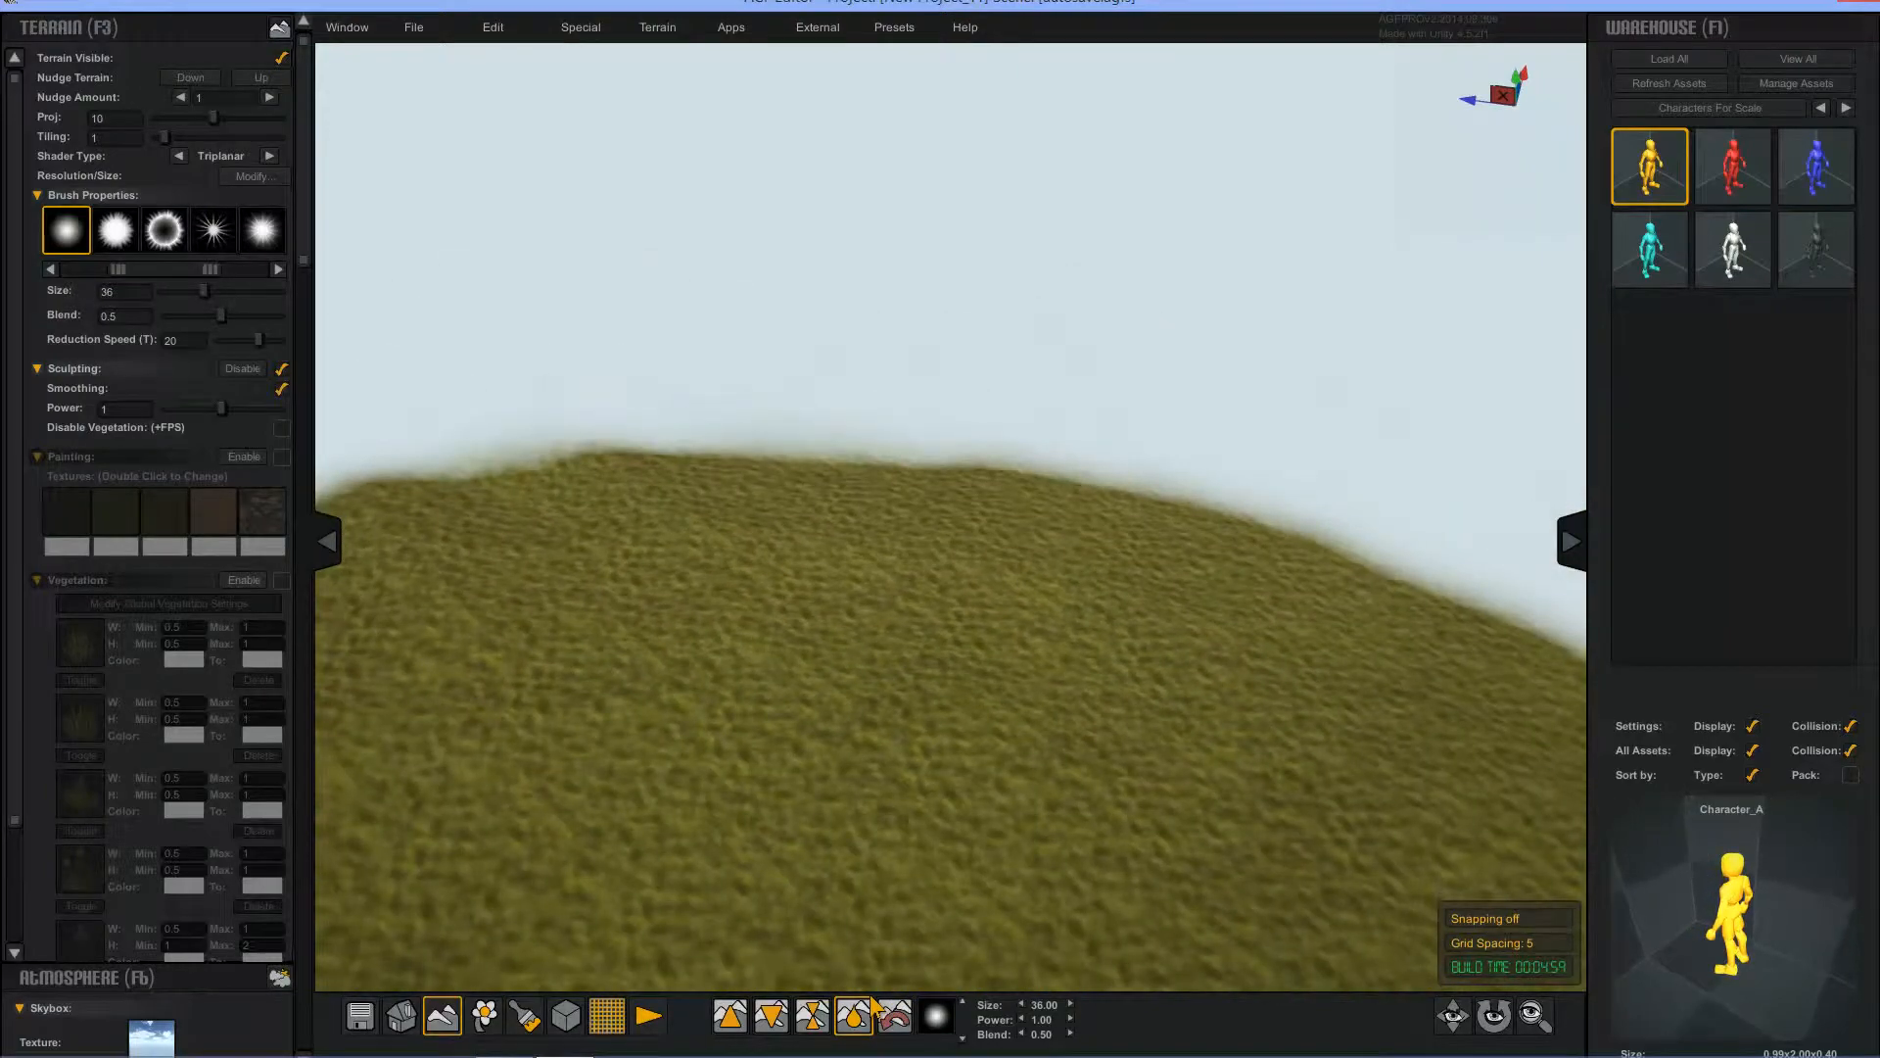
pyautogui.press('w')
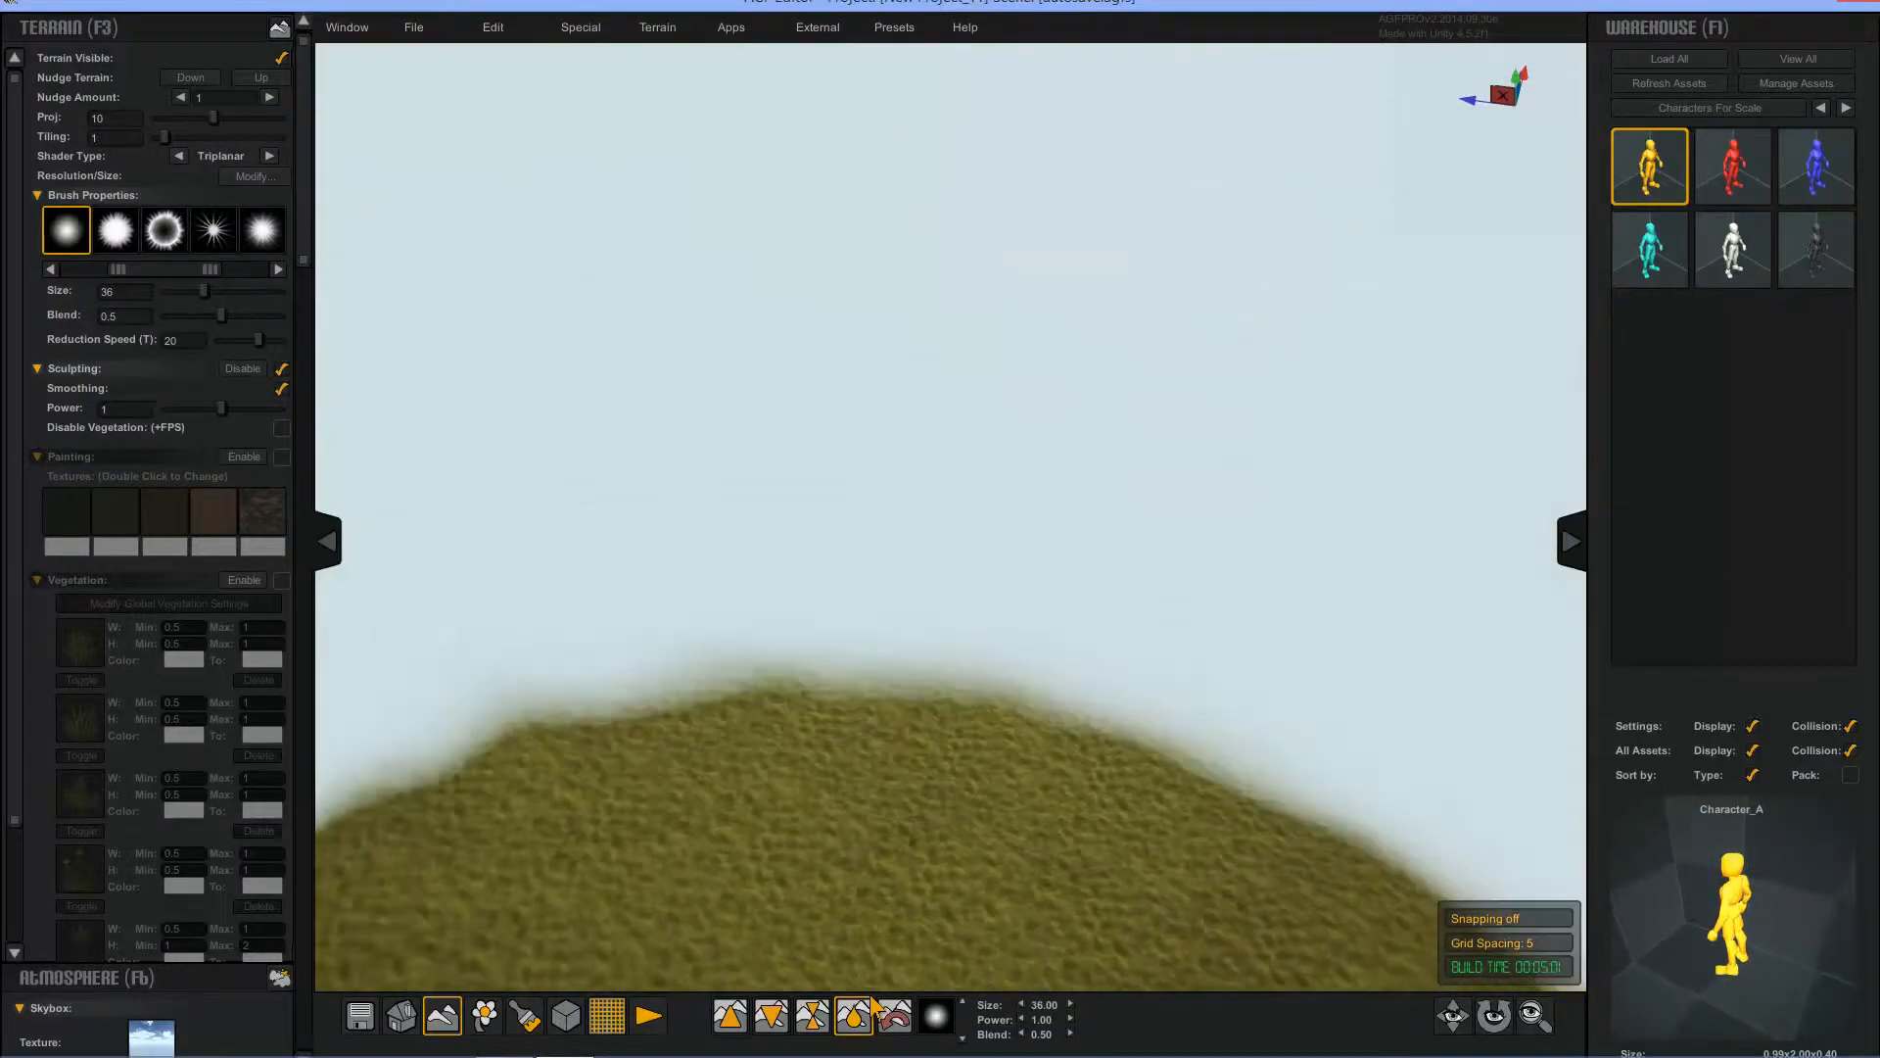
pyautogui.press('w')
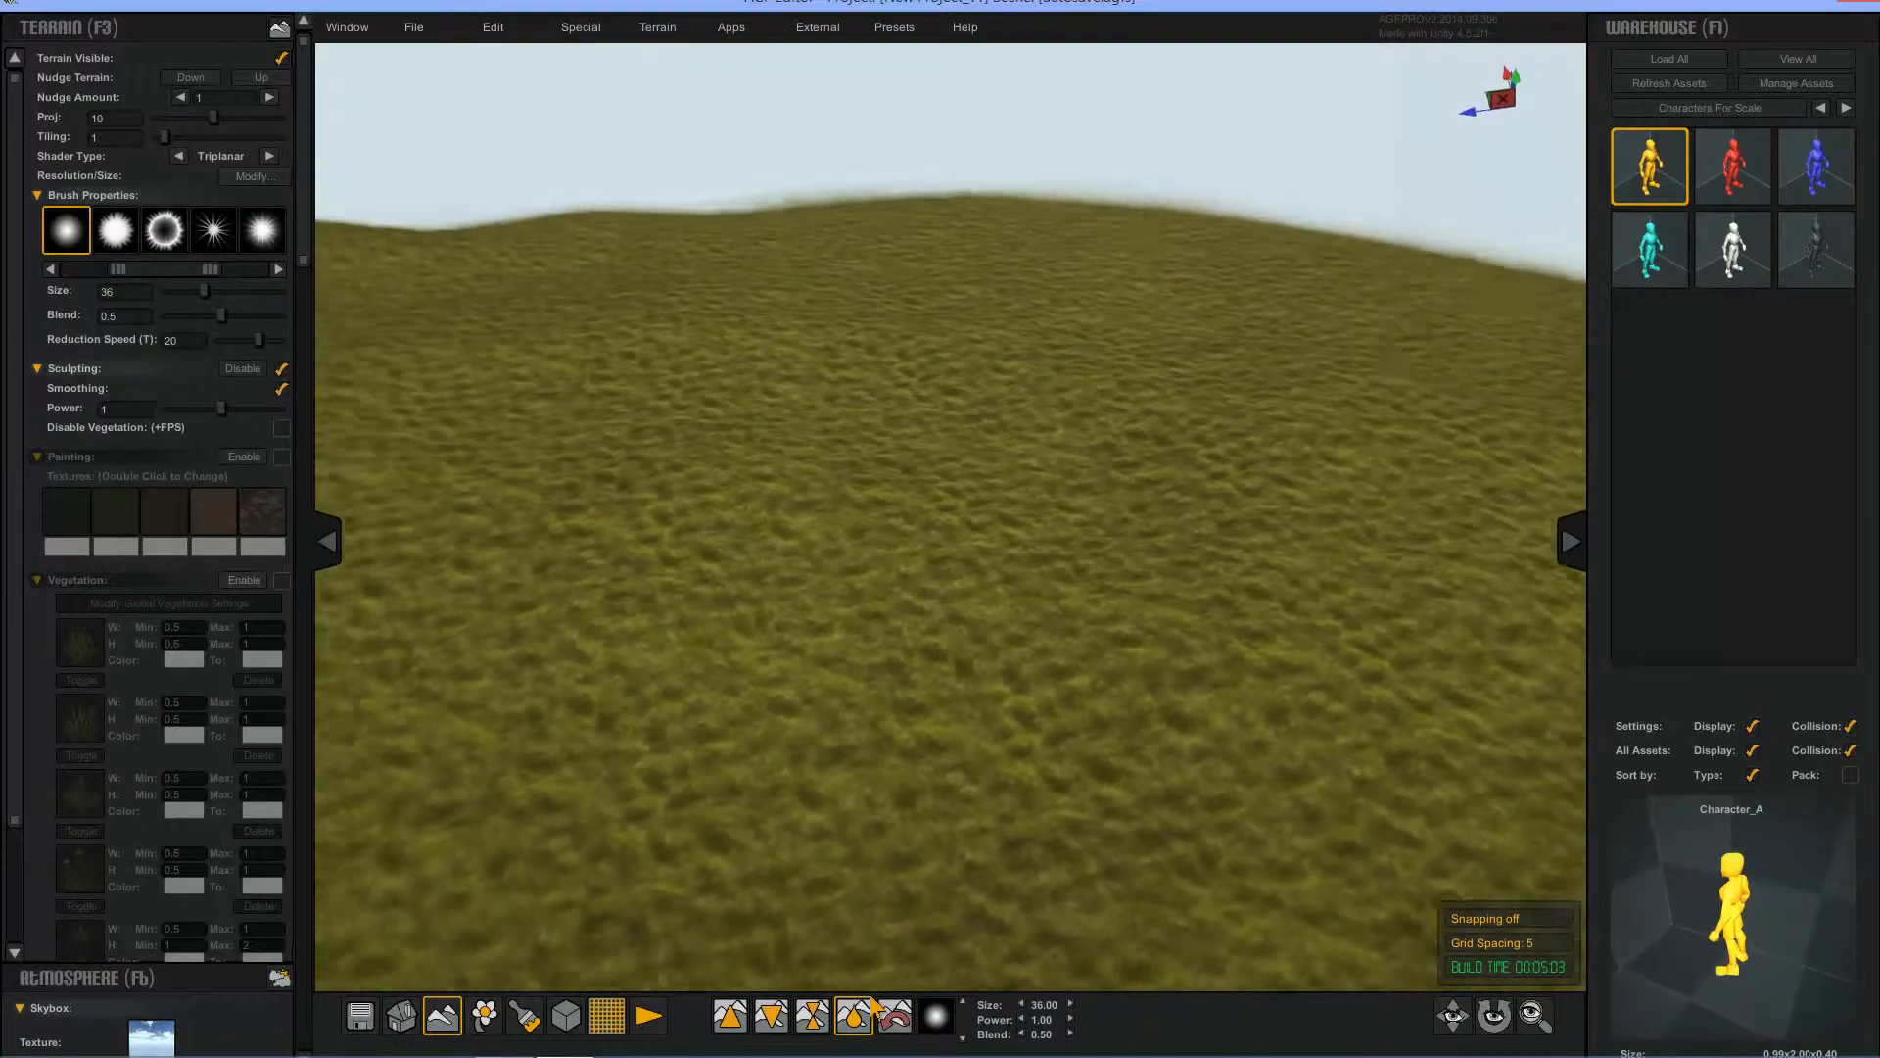
pyautogui.press('w')
pyautogui.press('w')
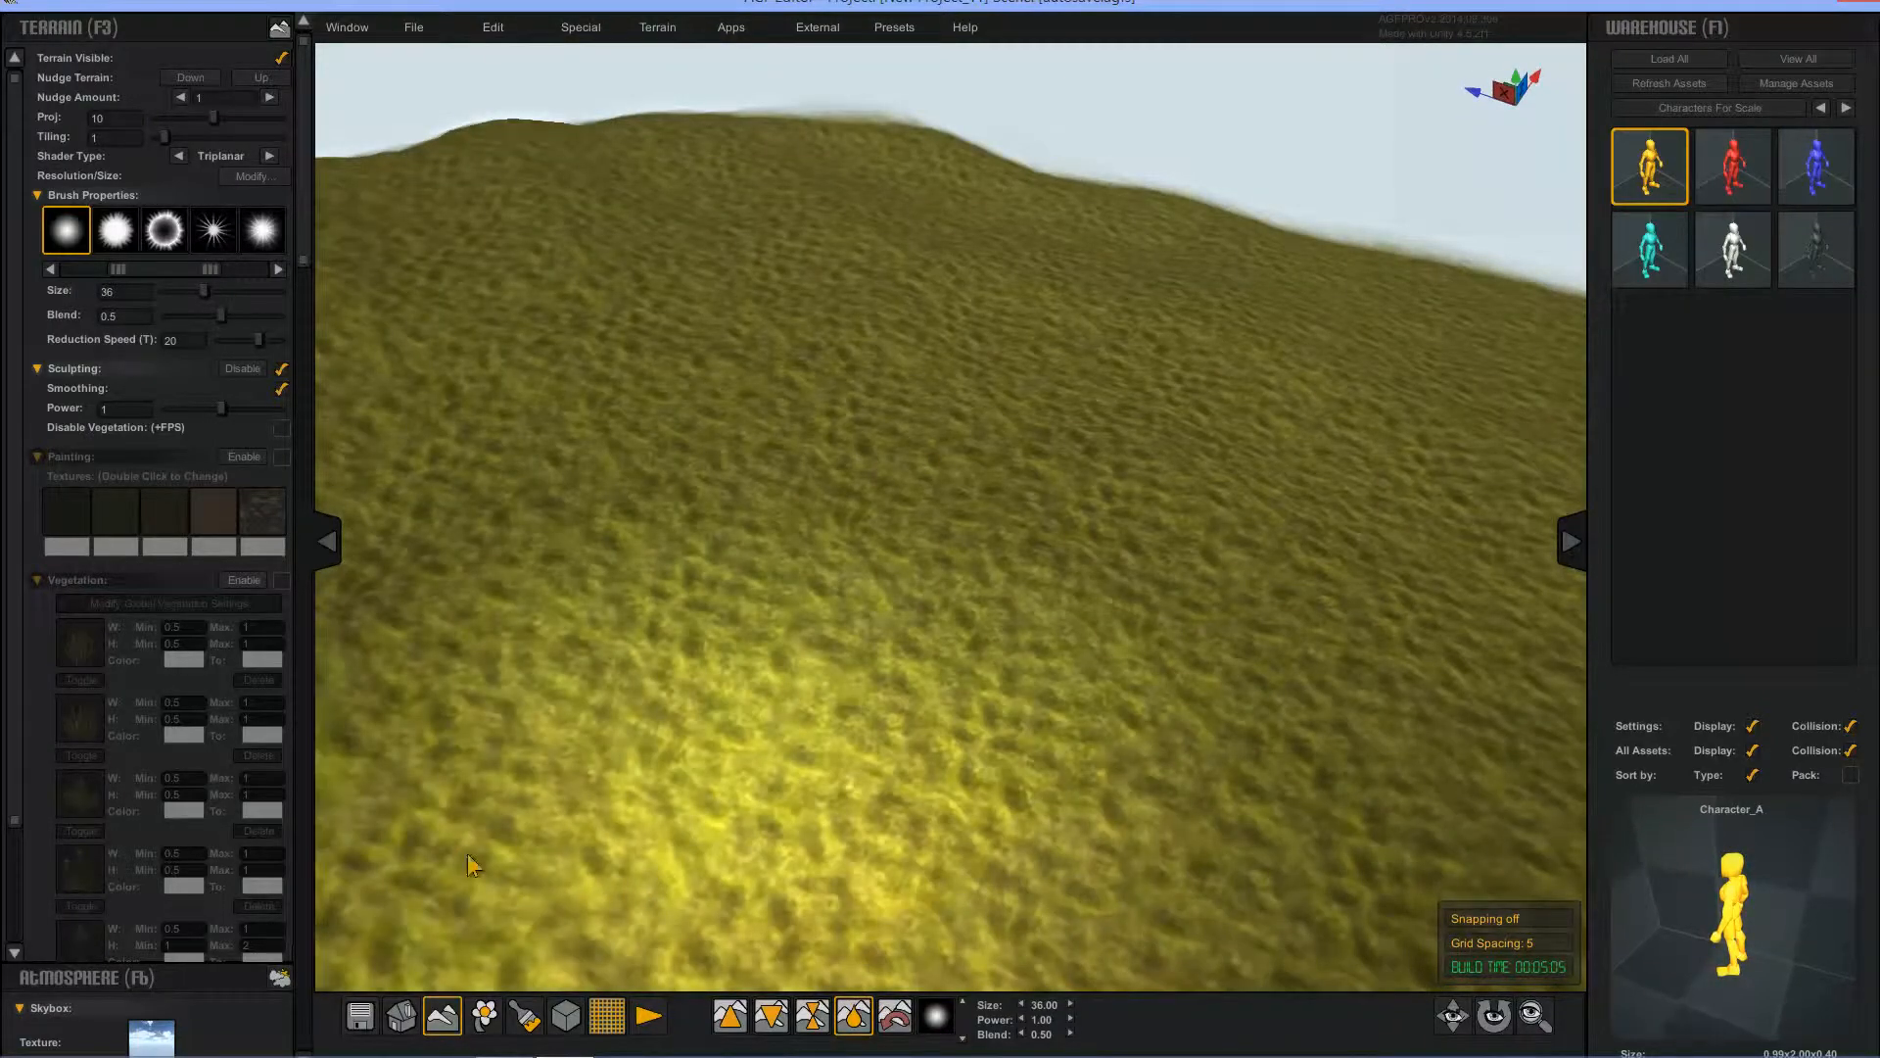
pyautogui.press('w')
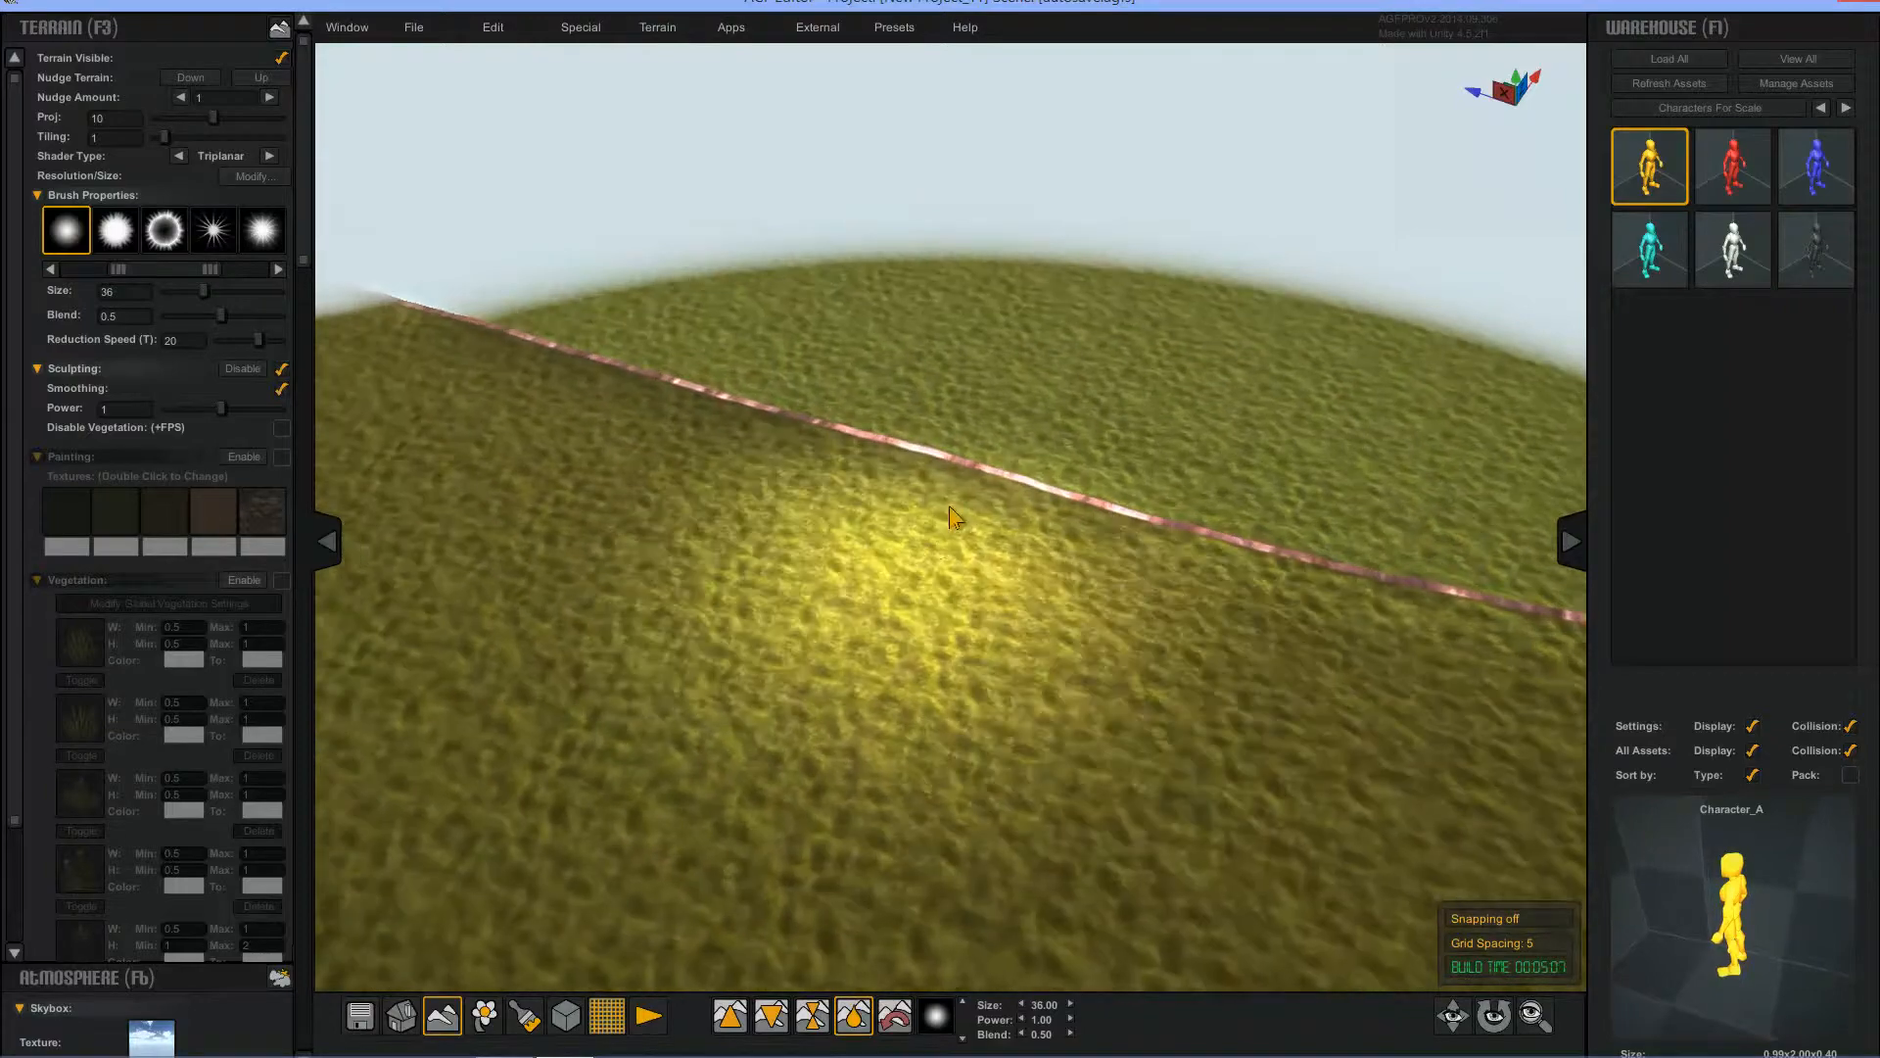
pyautogui.press('w')
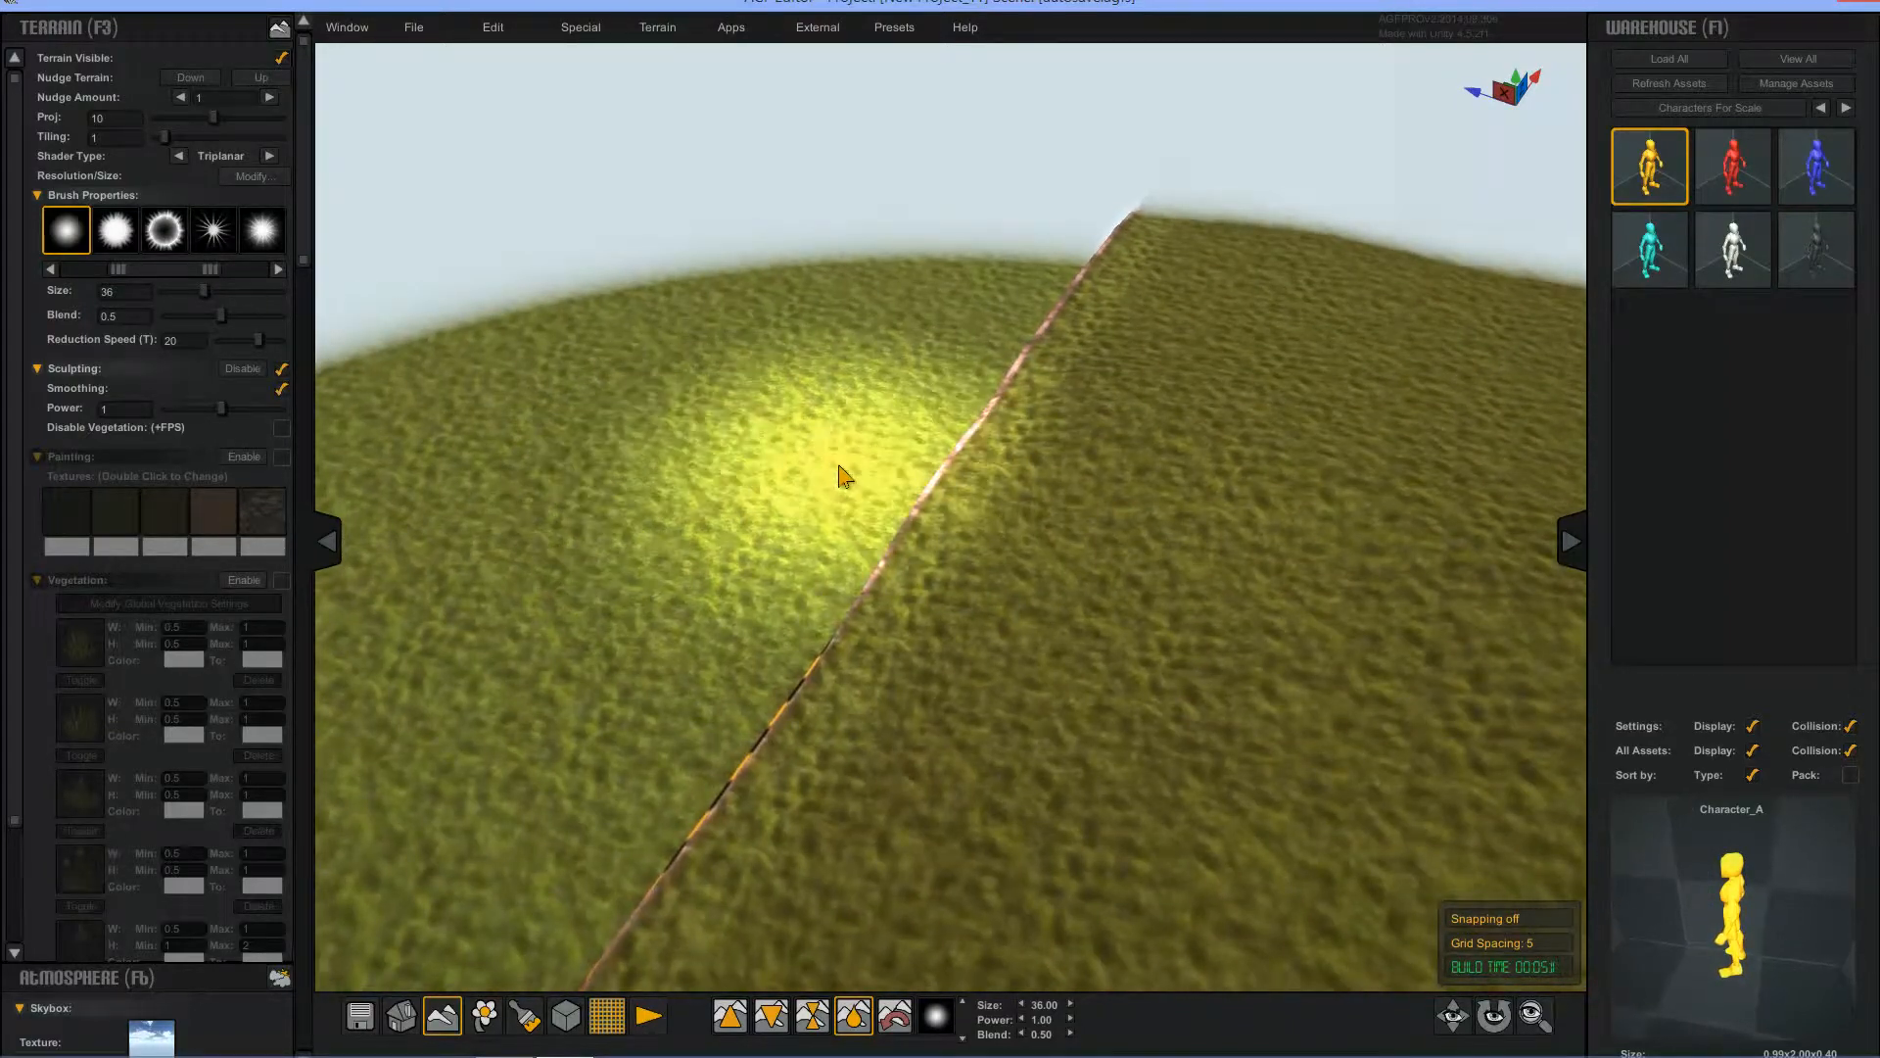
# Smooth the rough slopes along and beyond the terrain's striped border with the size 36 brush.
pyautogui.moveTo(865, 546)
pyautogui.mouseDown()
pyautogui.moveTo(865, 571)
pyautogui.moveTo(1125, 575)
pyautogui.moveTo(1072, 587)
pyautogui.moveTo(906, 700)
pyautogui.moveTo(902, 650)
pyautogui.moveTo(966, 588)
pyautogui.moveTo(902, 637)
pyautogui.moveTo(882, 617)
pyautogui.mouseUp()
pyautogui.moveTo(1466, 331); pyautogui.dragTo(1572, 289, button='right')
pyautogui.press('d')
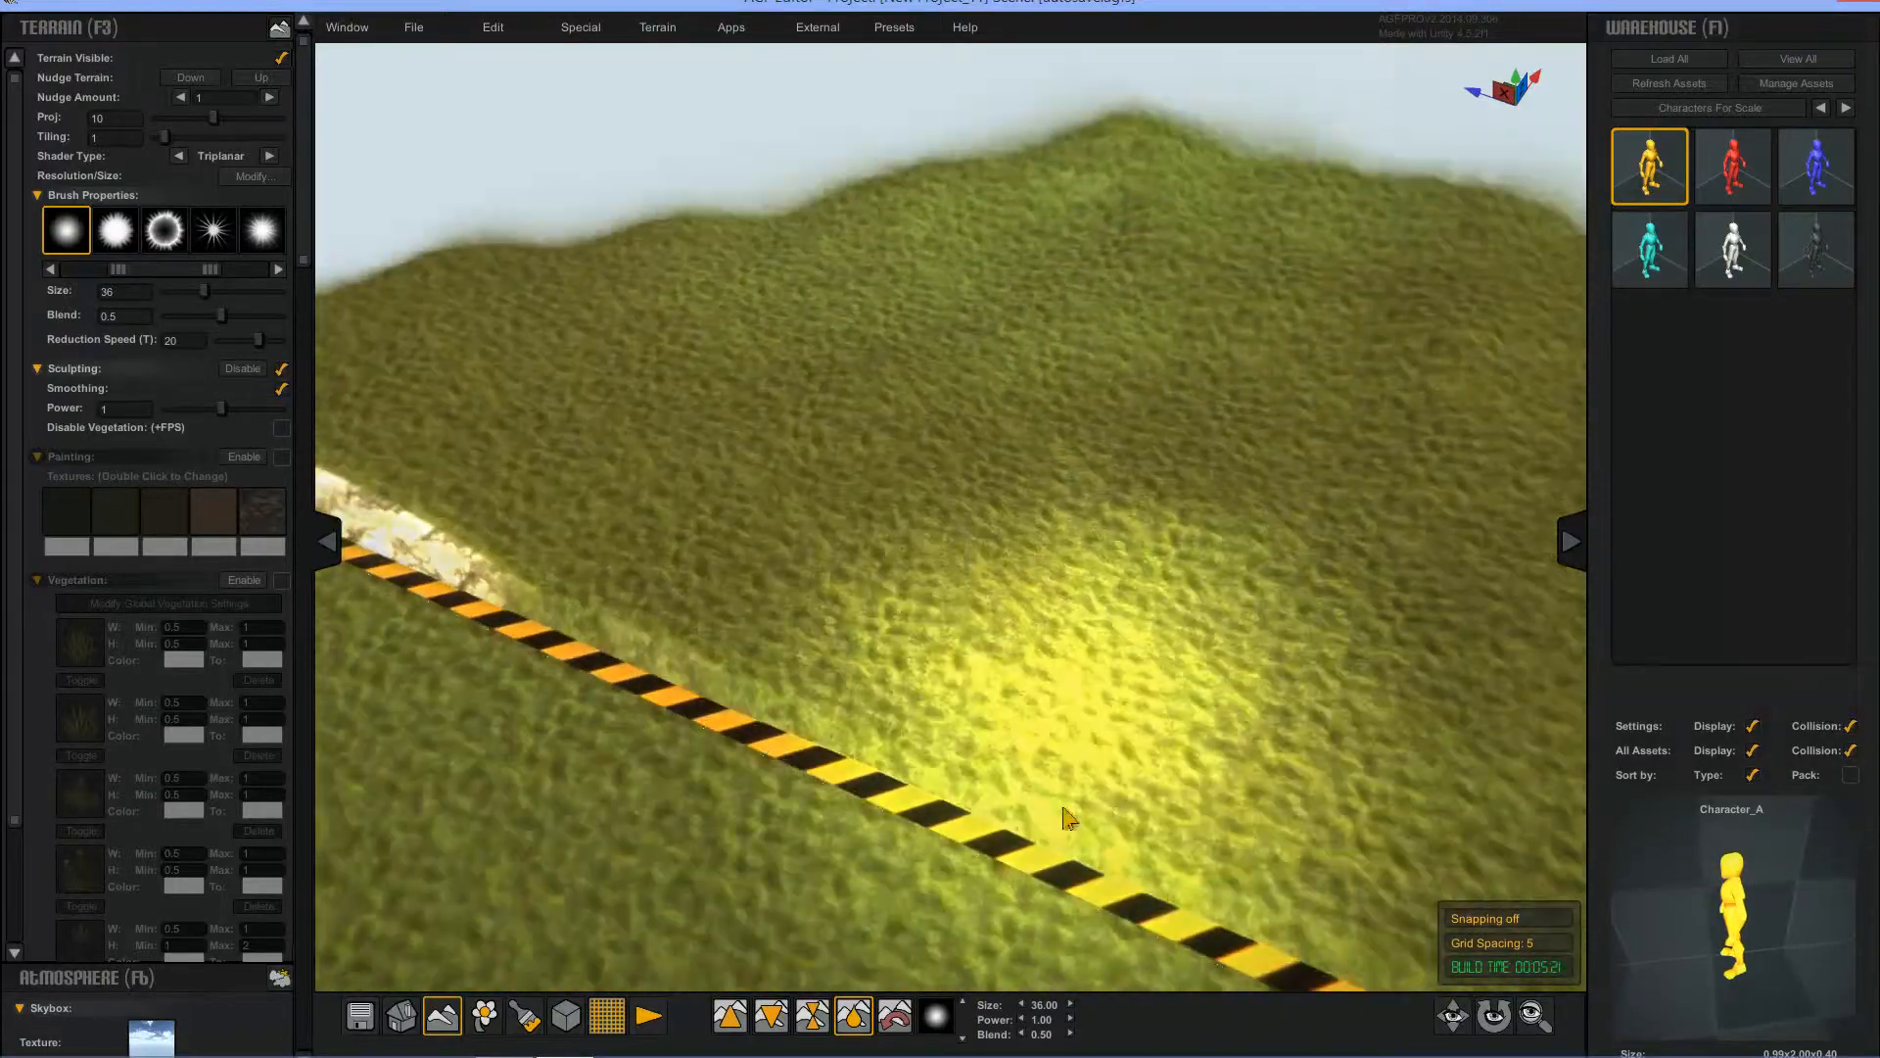
pyautogui.press('w')
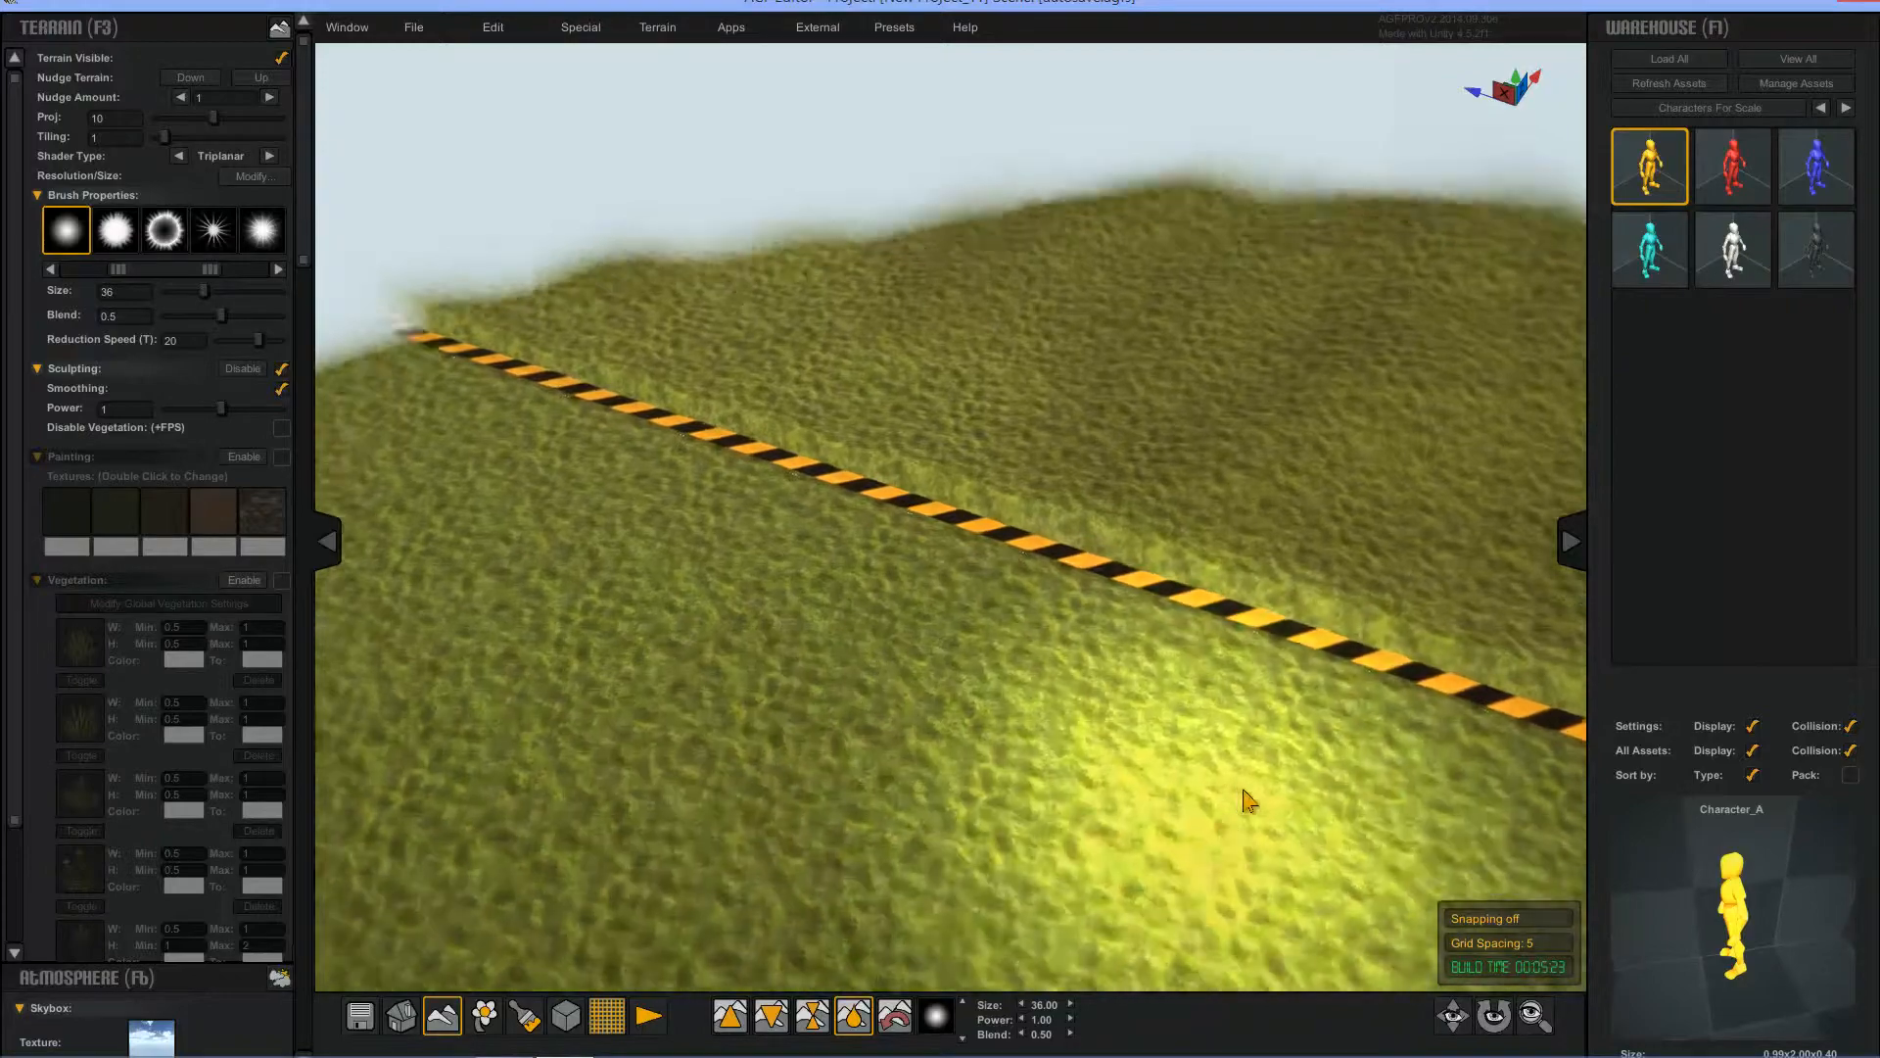
pyautogui.press('w')
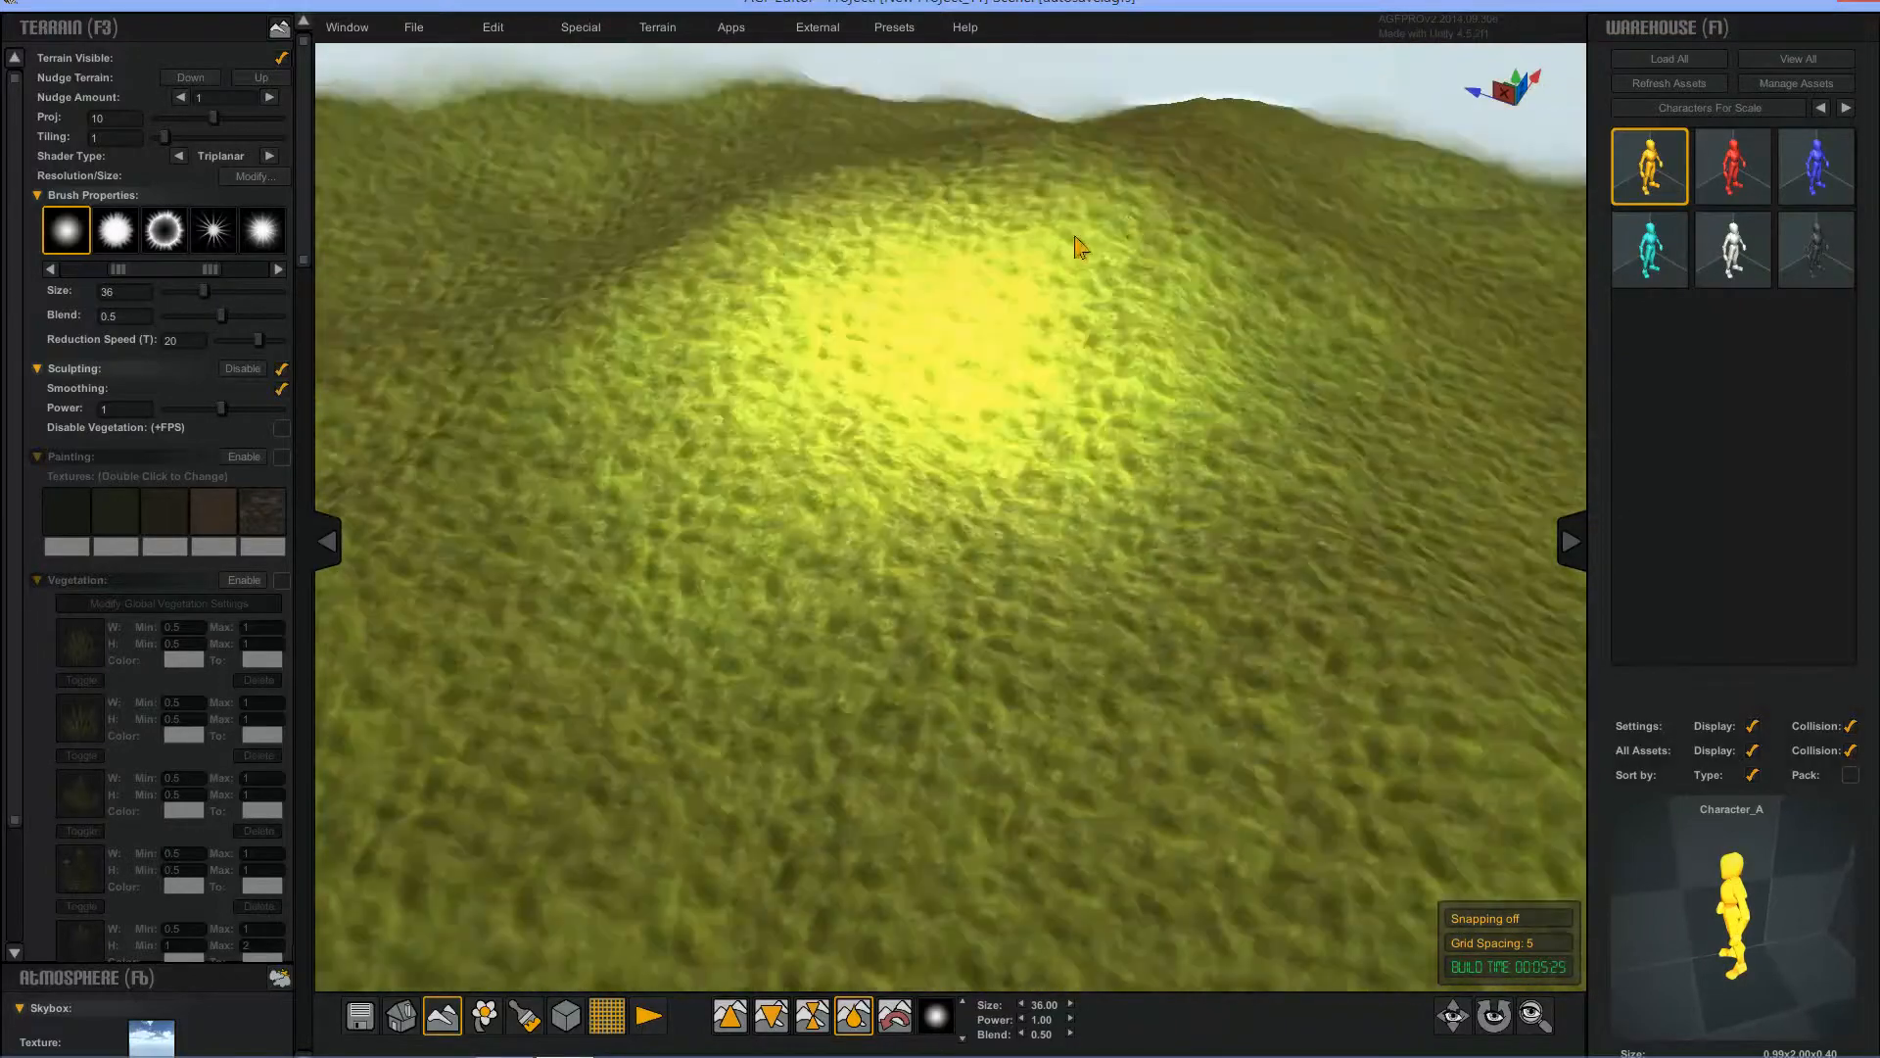
pyautogui.press('w')
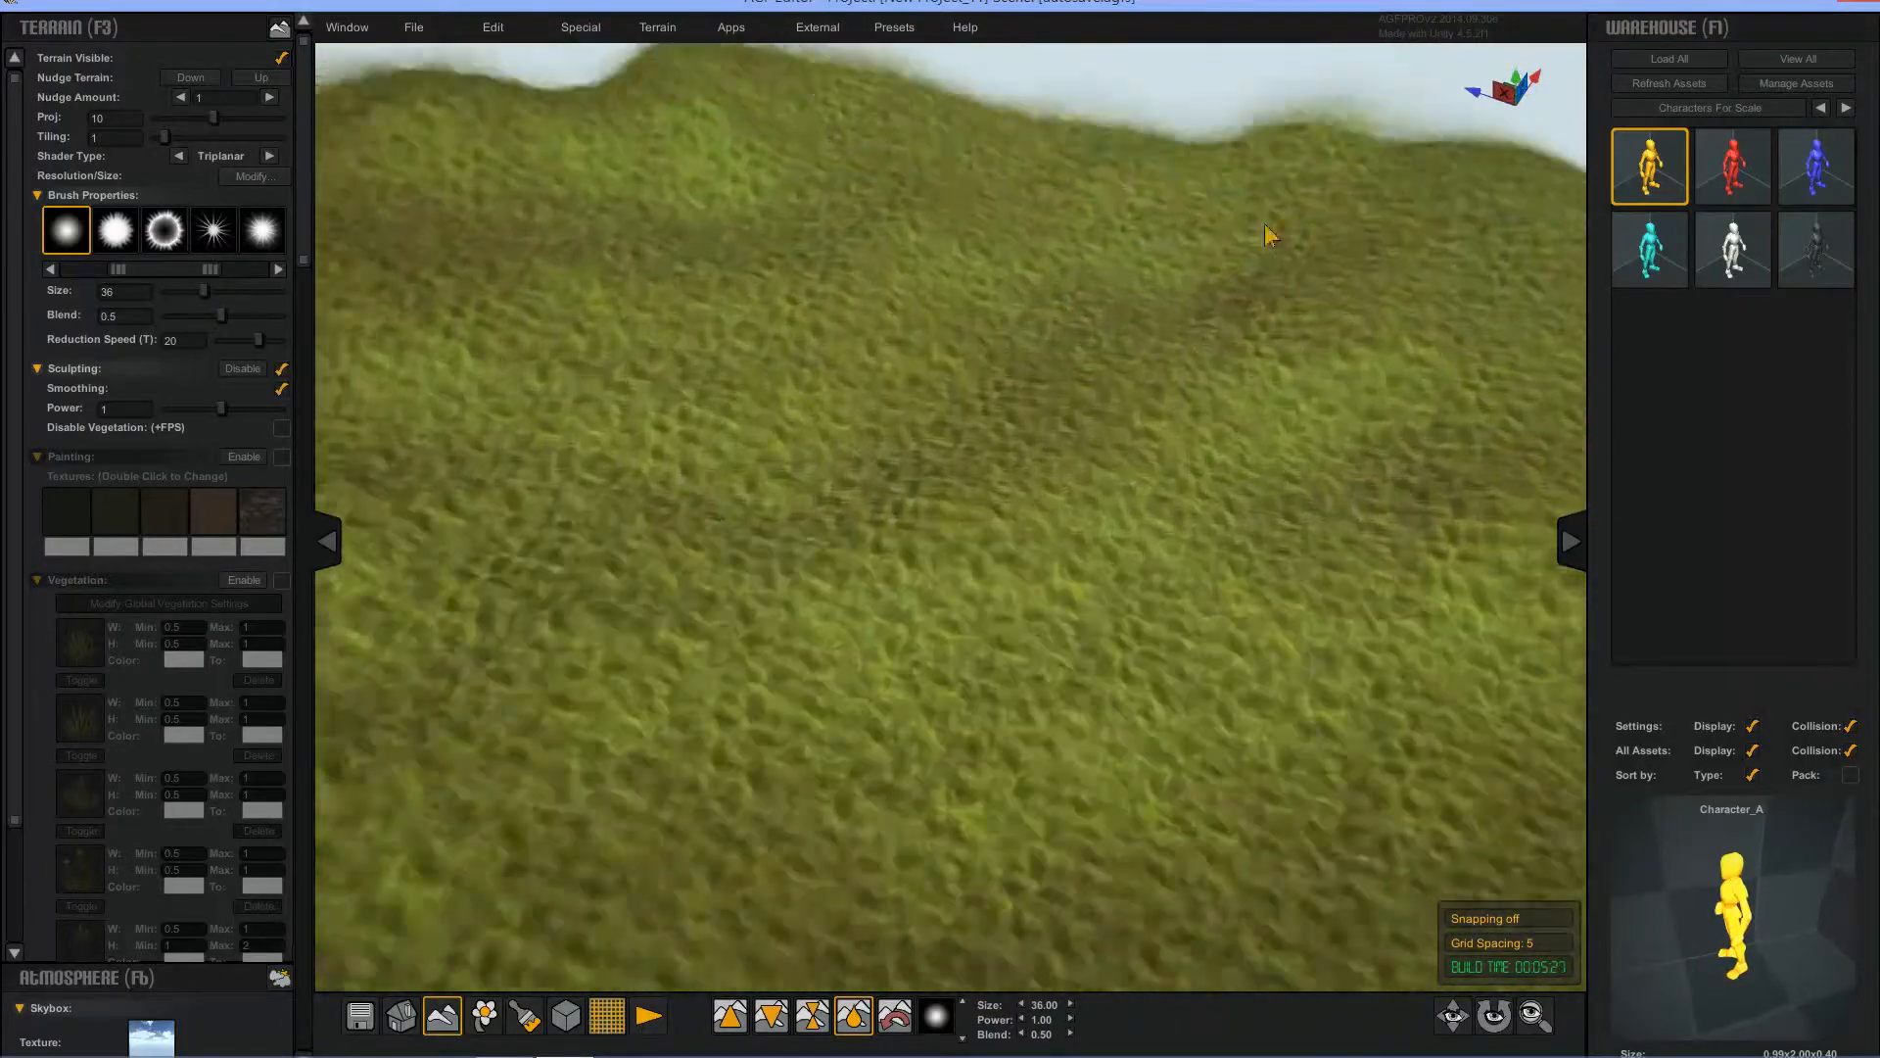
# Bring up the terrain sculpting options and cycle the brush shapes to the irregular cloud-shaped brush.
pyautogui.press('w')
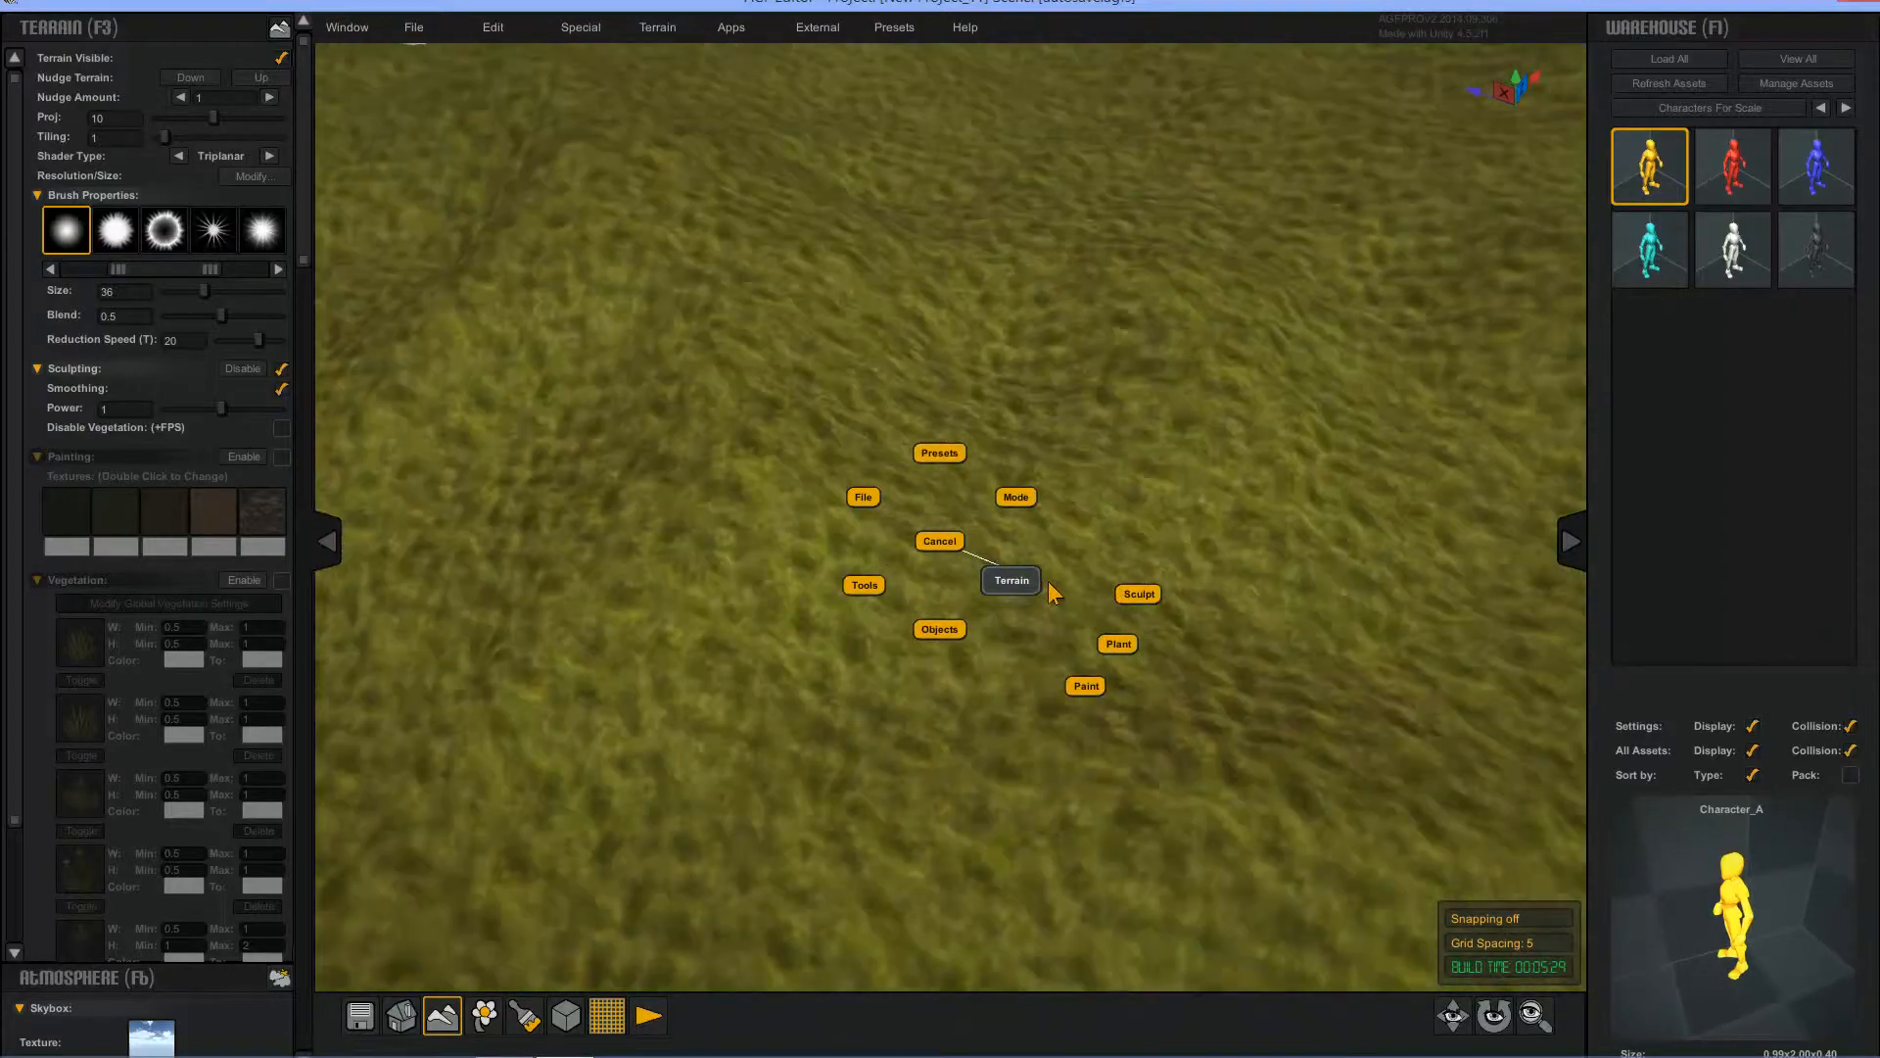
pyautogui.press('w')
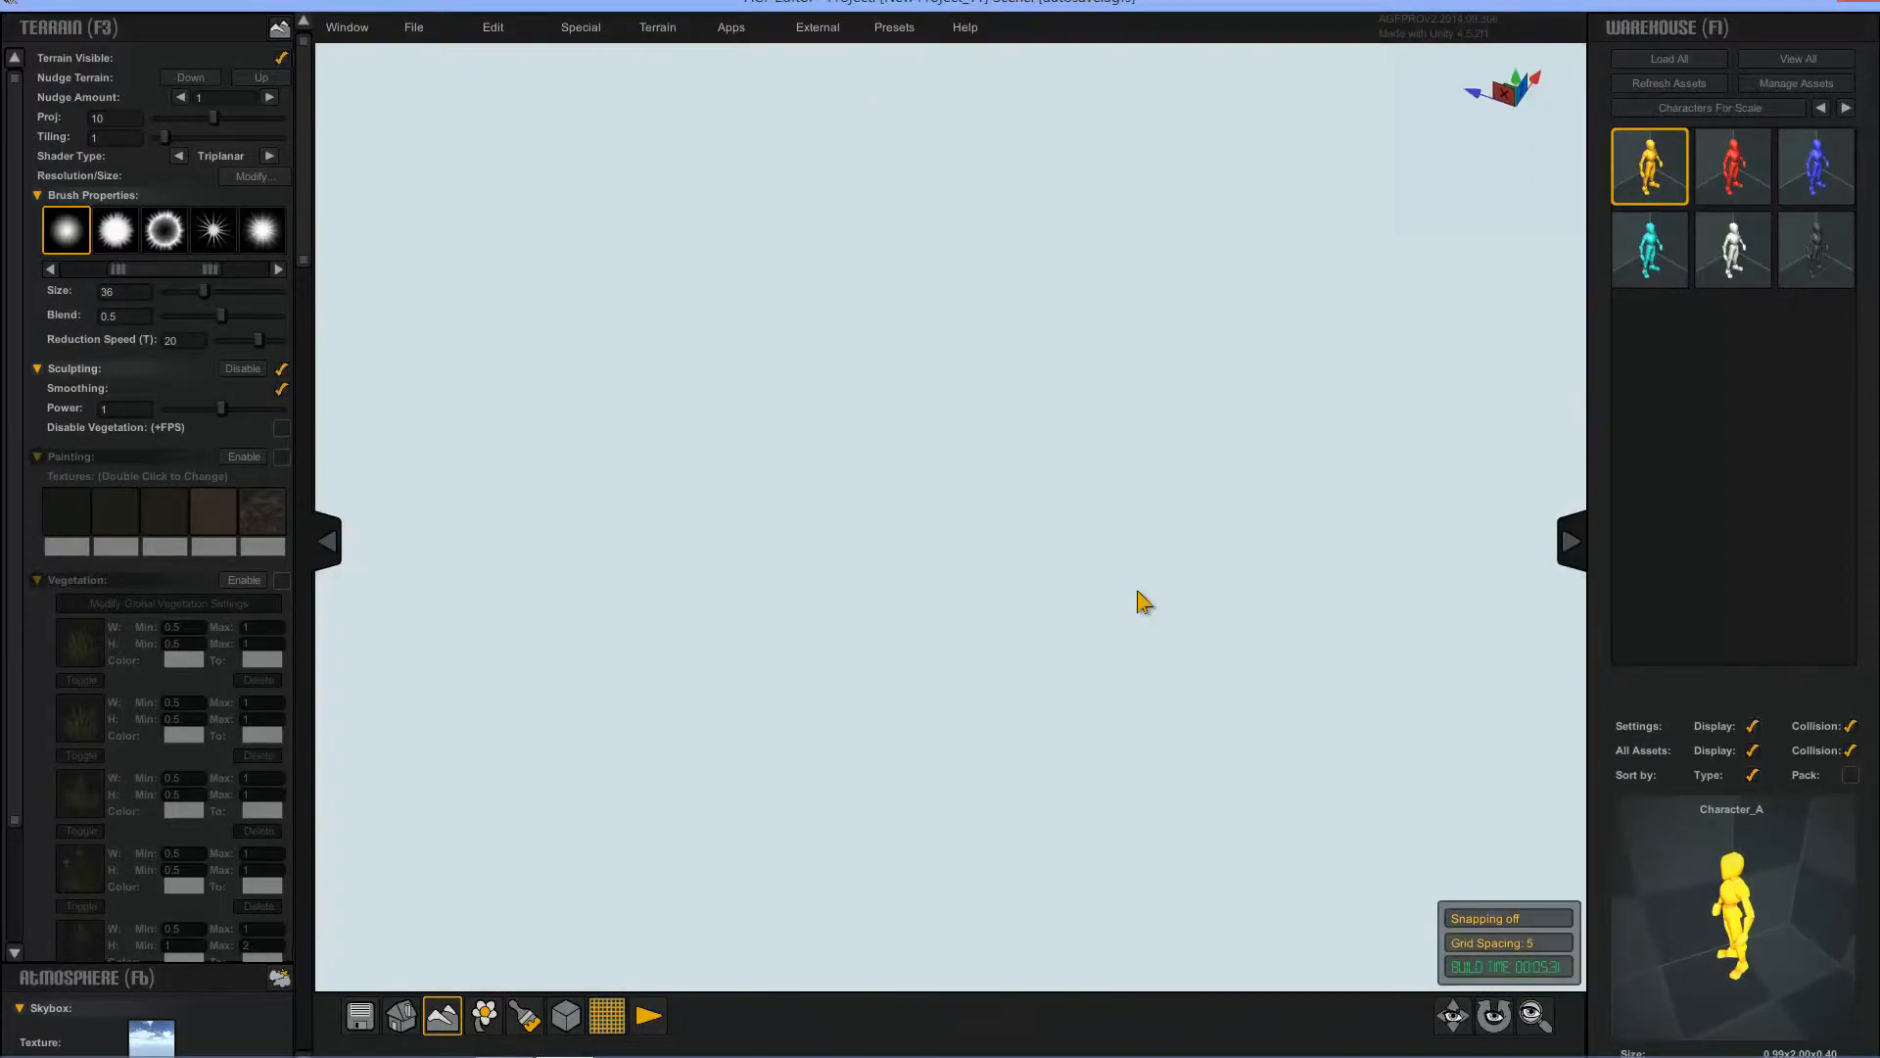
pyautogui.press('s')
pyautogui.press('w')
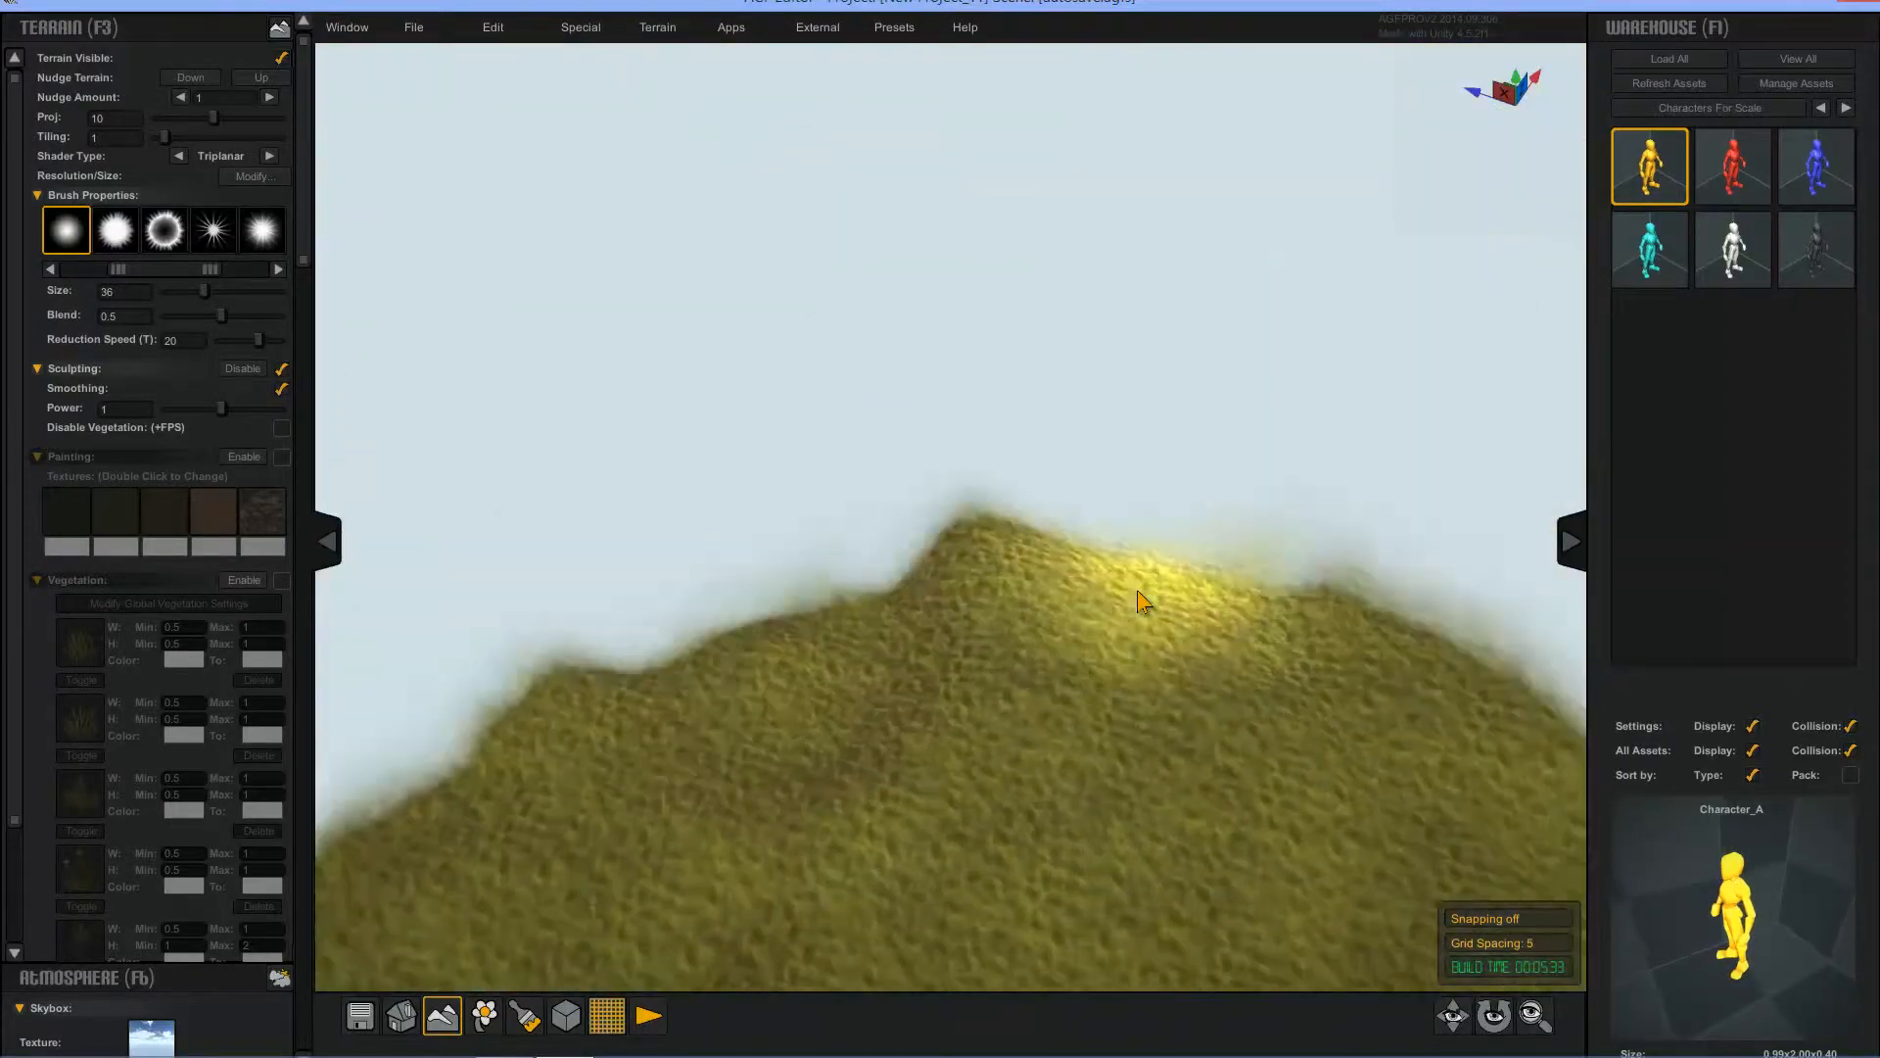
pyautogui.press('d')
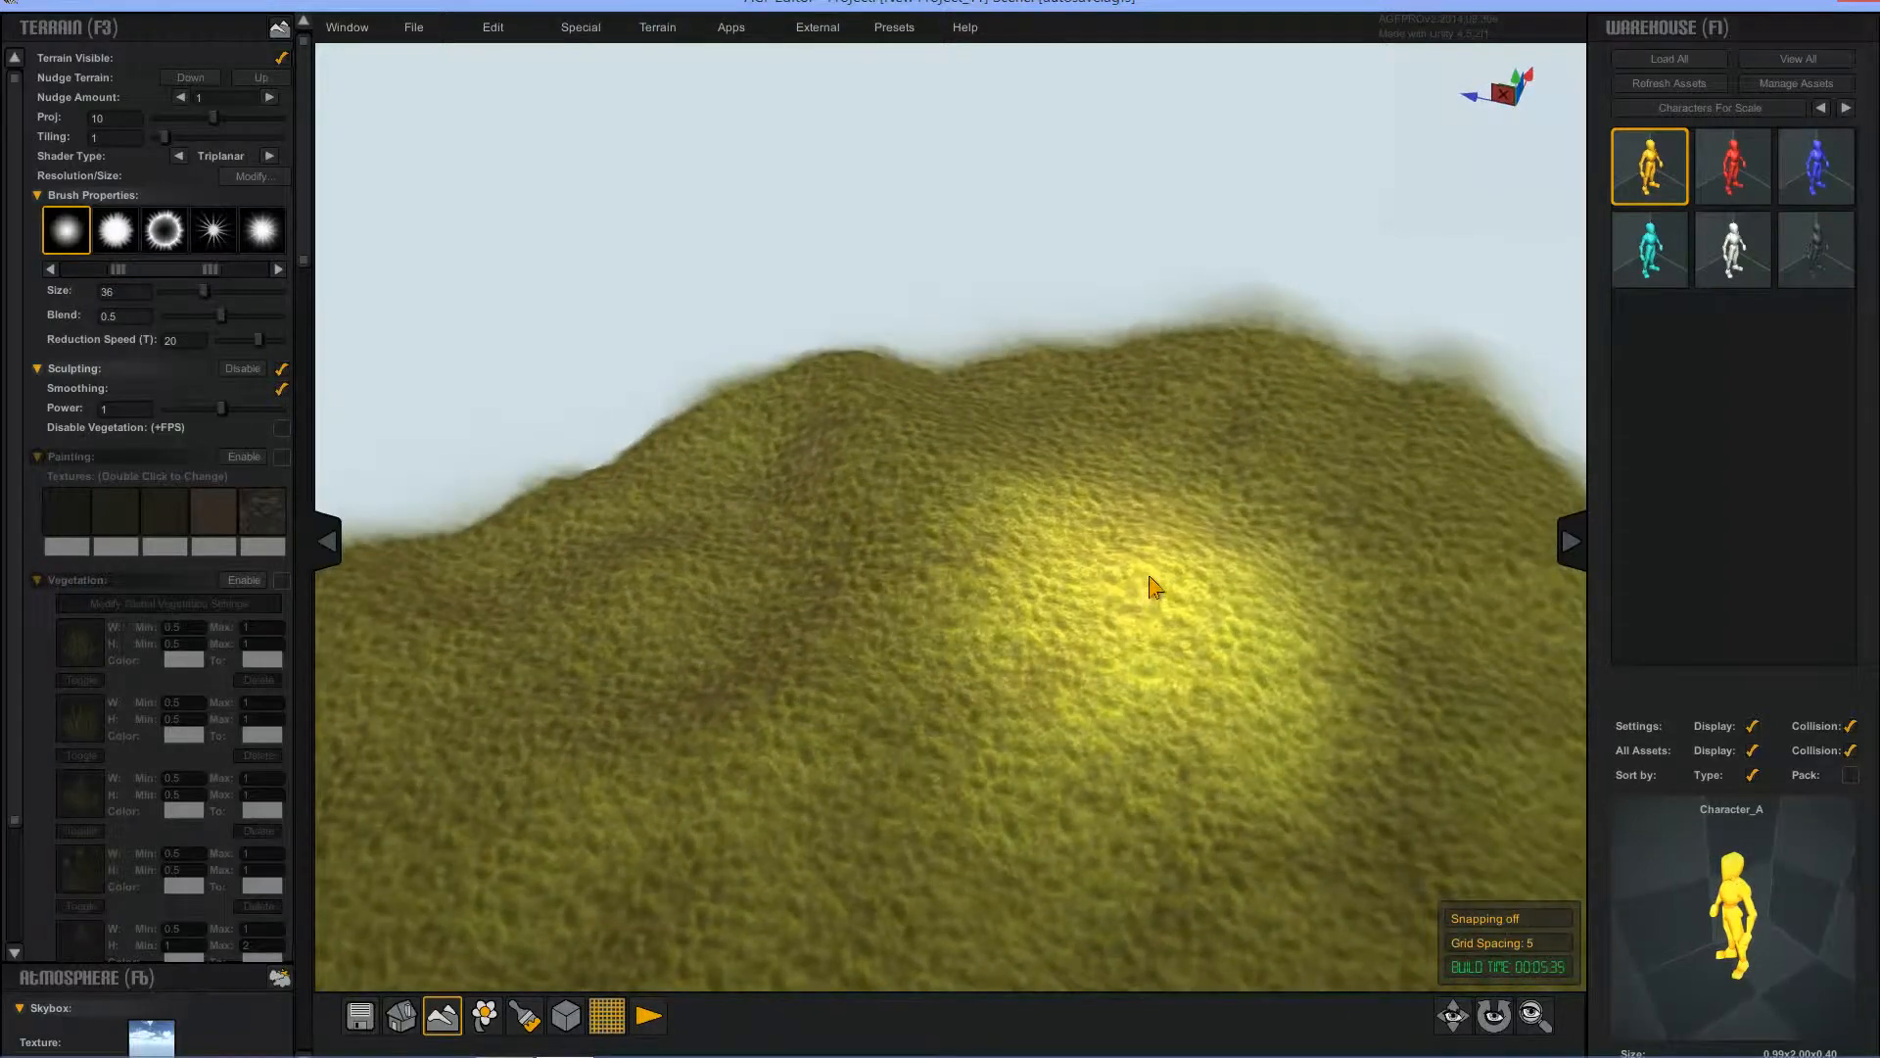
pyautogui.scroll(1, 1131, 596)
pyautogui.scroll(1, 614, 701)
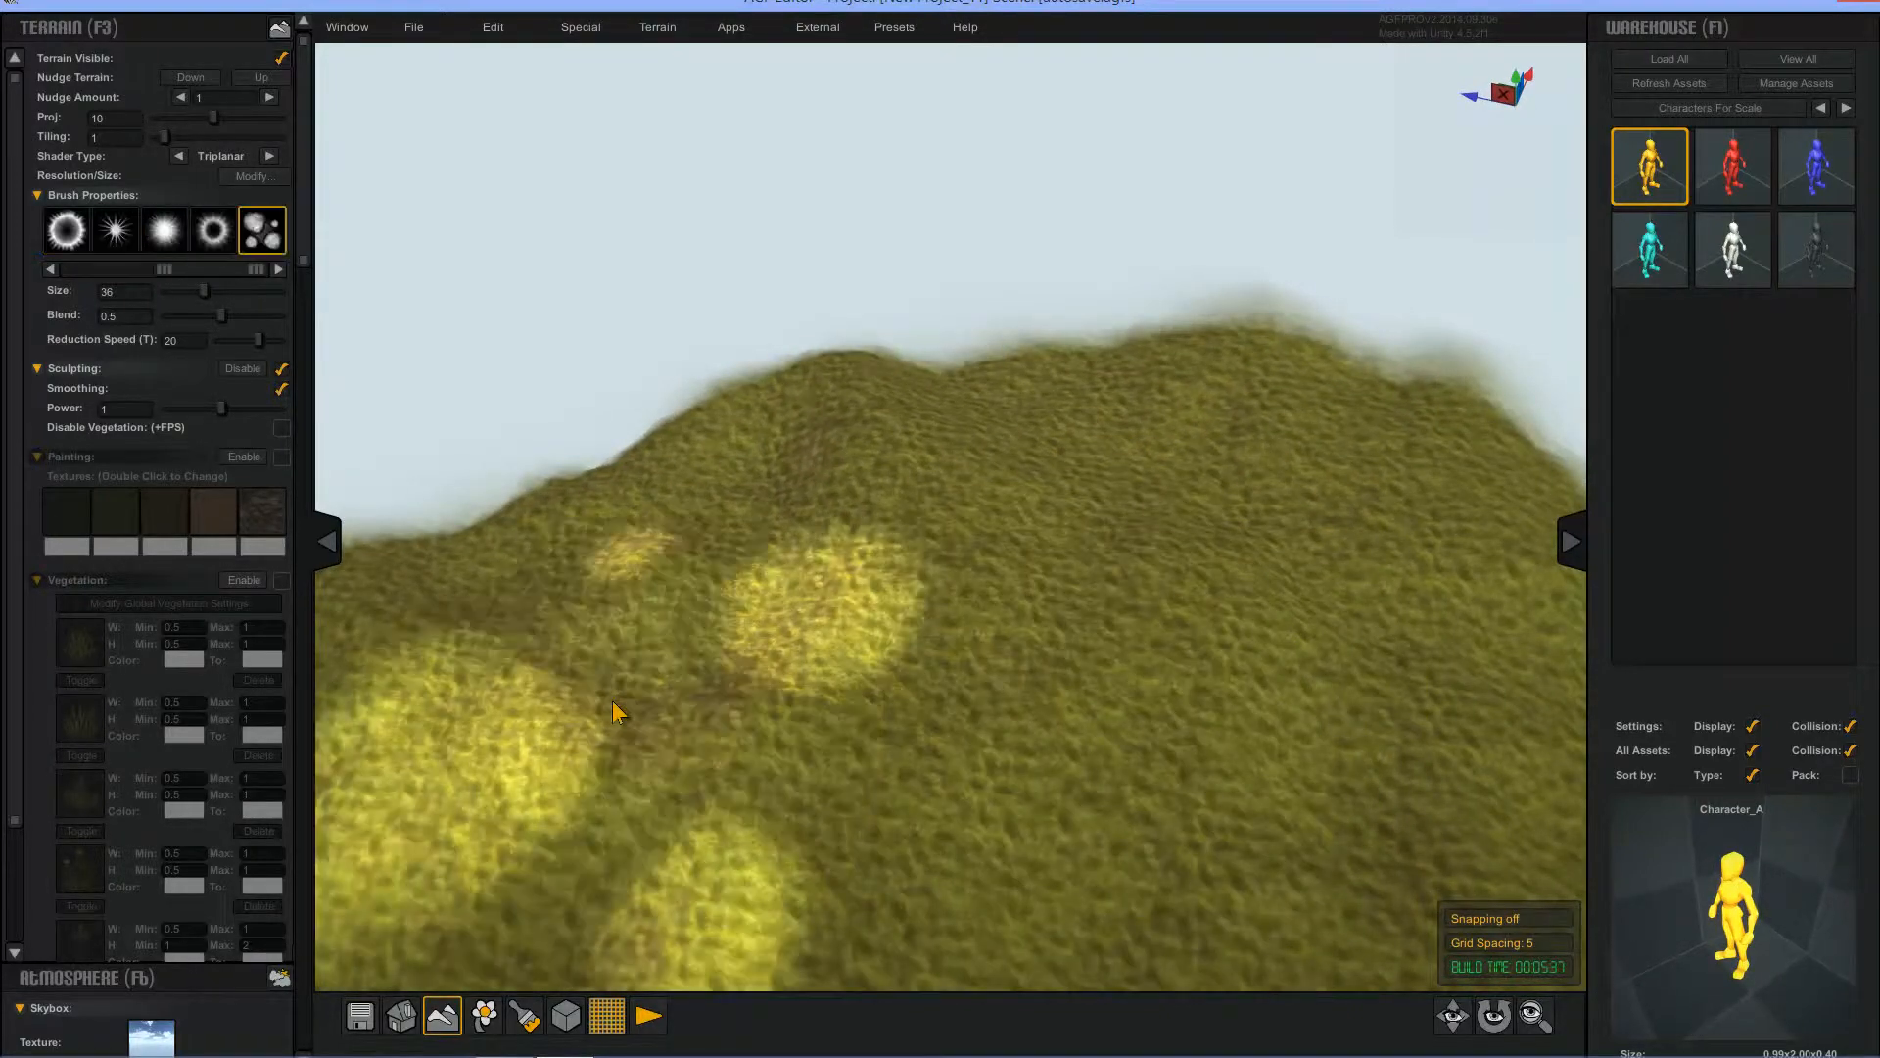
pyautogui.scroll(-1, 613, 701)
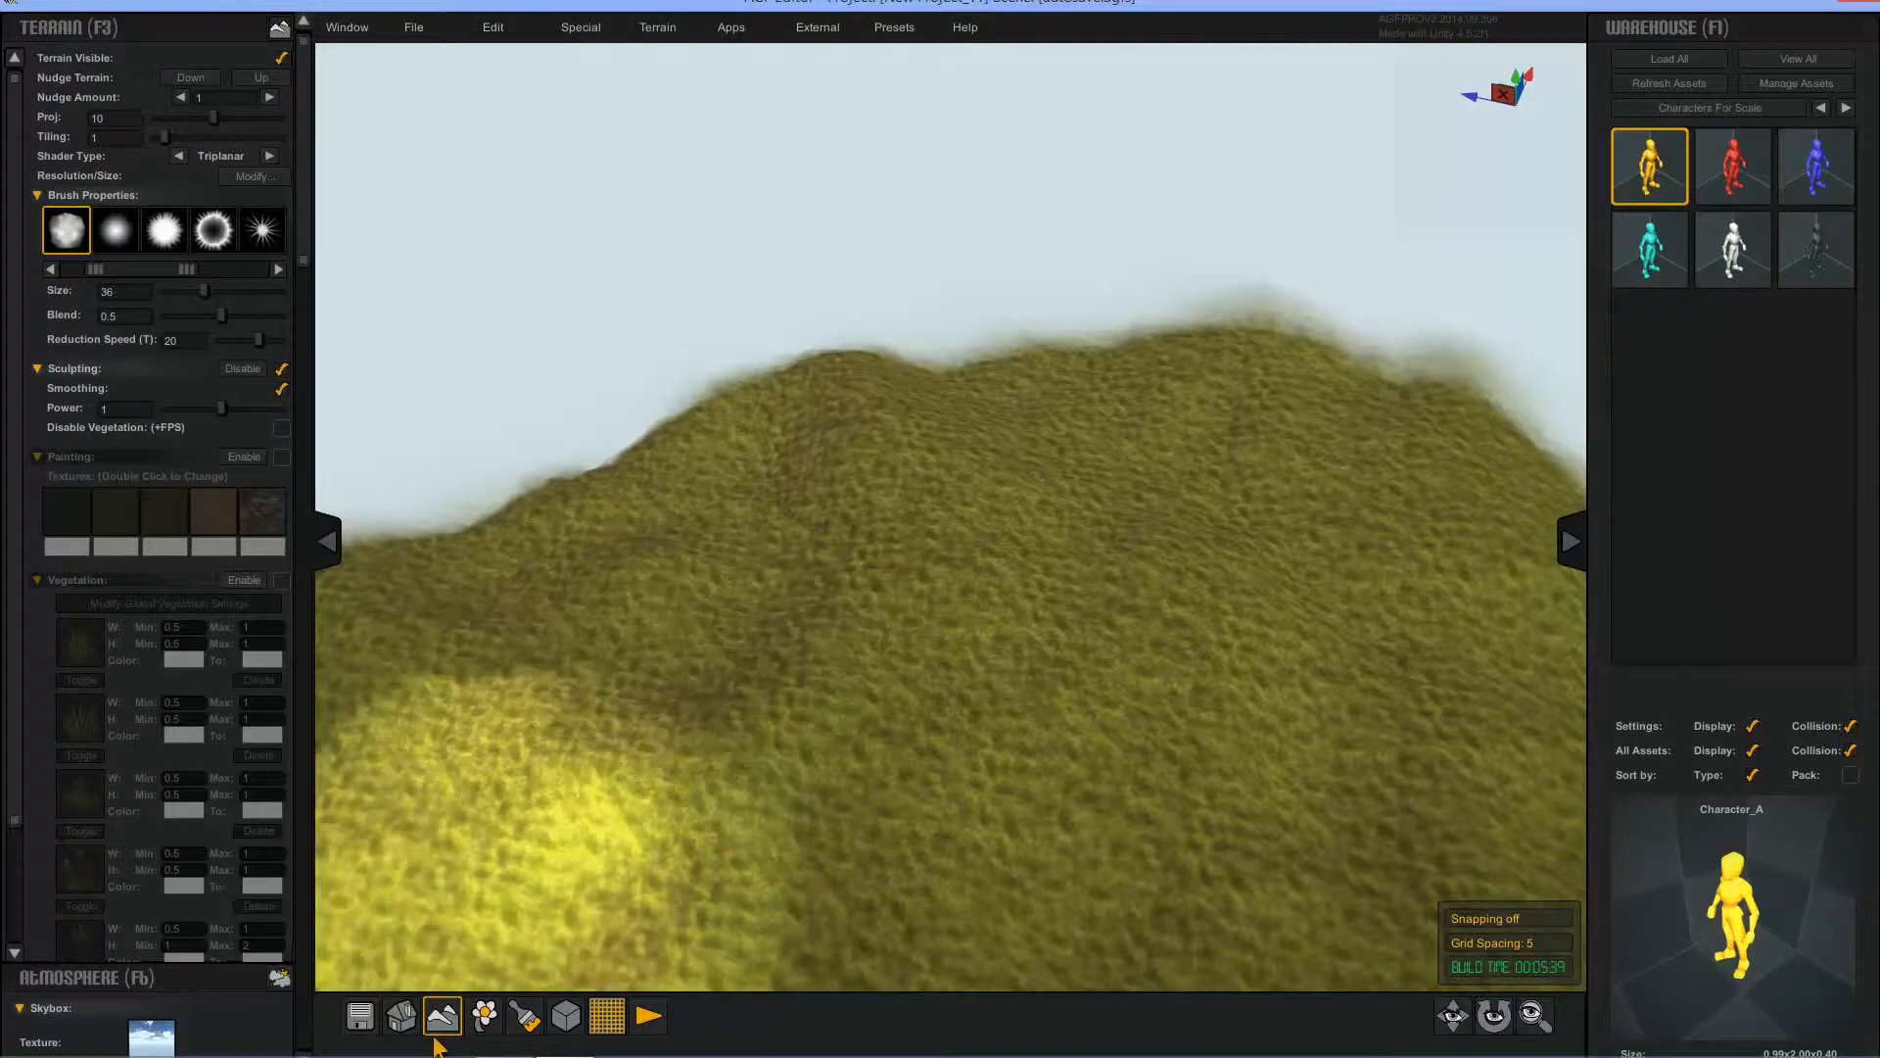
# Enable vegetation alongside the Raise sculpting tool, add plants to the lower hillside, and reduce the brush size to 21.
pyautogui.click(485, 1019)
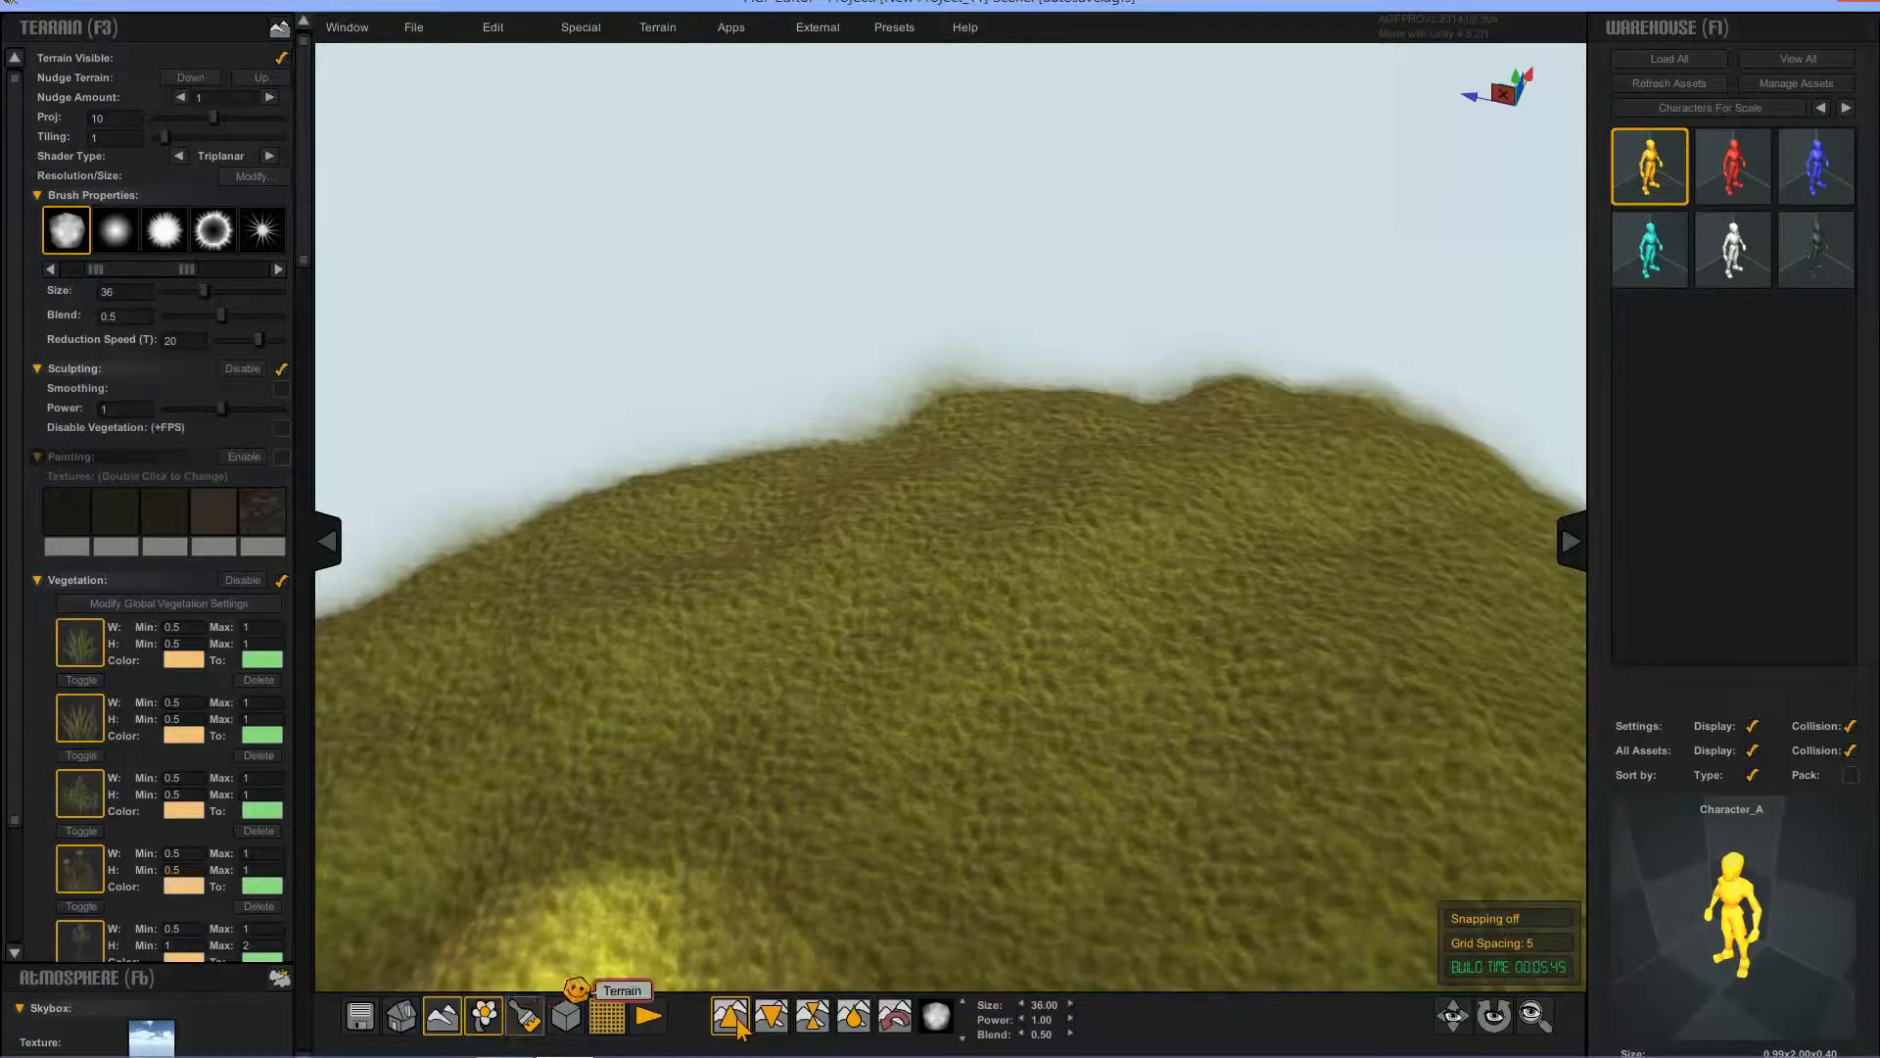
pyautogui.moveTo(1002, 642)
pyautogui.mouseDown()
pyautogui.moveTo(980, 637)
pyautogui.moveTo(1068, 744)
pyautogui.moveTo(1143, 790)
pyautogui.moveTo(621, 672)
pyautogui.moveTo(441, 548)
pyautogui.moveTo(861, 915)
pyautogui.moveTo(839, 901)
pyautogui.moveTo(1077, 1029)
pyautogui.mouseUp()
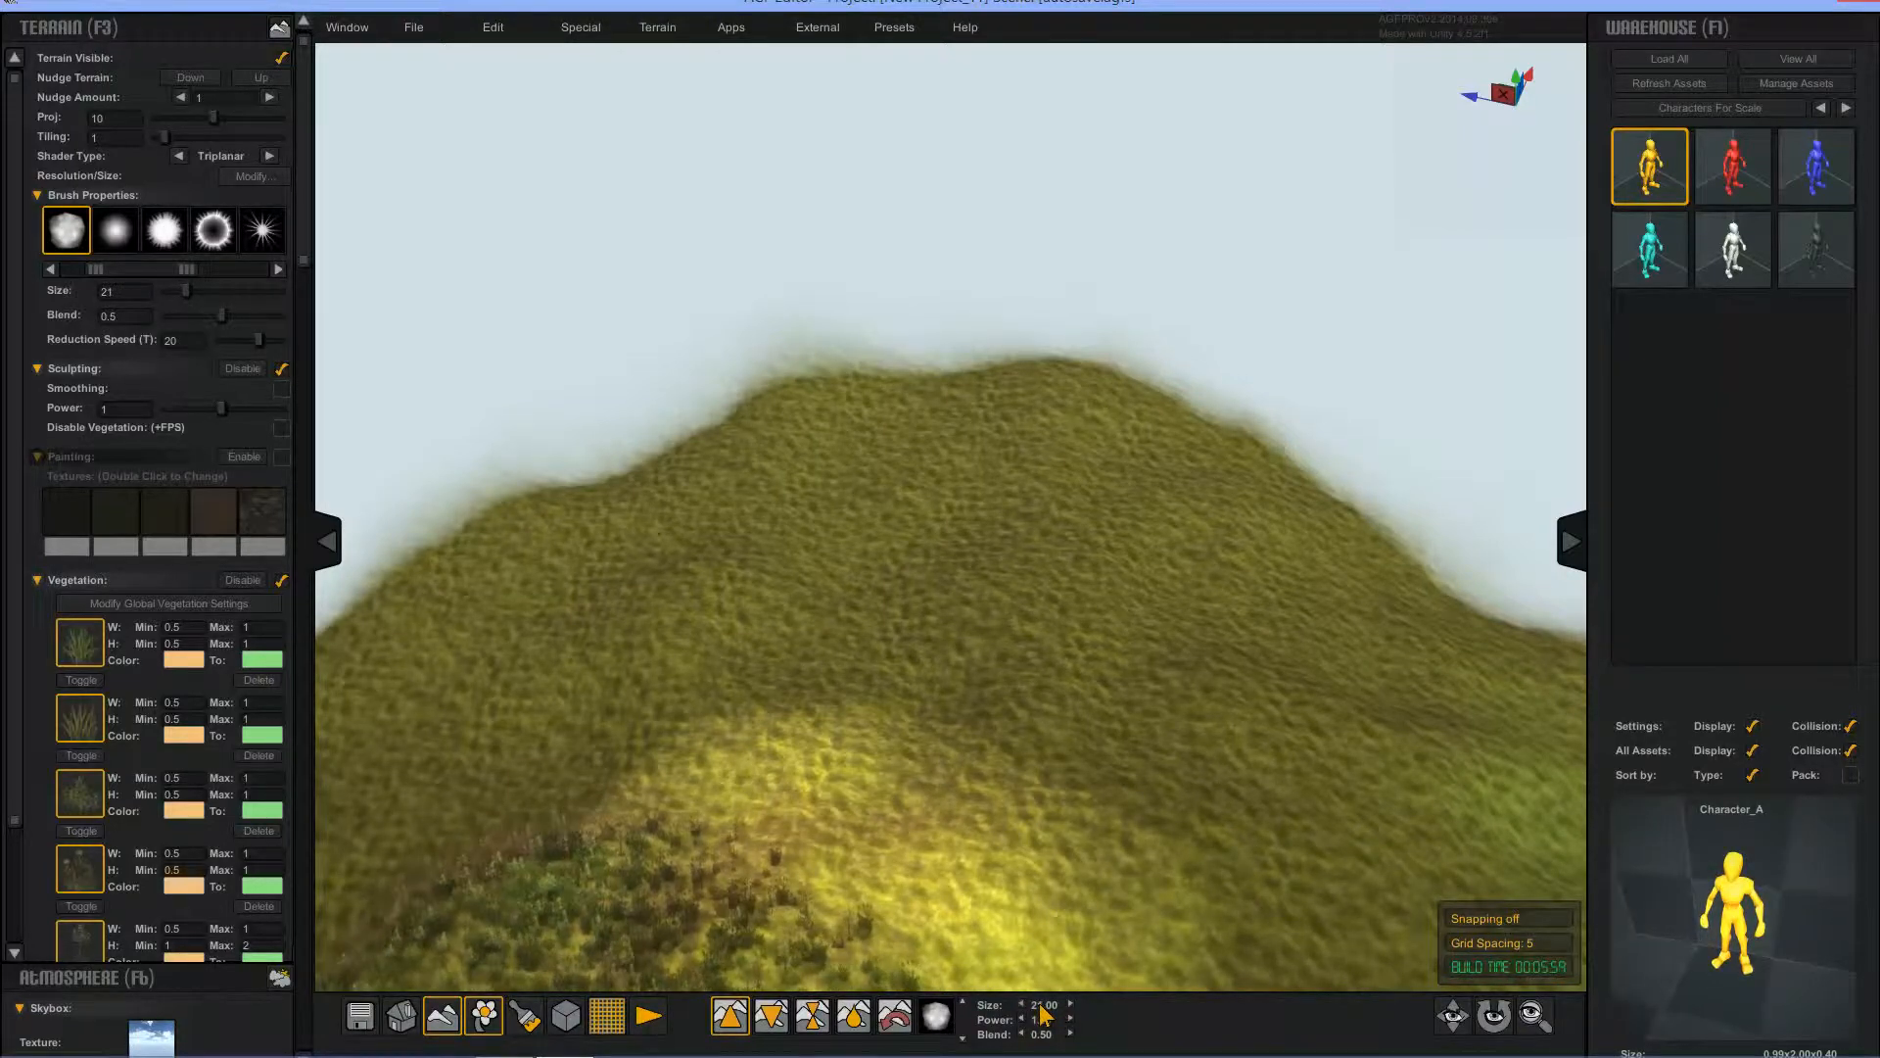
pyautogui.click(934, 537)
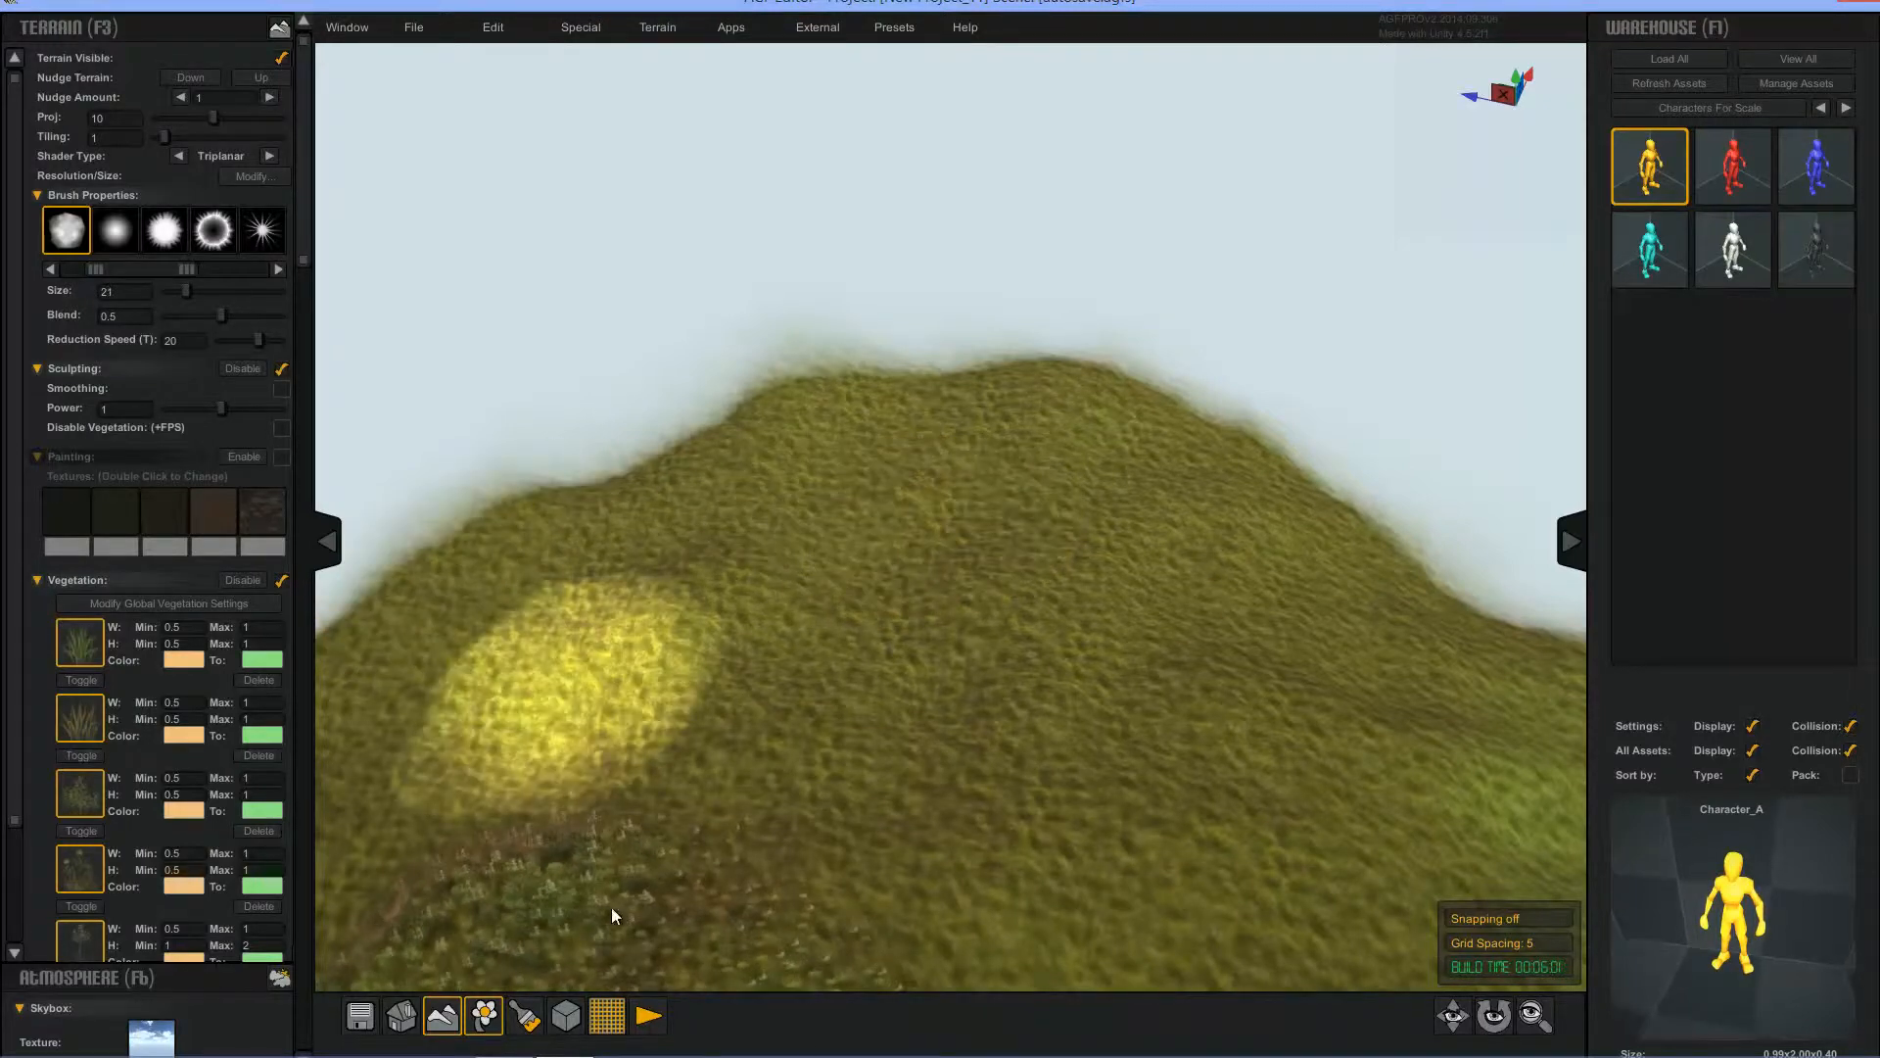
# Turn off sculpting and plant a patch of vegetation on the hillside with the size 21 cloud-shaped brush.
pyautogui.press('space')
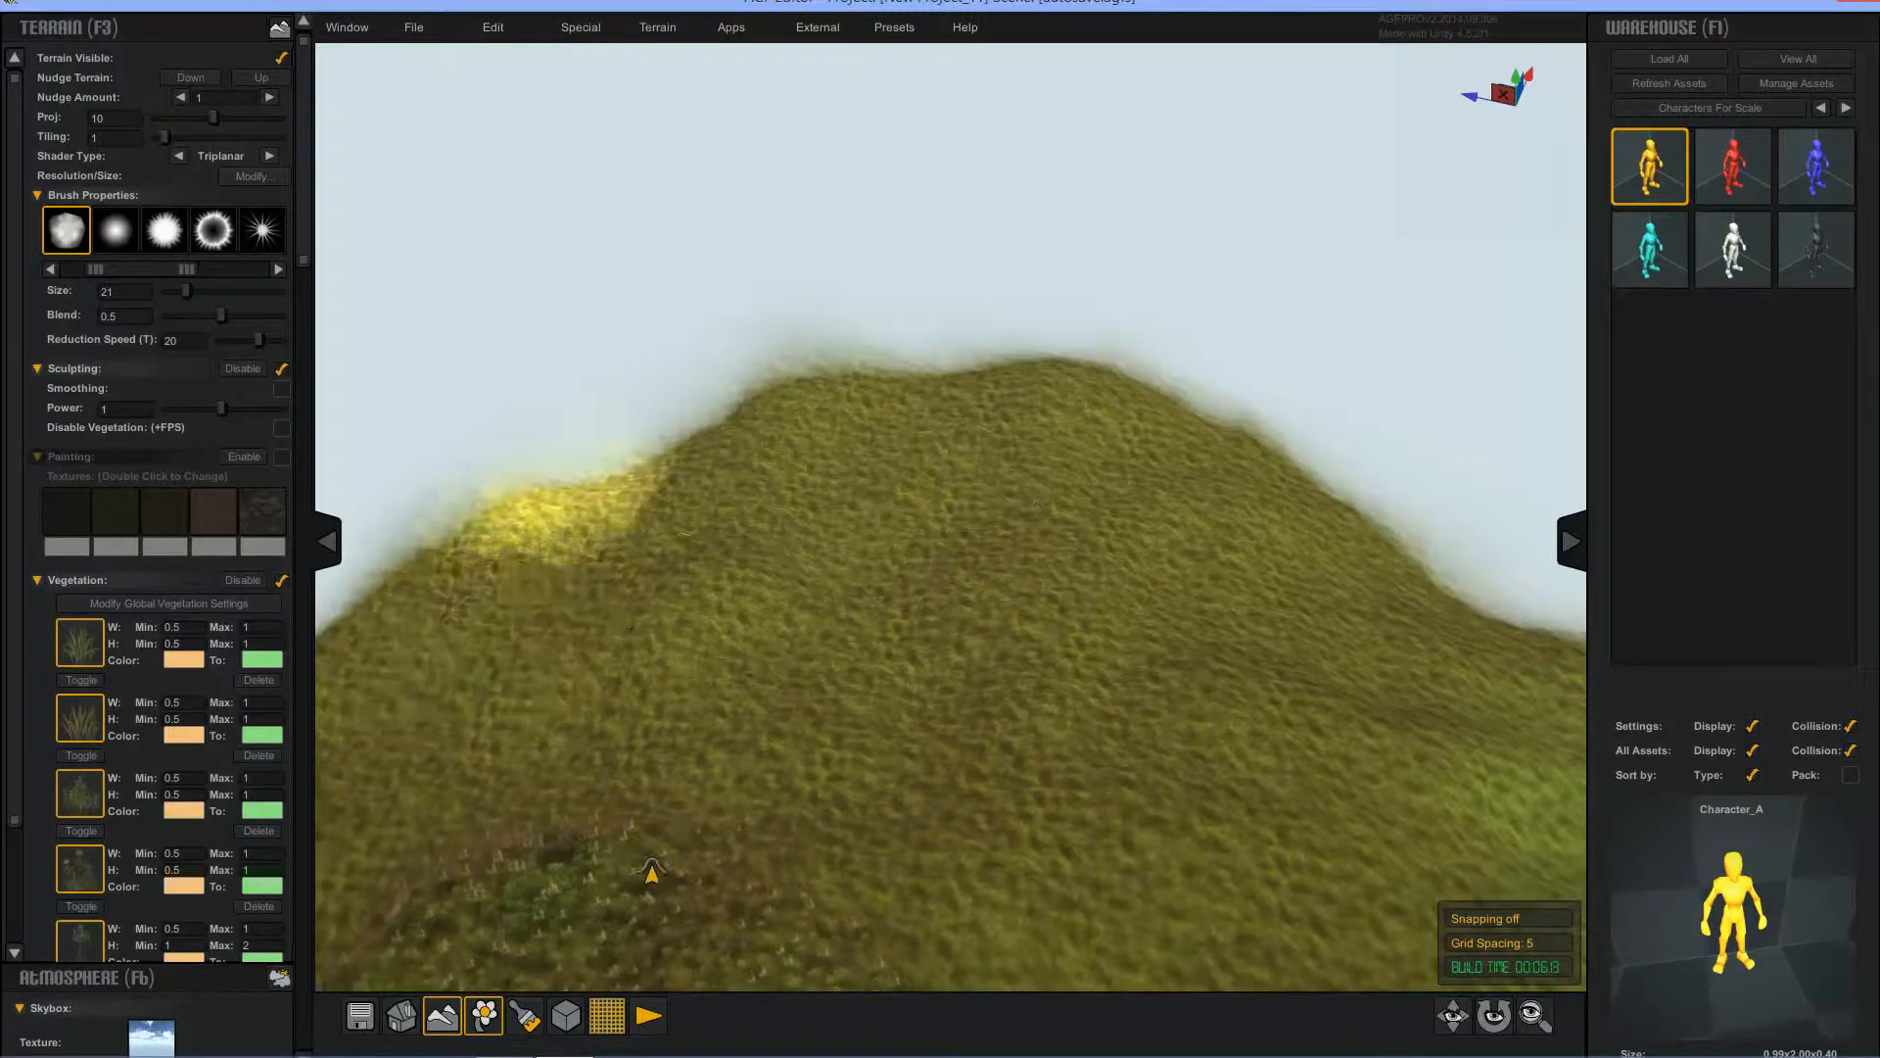
pyautogui.press('w')
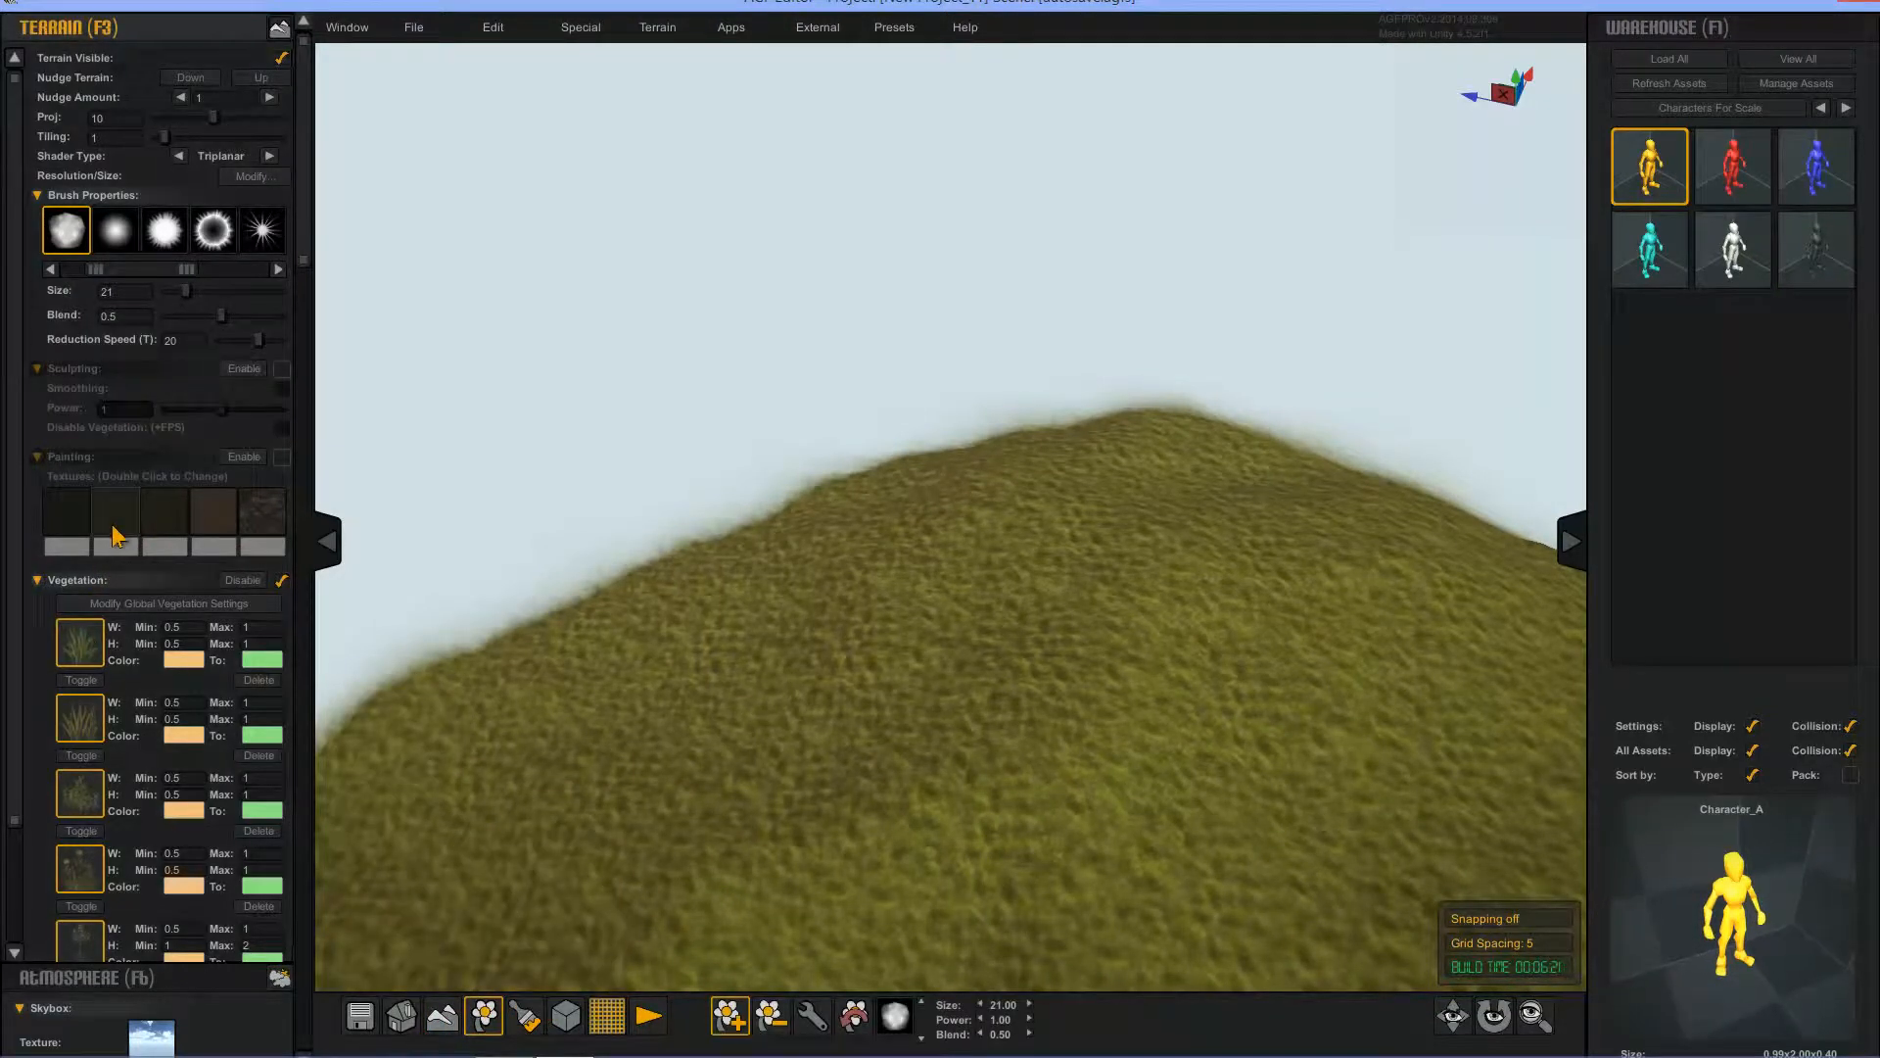
pyautogui.moveTo(956, 685)
pyautogui.mouseDown()
pyautogui.moveTo(1112, 735)
pyautogui.moveTo(930, 879)
pyautogui.mouseUp()
pyautogui.press('s')
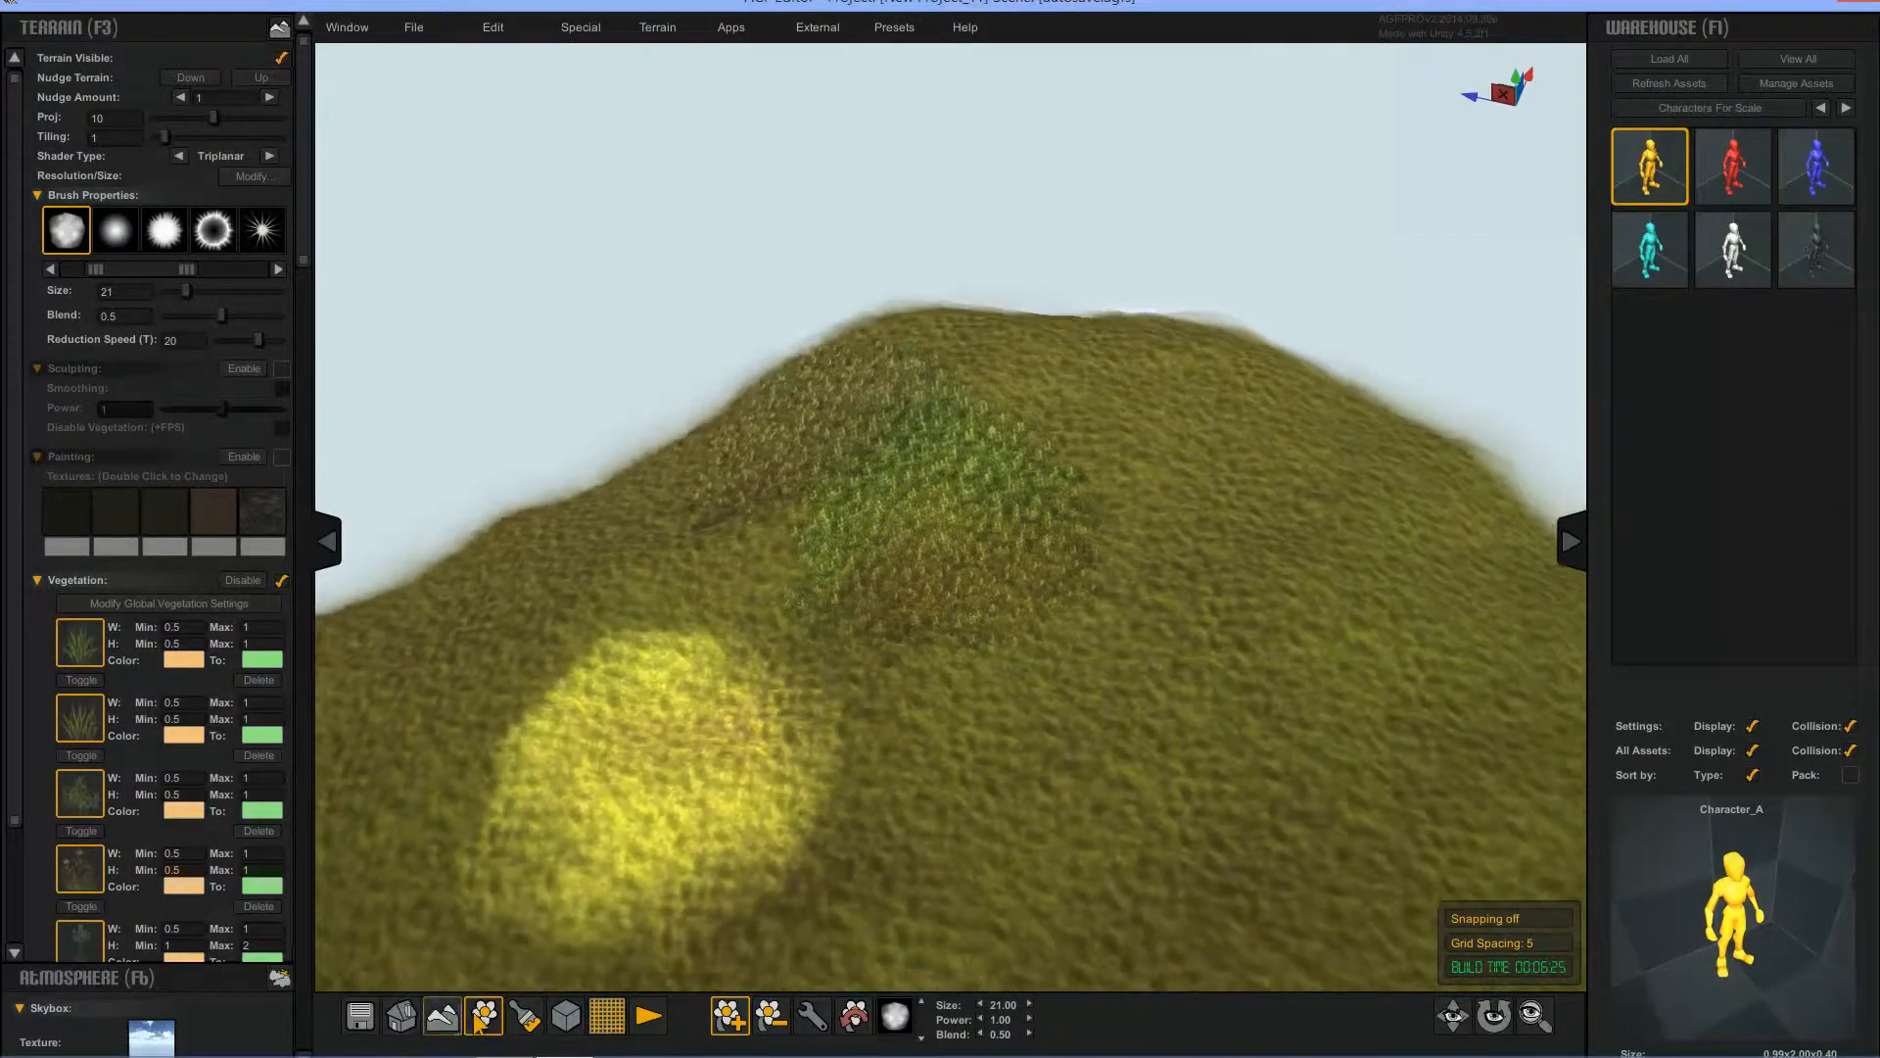
# Switch from vegetation to sculpting only and raise a steep rocky mound beside the planted patch.
pyautogui.click(441, 1017)
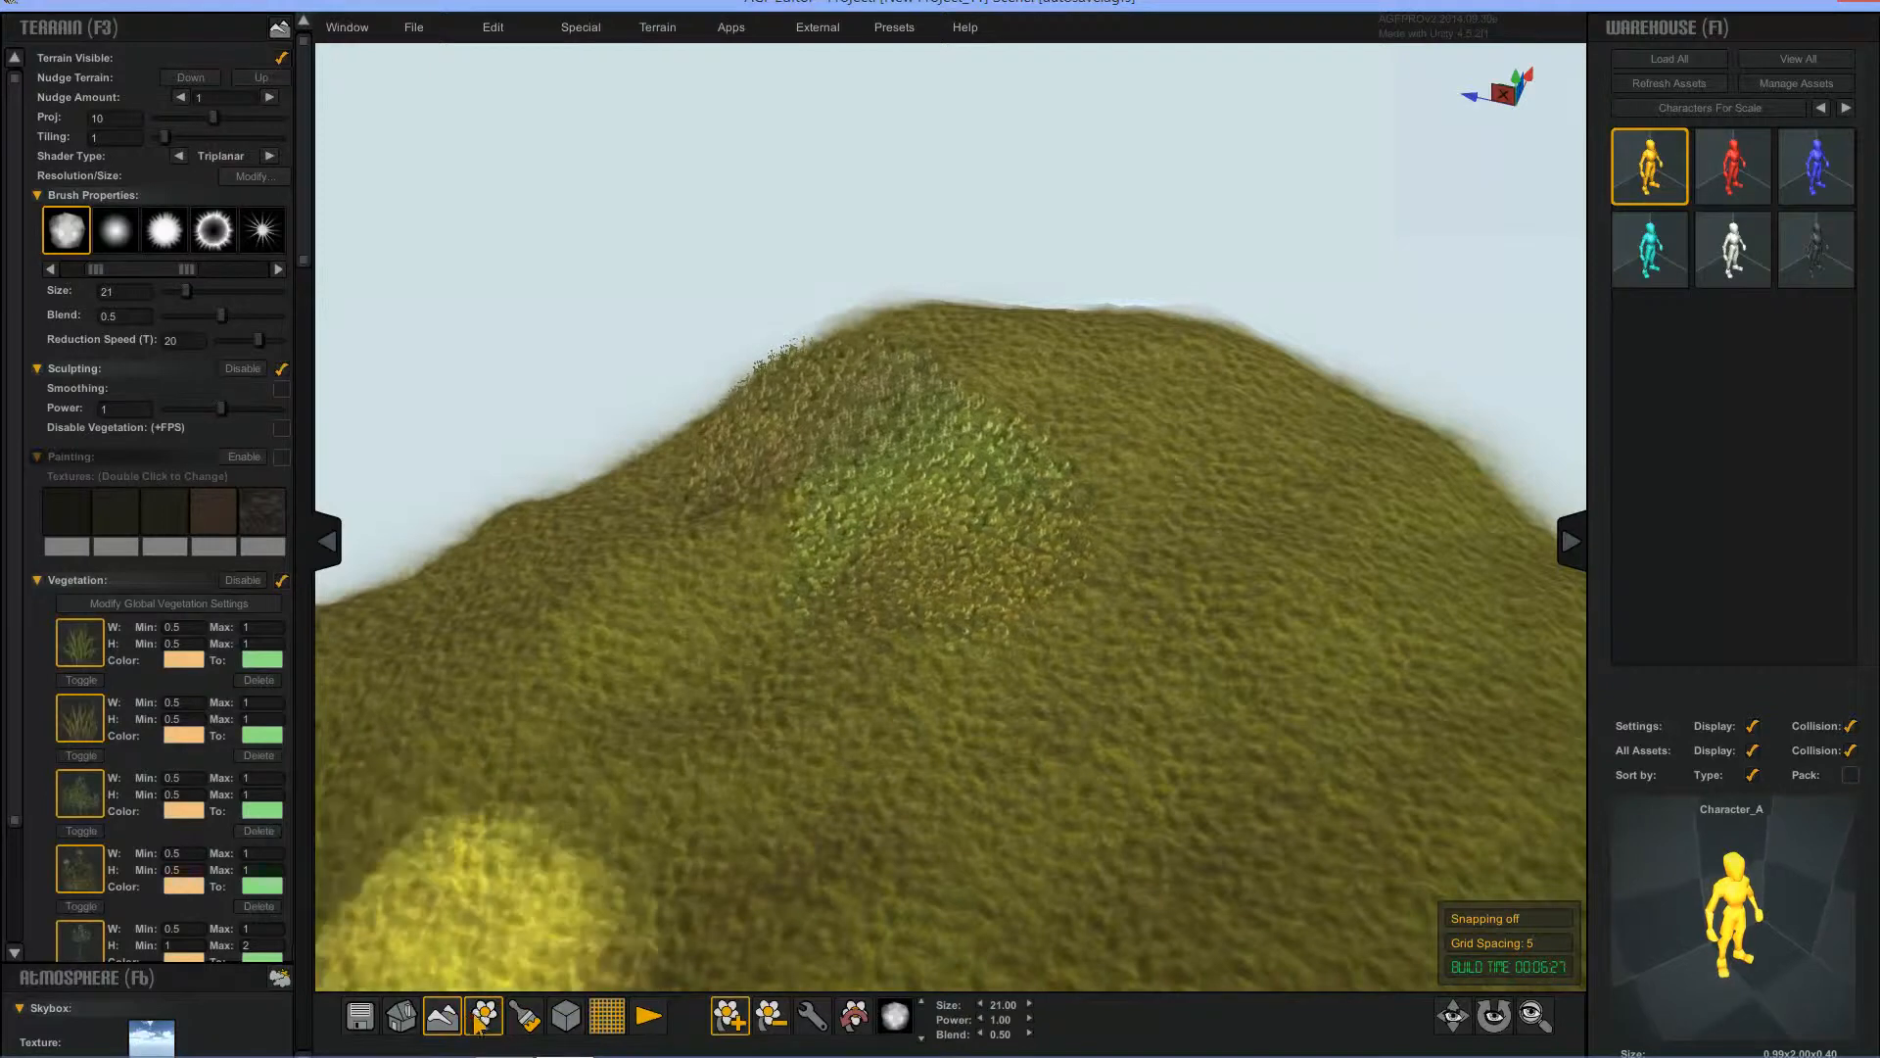
pyautogui.click(243, 580)
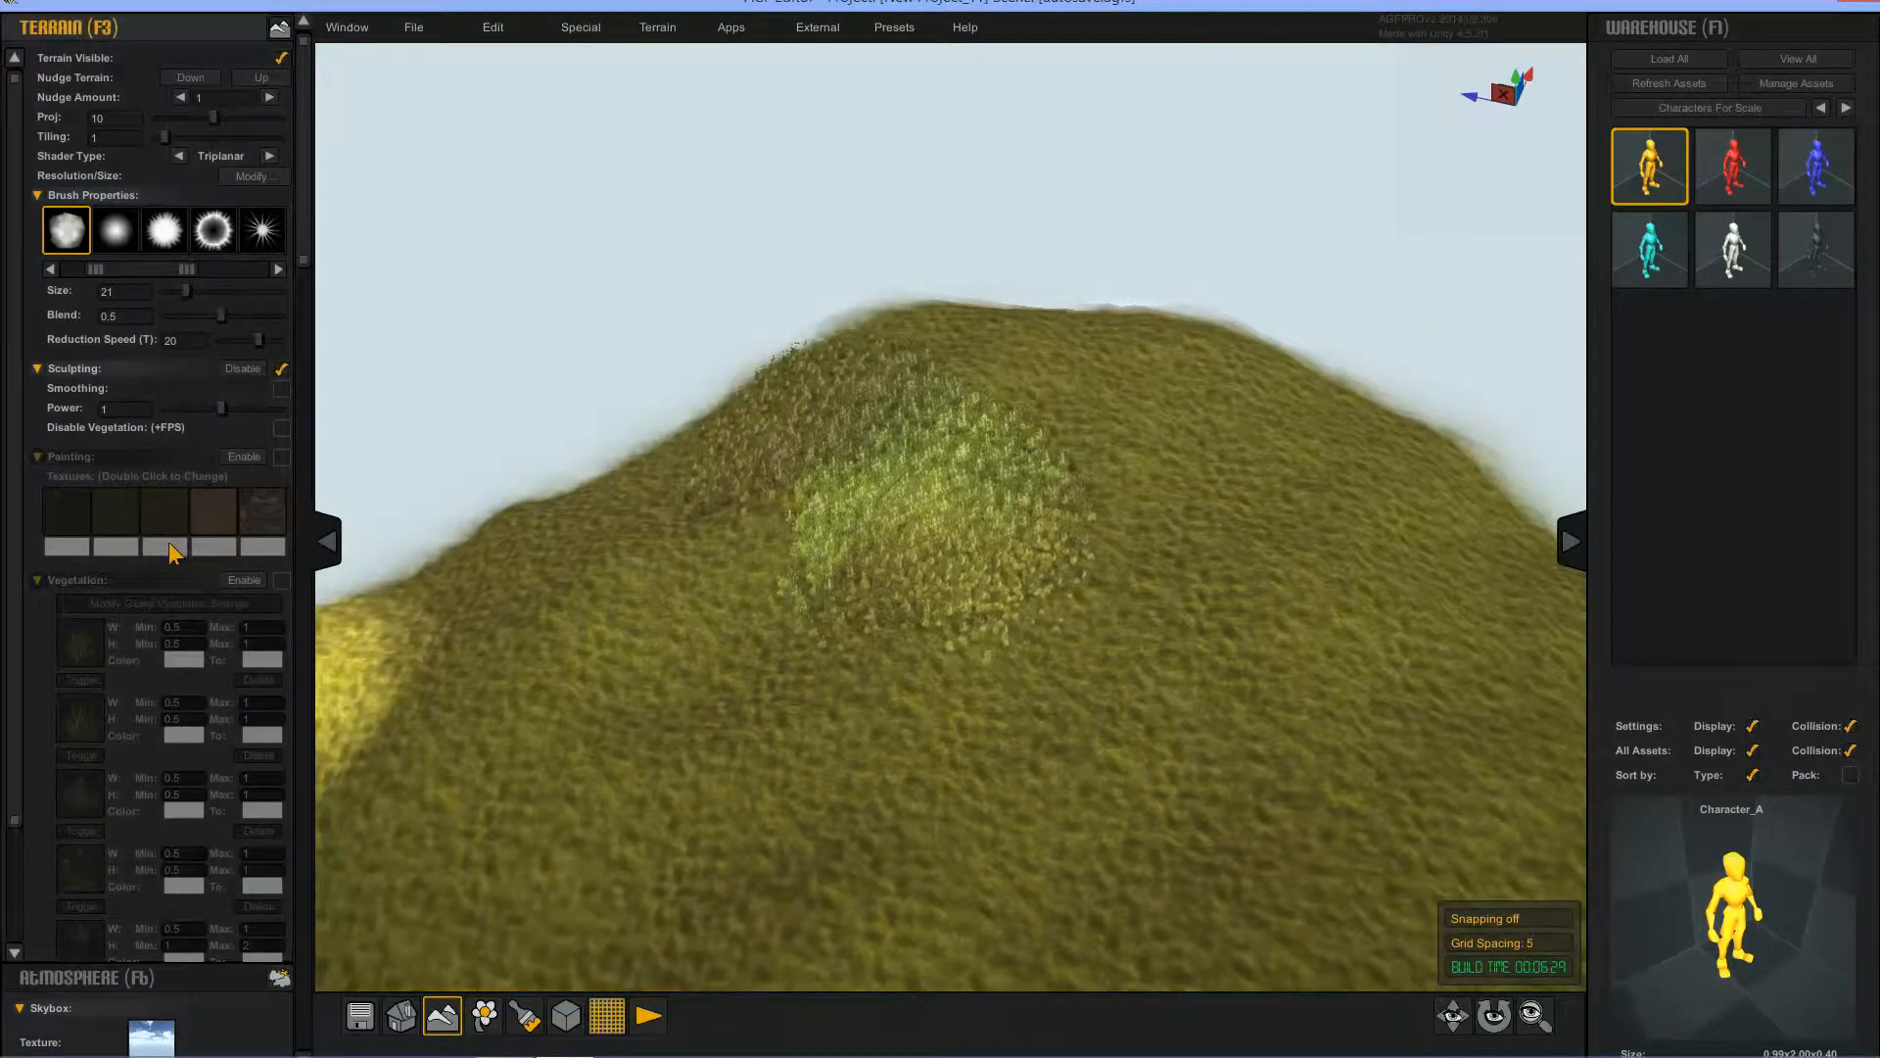
pyautogui.click(1159, 663)
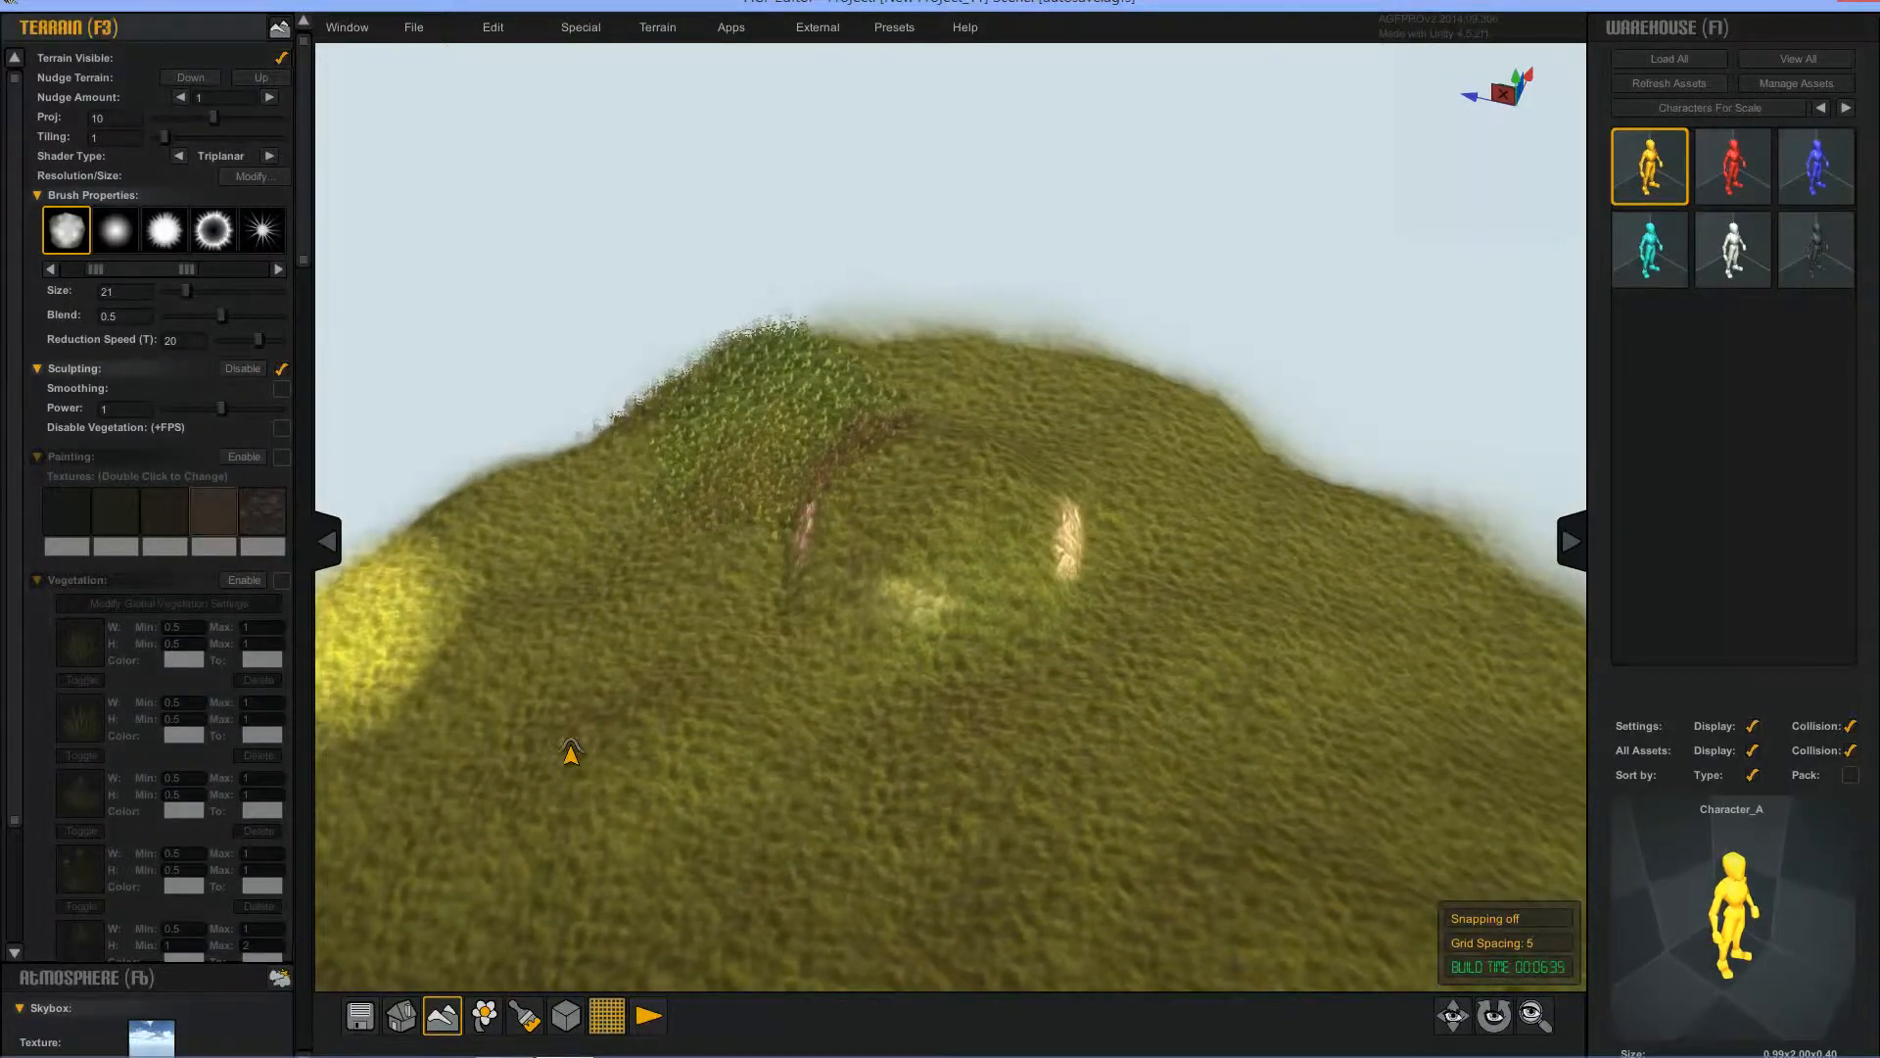
pyautogui.moveTo(650, 795)
pyautogui.mouseDown()
pyautogui.moveTo(896, 767)
pyautogui.moveTo(627, 725)
pyautogui.mouseUp()
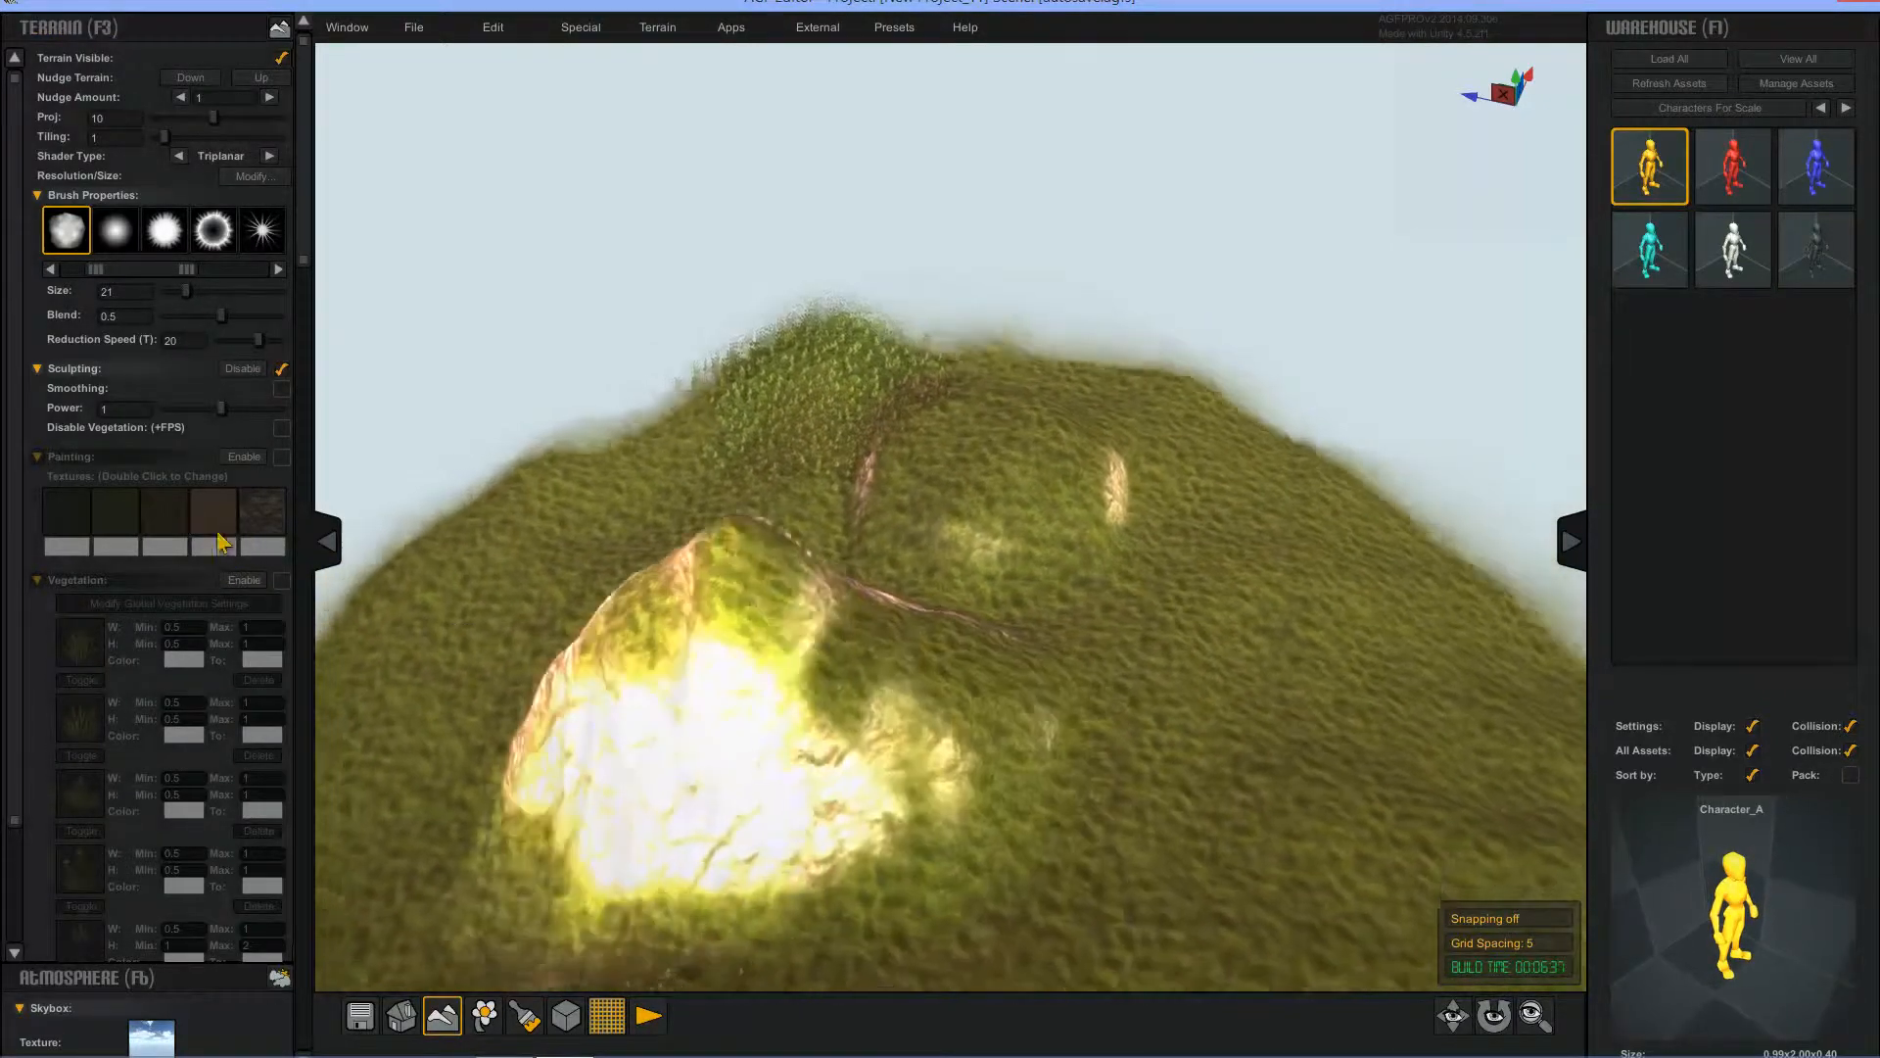
pyautogui.press('a')
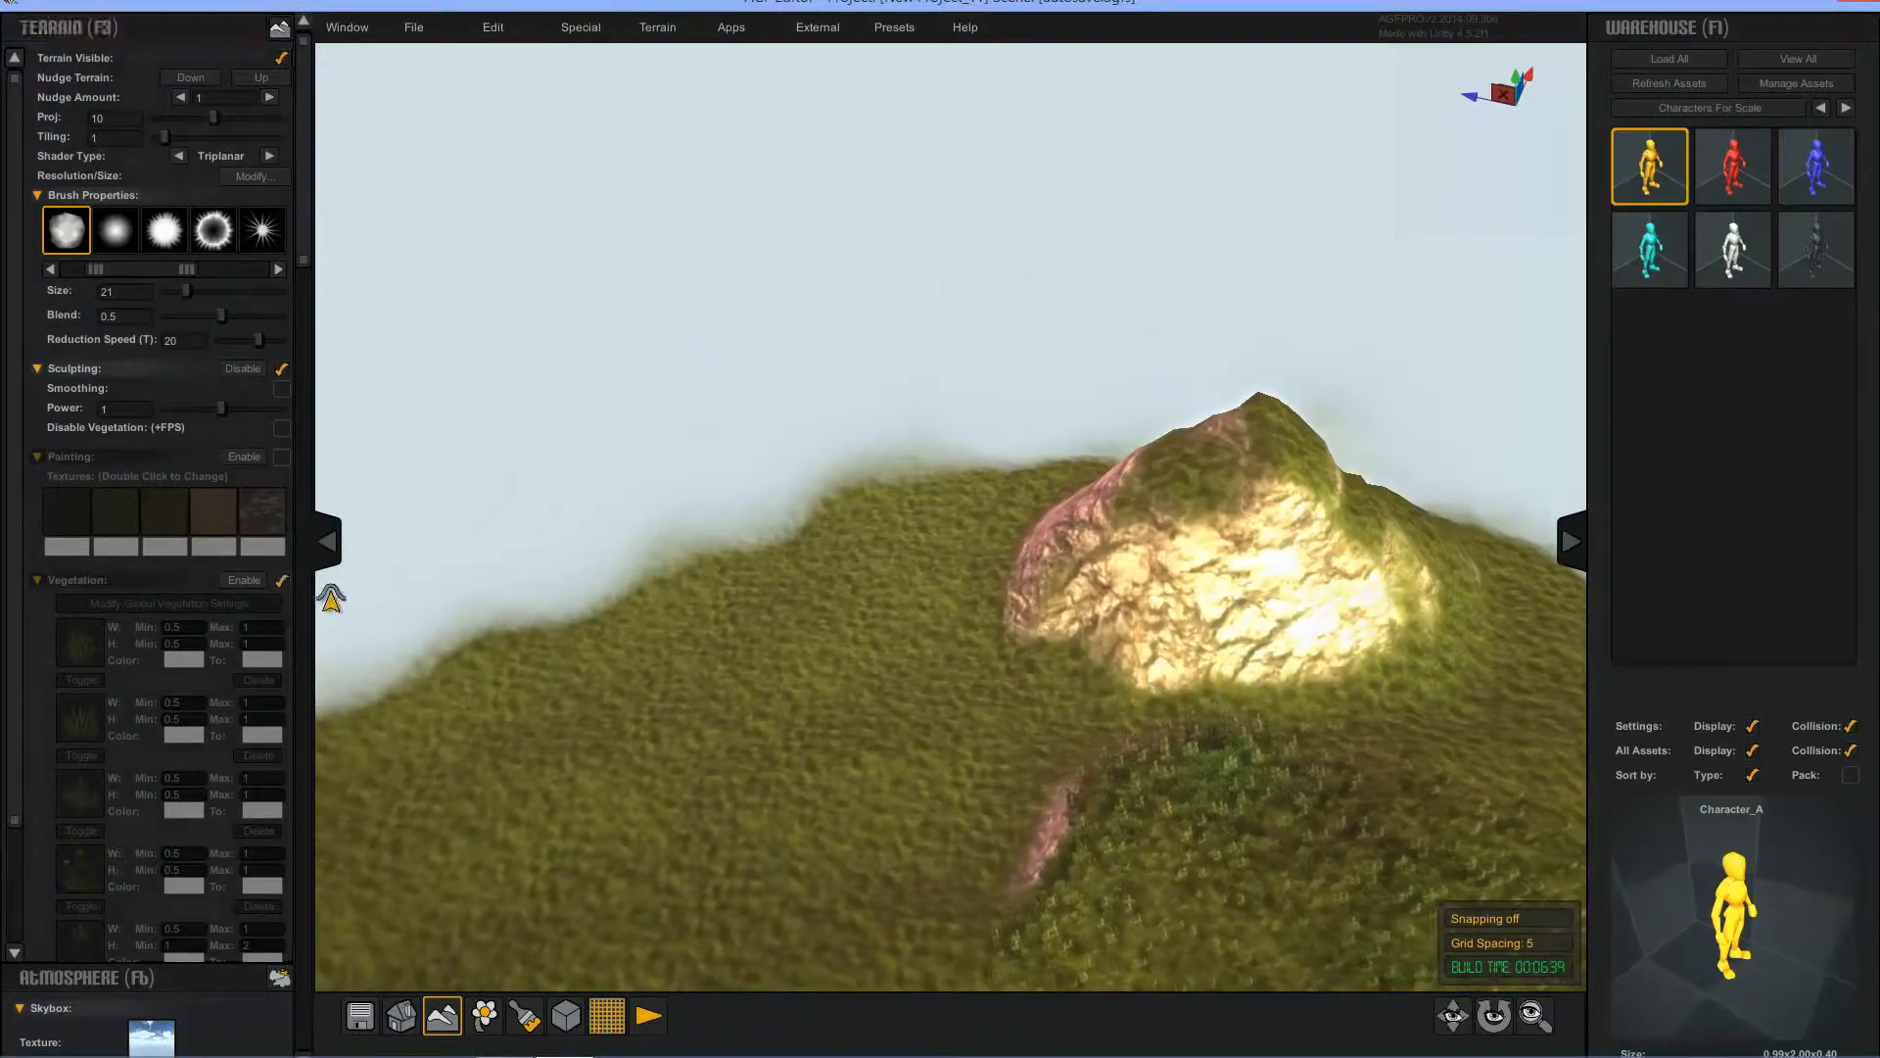
# Toggle the sculpting and vegetation modes, leaving only vegetation placement enabled for the terrain.
pyautogui.click(244, 580)
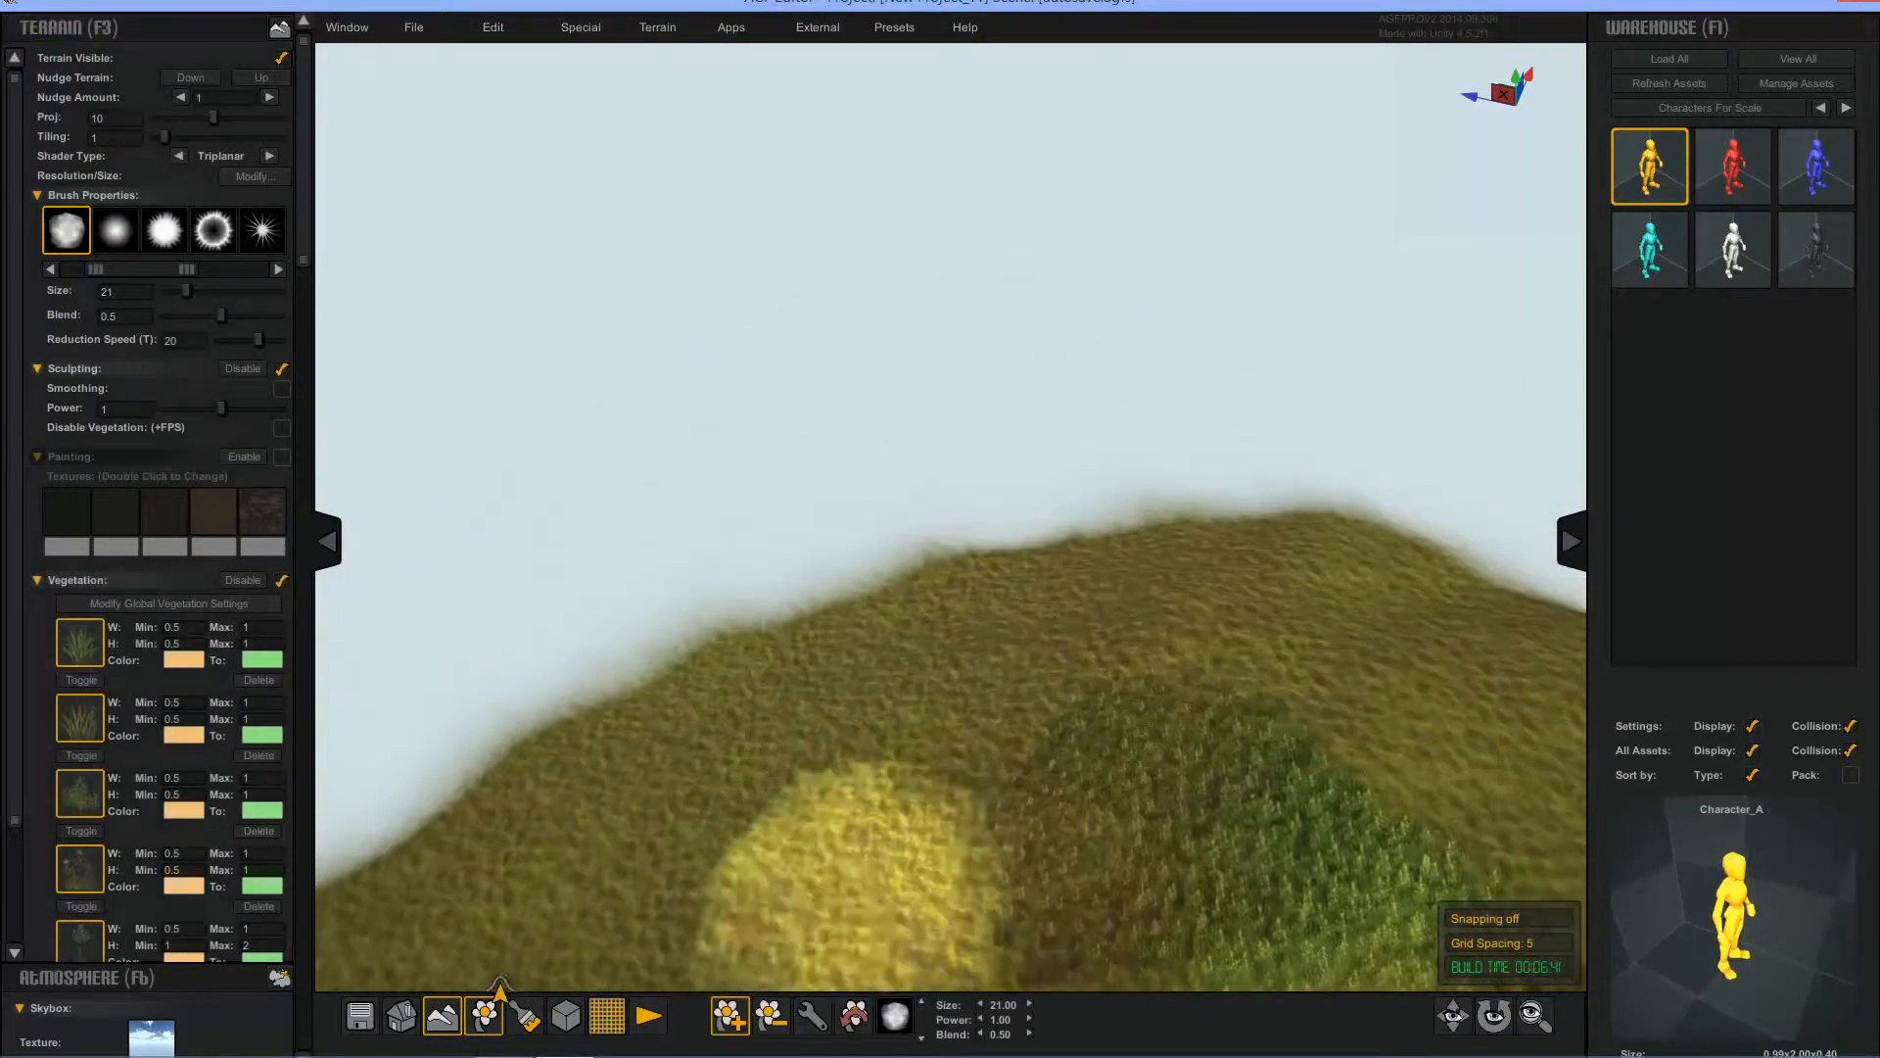
pyautogui.click(444, 1018)
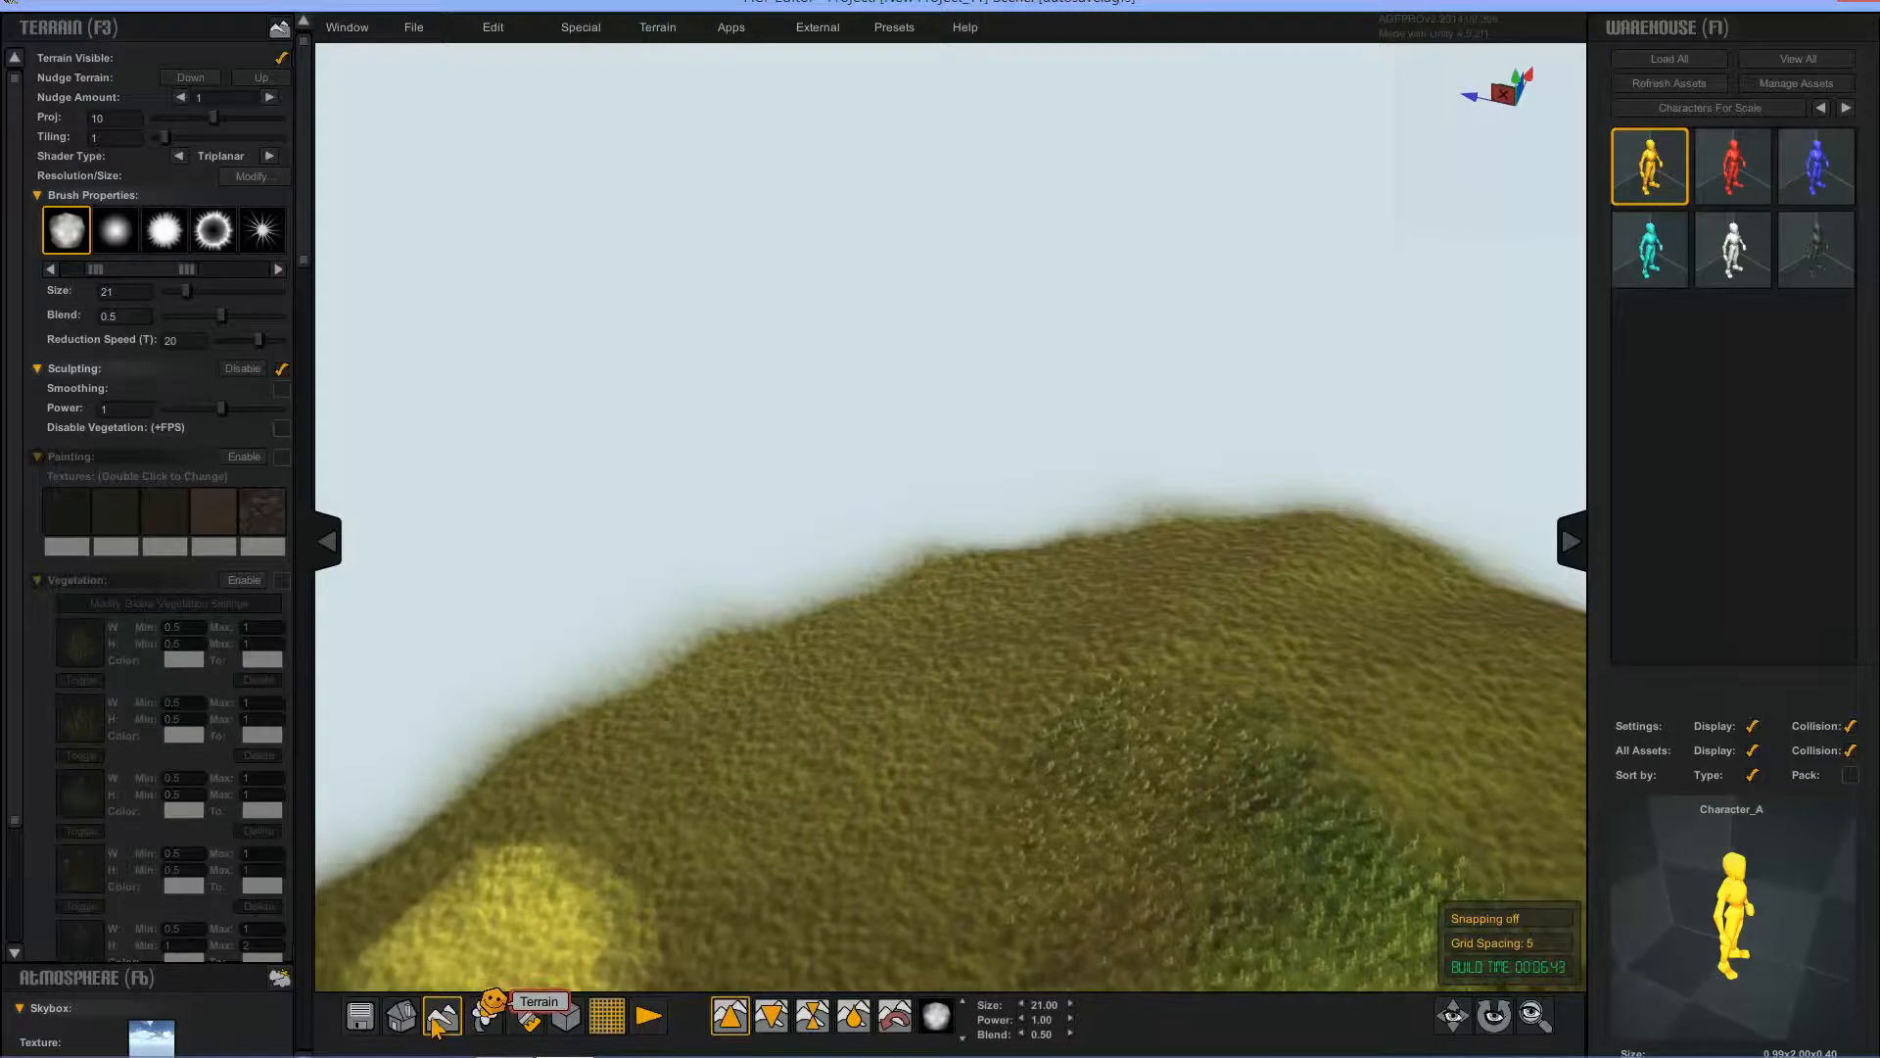
pyautogui.click(438, 1020)
pyautogui.click(484, 1019)
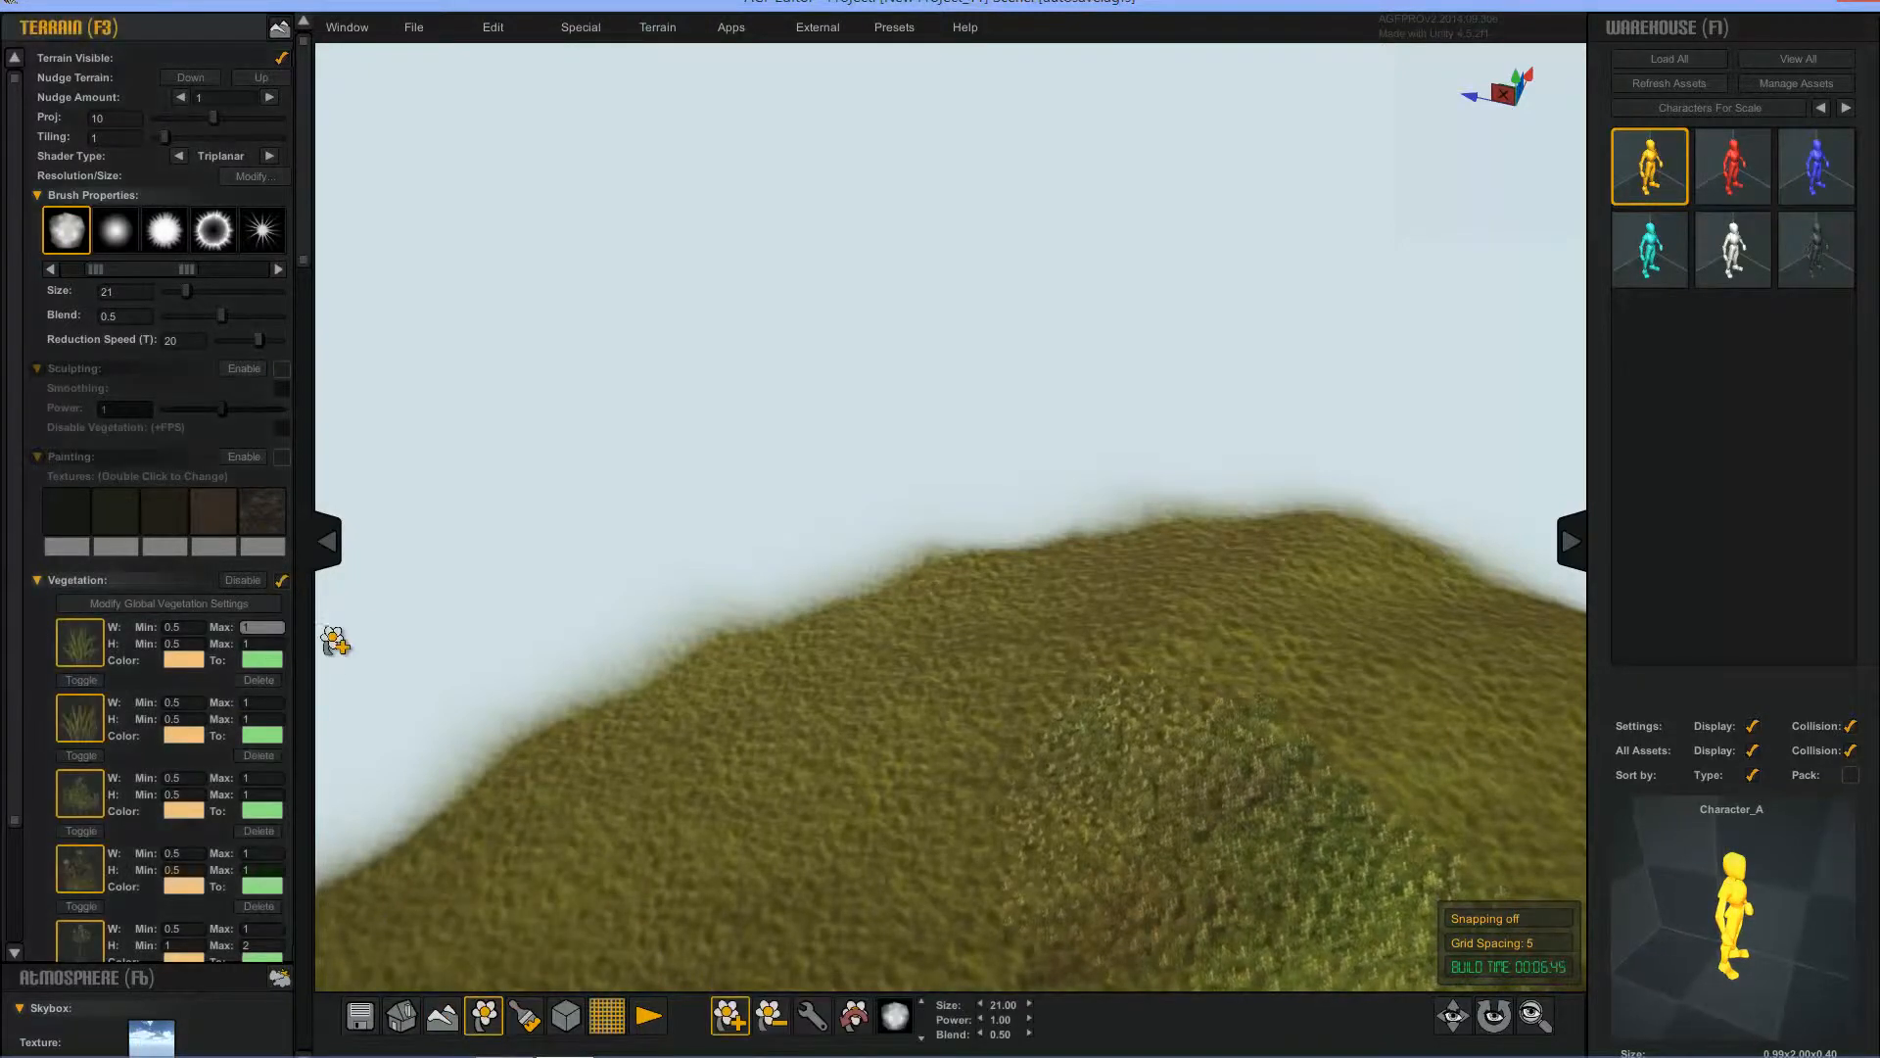
# Look through the atmosphere, lighting and water settings below the terrain options.
pyautogui.click(301, 683)
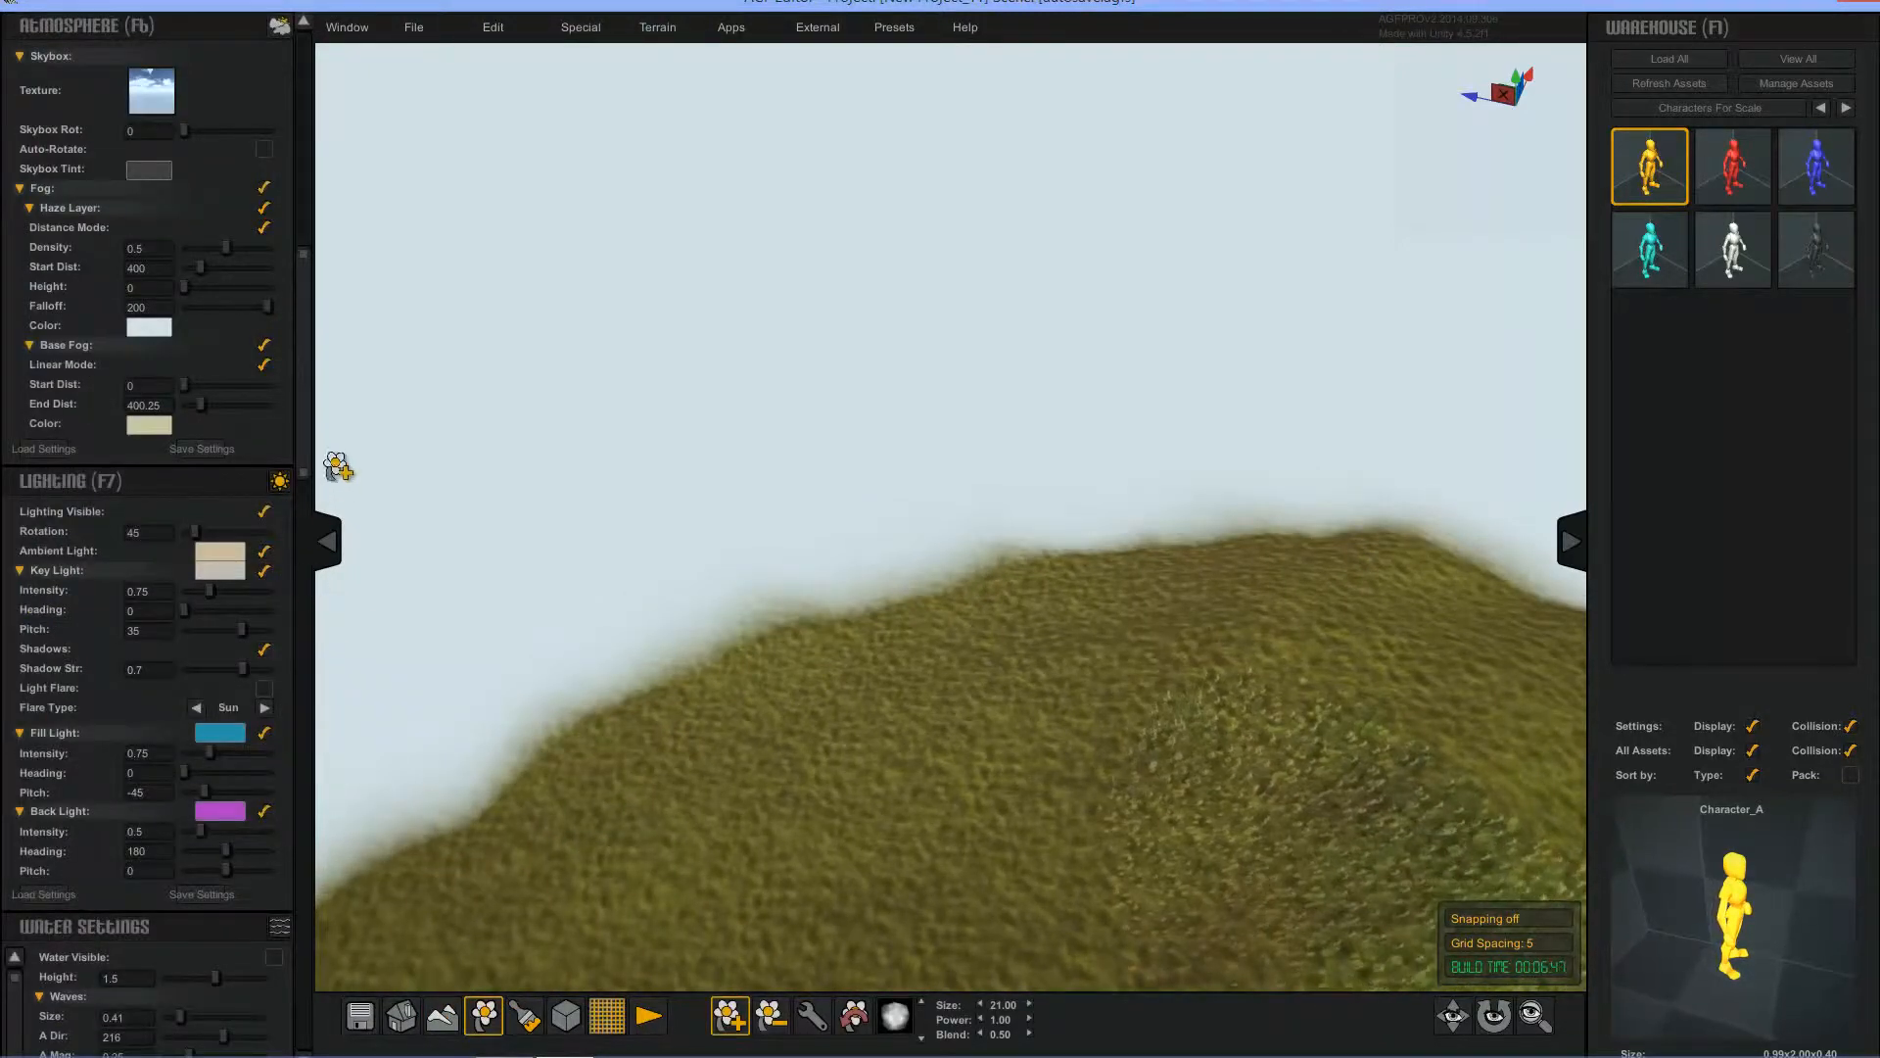
pyautogui.moveTo(308, 418); pyautogui.dragTo(311, 229)
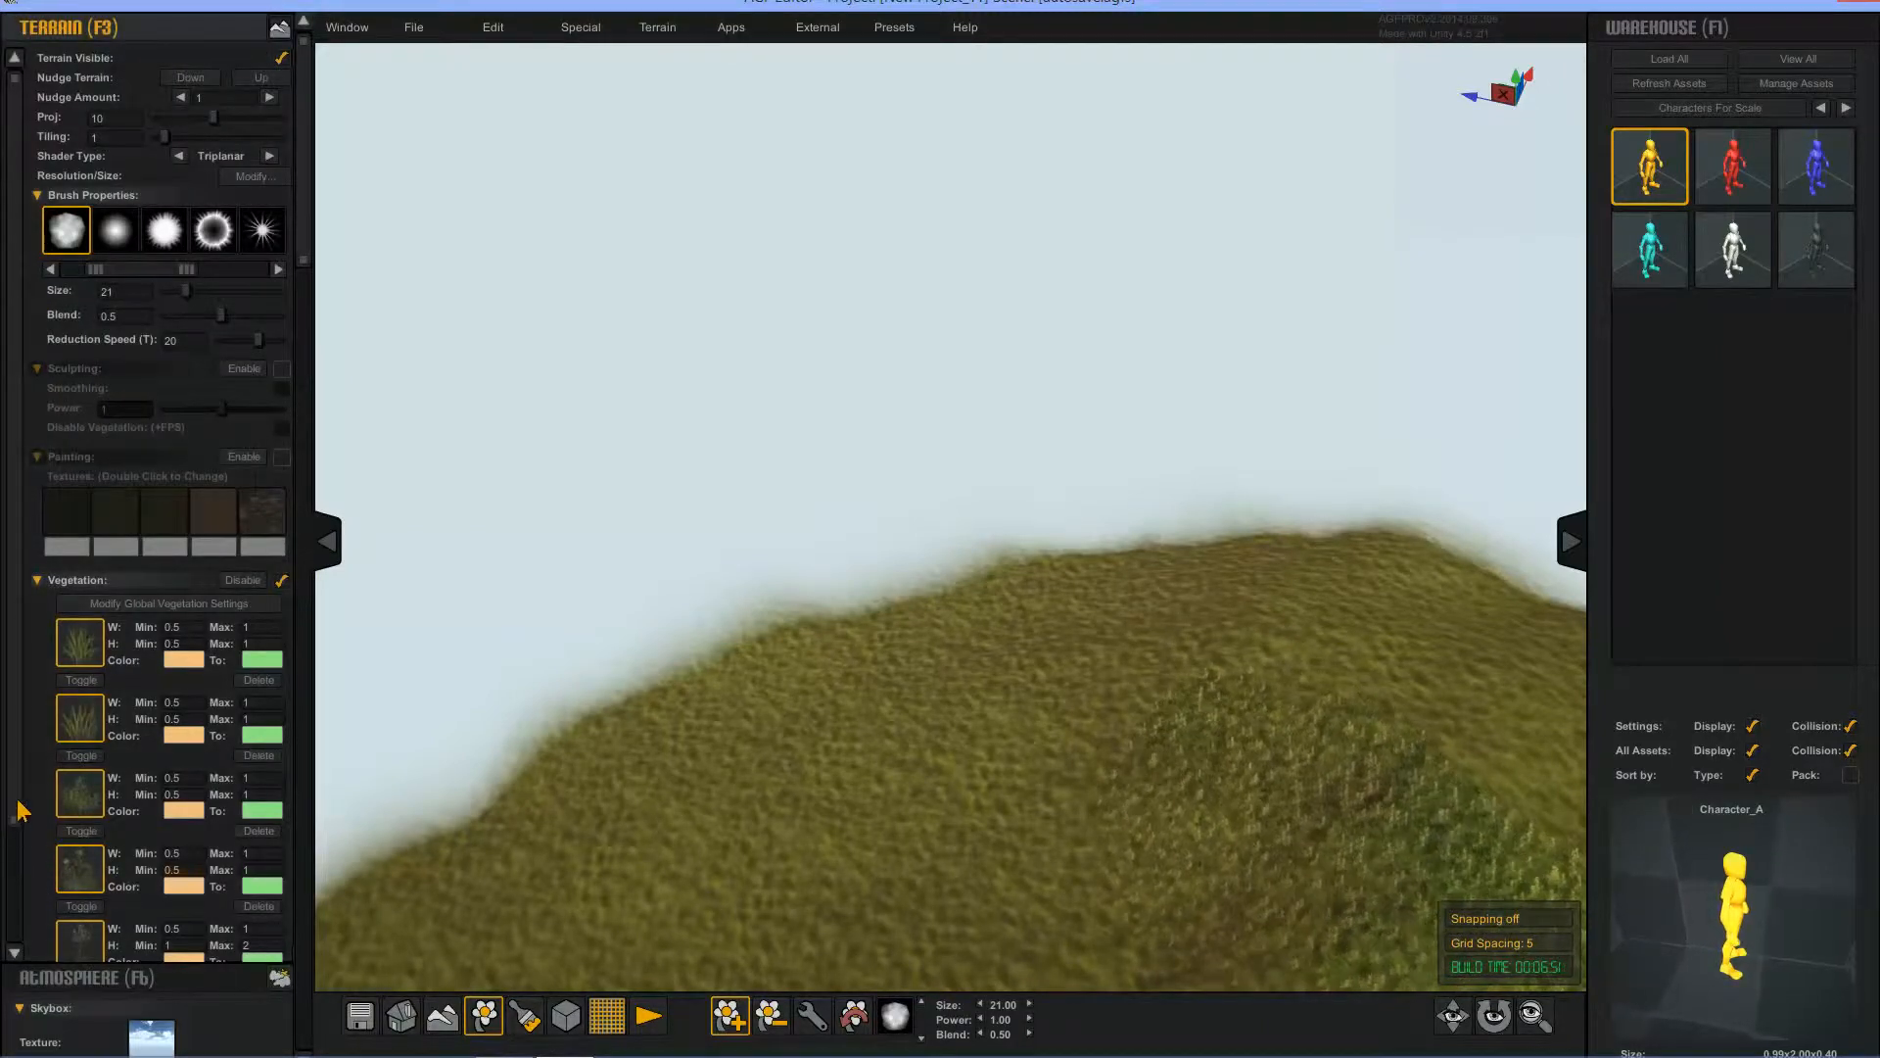
# Replace the last vegetation texture with a yellow-flowered, blue-green bush from the vegetation texture library.
pyautogui.moveTo(14, 844); pyautogui.dragTo(29, 925)
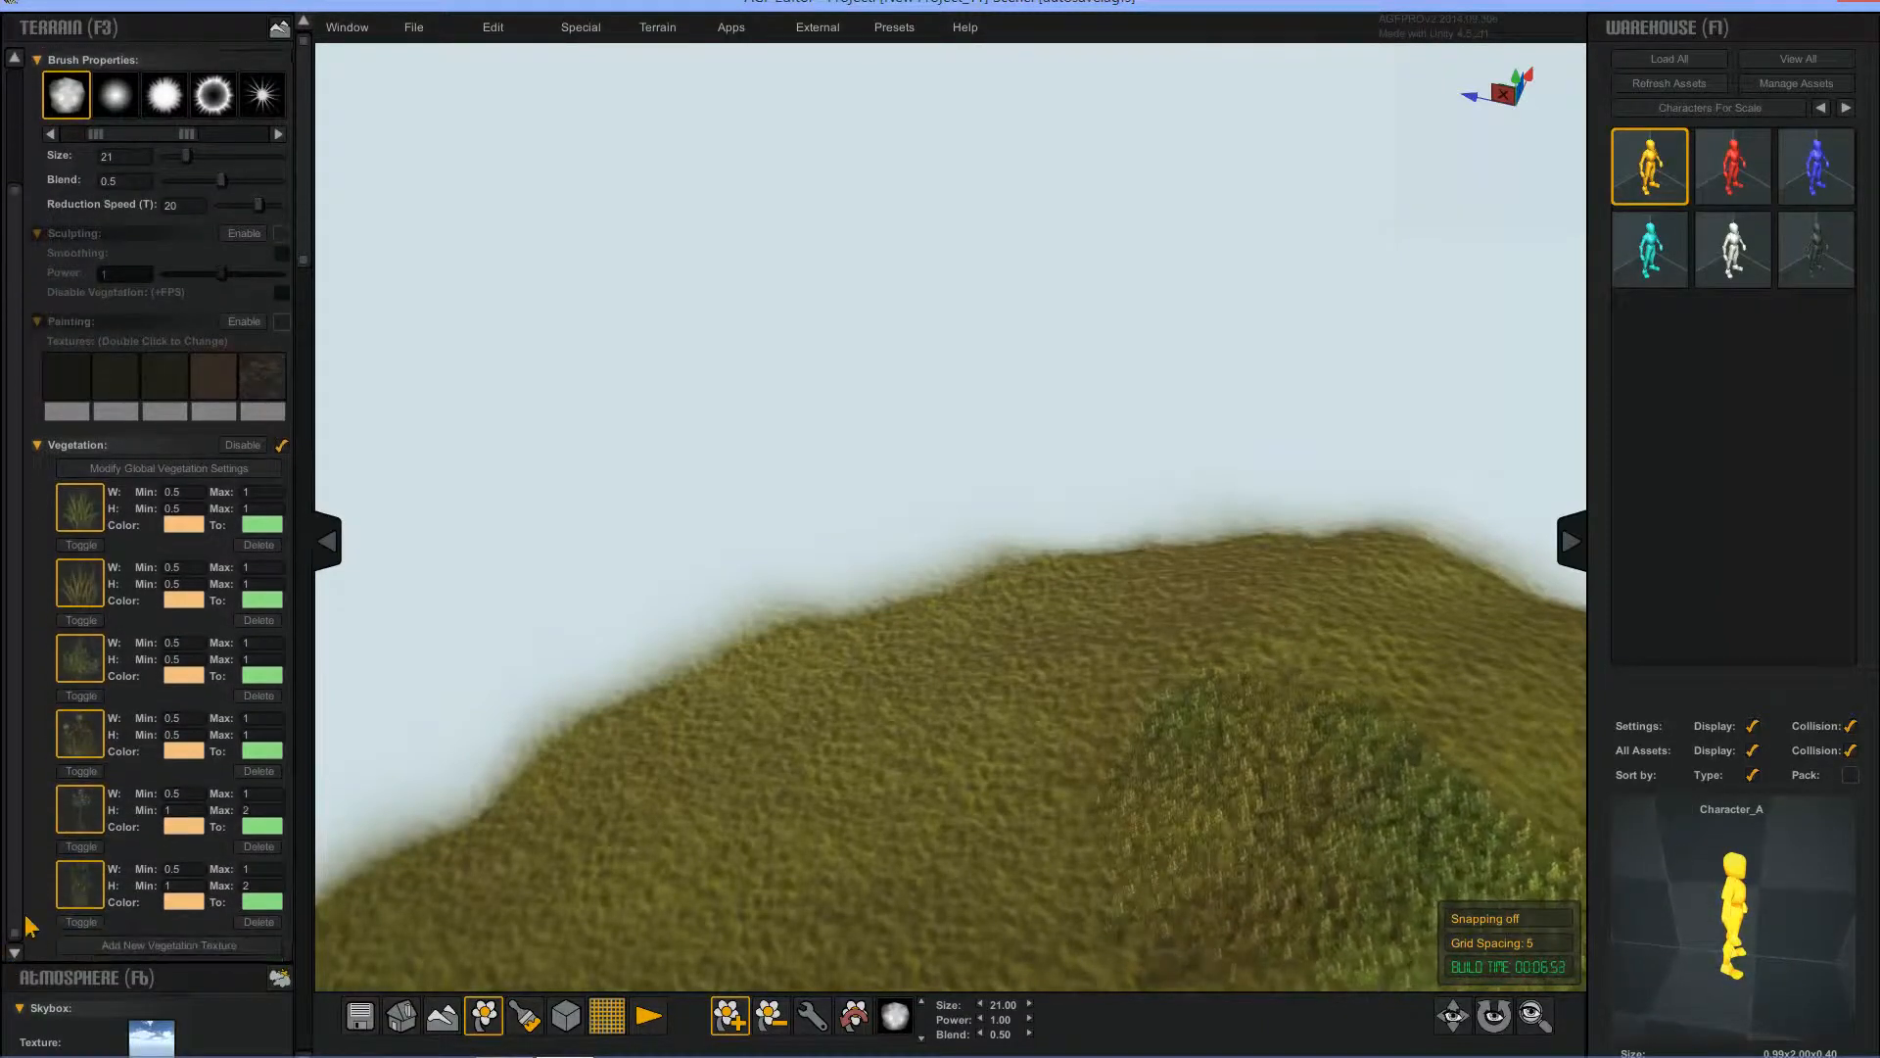
pyautogui.click(78, 886)
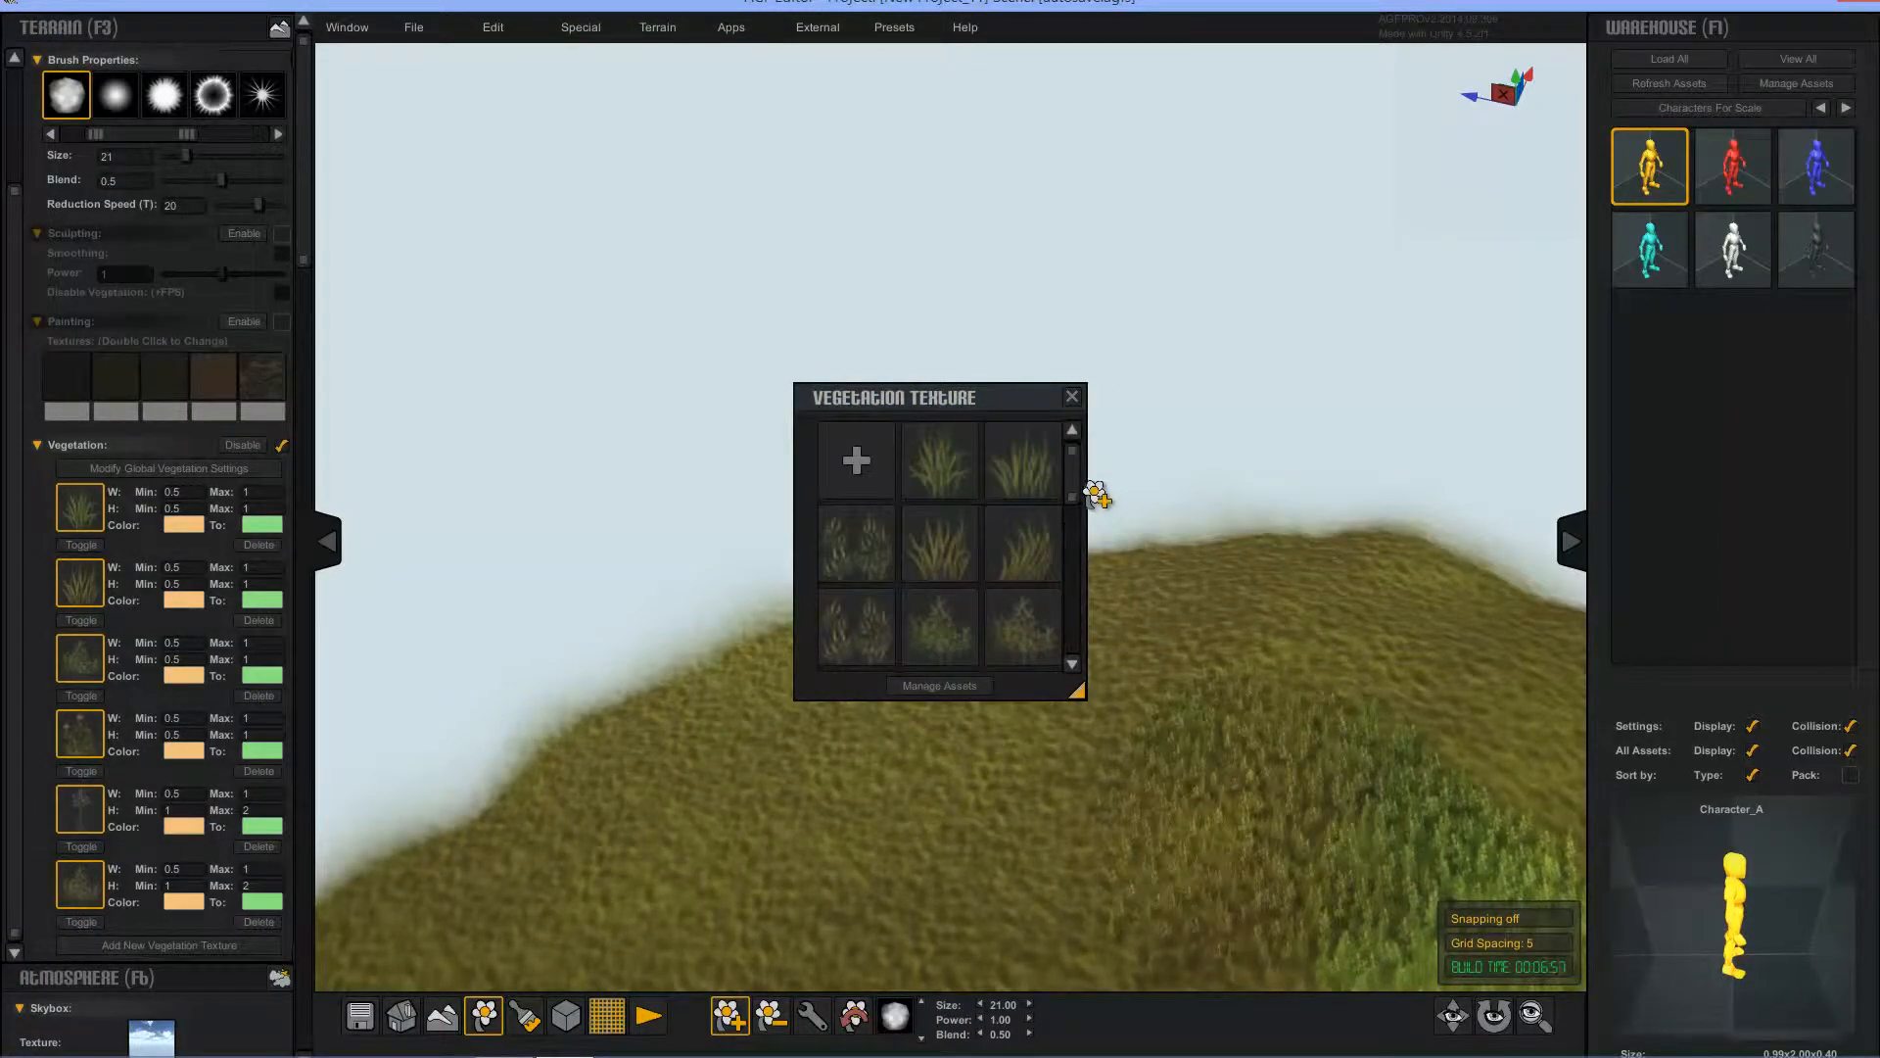
pyautogui.scroll(-5, 1071, 563)
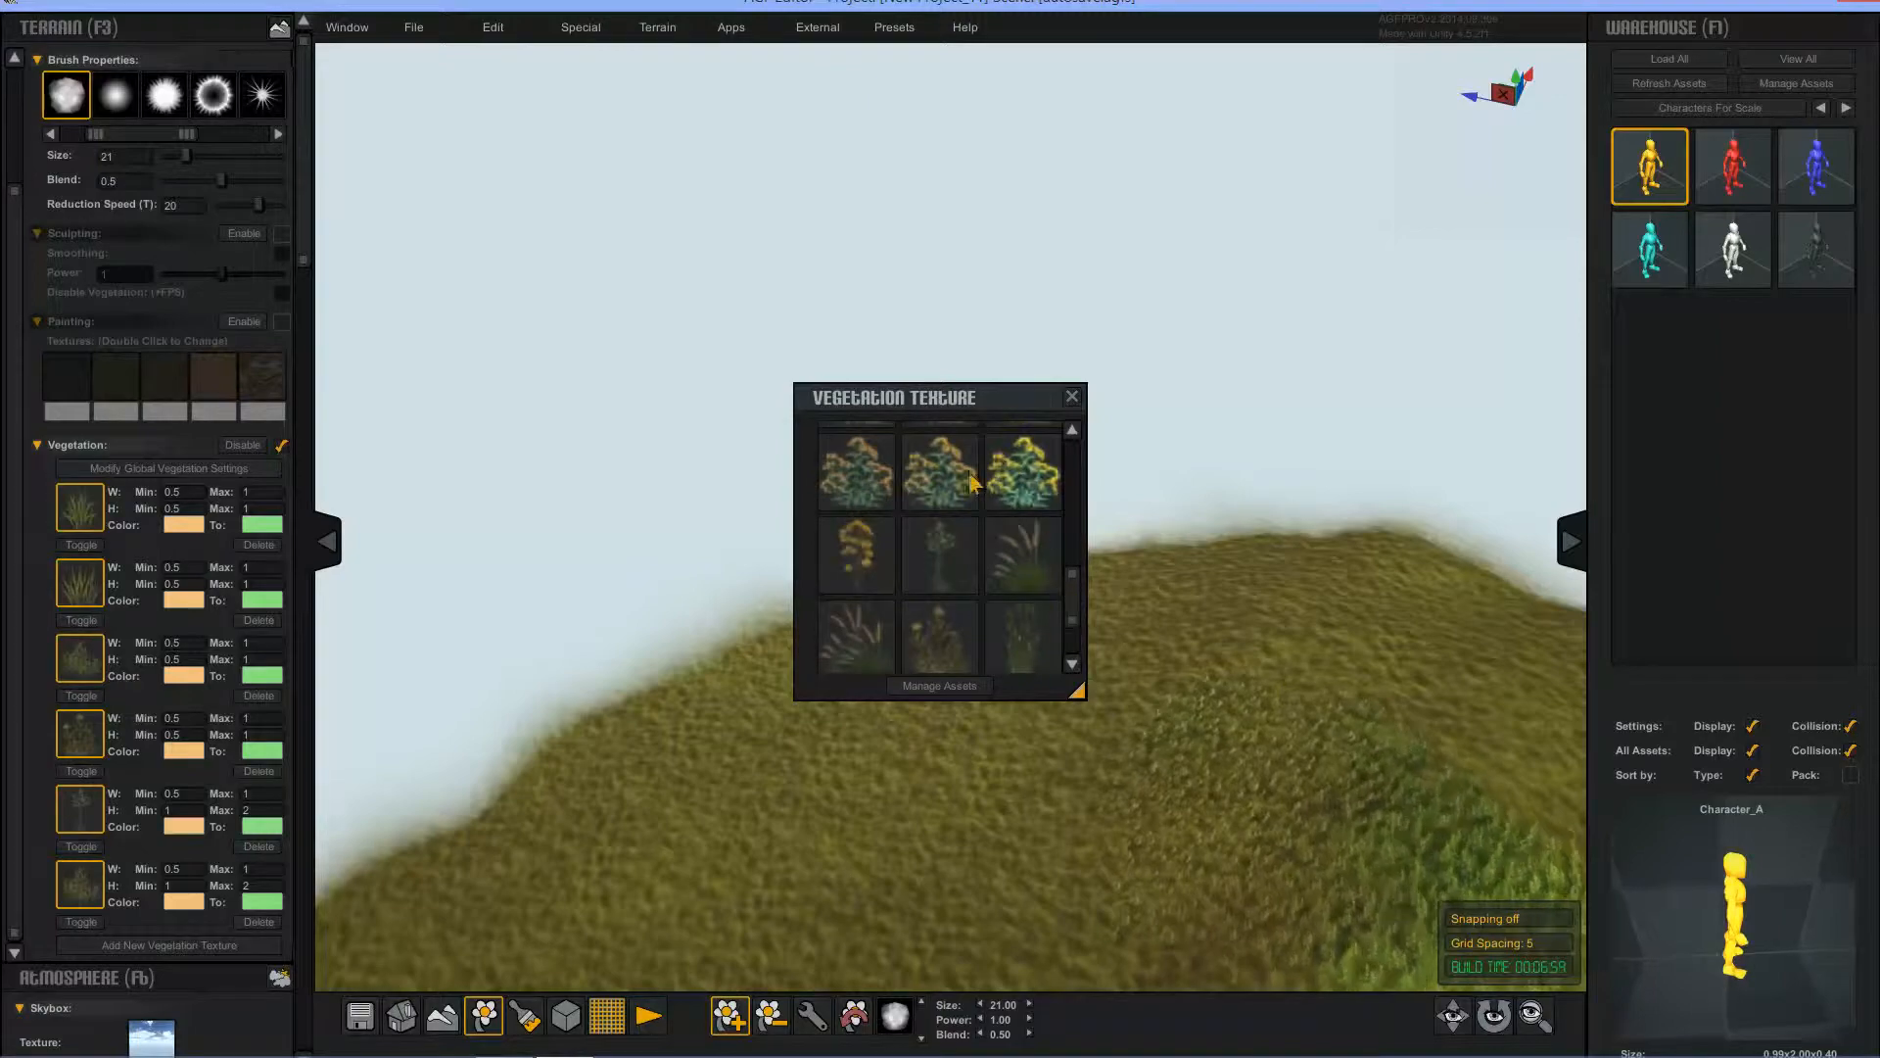
pyautogui.click(1073, 398)
# Plant the updated vegetation mix over the hillside and around the rocky mound, enlarging the brush to size 31.
pyautogui.moveTo(852, 768)
pyautogui.mouseDown()
pyautogui.moveTo(894, 790)
pyautogui.moveTo(984, 777)
pyautogui.mouseUp()
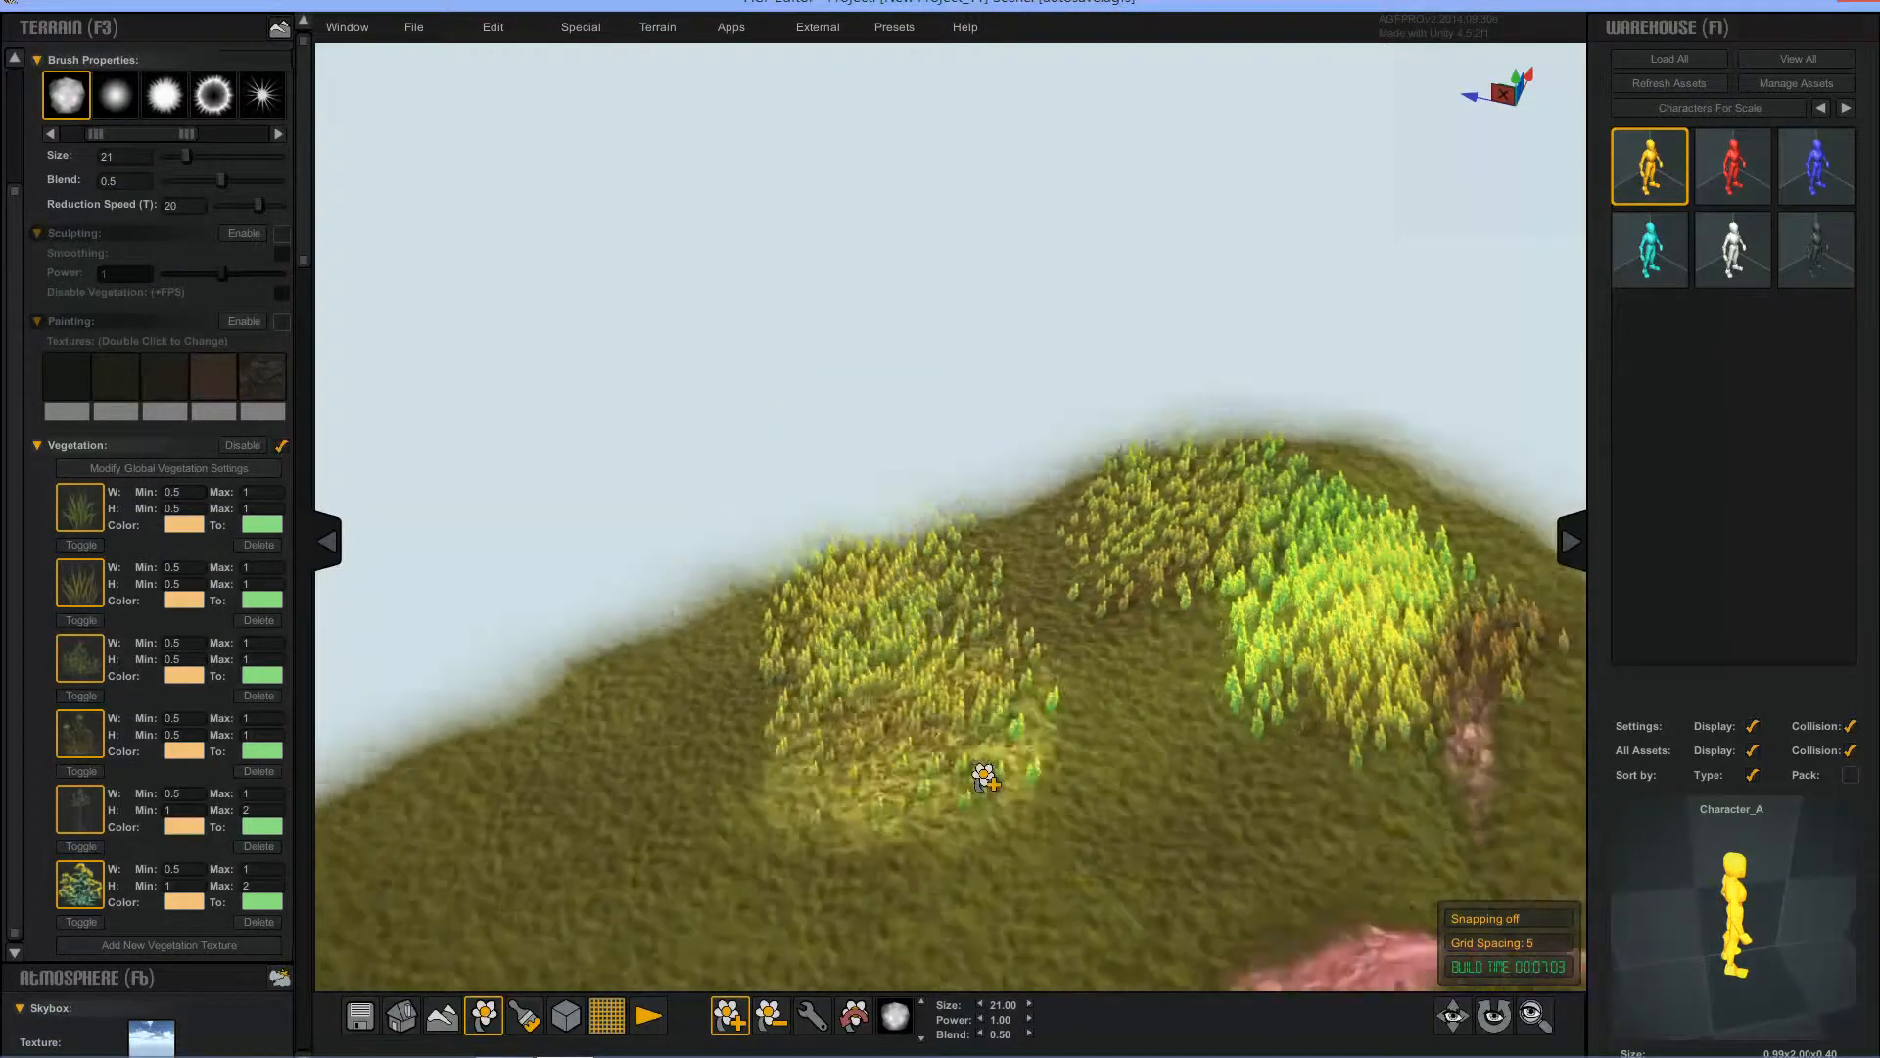
pyautogui.scroll(5, 1099, 726)
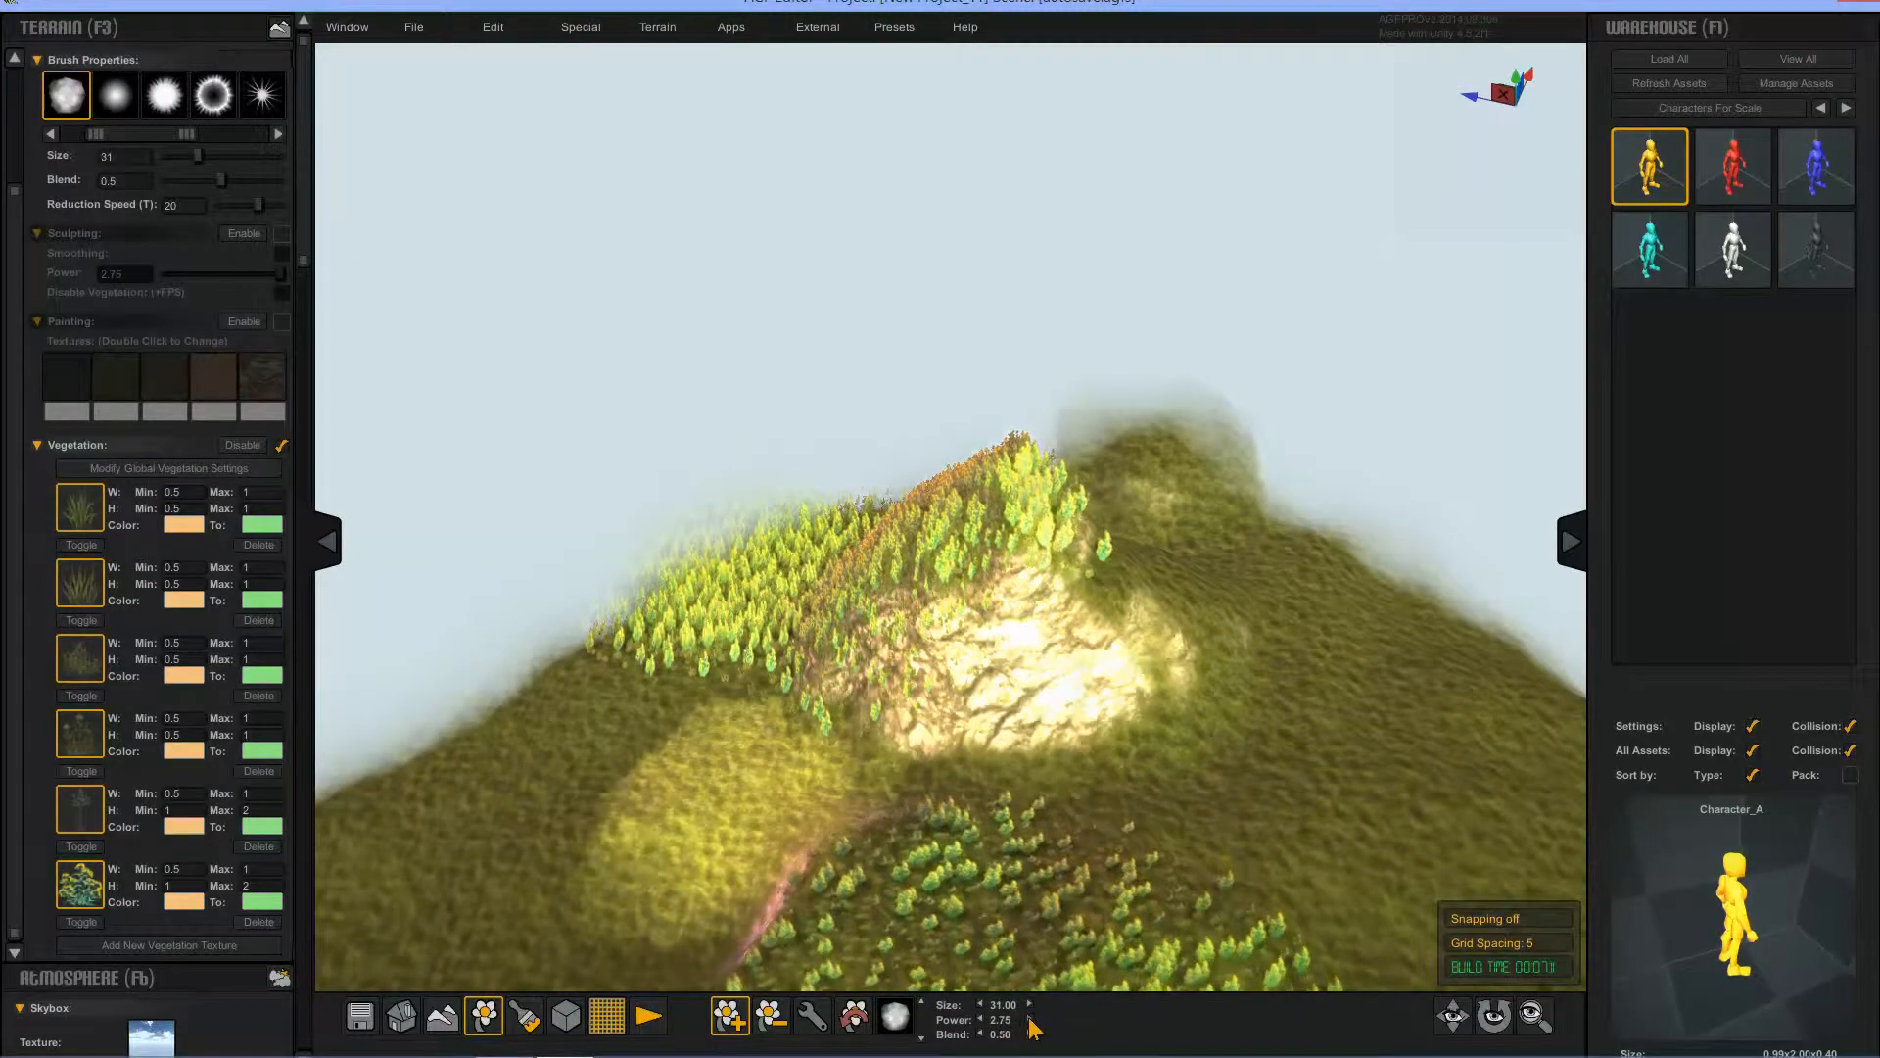
pyautogui.moveTo(1241, 775)
pyautogui.mouseDown()
pyautogui.moveTo(1259, 757)
pyautogui.moveTo(538, 806)
pyautogui.moveTo(748, 868)
pyautogui.moveTo(1058, 886)
pyautogui.moveTo(725, 783)
pyautogui.moveTo(621, 836)
pyautogui.mouseUp()
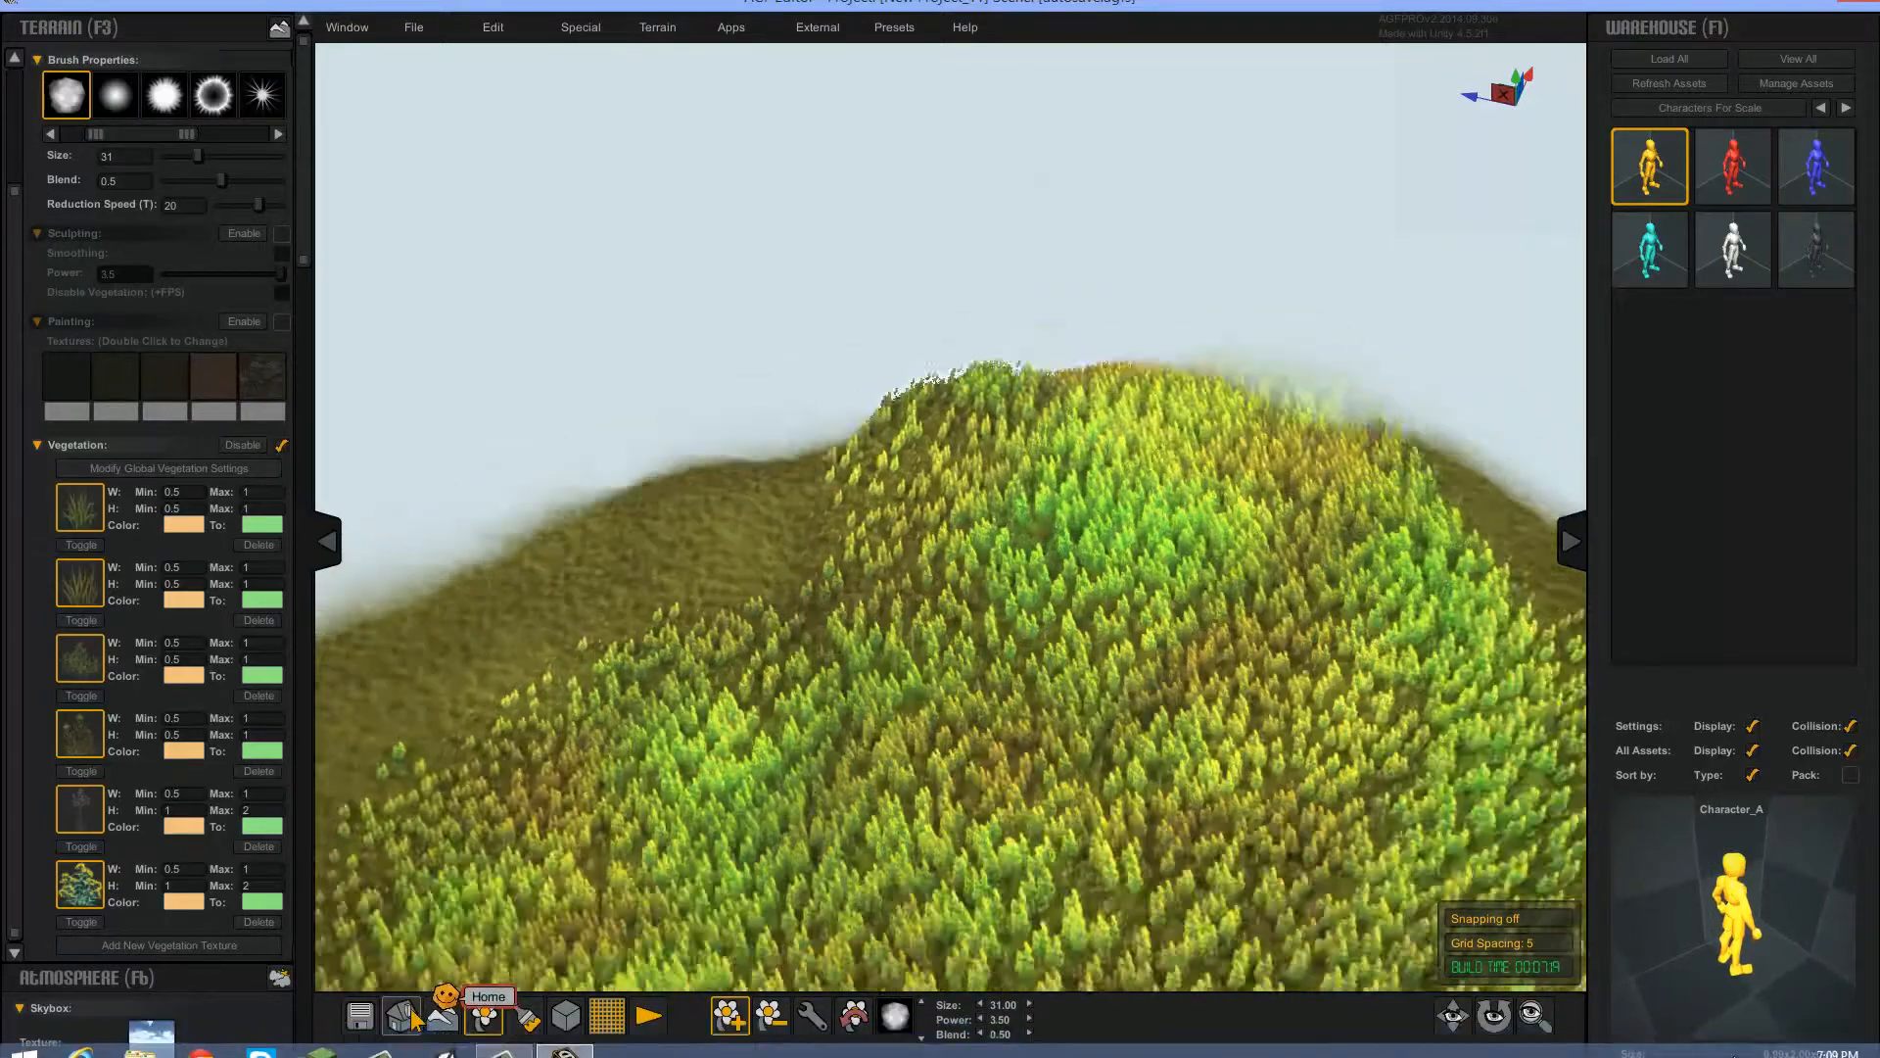
# Reset the camera to its home position and examine the tall pink rock column up close.
pyautogui.click(412, 1019)
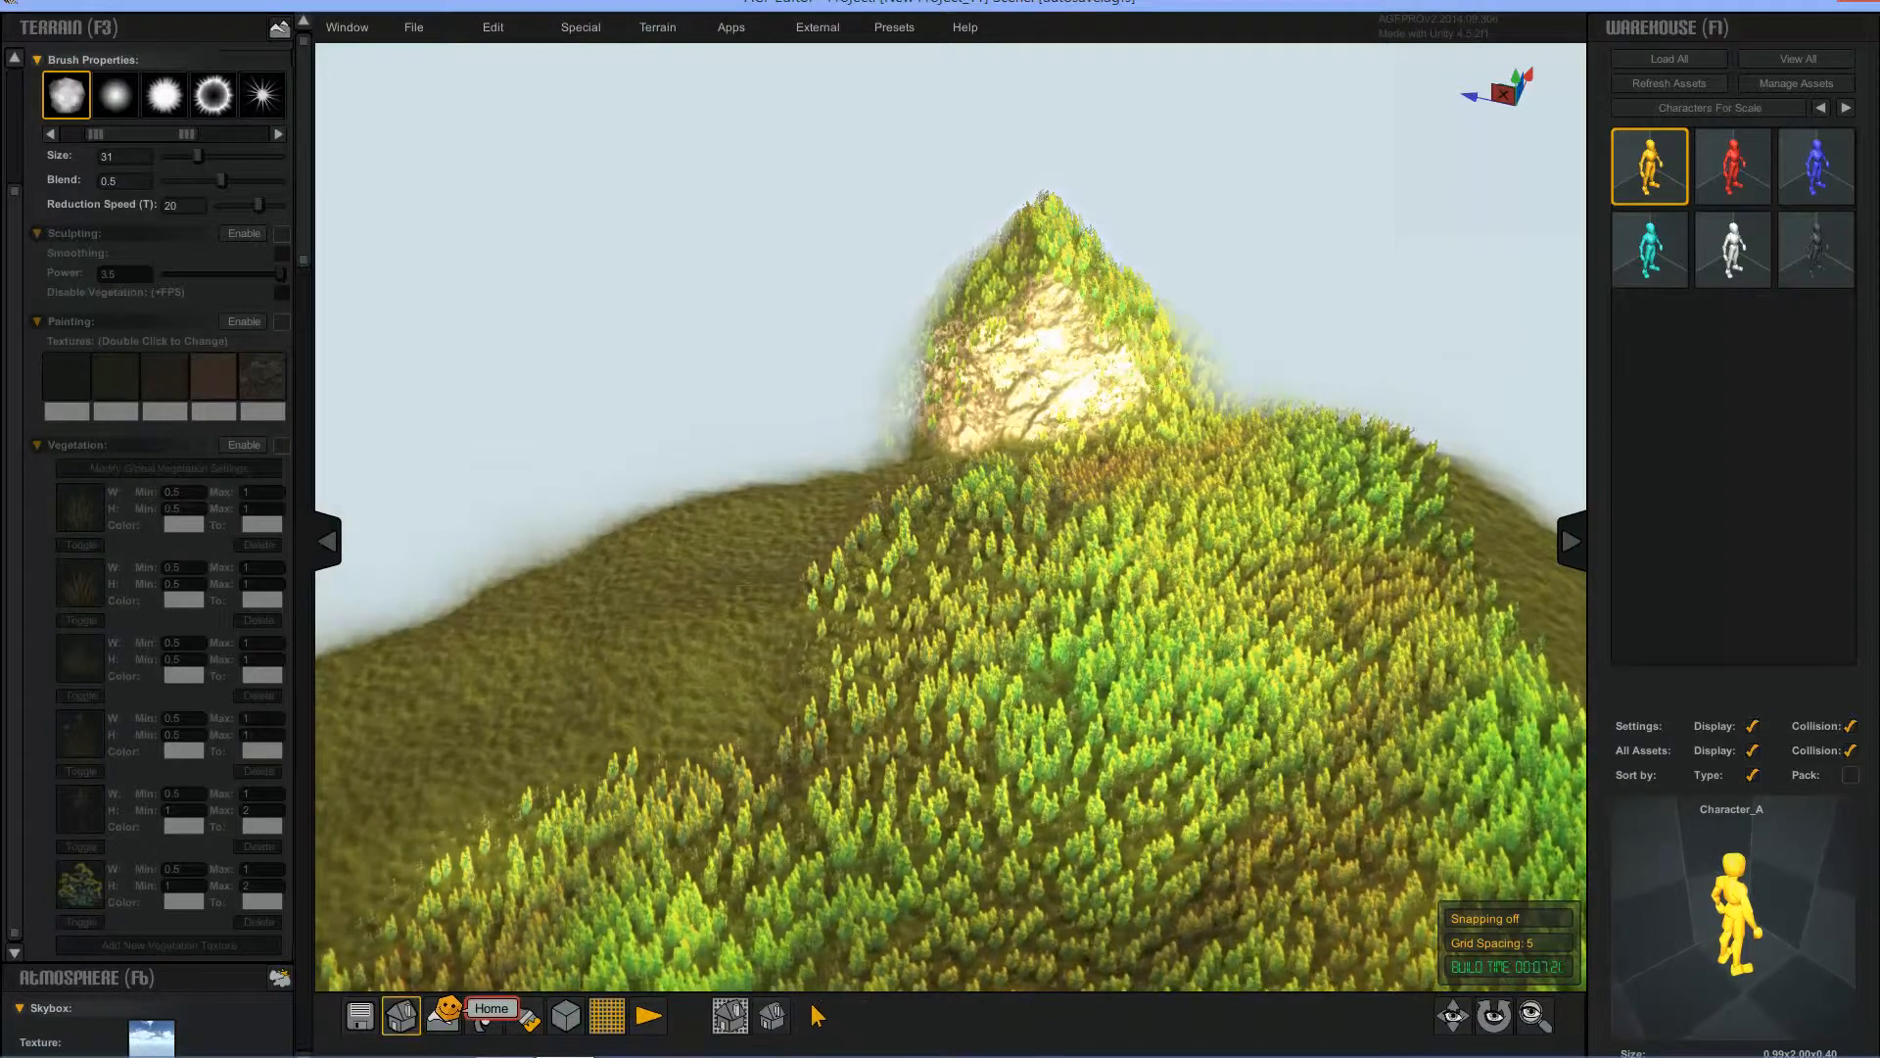
pyautogui.click(774, 1019)
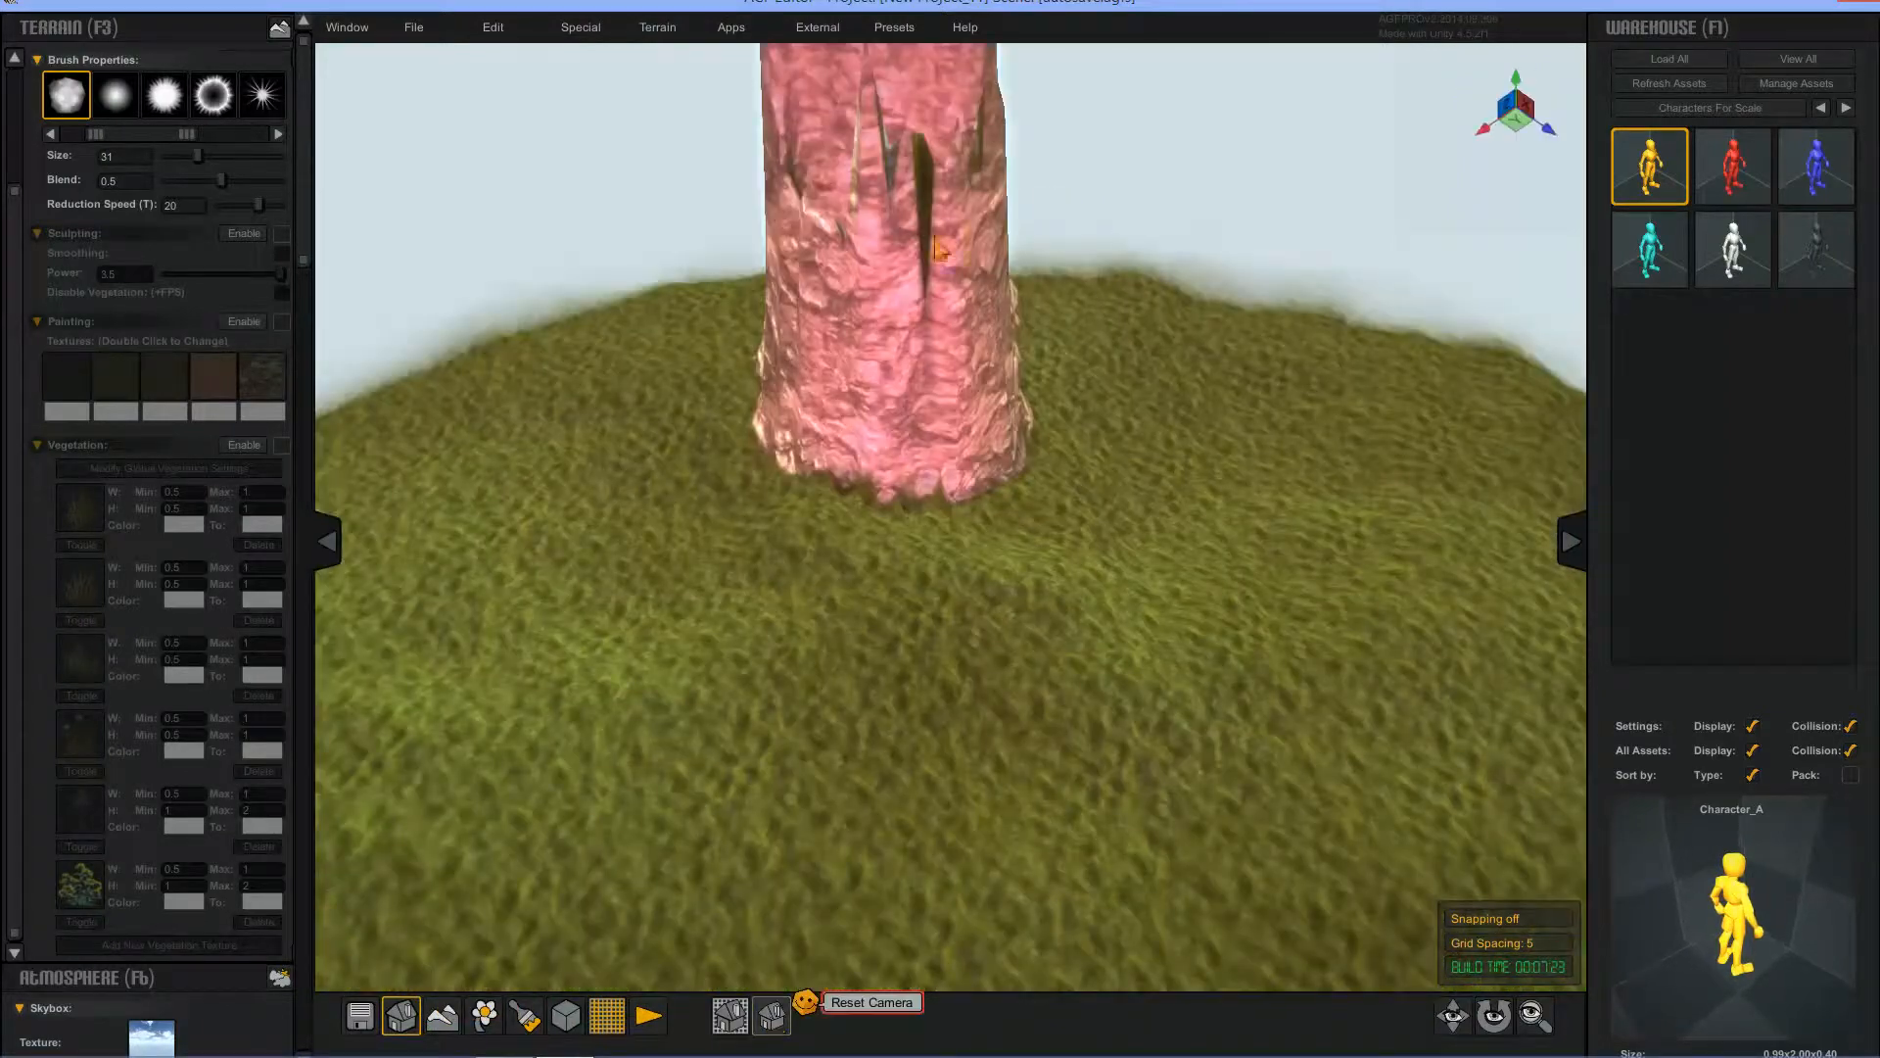
pyautogui.scroll(5, 931, 213)
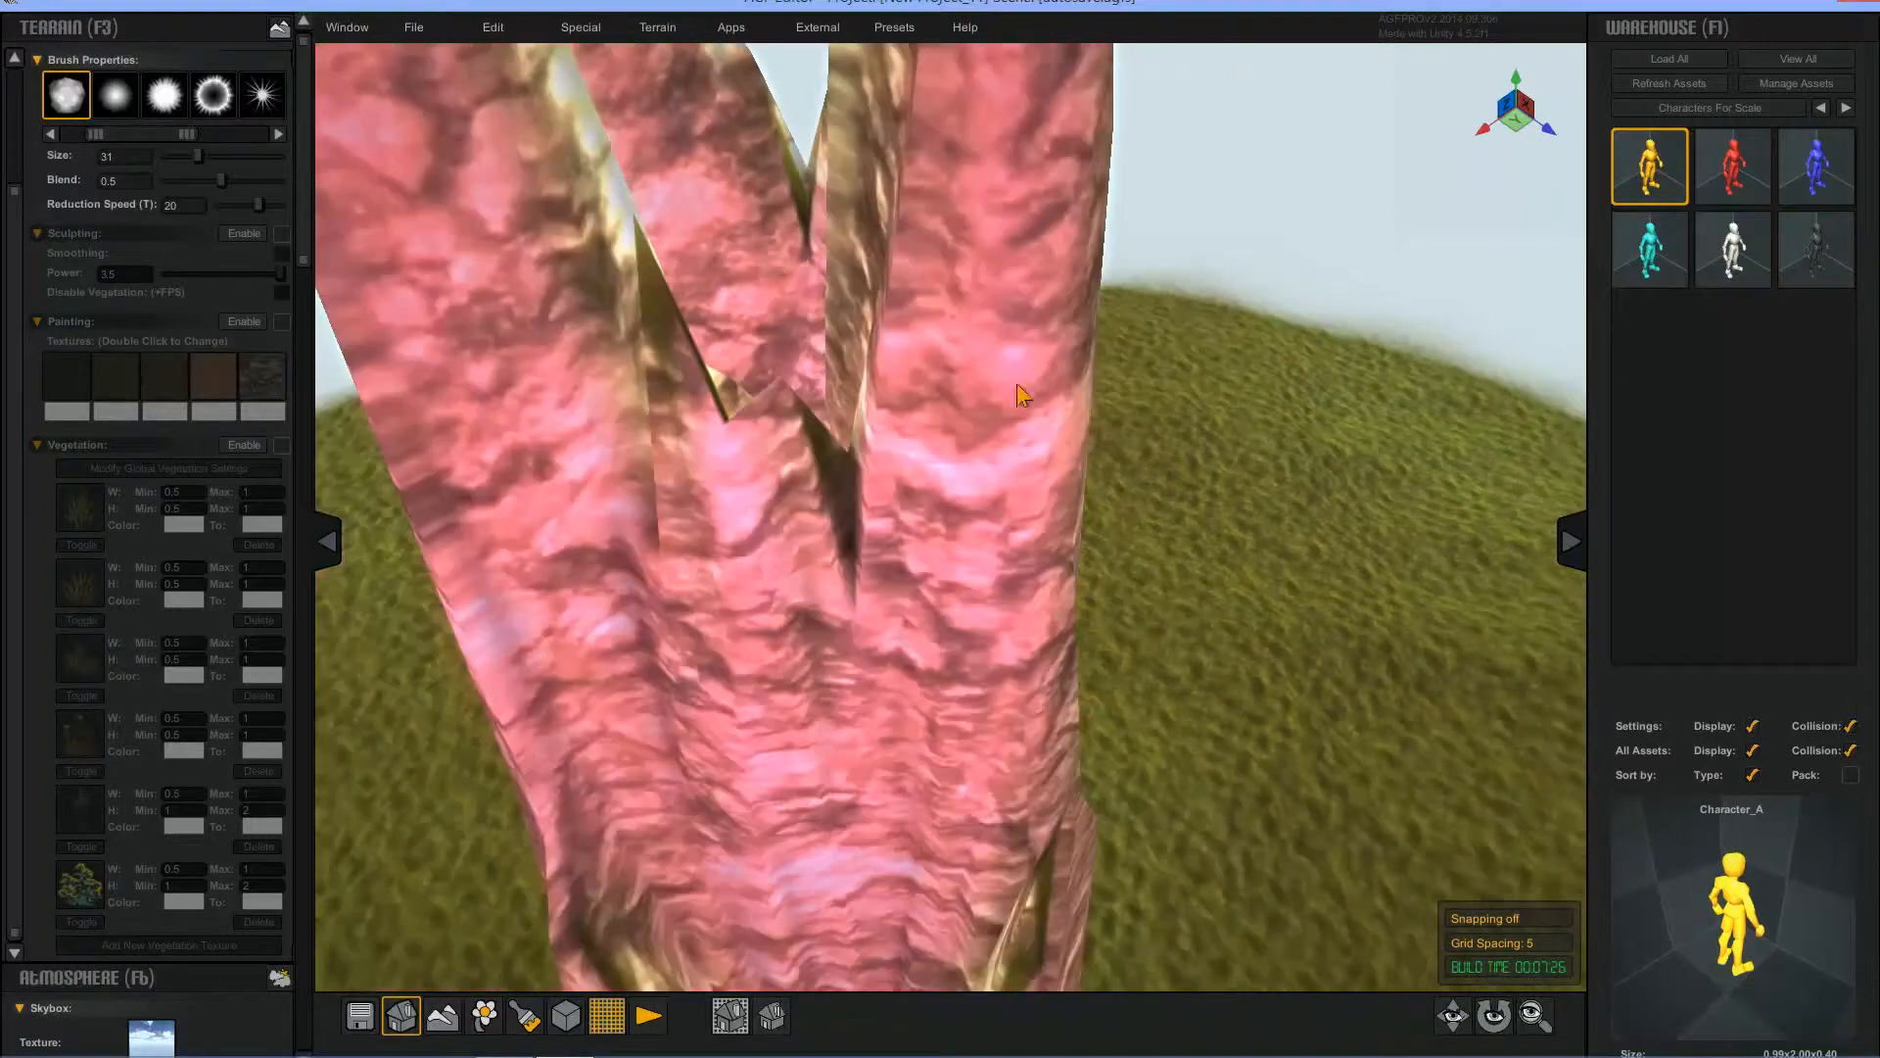
pyautogui.scroll(-3, 1019, 399)
pyautogui.rightClick(942, 509)
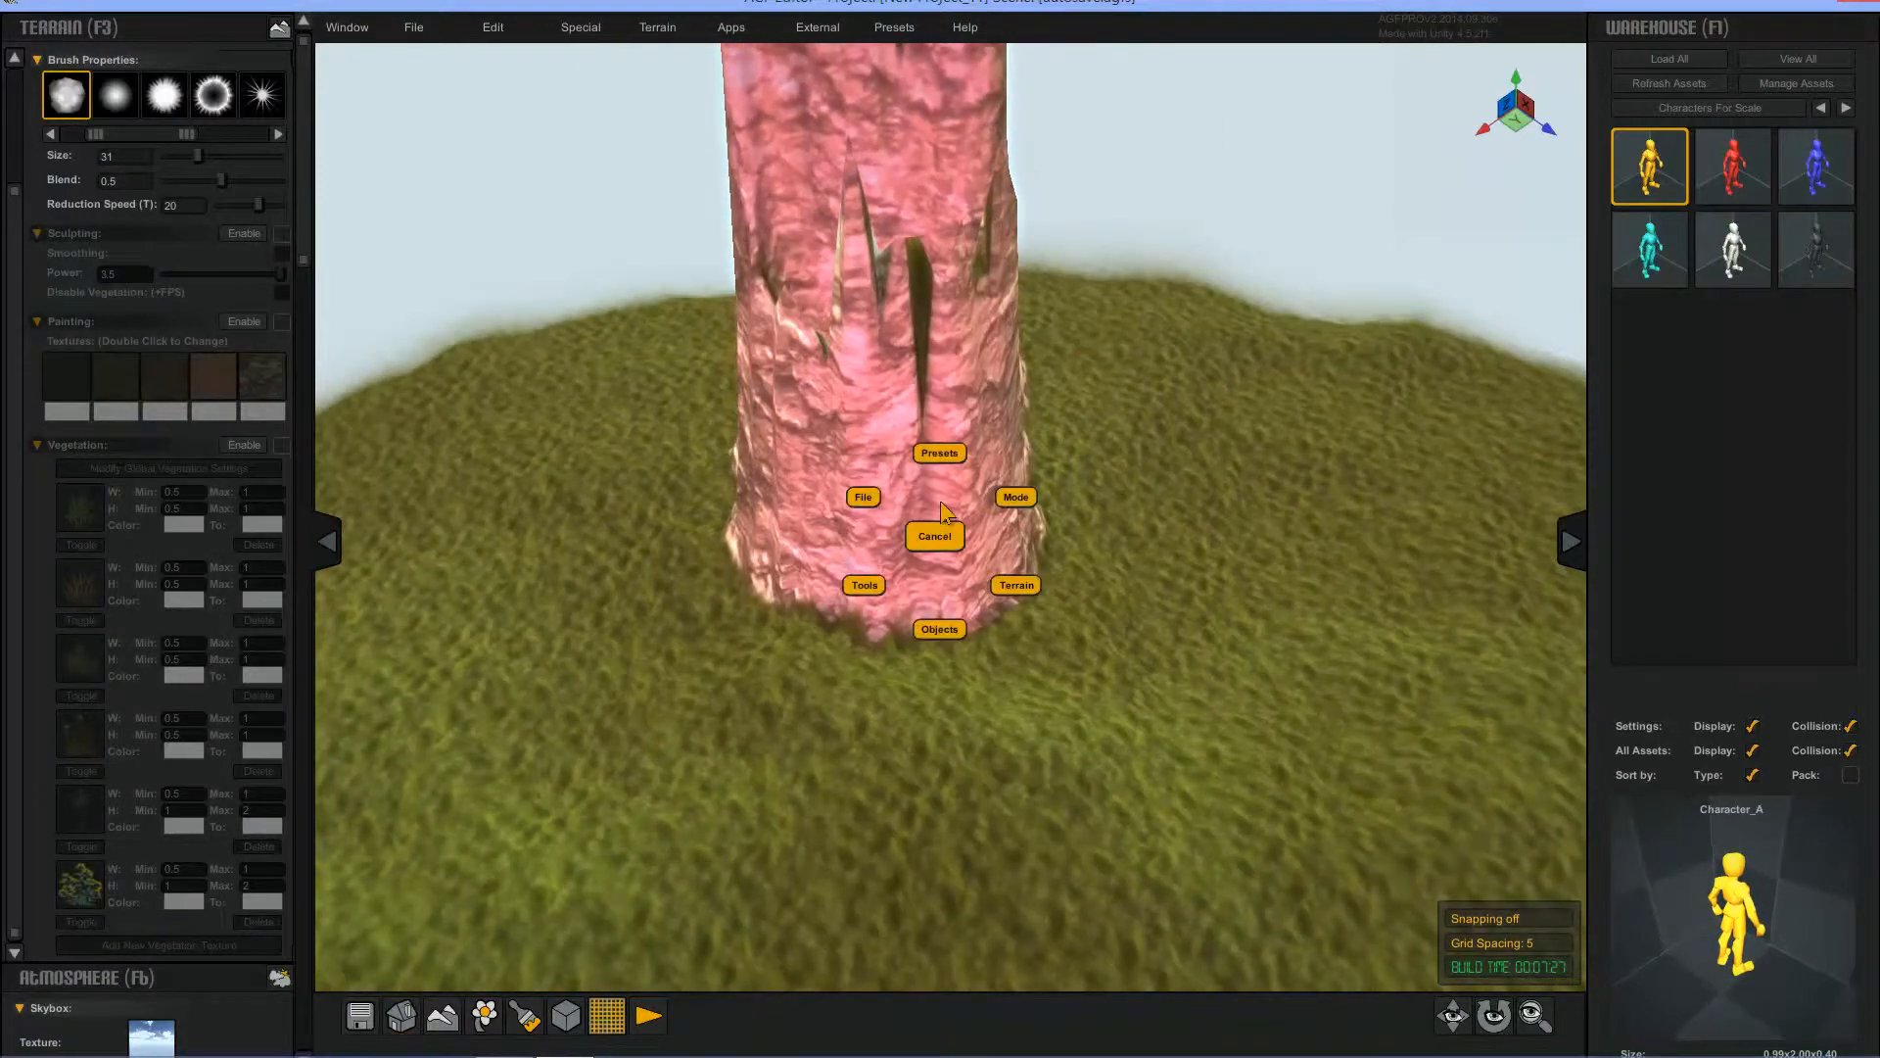
pyautogui.scroll(6, 940, 501)
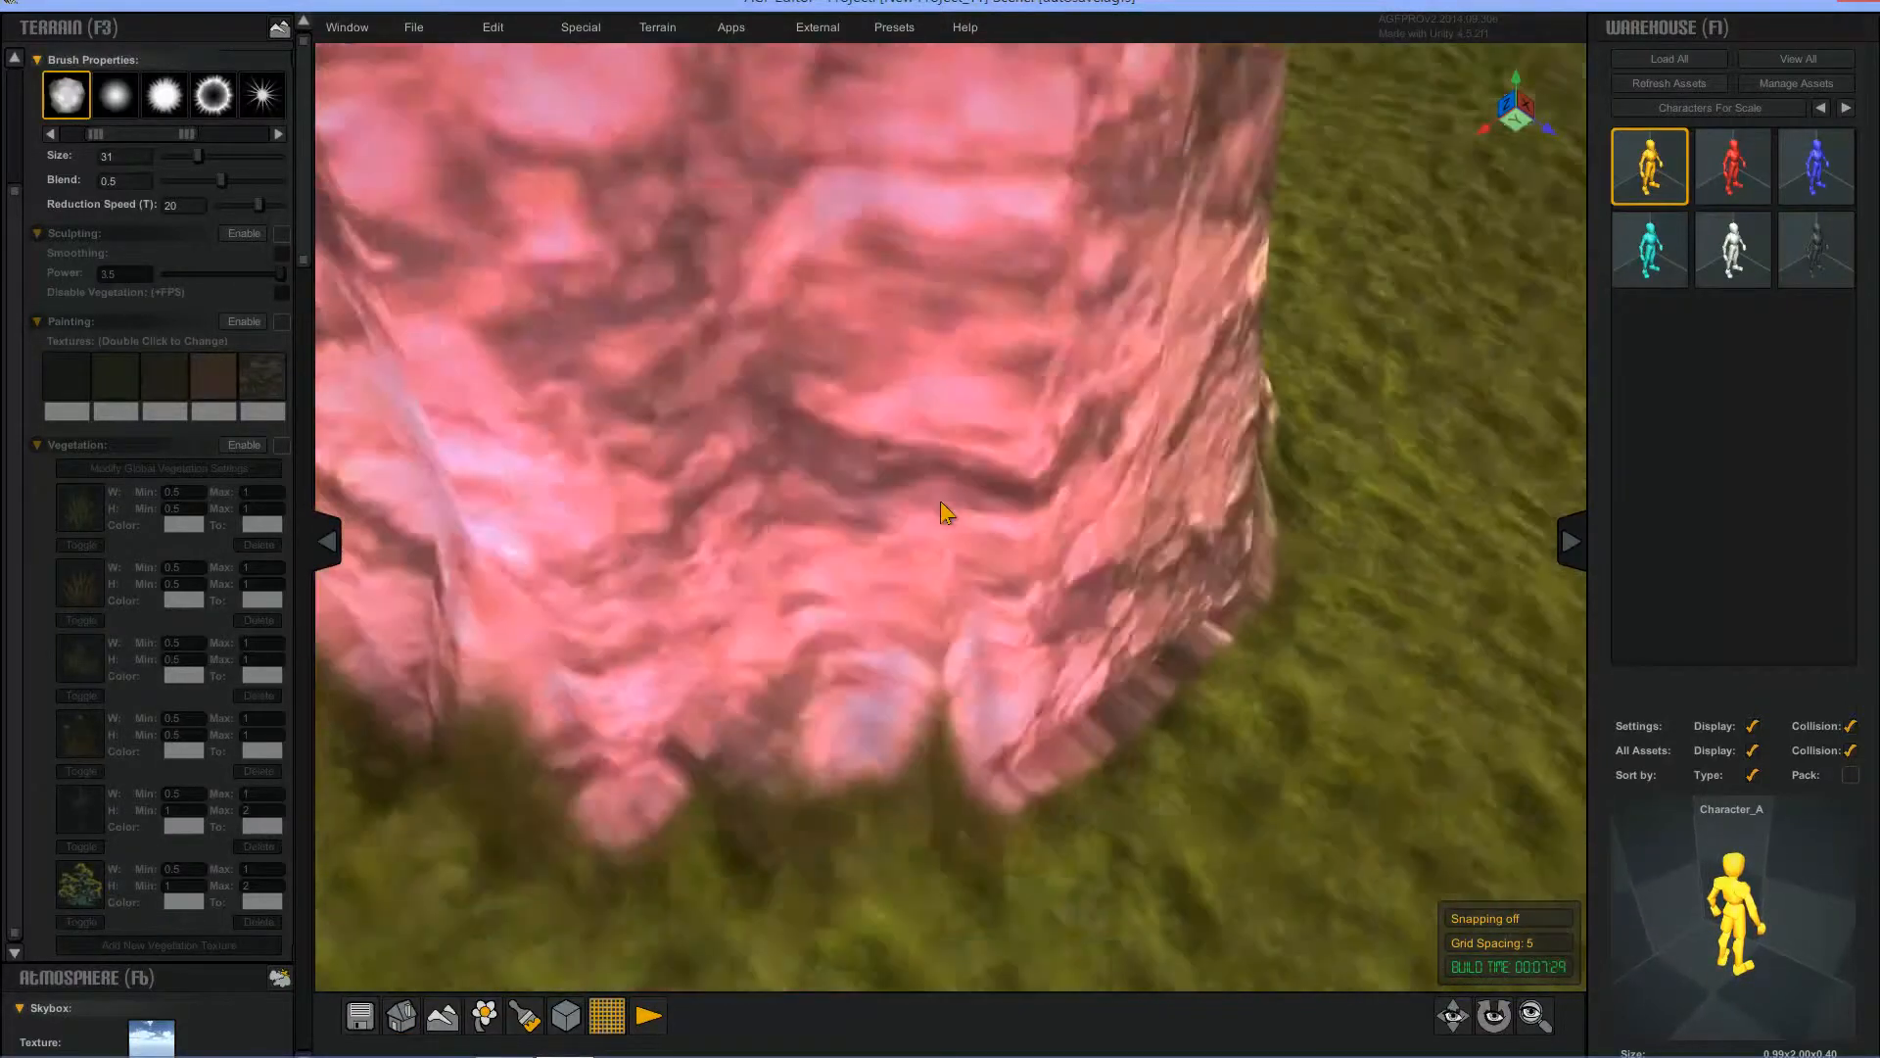
pyautogui.scroll(-8, 940, 511)
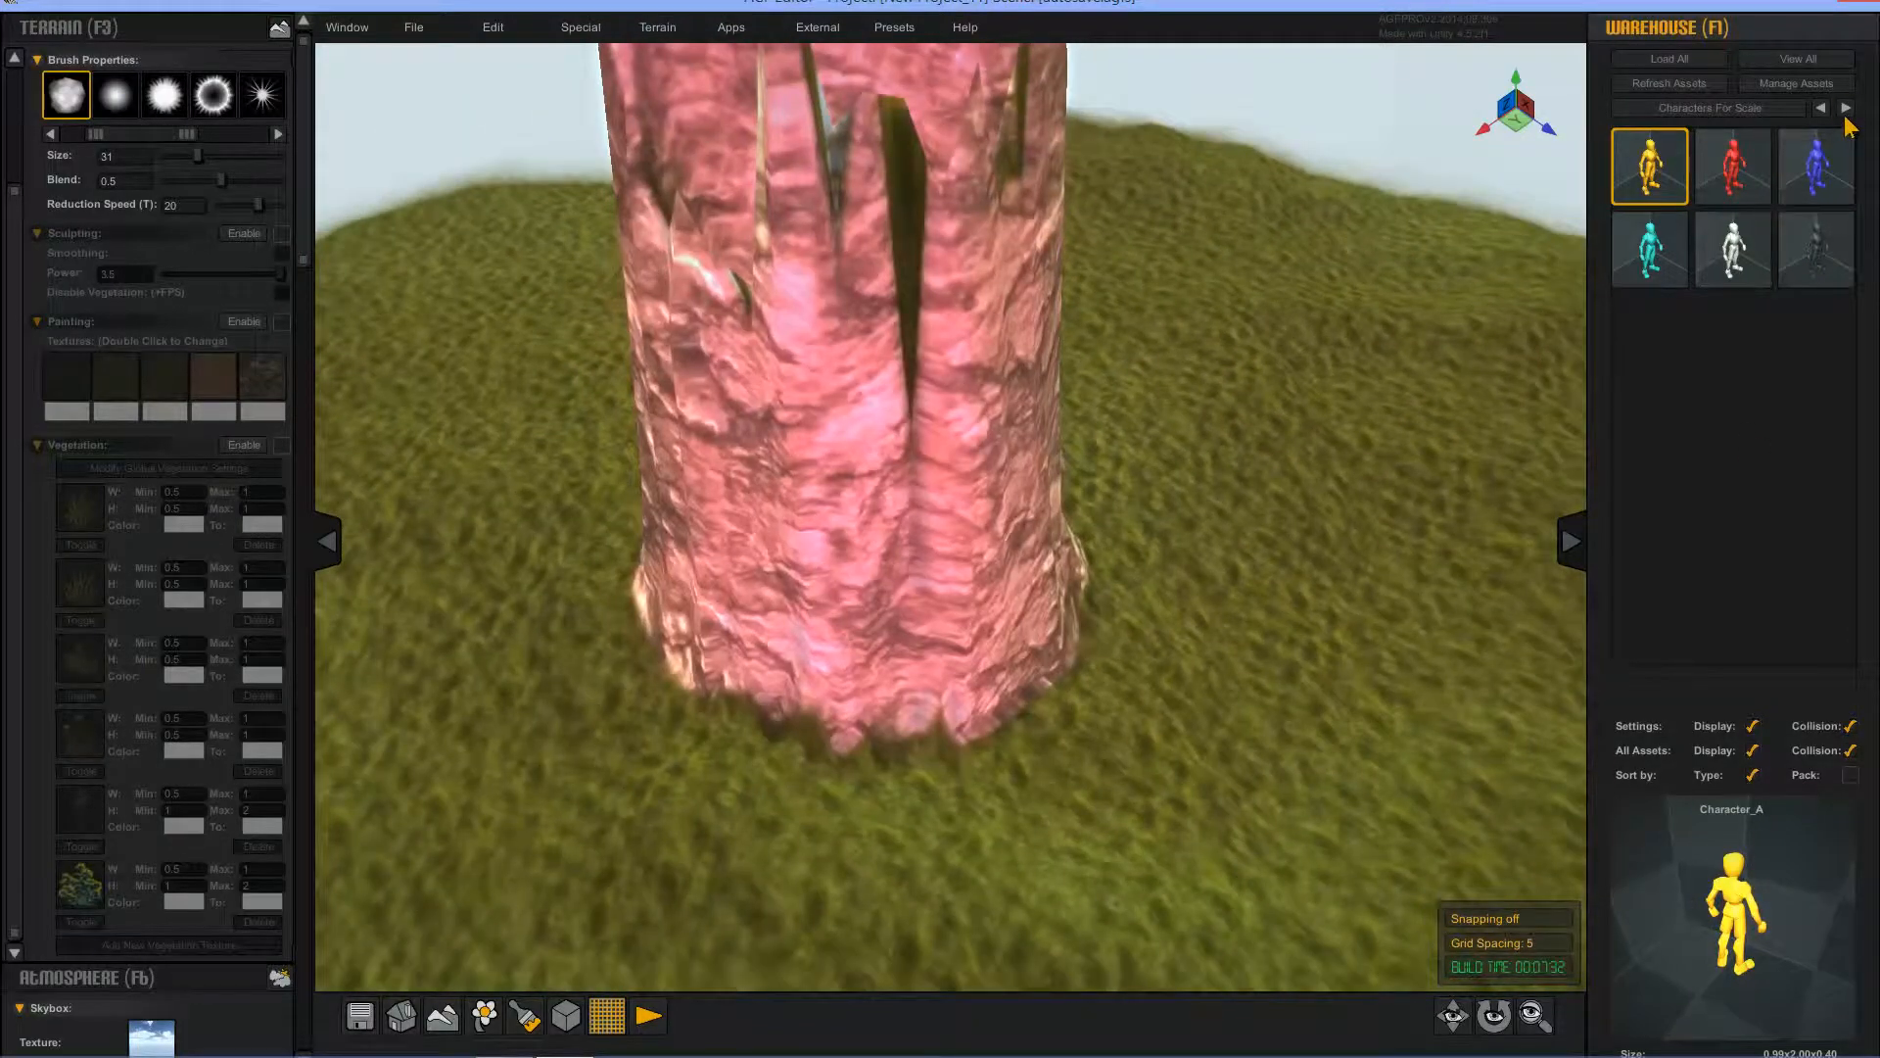
# Show the Default asset category and place two Cylinder_04 pieces on the grass beside the rock column.
pyautogui.click(1845, 107)
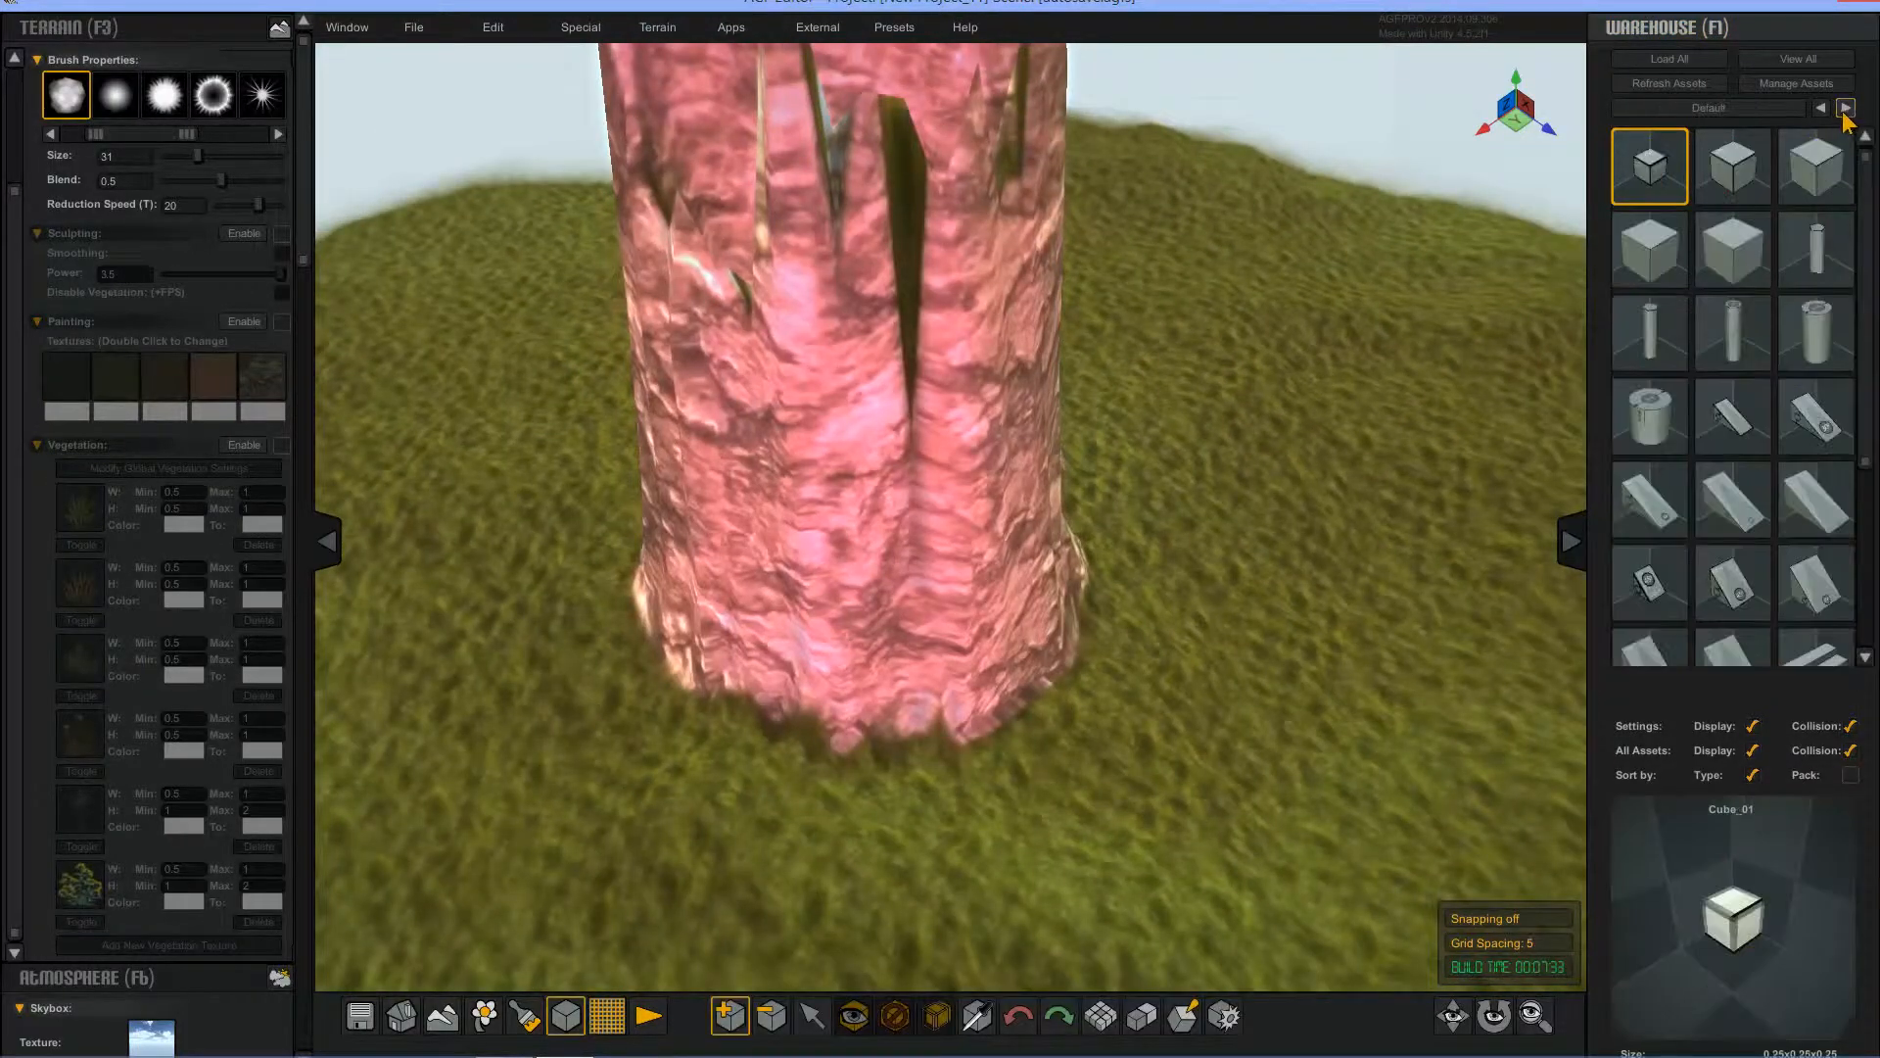
pyautogui.moveTo(826, 436); pyautogui.dragTo(860, 402, button='right')
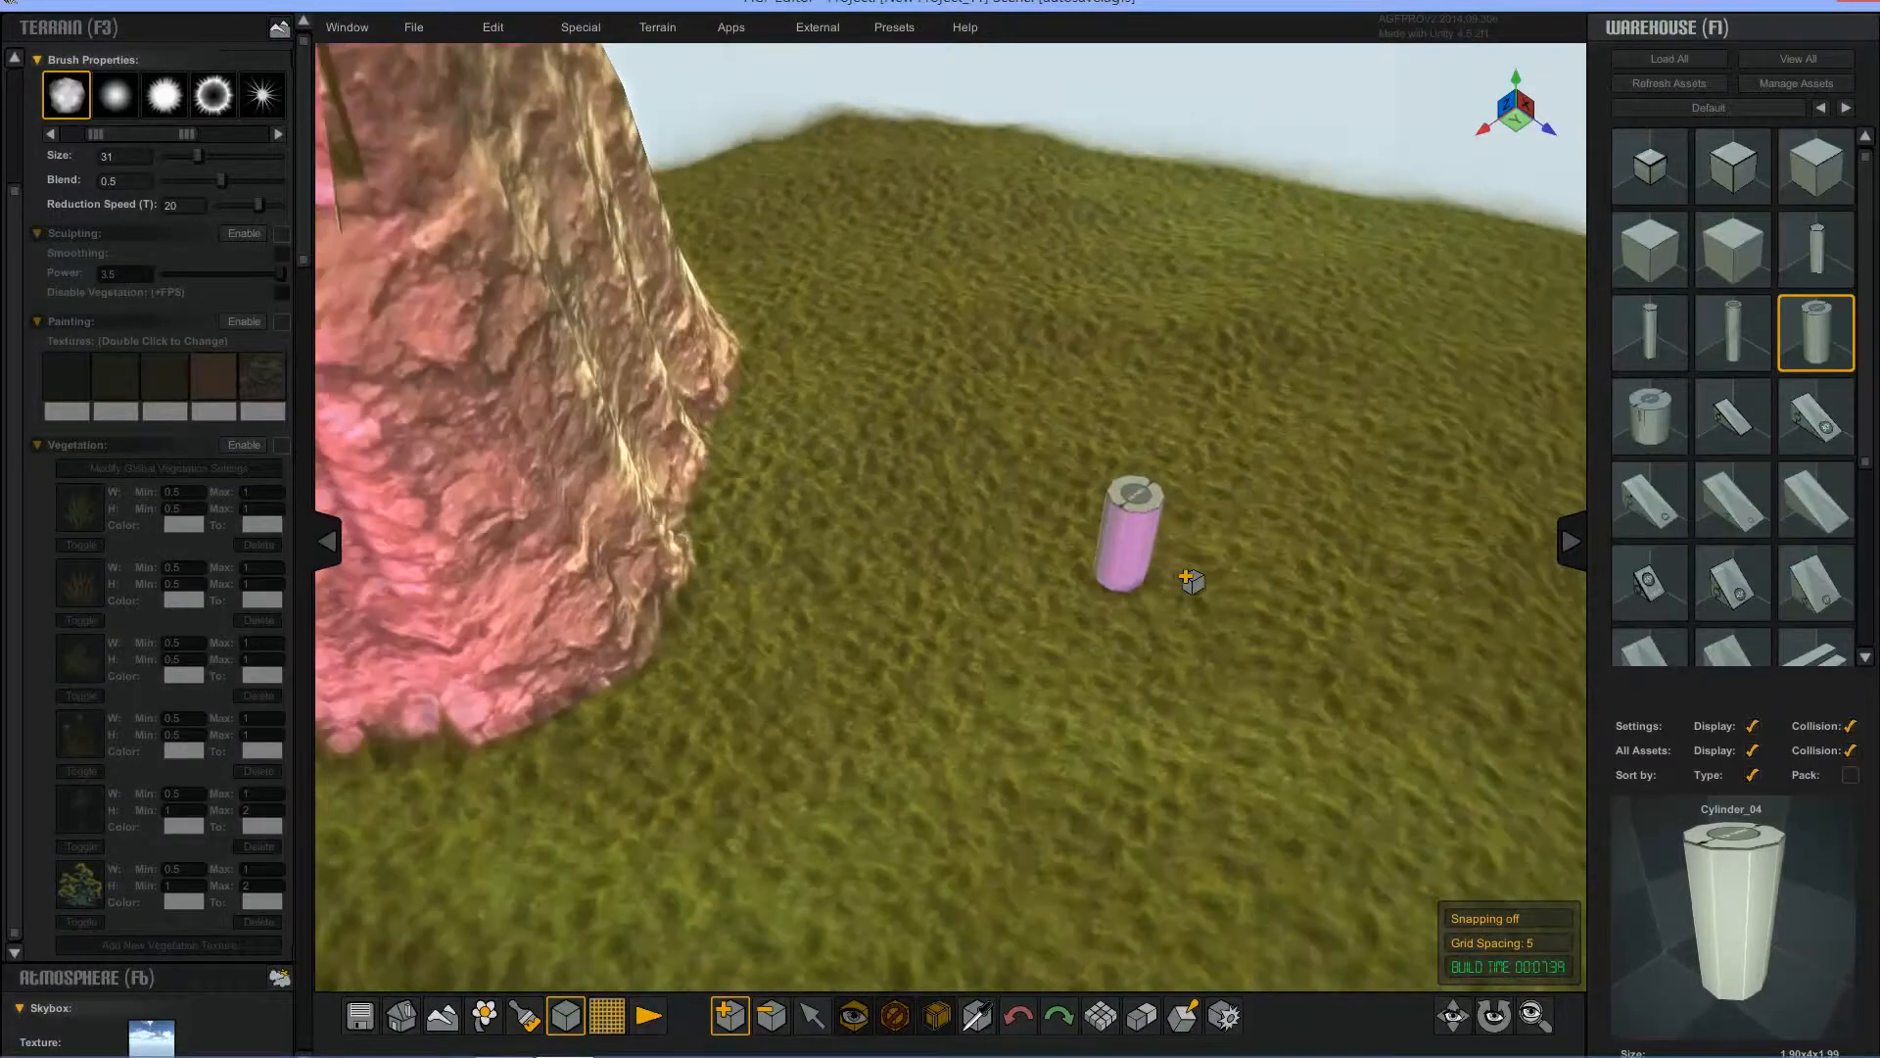
pyautogui.click(1190, 583)
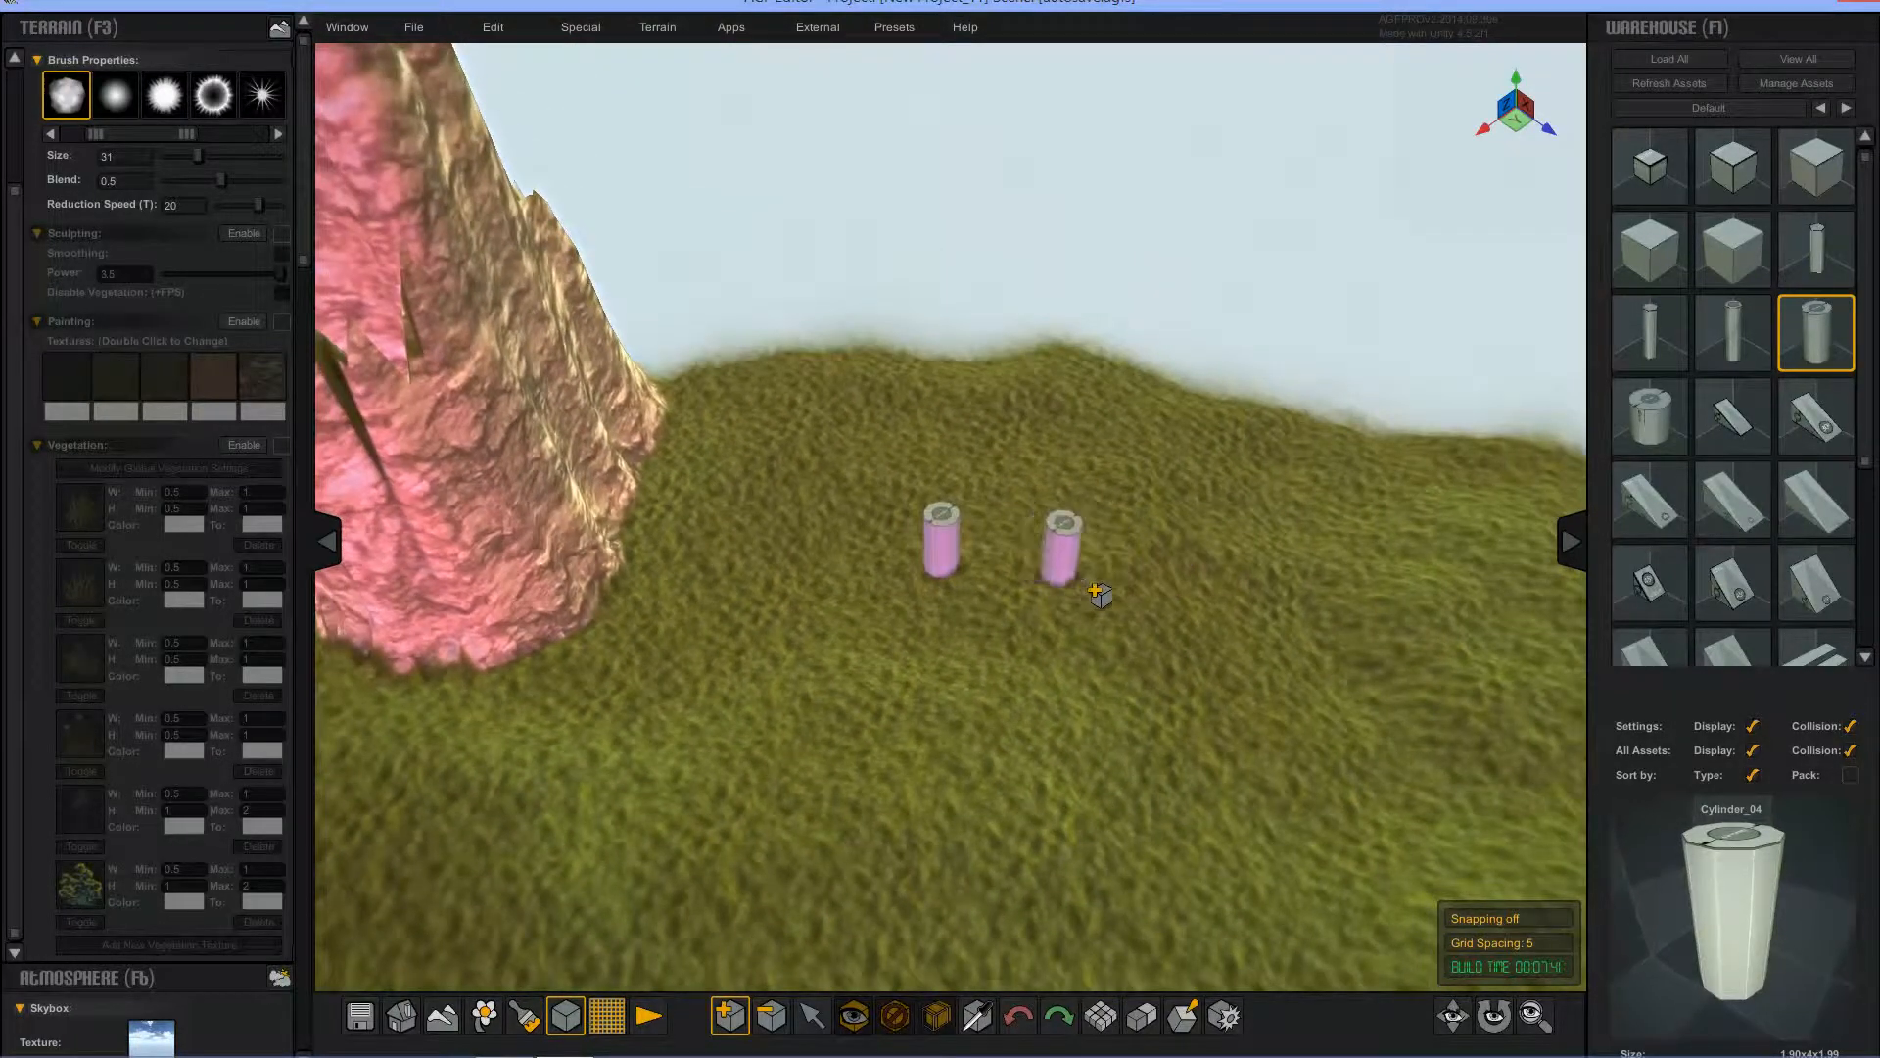
pyautogui.press('d')
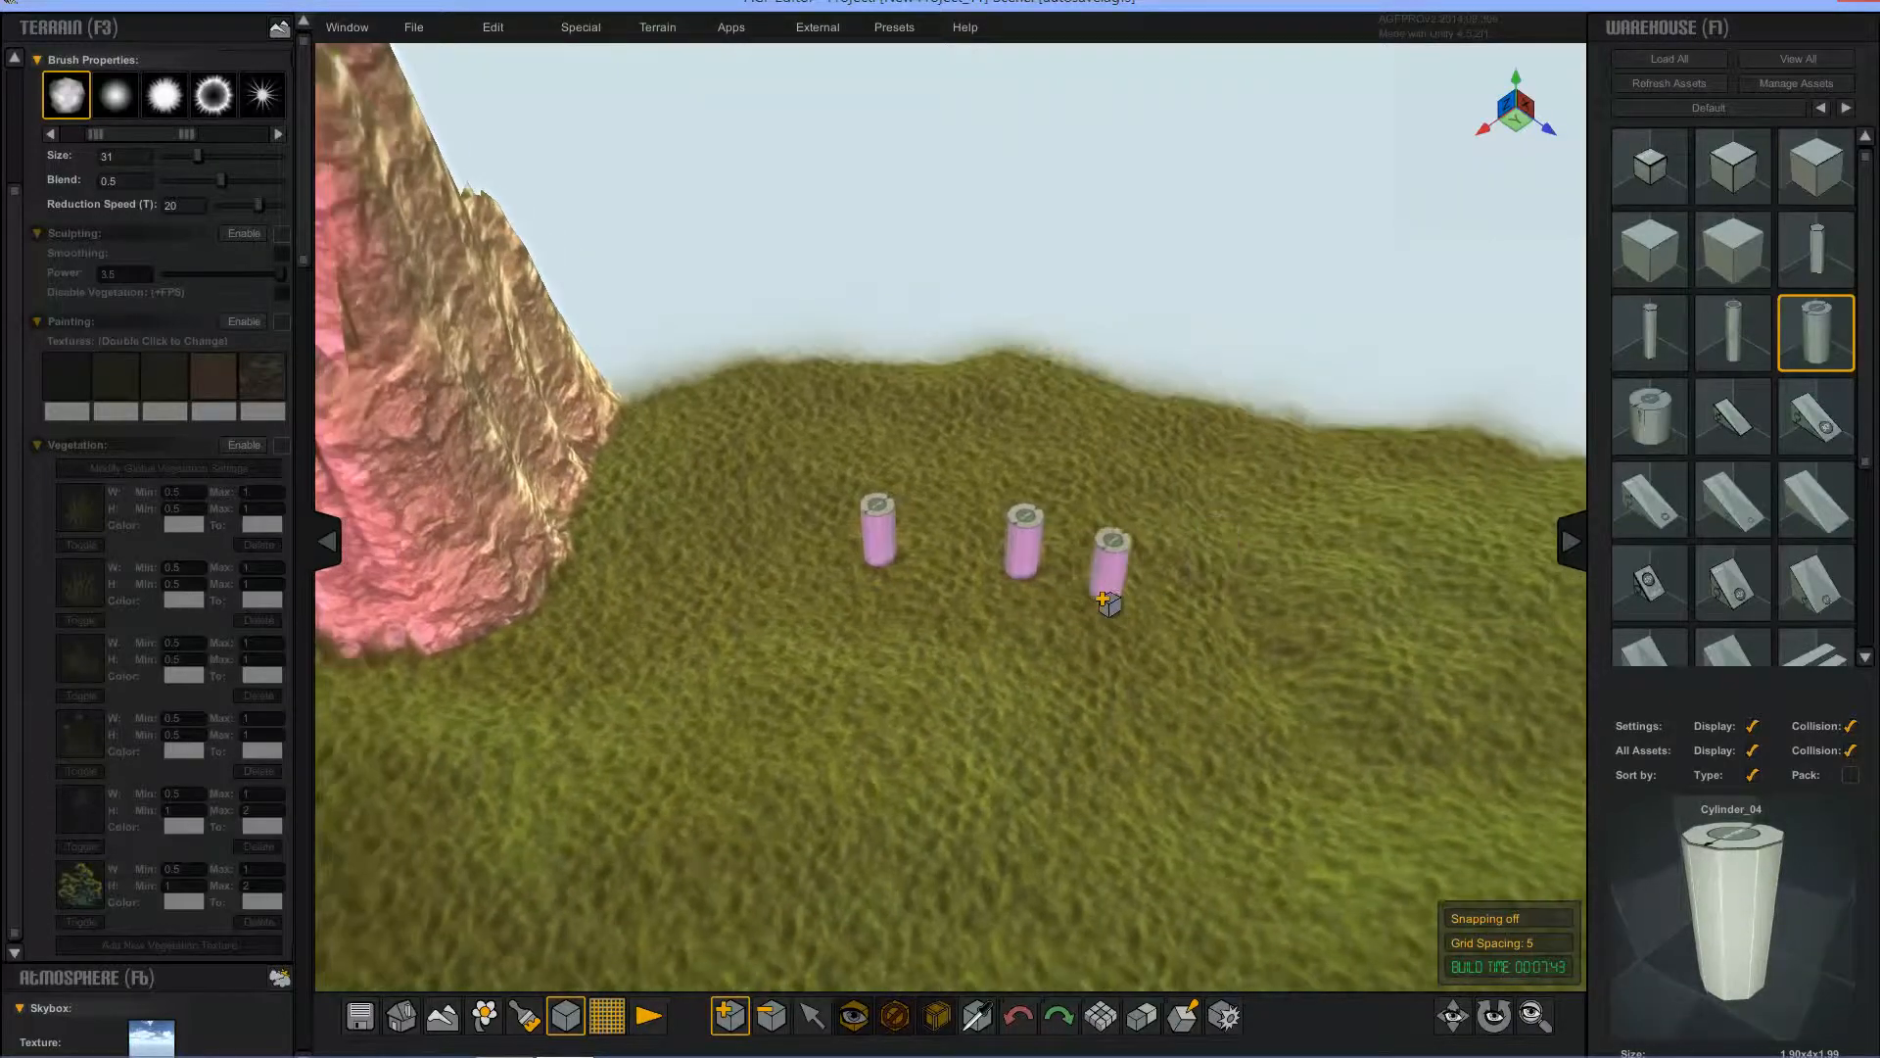
pyautogui.press('w')
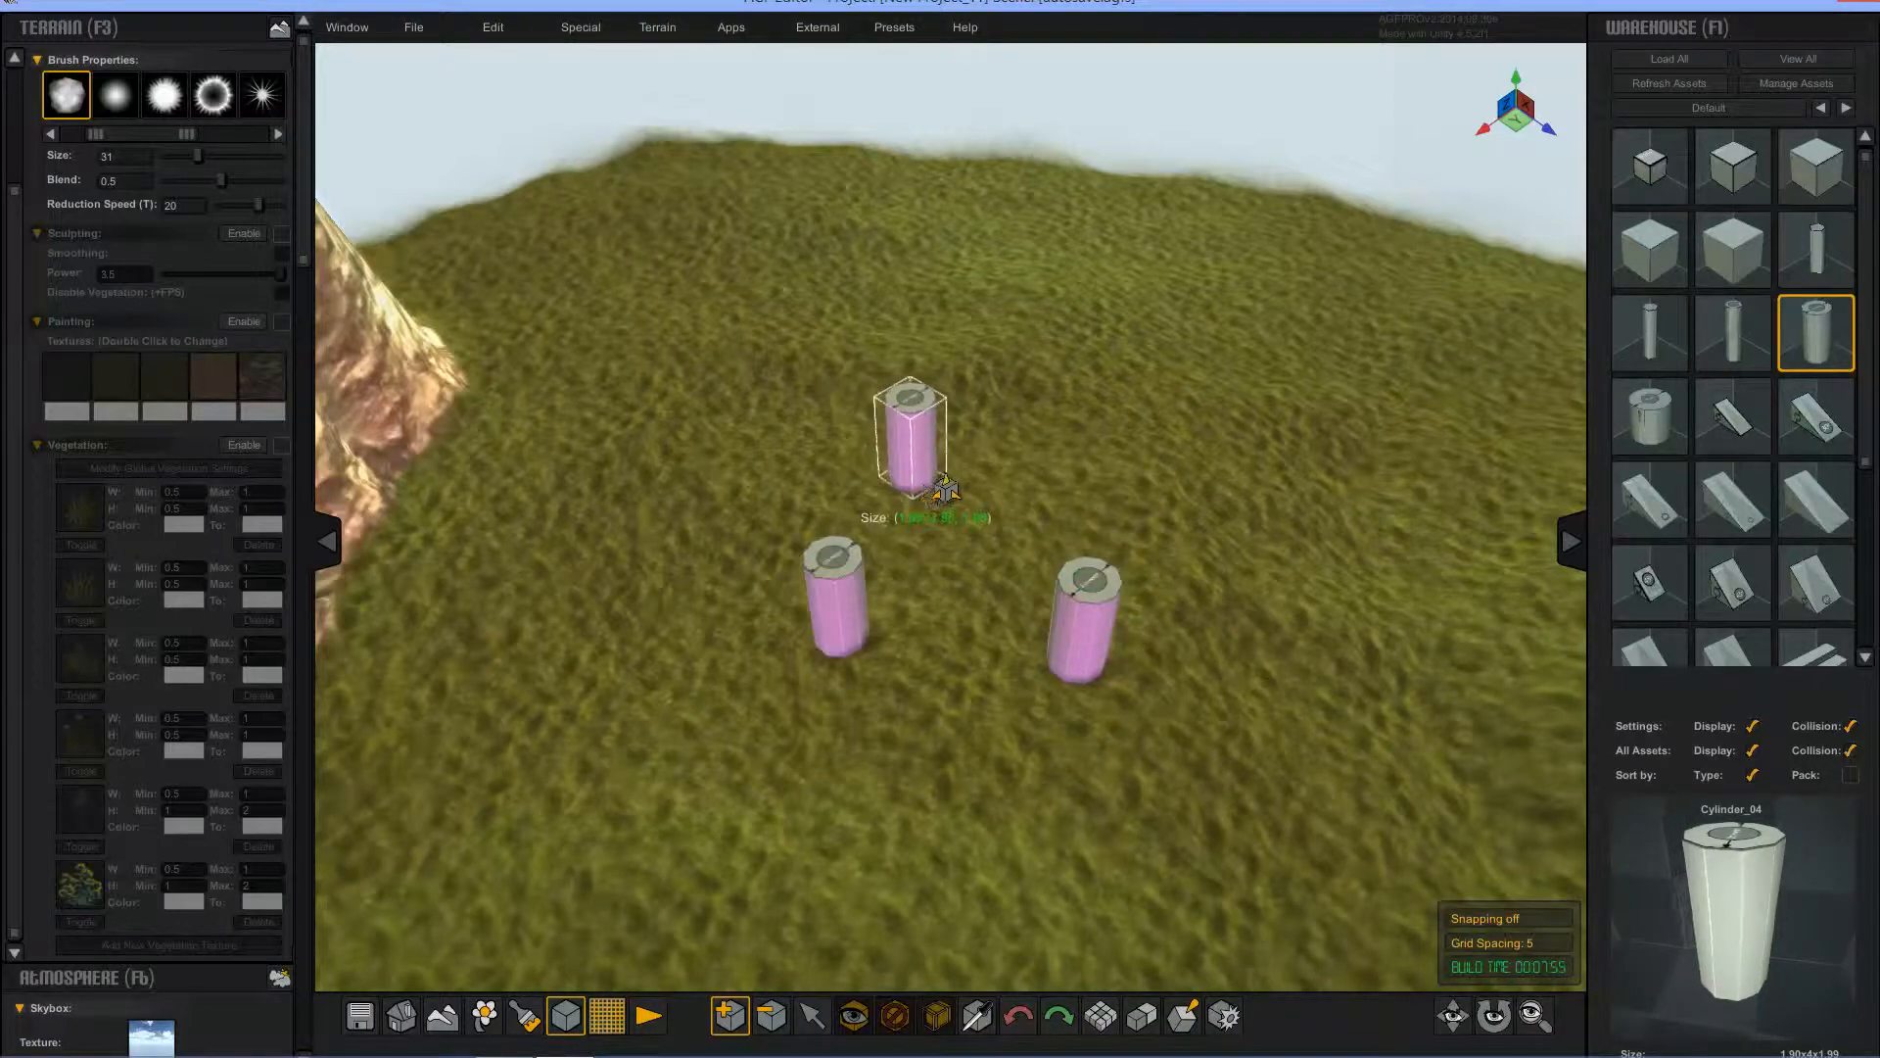
# Scale the third cylinder up to about 8.18 x 17.2 x 8.59 and view it from different angles.
pyautogui.moveTo(945, 478); pyautogui.dragTo(937, 496)
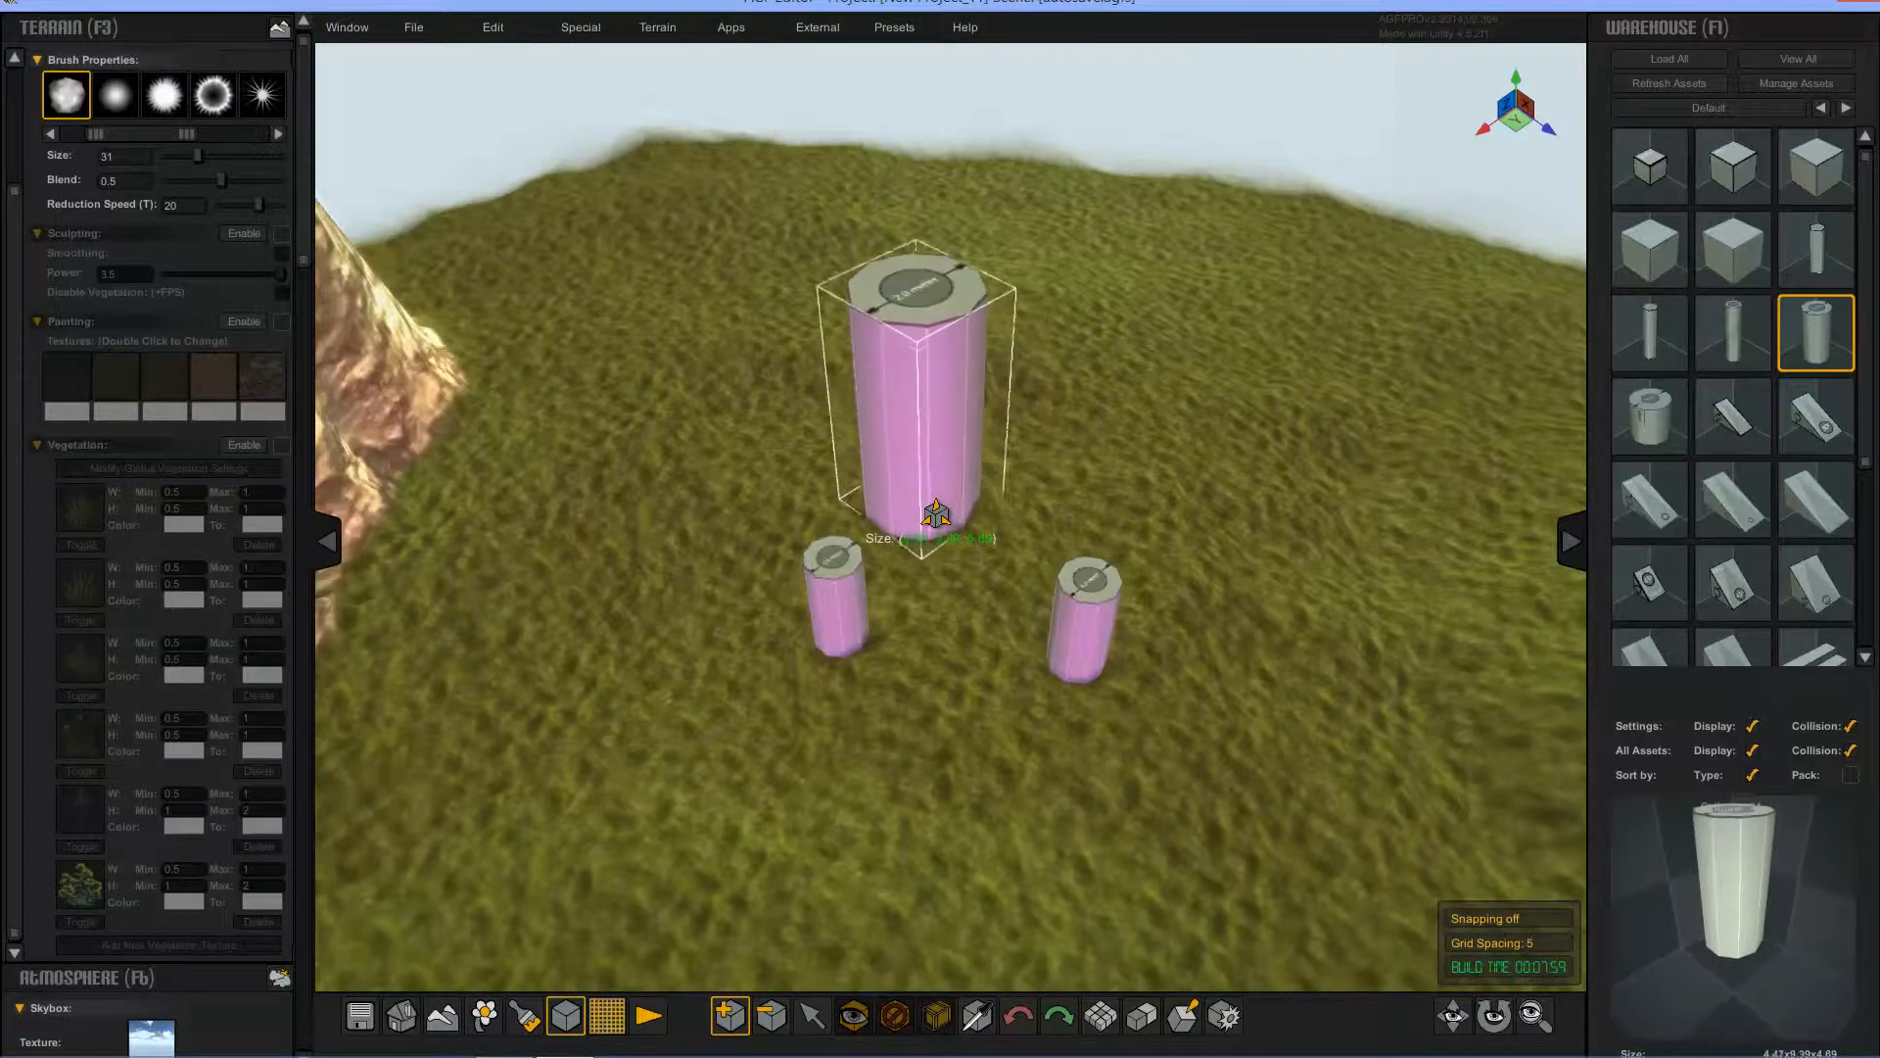
pyautogui.moveTo(936, 513); pyautogui.dragTo(937, 513)
pyautogui.click(935, 514)
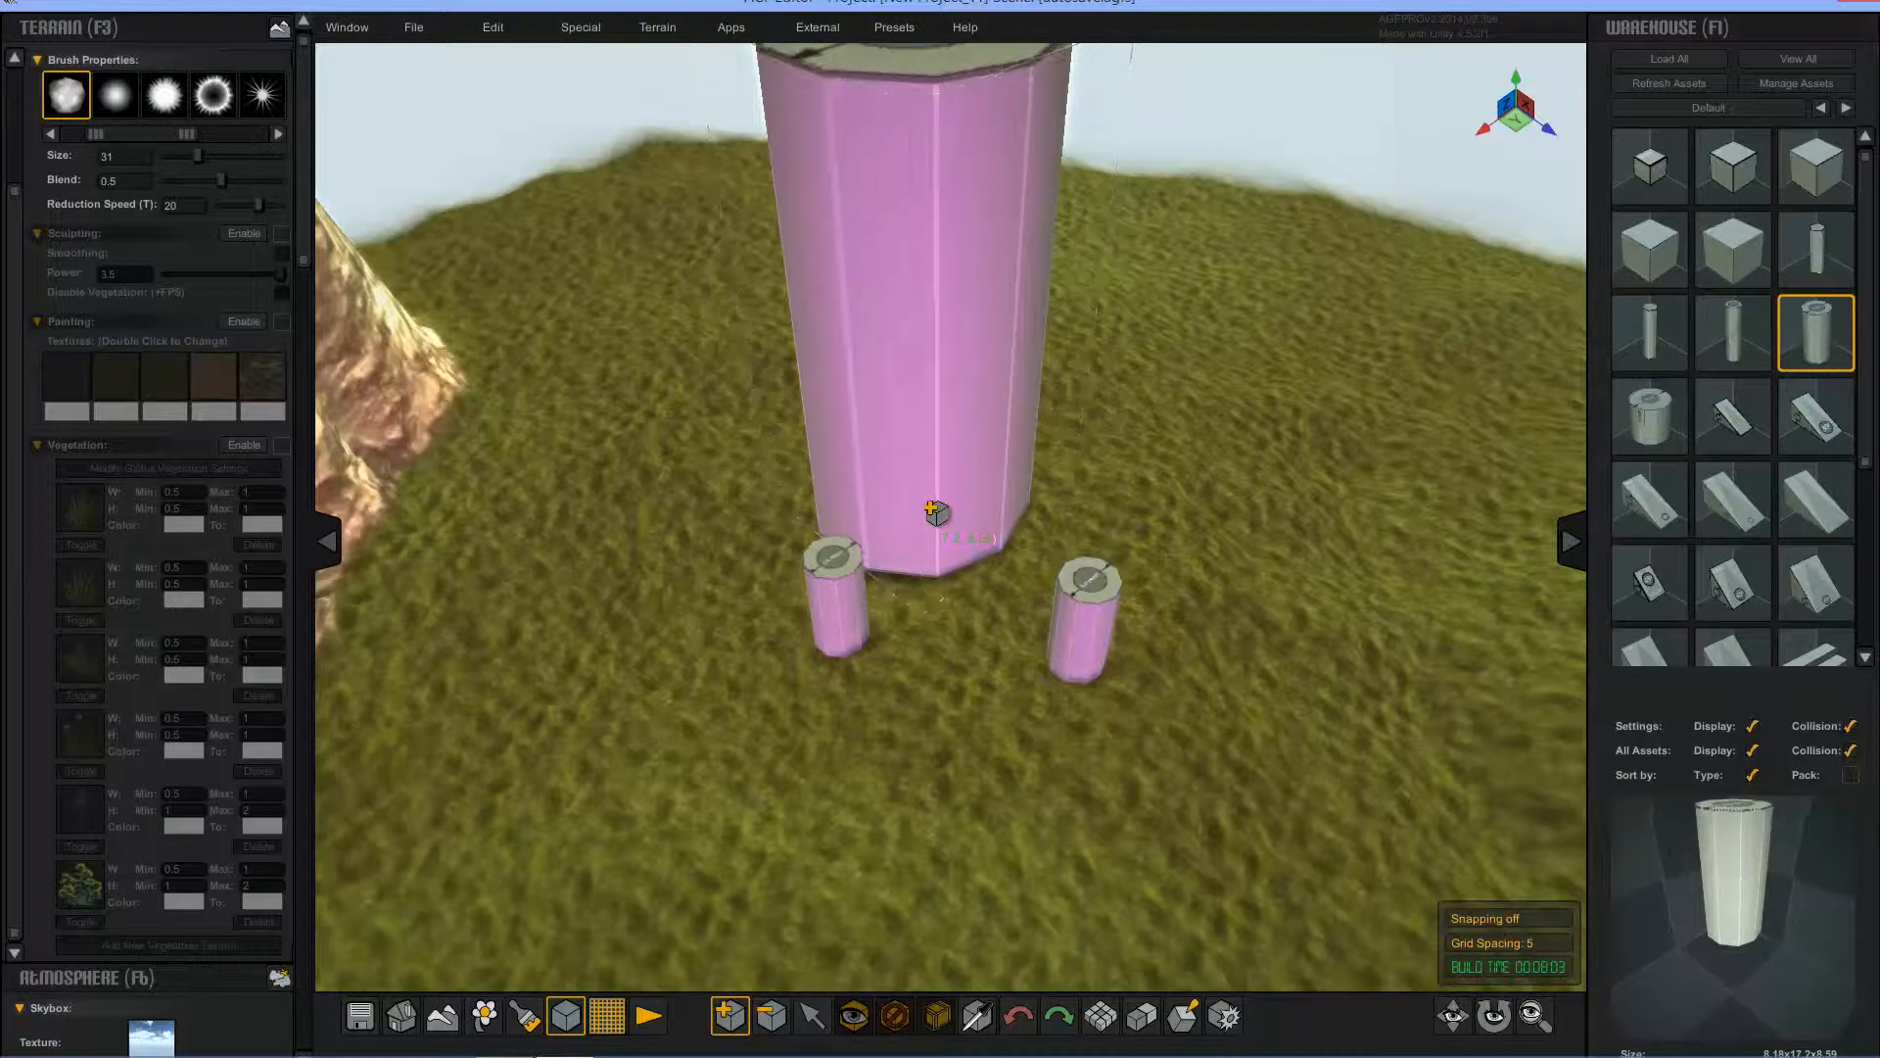
pyautogui.moveTo(937, 513); pyautogui.dragTo(1058, 529, button='right')
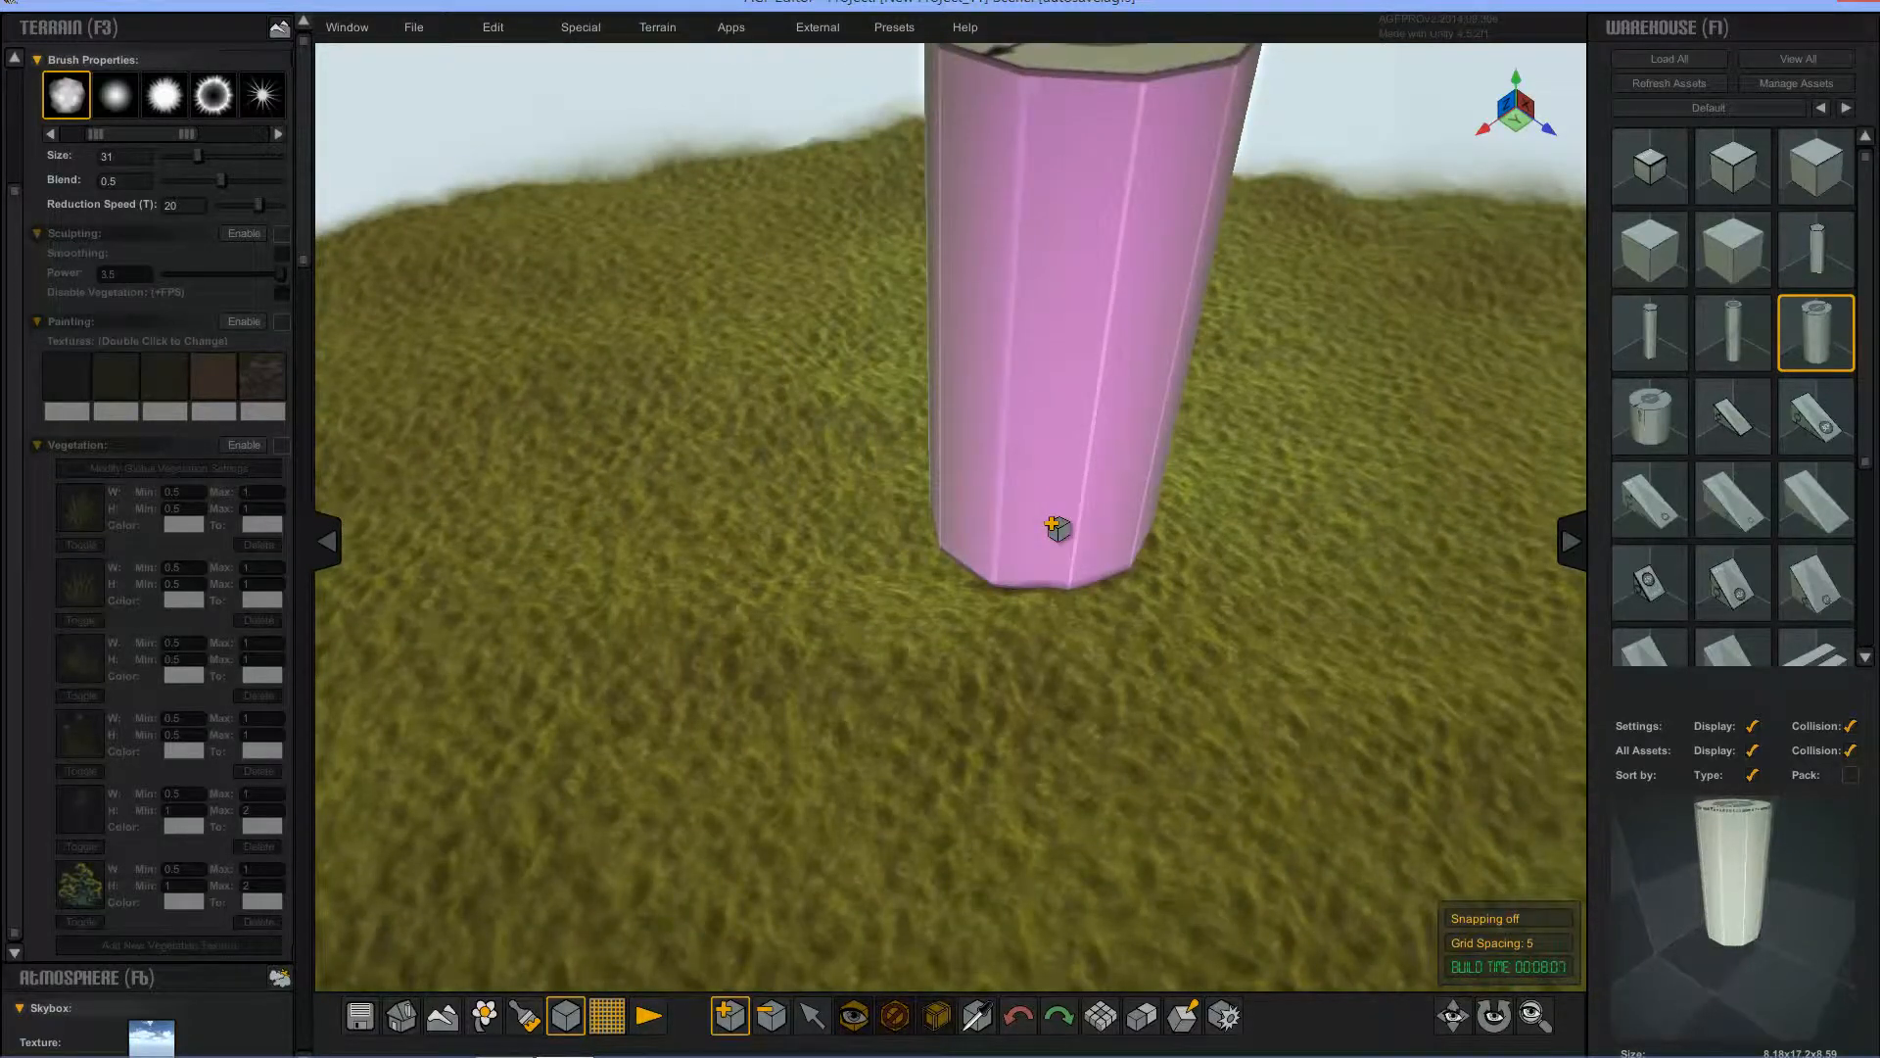
pyautogui.moveTo(1058, 529)
pyautogui.mouseDown(button='right')
pyautogui.moveTo(1056, 380)
pyautogui.moveTo(1024, 327)
pyautogui.moveTo(995, 457)
pyautogui.moveTo(1028, 514)
pyautogui.mouseUp(button='right')
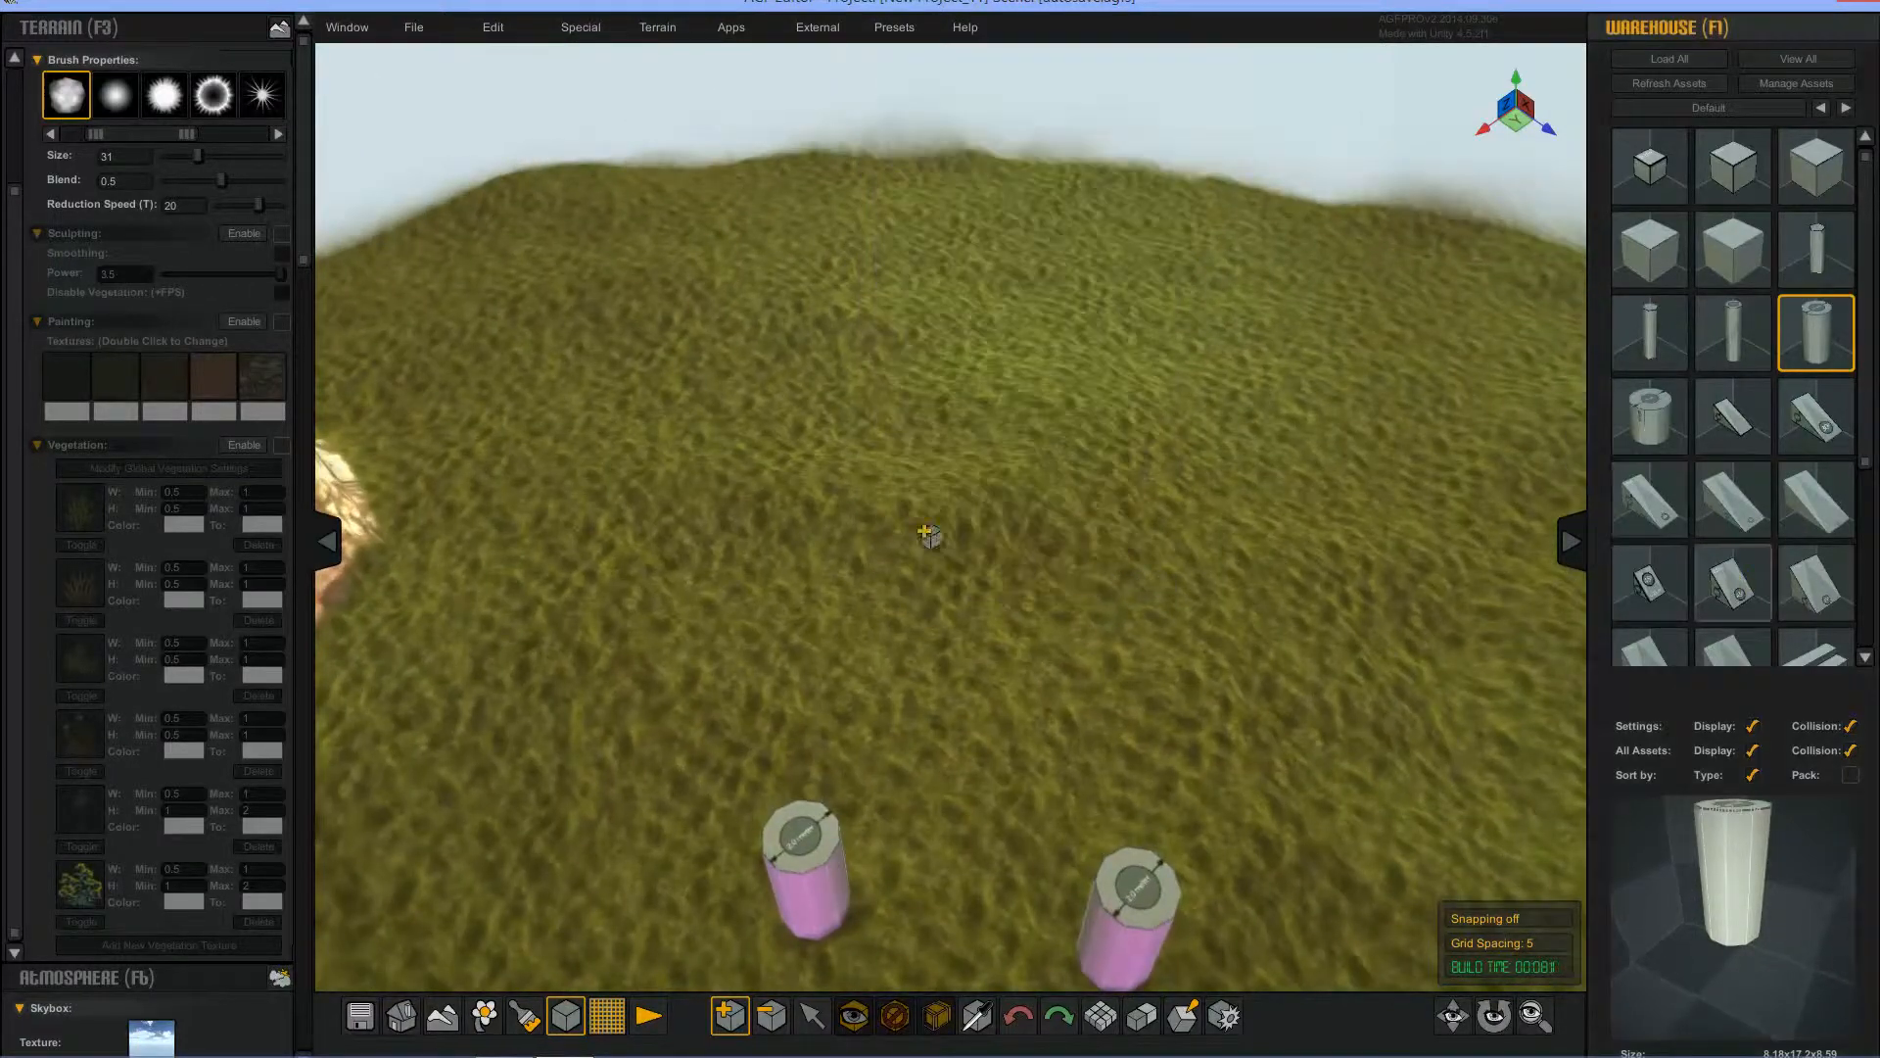
# Preview the Ramp_45_02, Ramp_30_03 and cube pieces on the terrain and return to the enlarged cylinder.
pyautogui.click(1734, 583)
pyautogui.click(1805, 331)
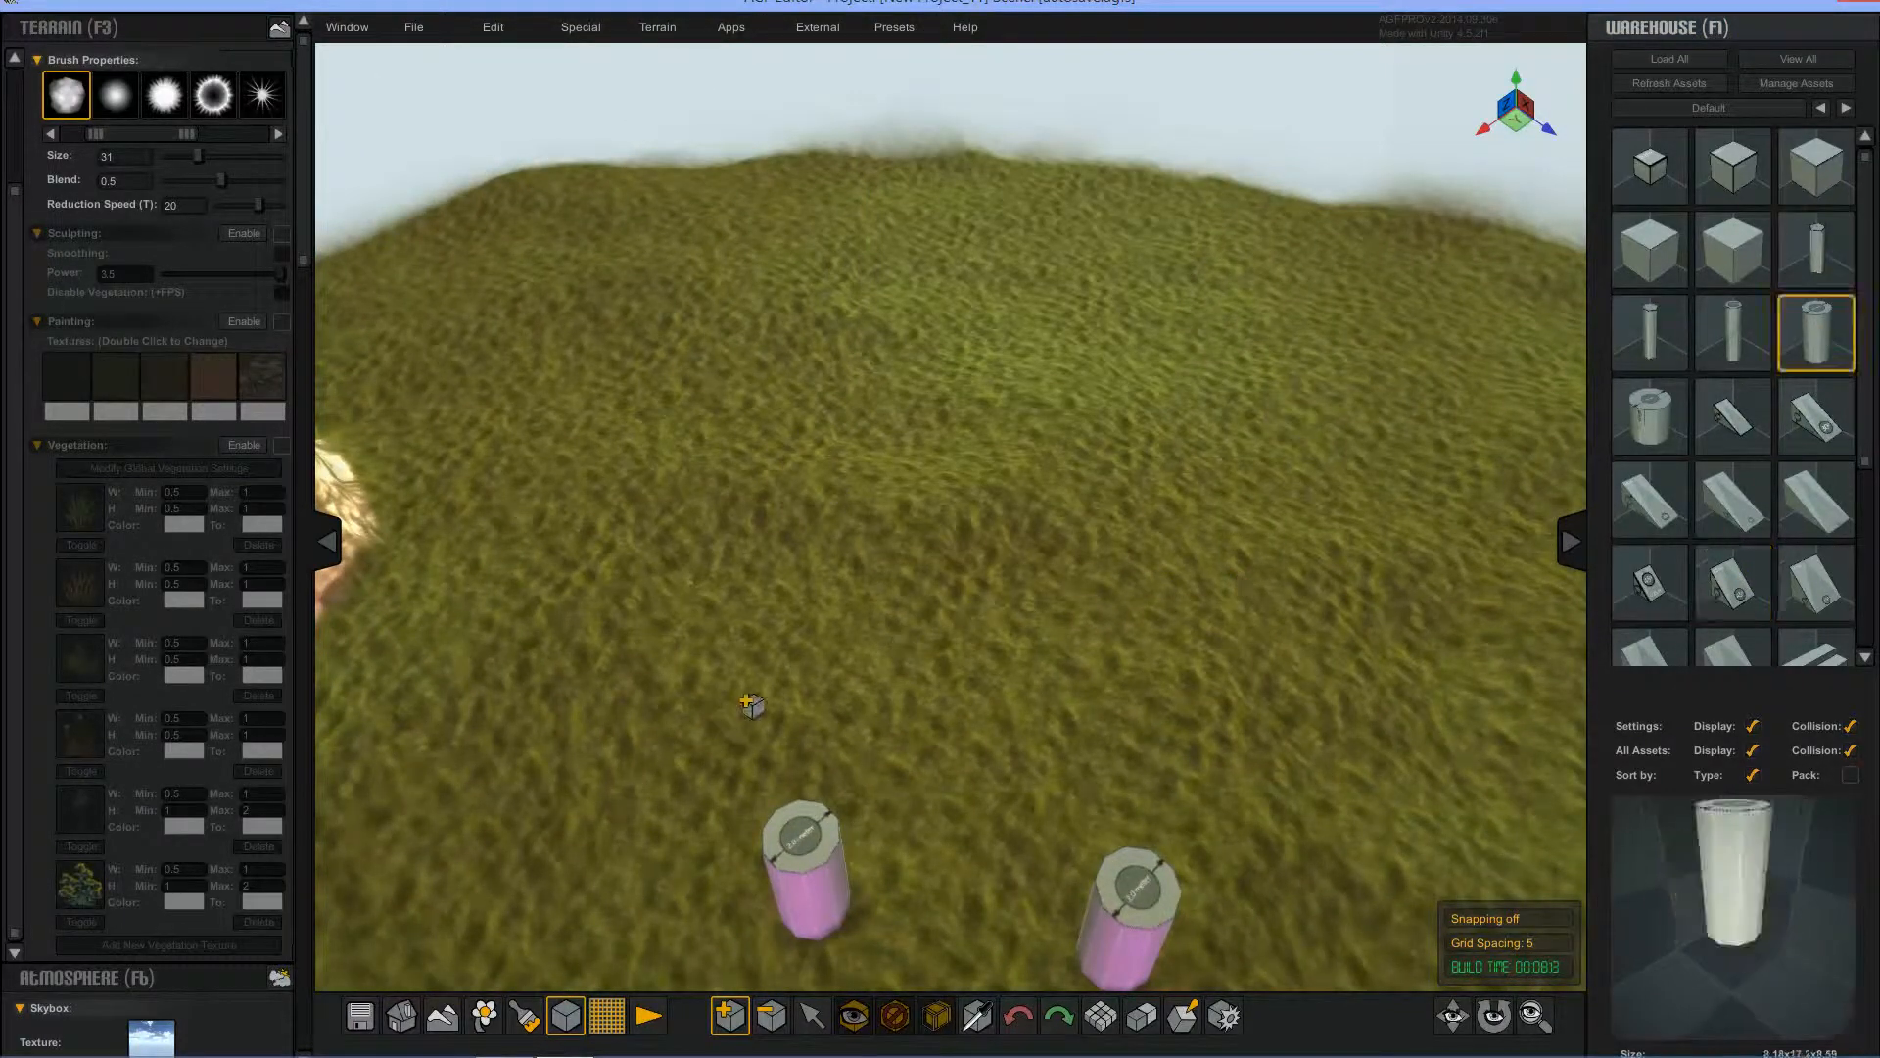
pyautogui.click(1734, 583)
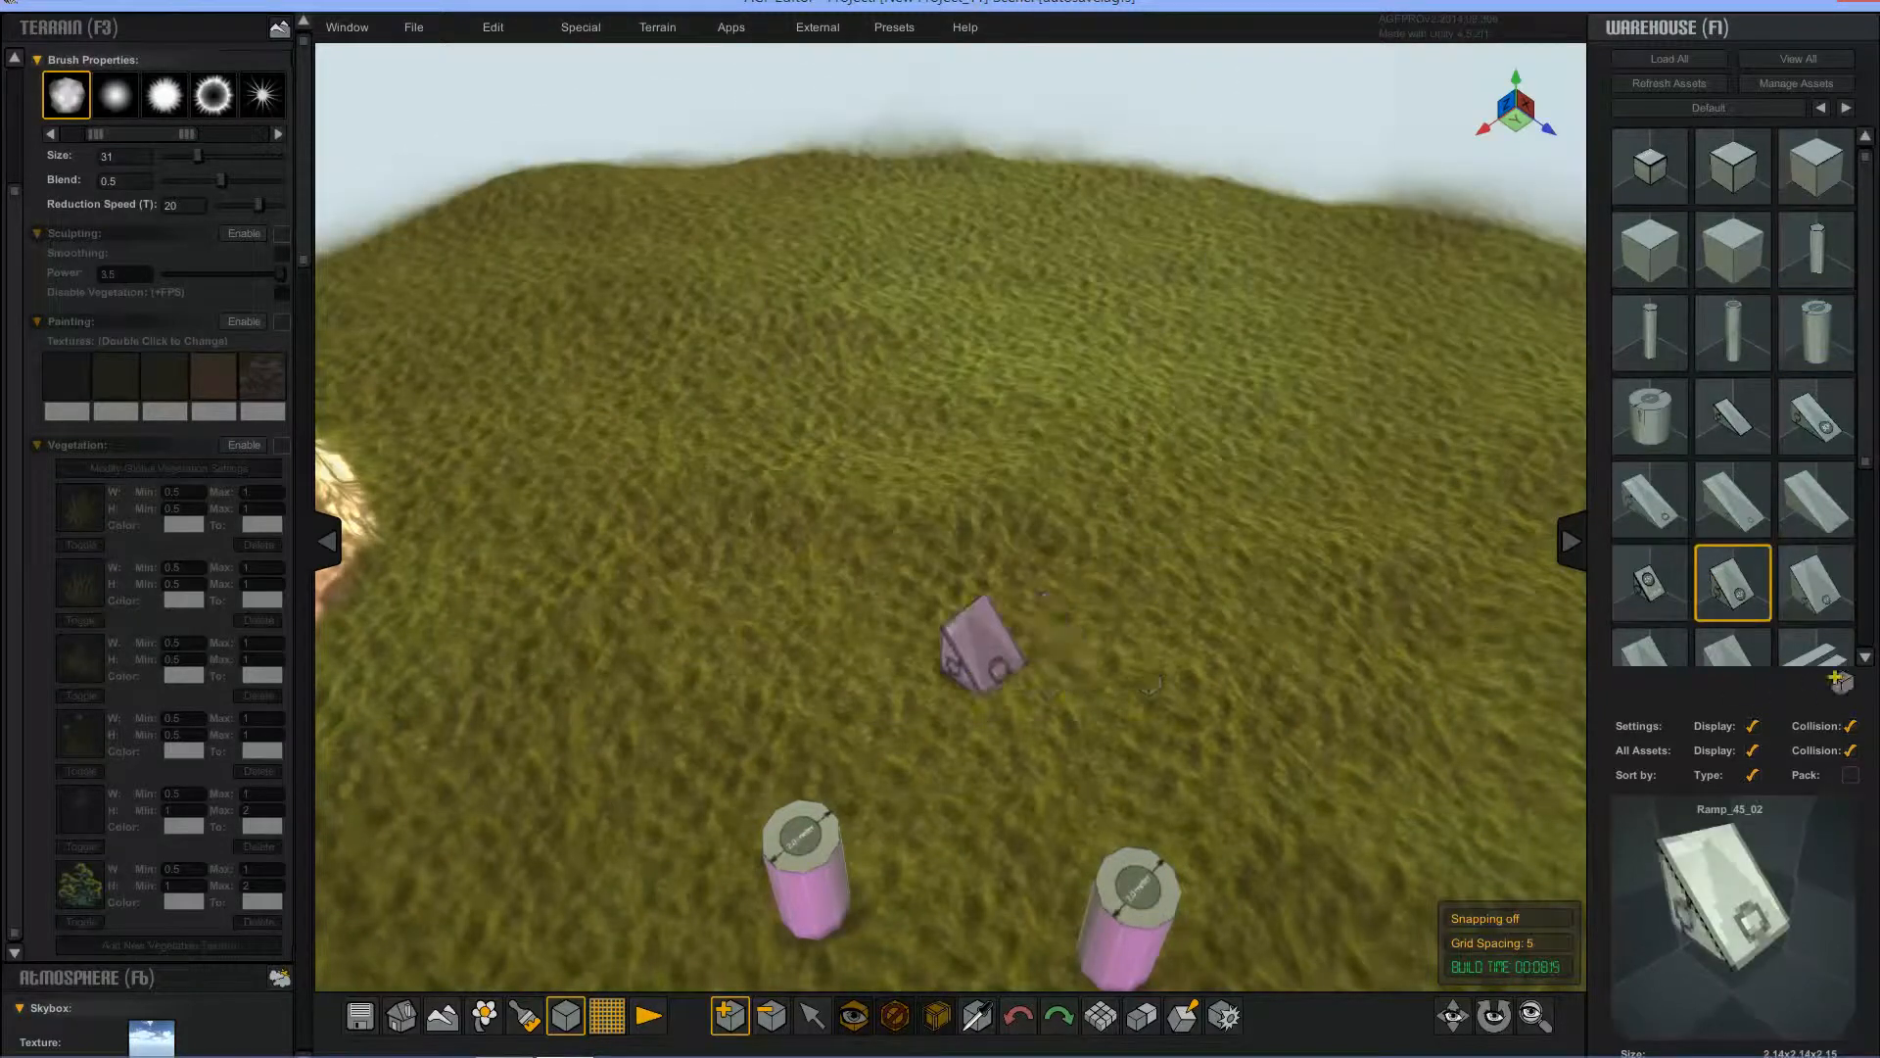
pyautogui.click(1651, 500)
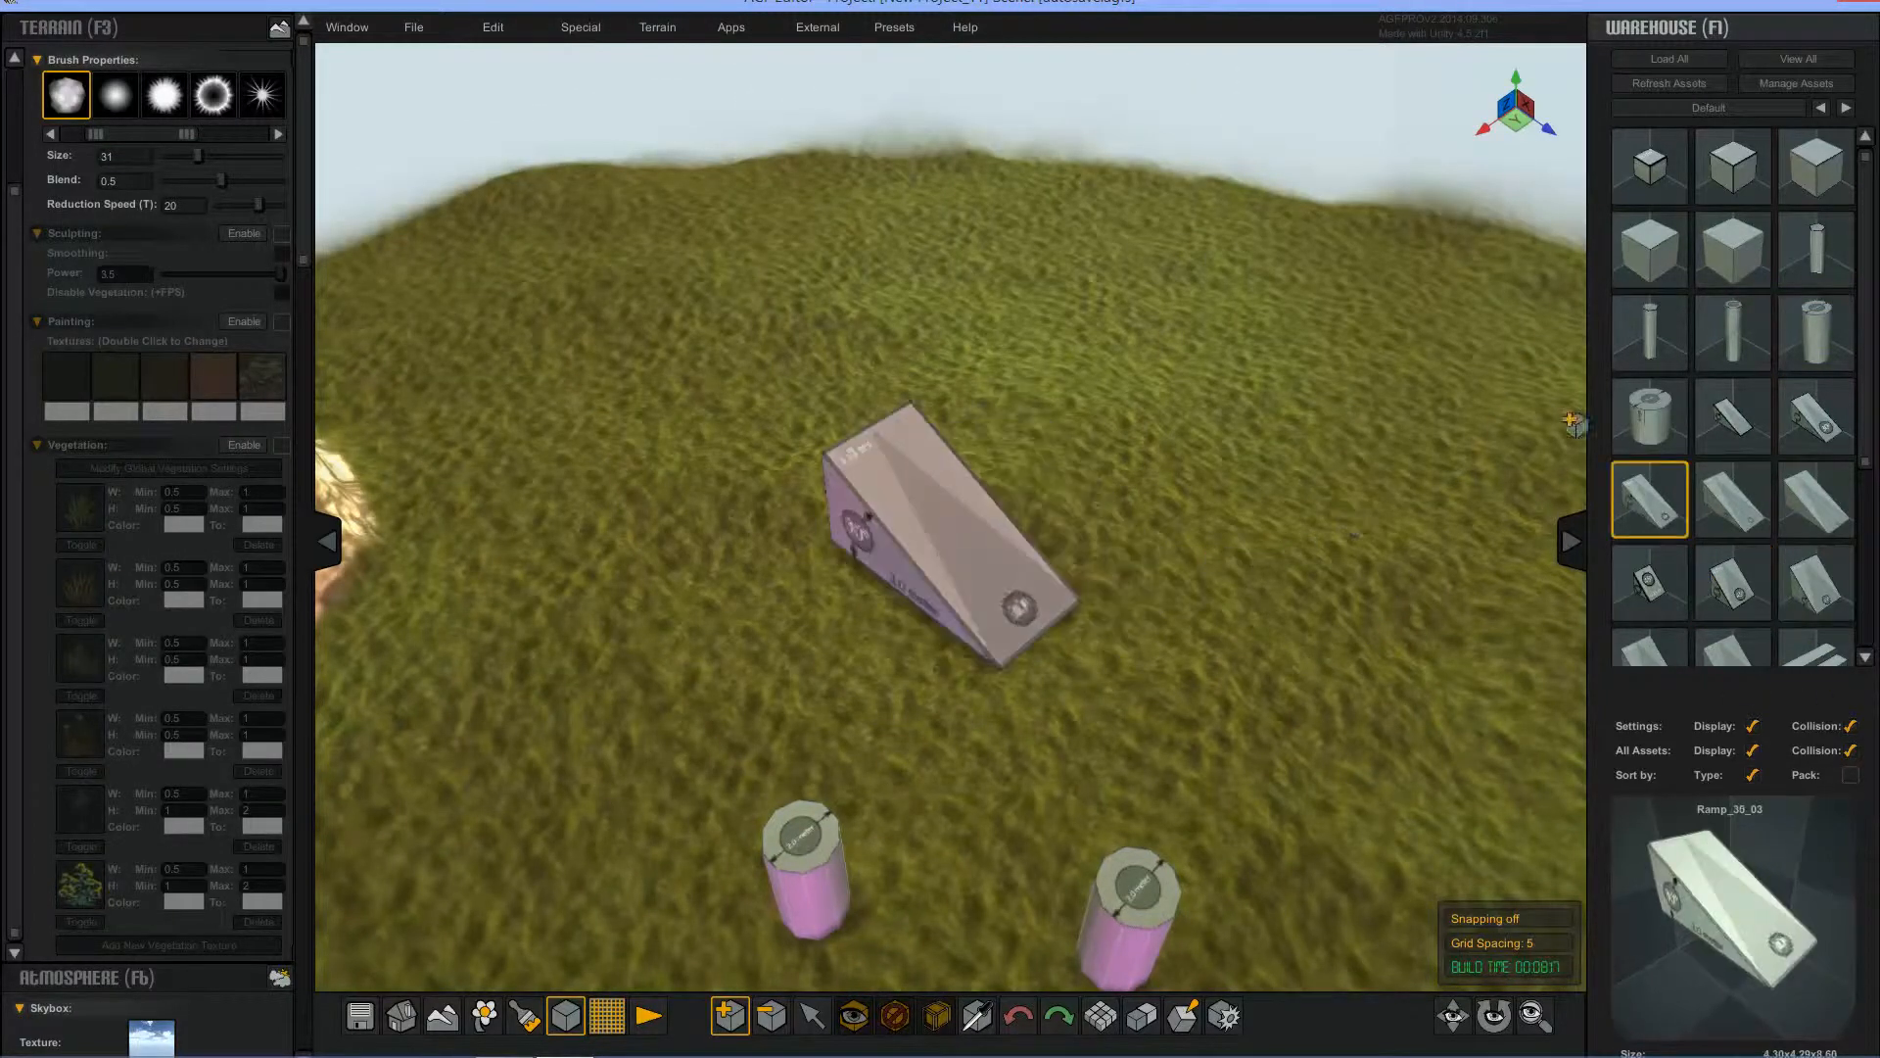
pyautogui.click(1650, 167)
pyautogui.scroll(-2, 1078, 490)
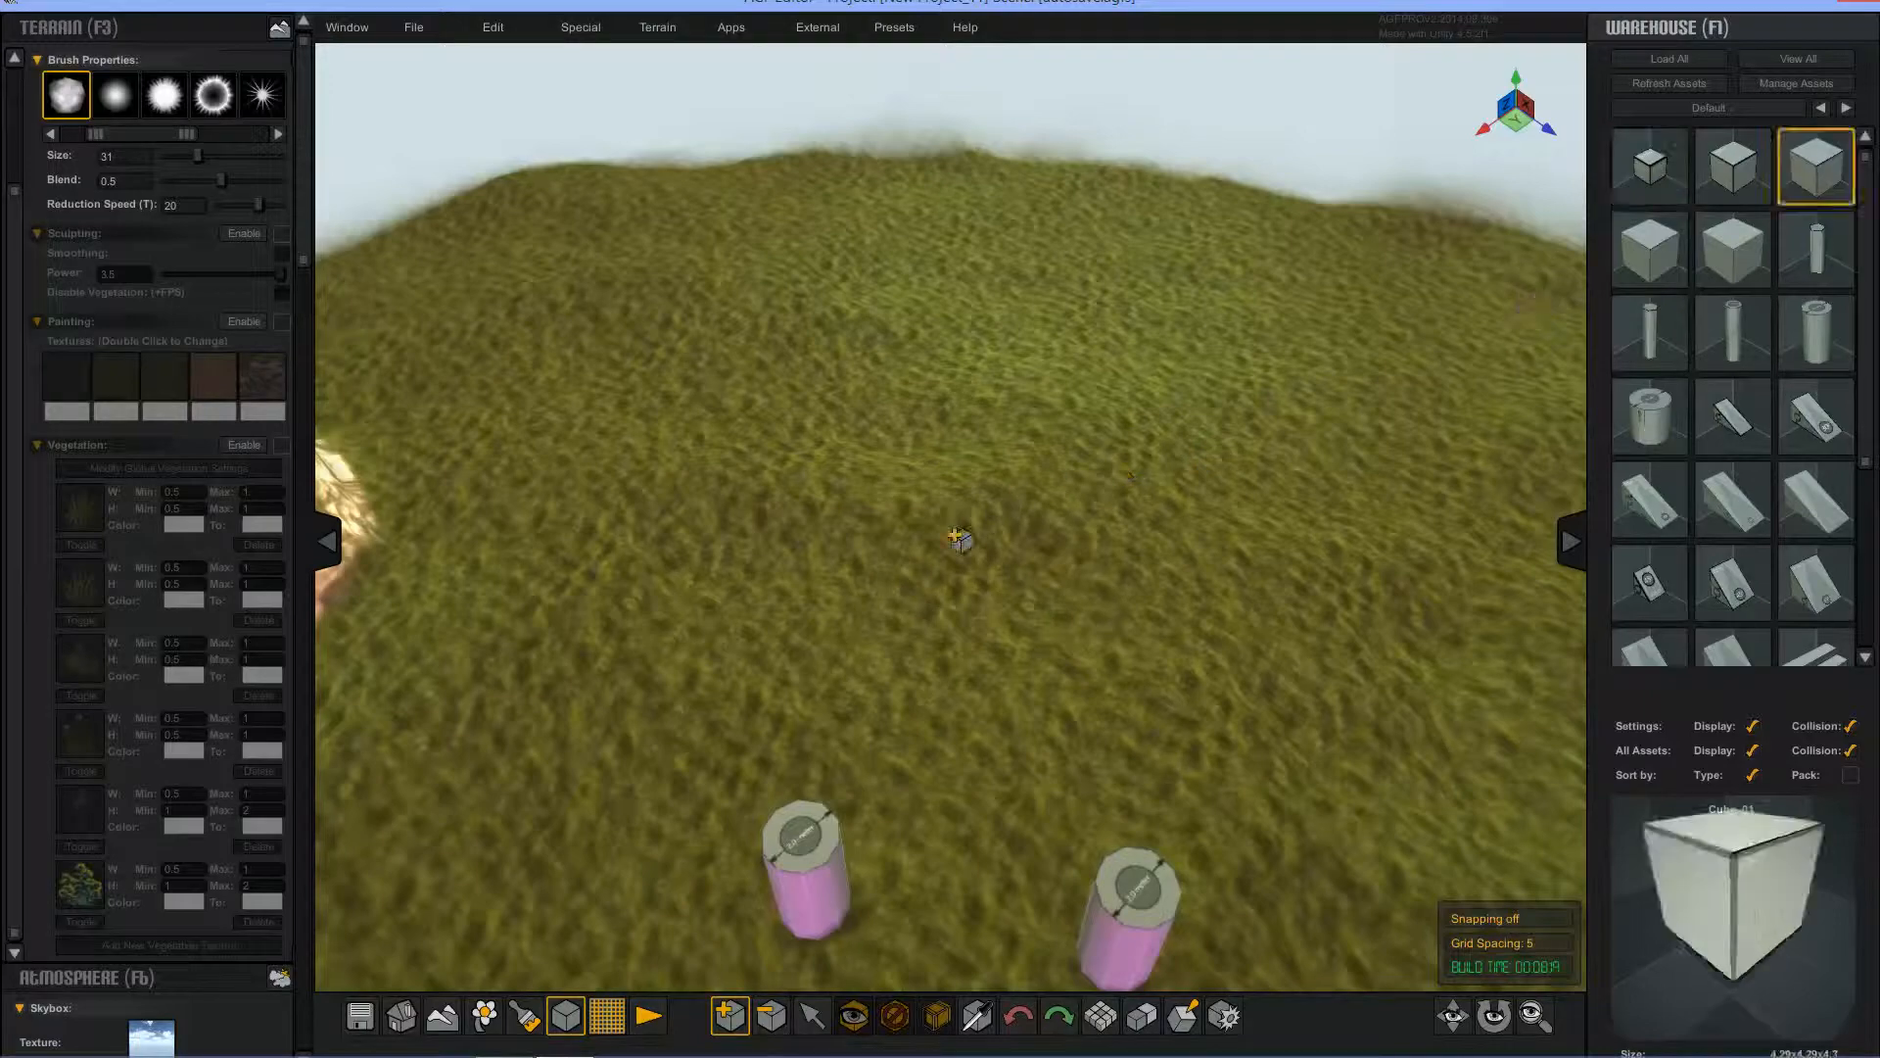
pyautogui.scroll(-6, 833, 588)
pyautogui.scroll(5, 940, 799)
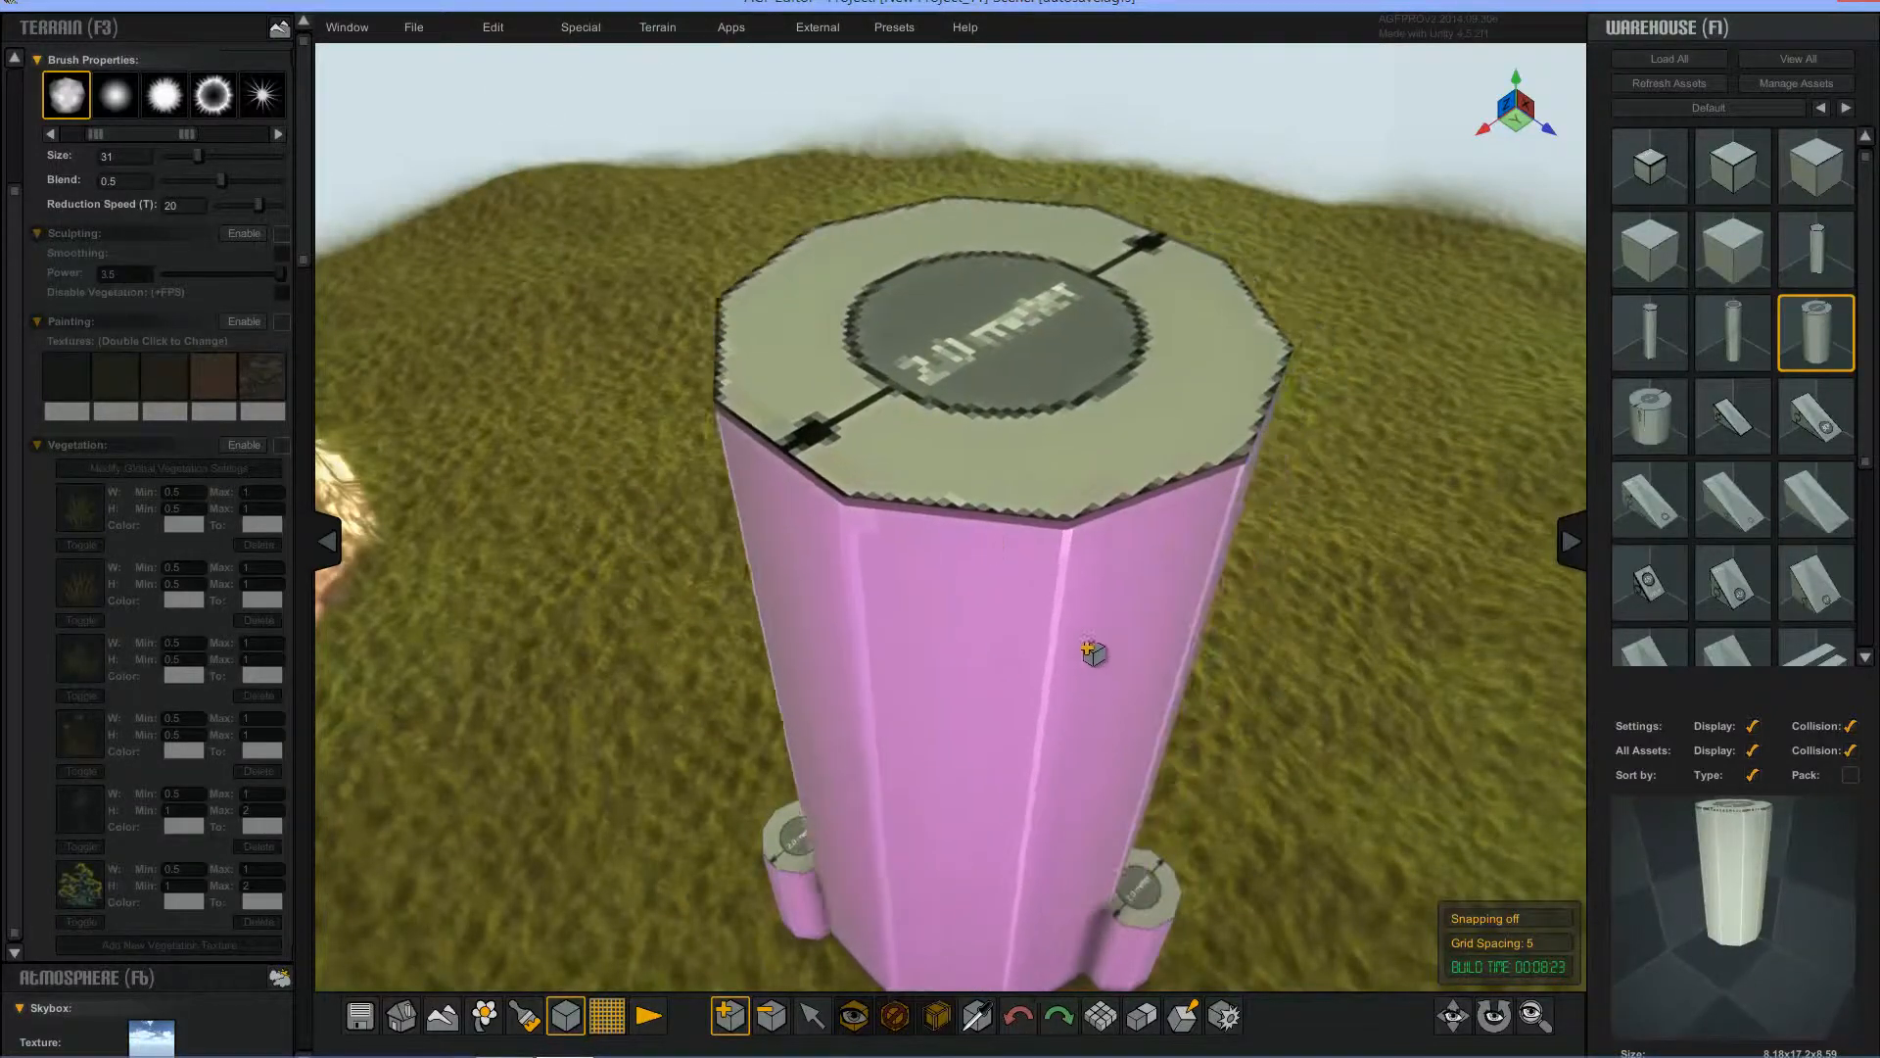
# Turn the enlarged cylinder preview 180 degrees about its vertical axis and tip it over towards its side.
pyautogui.scroll(8, 979, 588)
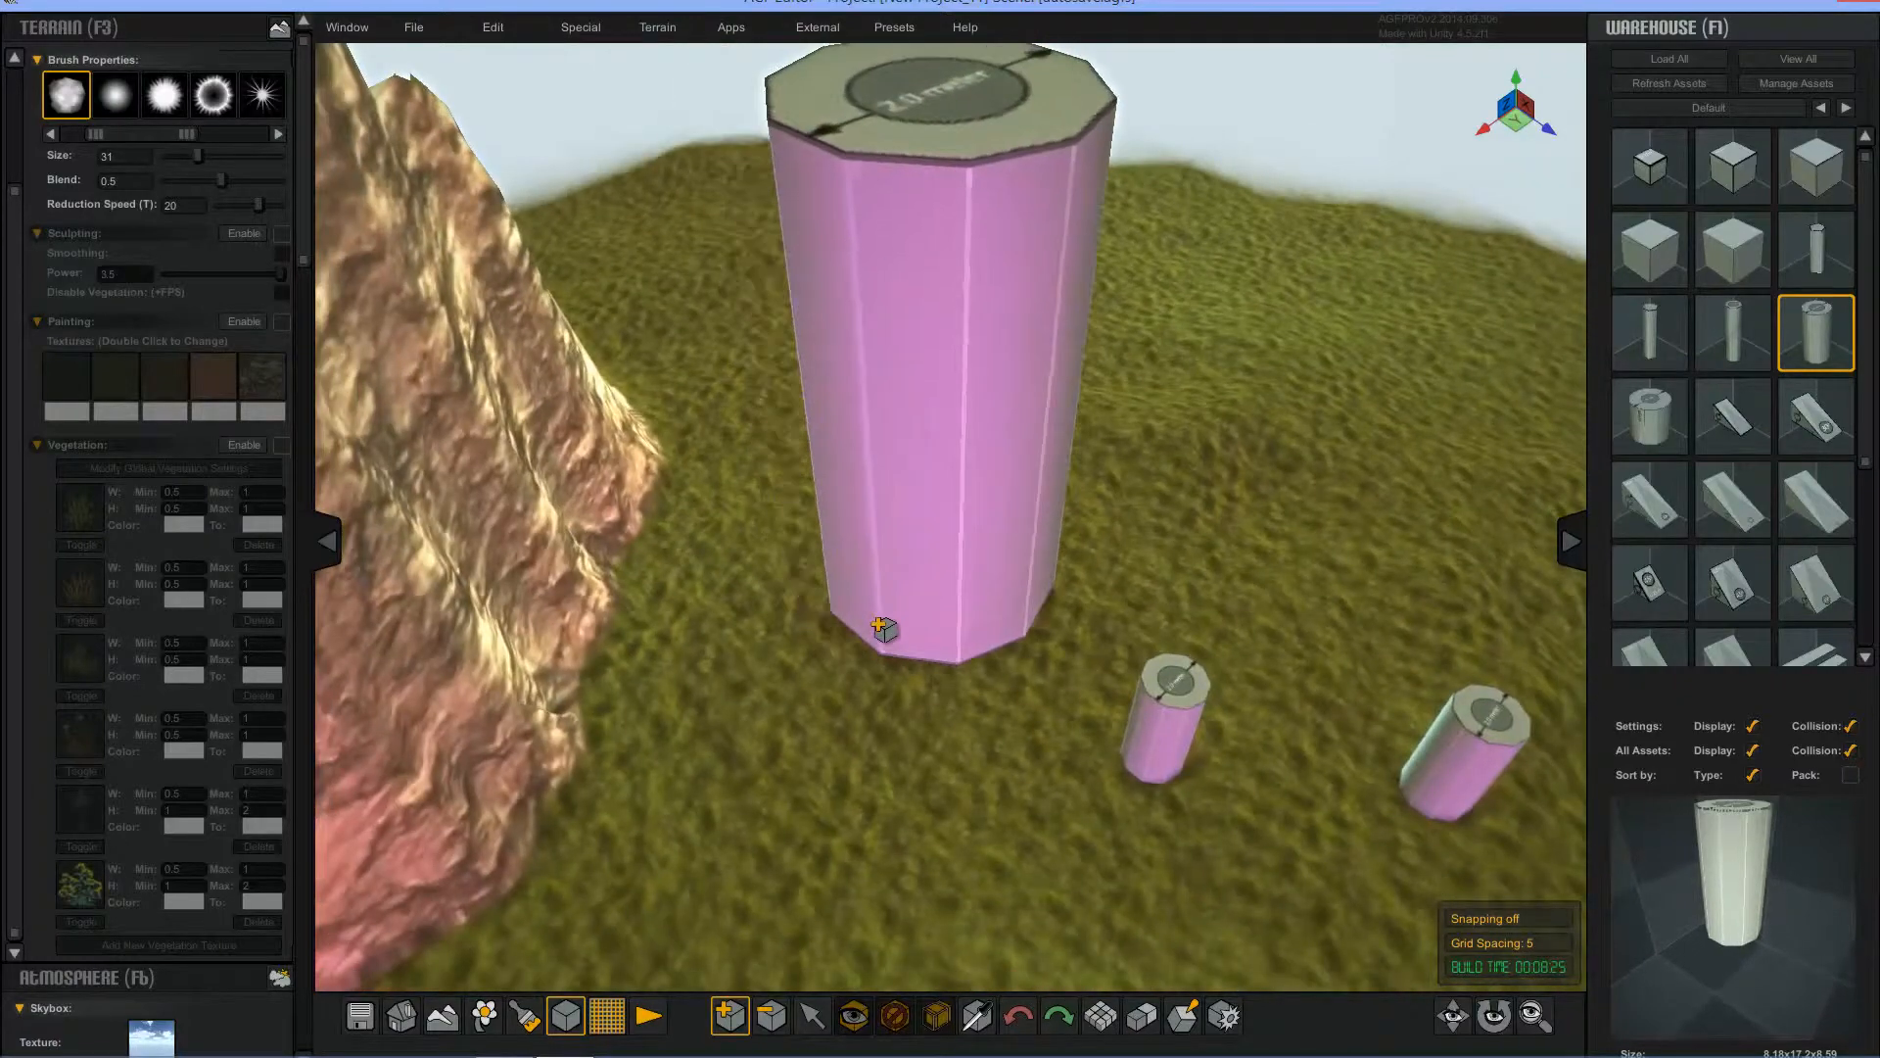
pyautogui.scroll(5, 885, 629)
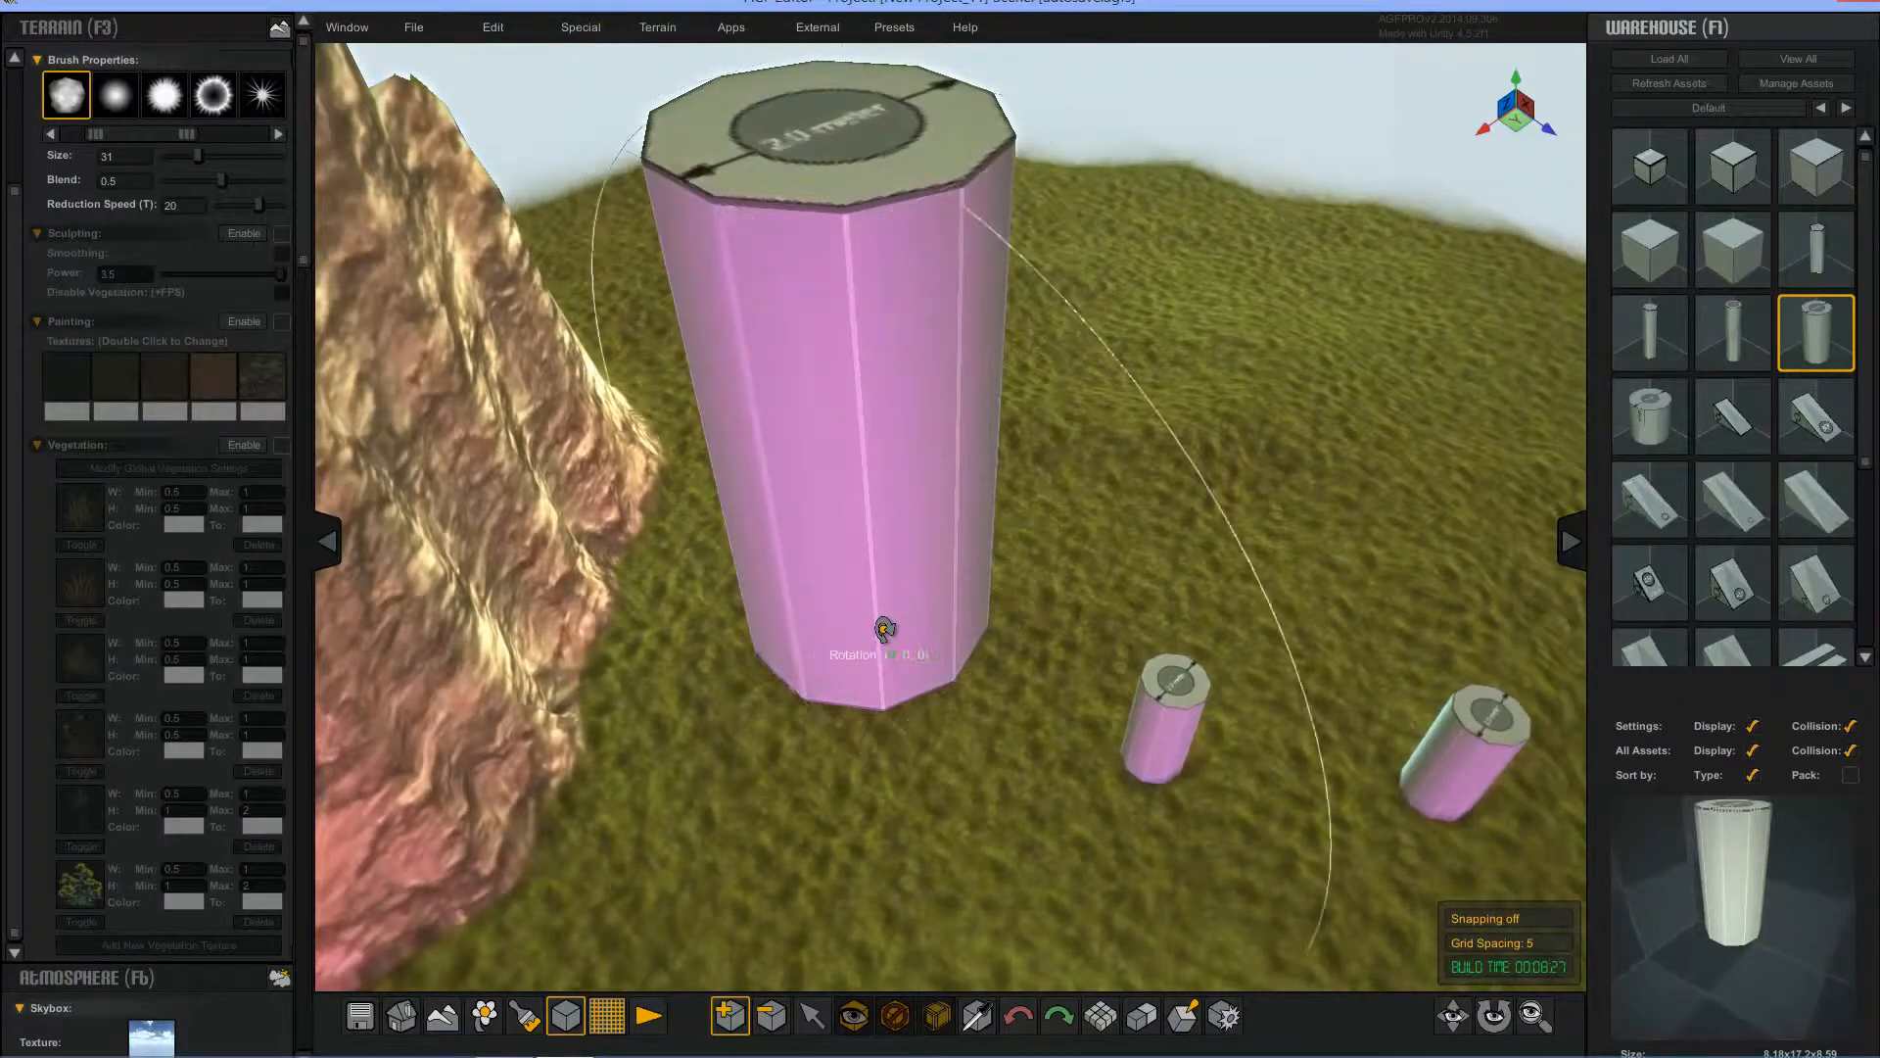
pyautogui.scroll(5, 884, 629)
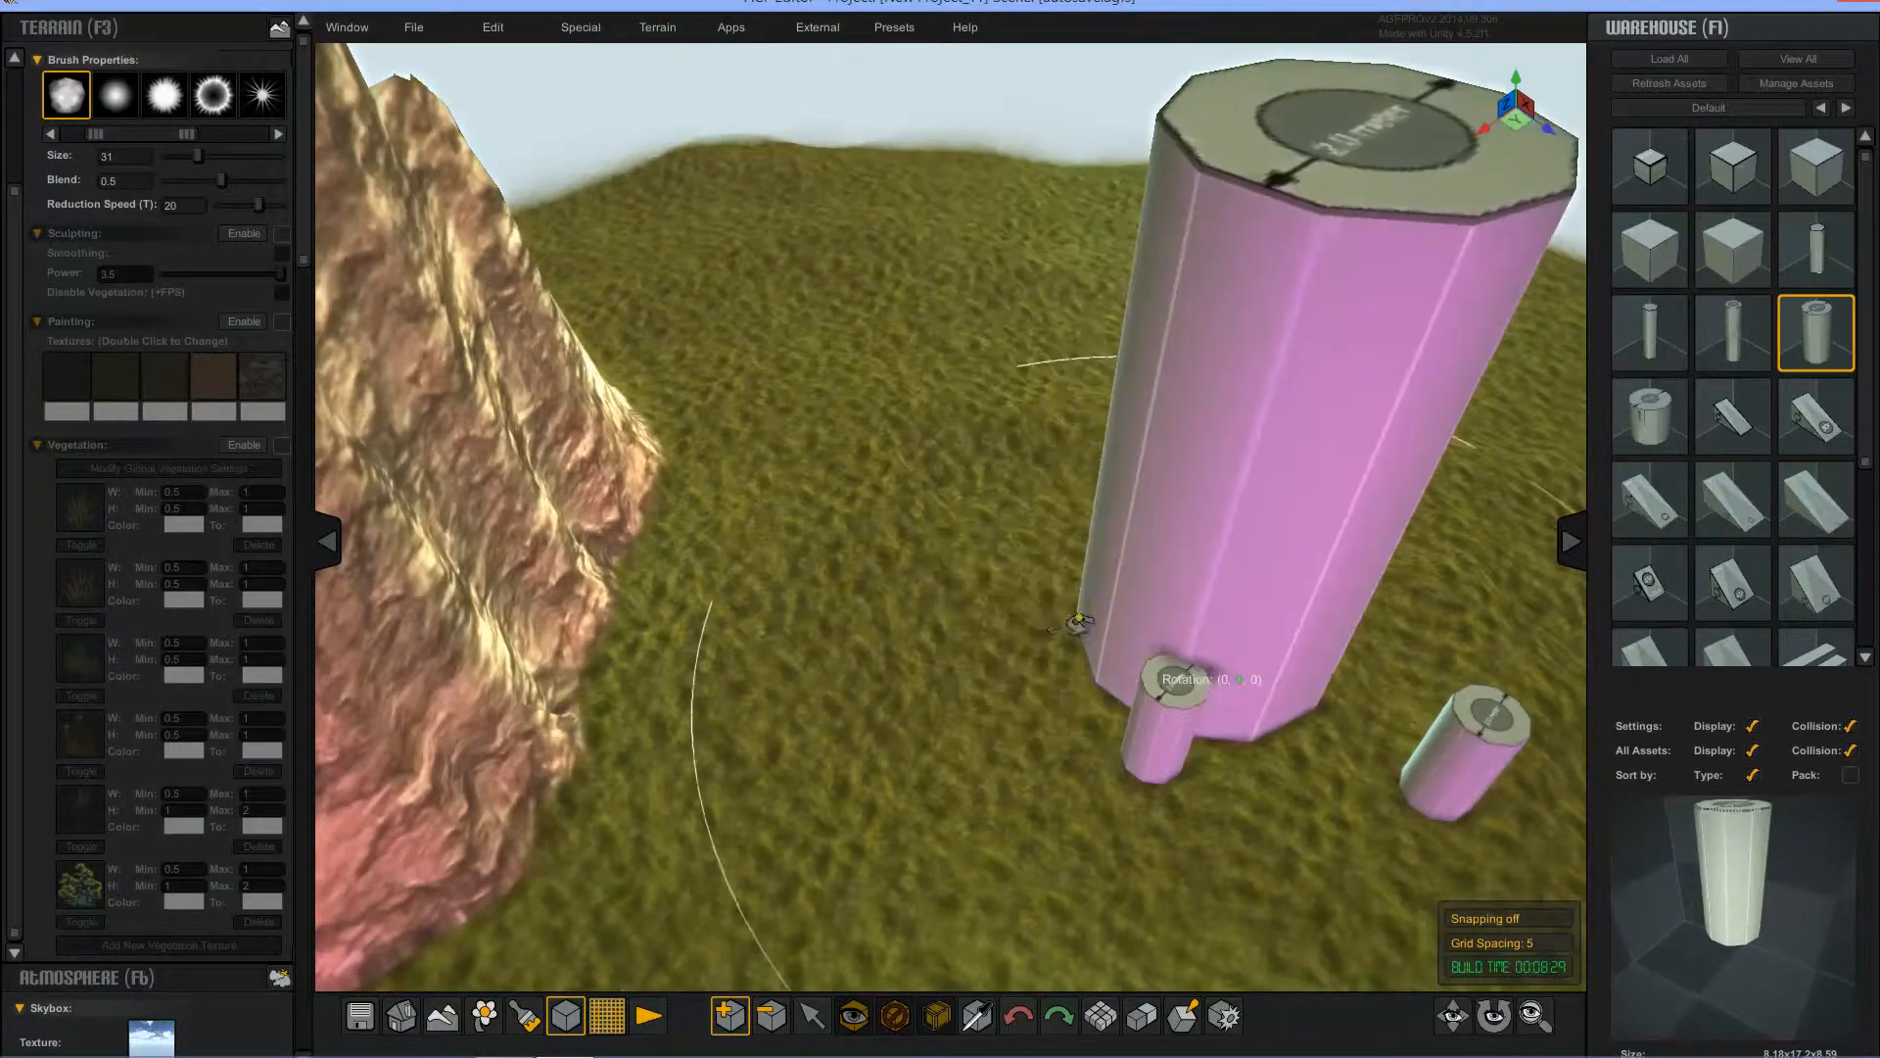
pyautogui.scroll(5, 1005, 613)
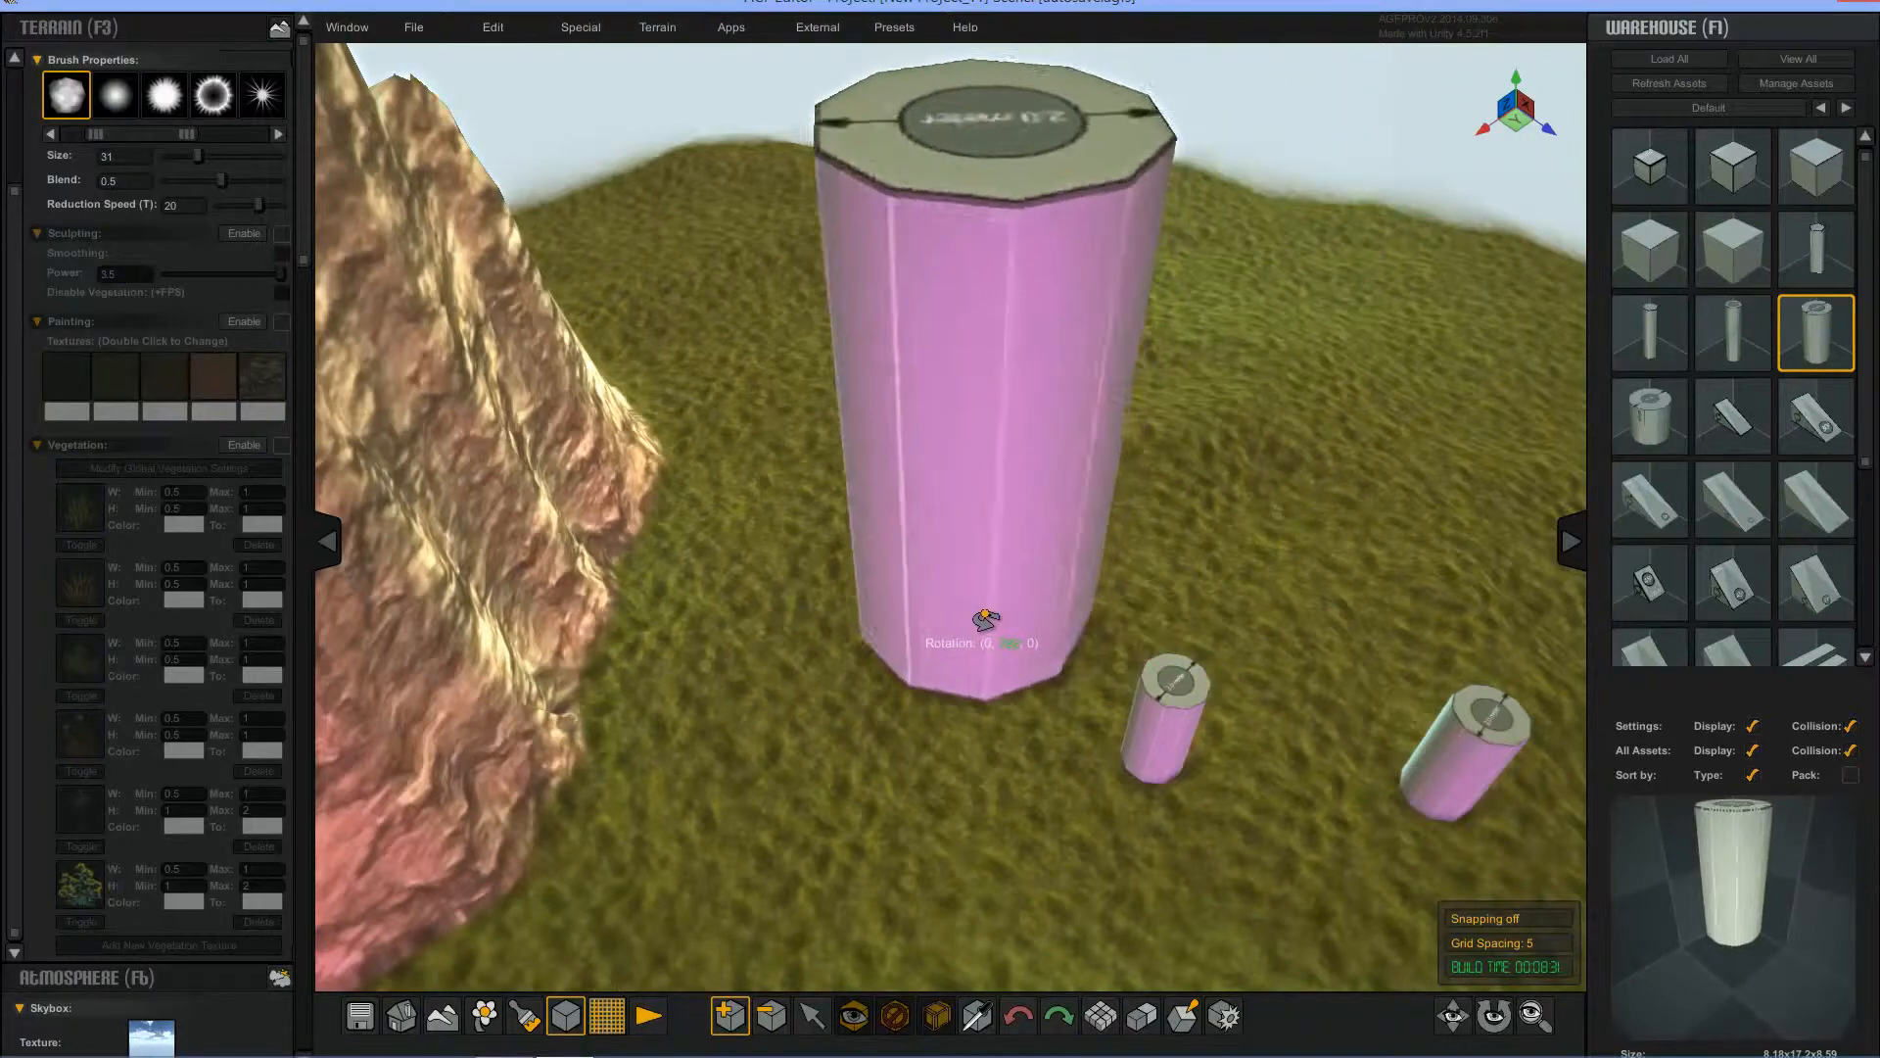
pyautogui.scroll(2, 986, 619)
pyautogui.keyDown('ctrl'); pyautogui.scroll(2, 987, 619); pyautogui.keyUp('ctrl')
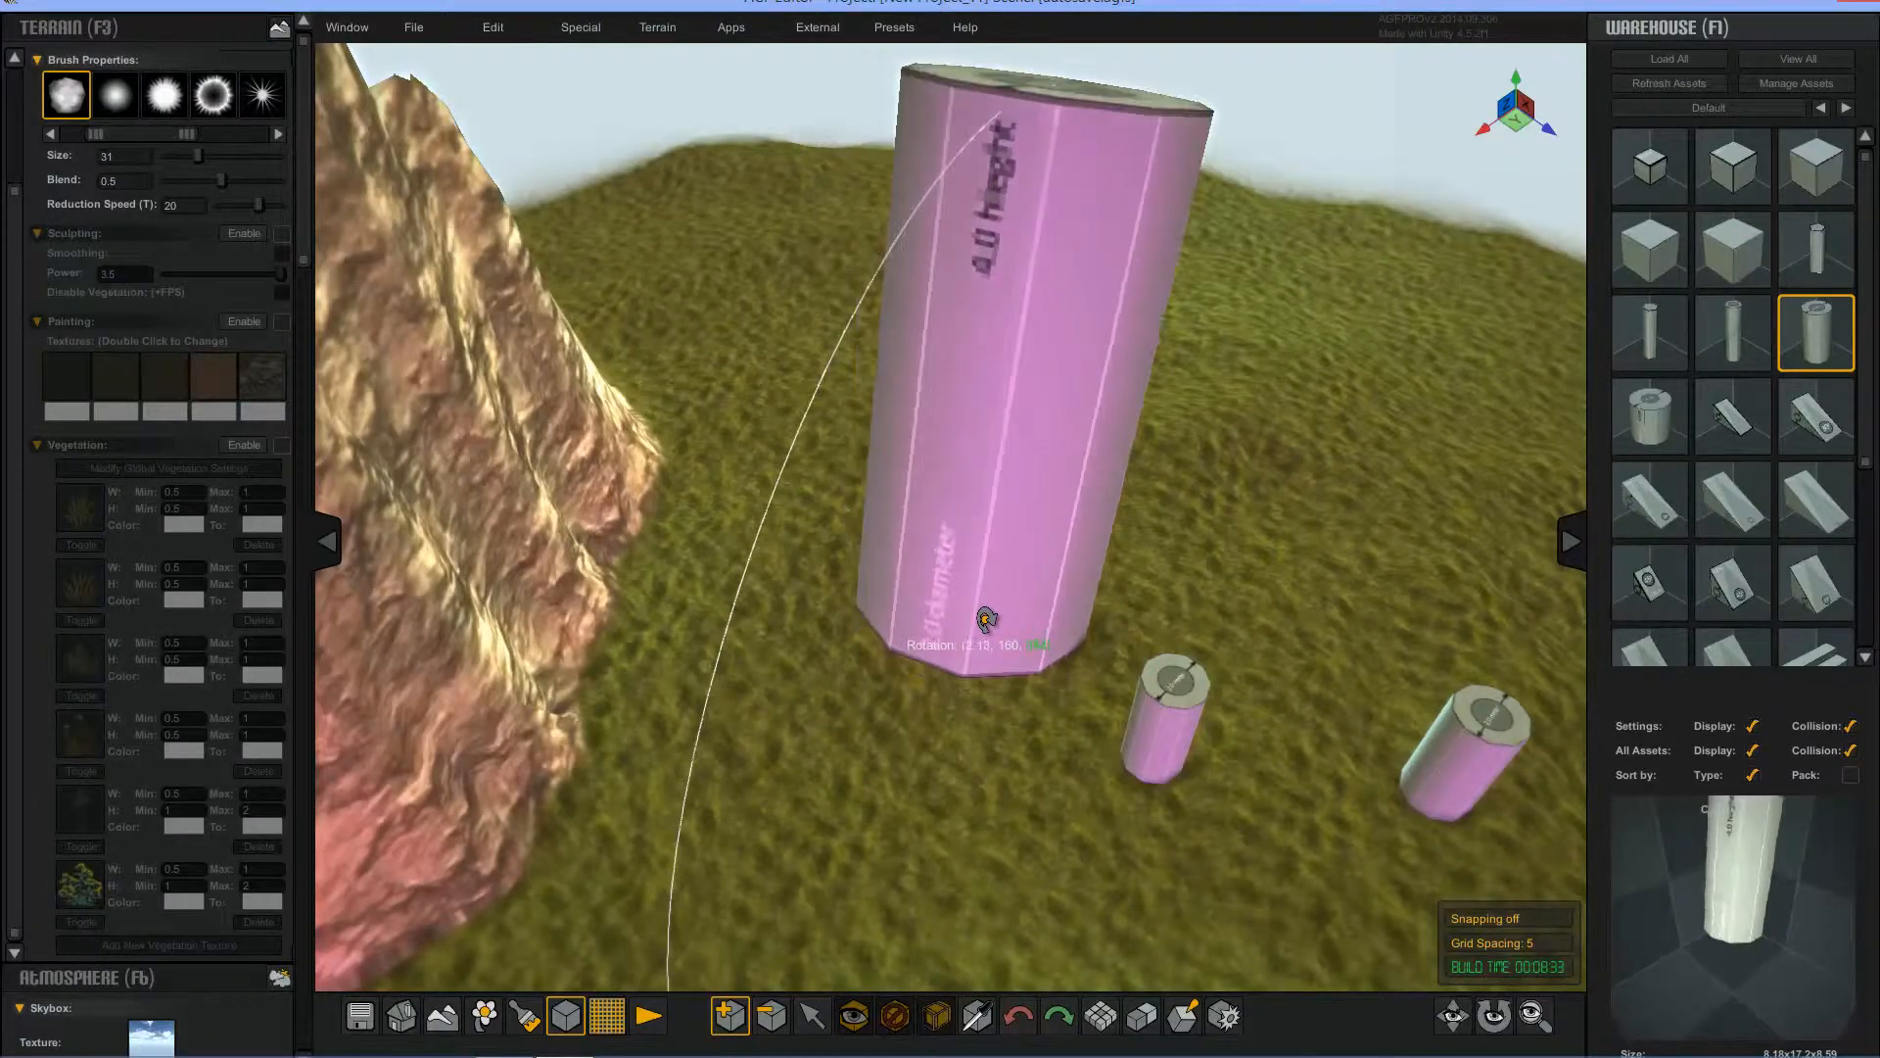
pyautogui.keyDown('ctrl'); pyautogui.scroll(10, 987, 619); pyautogui.keyUp('ctrl')
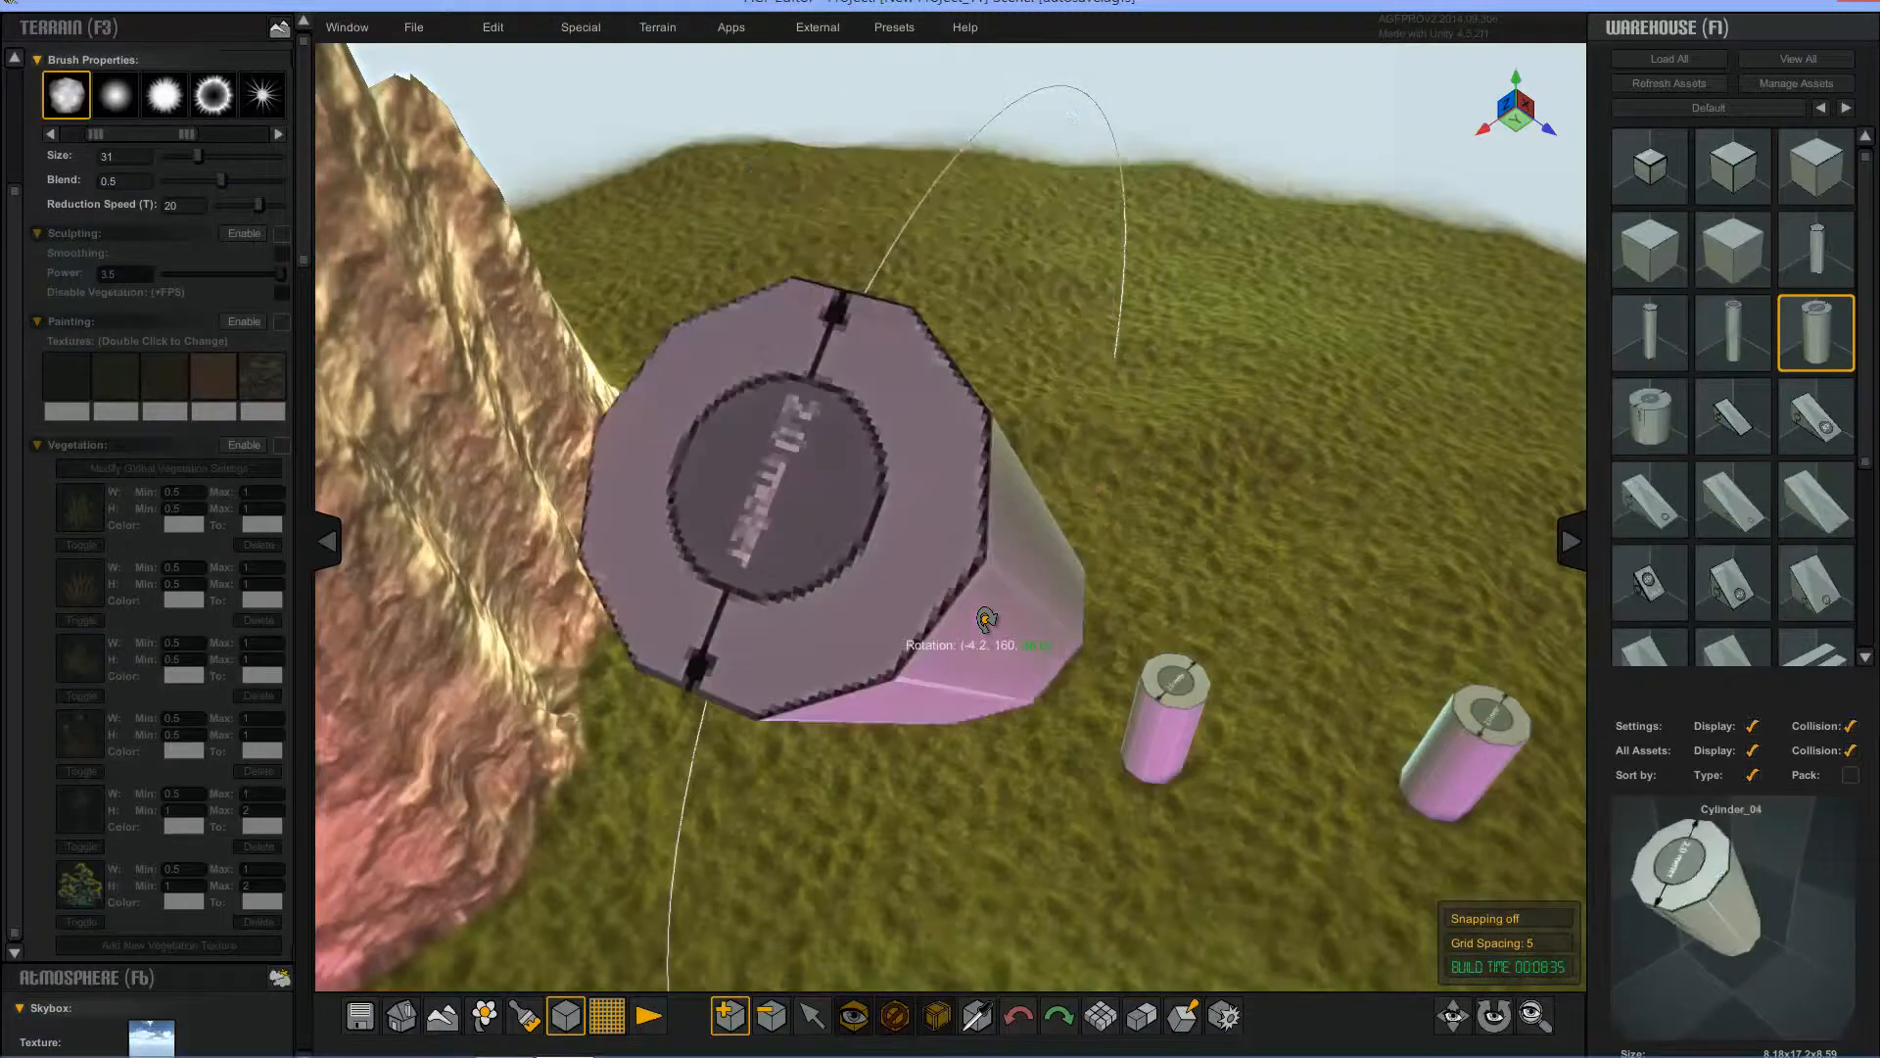
# Reselect the enlarged Cylinder_04 and place it turned and tilted on the grass beside the rock column.
pyautogui.press('Left')
pyautogui.press('Left')
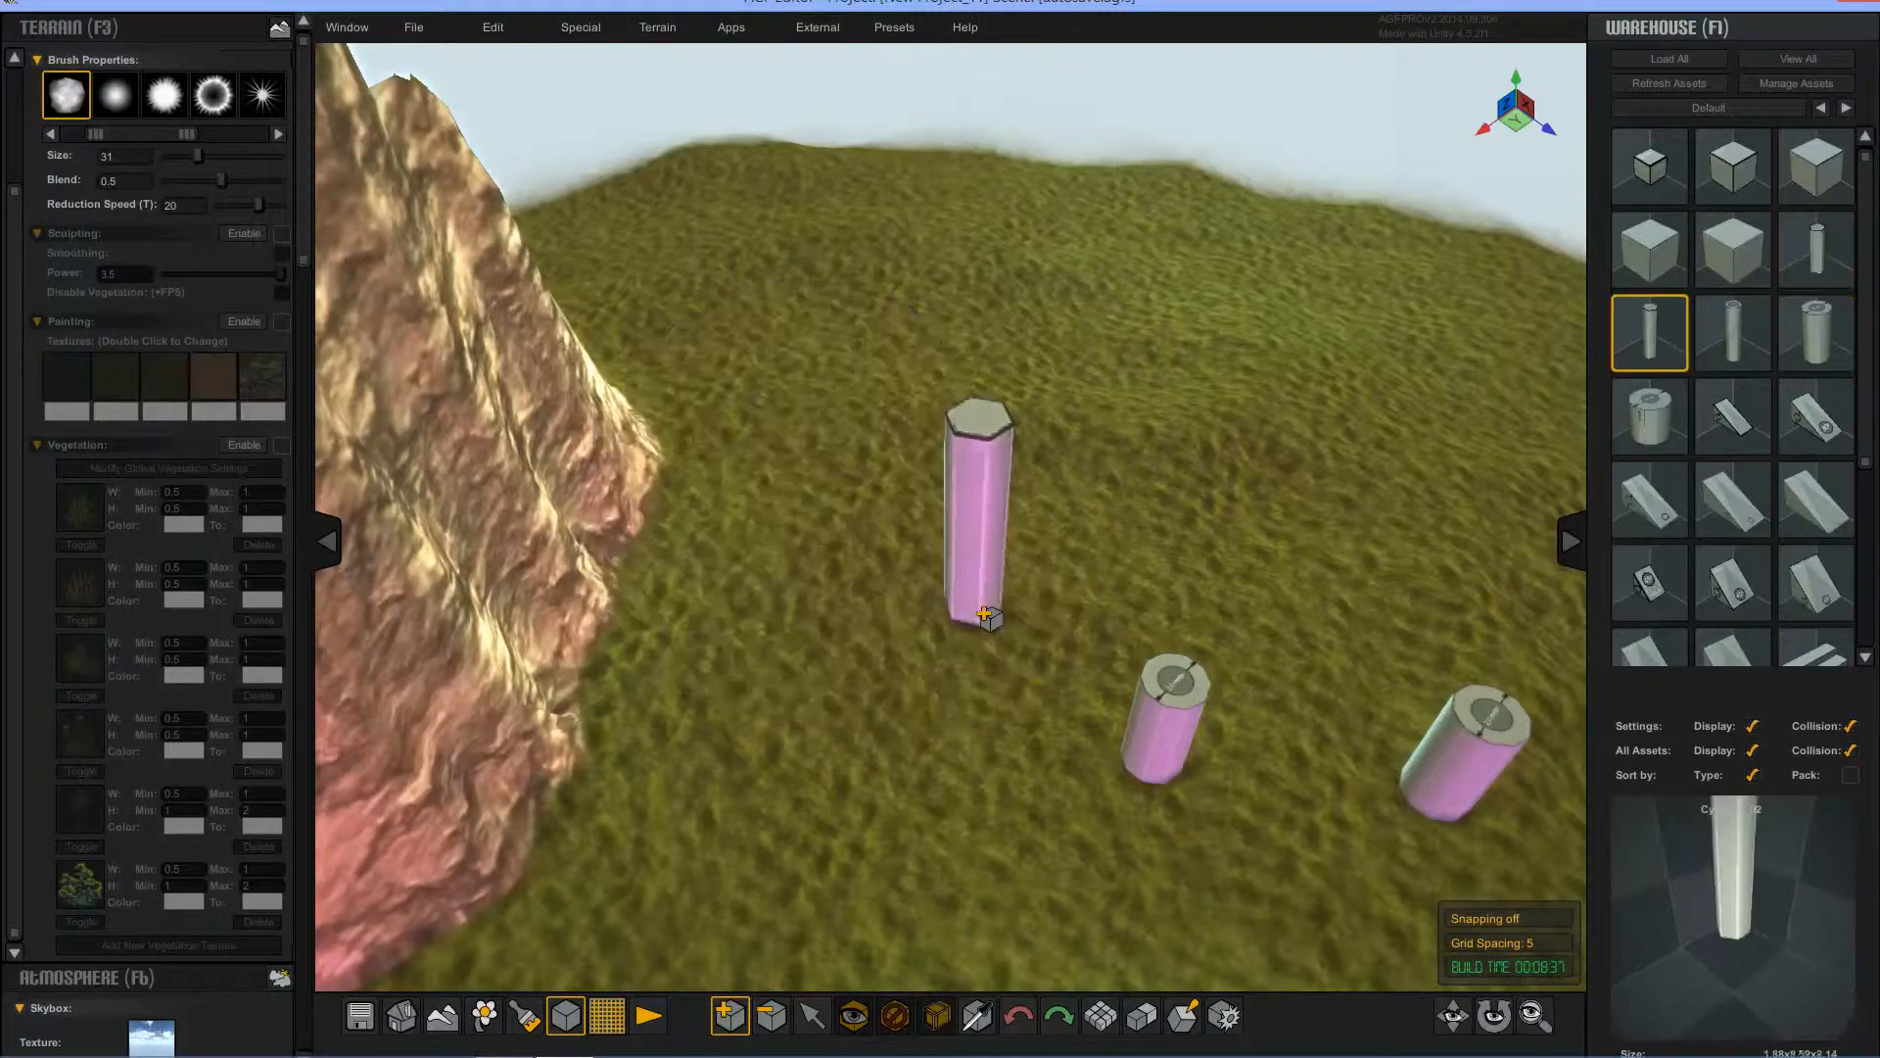
pyautogui.click(1817, 333)
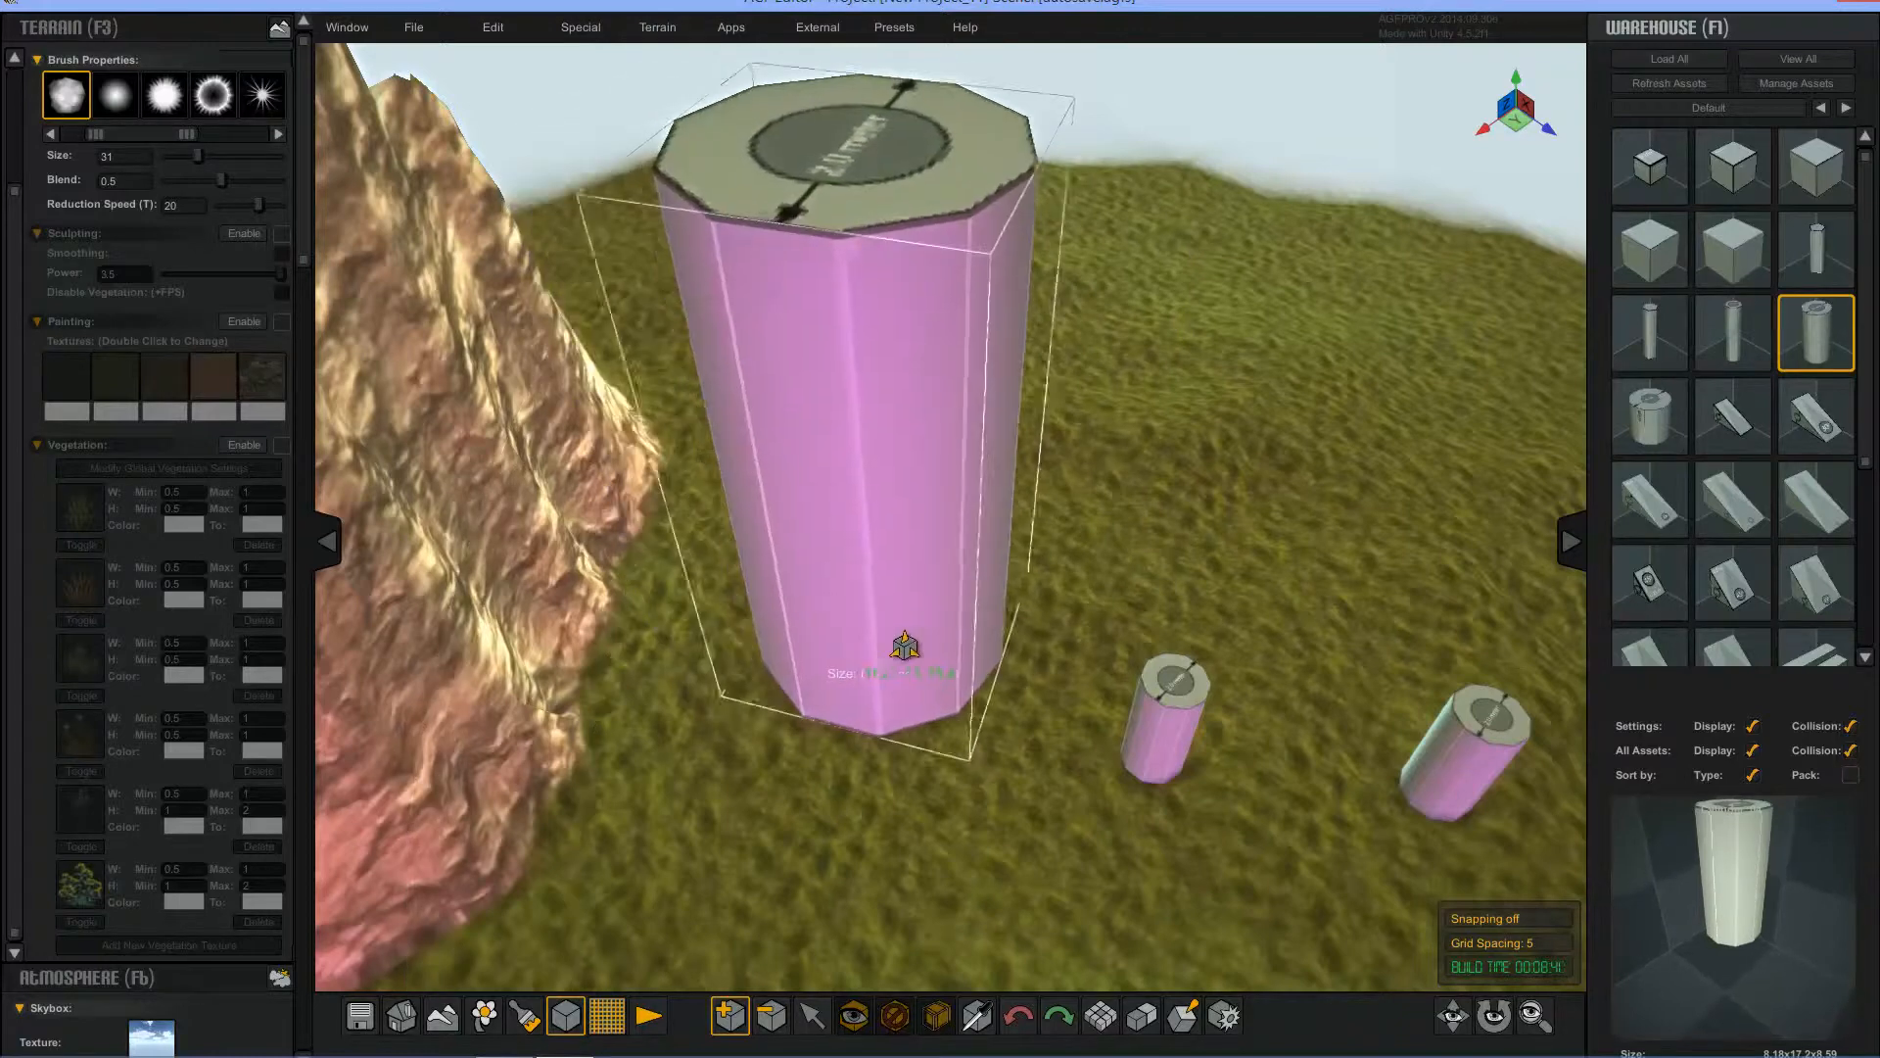
pyautogui.scroll(3, 905, 645)
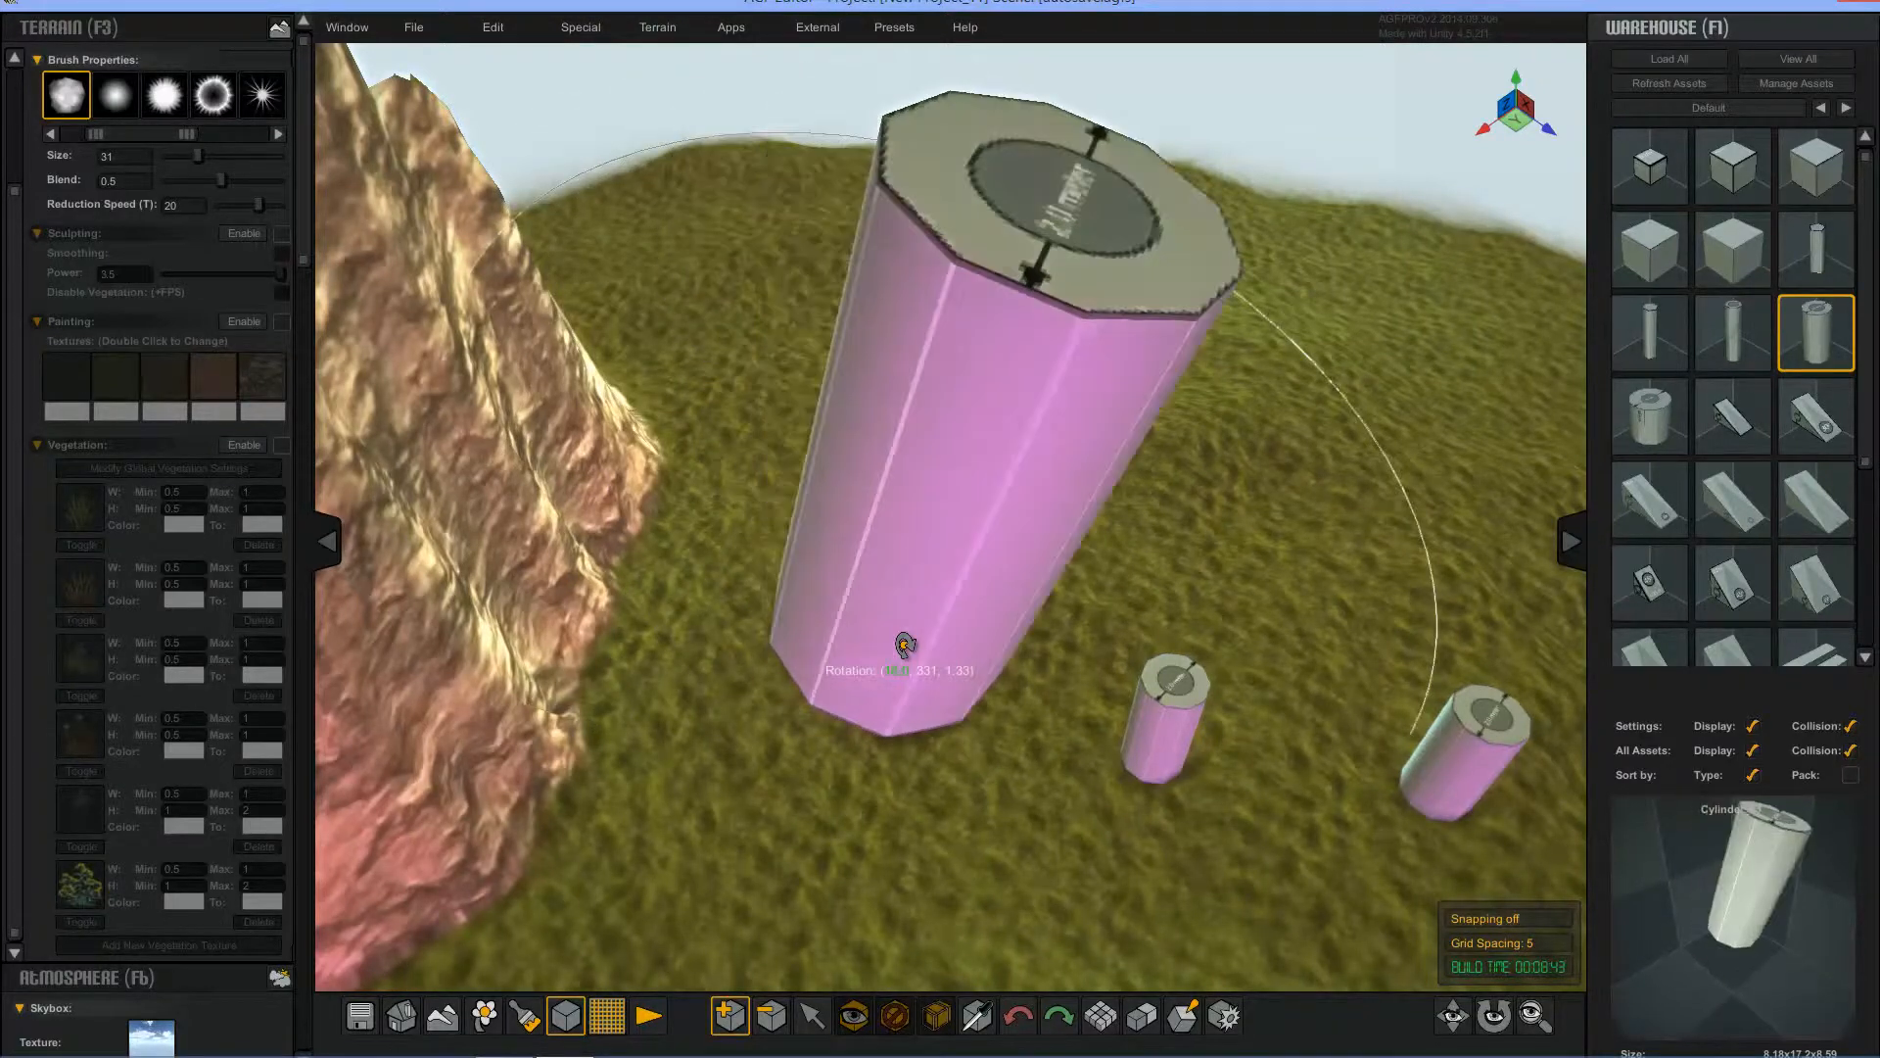
pyautogui.scroll(-5, 905, 645)
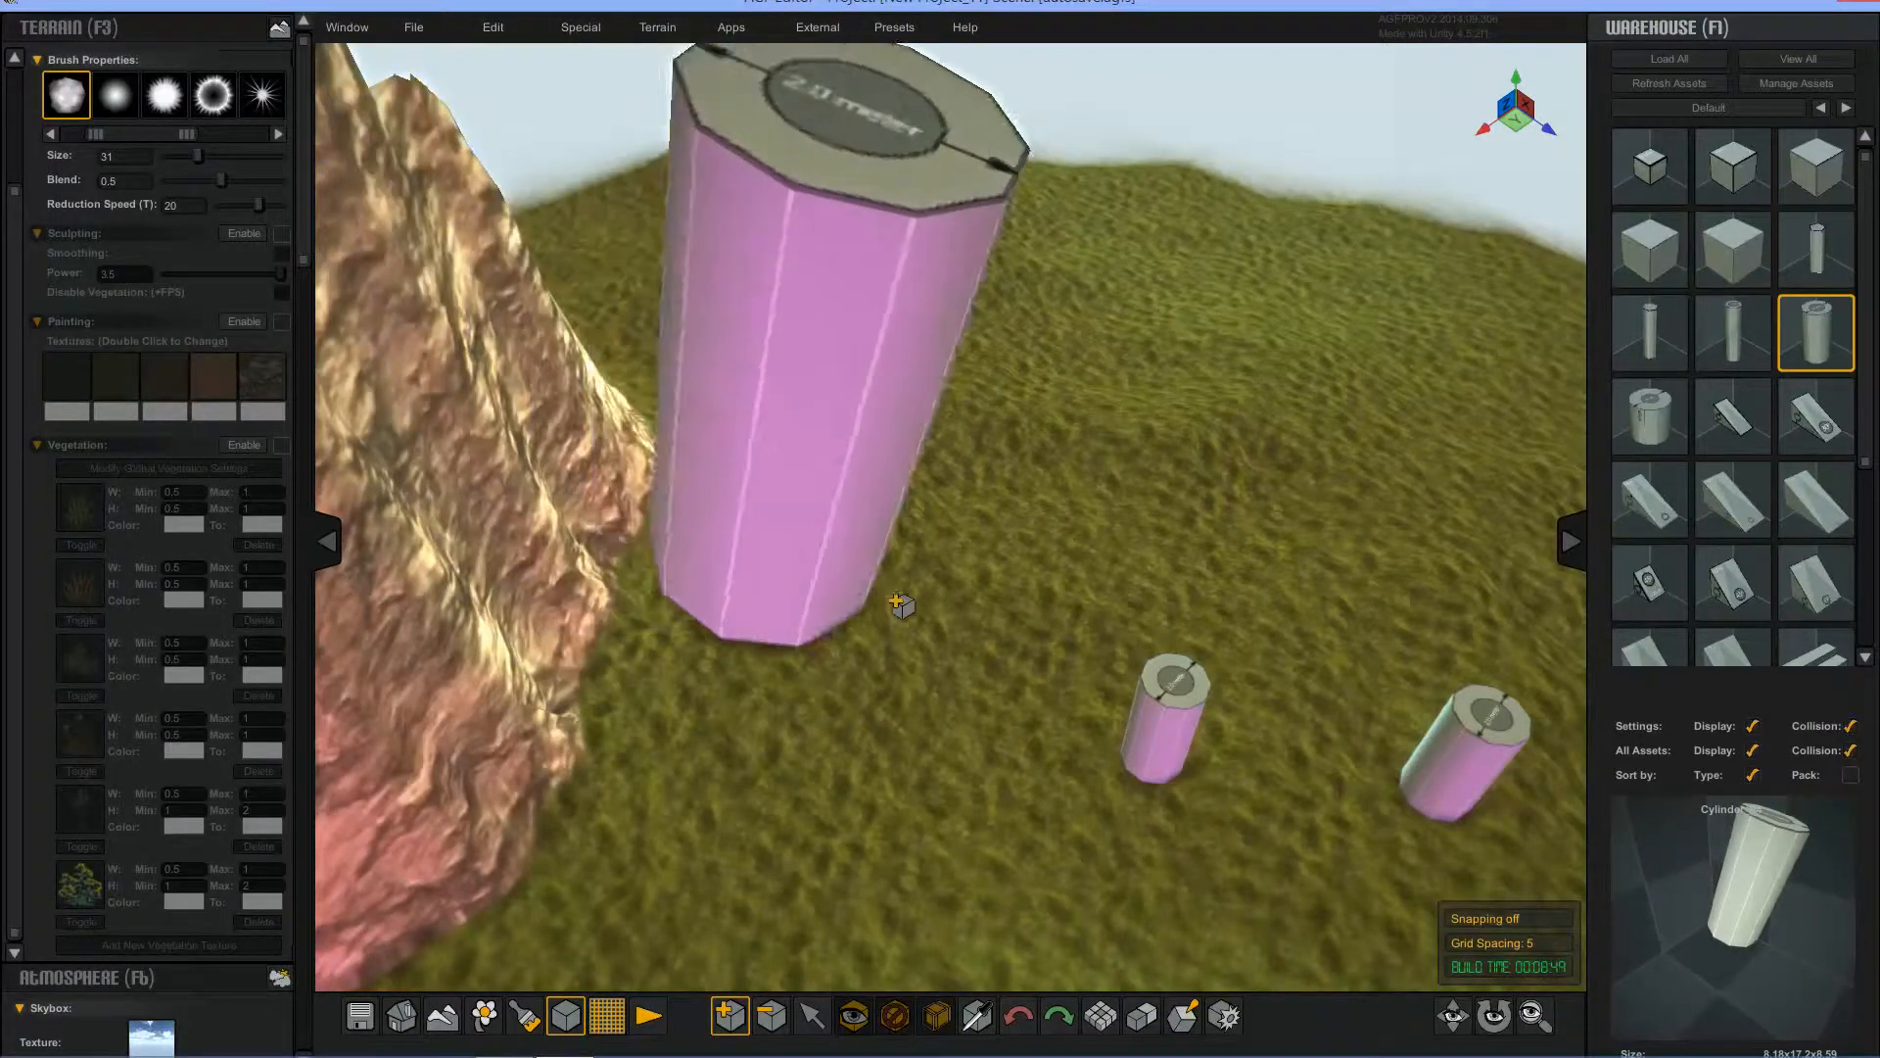
# Place the 17.2 x 17.2 x 17.2 cube, tilted, on top of the large leaning cylinder.
pyautogui.press('s')
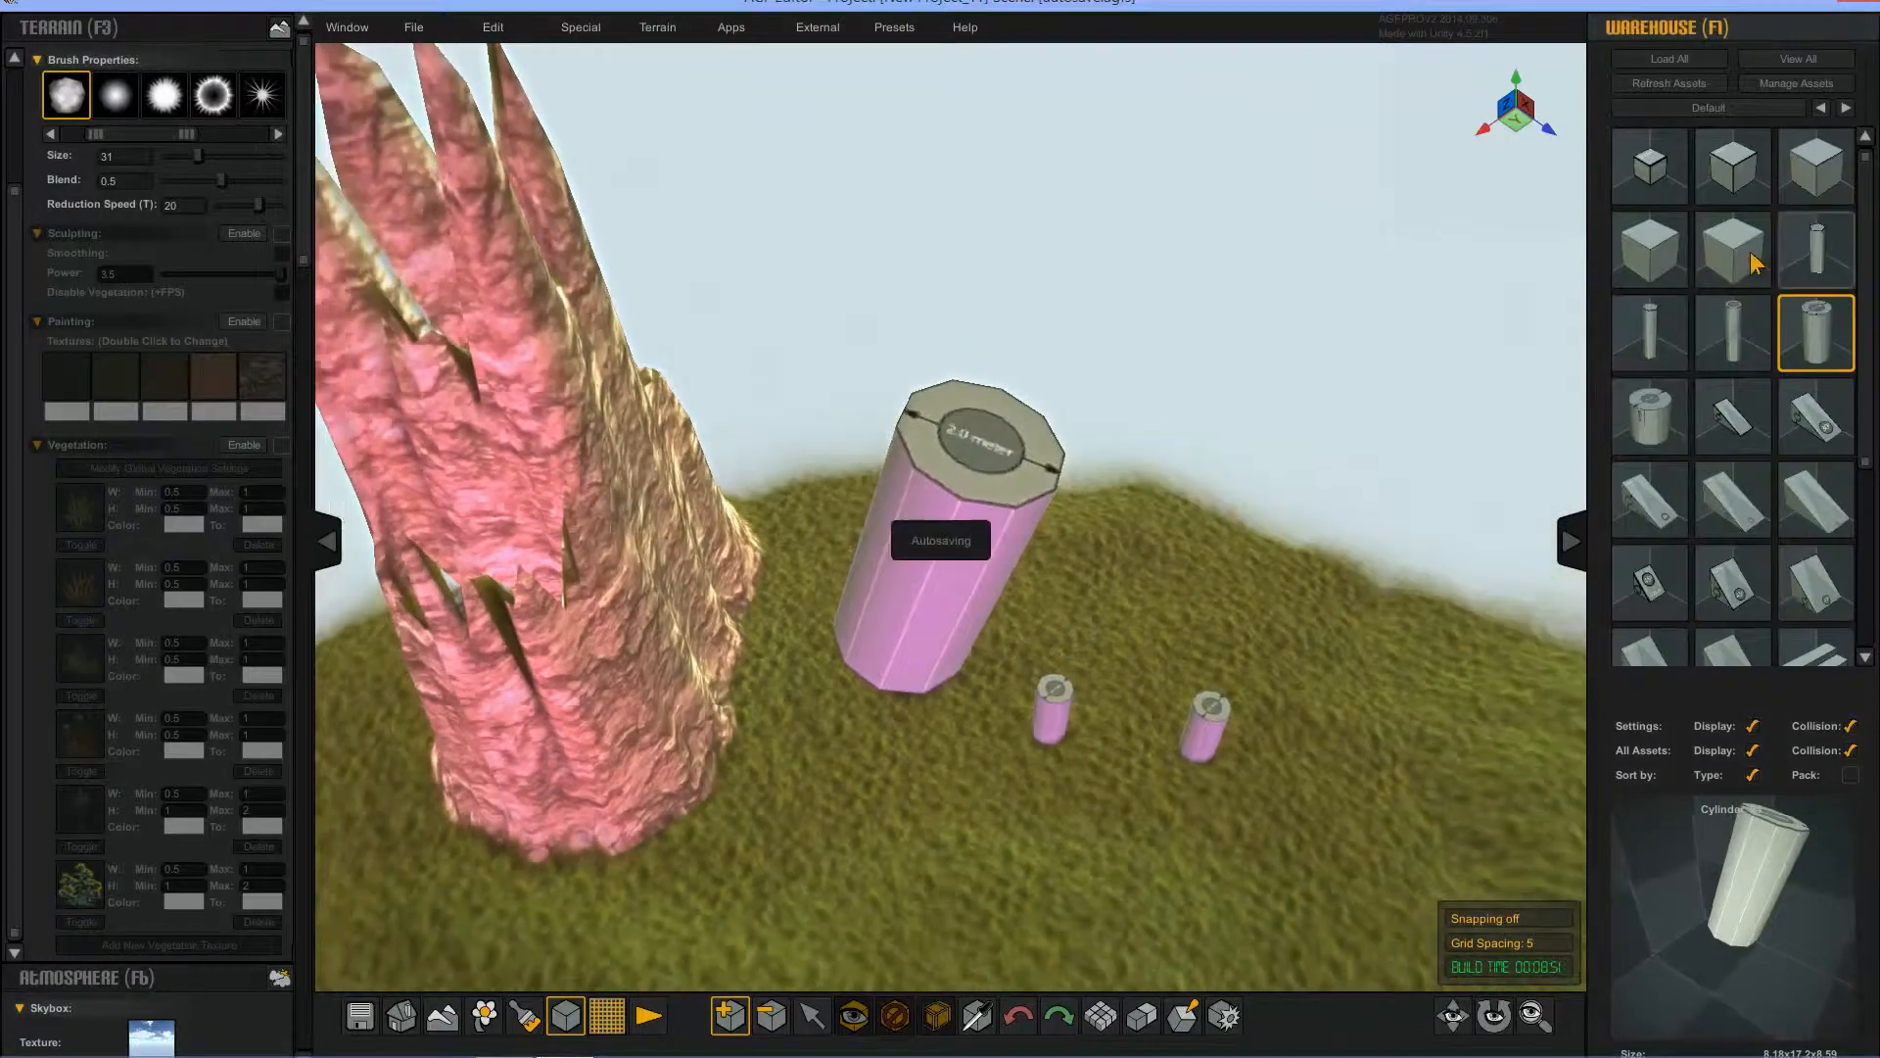
pyautogui.scroll(4, 1046, 428)
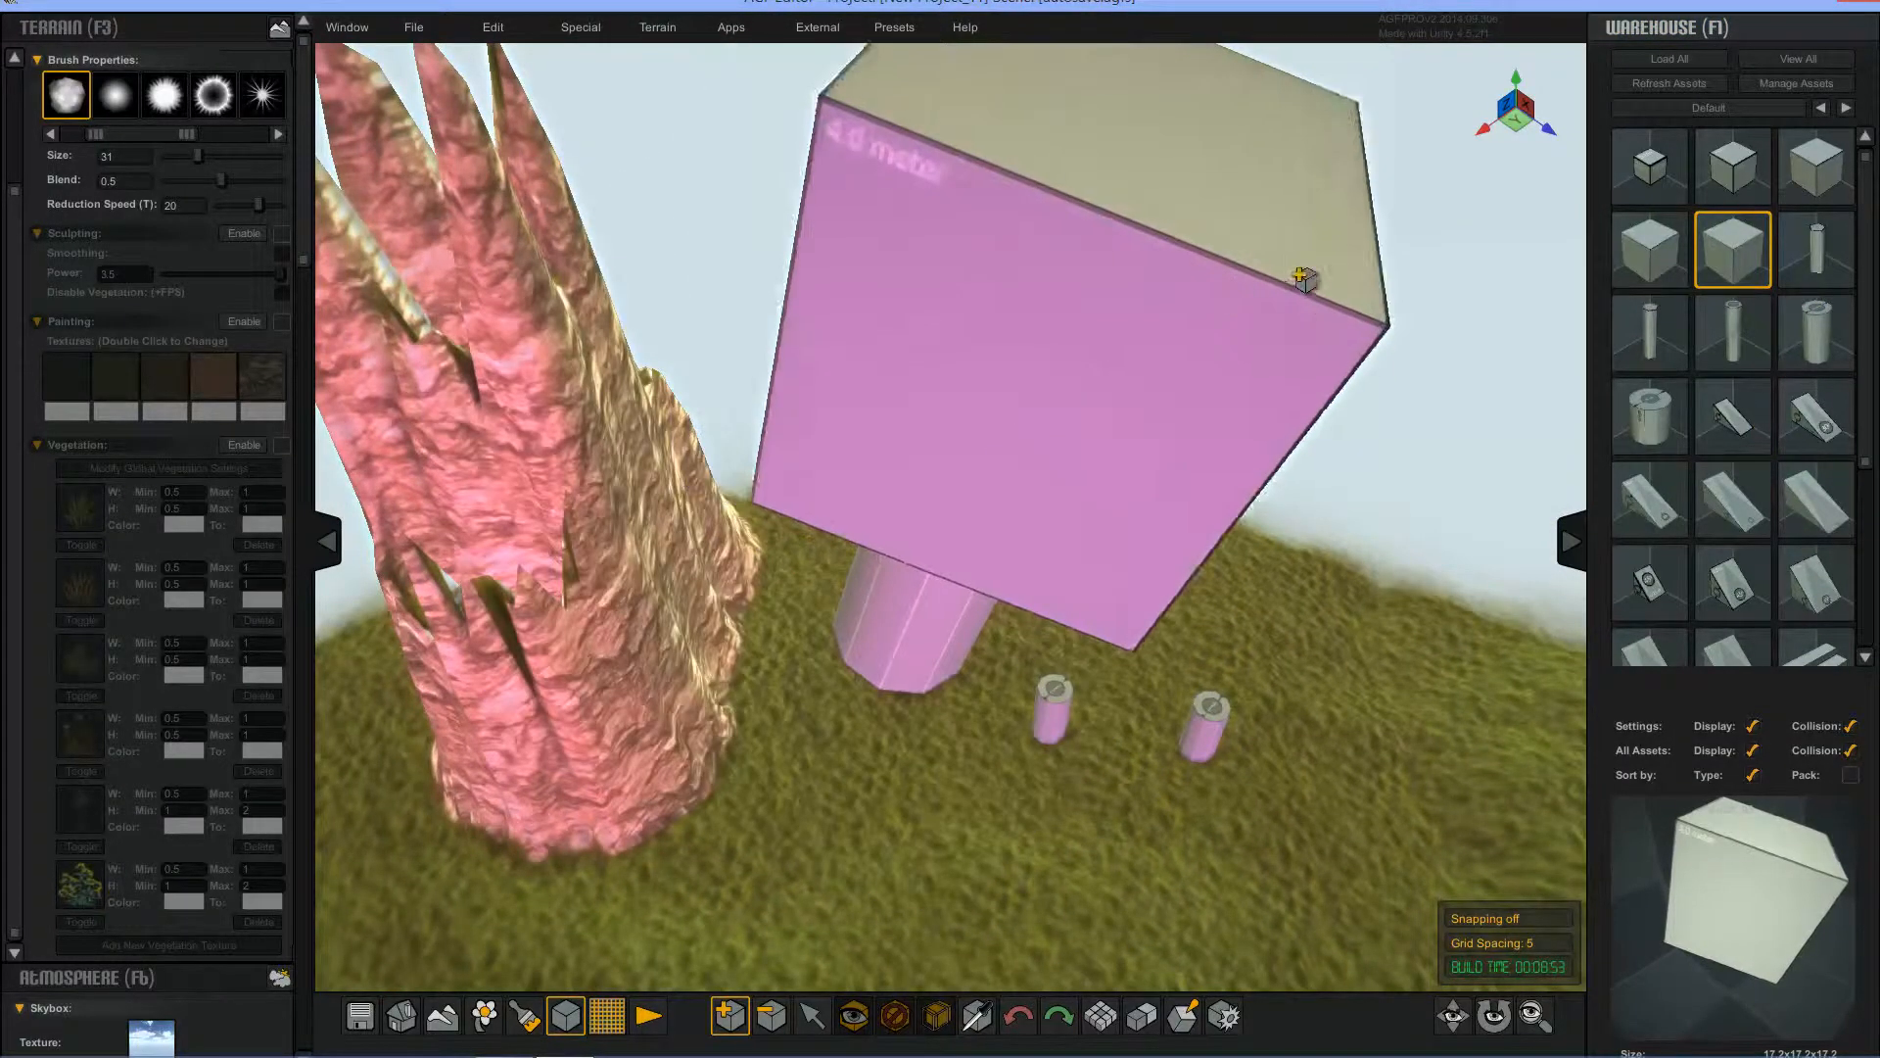
pyautogui.click(1099, 446)
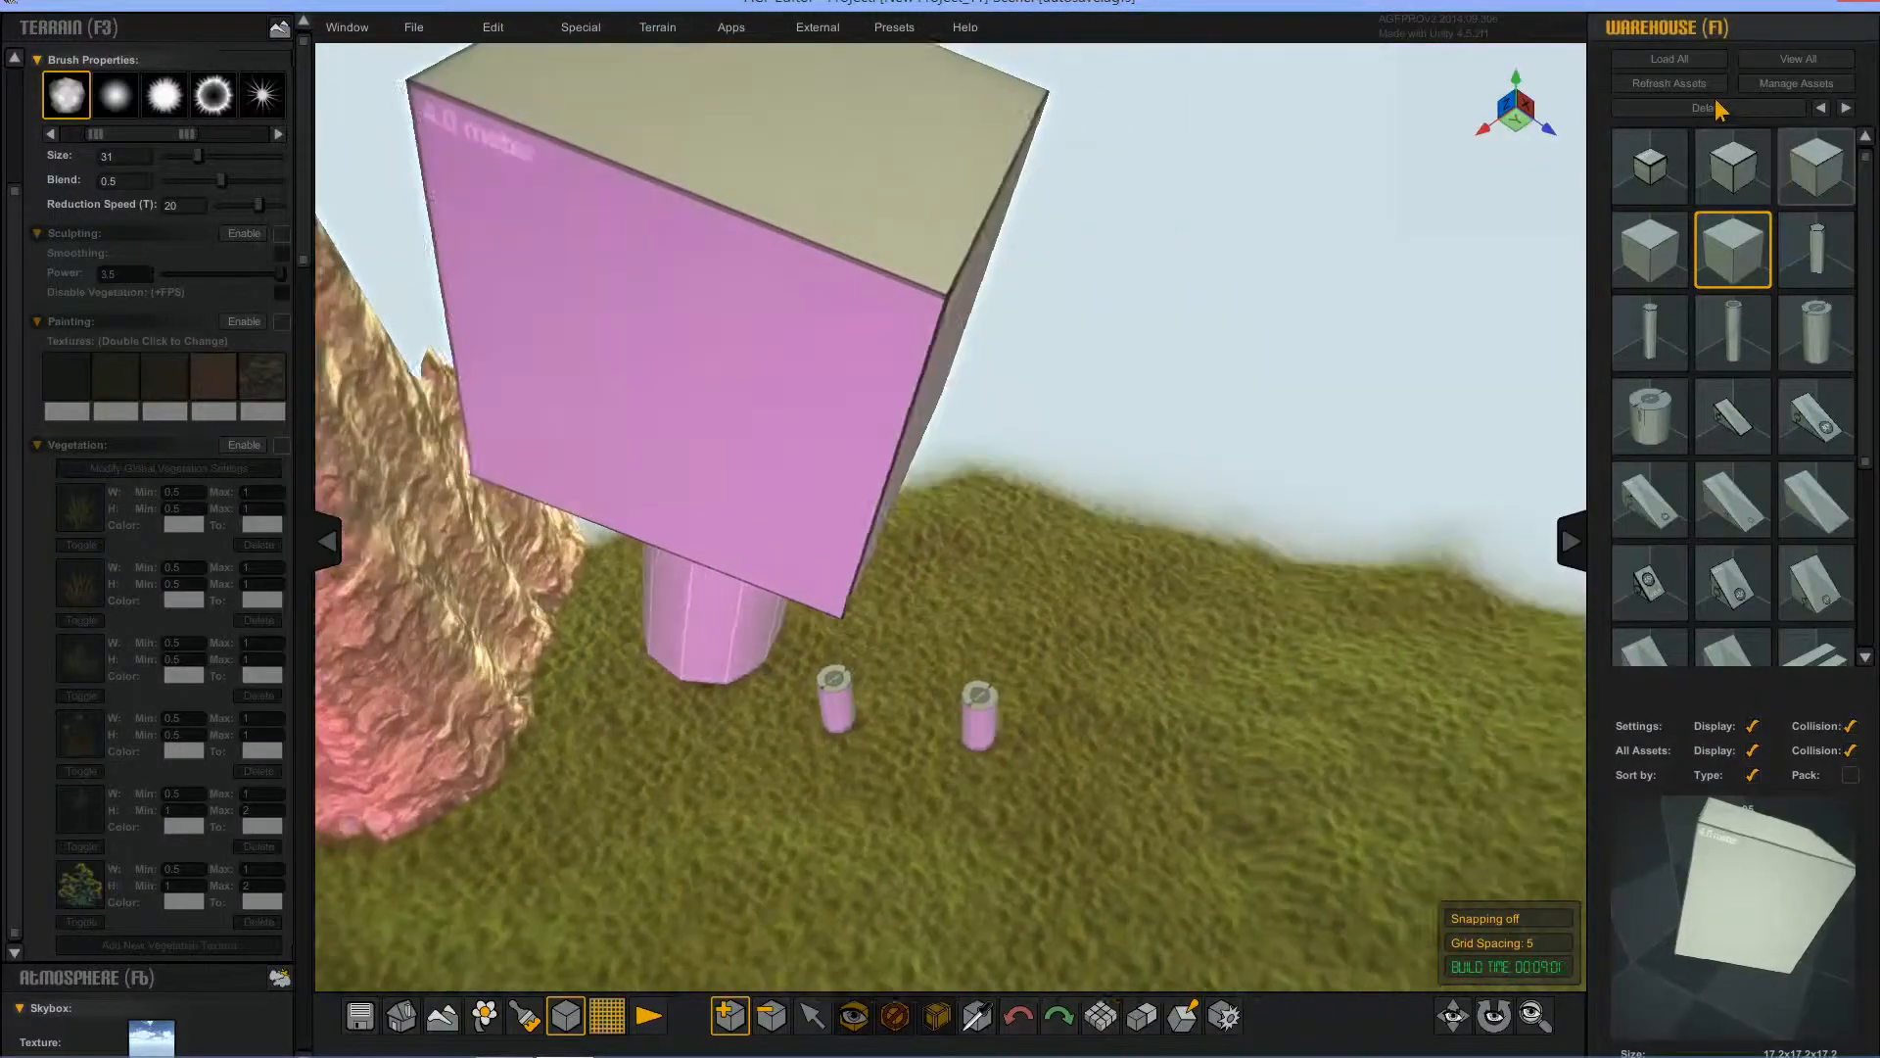
# Show the NPCs asset category and place a rotated NPC_Male_Blue on the grassy hillside.
pyautogui.click(1709, 108)
pyautogui.click(1629, 171)
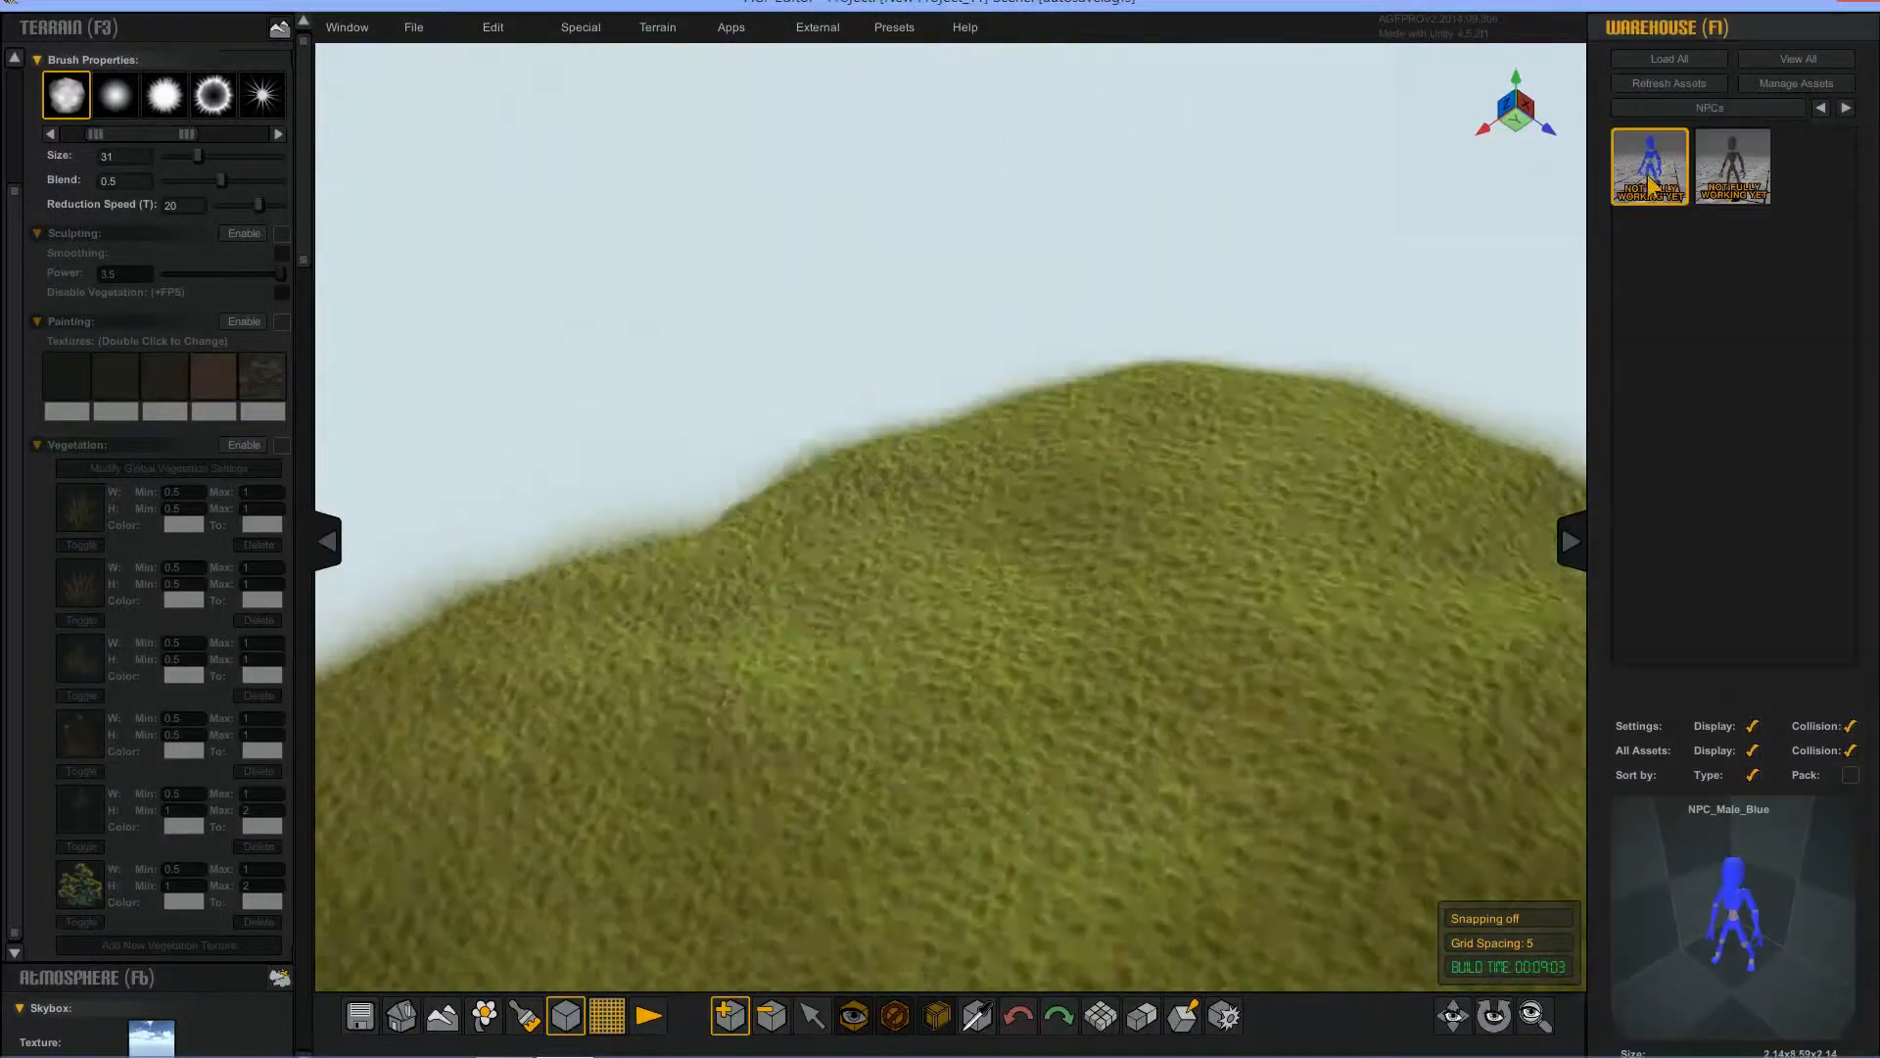
pyautogui.click(1131, 669)
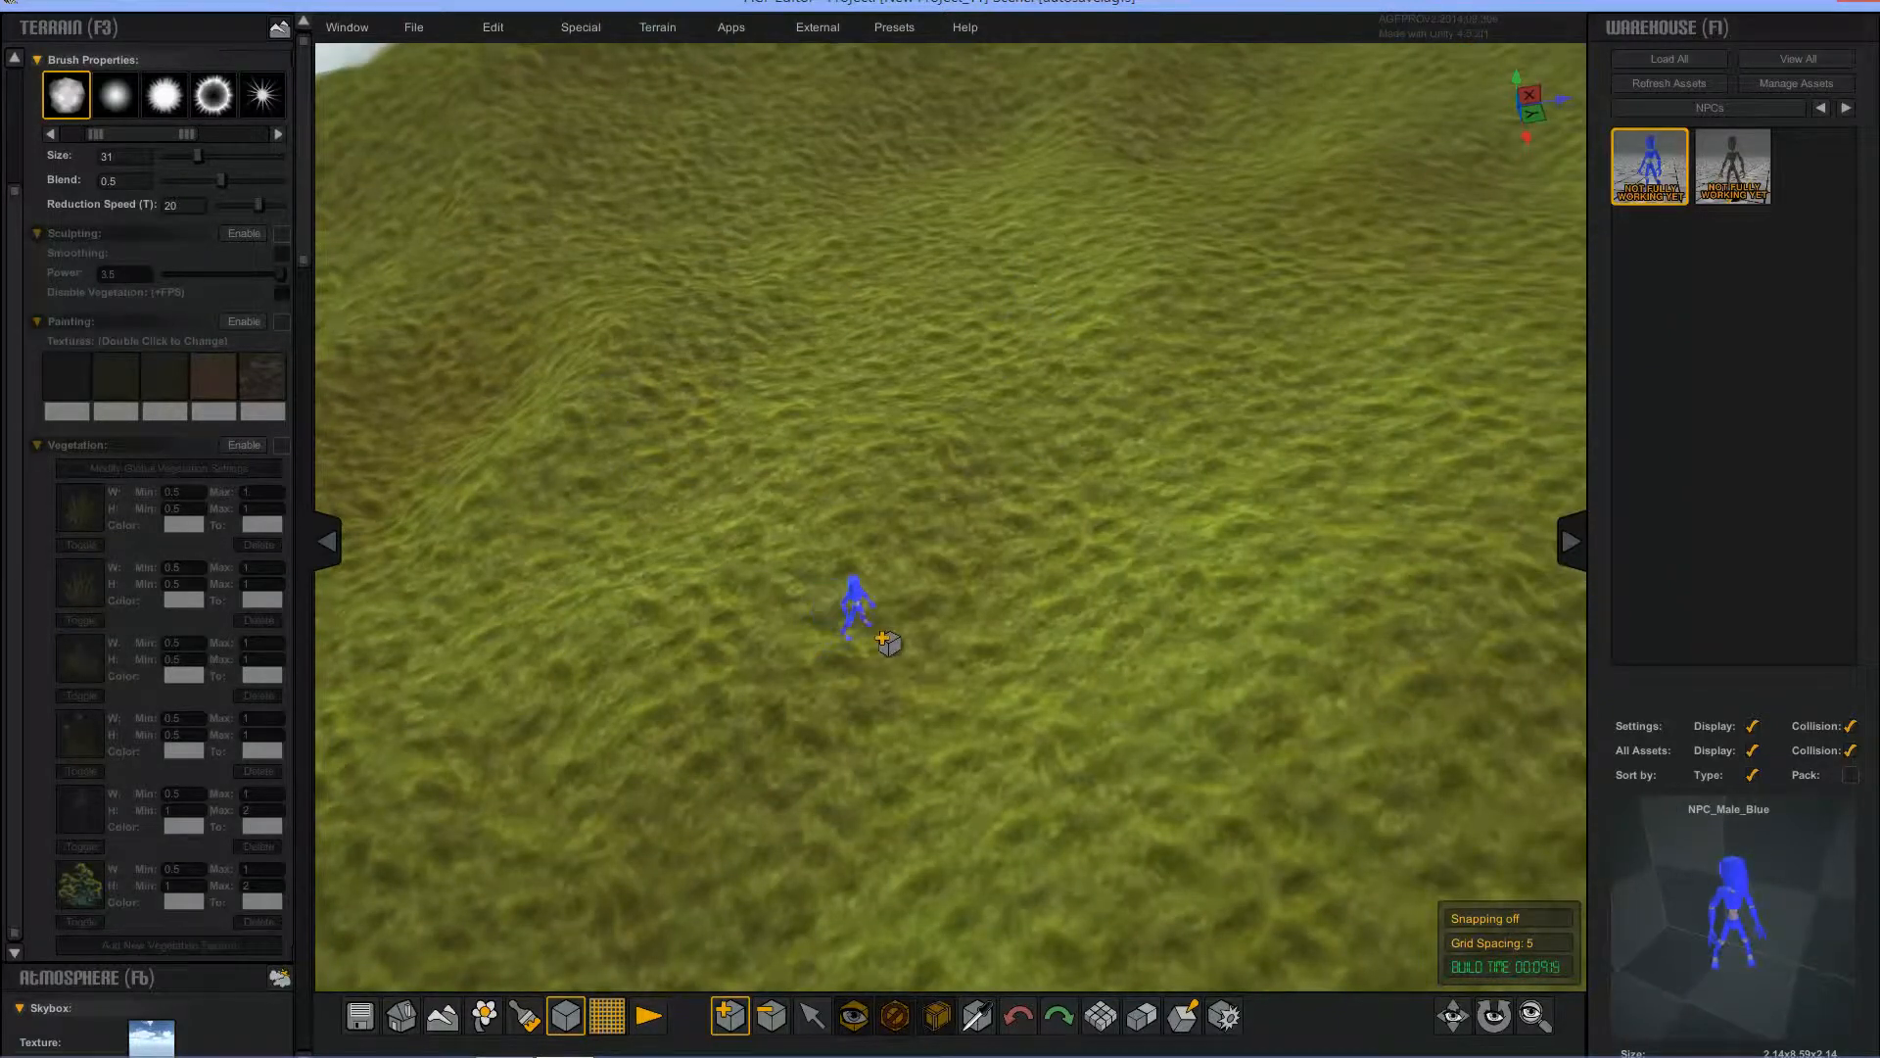
pyautogui.moveTo(886, 639); pyautogui.dragTo(897, 637)
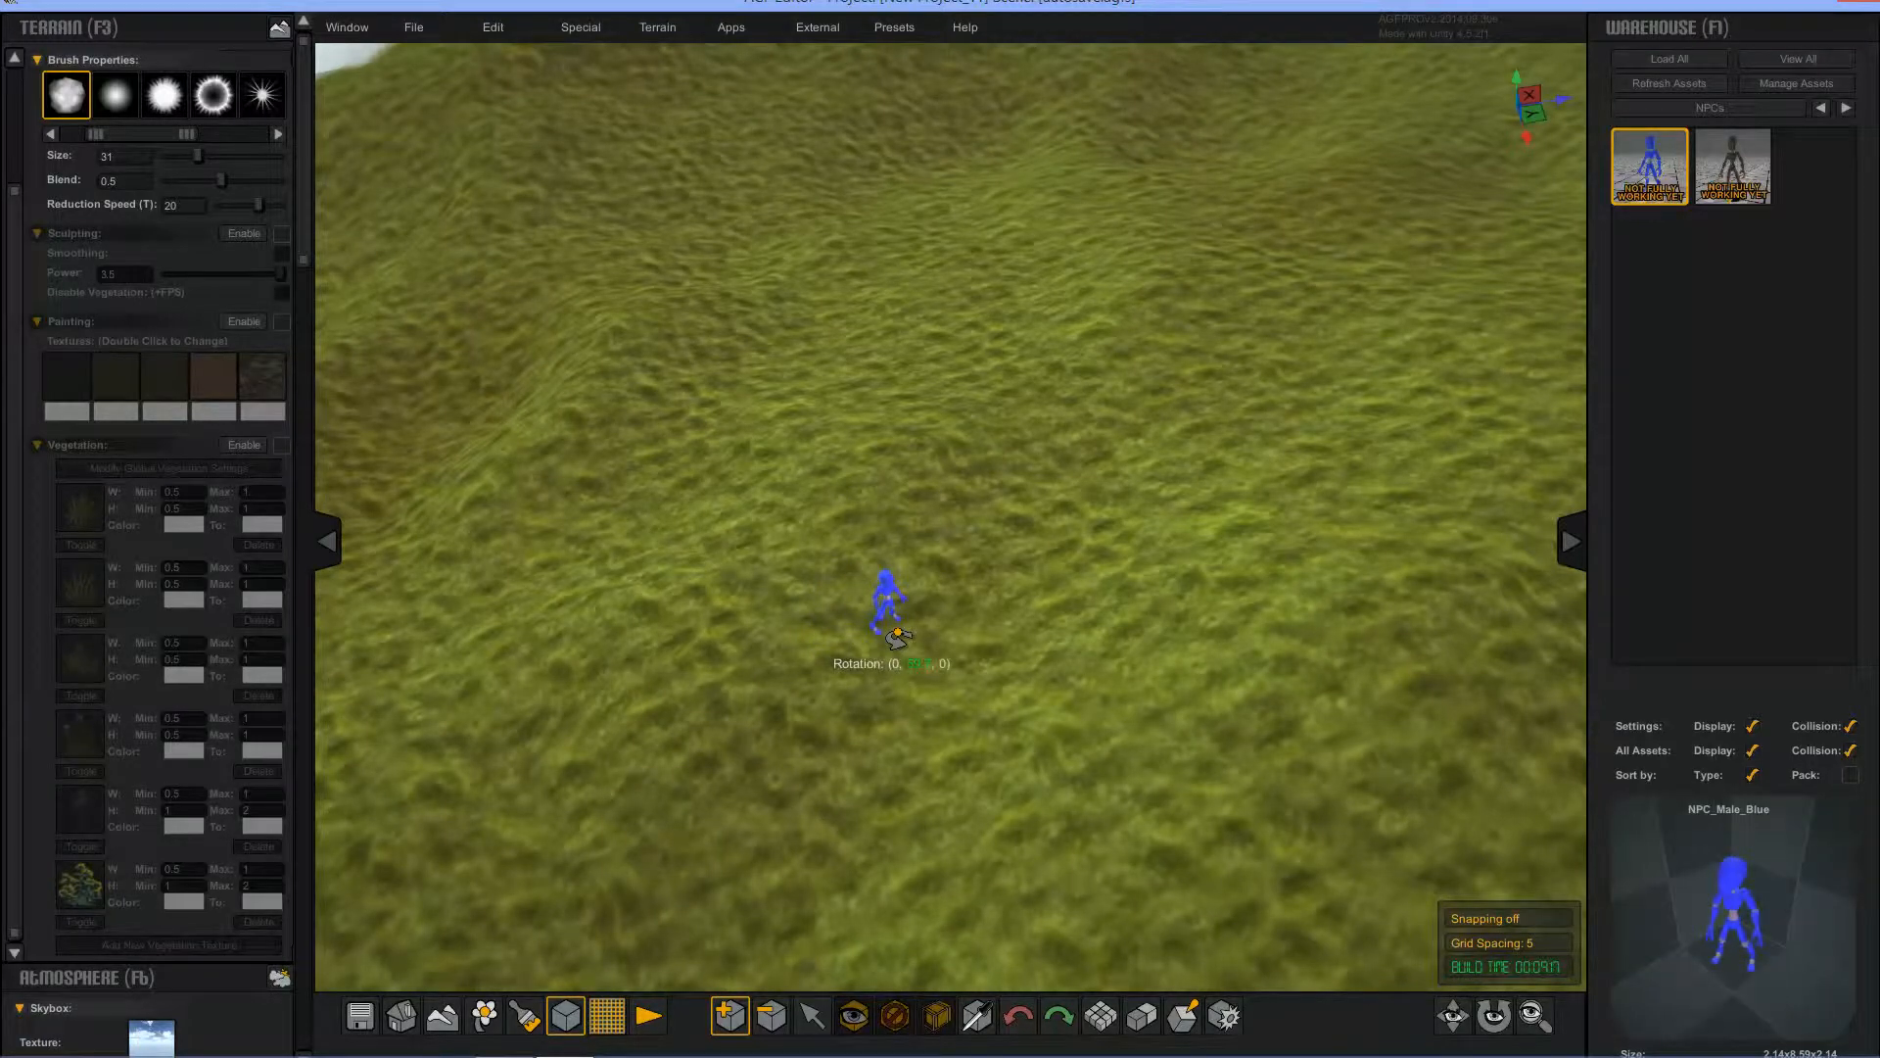
pyautogui.moveTo(1691, 363); pyautogui.dragTo(1648, 315)
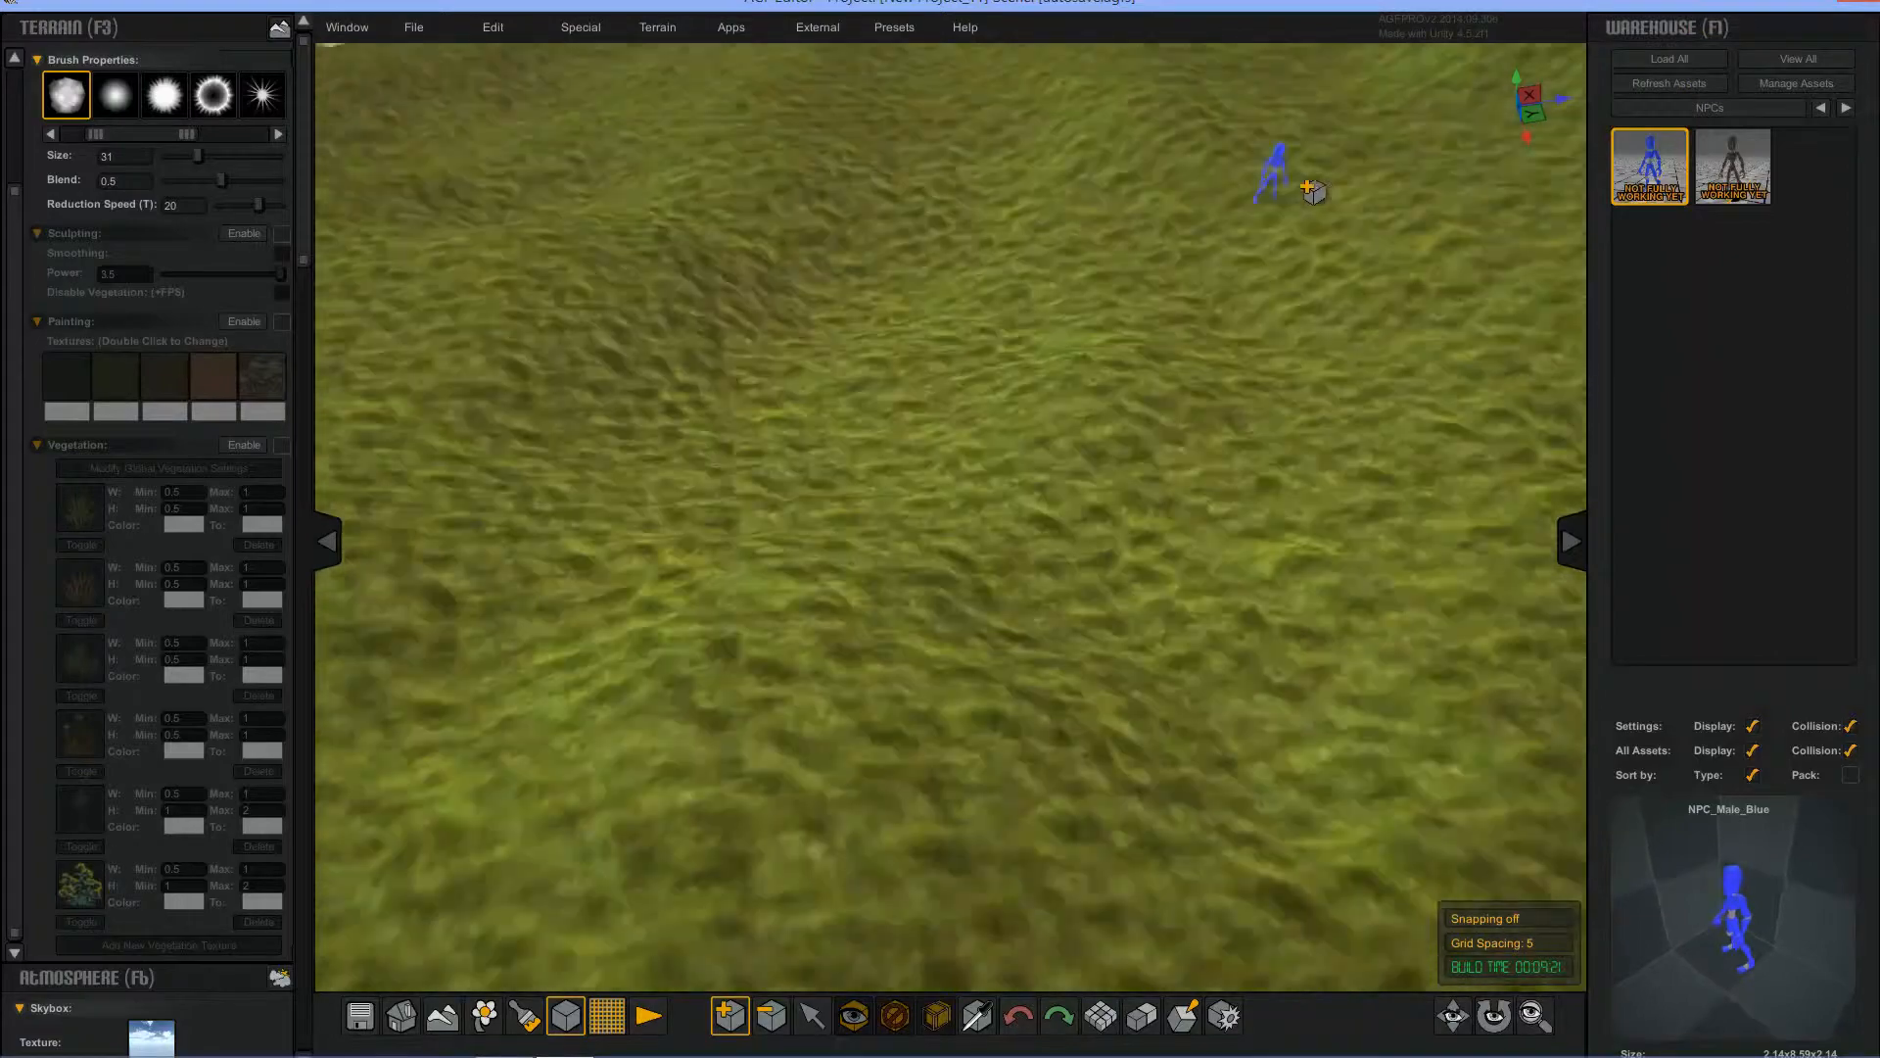
pyautogui.click(1320, 191)
# Return to the home view and place another NPC_Male_Blue on the grass in front of the rock column.
pyautogui.press('d')
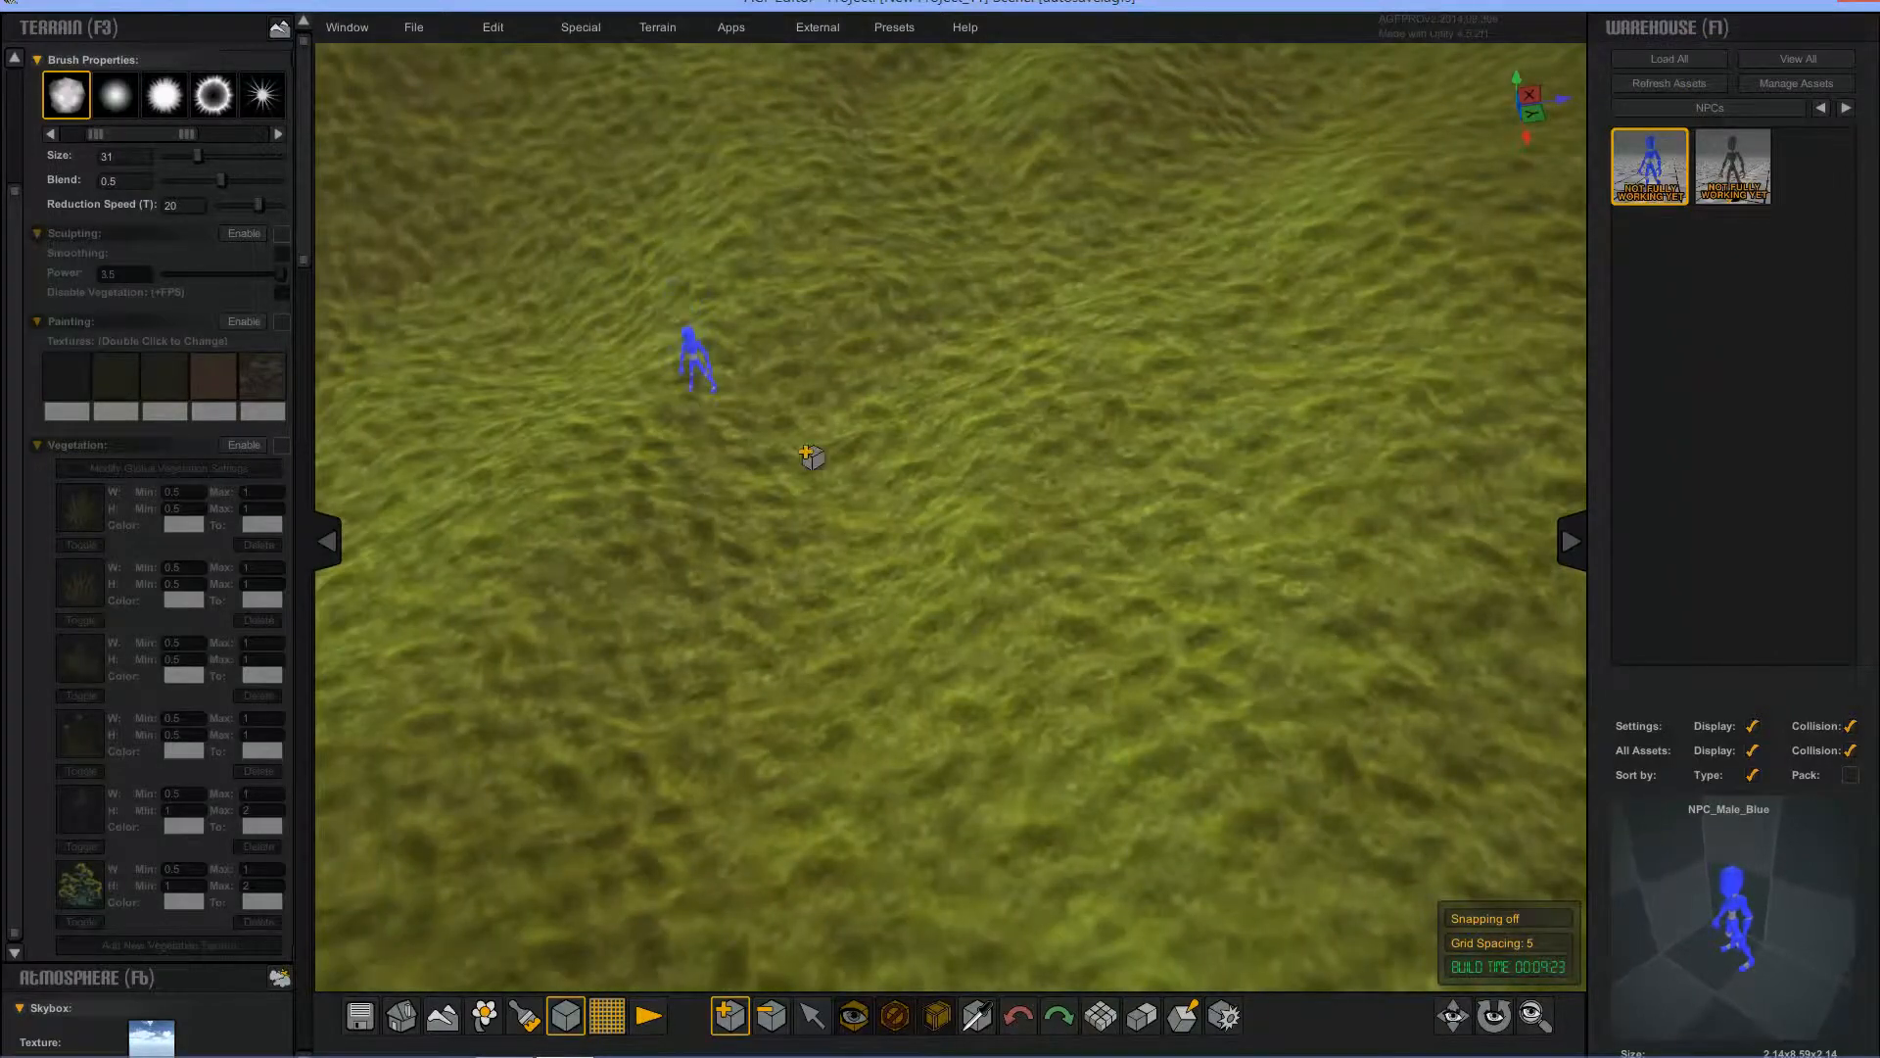
pyautogui.press('s')
pyautogui.press('a')
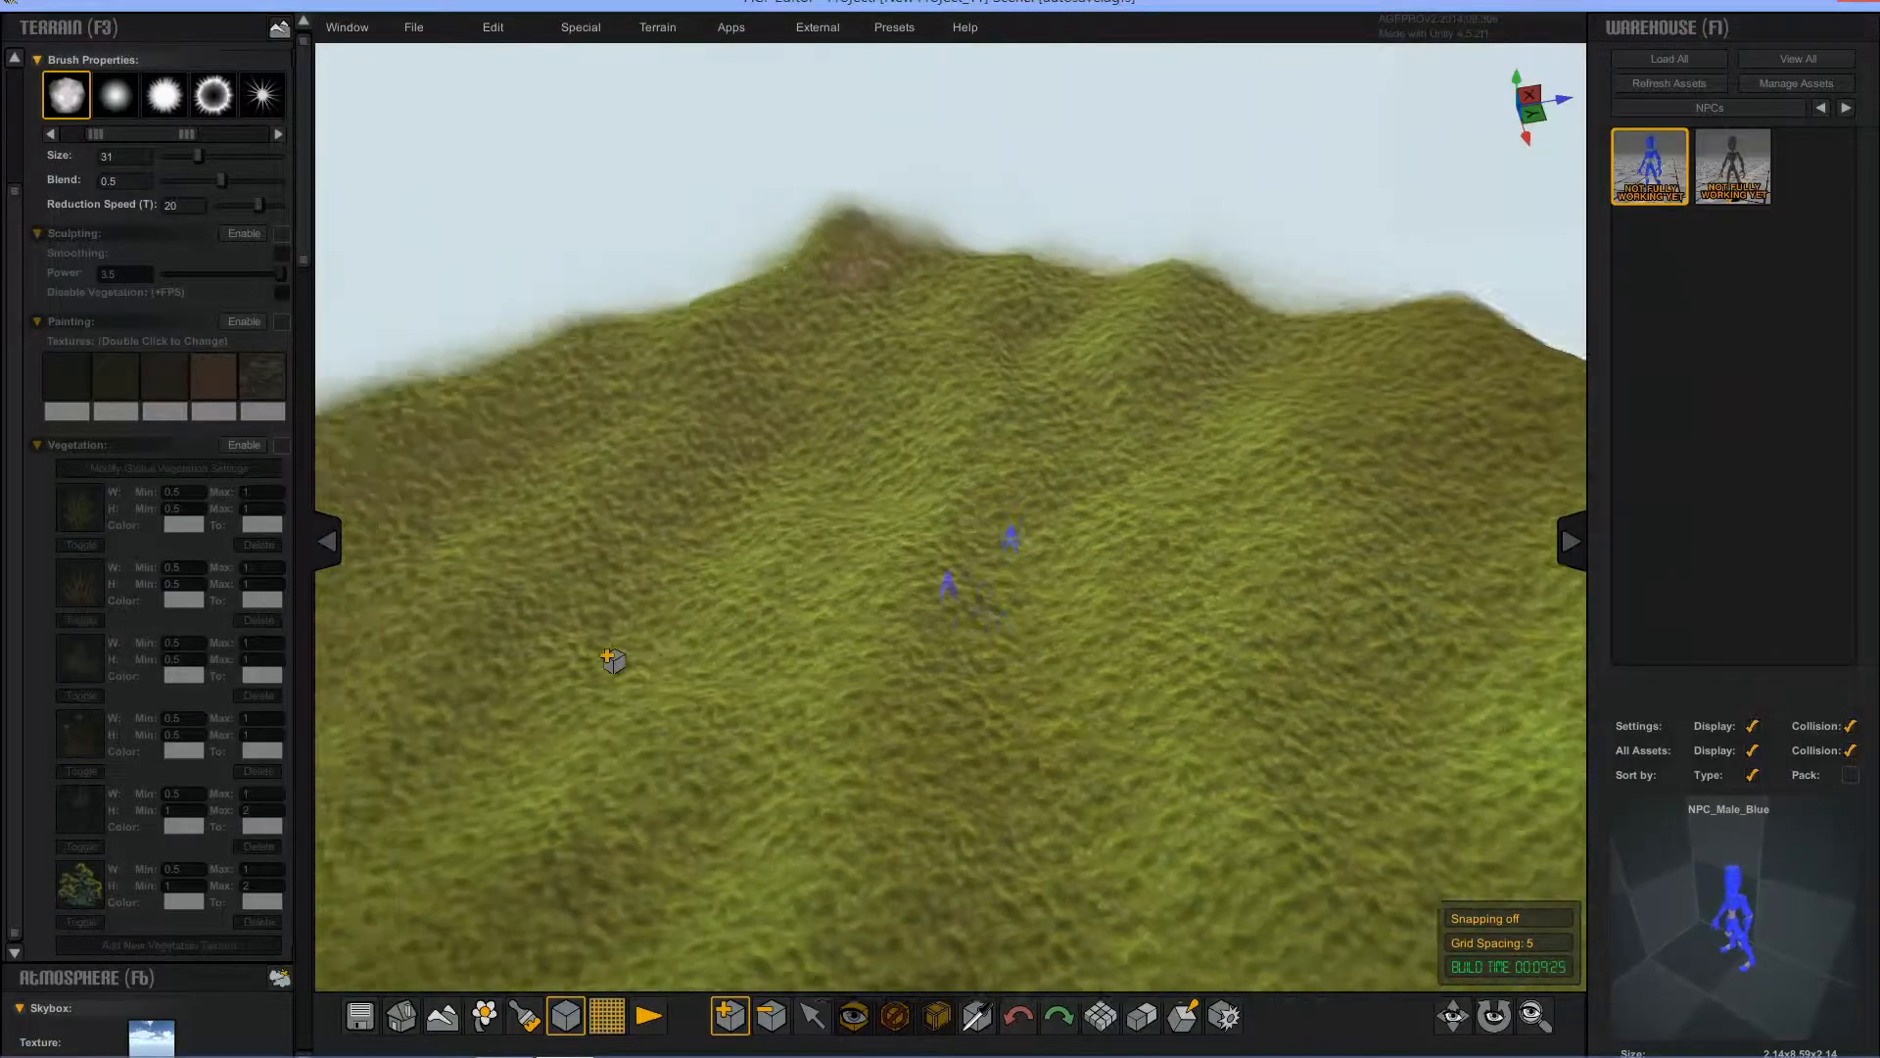
pyautogui.press('a')
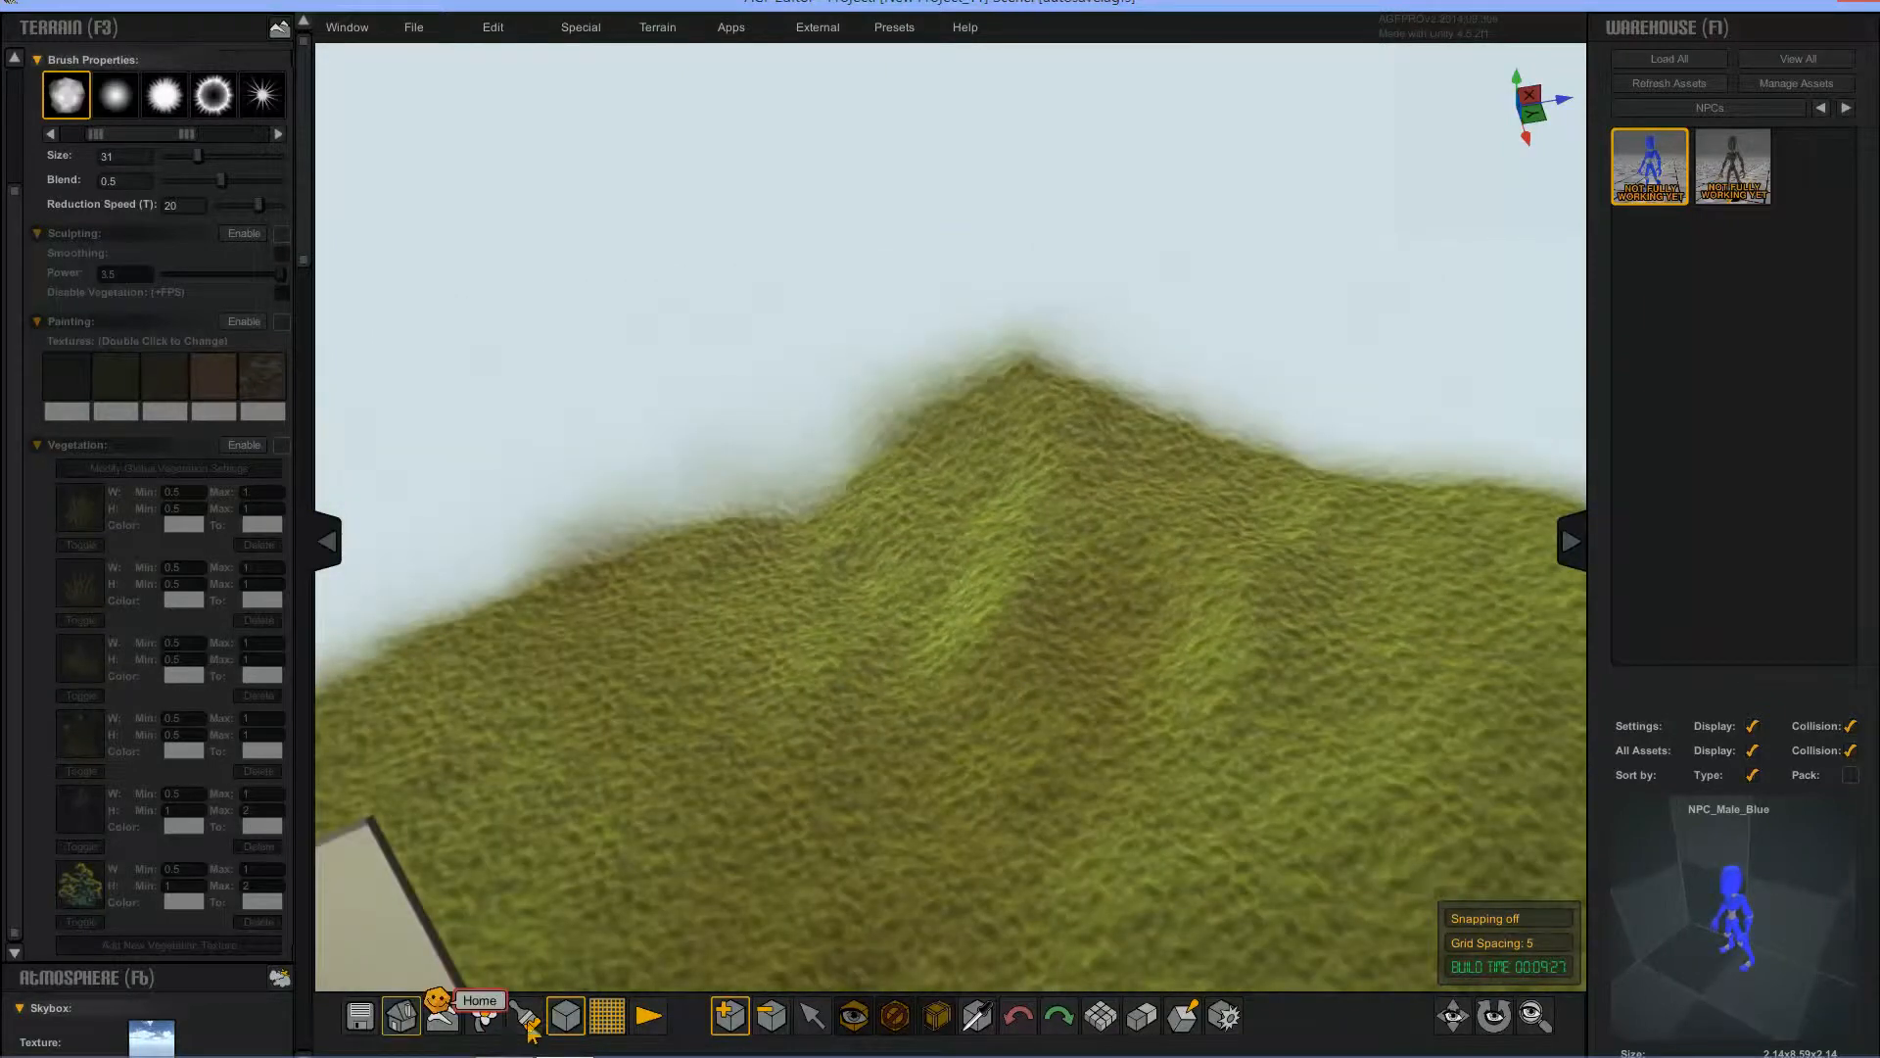
pyautogui.click(402, 1018)
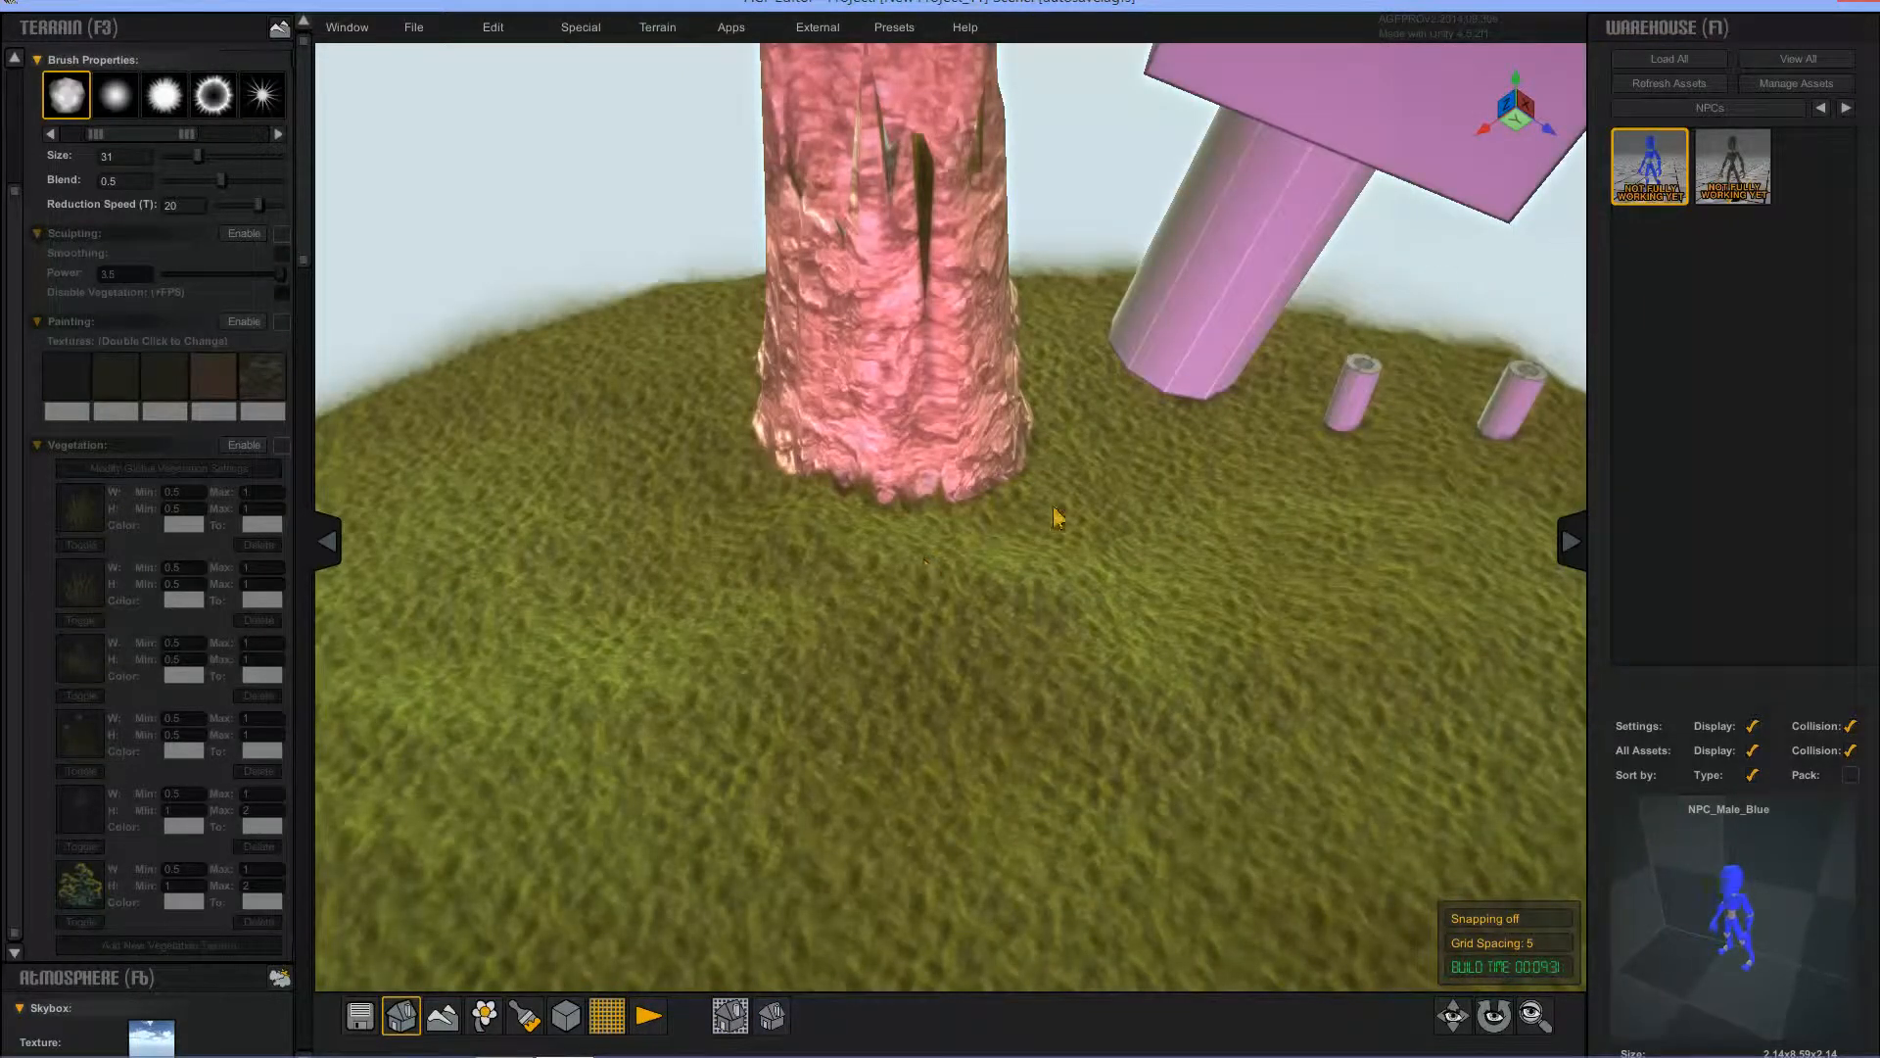
pyautogui.click(1650, 186)
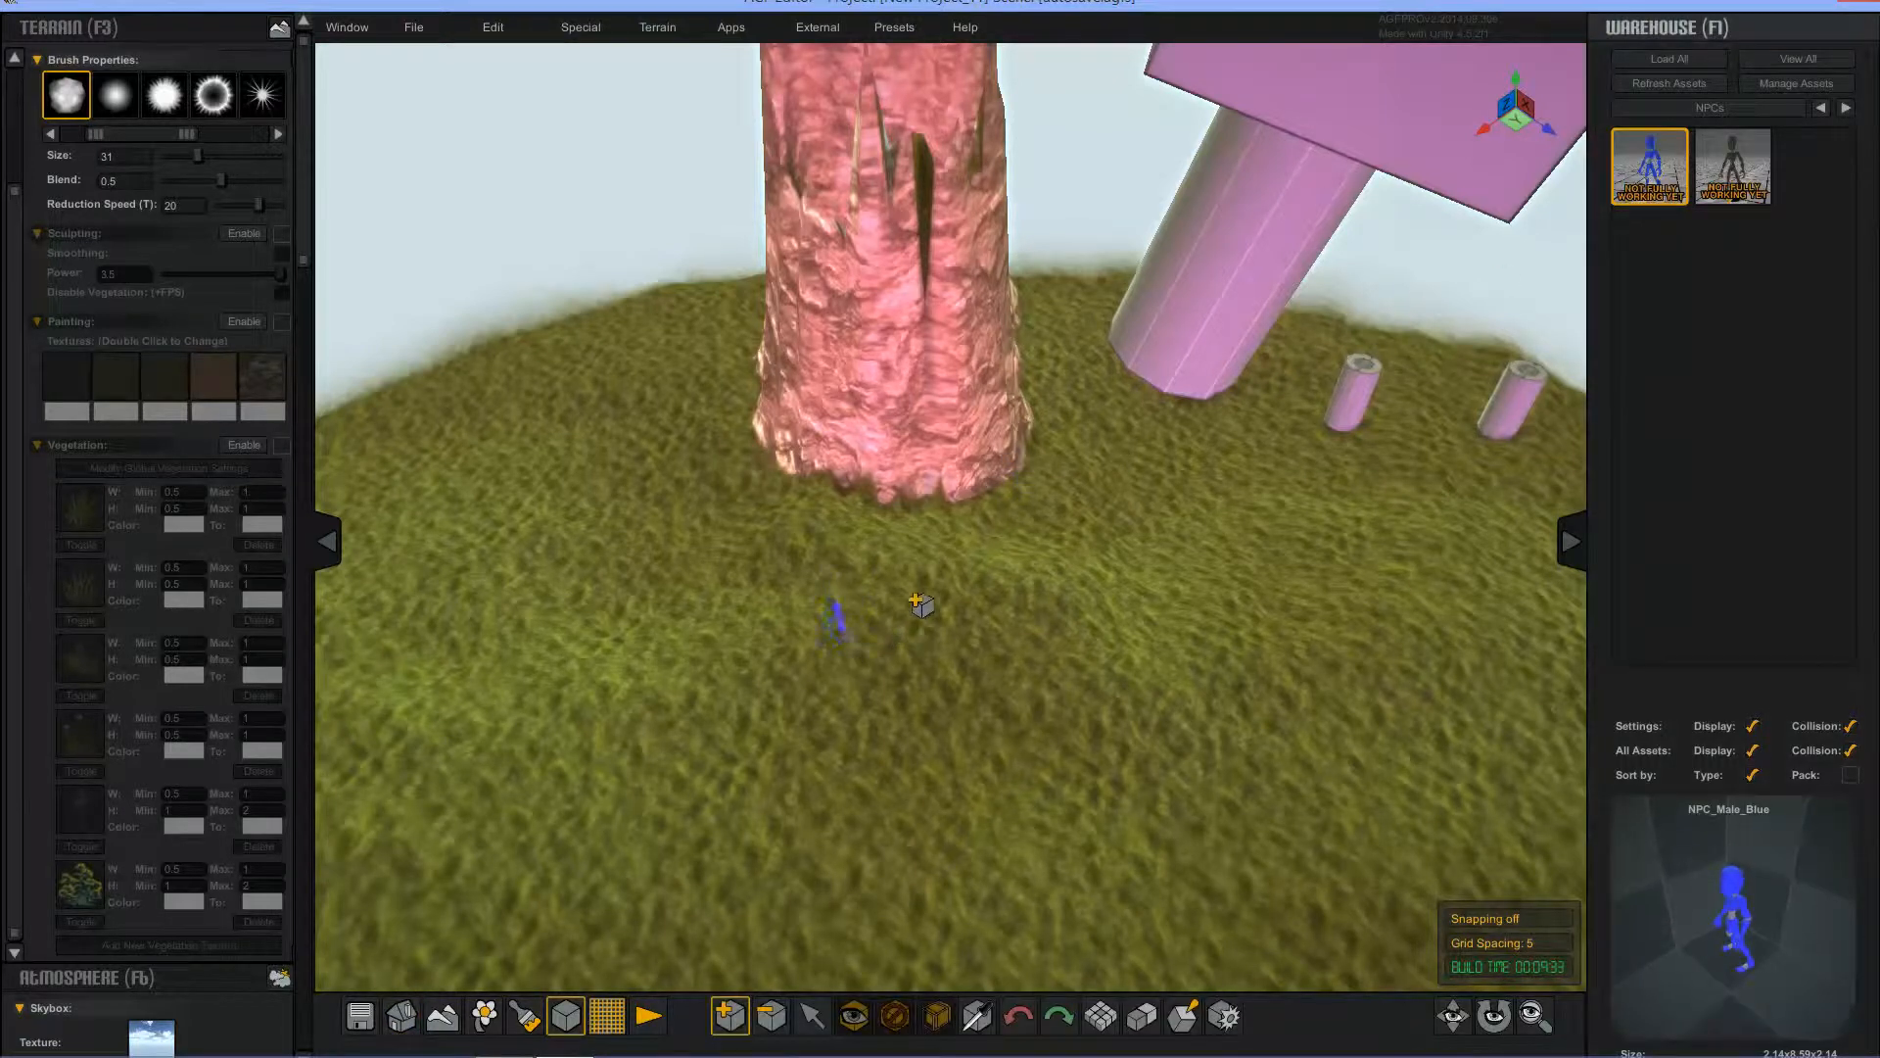
pyautogui.click(1215, 617)
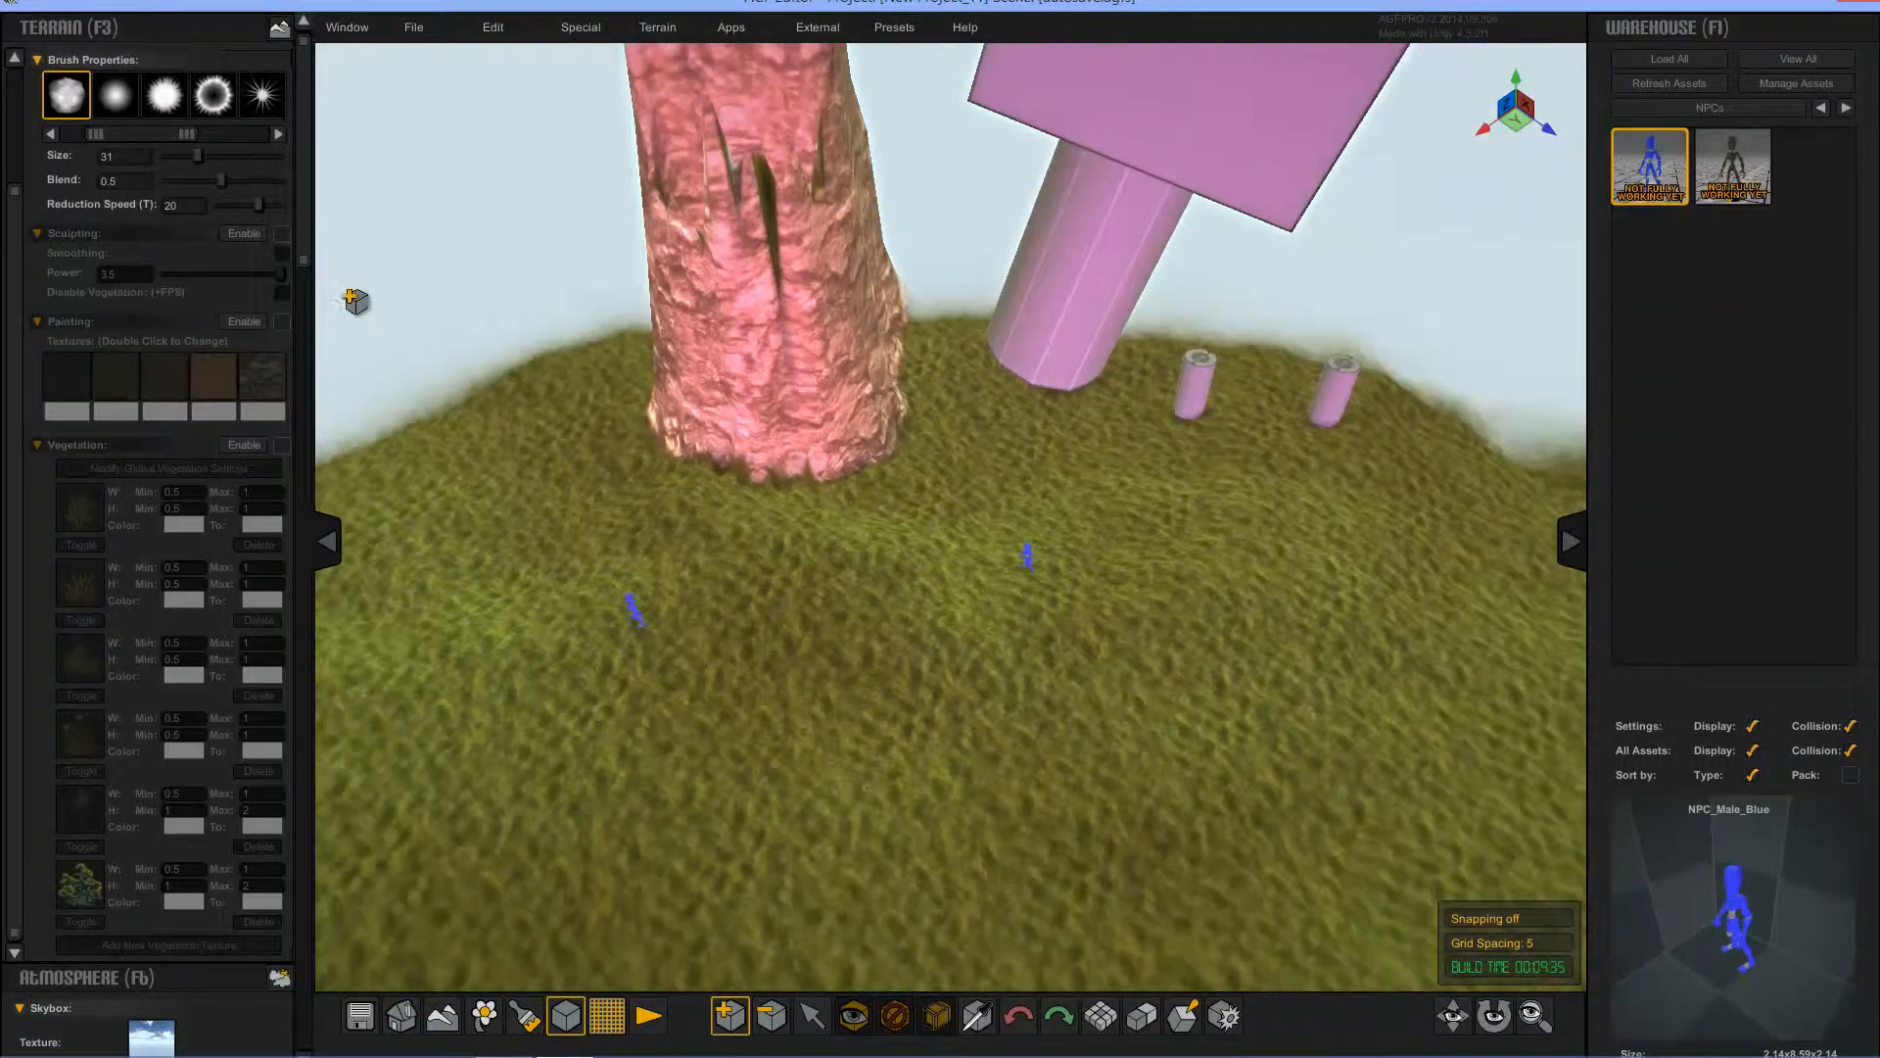
# In the NPC Manager, name character 1 BOB with the story text "Hello i am BOB", and collapse the manager.
pyautogui.click(344, 27)
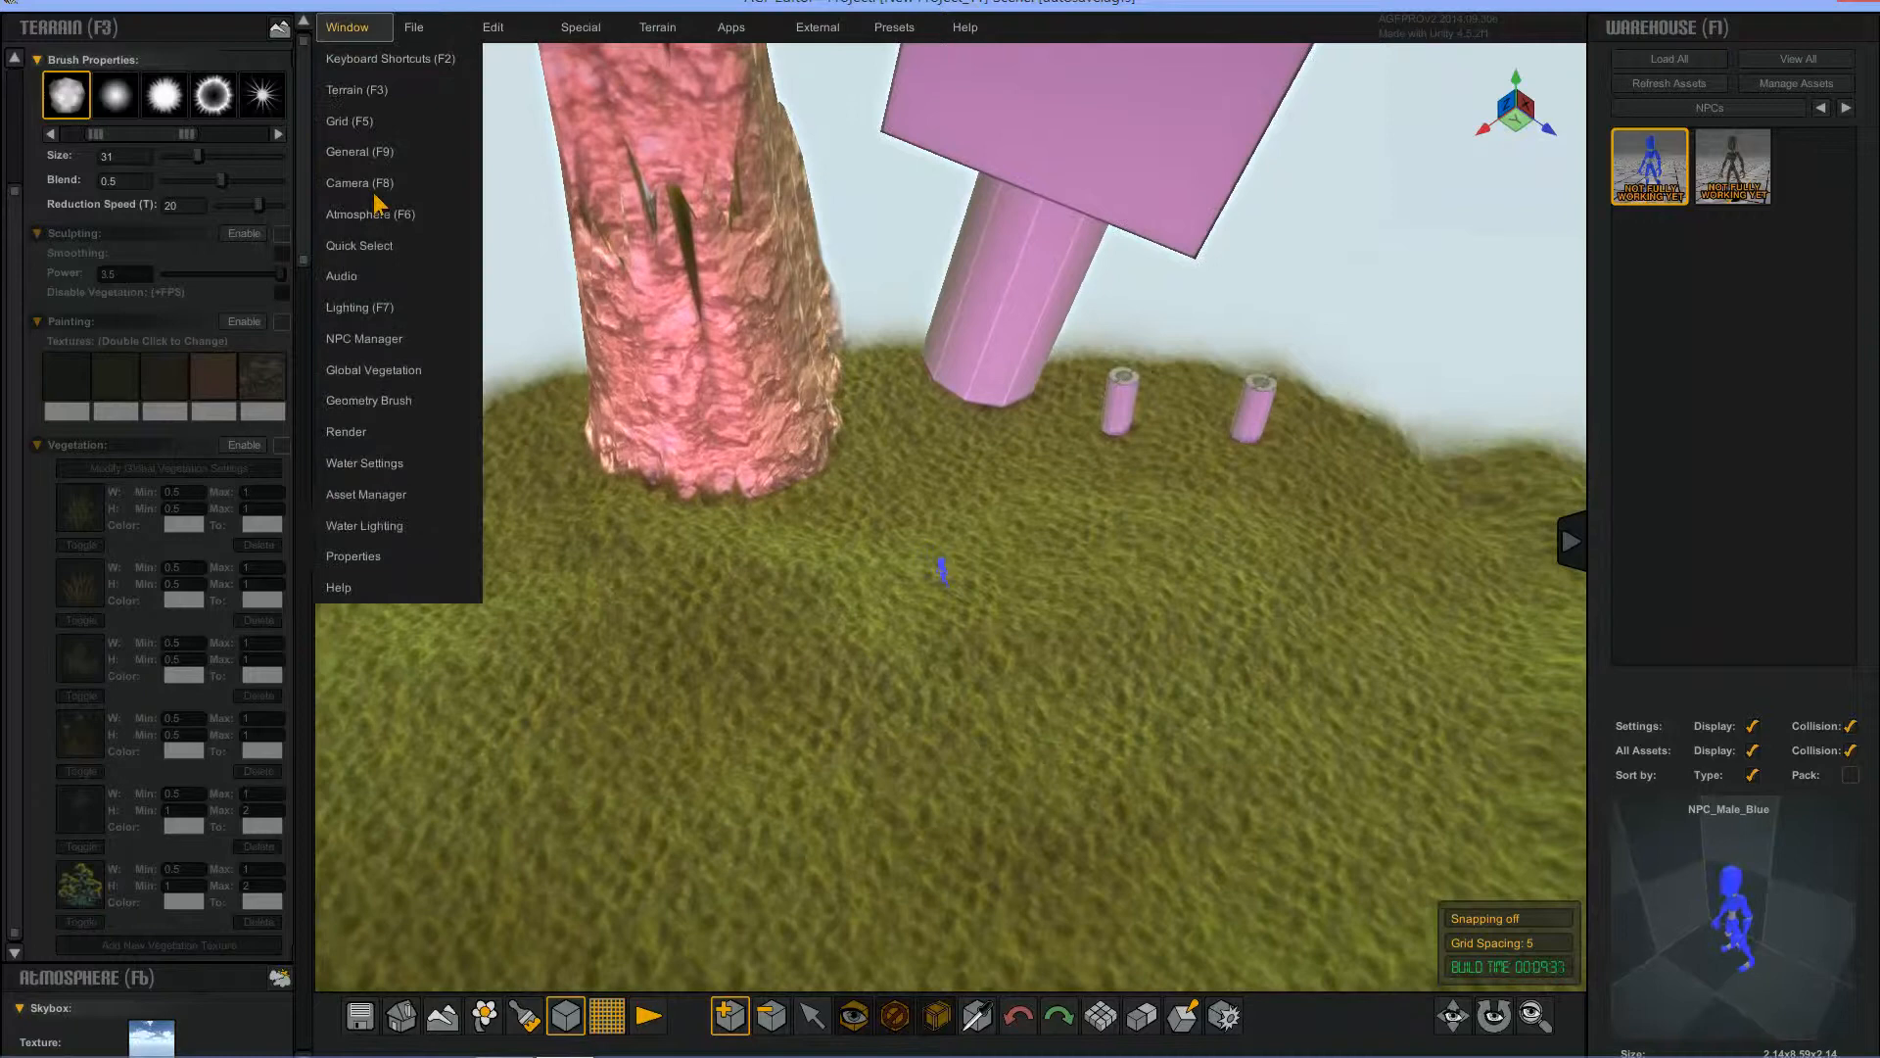
pyautogui.click(382, 336)
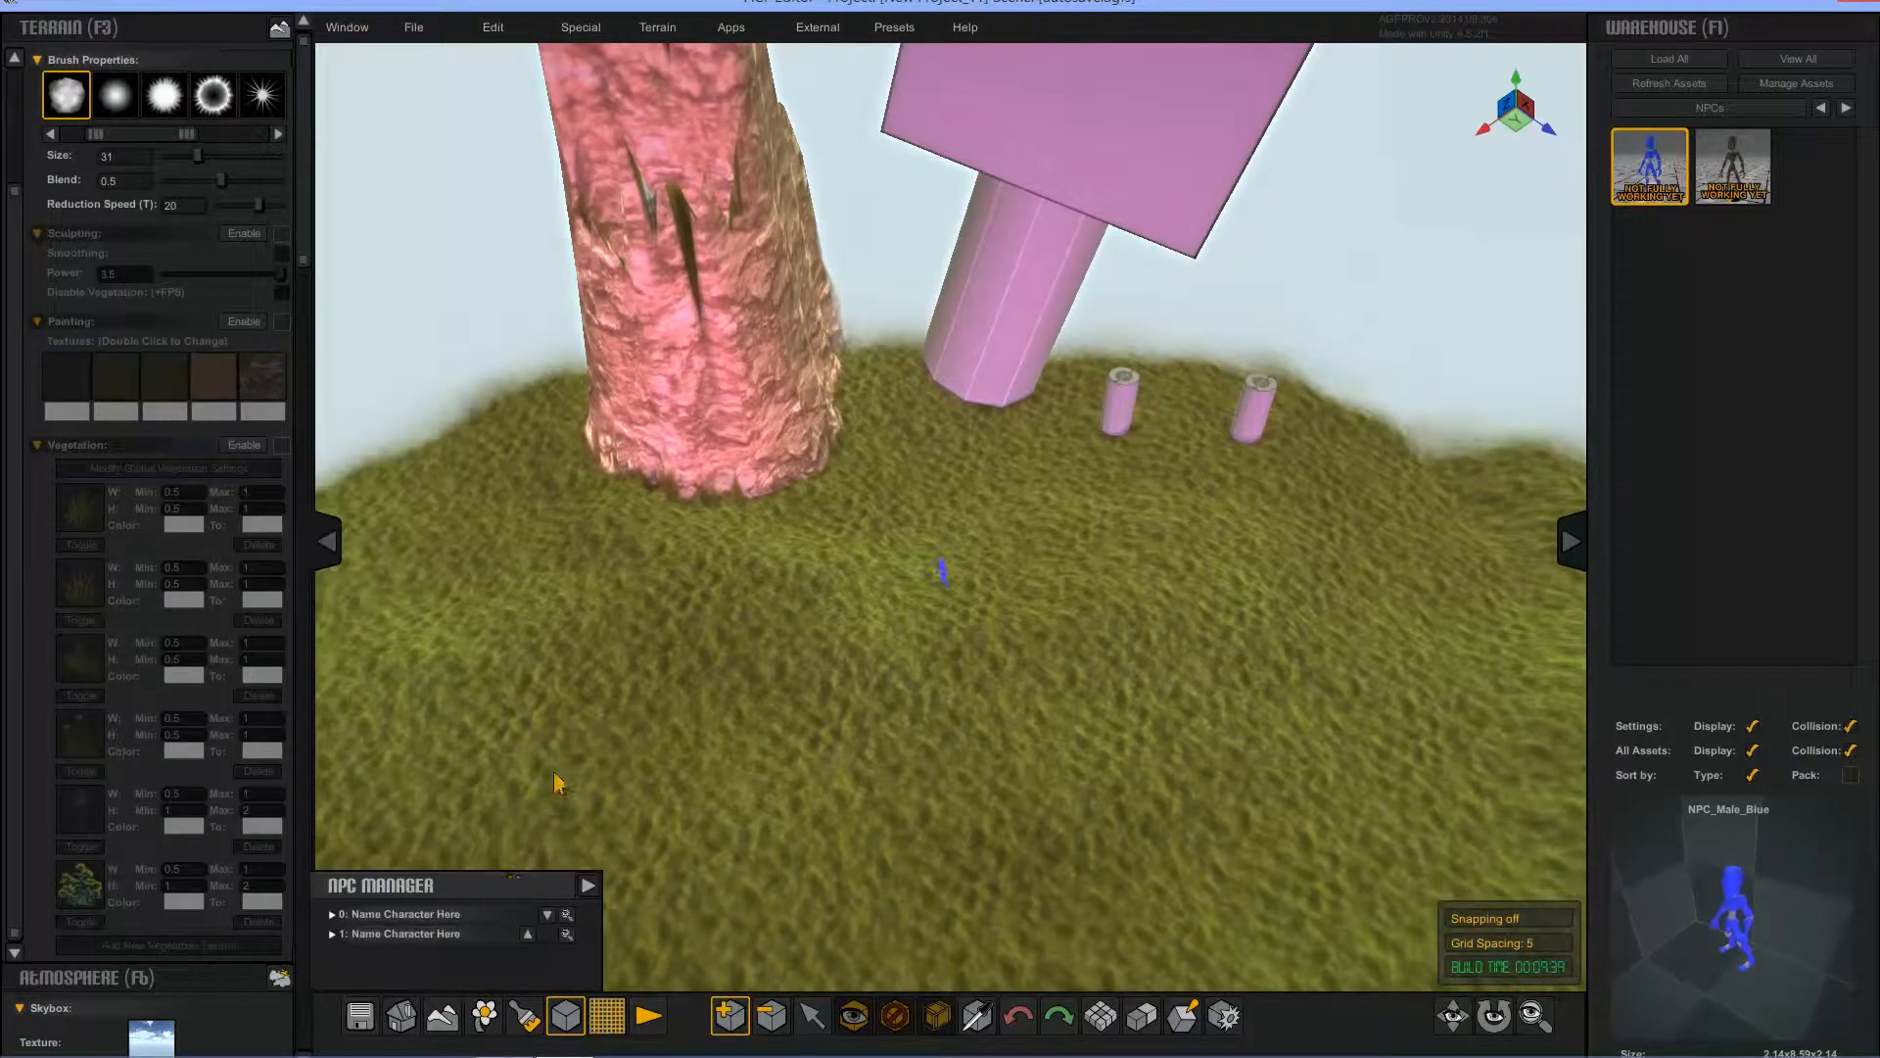
pyautogui.click(538, 821)
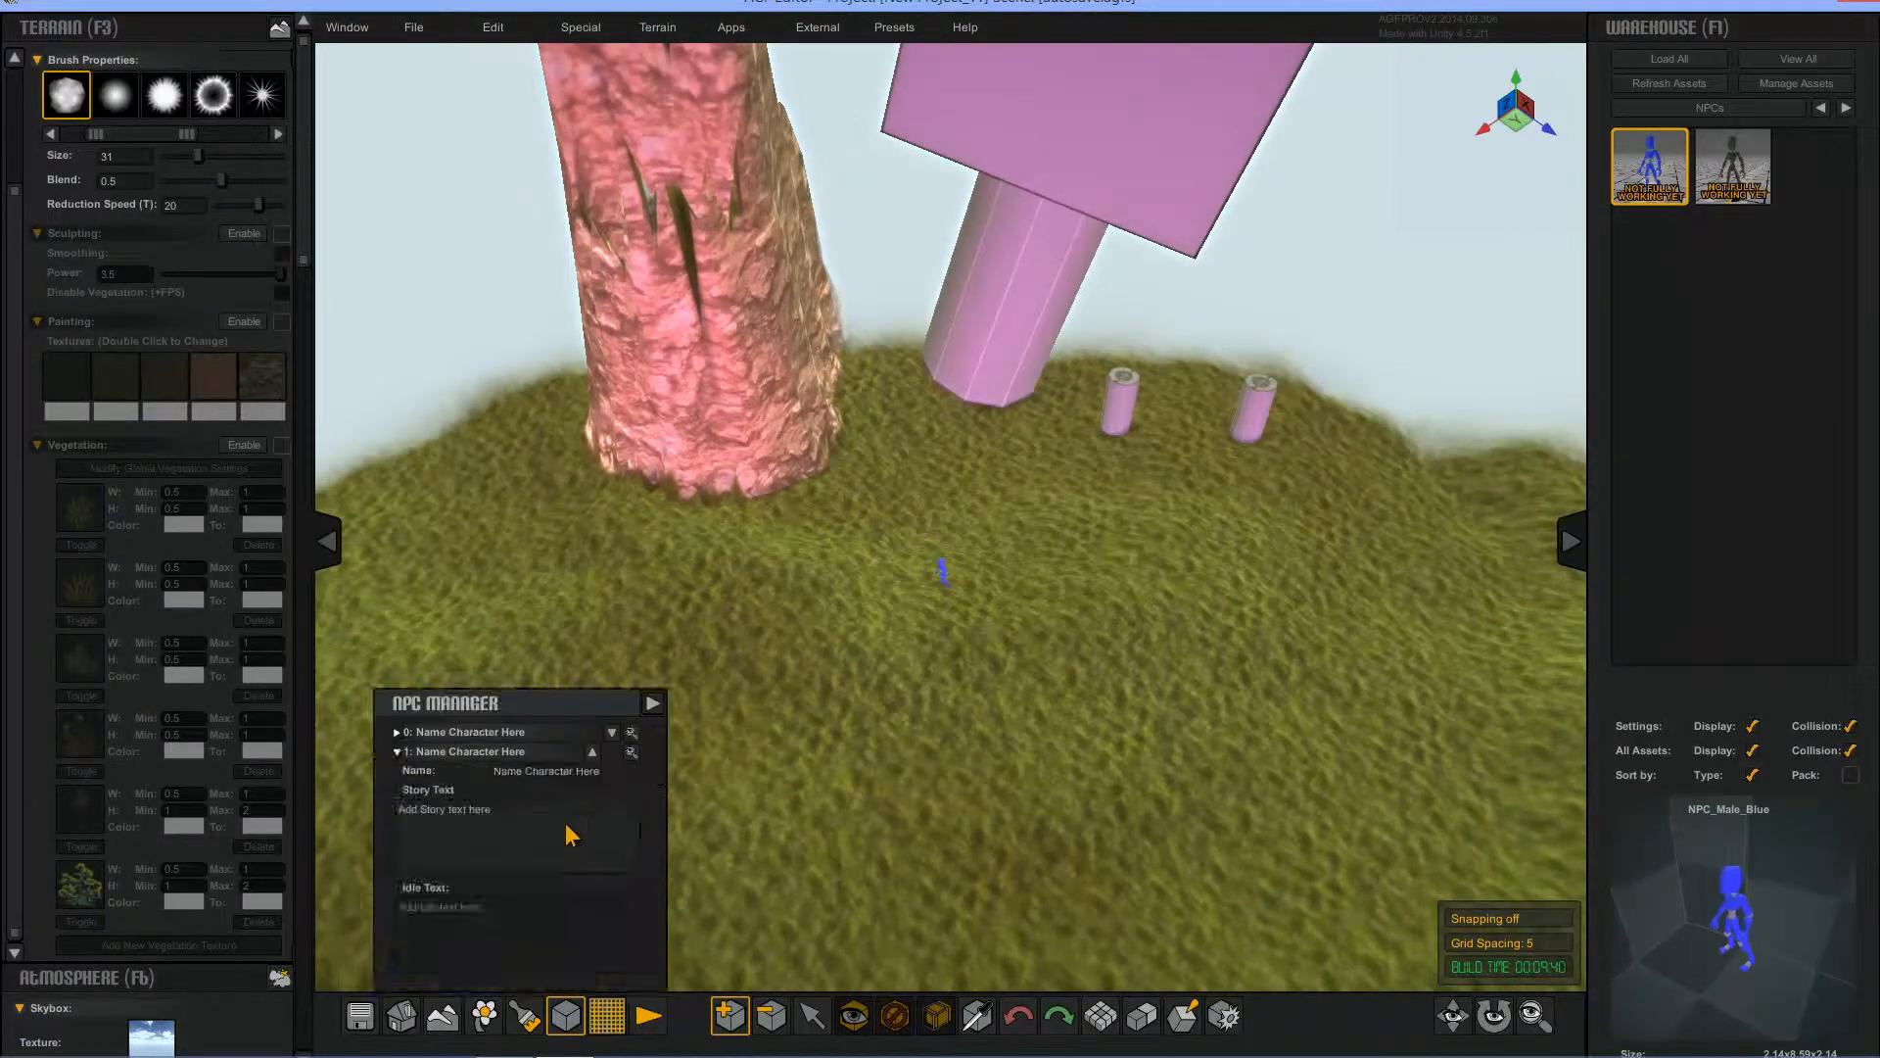
pyautogui.click(604, 770)
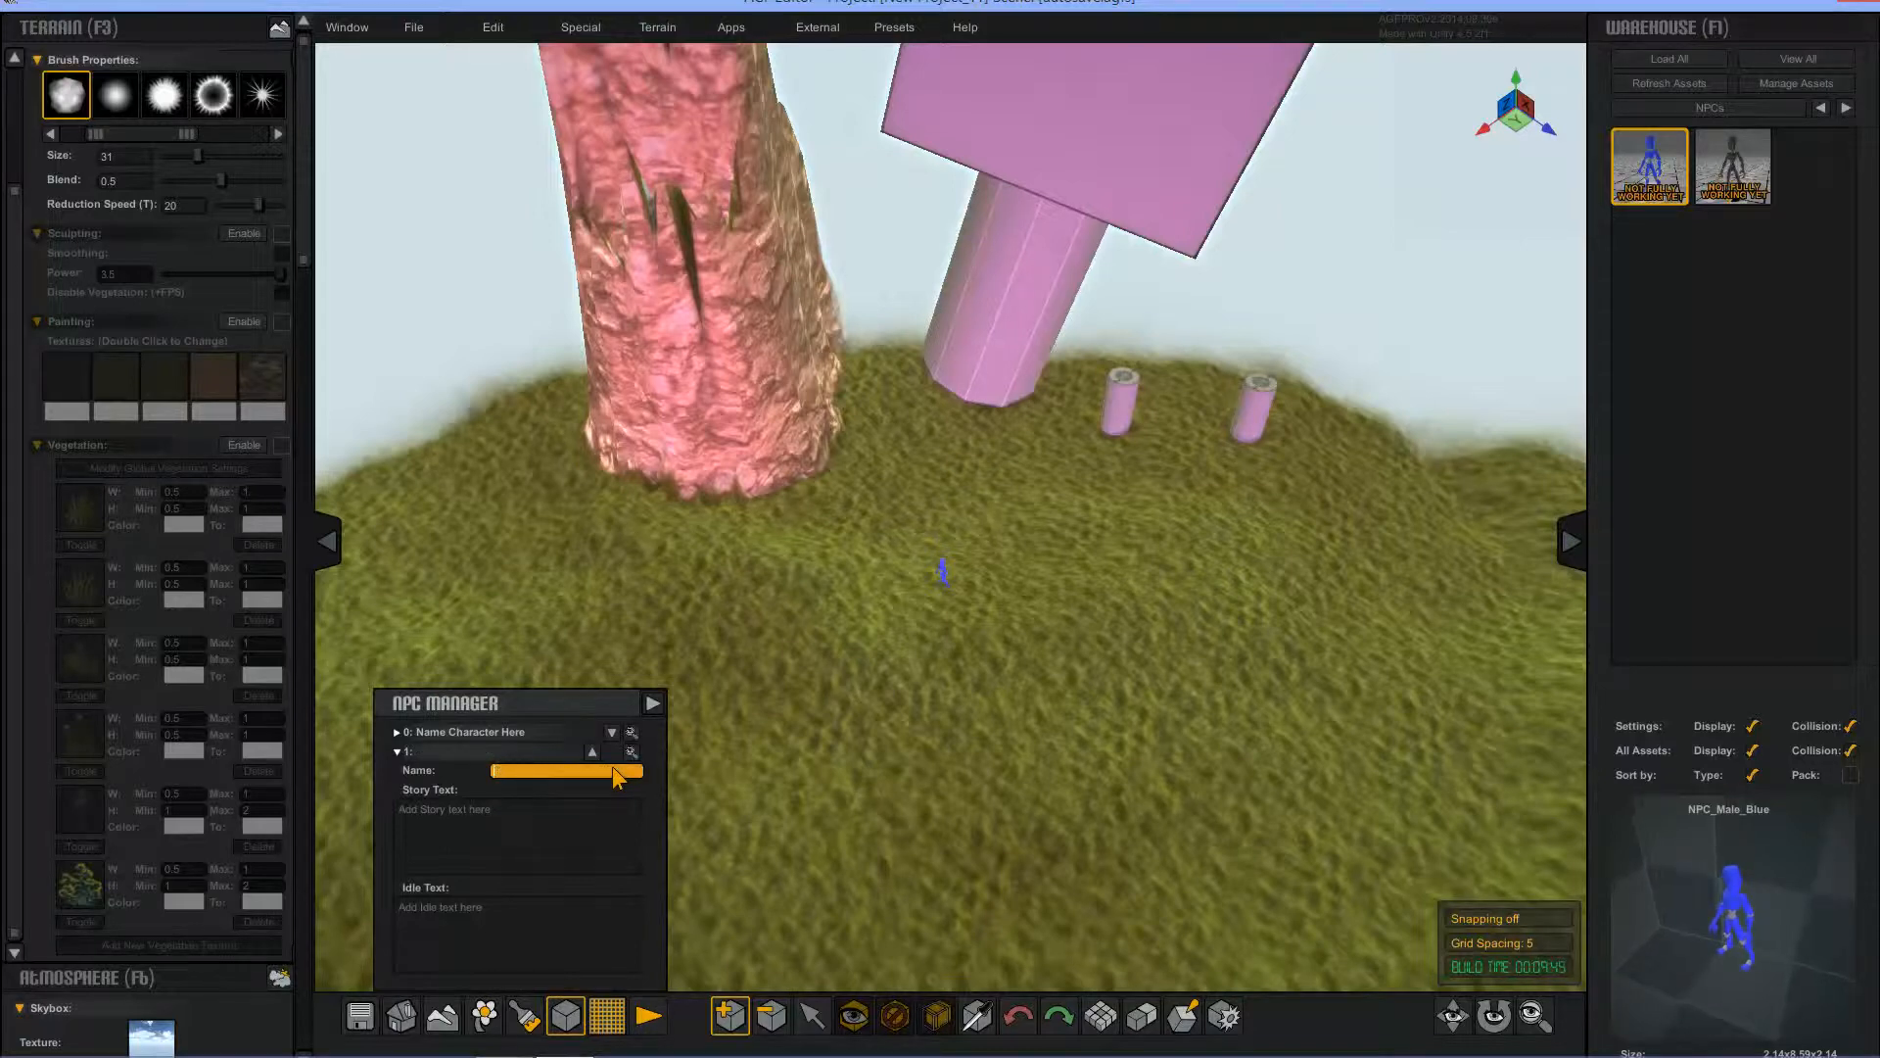
pyautogui.click(565, 846)
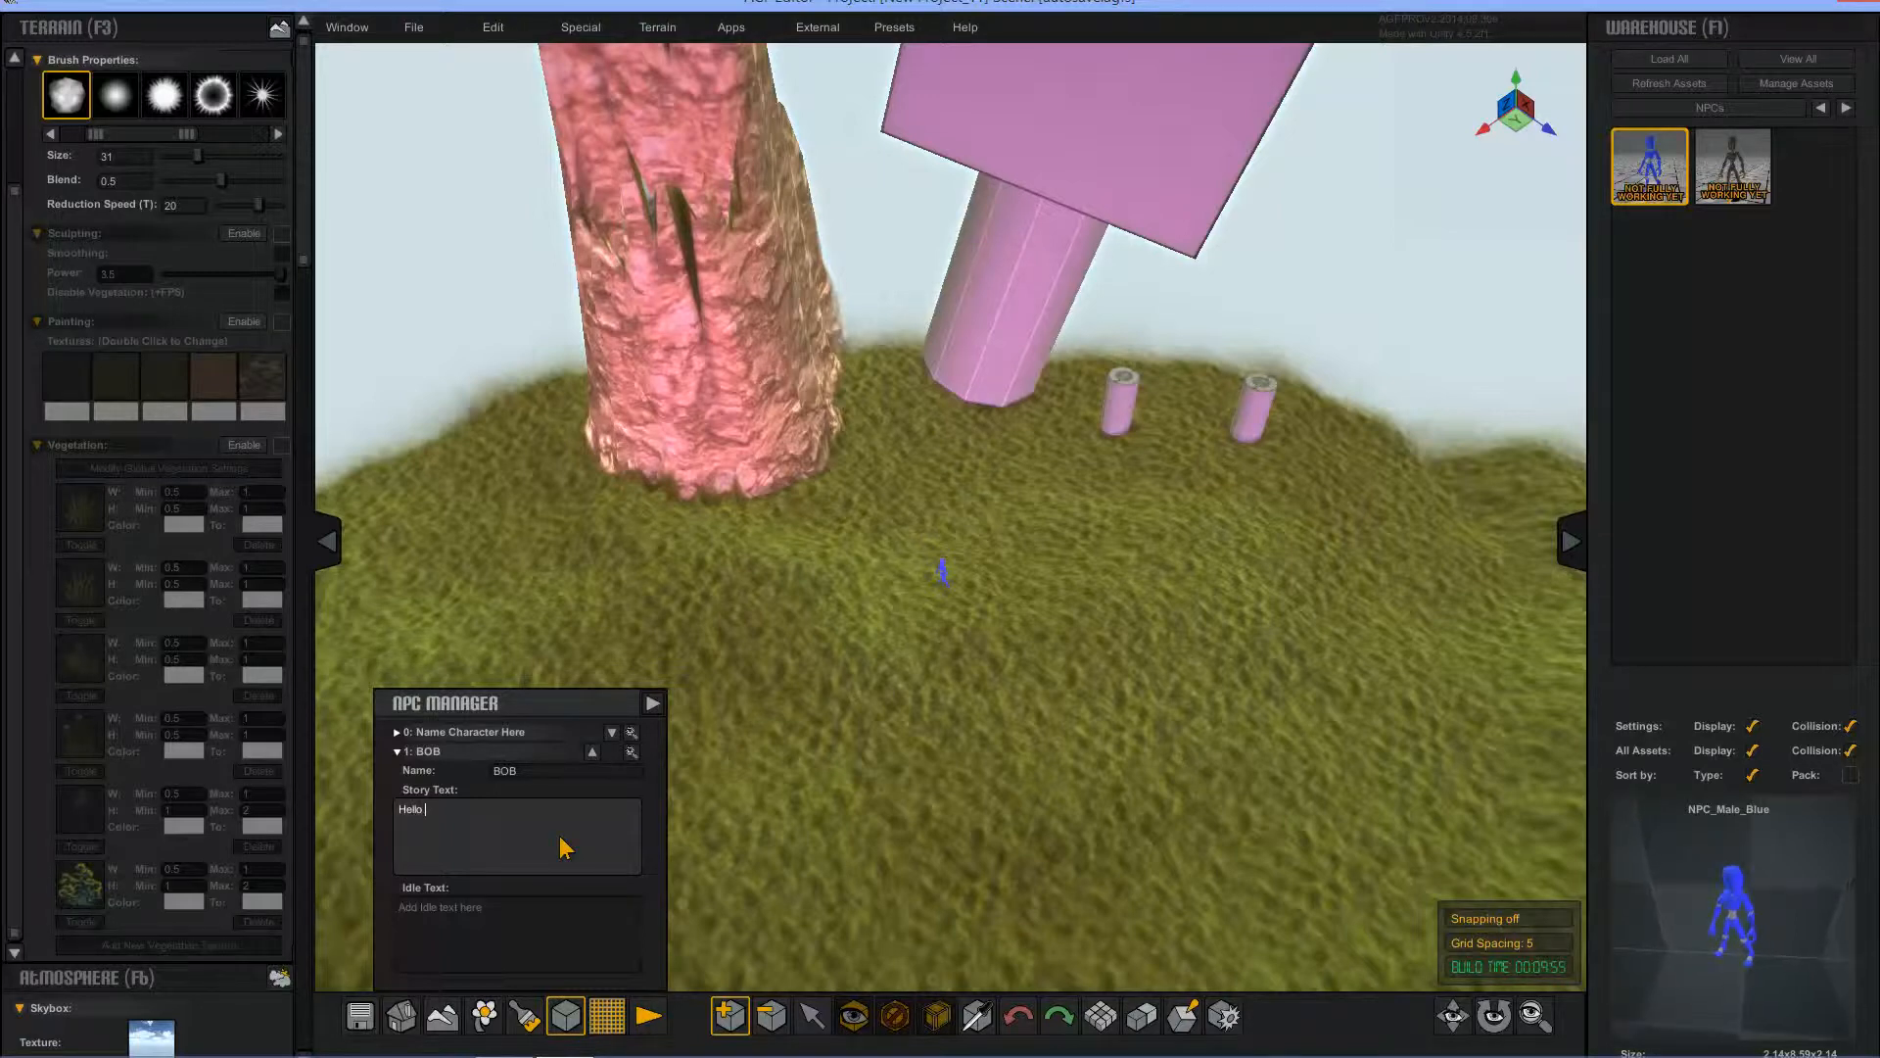
pyautogui.write('am BOB')
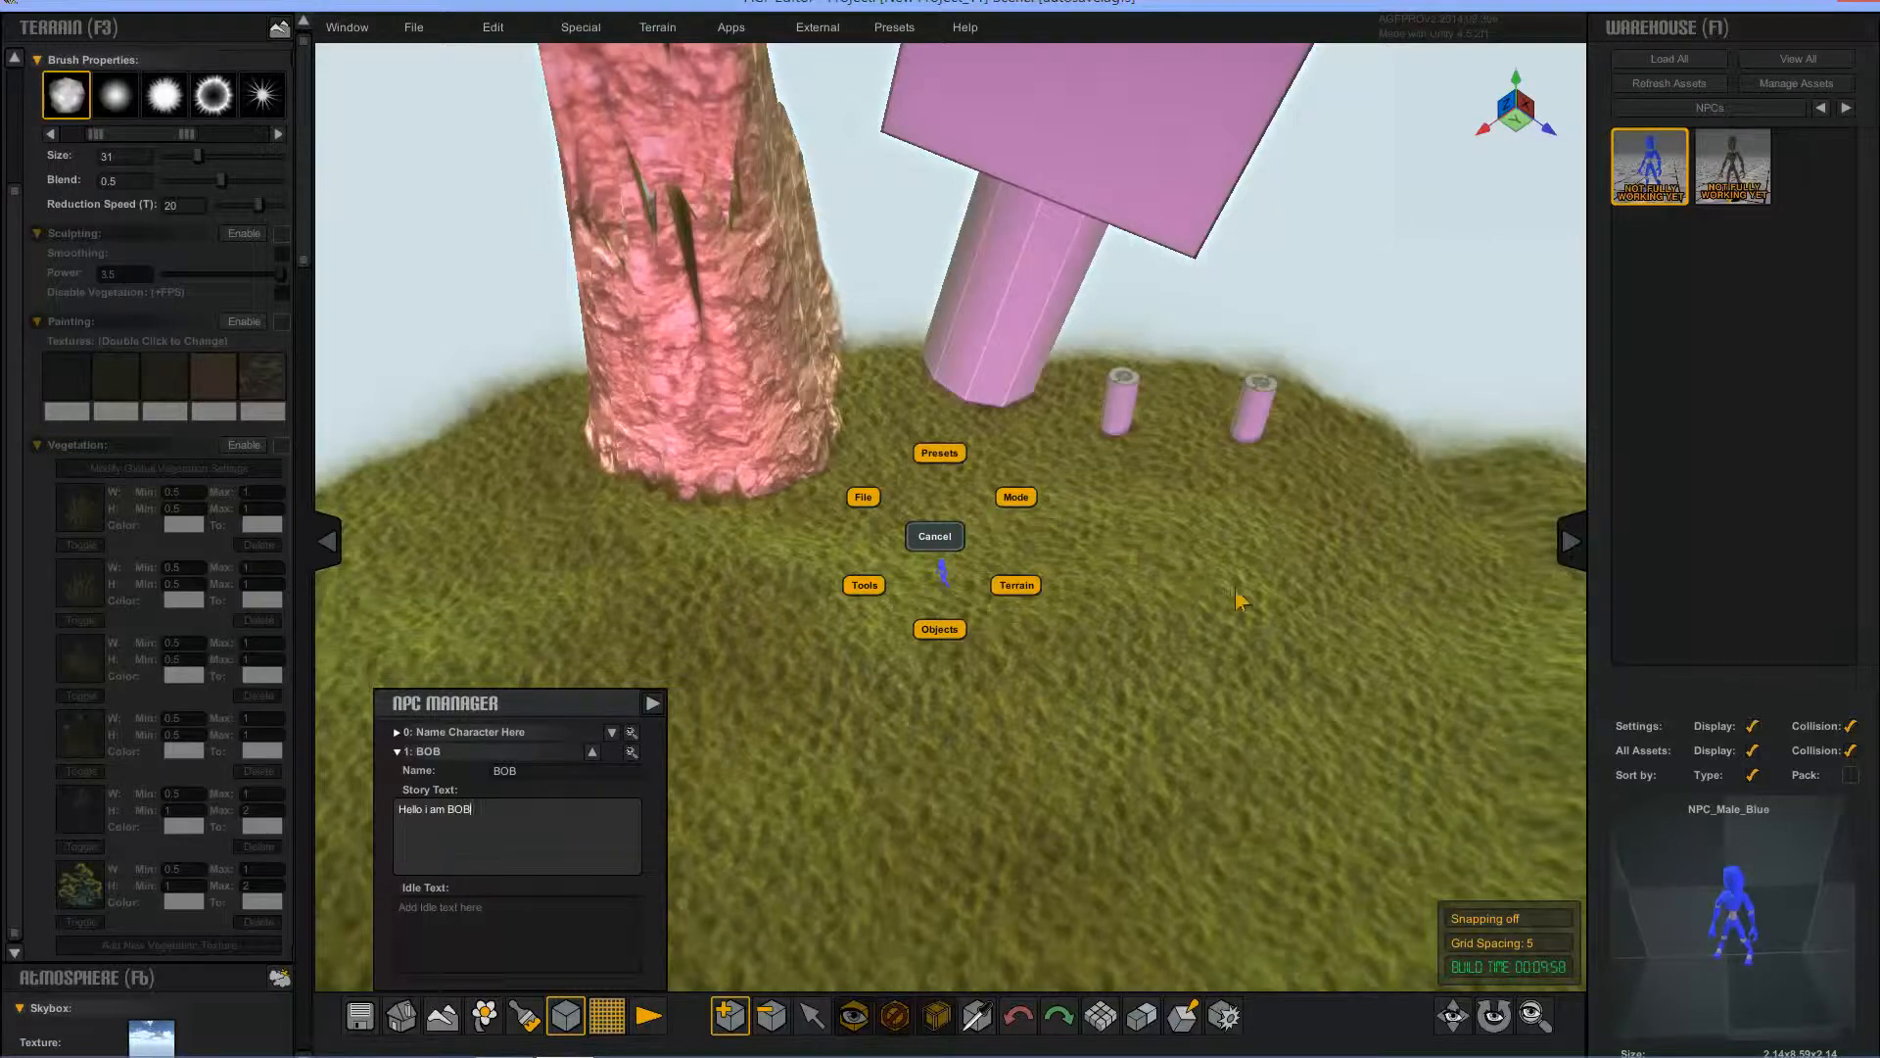
pyautogui.click(1234, 590)
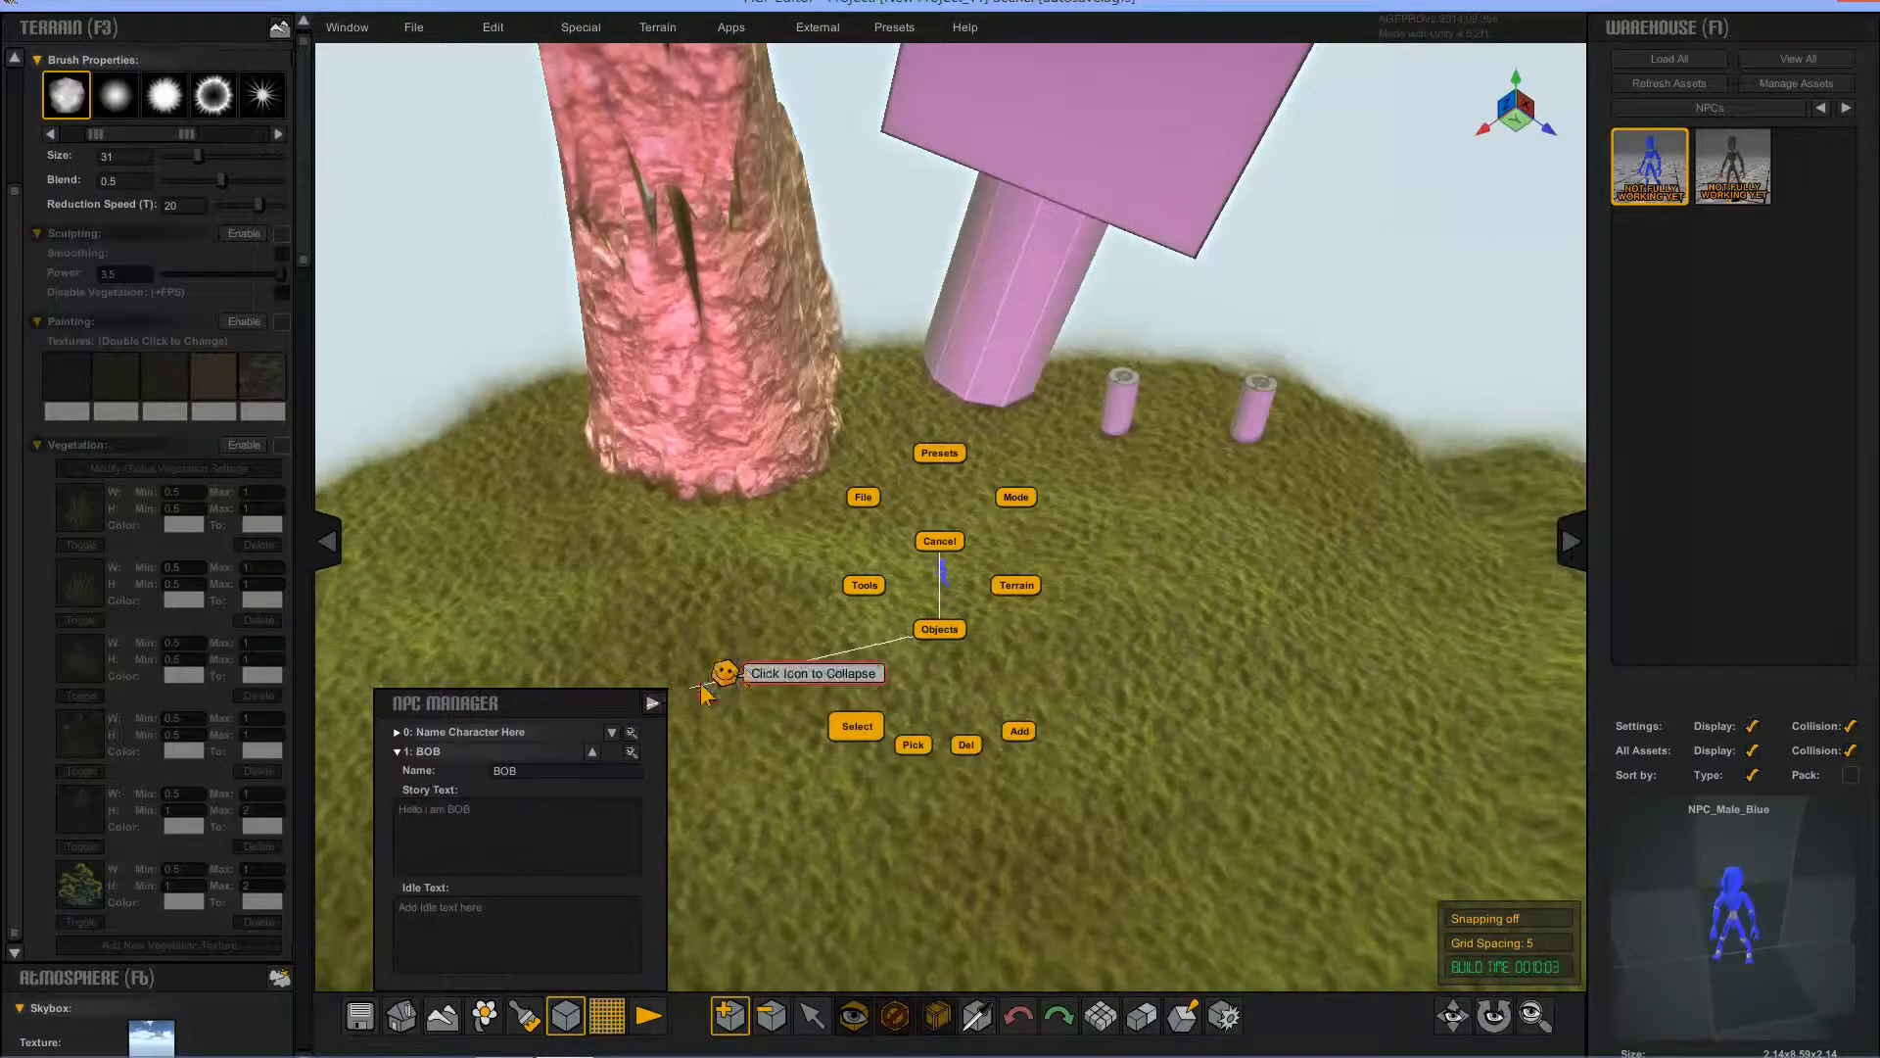
pyautogui.click(653, 705)
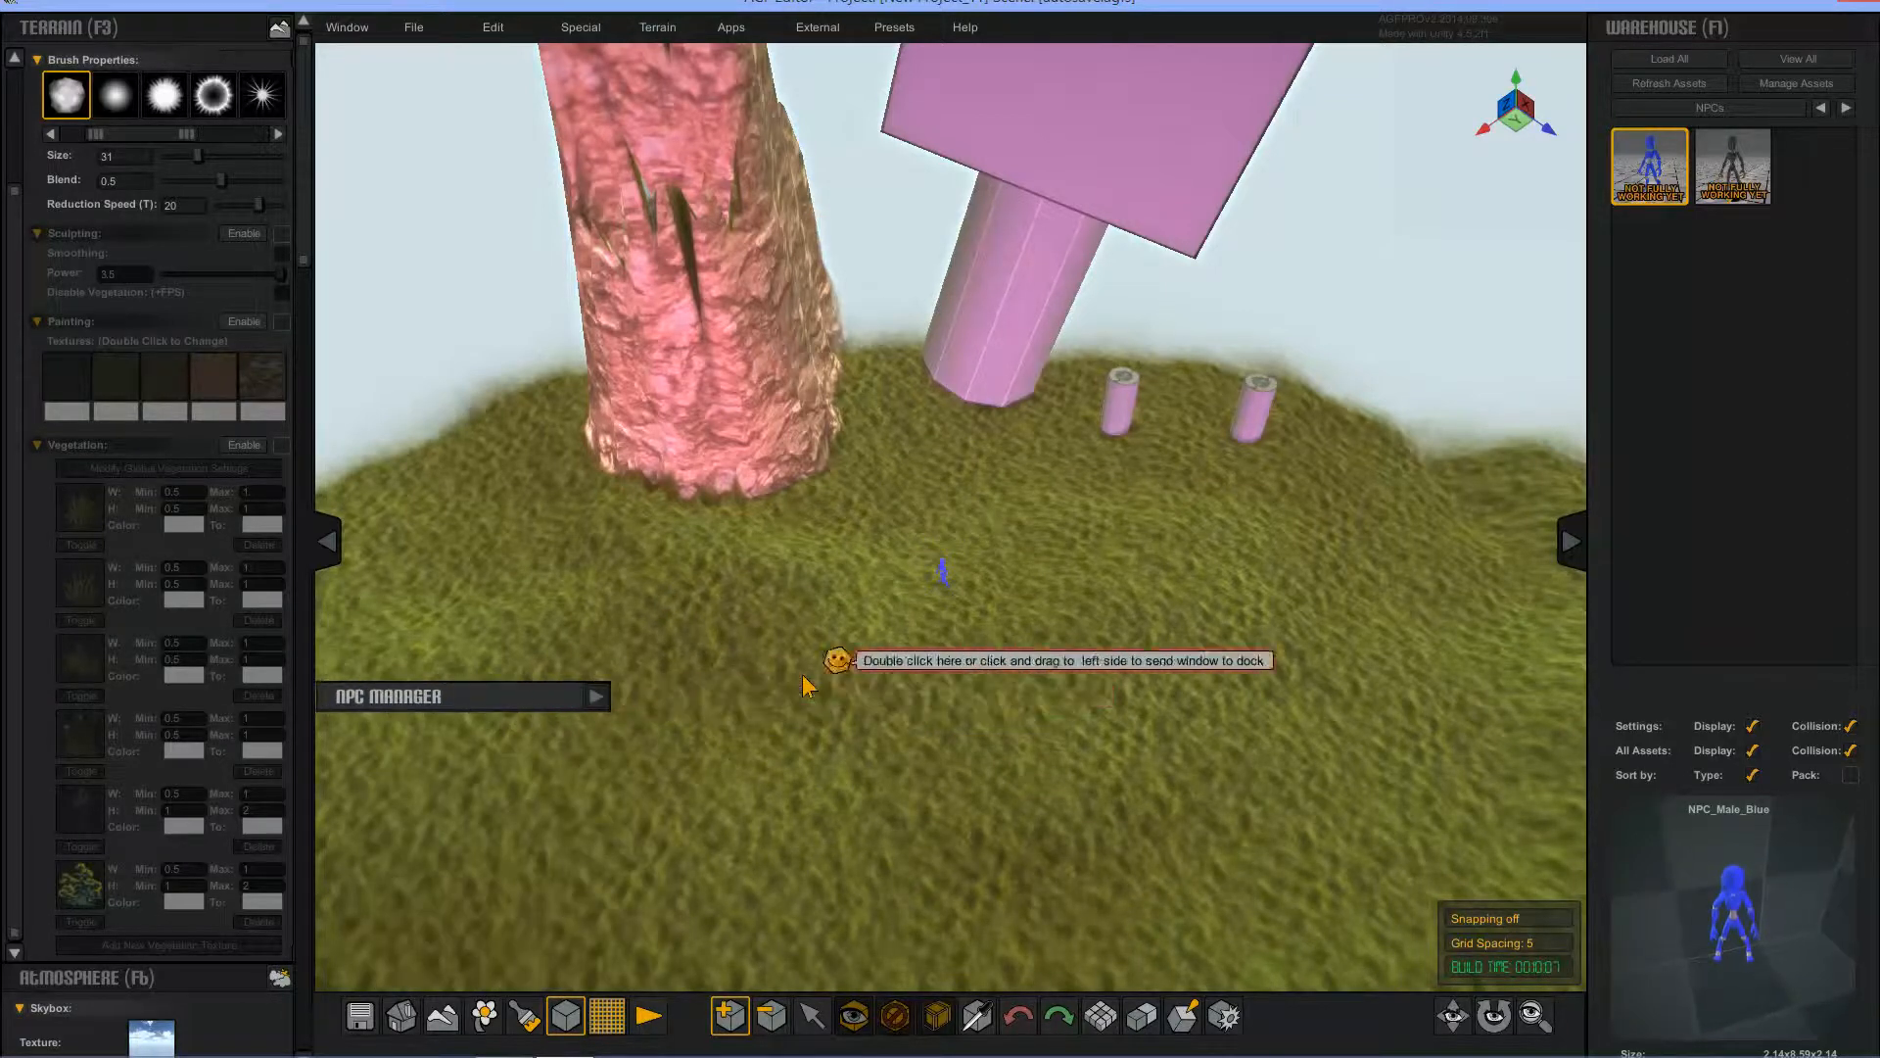
# Show the Special asset category and place a rotated Start_Locator on the grass between the rock column and the blue NPC.
pyautogui.scroll(-3, 805, 688)
pyautogui.scroll(3, 806, 684)
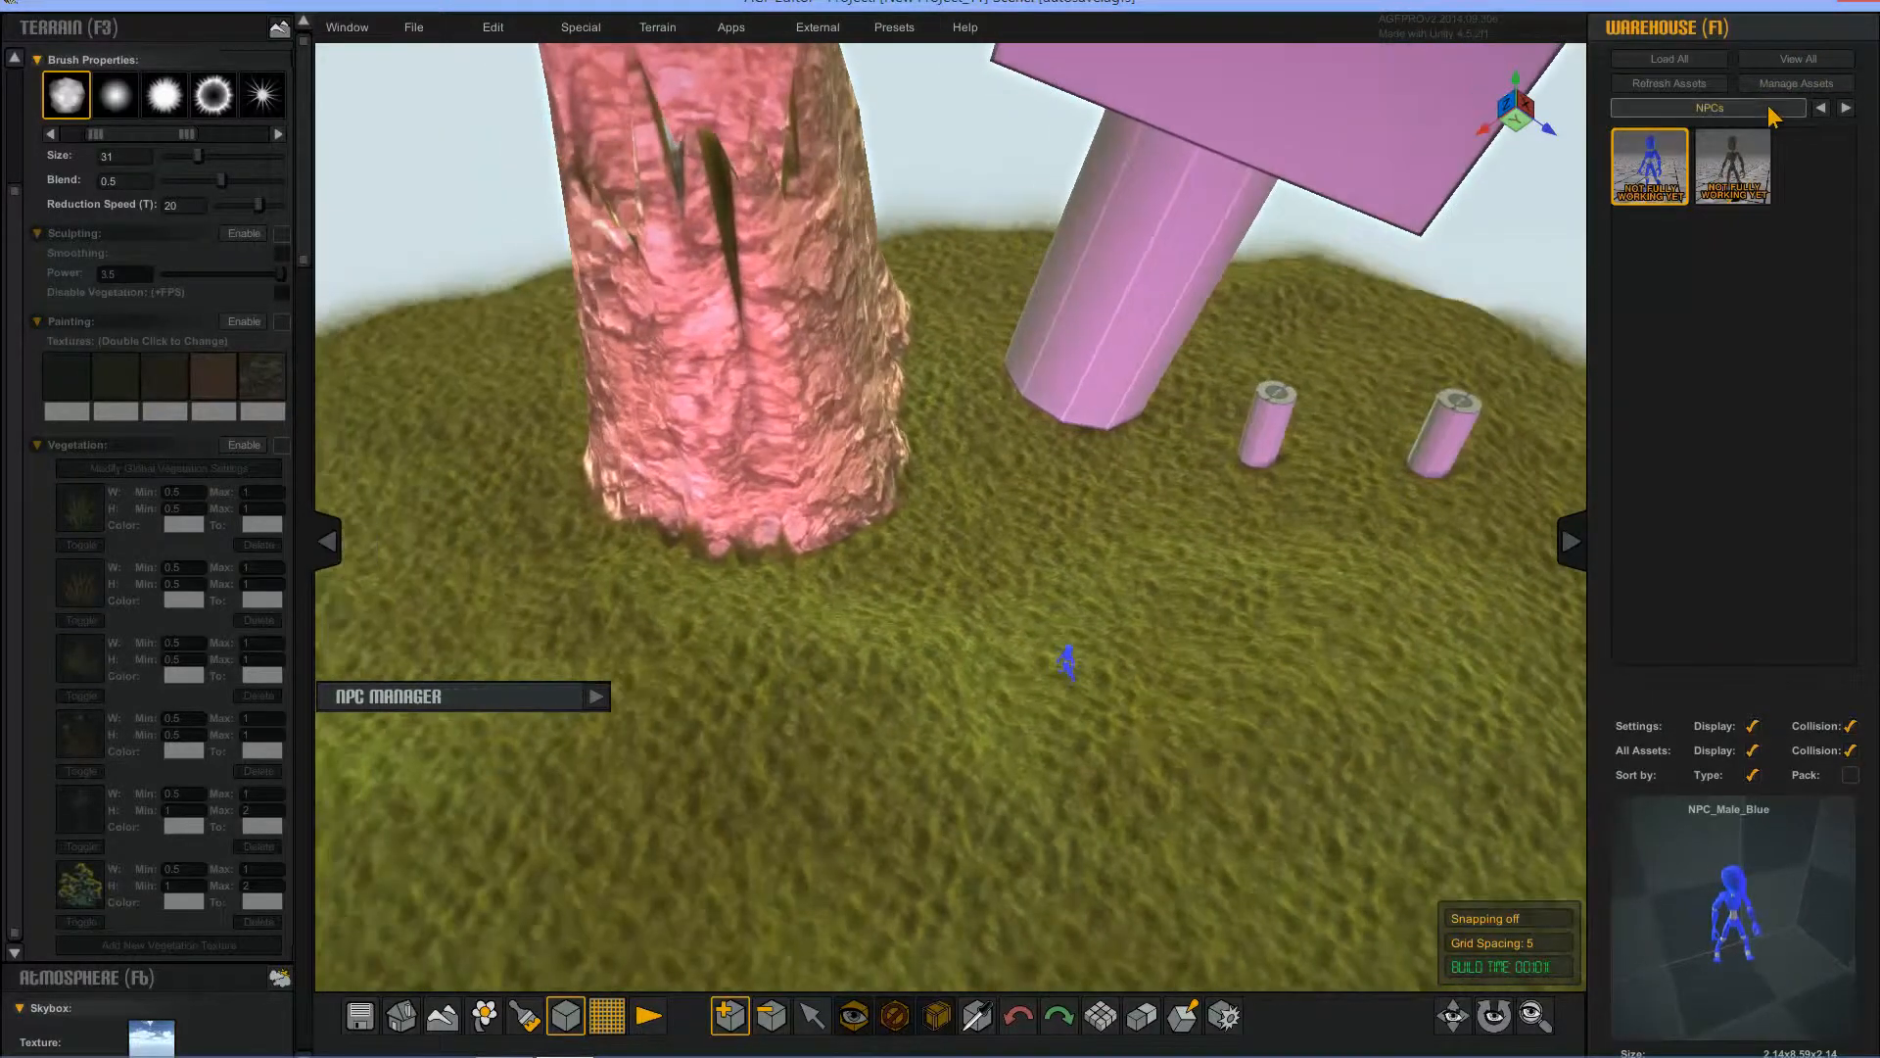
pyautogui.click(1762, 108)
pyautogui.click(1650, 194)
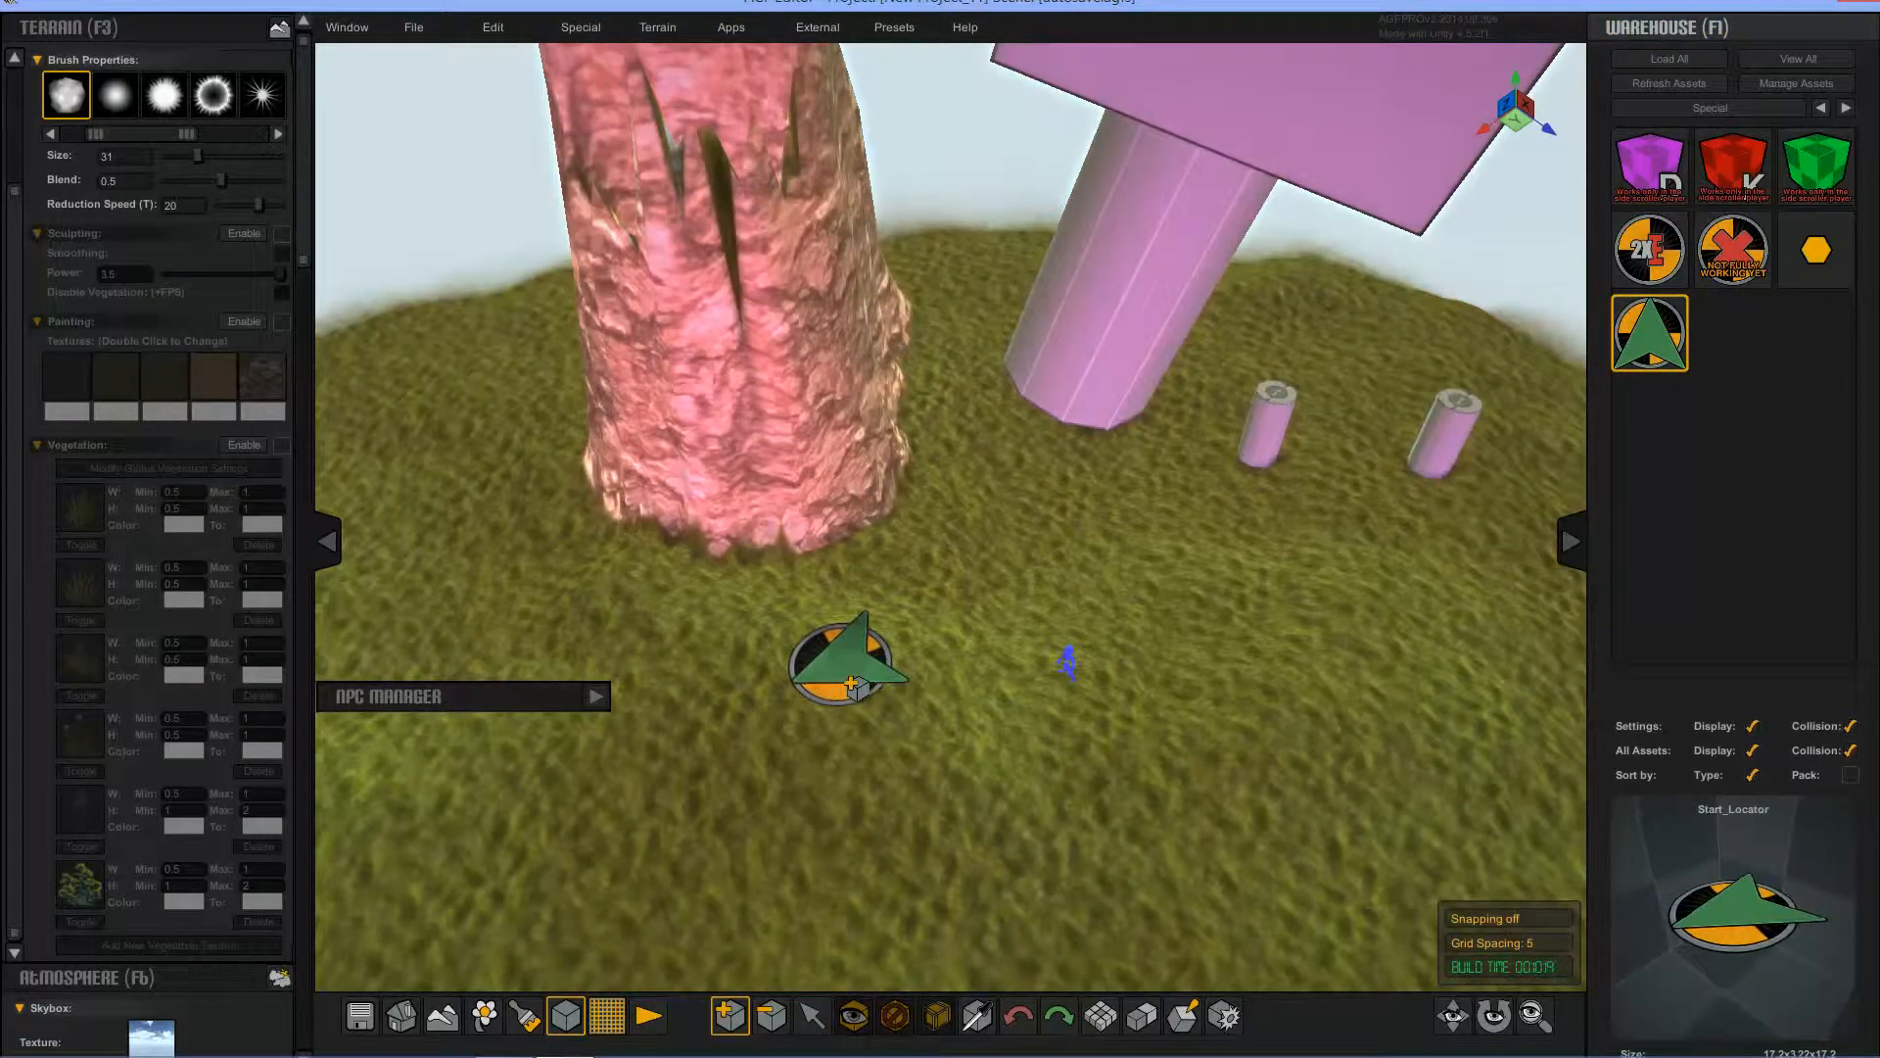
pyautogui.scroll(-5, 855, 685)
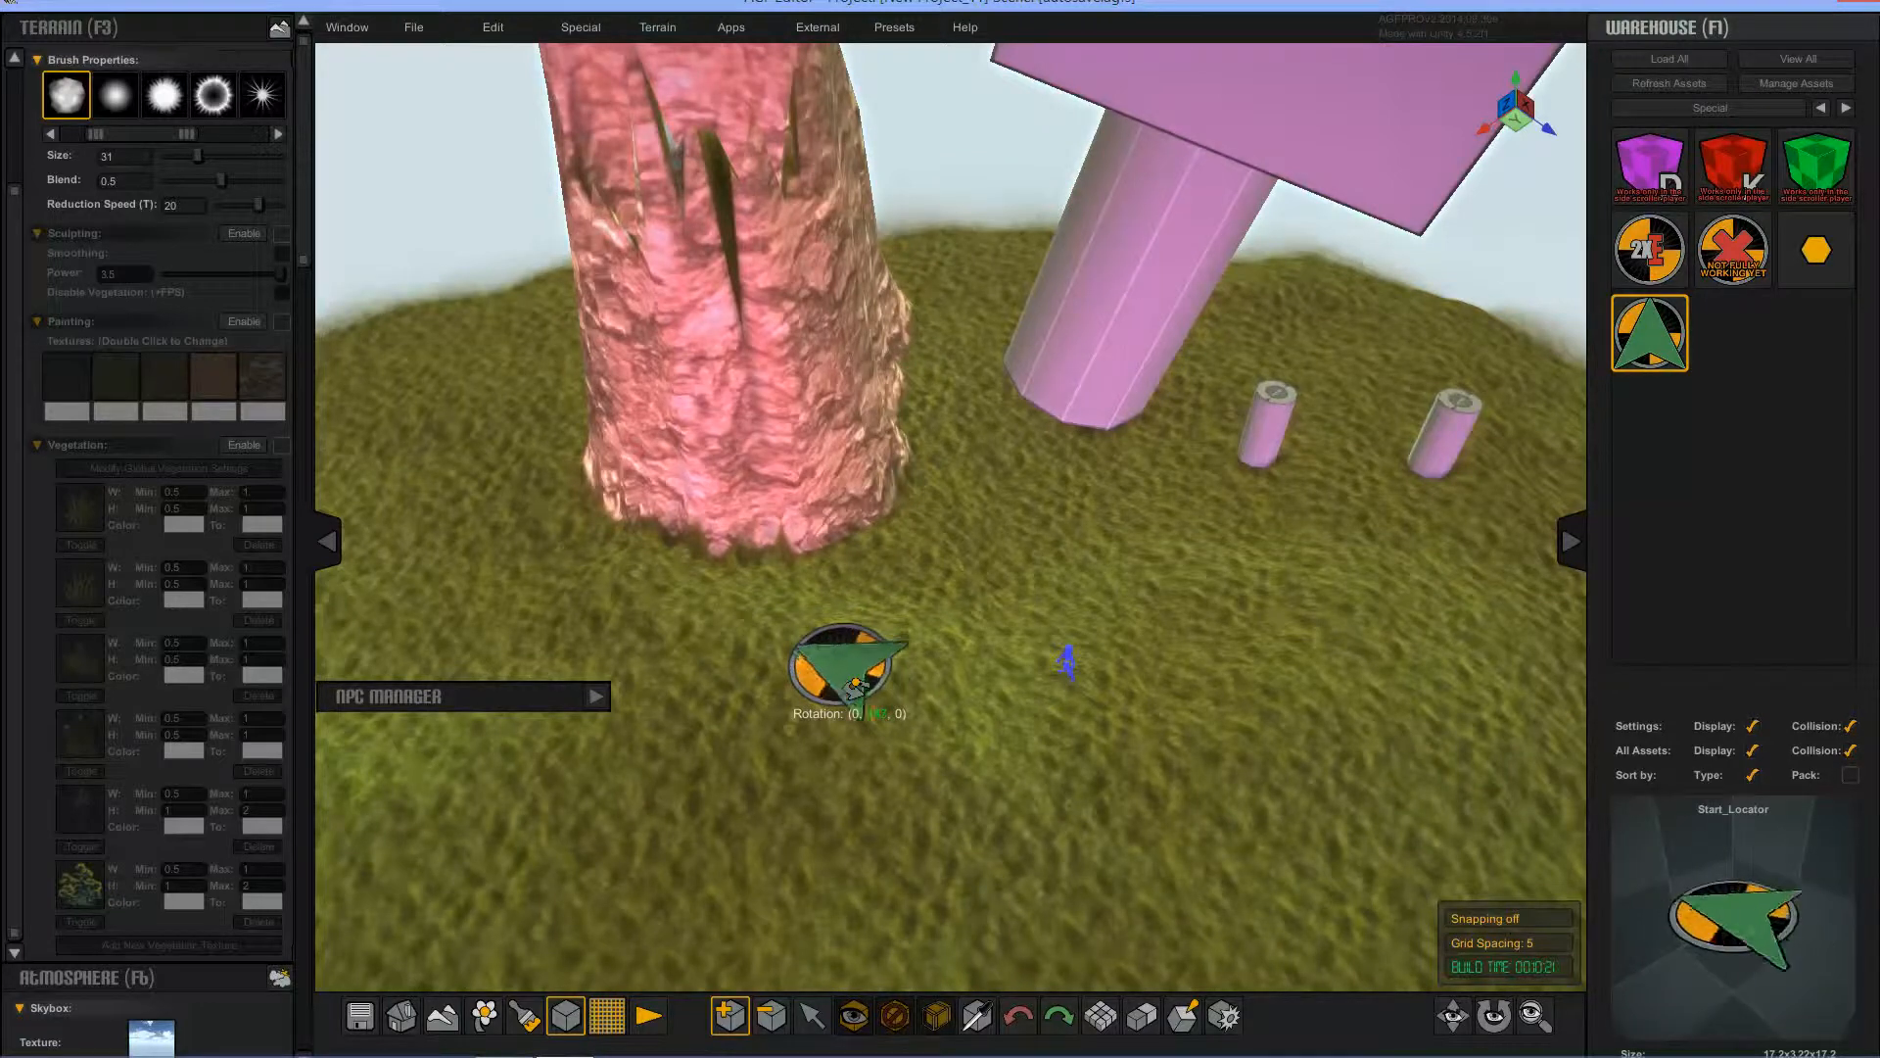
pyautogui.scroll(-5, 855, 686)
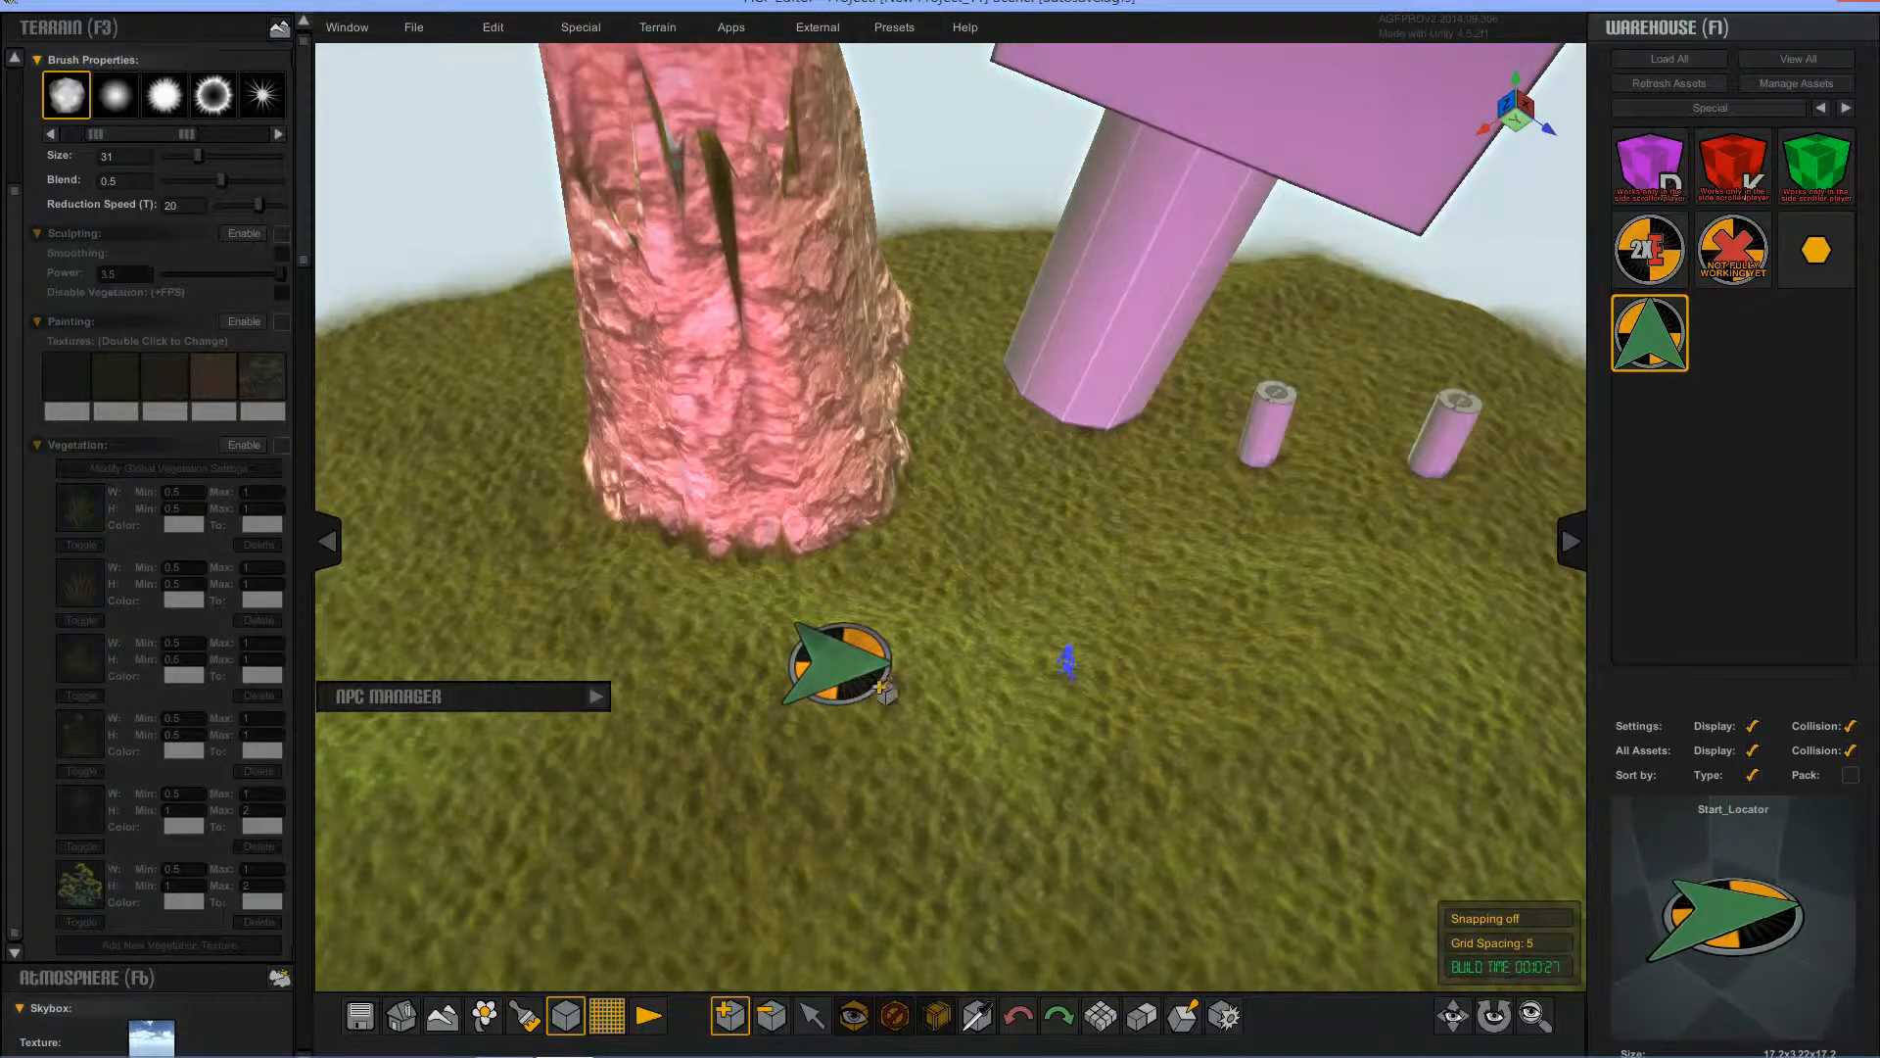
pyautogui.click(879, 688)
# Preview the Enemy_Locator, Exit_Locator and Navigation_AI_Node special assets.
pyautogui.click(1649, 250)
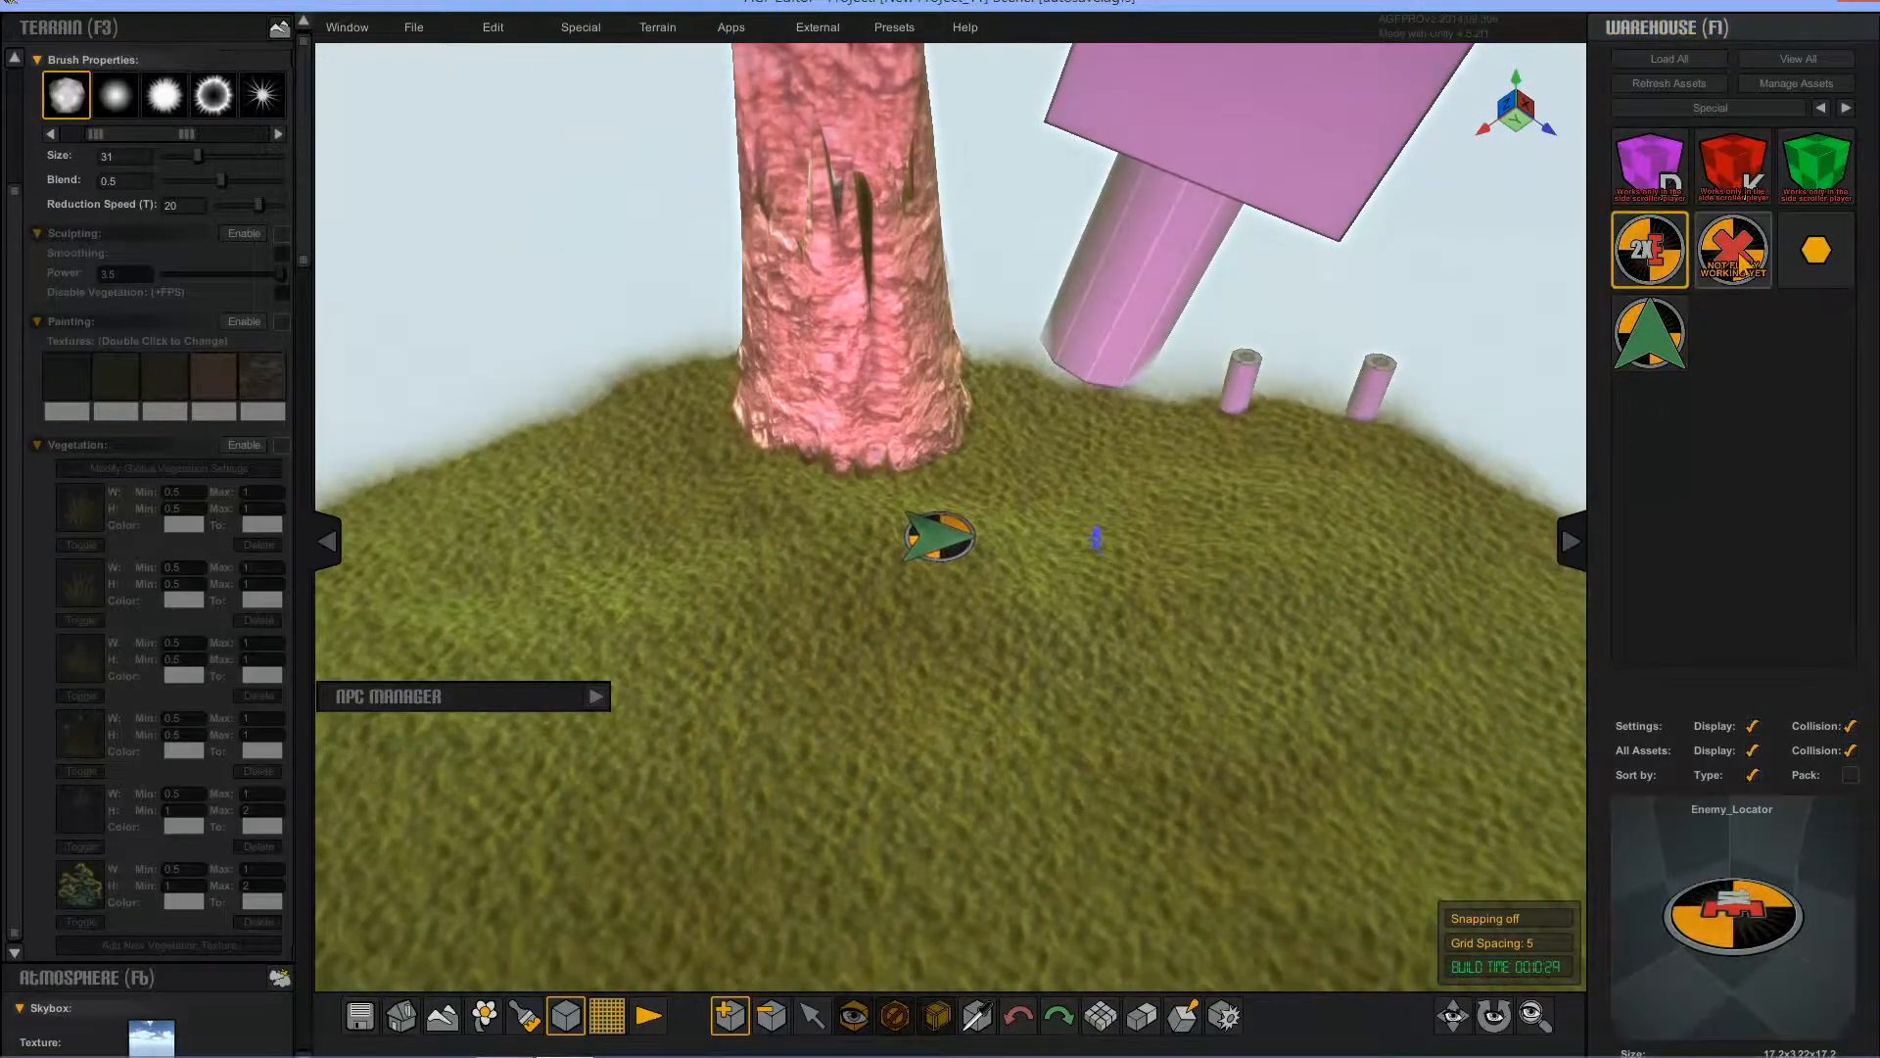
pyautogui.click(1723, 272)
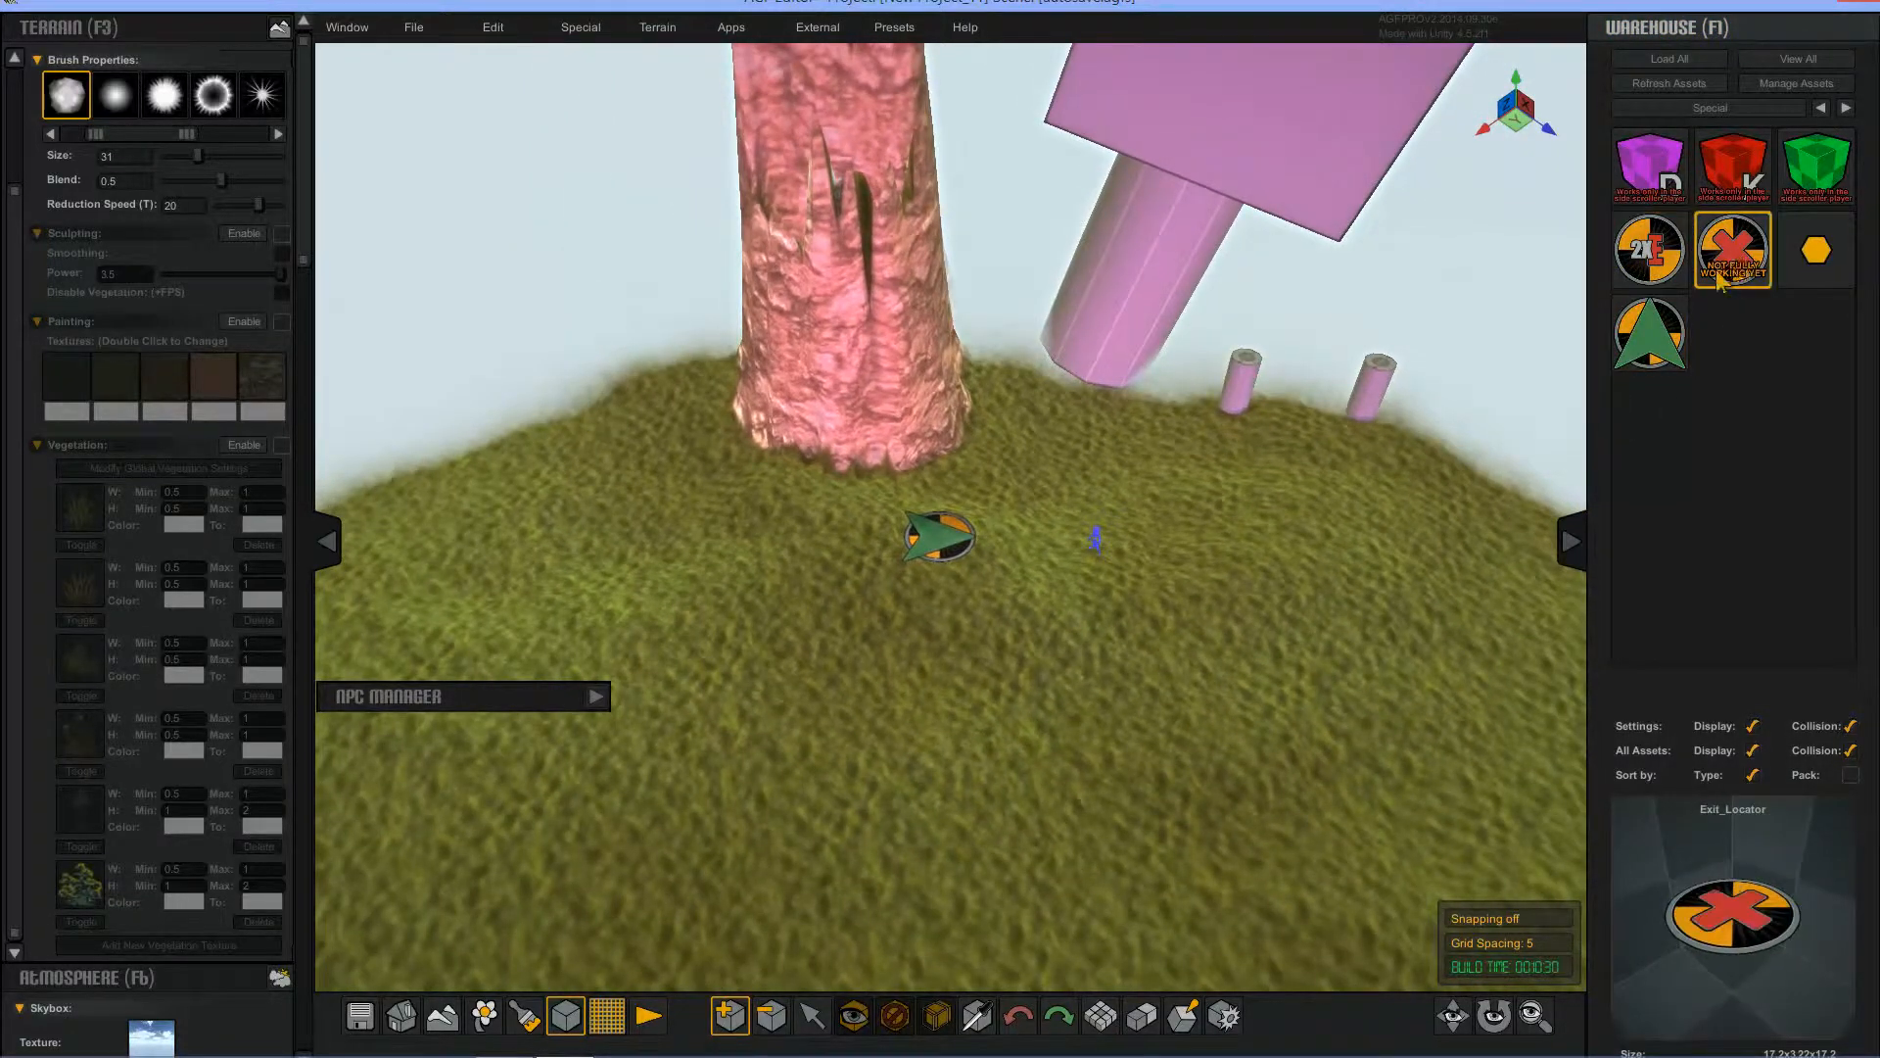
pyautogui.click(1817, 250)
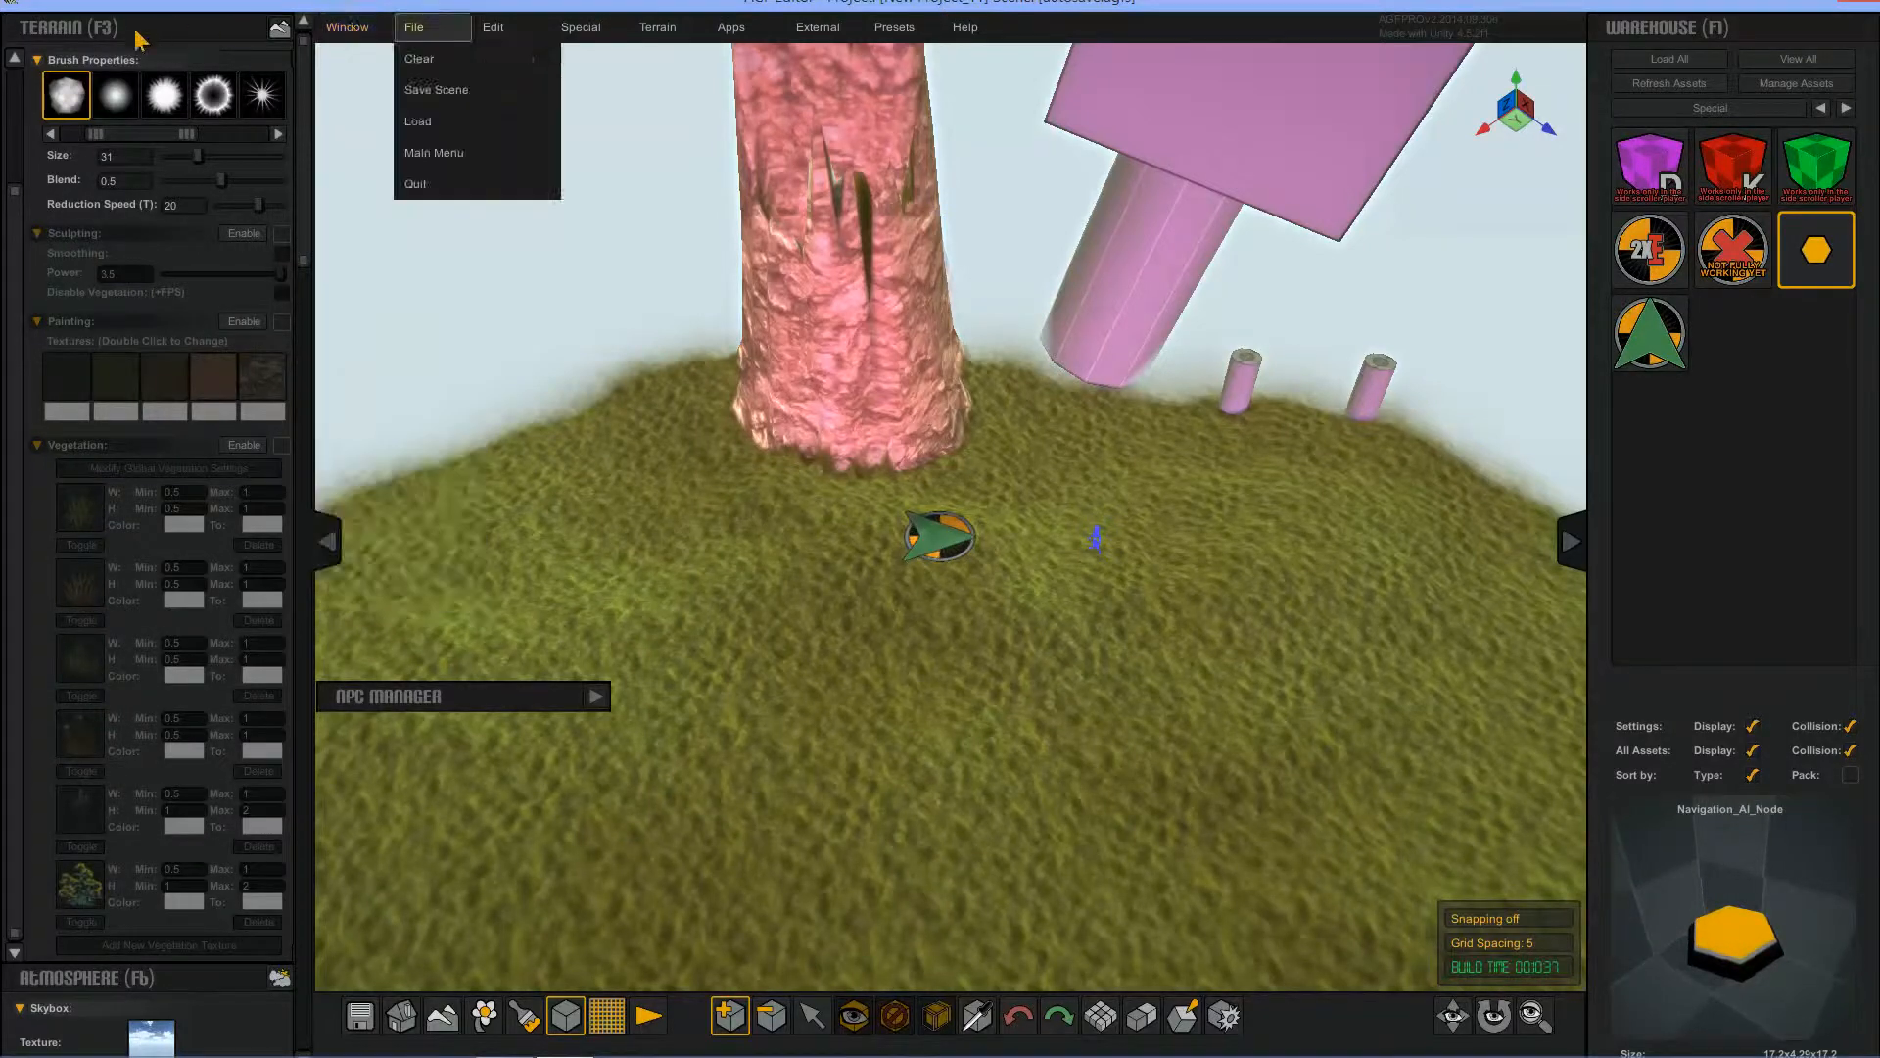
# Switch to play mode and look through the atmosphere, lighting, water and grid settings.
pyautogui.click(649, 1024)
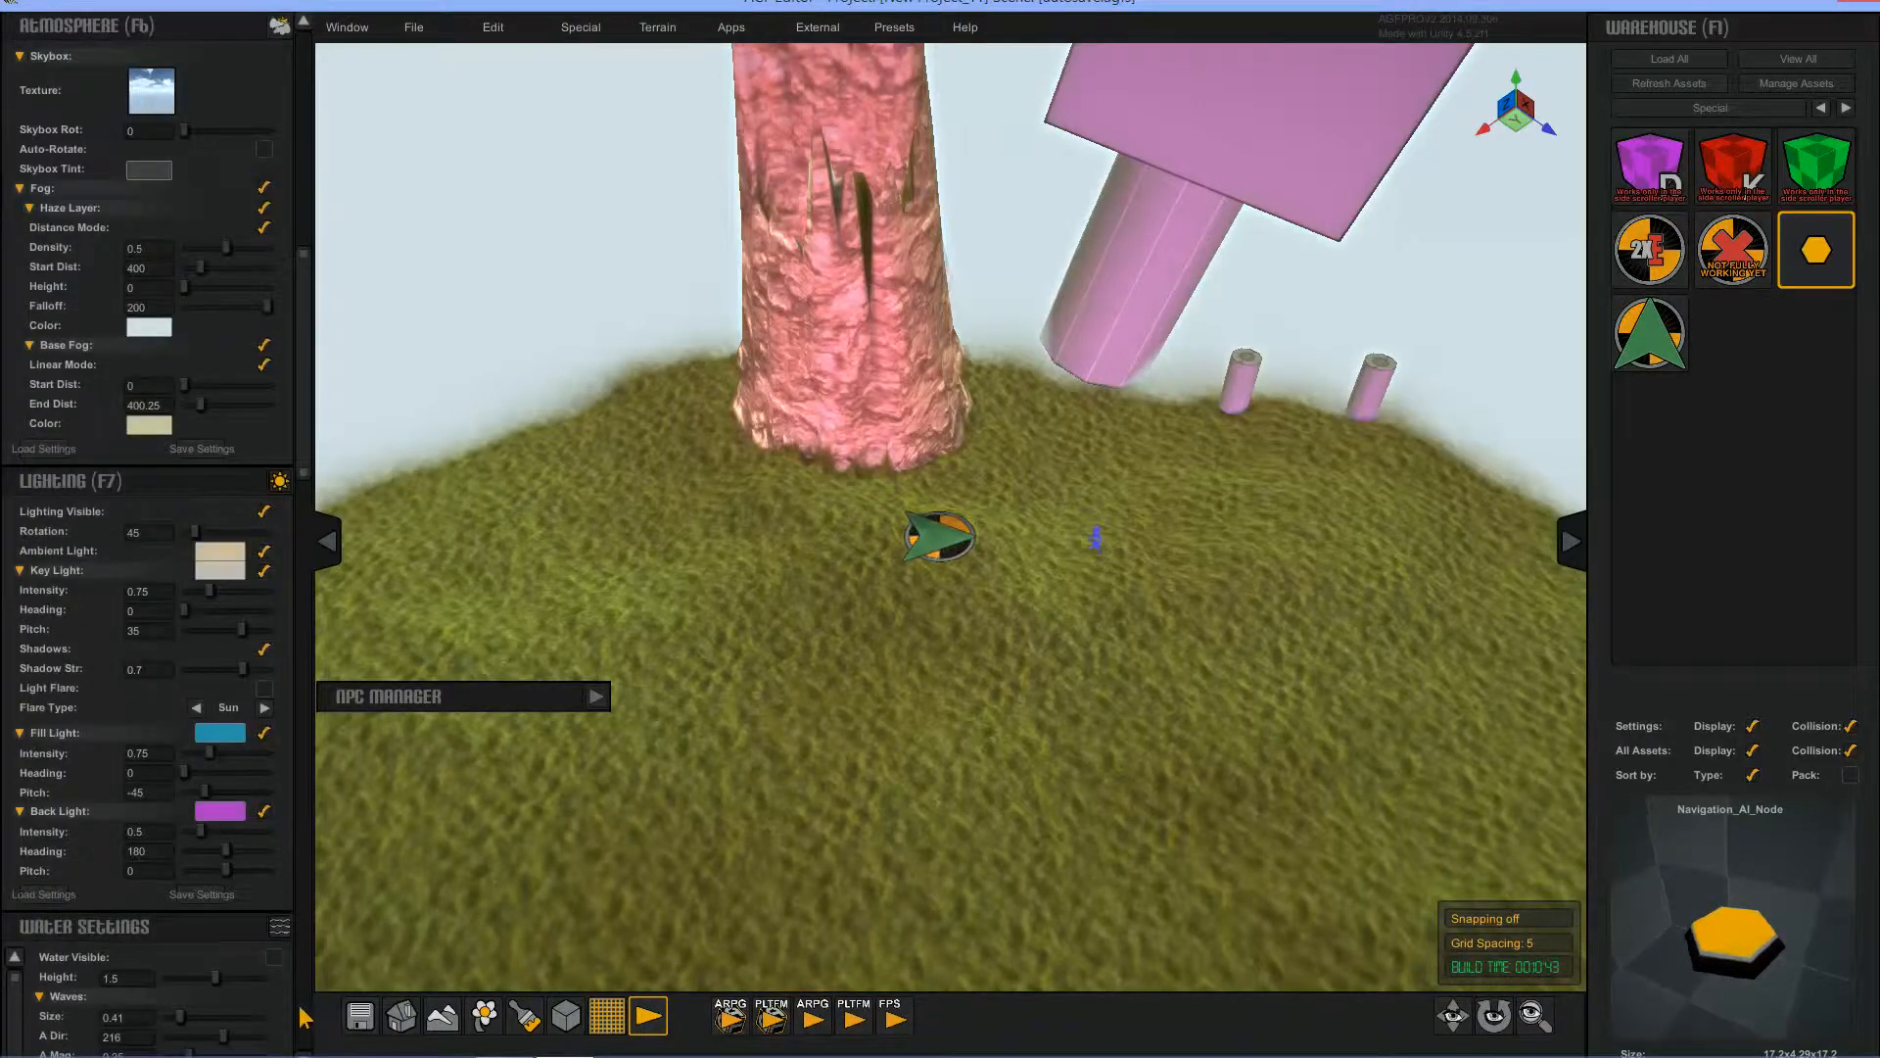
pyautogui.scroll(-10, 305, 1018)
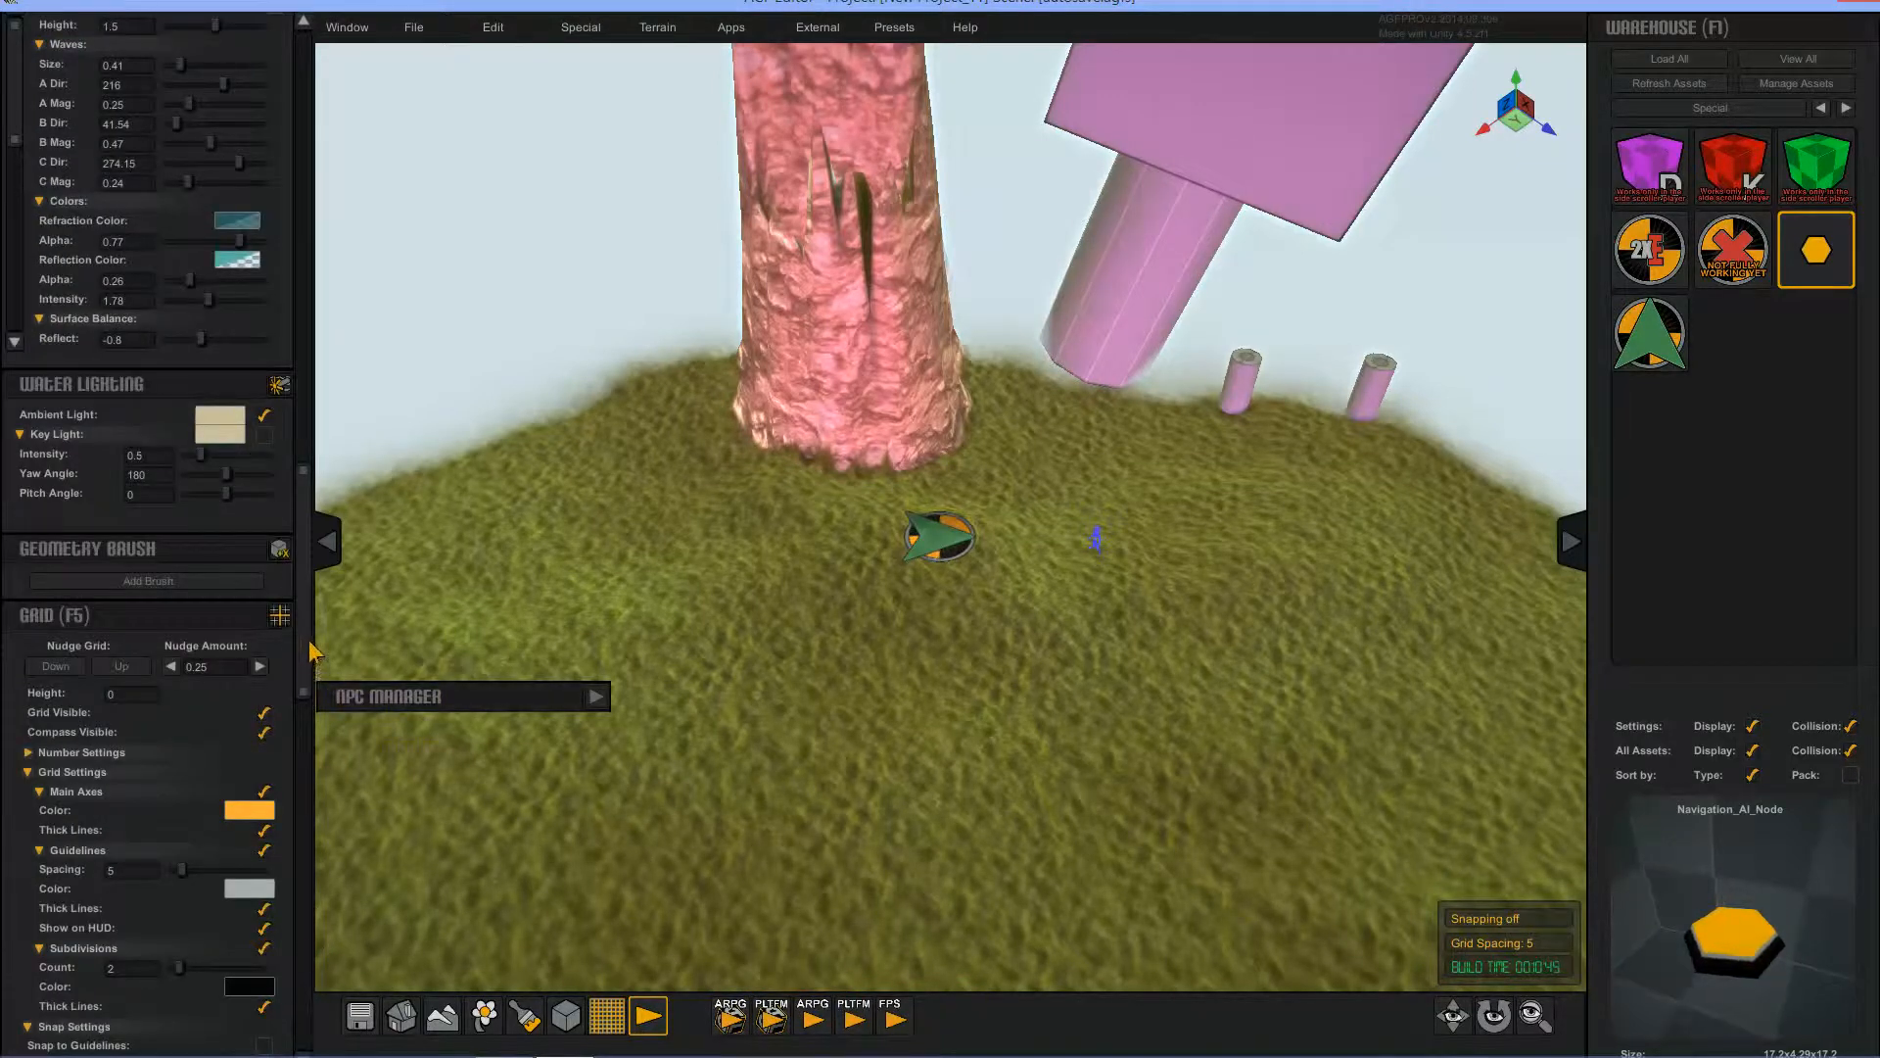
pyautogui.scroll(10, 311, 627)
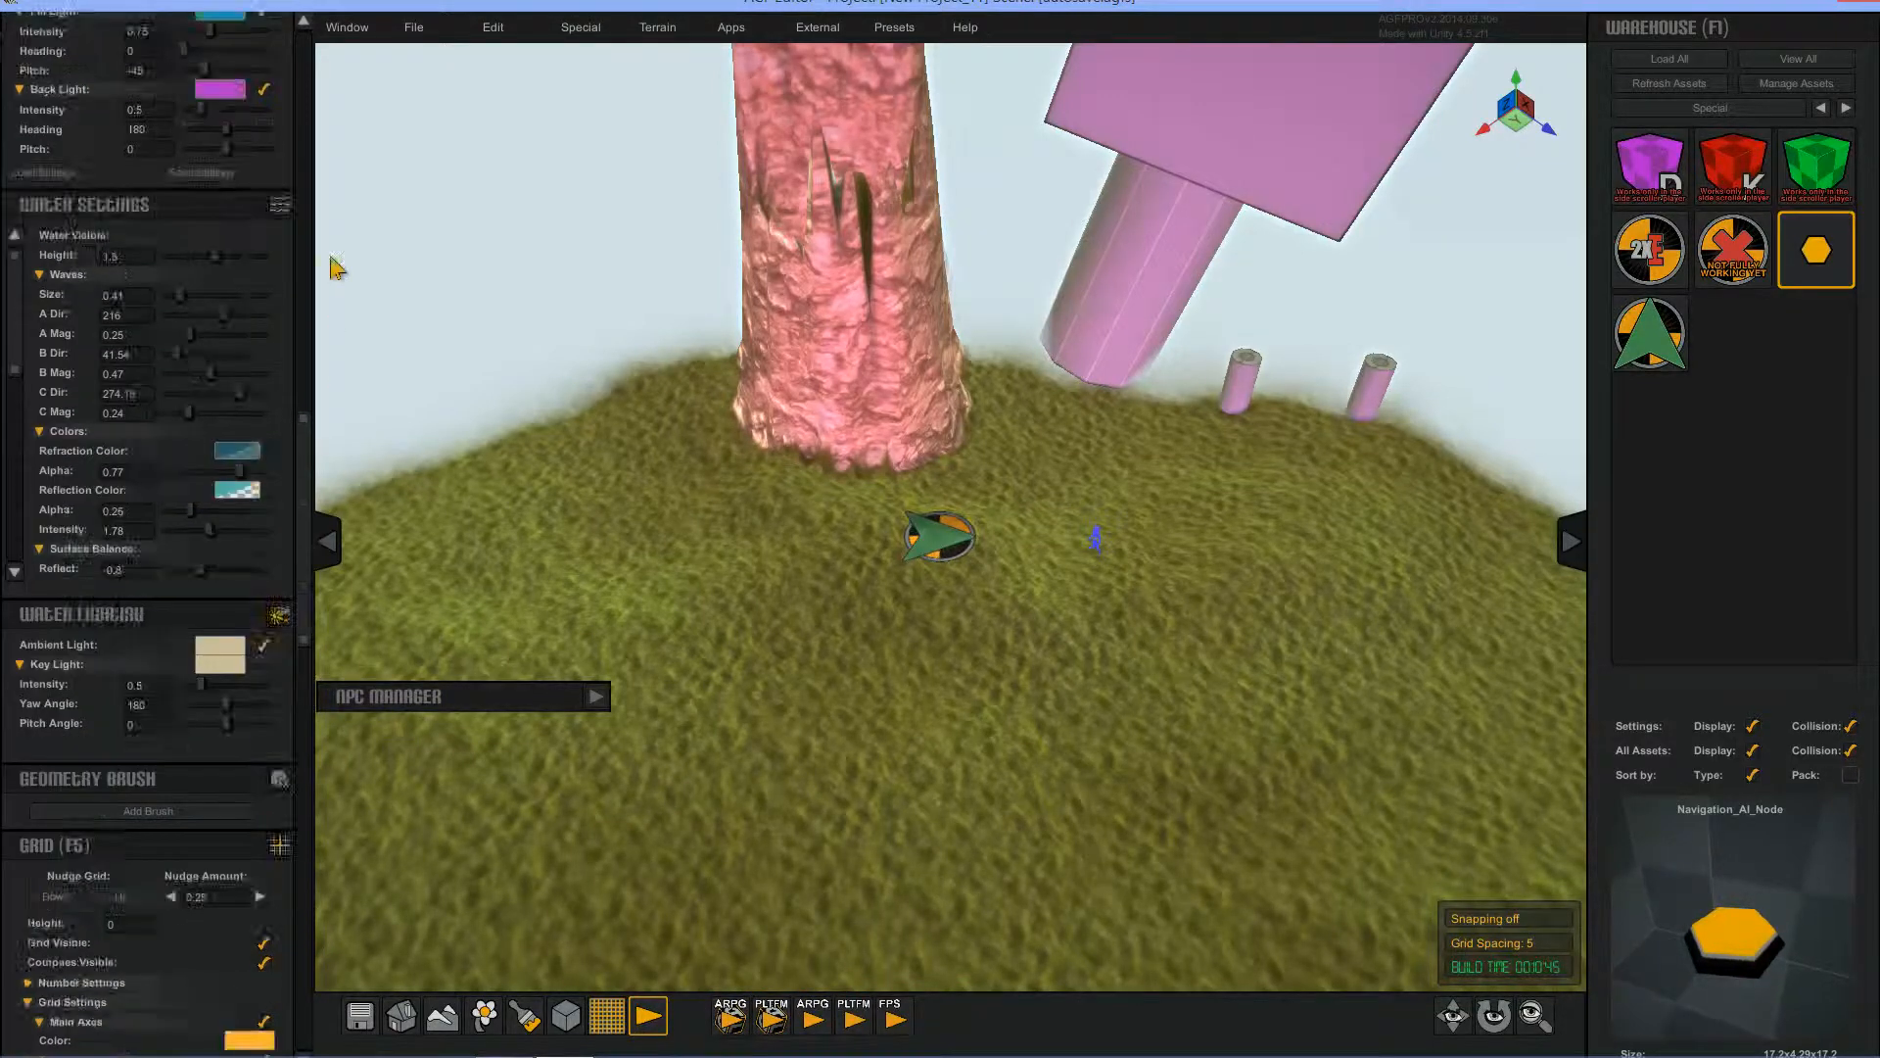
# Switch the scene to play mode and launch it with the ARPG Controller.
pyautogui.rightClick(966, 598)
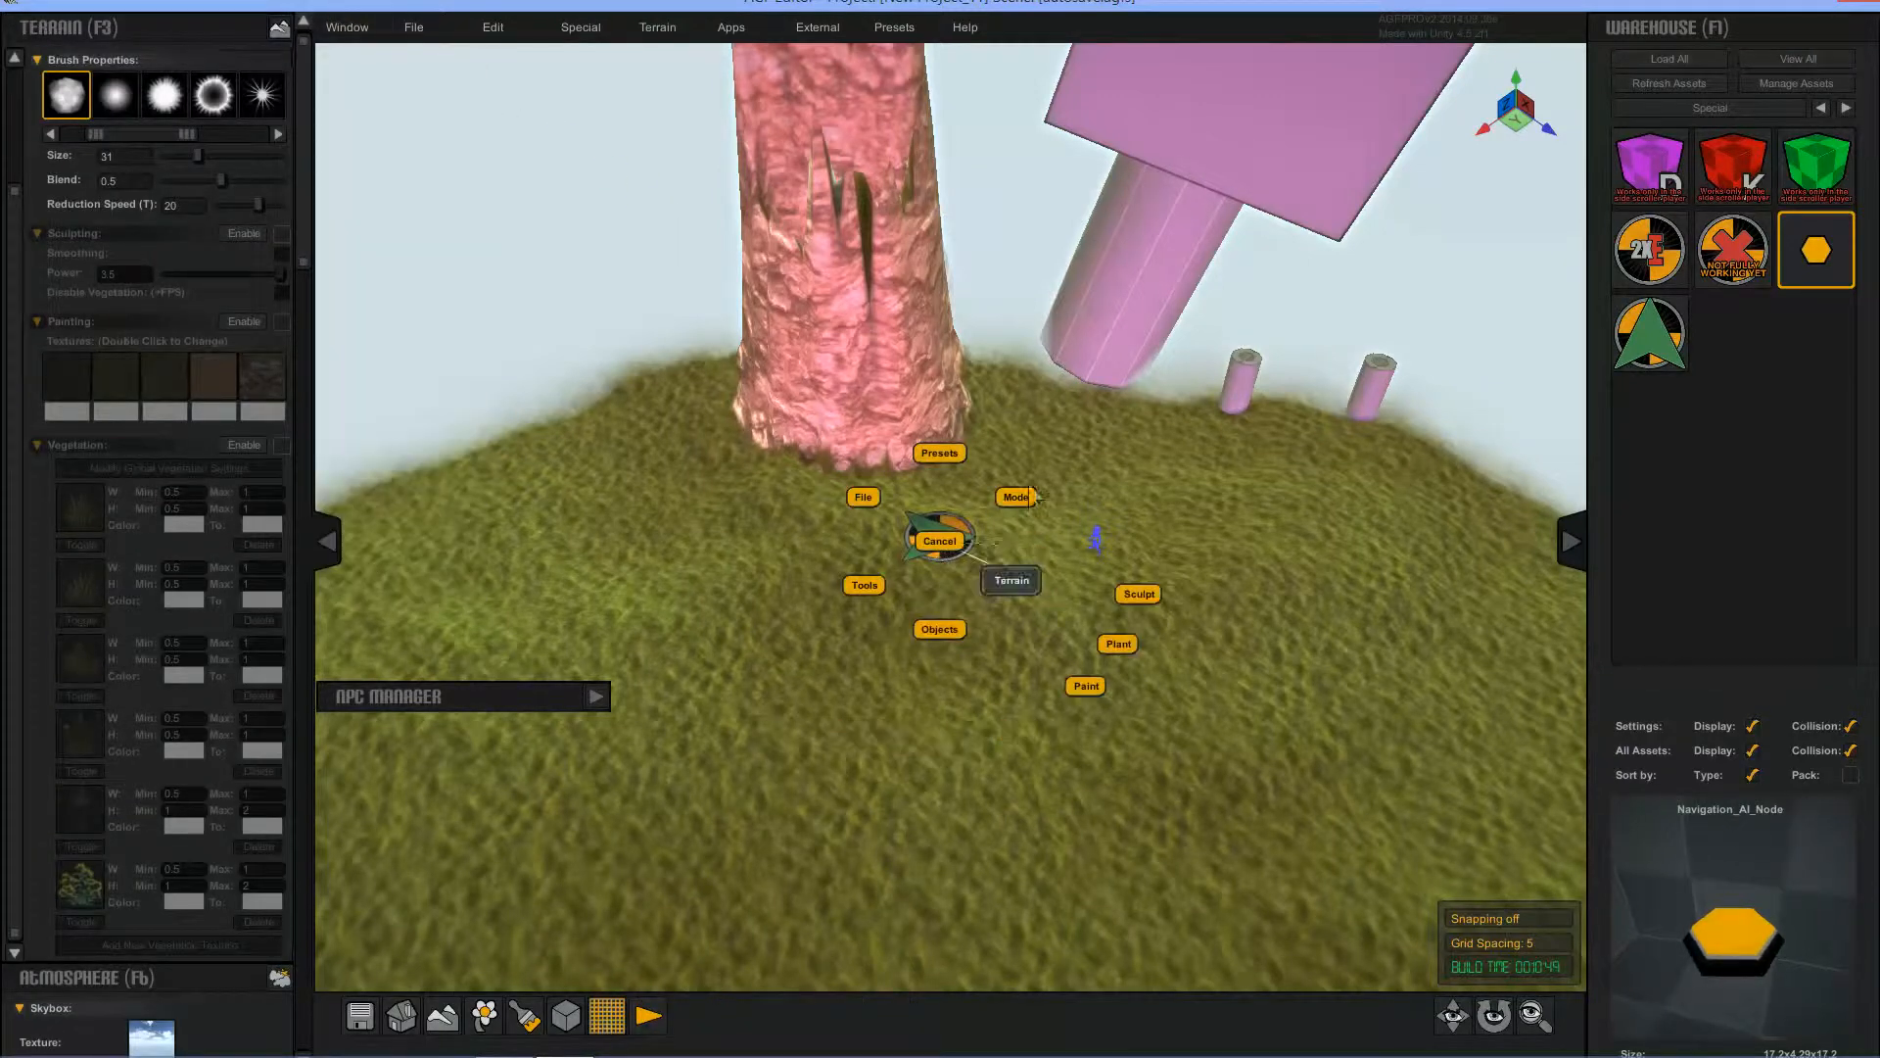
pyautogui.moveTo(1030, 493)
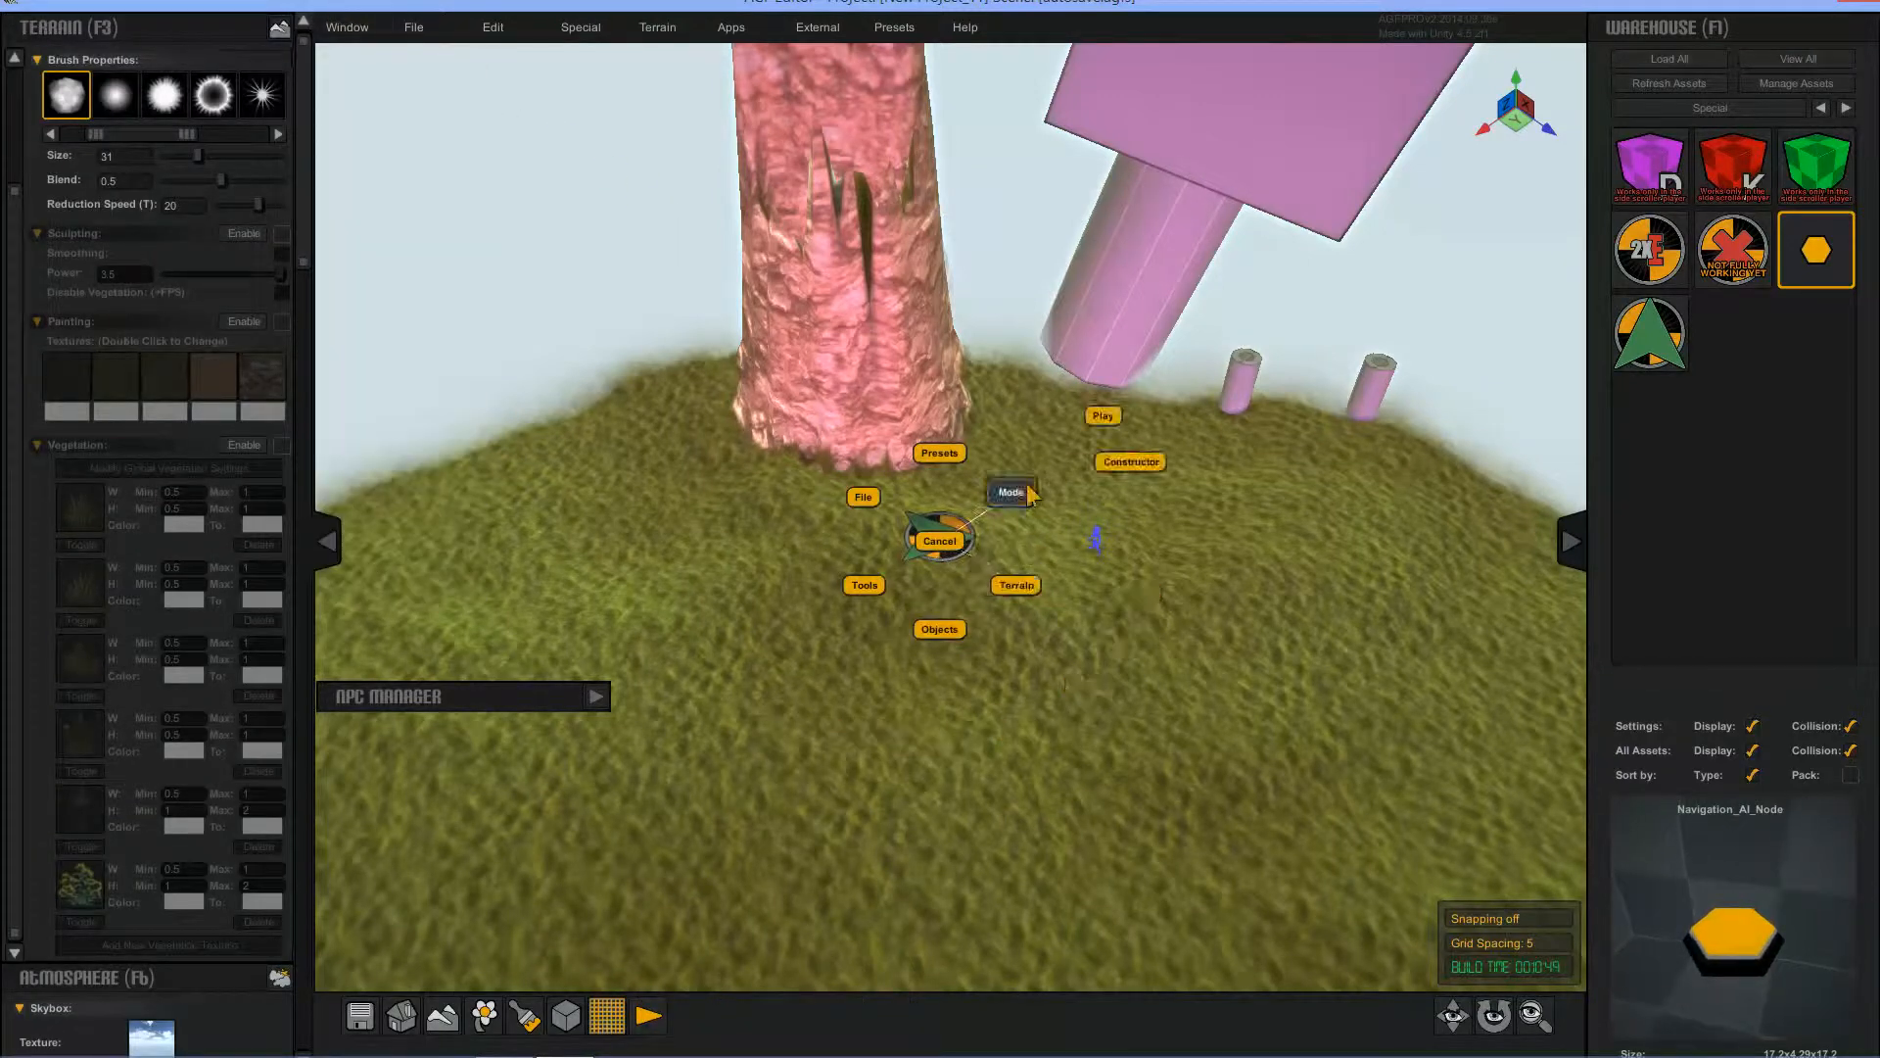
pyautogui.click(1098, 414)
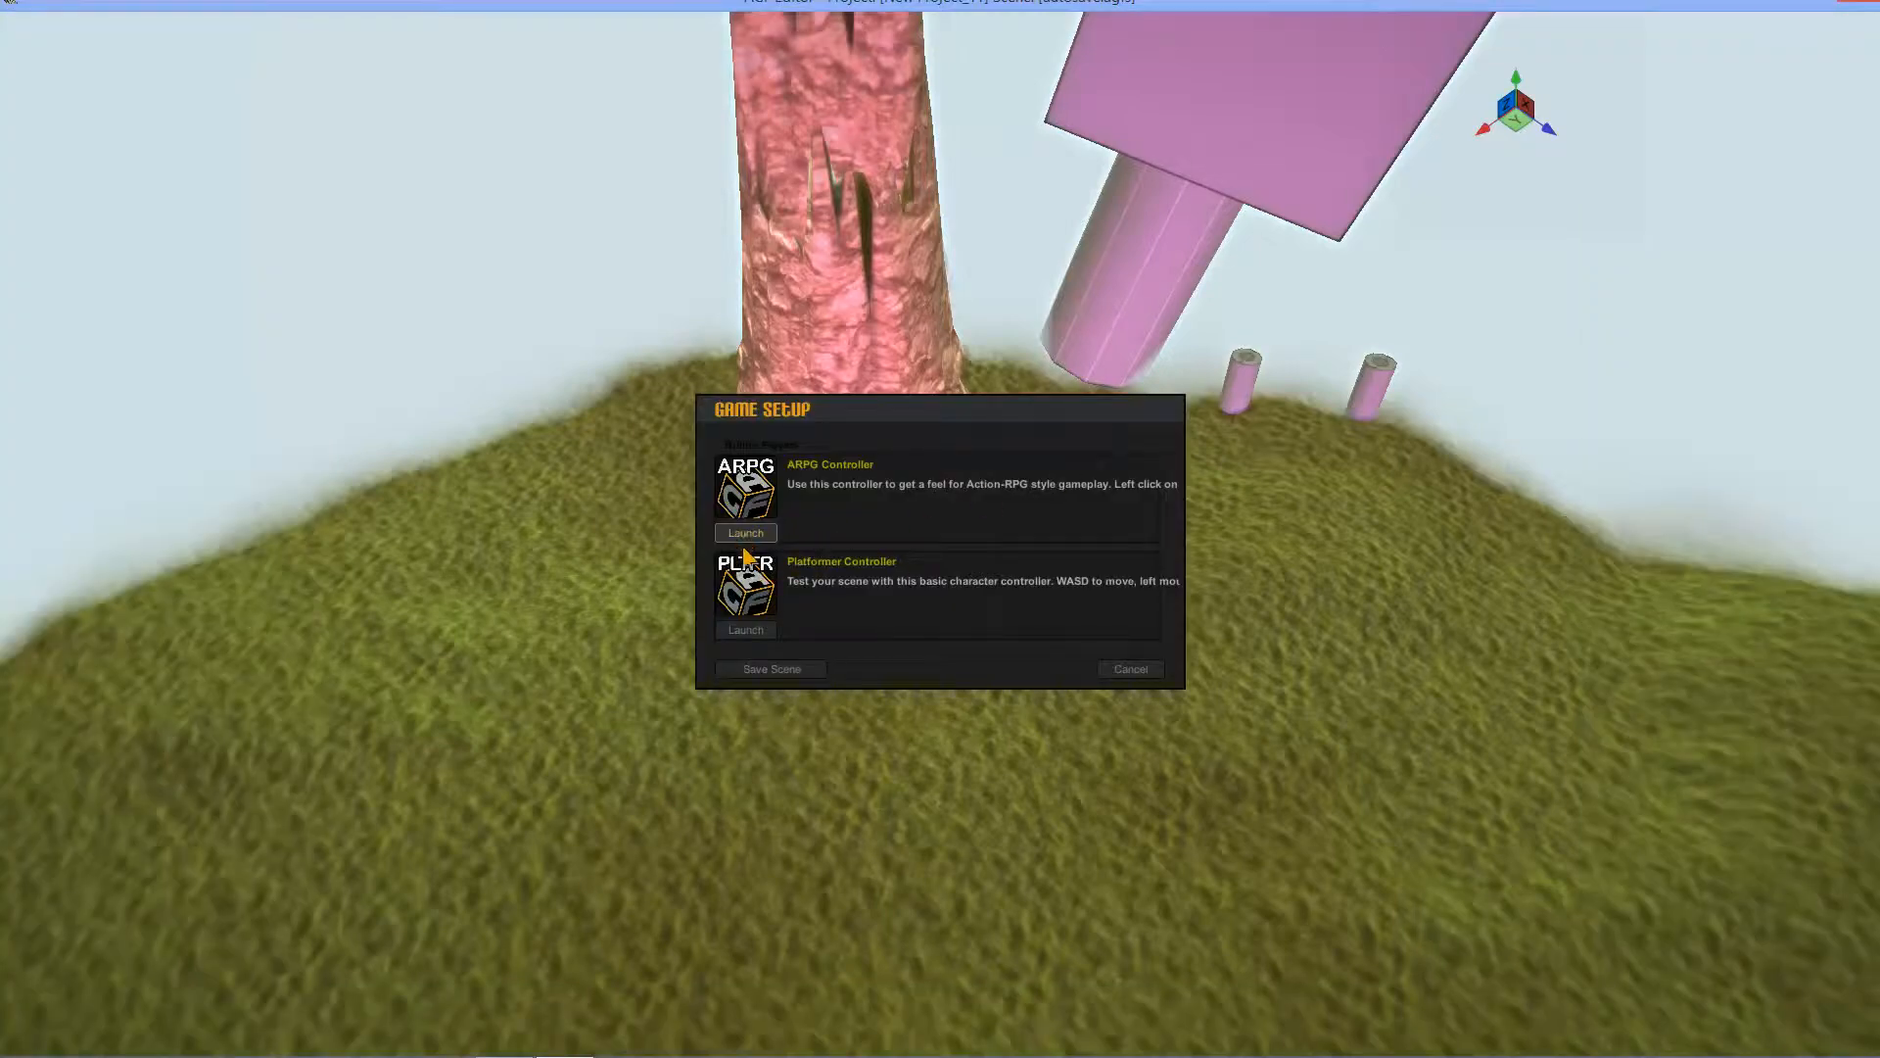
pyautogui.click(746, 533)
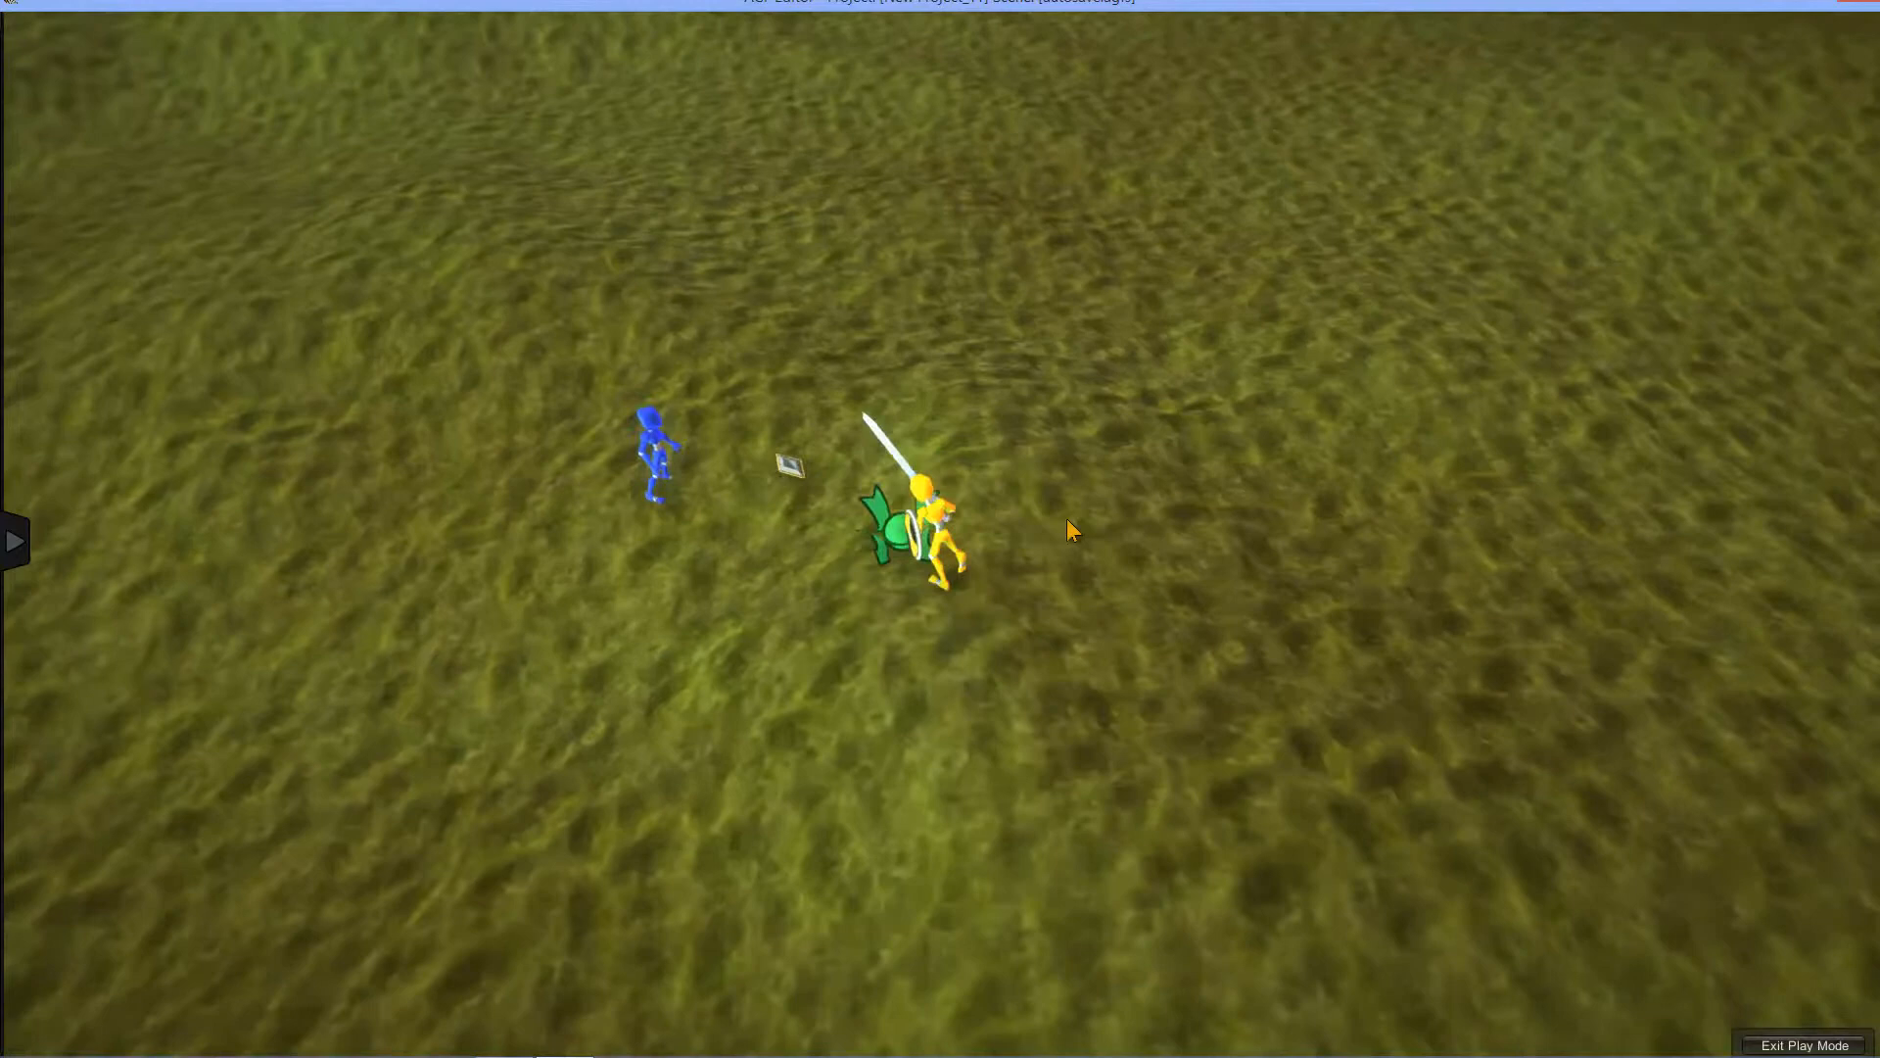
# Move the character from the start point across the grass toward the rock column, and exit play mode.
pyautogui.click(942, 632)
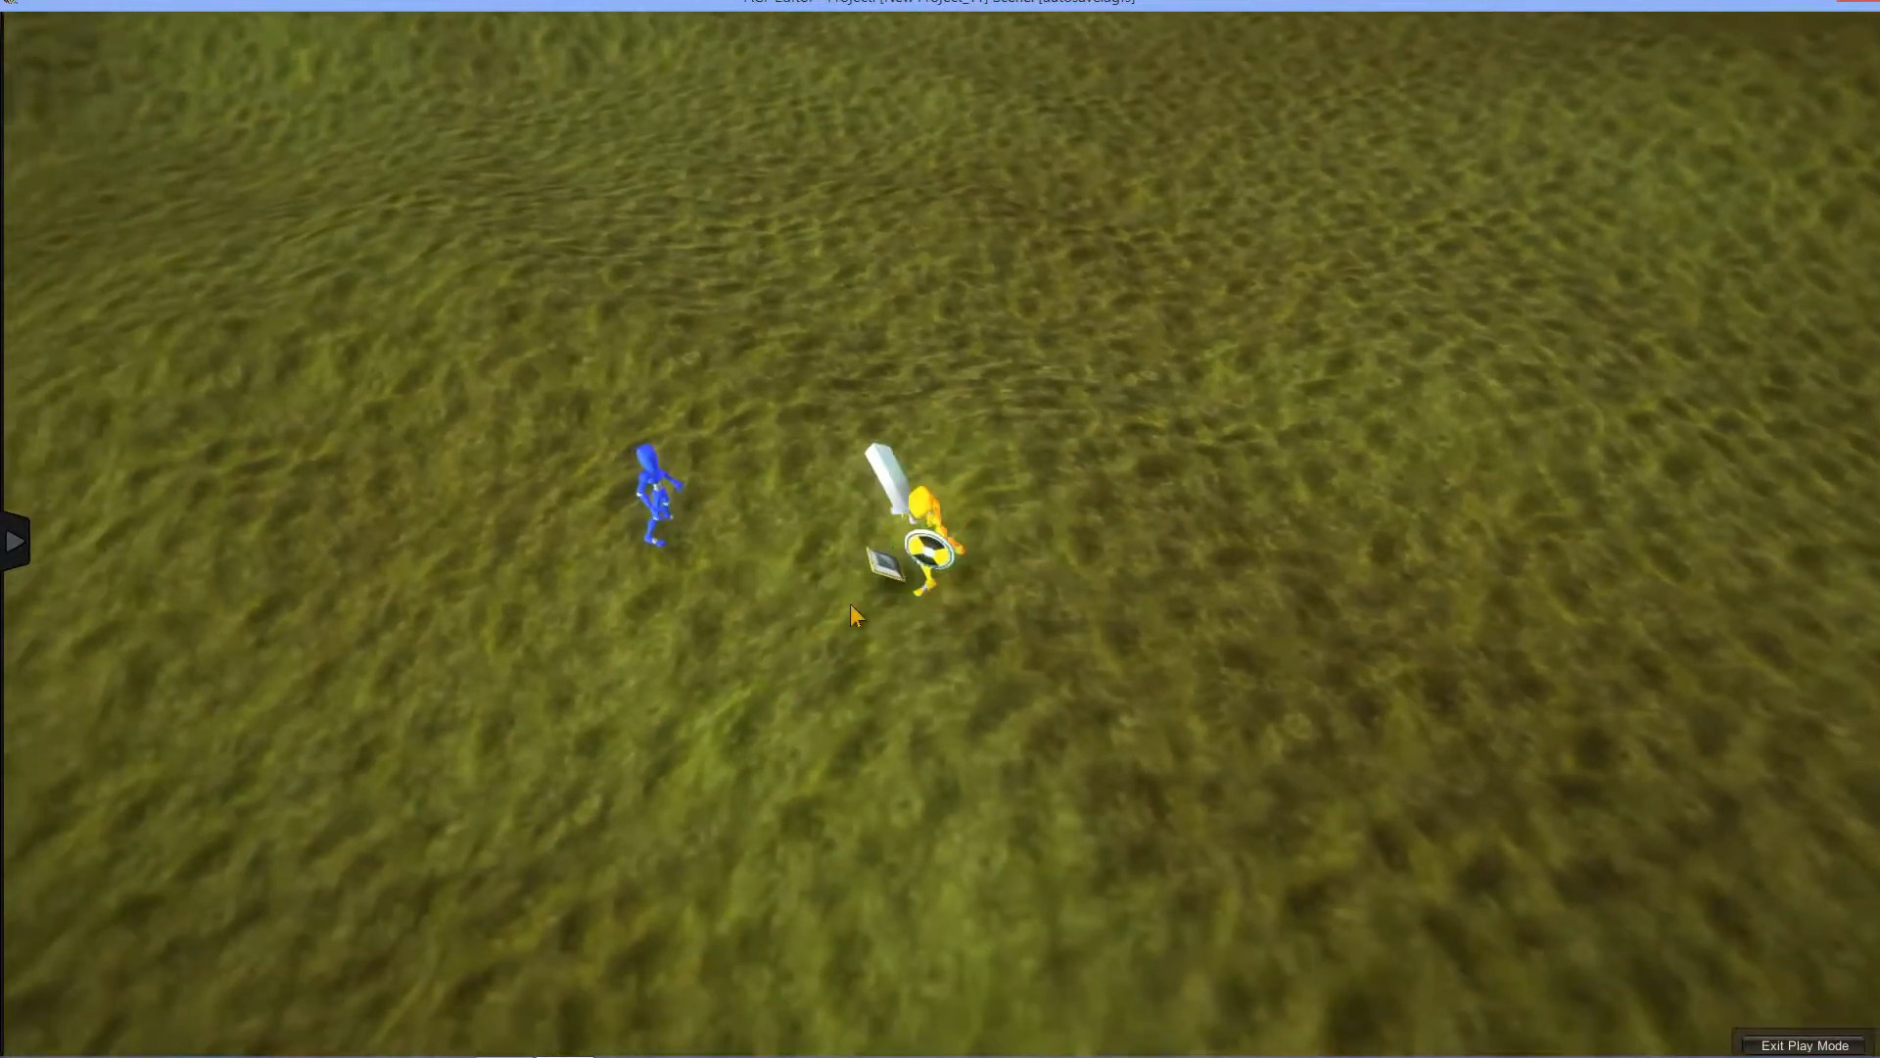
pyautogui.click(850, 604)
pyautogui.click(811, 661)
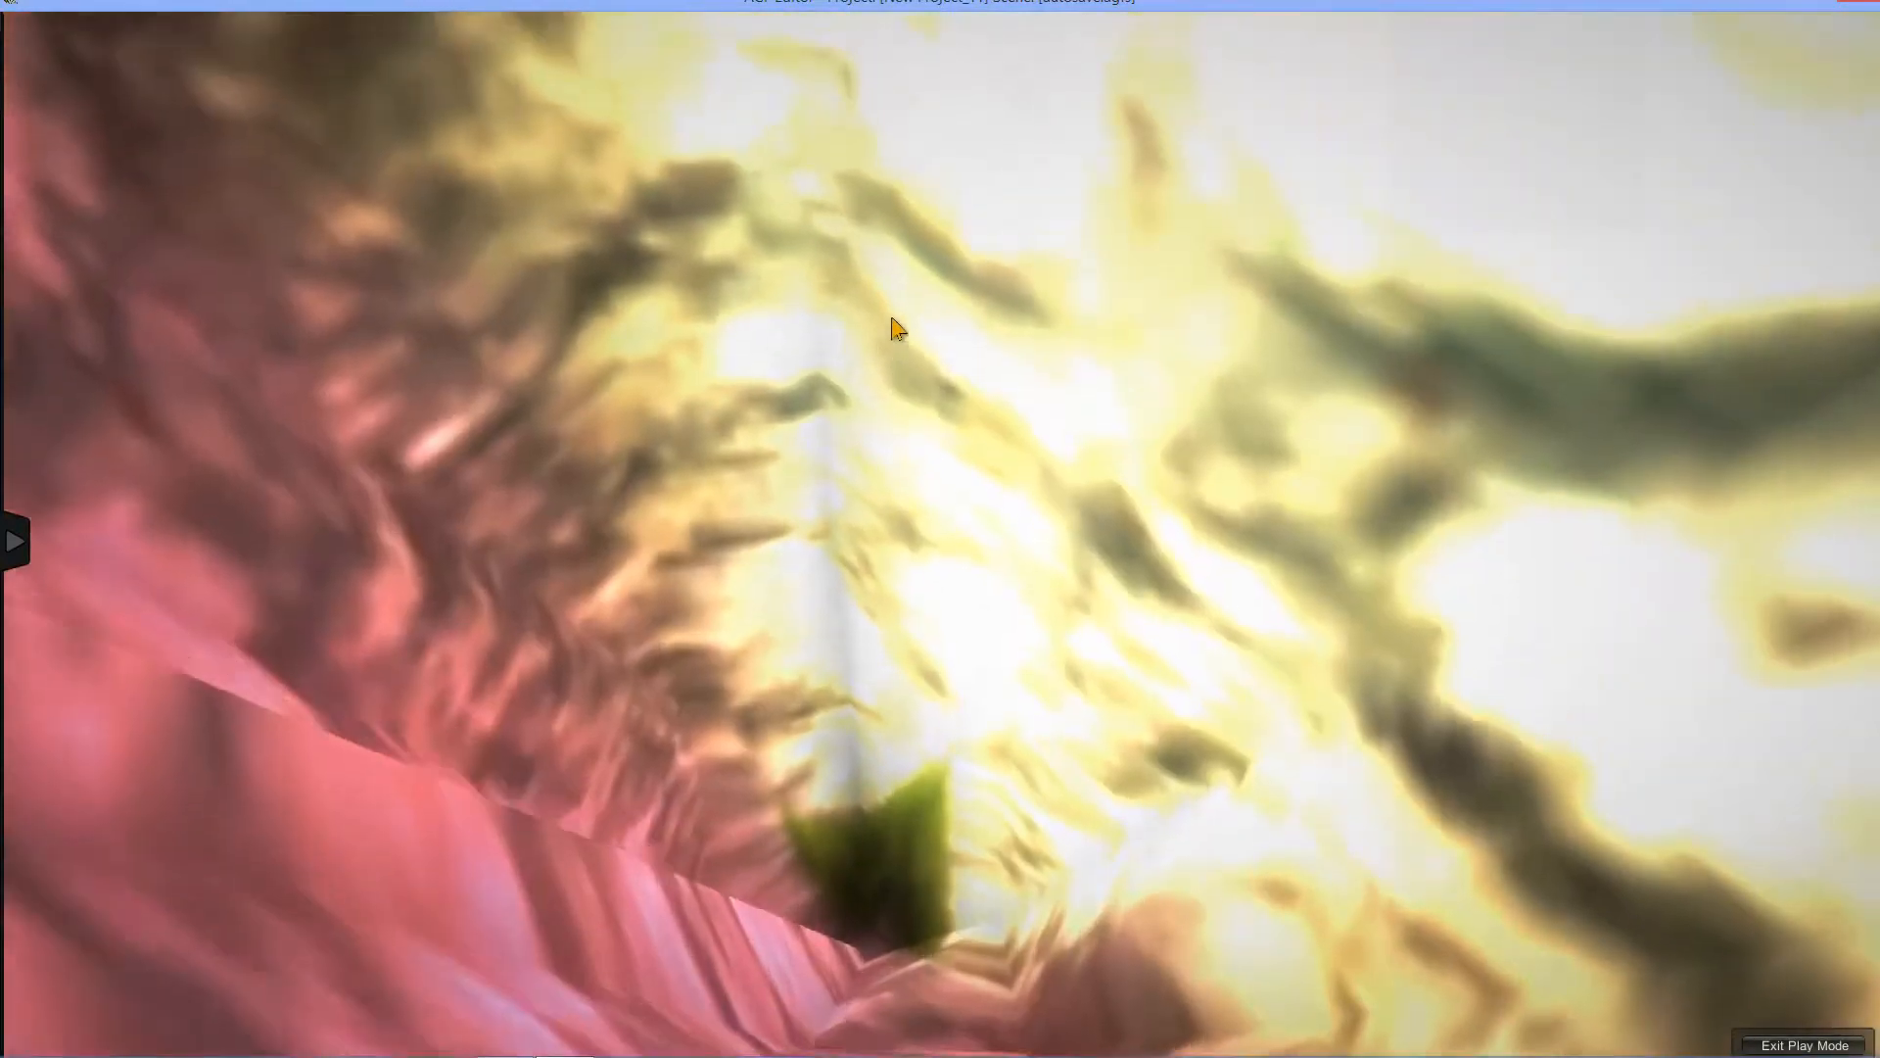
pyautogui.click(938, 245)
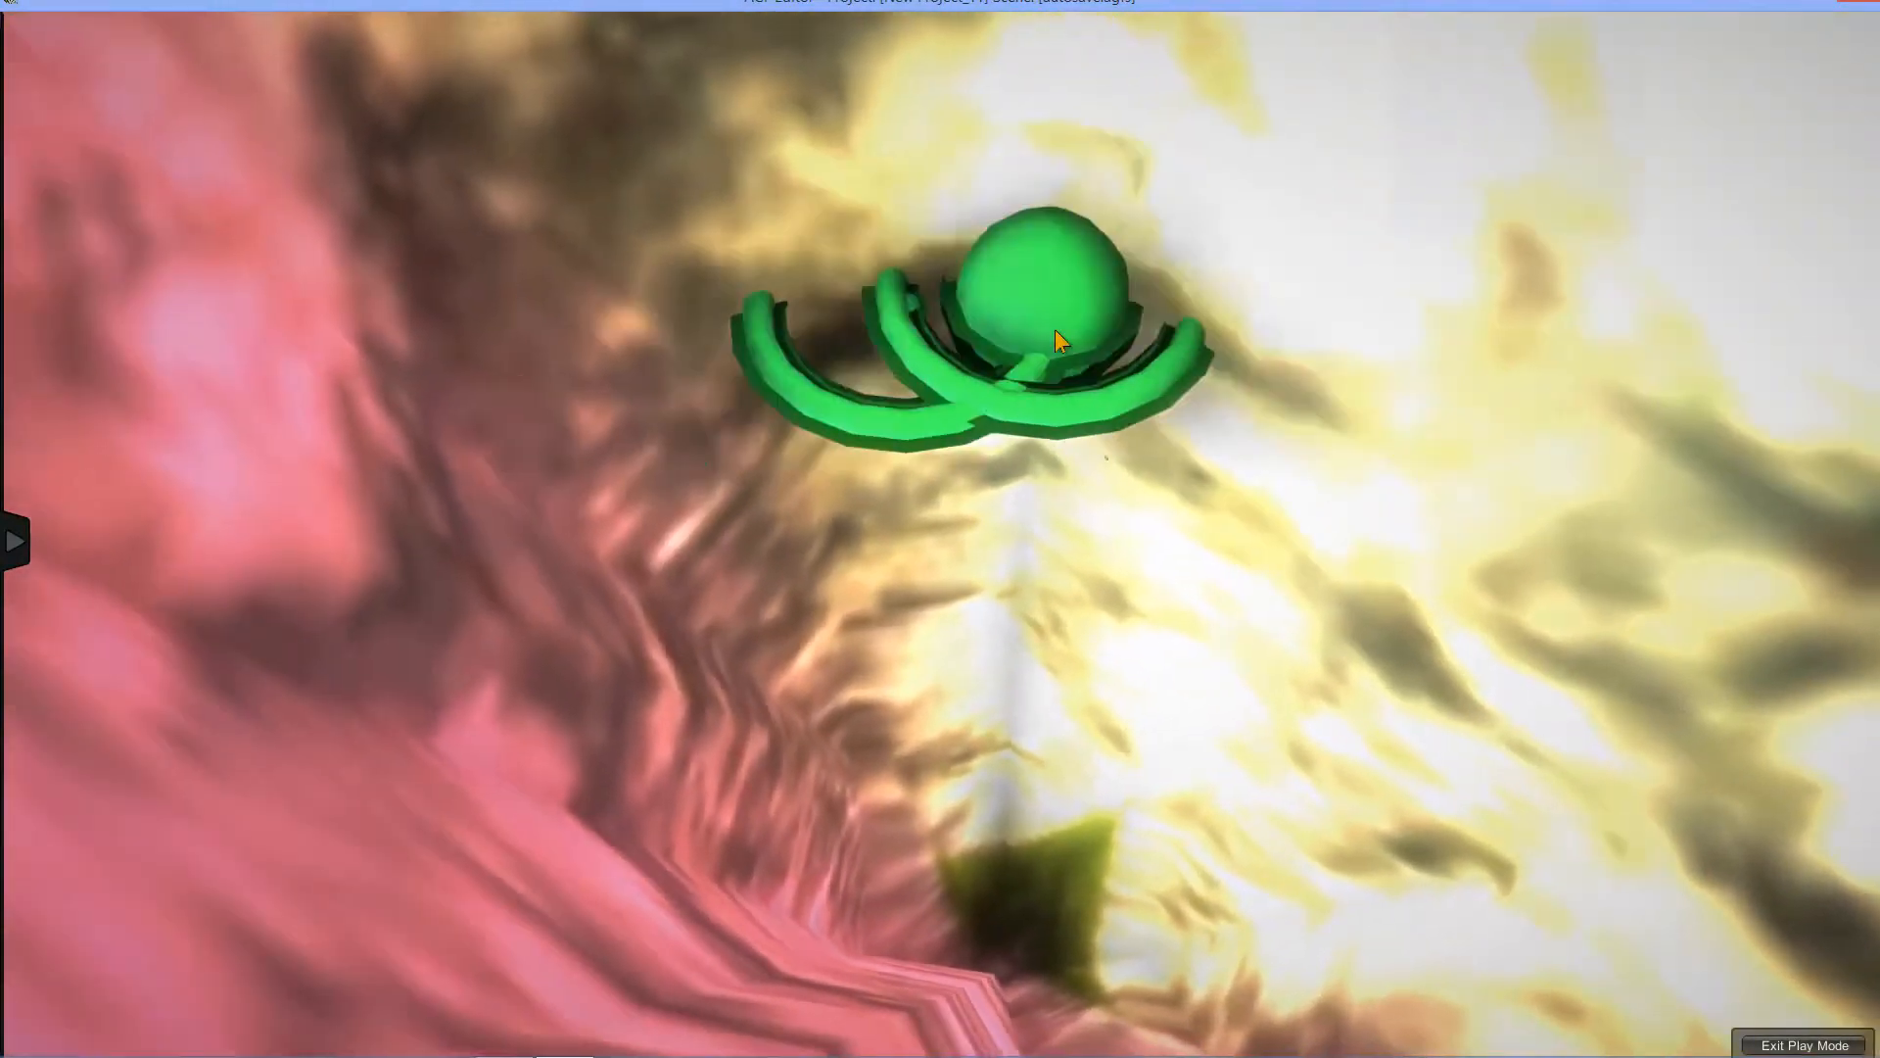
pyautogui.press('Escape')
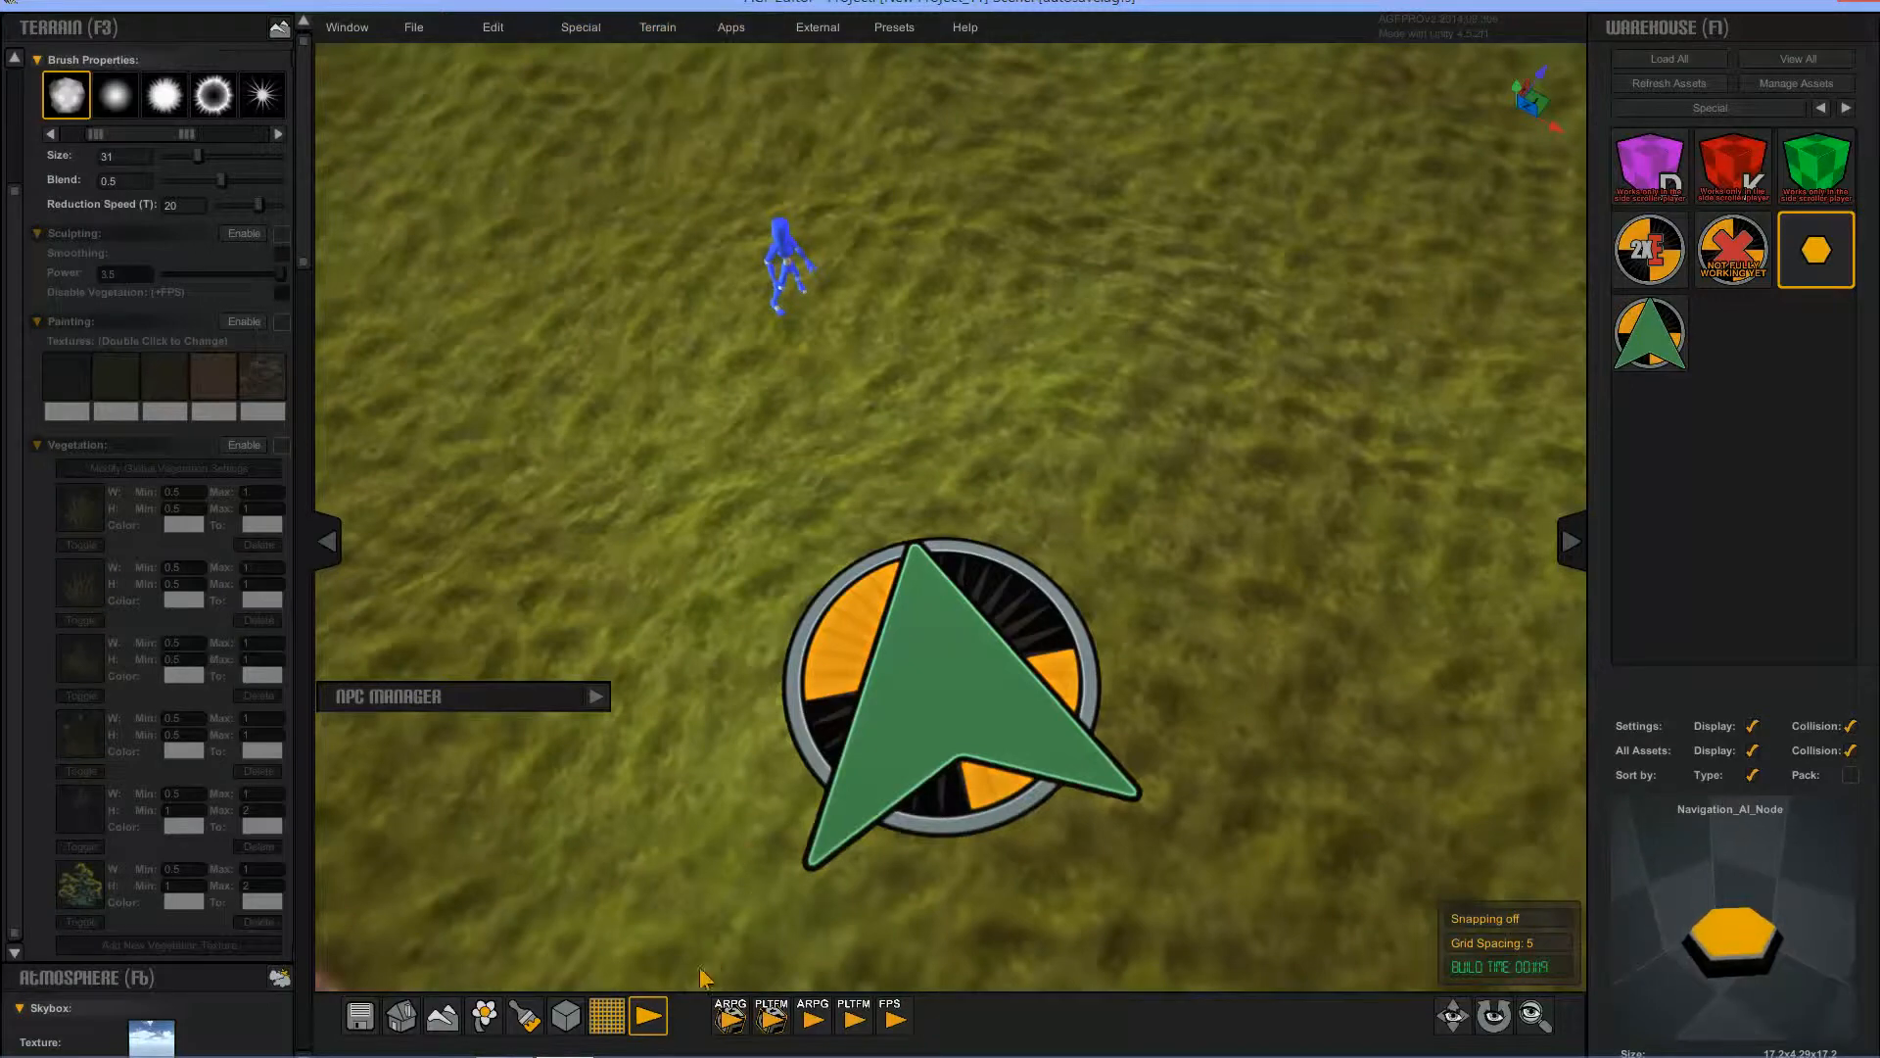
# Play the scene with the internal ARPG player, walk to the blue NPC to check BOB's dialog, and exit play mode.
pyautogui.click(730, 1019)
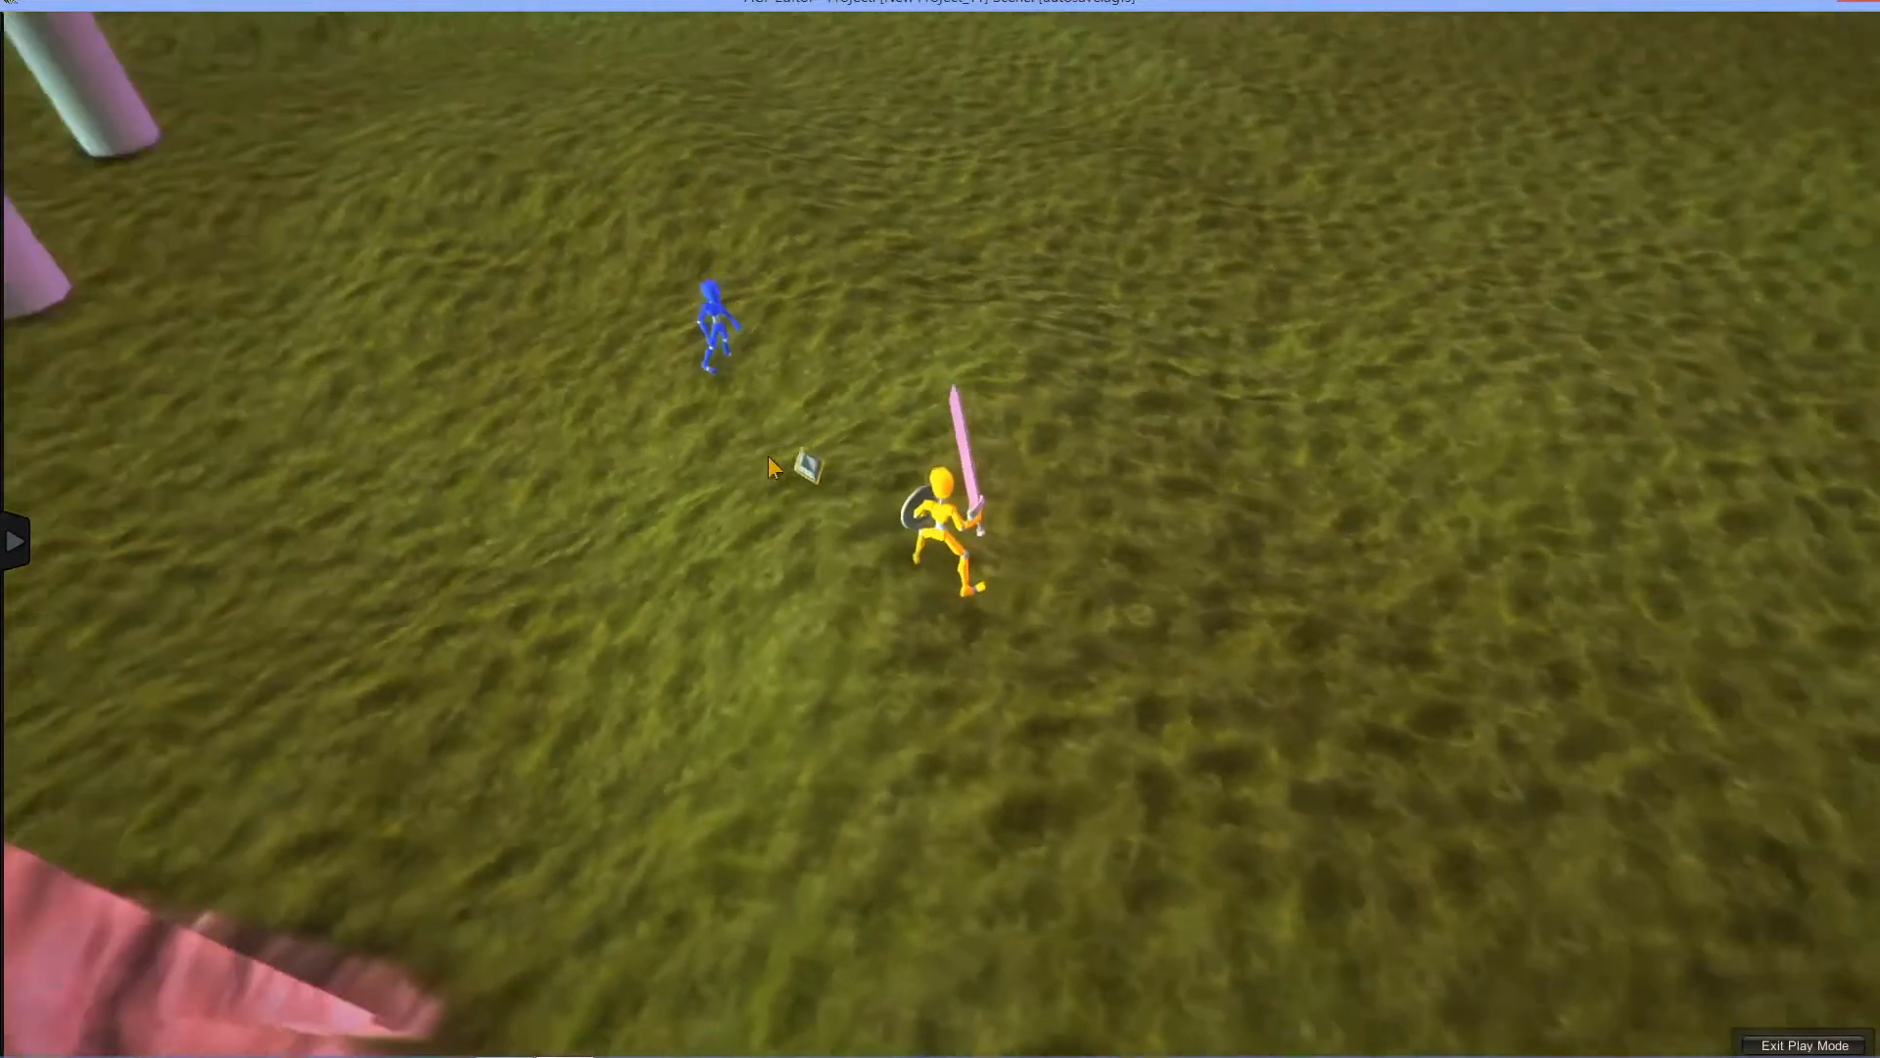
pyautogui.click(812, 453)
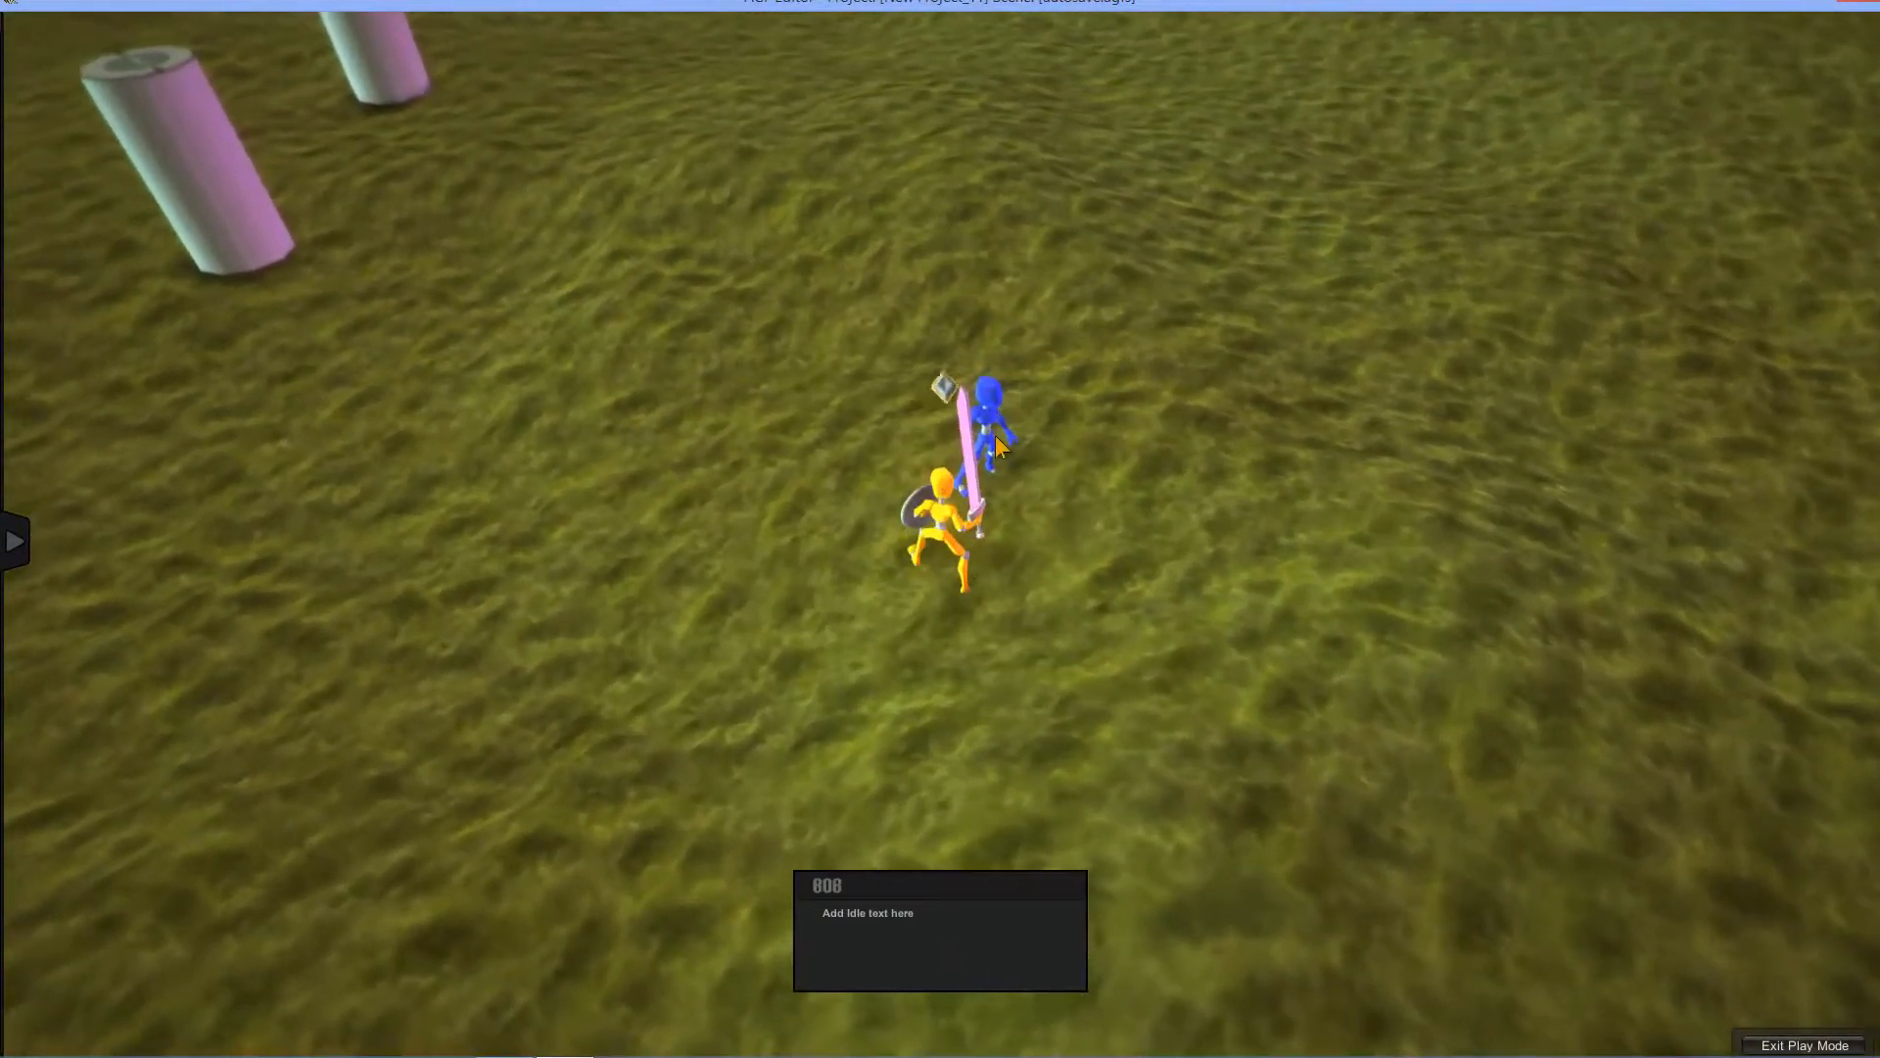
pyautogui.click(995, 435)
pyautogui.press('Escape')
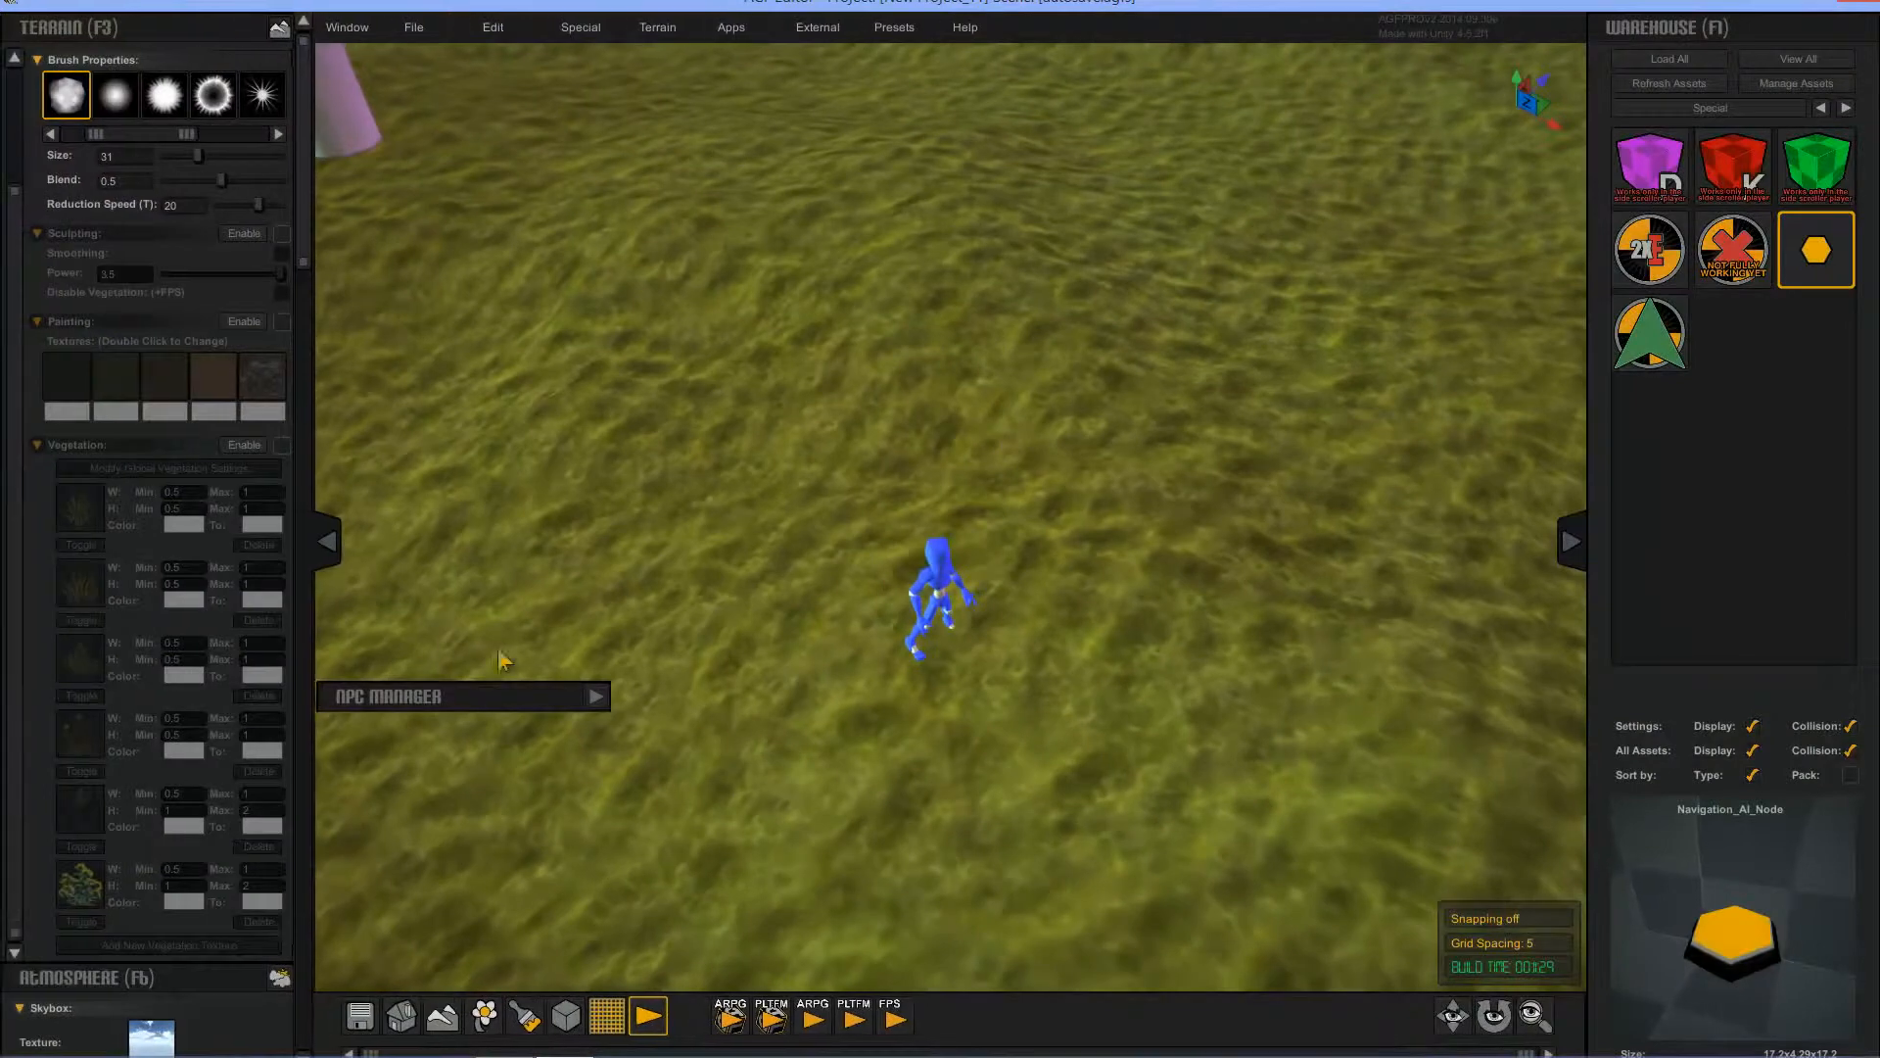
# In the NPC Manager, set BOB's idle text to "I am bob" and collapse the manager.
pyautogui.click(596, 698)
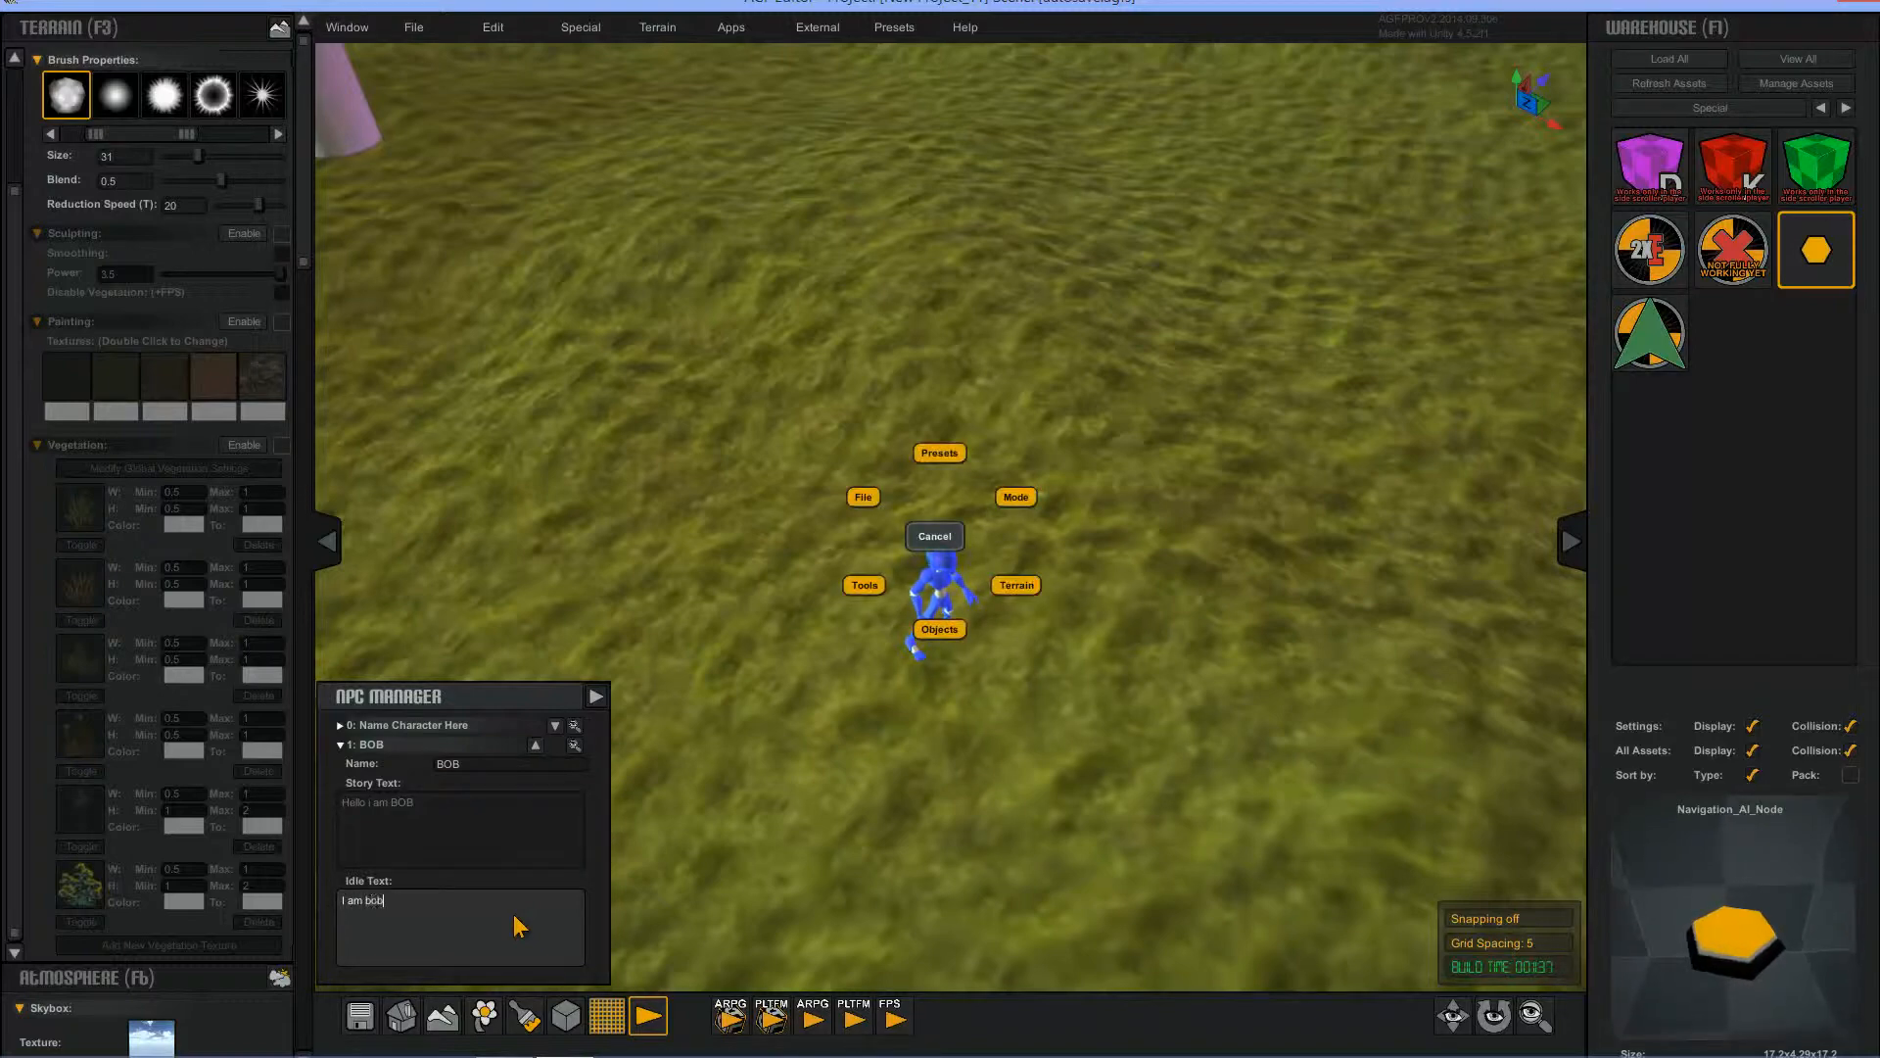
pyautogui.click(595, 697)
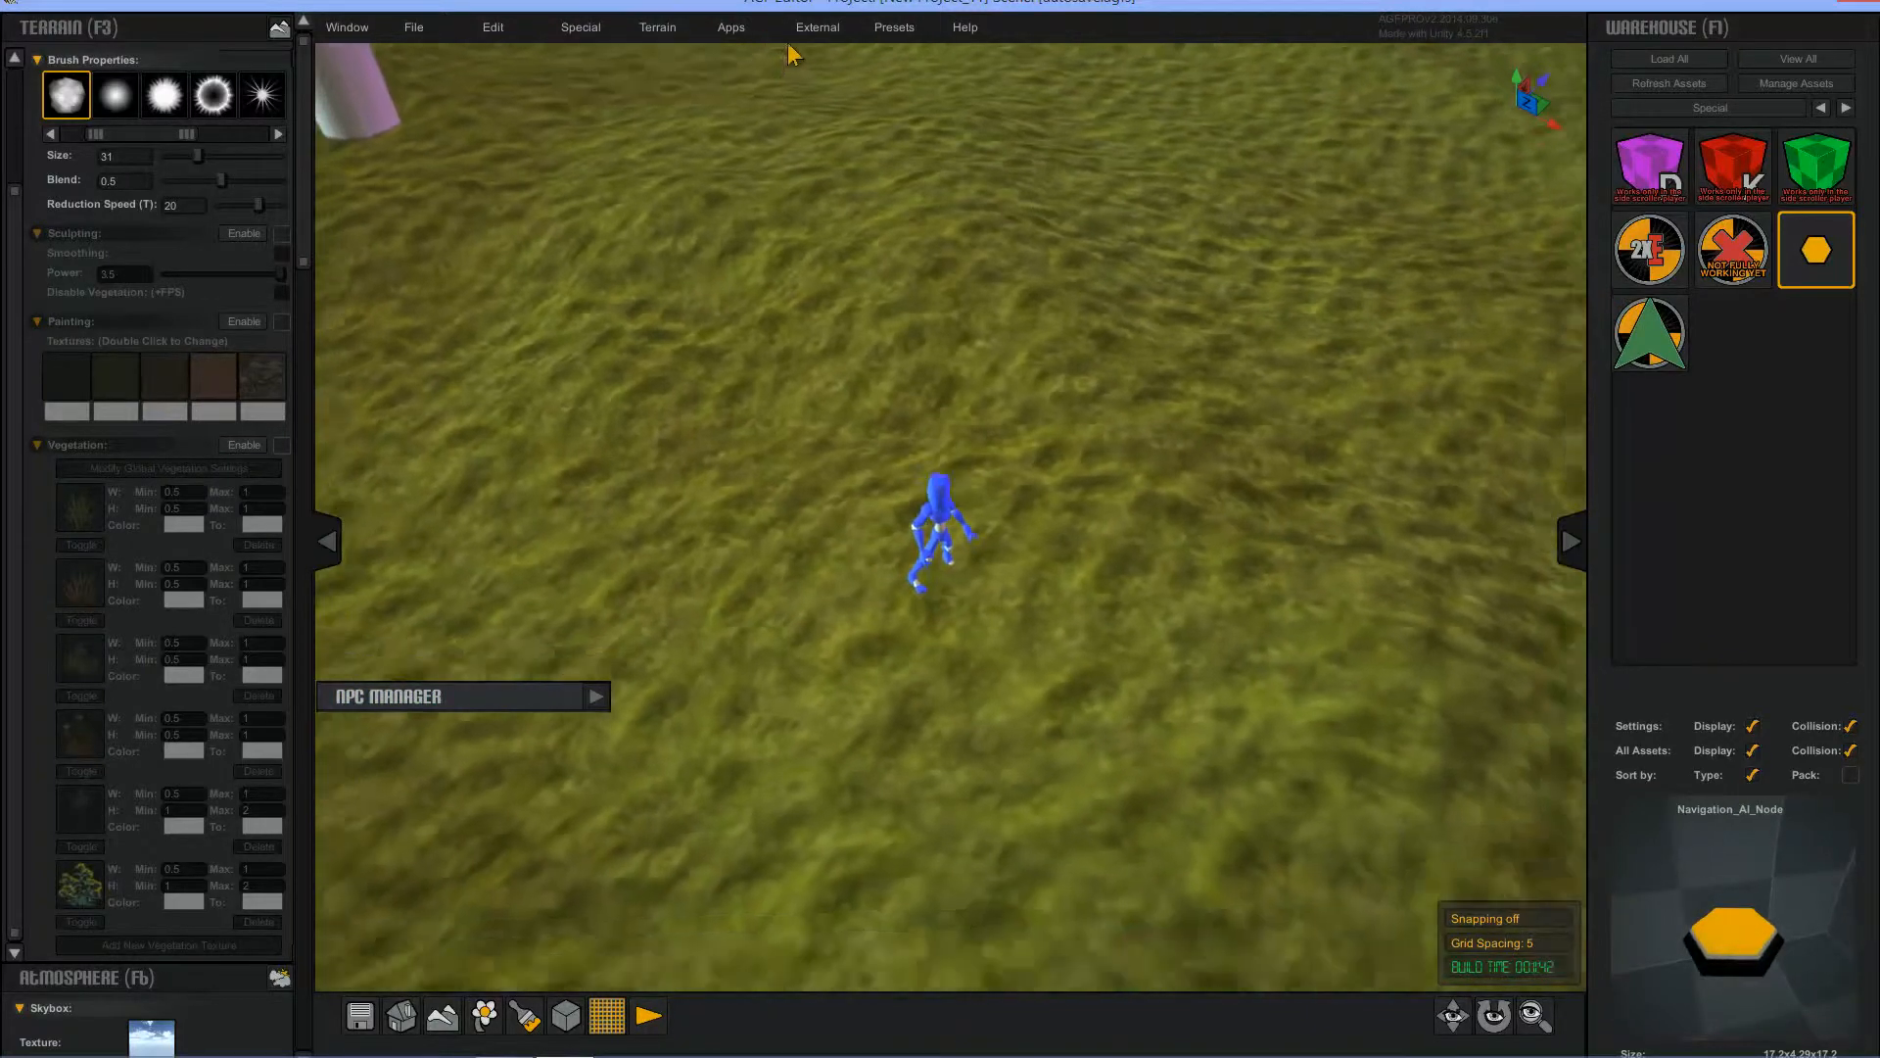
pyautogui.click(744, 28)
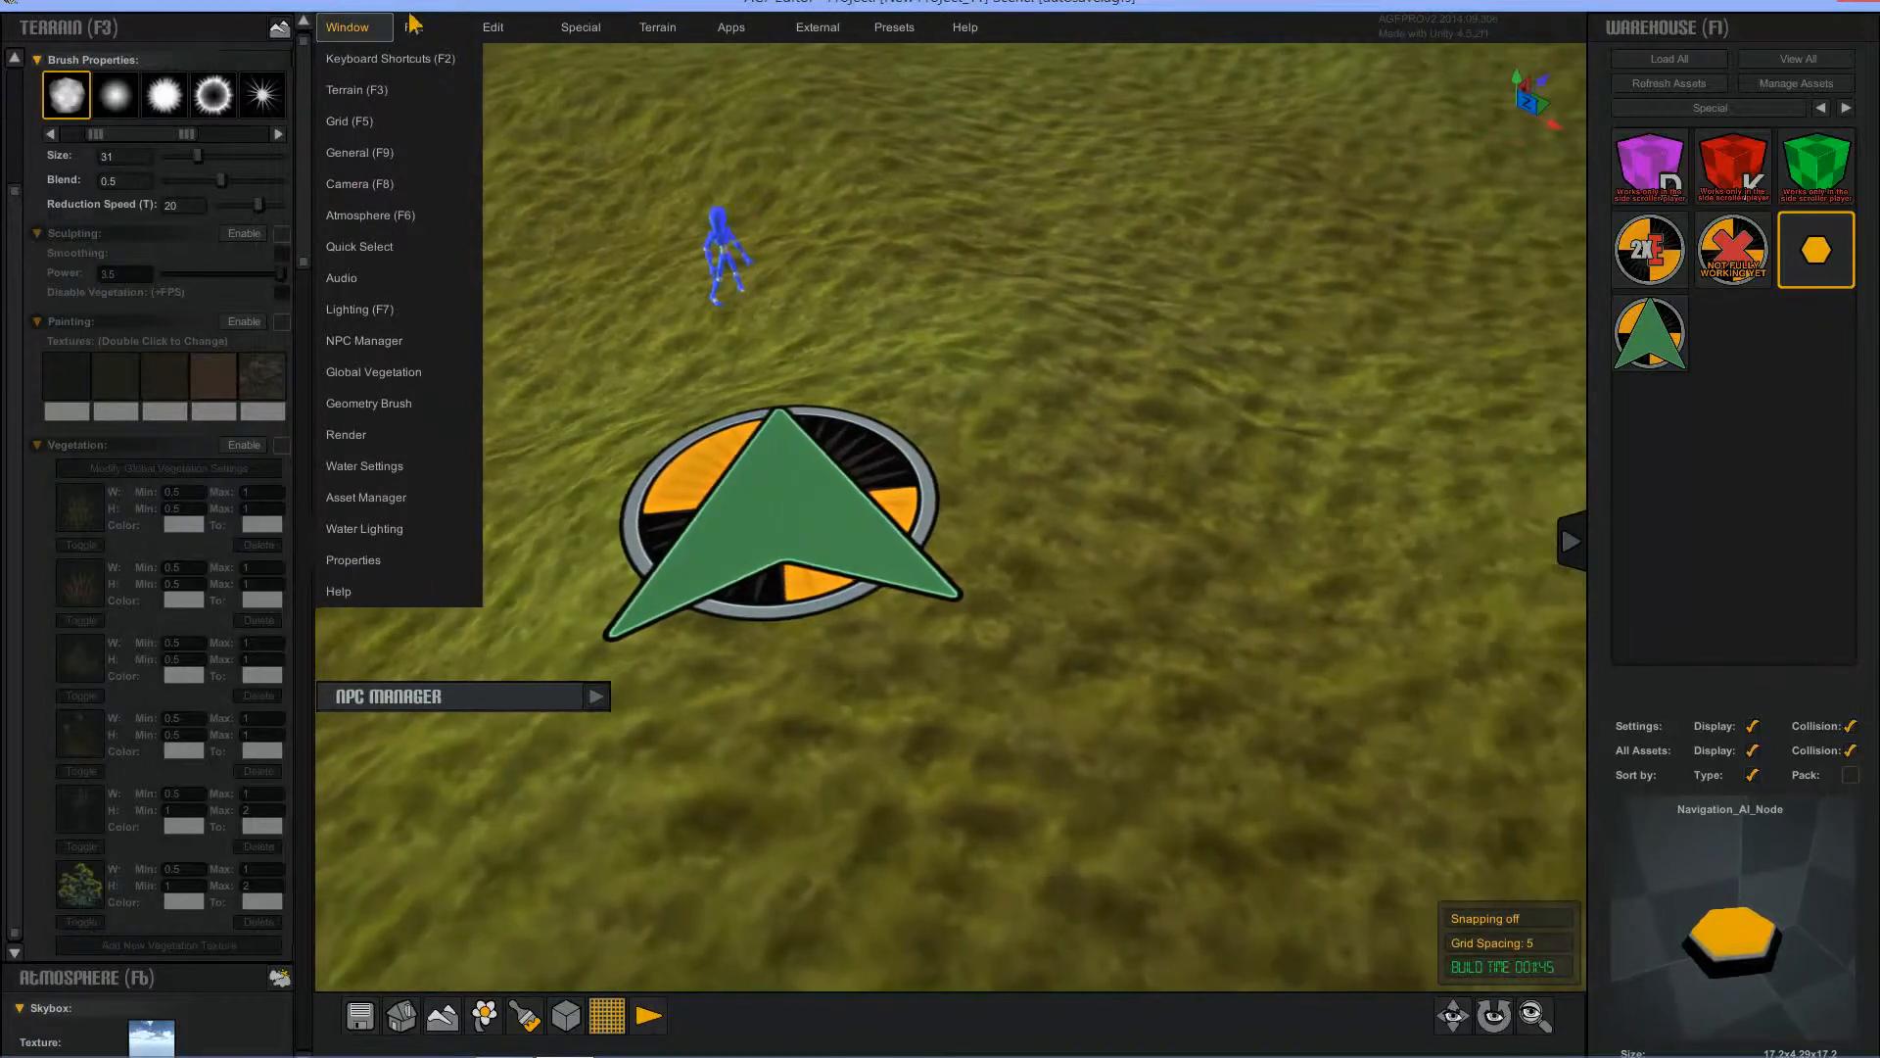
pyautogui.click(349, 30)
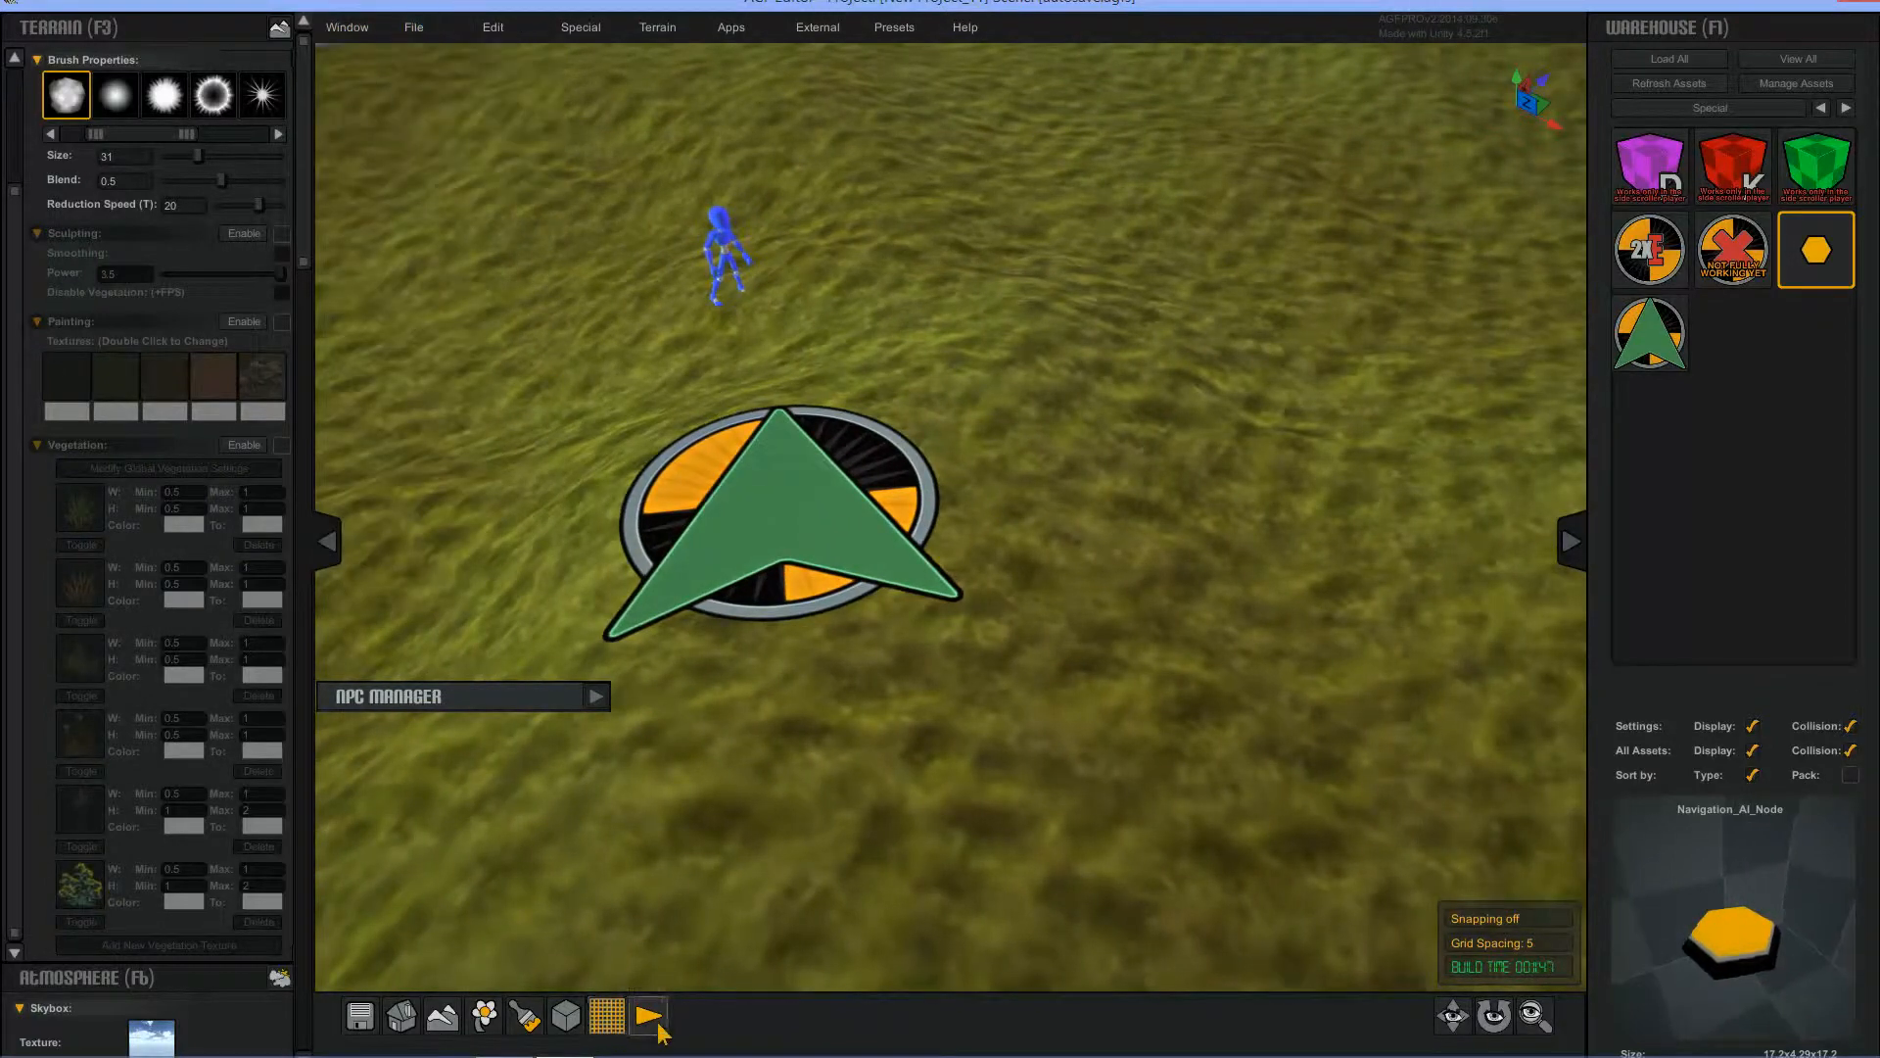
# Play the scene with the internal Platformer player, steer the character toward the blue NPC, and try its number-key abilities.
pyautogui.click(771, 1020)
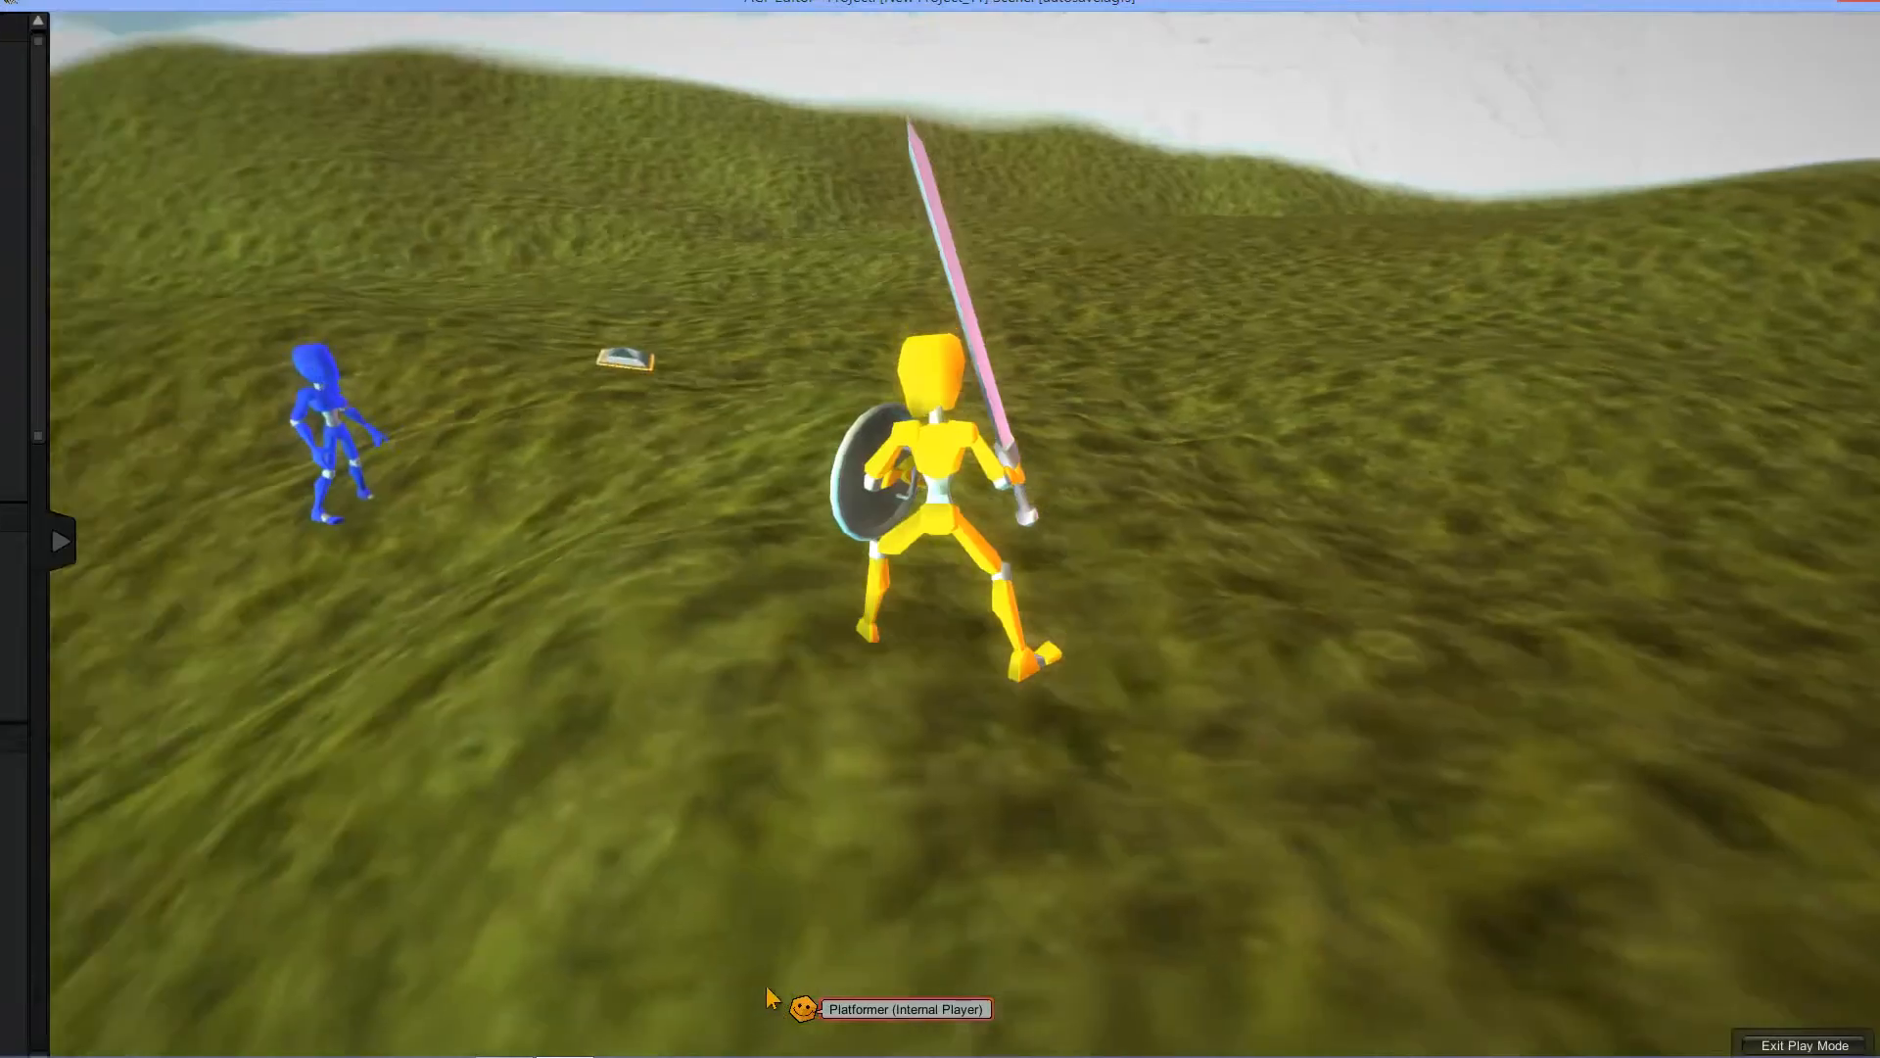
pyautogui.click(636, 570)
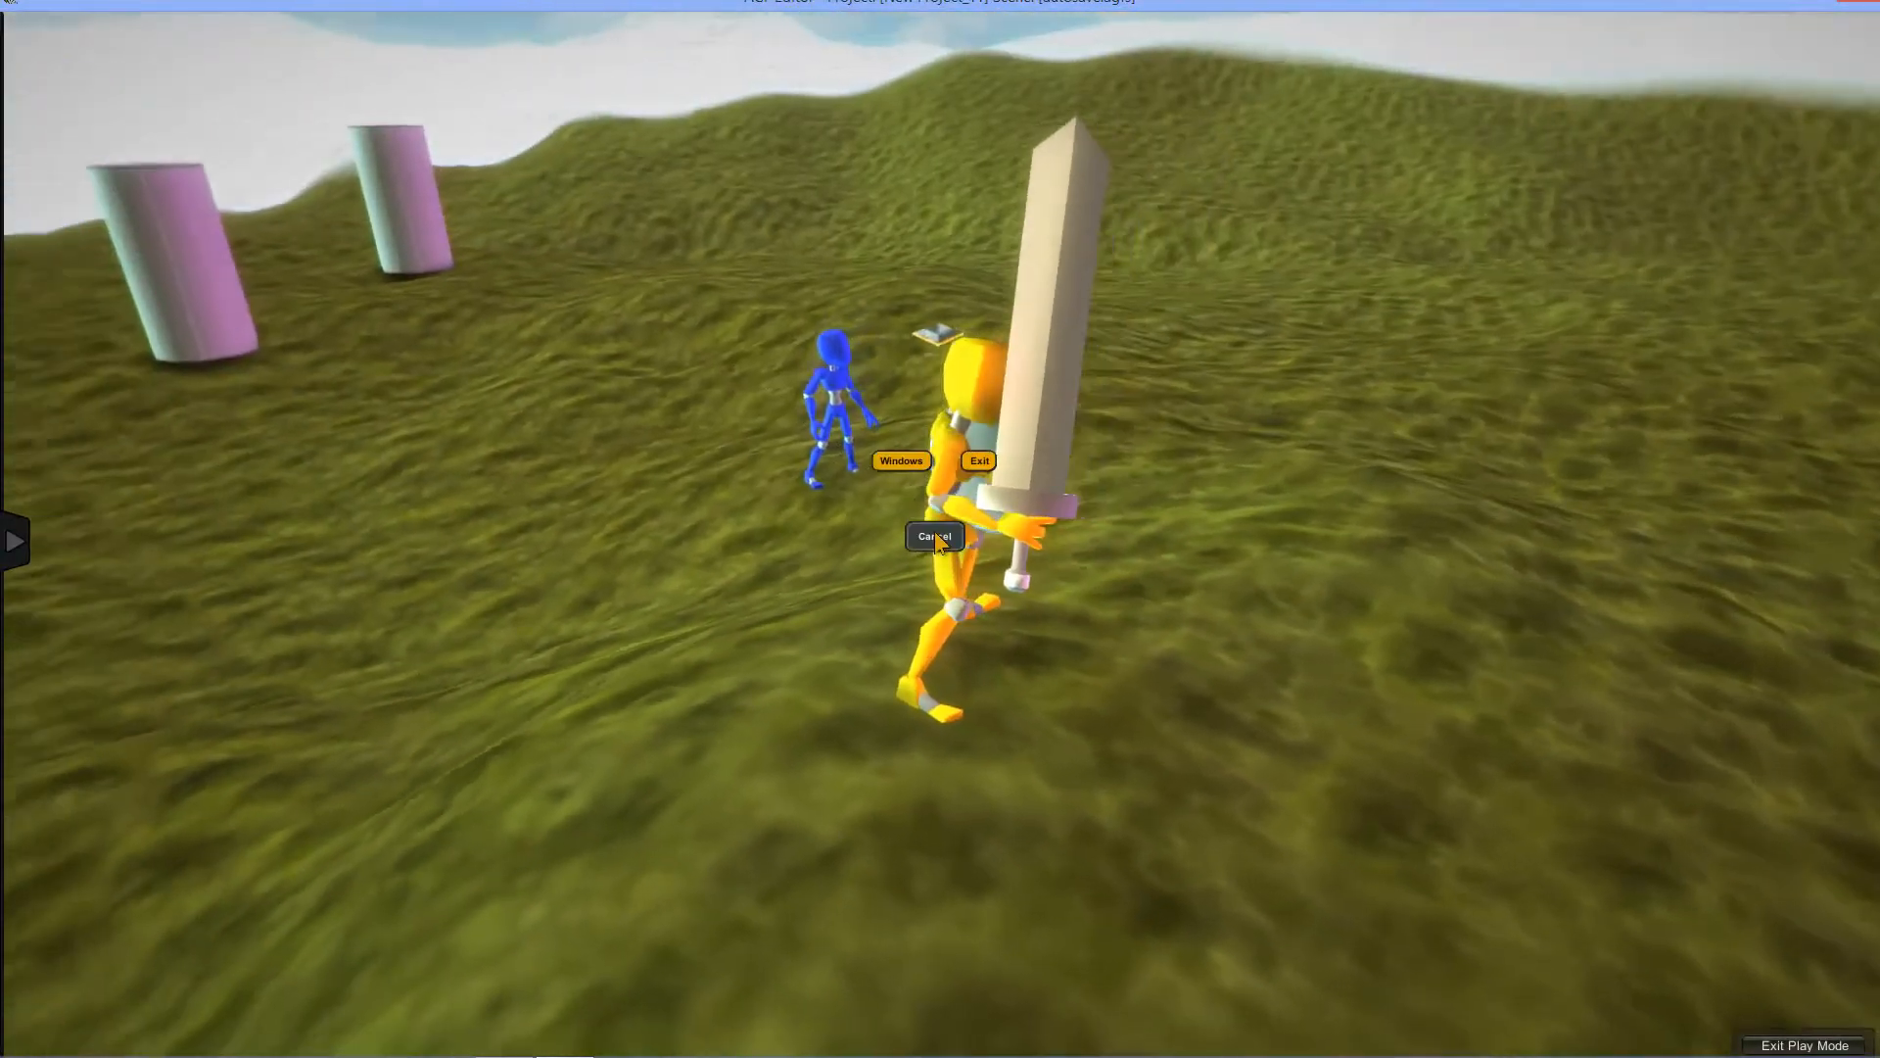
pyautogui.press('2')
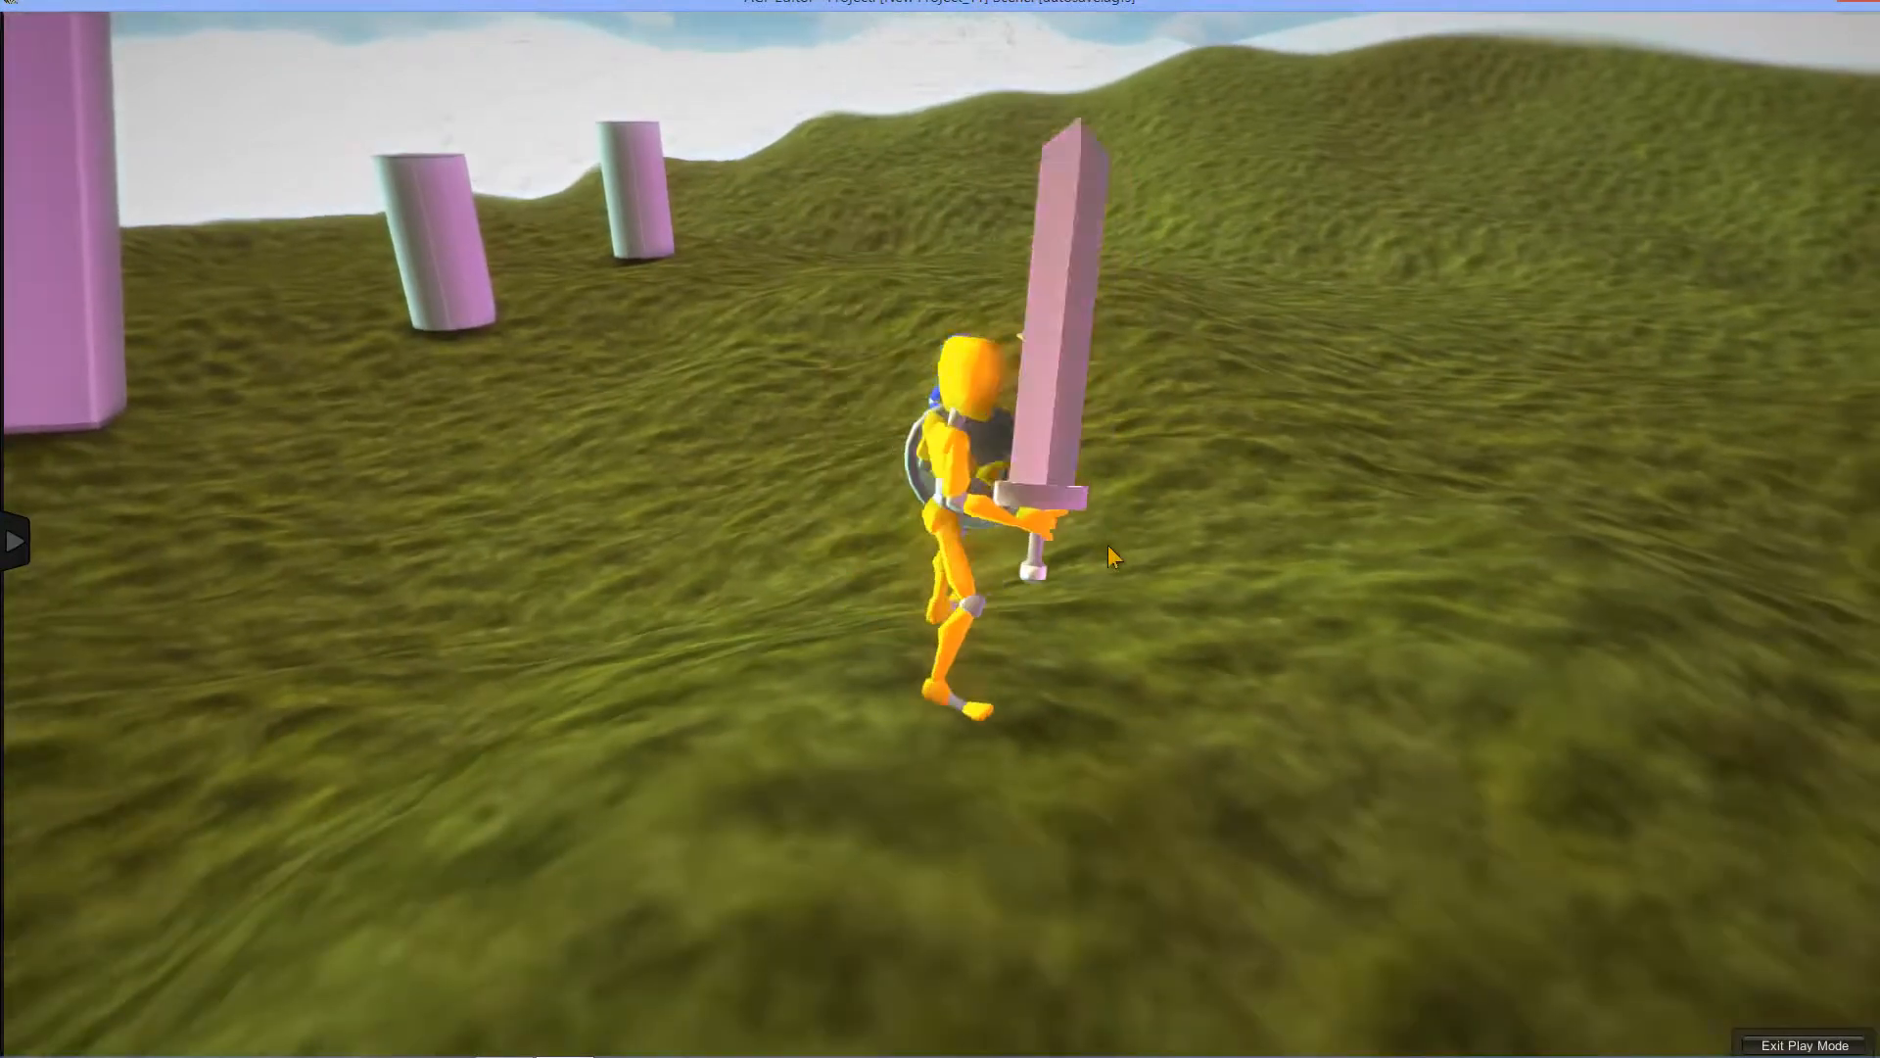
pyautogui.press('3')
pyautogui.press('1')
# Test the character's sword attacks repeatedly in front of the blue NPC and exit play mode.
pyautogui.click(1108, 544)
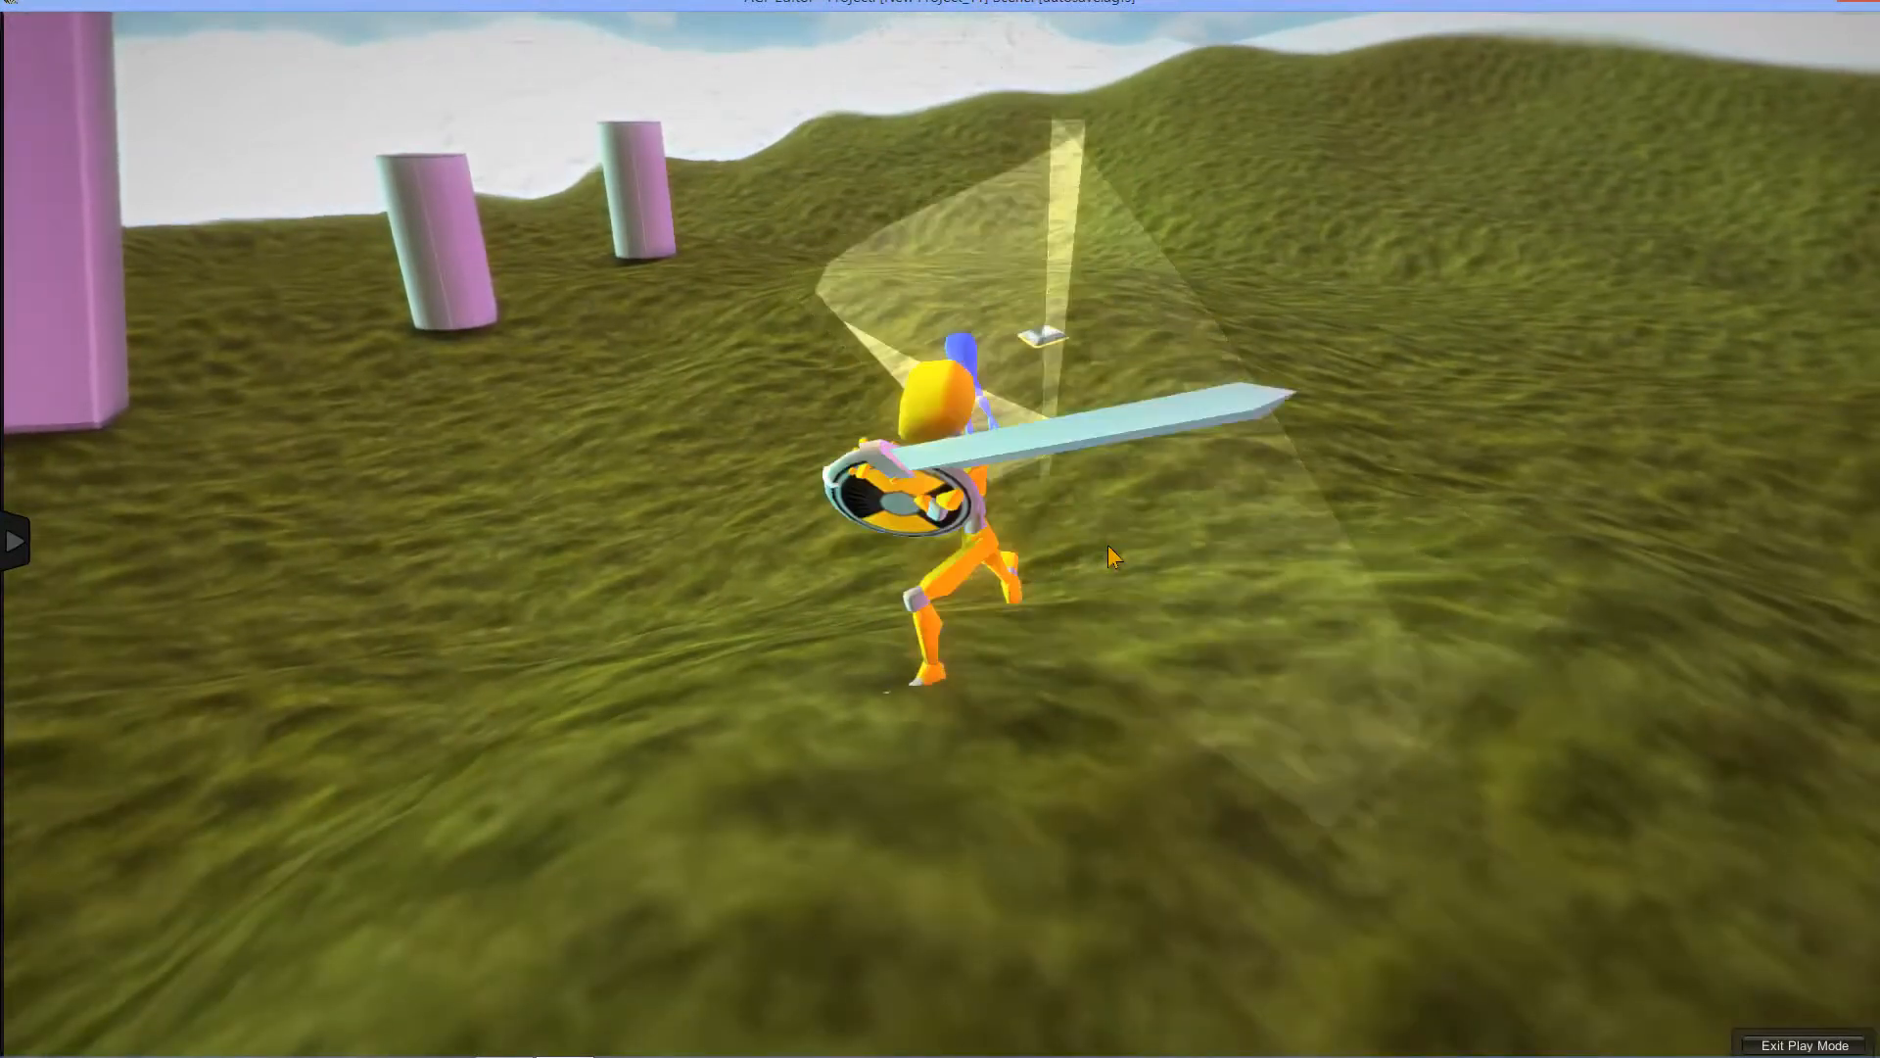
pyautogui.click(1107, 545)
pyautogui.click(1107, 544)
pyautogui.click(1108, 545)
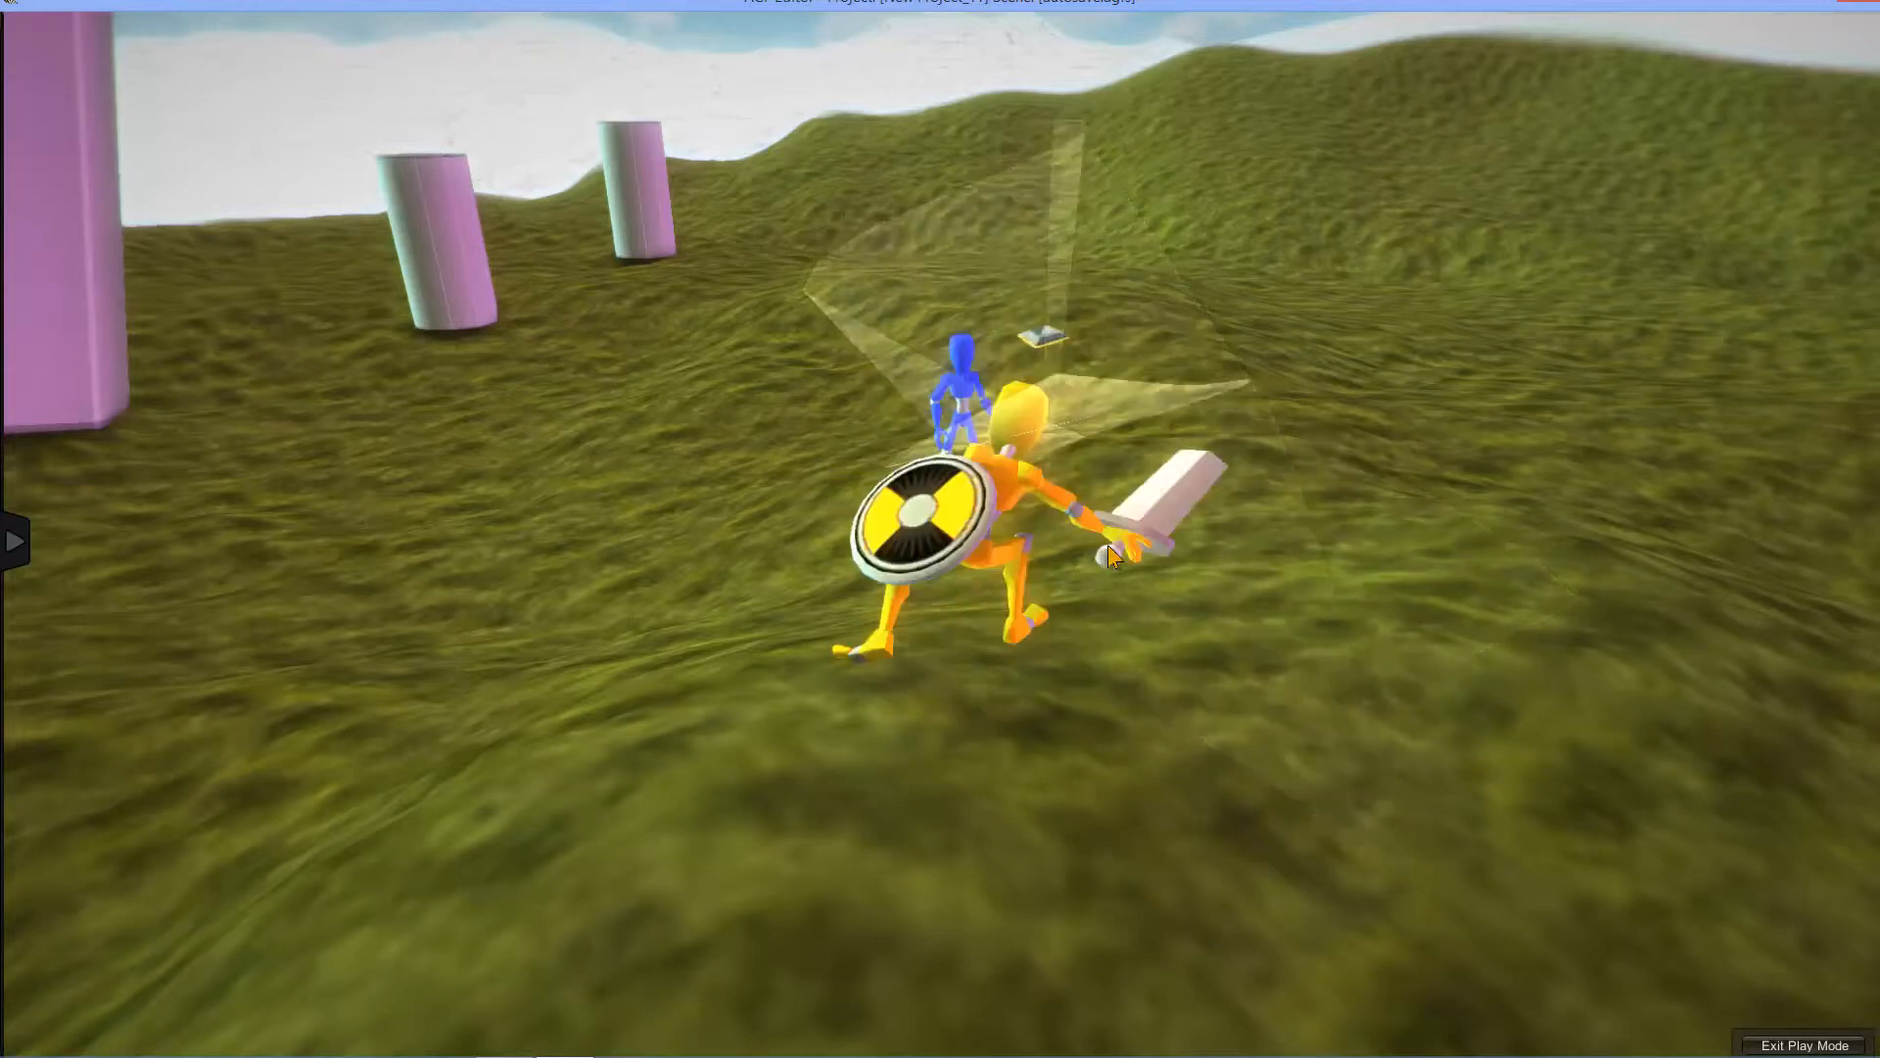
pyautogui.click(1108, 545)
pyautogui.click(1107, 544)
pyautogui.click(1070, 554)
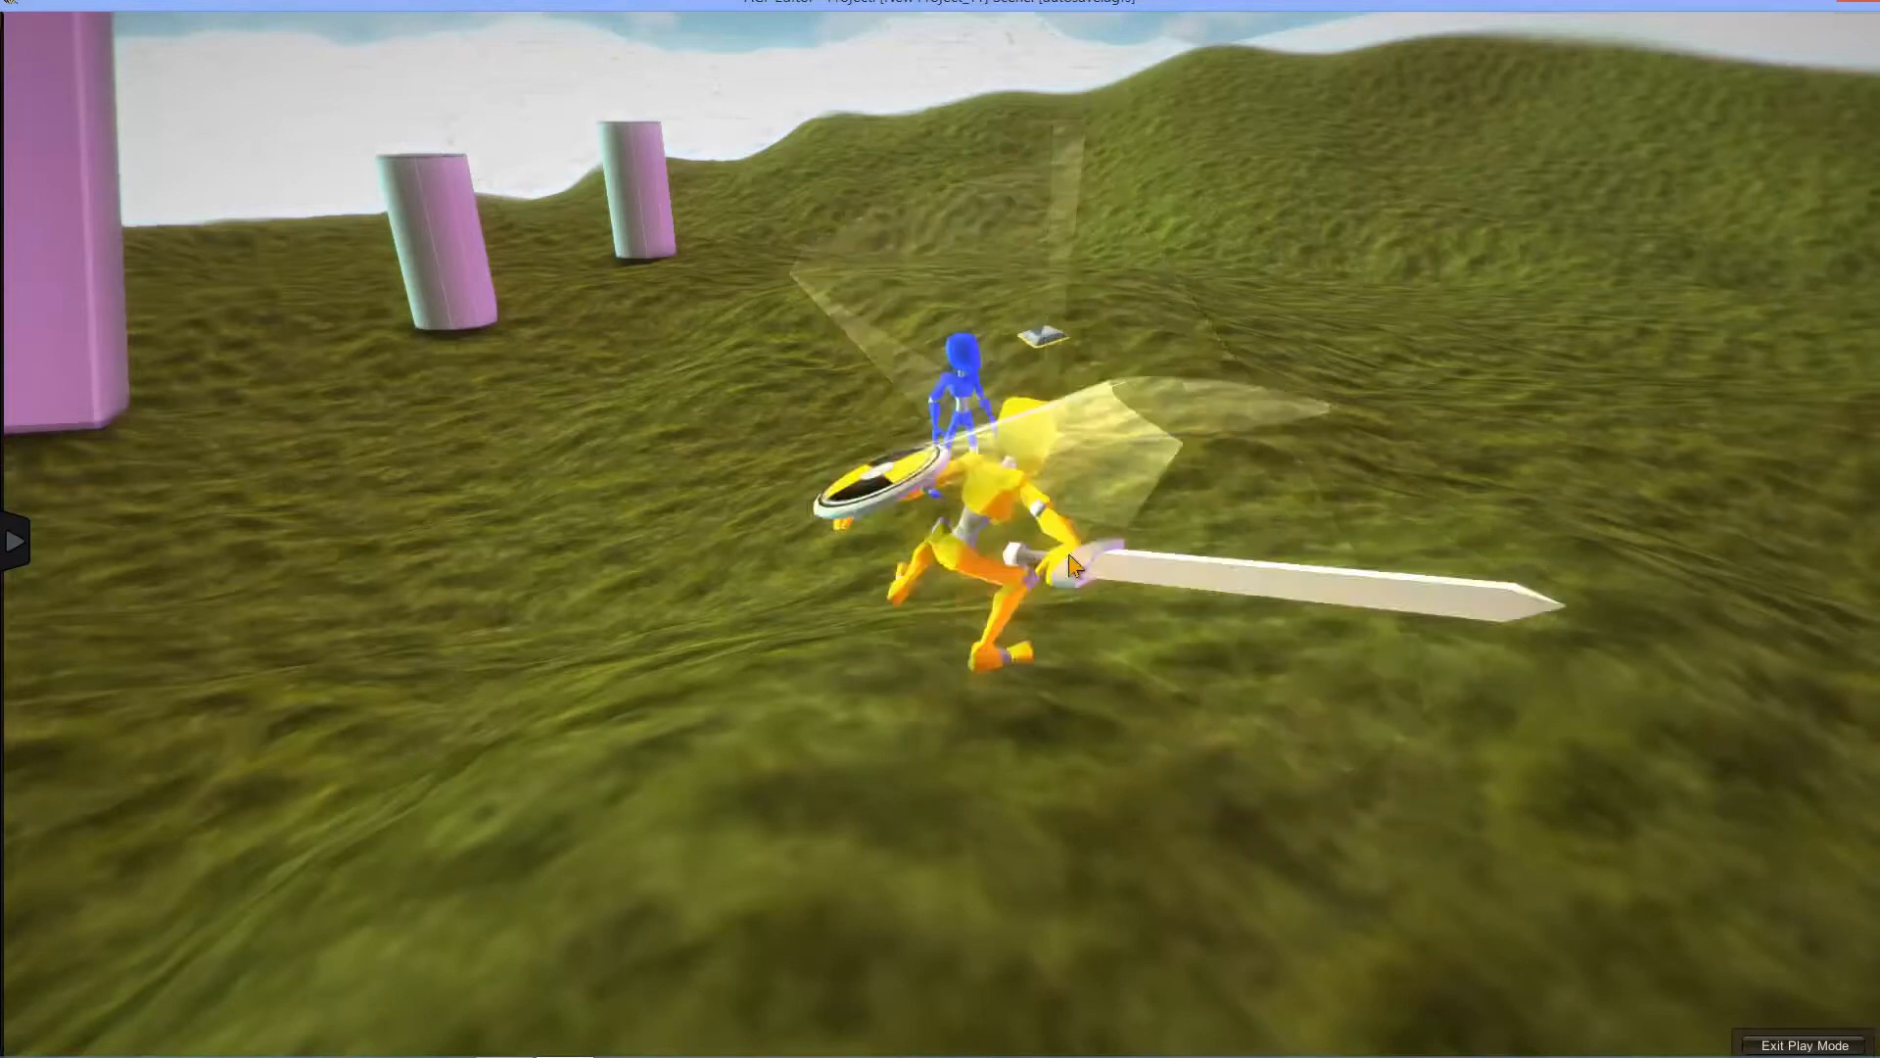
pyautogui.press('Escape')
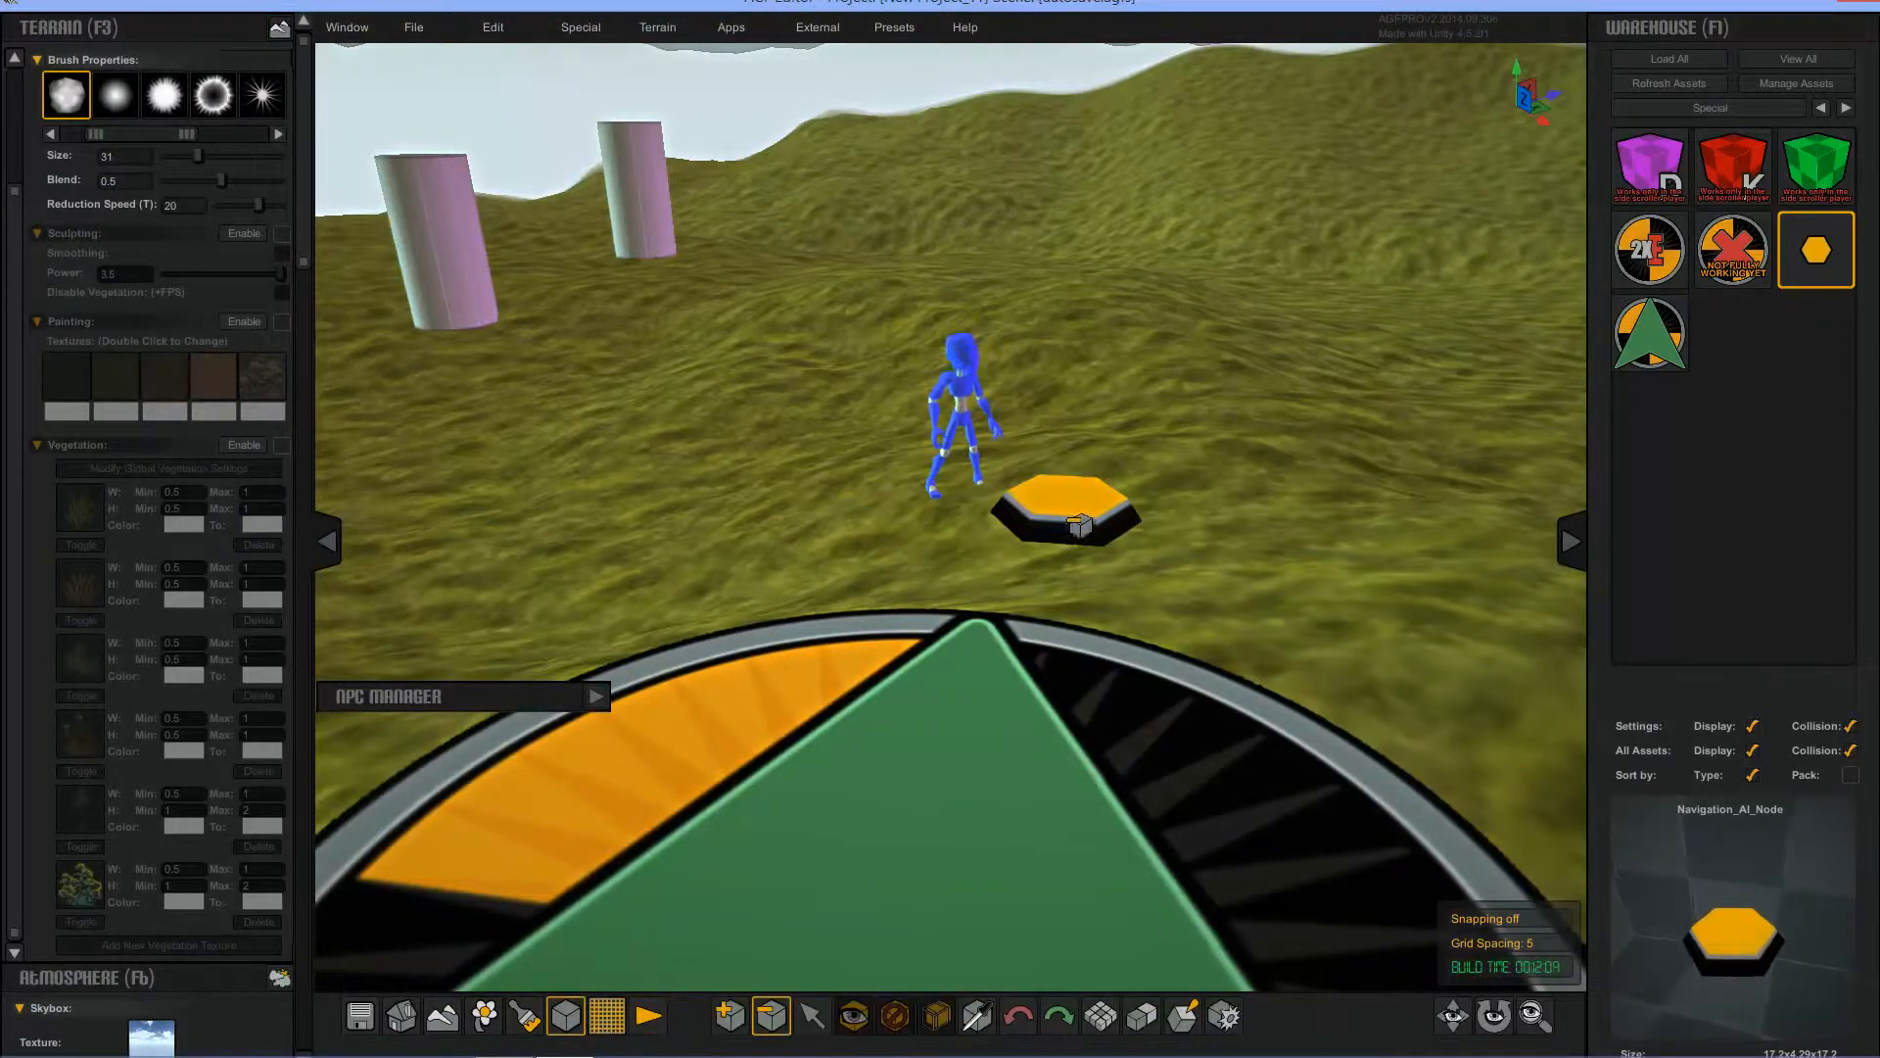
# Place a Navigation_AI_Node on the grass beside the blue NPC.
pyautogui.press('w')
pyautogui.press('w')
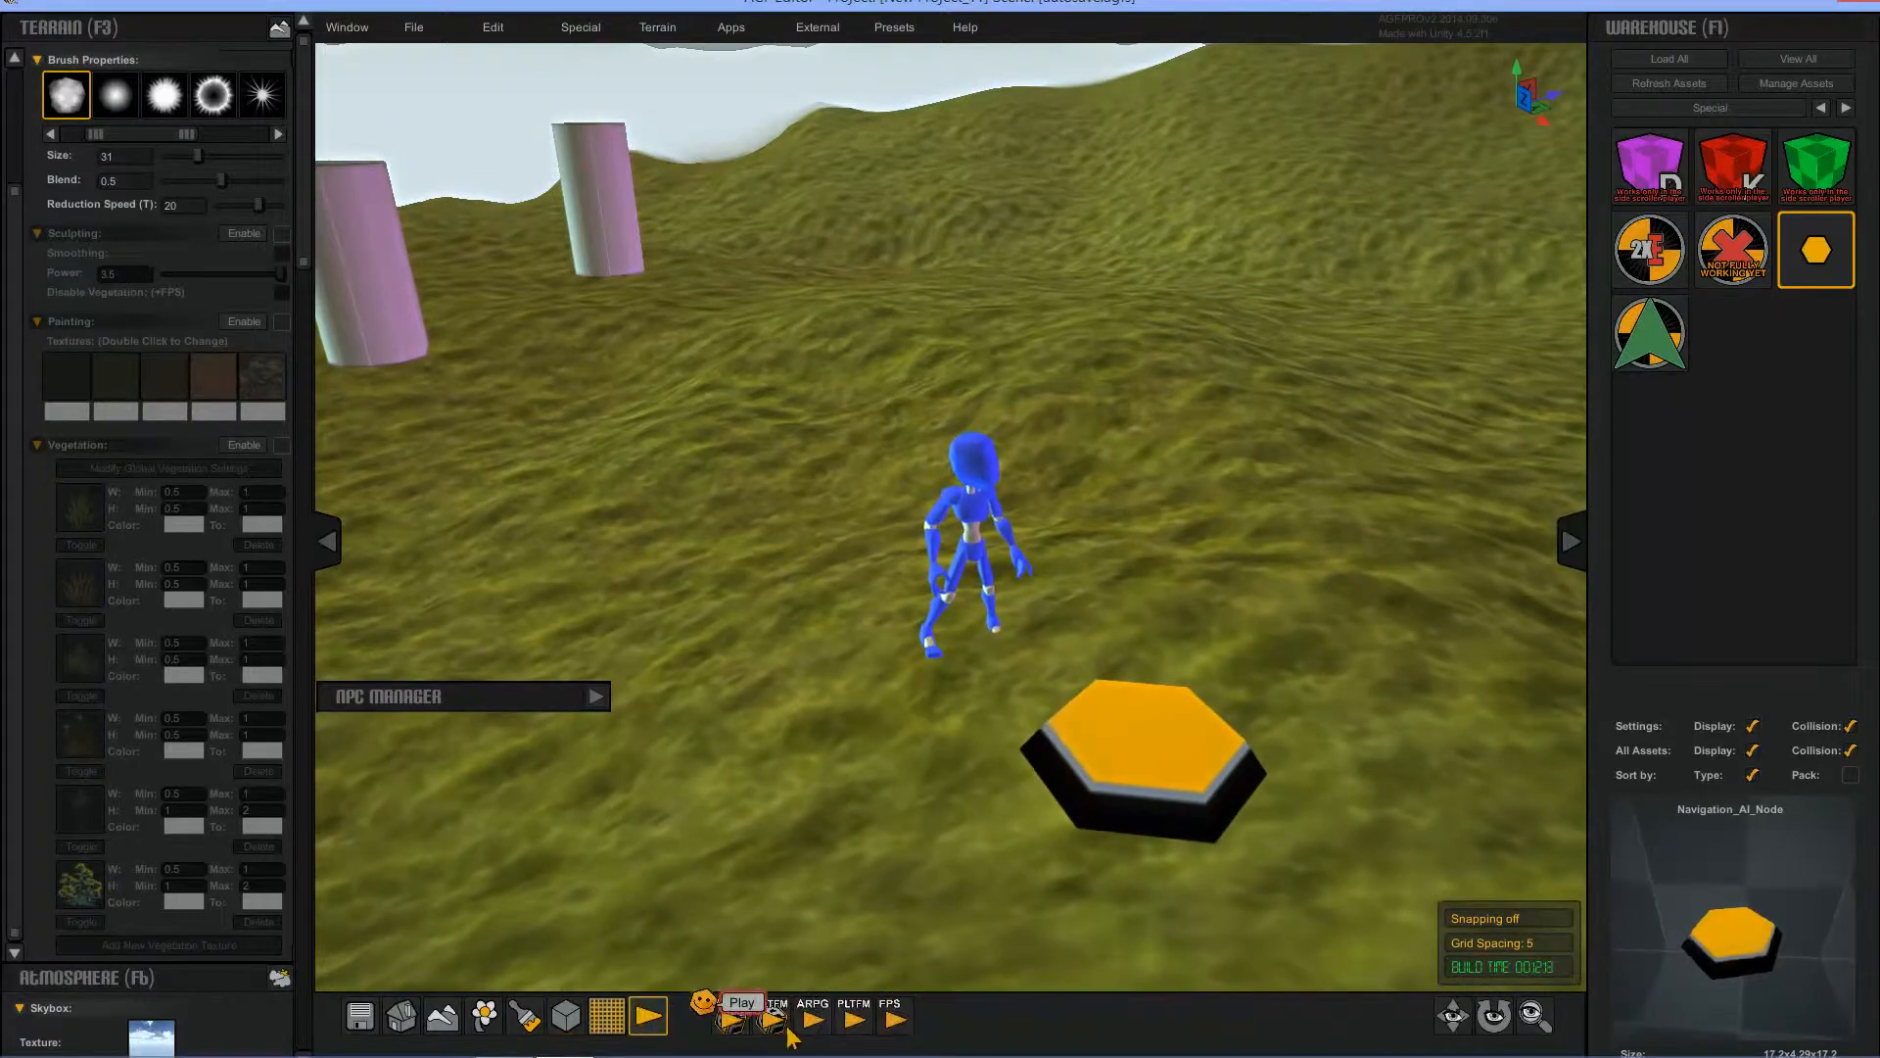
# Restart the platformer play test, run up to BOB to check the idle text, and jump and run past the NPC.
pyautogui.click(819, 1020)
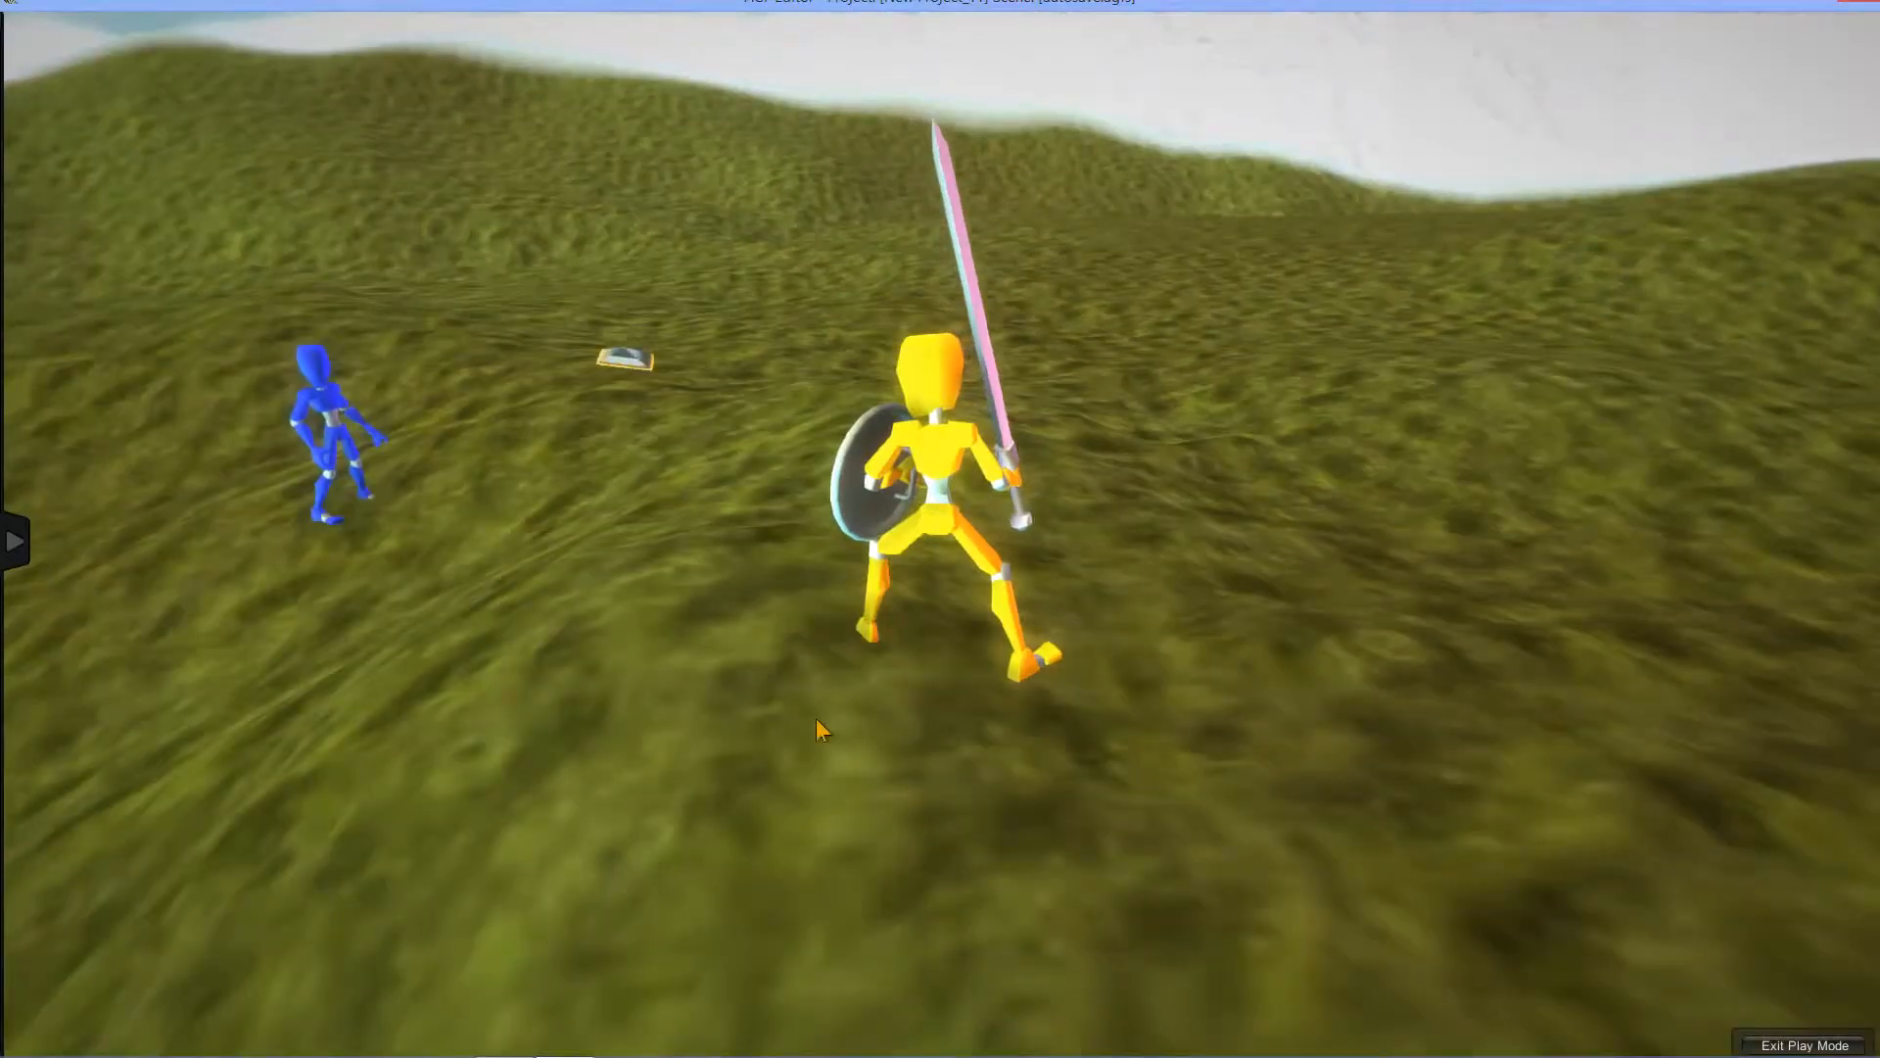
pyautogui.press('a')
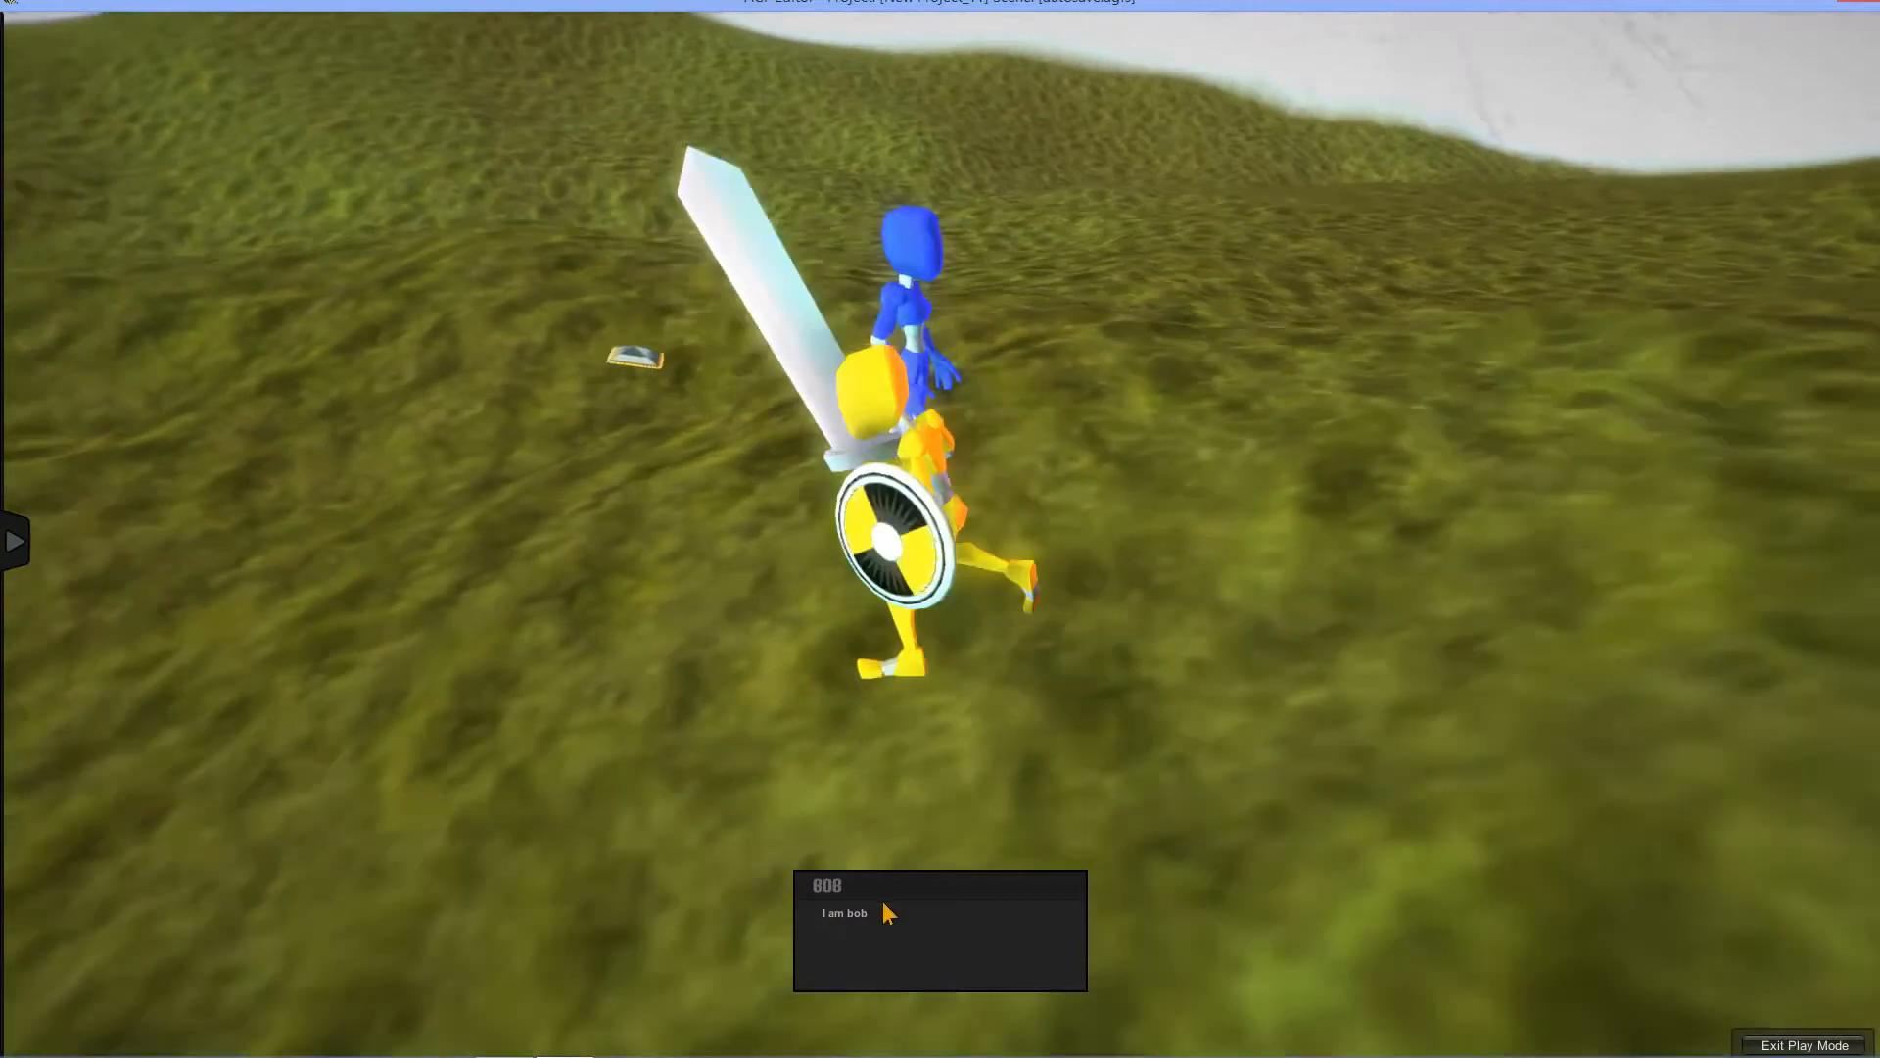
pyautogui.press('w')
pyautogui.press('space')
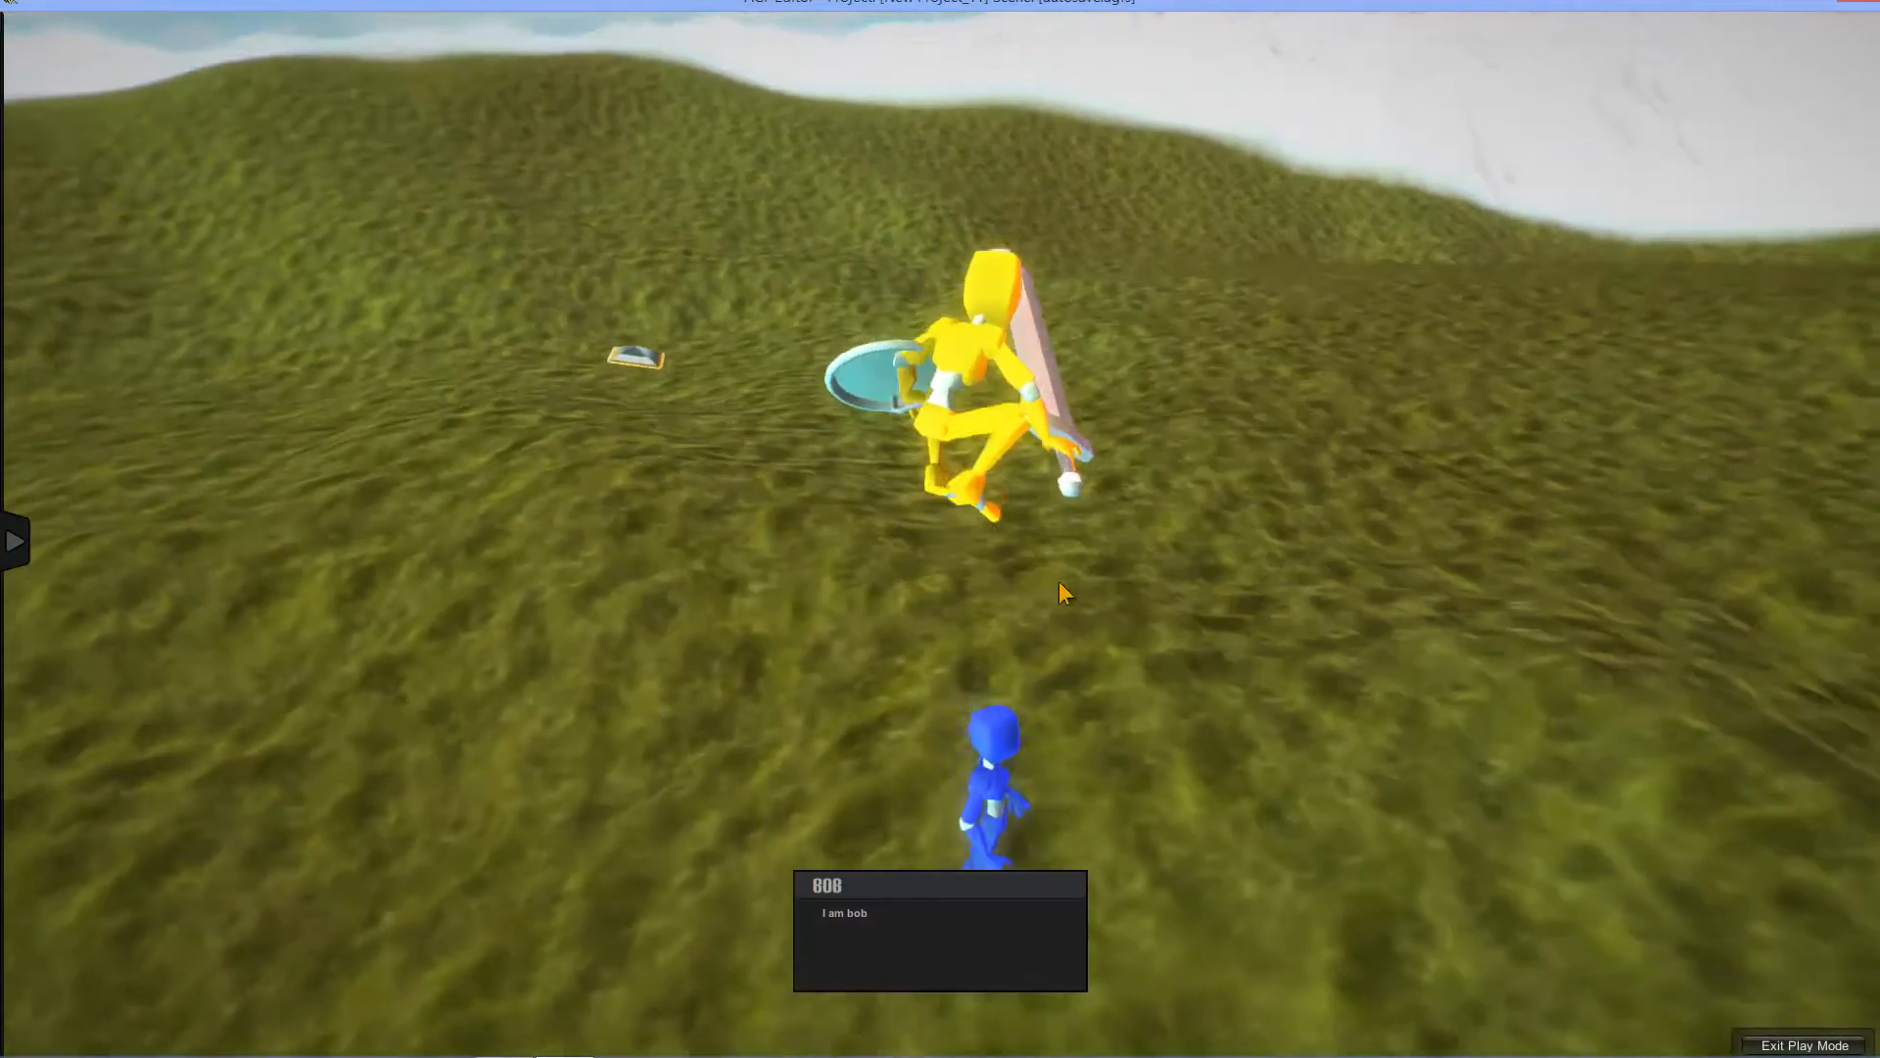
pyautogui.press('a')
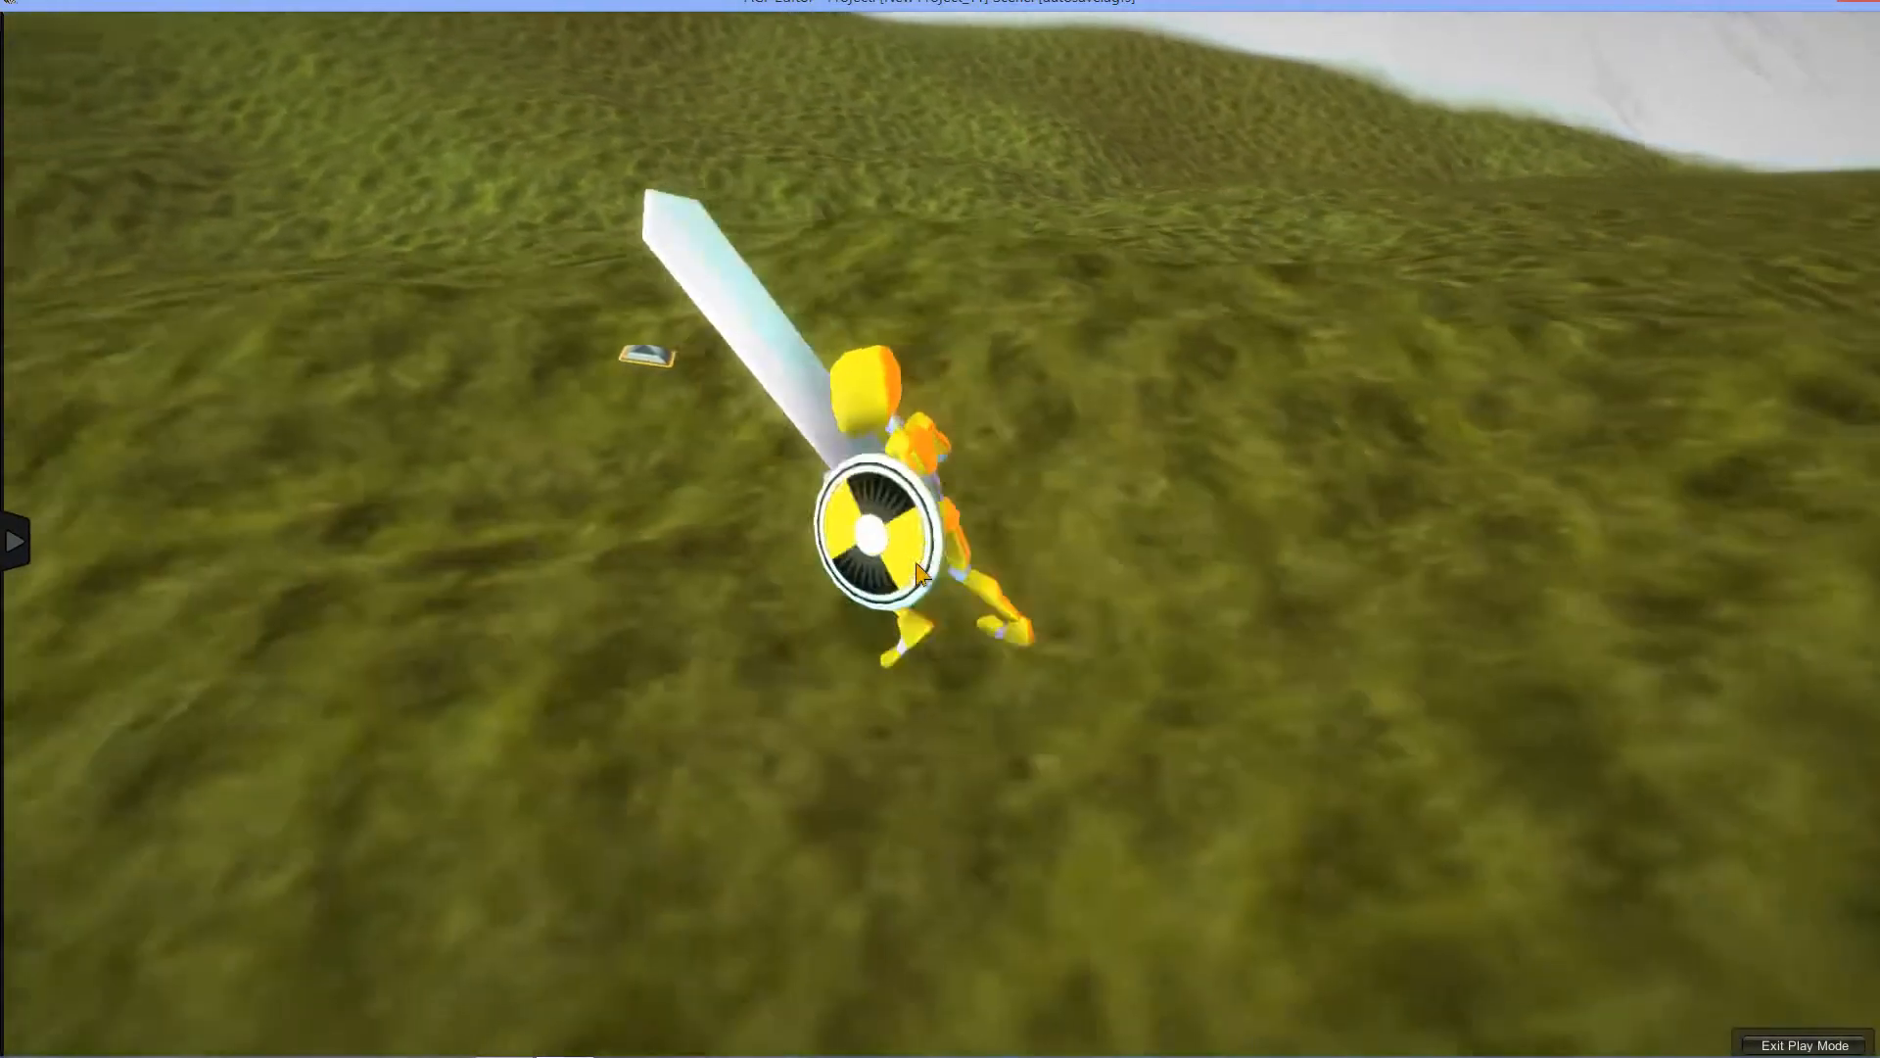
pyautogui.press('a')
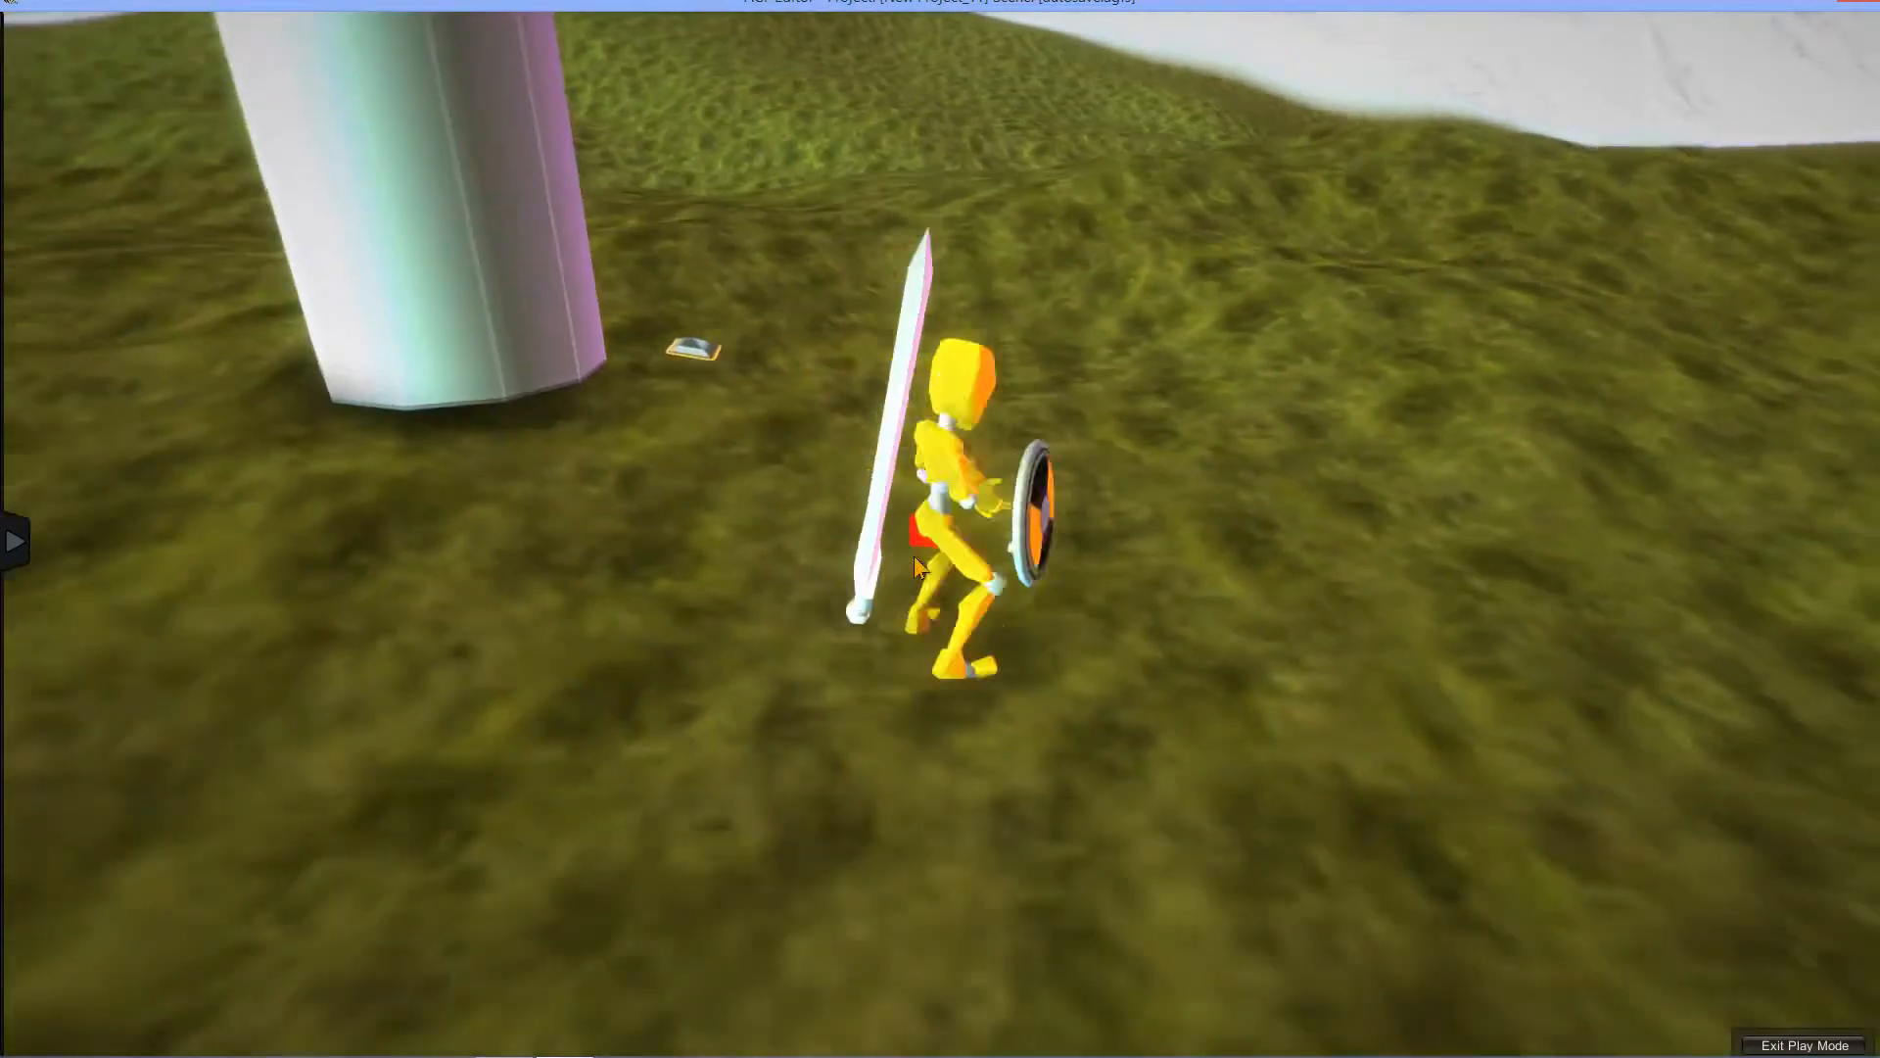
# Run the character across the grass while testing attacks, and exit play mode.
pyautogui.click(914, 562)
pyautogui.press('w')
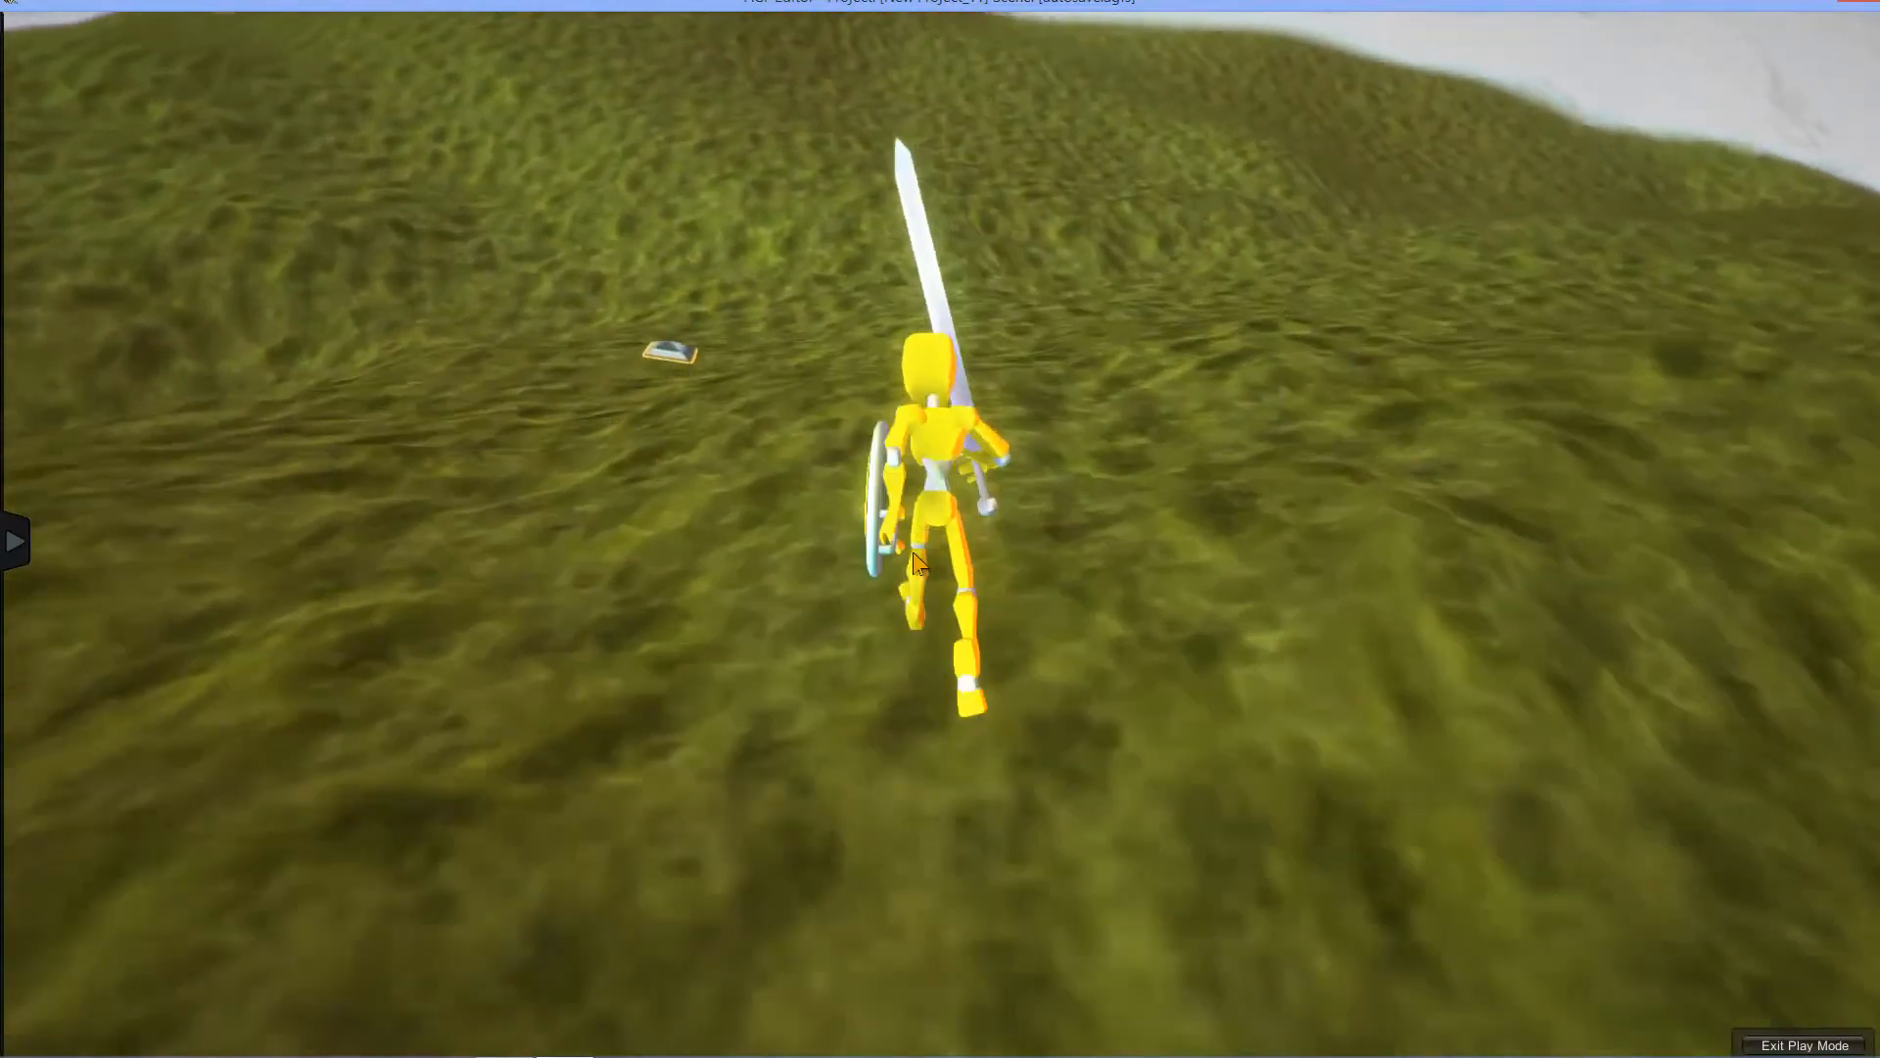
pyautogui.click(913, 553)
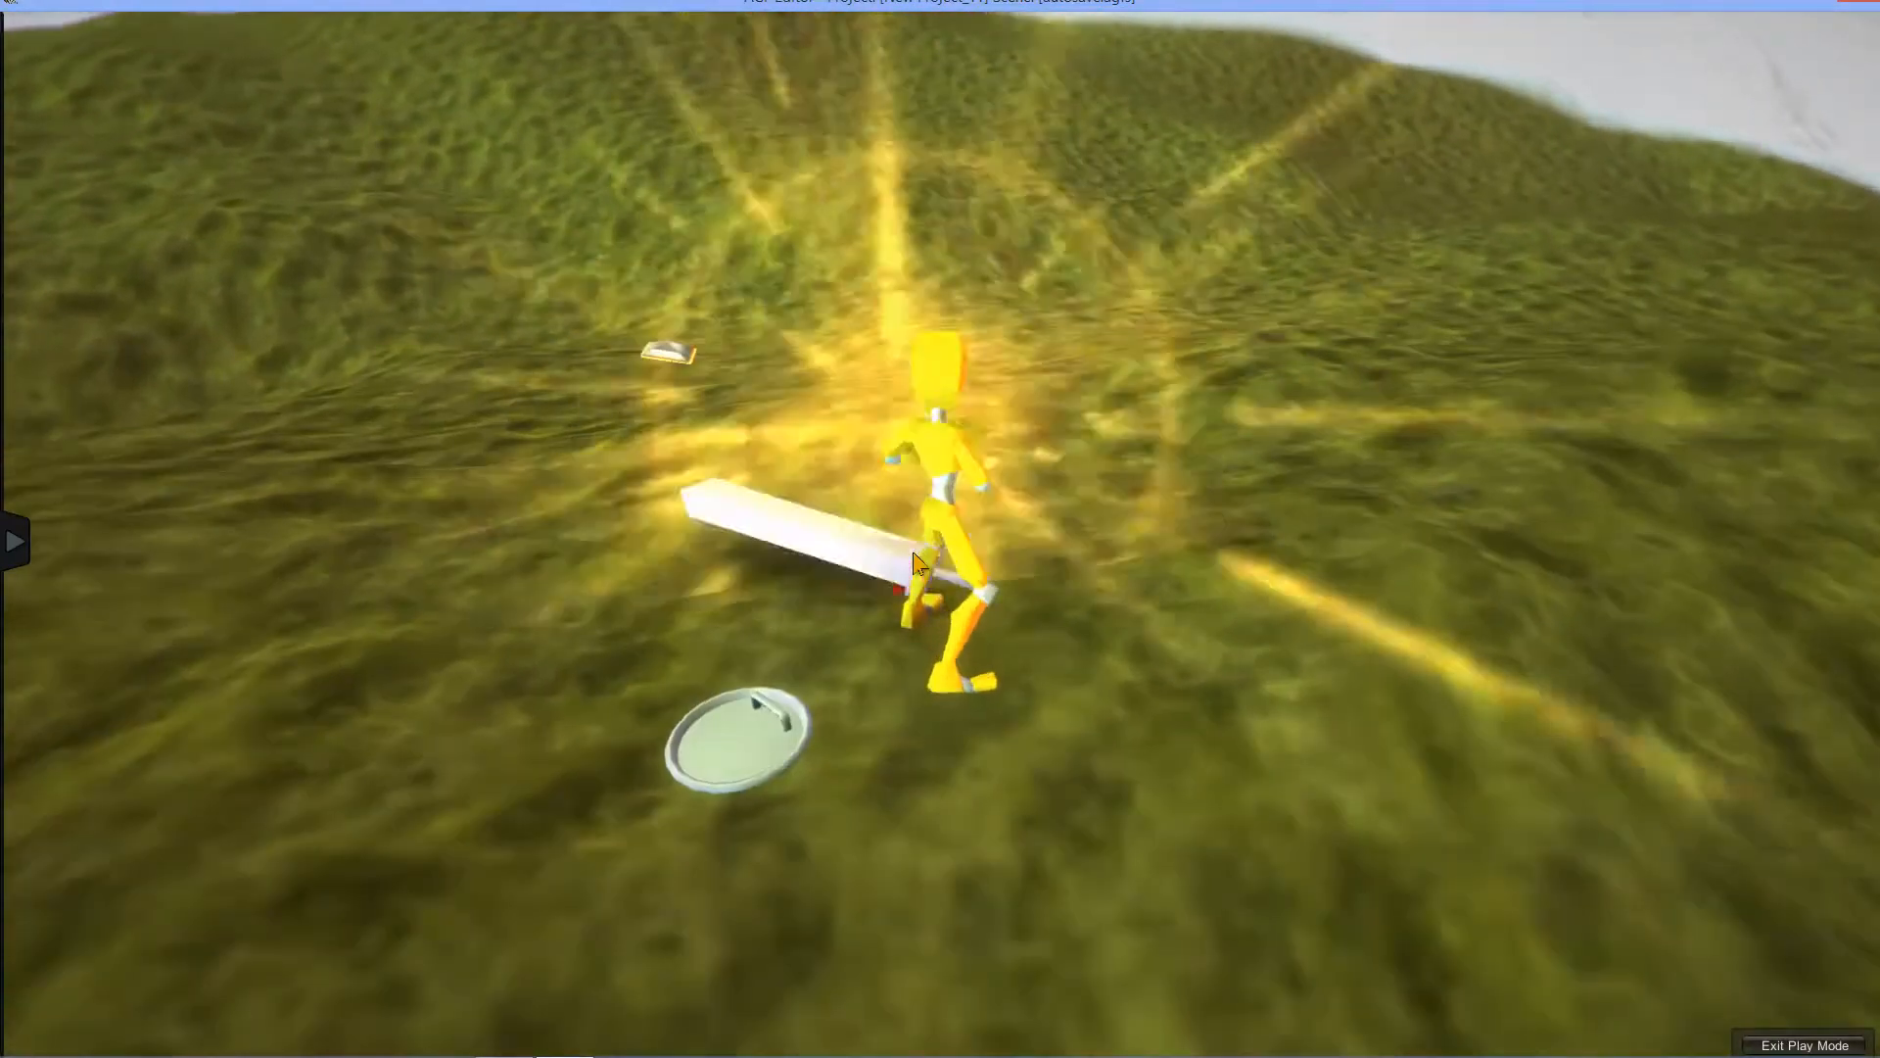
pyautogui.press('w')
pyautogui.press('d')
pyautogui.click(914, 562)
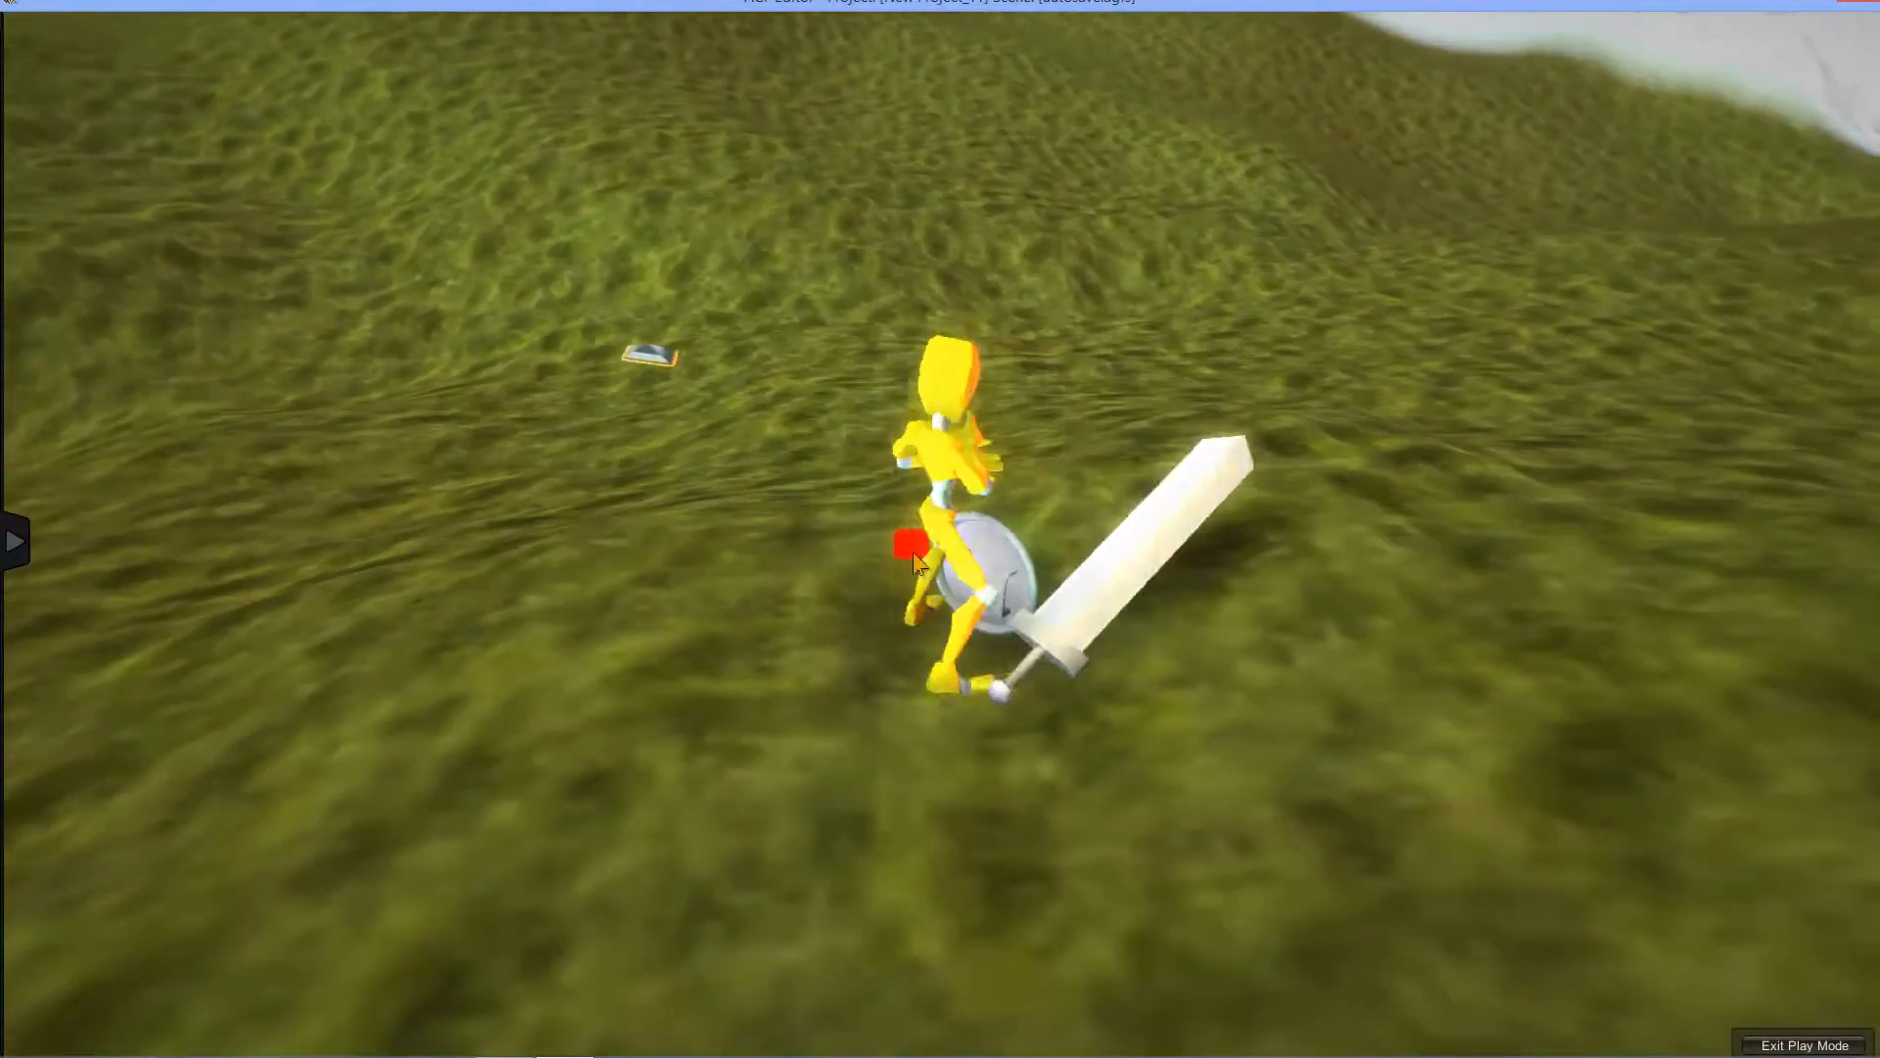
pyautogui.press('w')
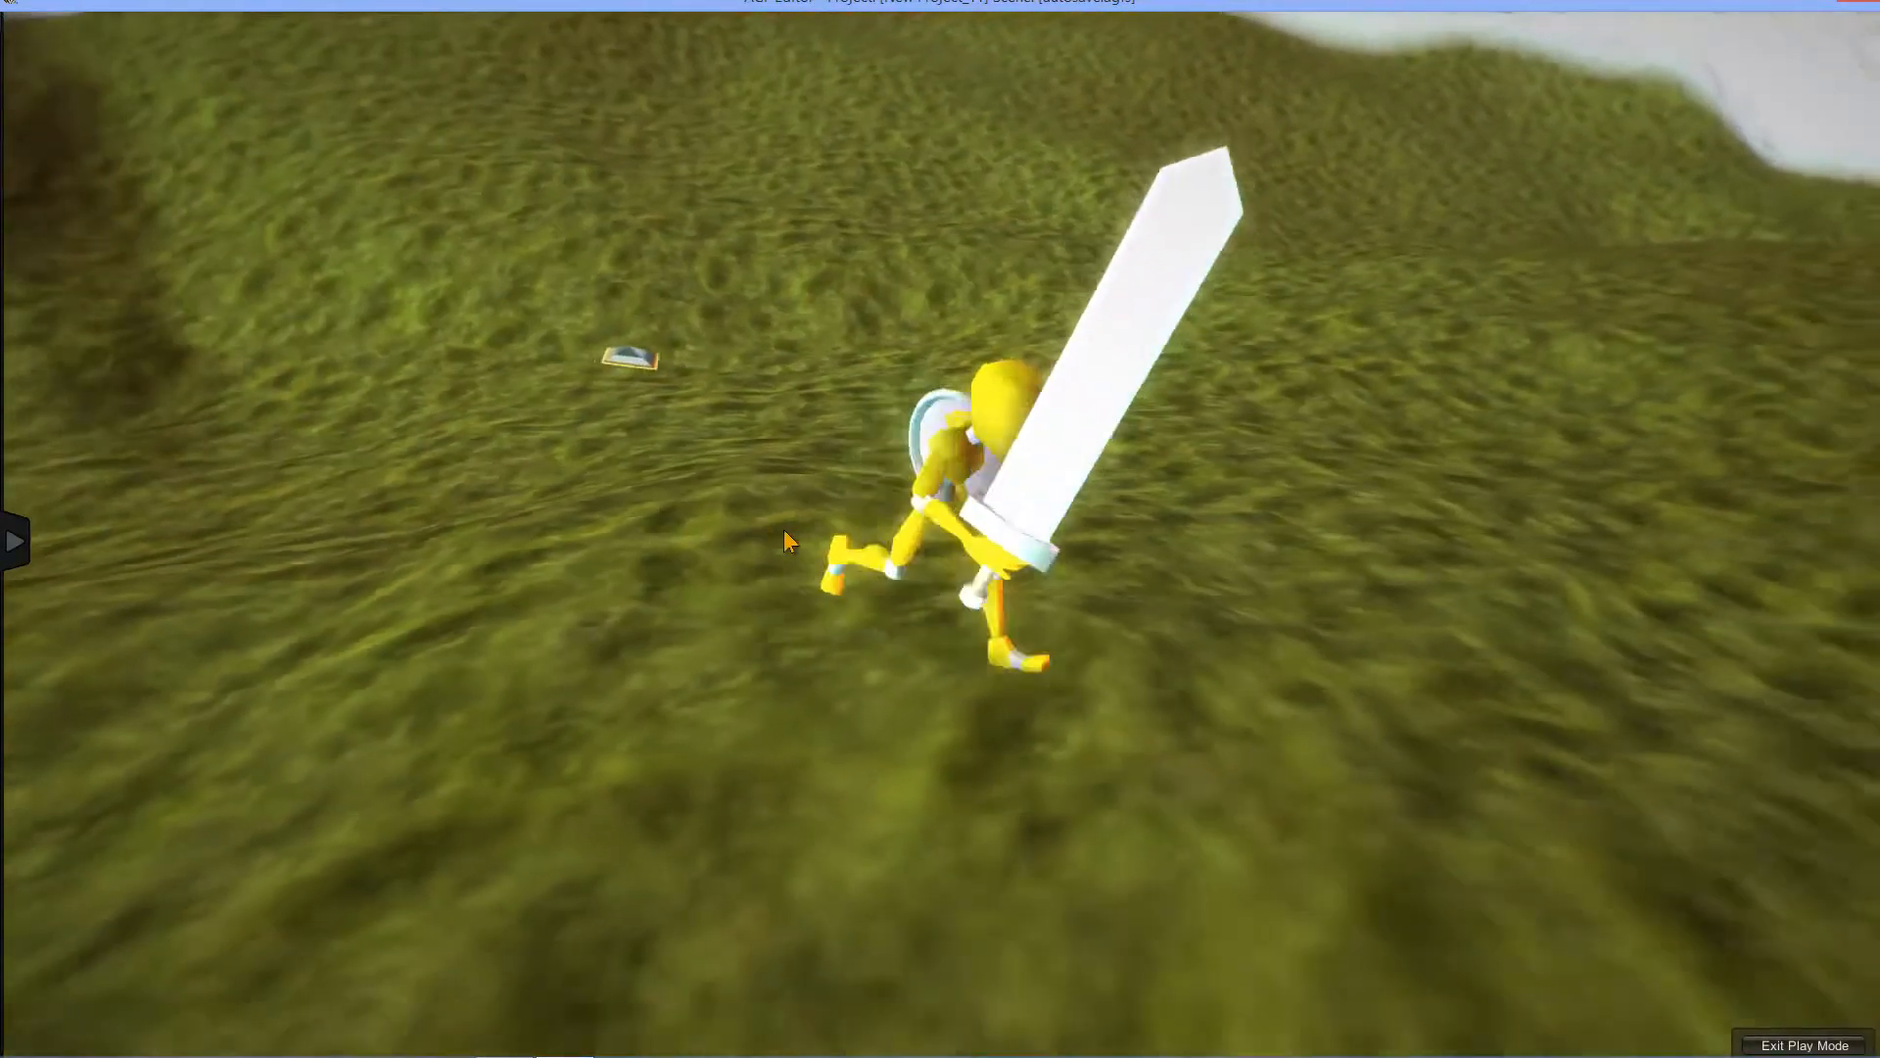
pyautogui.press('d')
pyautogui.press('Escape')
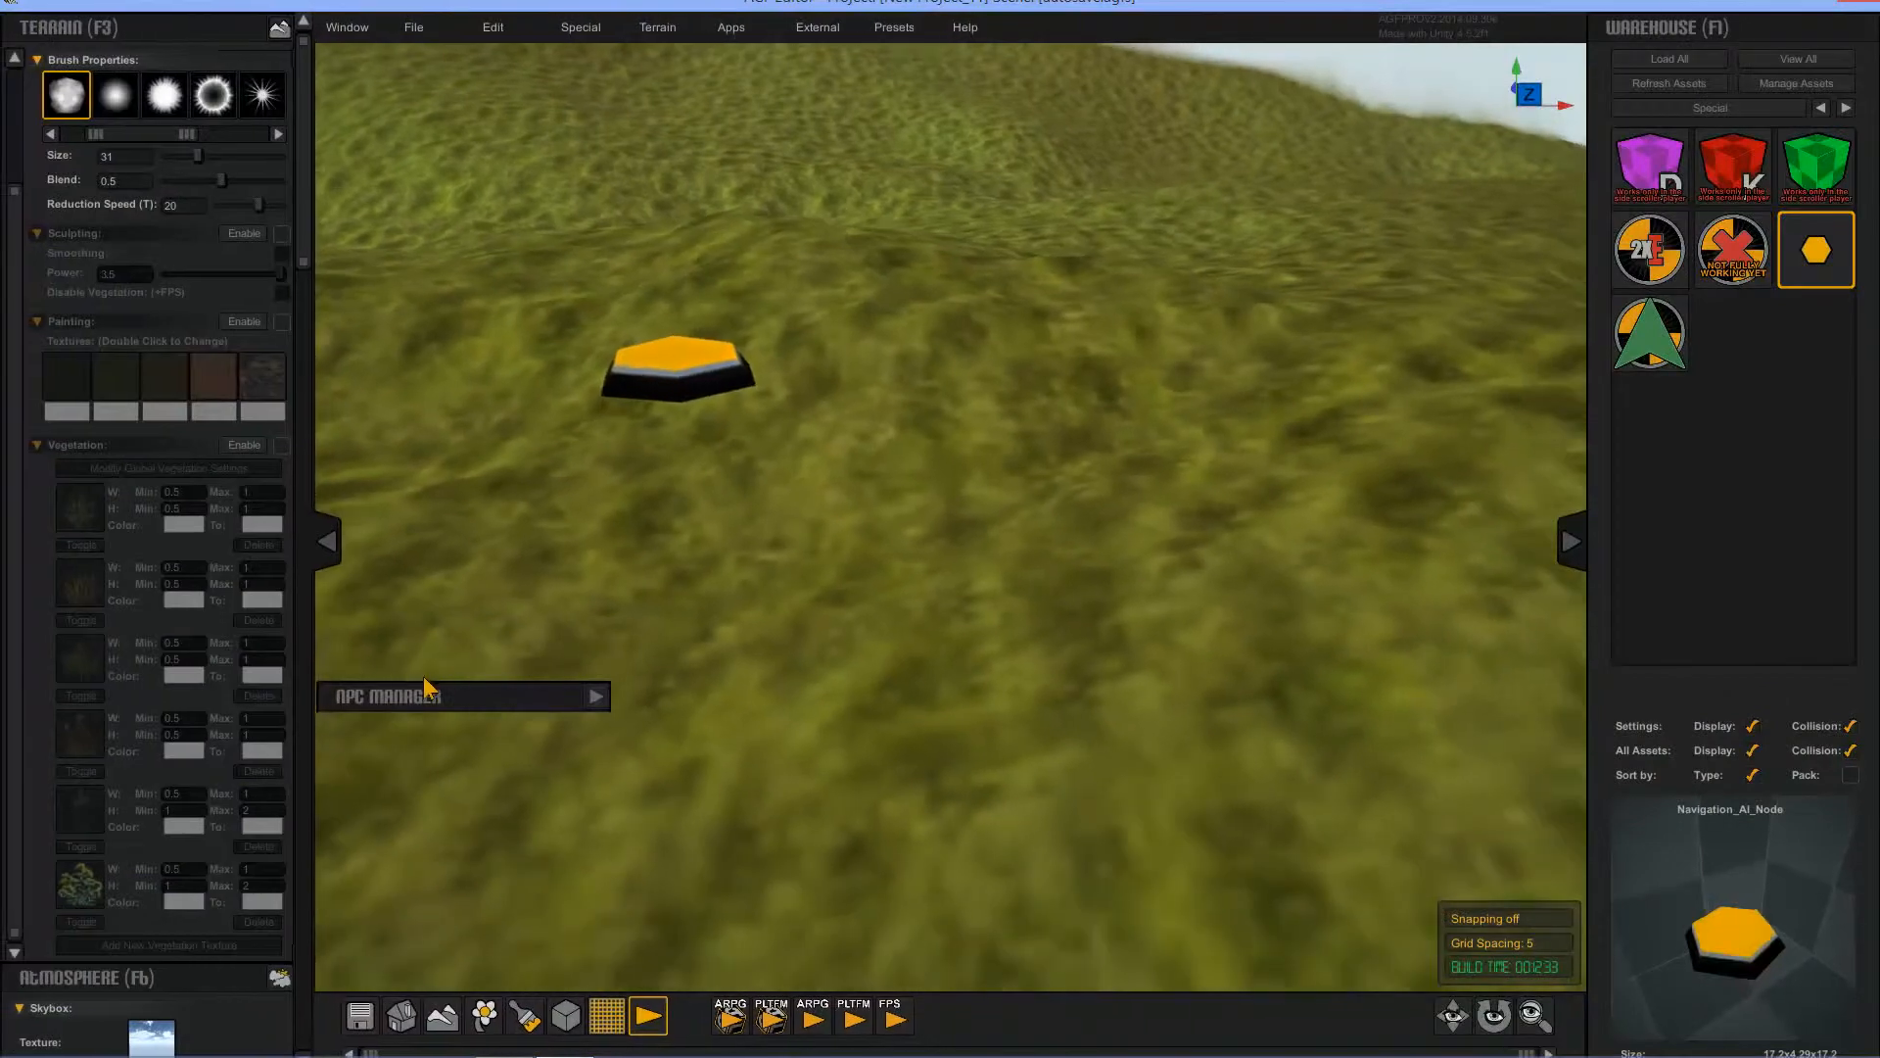
pyautogui.press('d')
pyautogui.press('s')
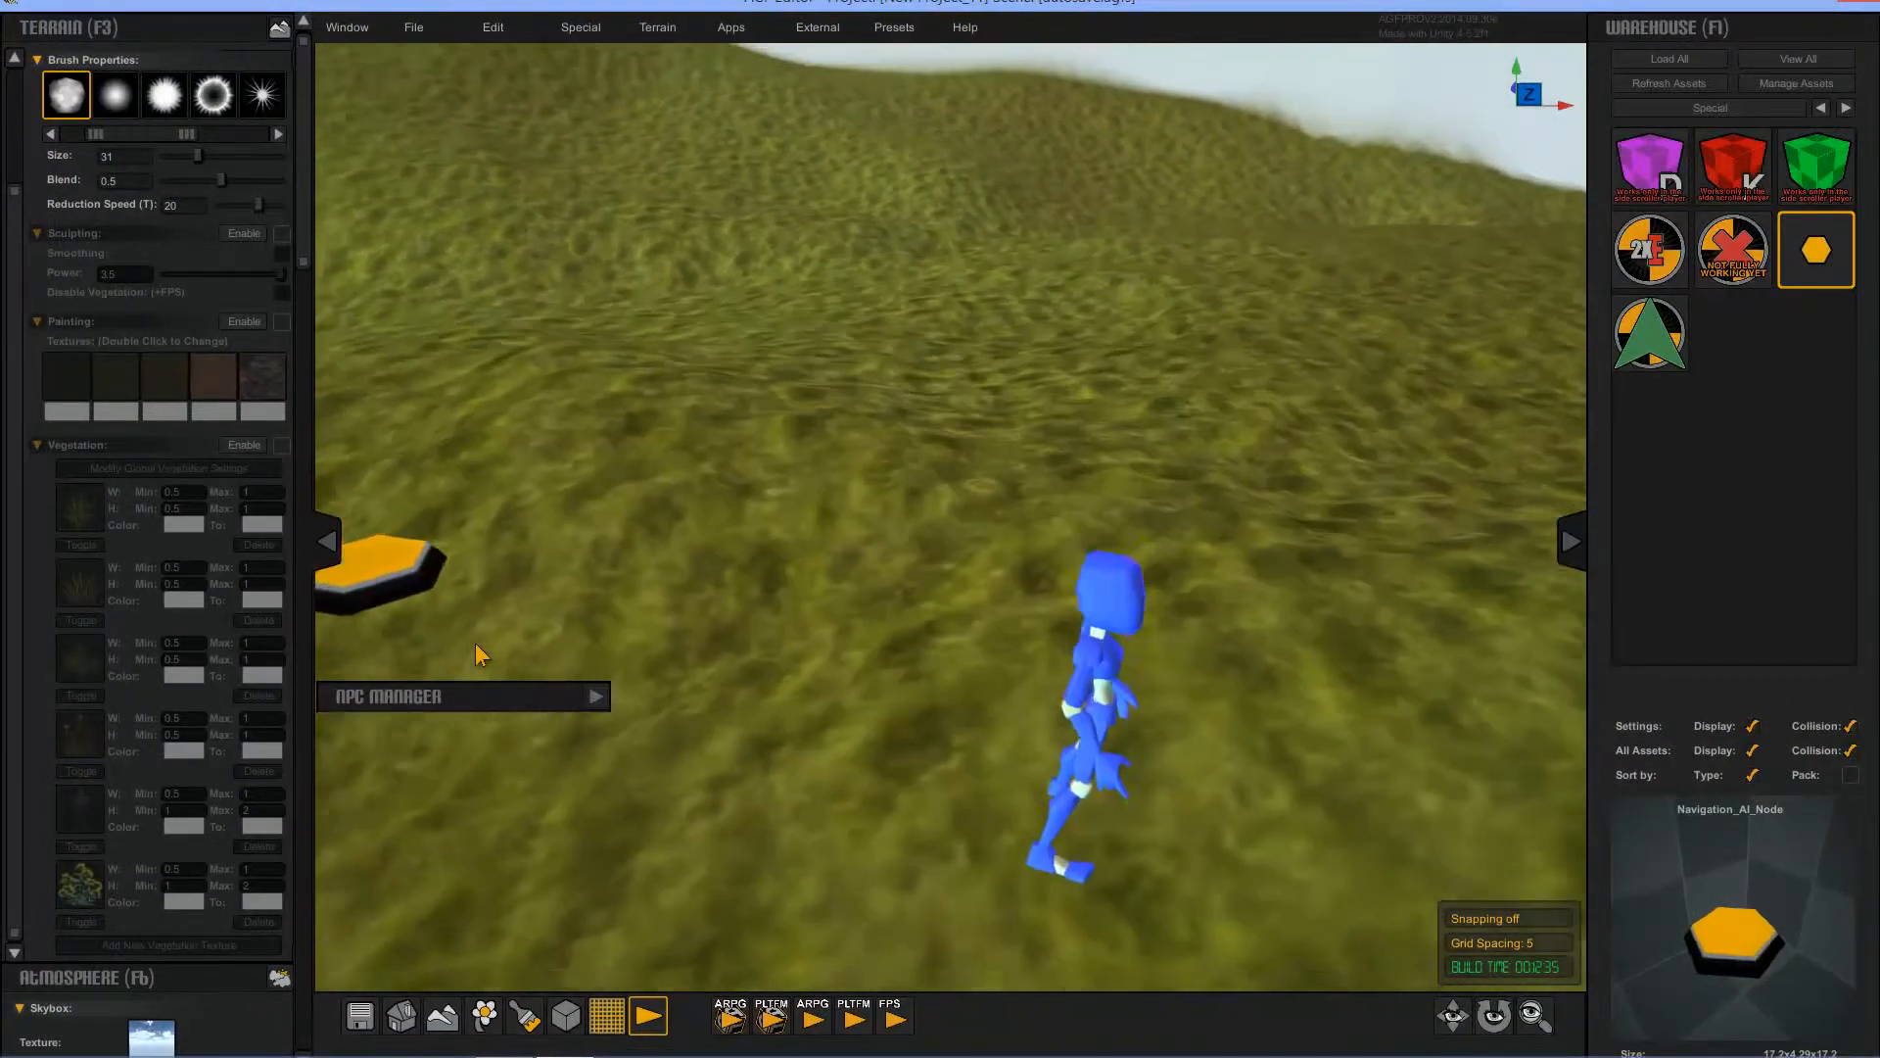
pyautogui.press('d')
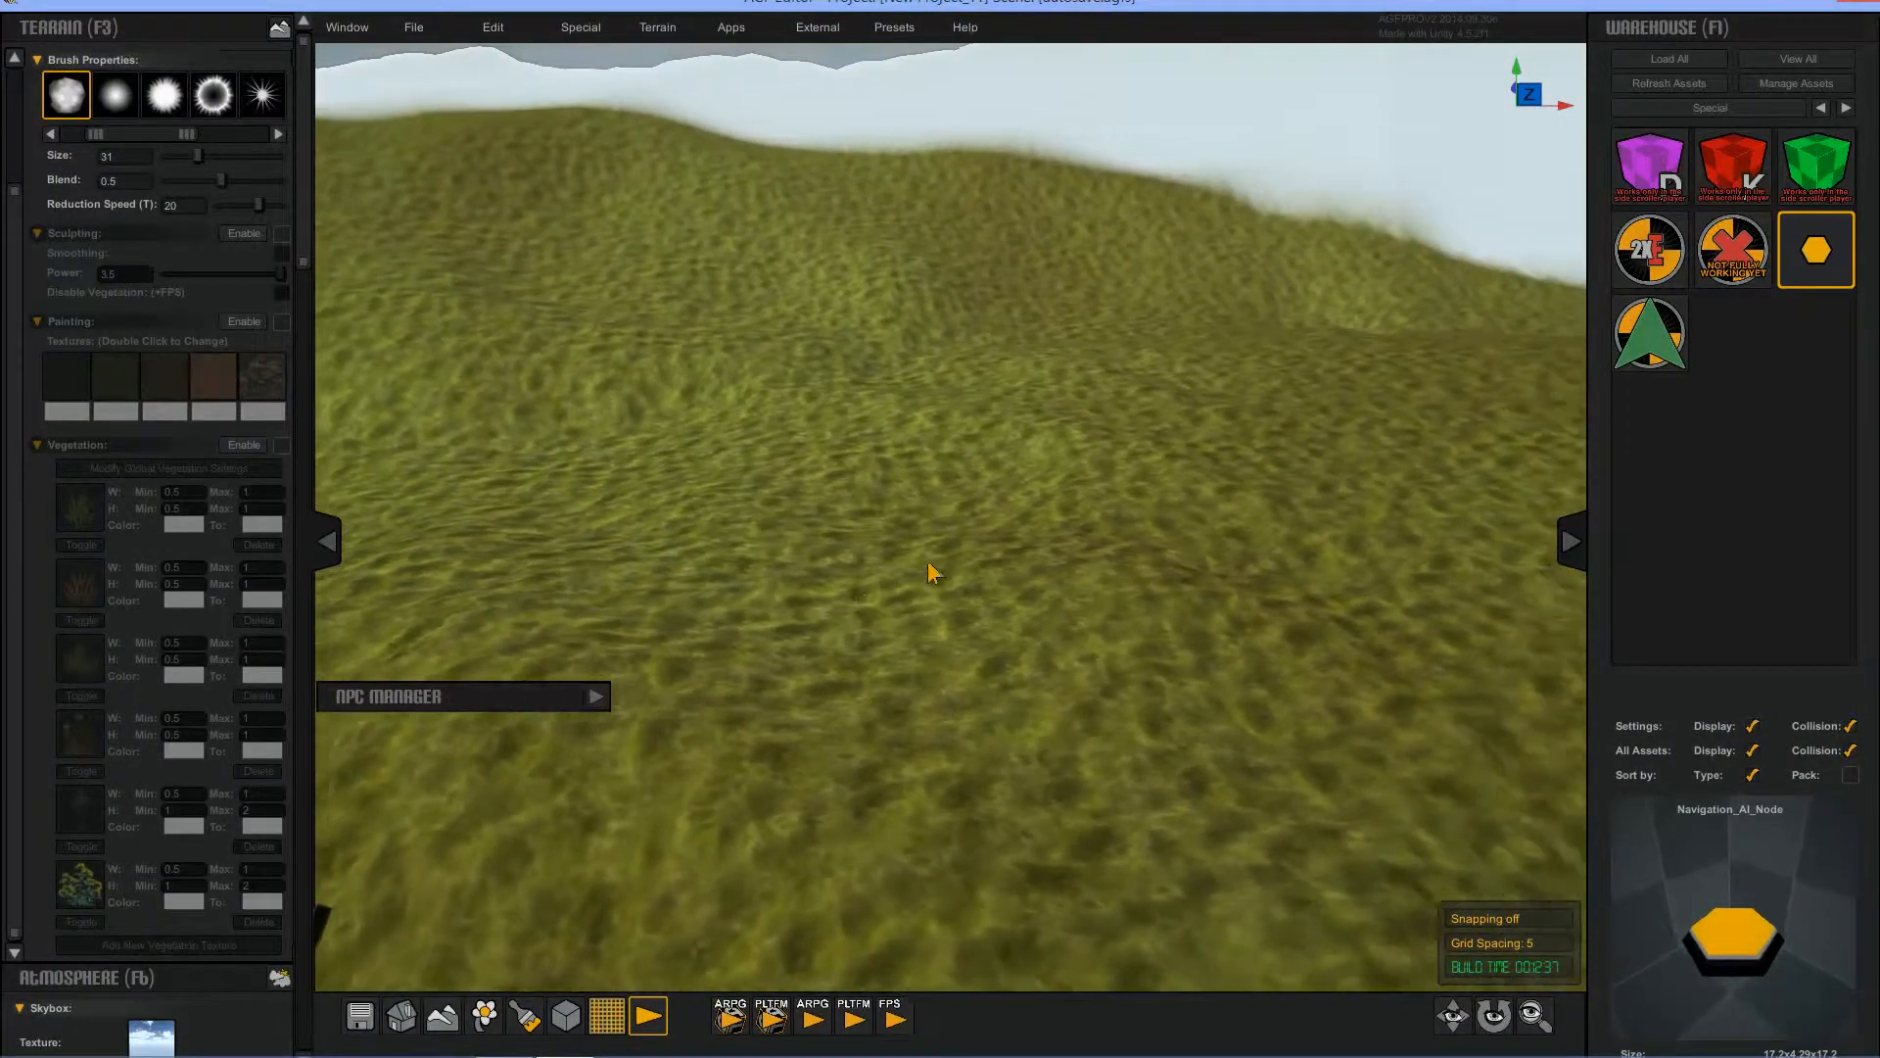
# Clear the workspace by removing all objects, leaving the terrain reset option off.
pyautogui.click(787, 550)
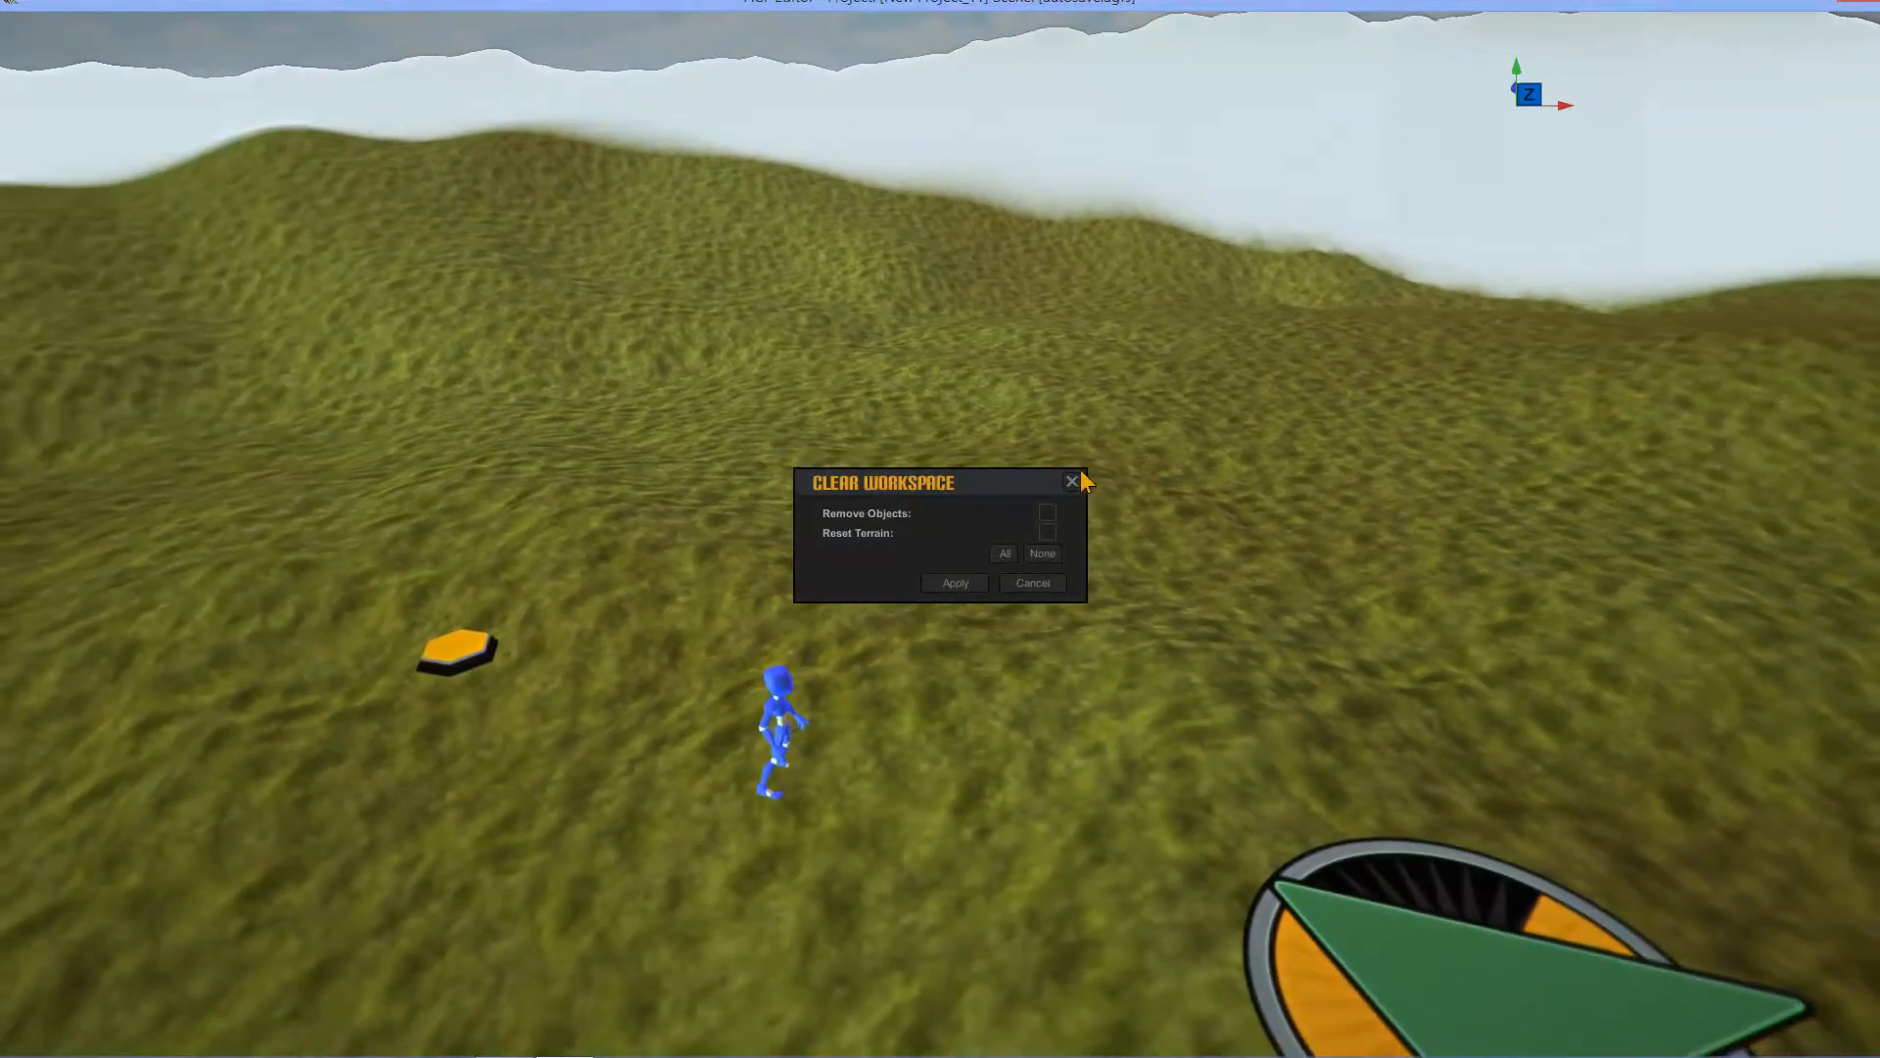
pyautogui.click(1073, 482)
pyautogui.press('space')
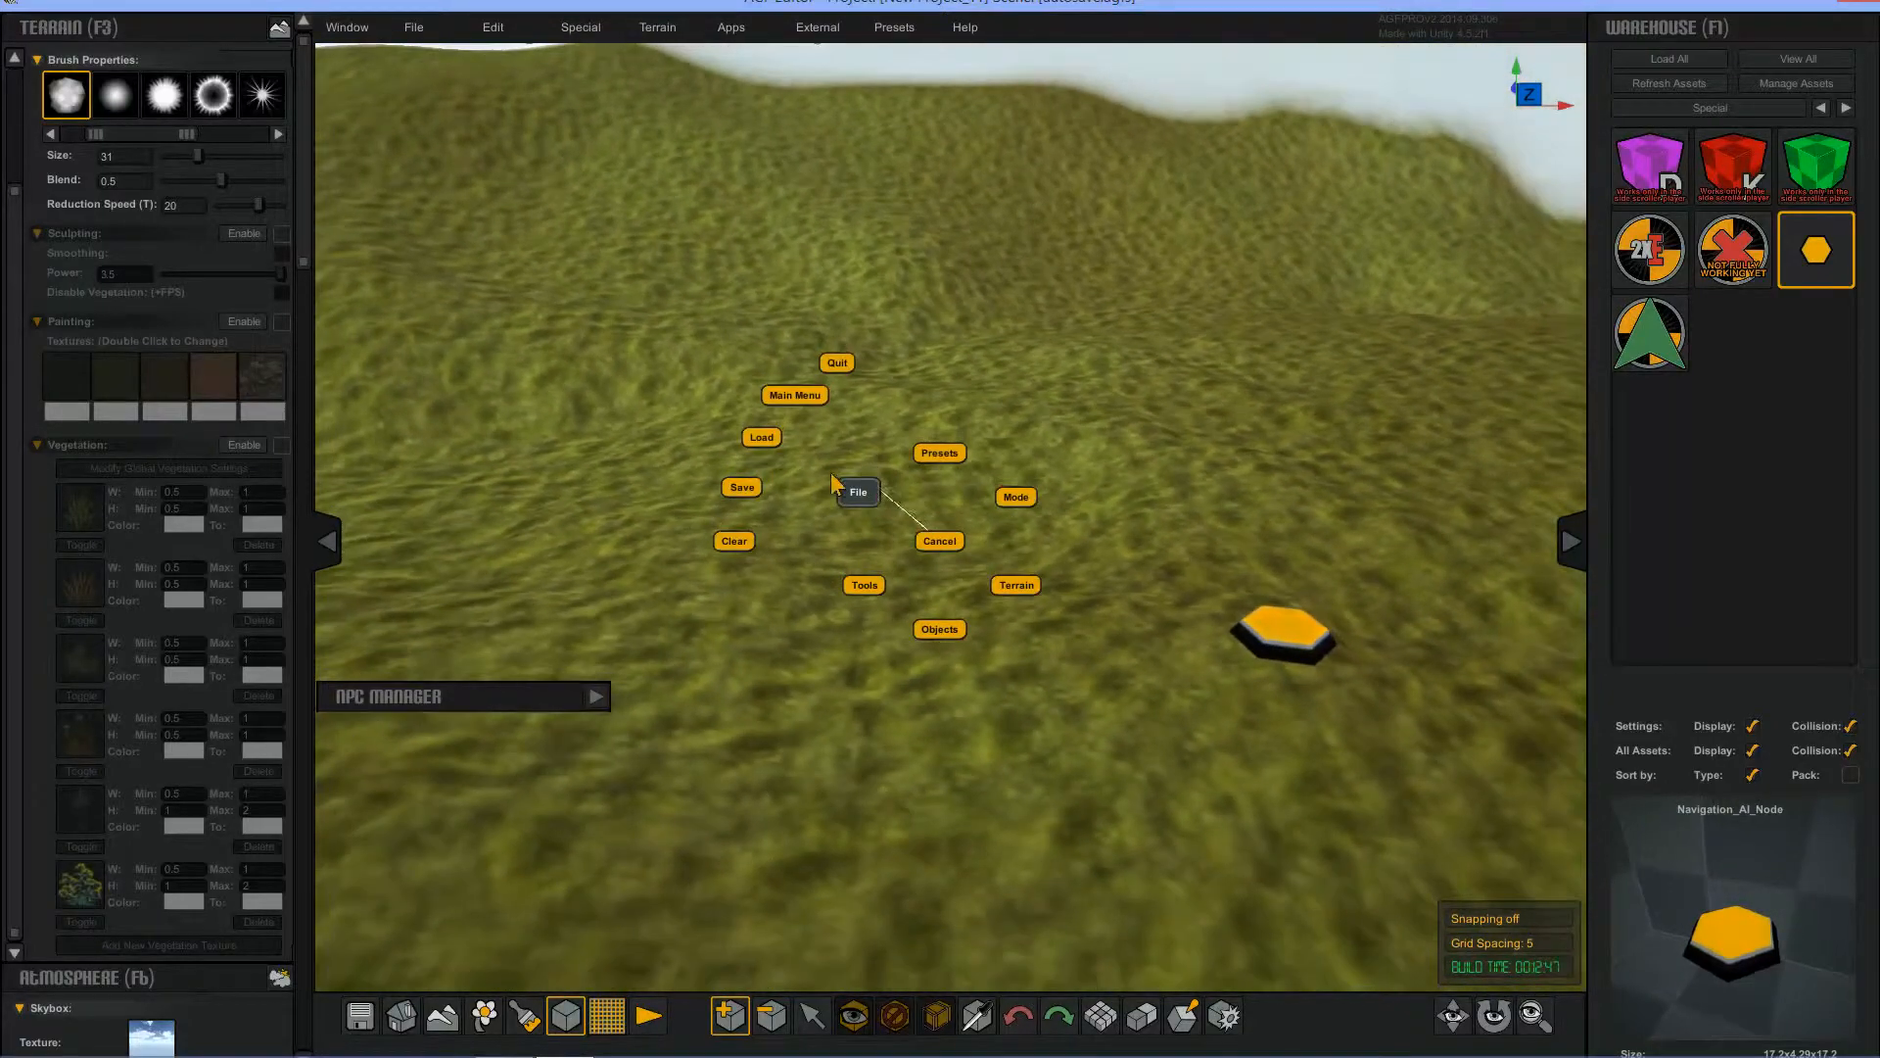
pyautogui.click(743, 543)
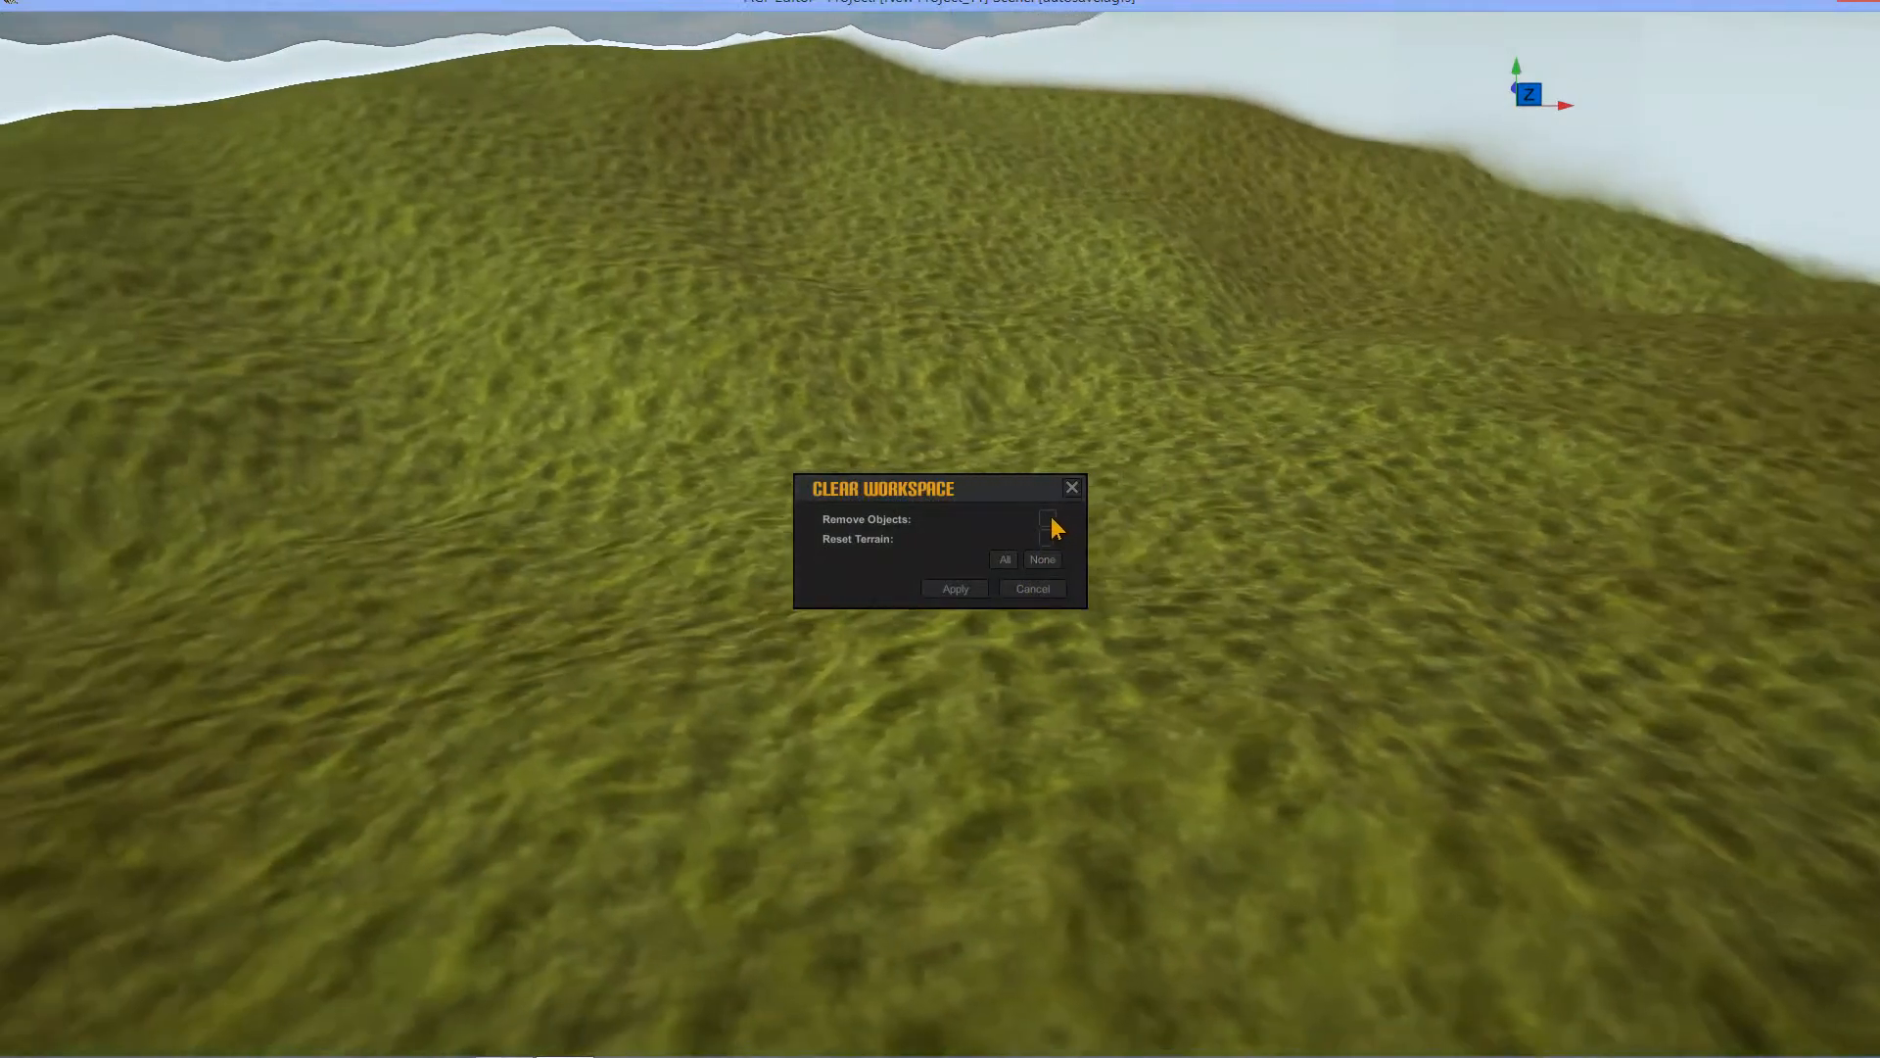
pyautogui.click(1049, 520)
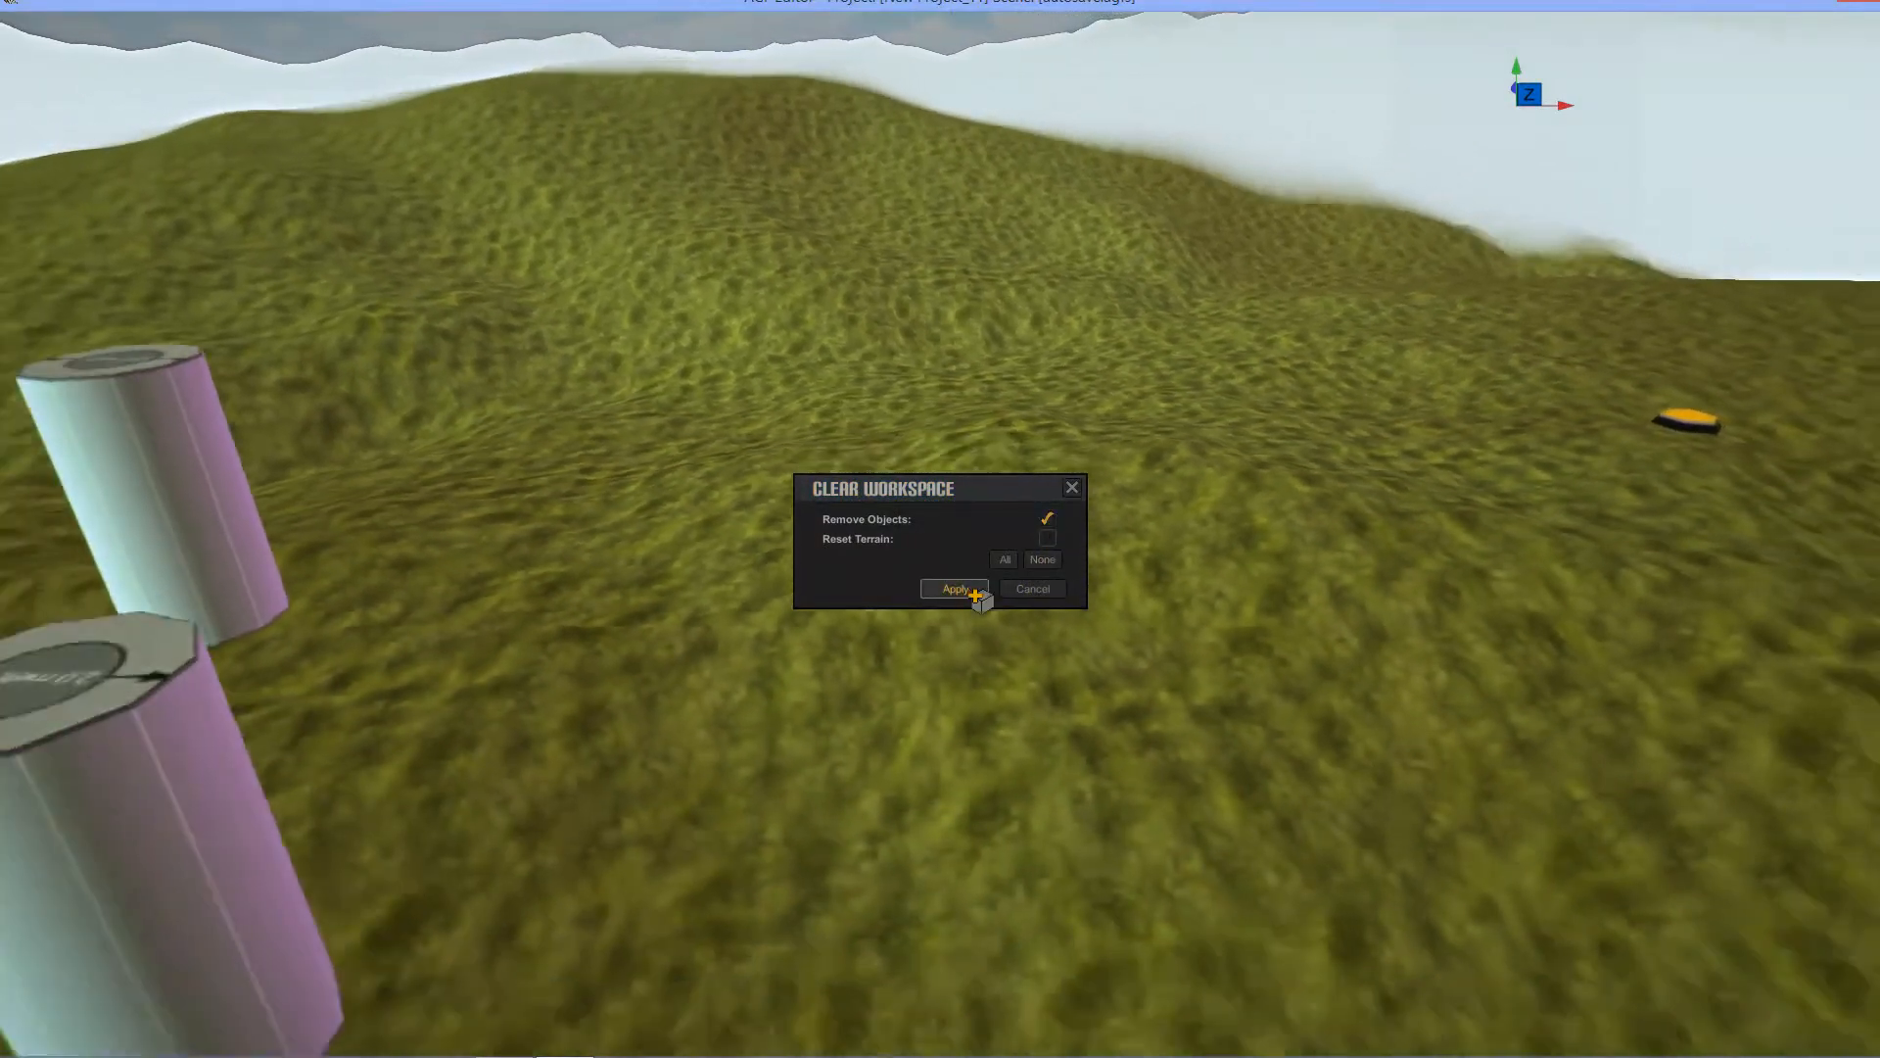
pyautogui.click(975, 593)
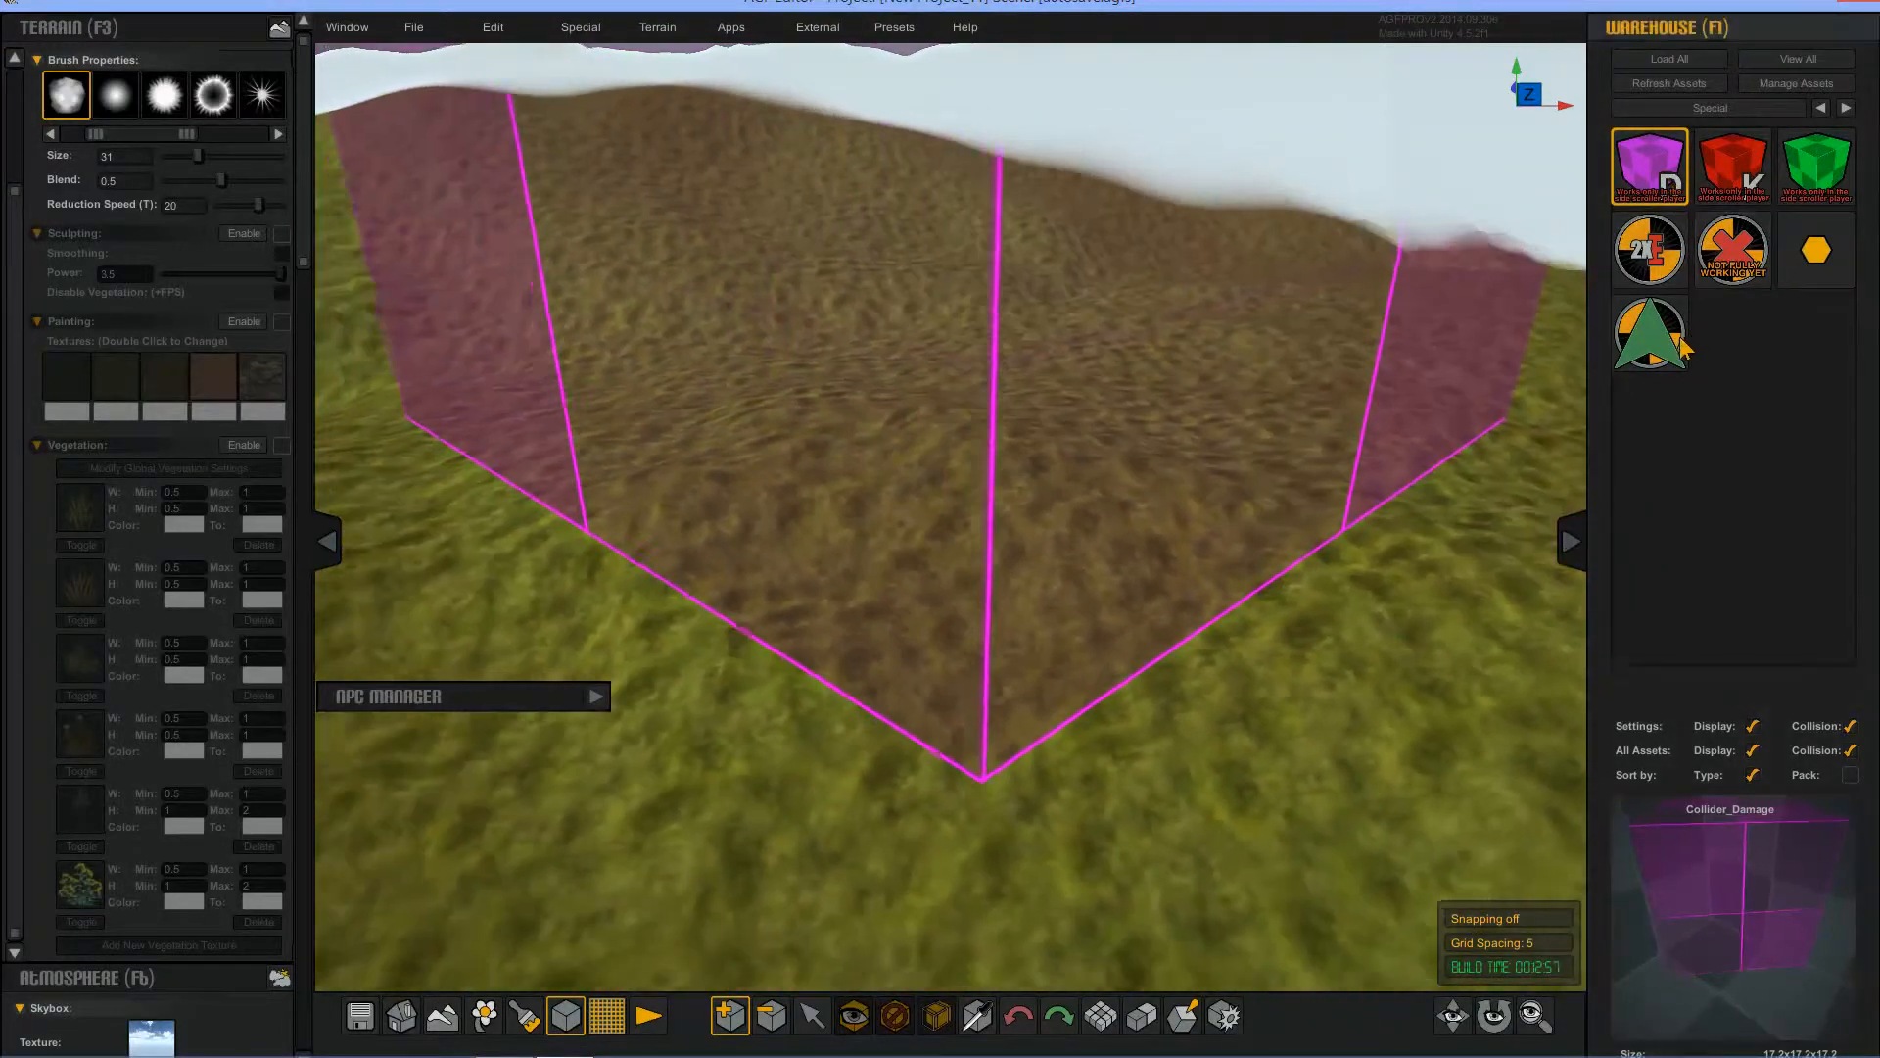
# Place a Start_Locator on the grass beside the Collider_Damage volume and start a platformer play test.
pyautogui.click(1159, 638)
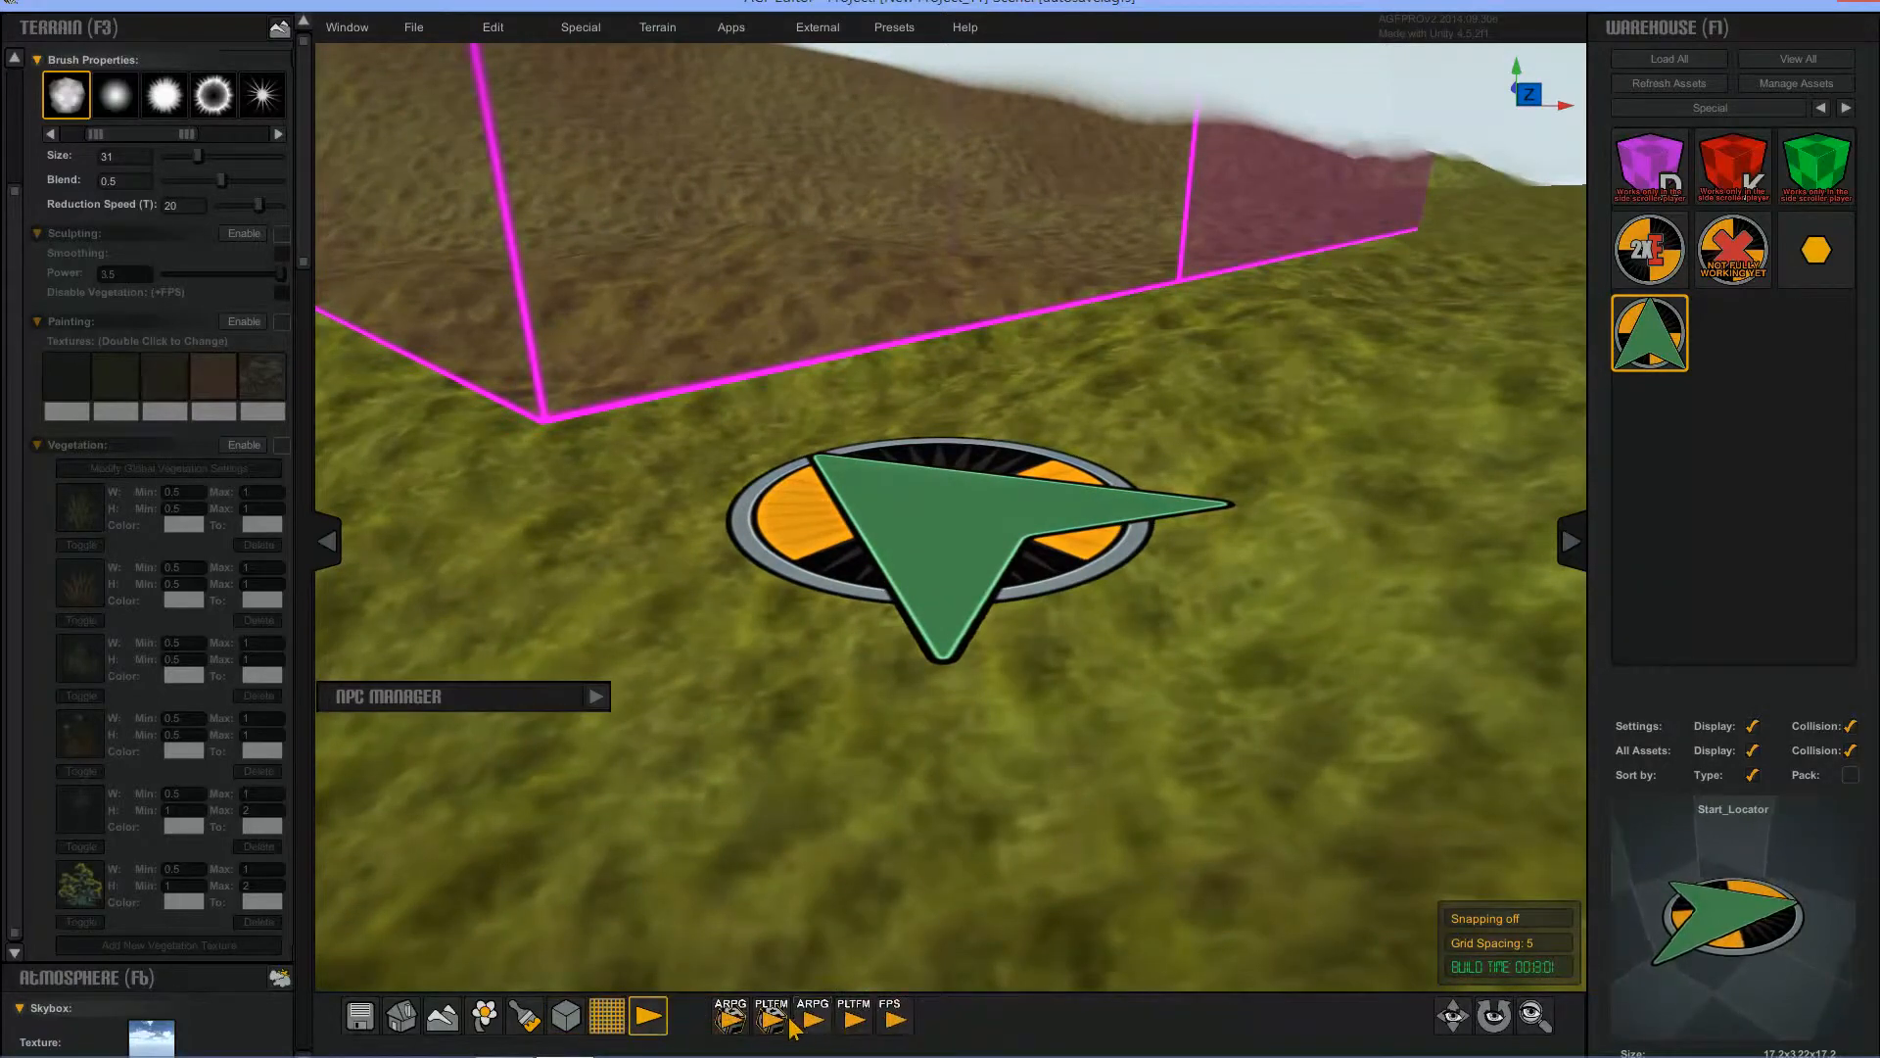
pyautogui.click(770, 1018)
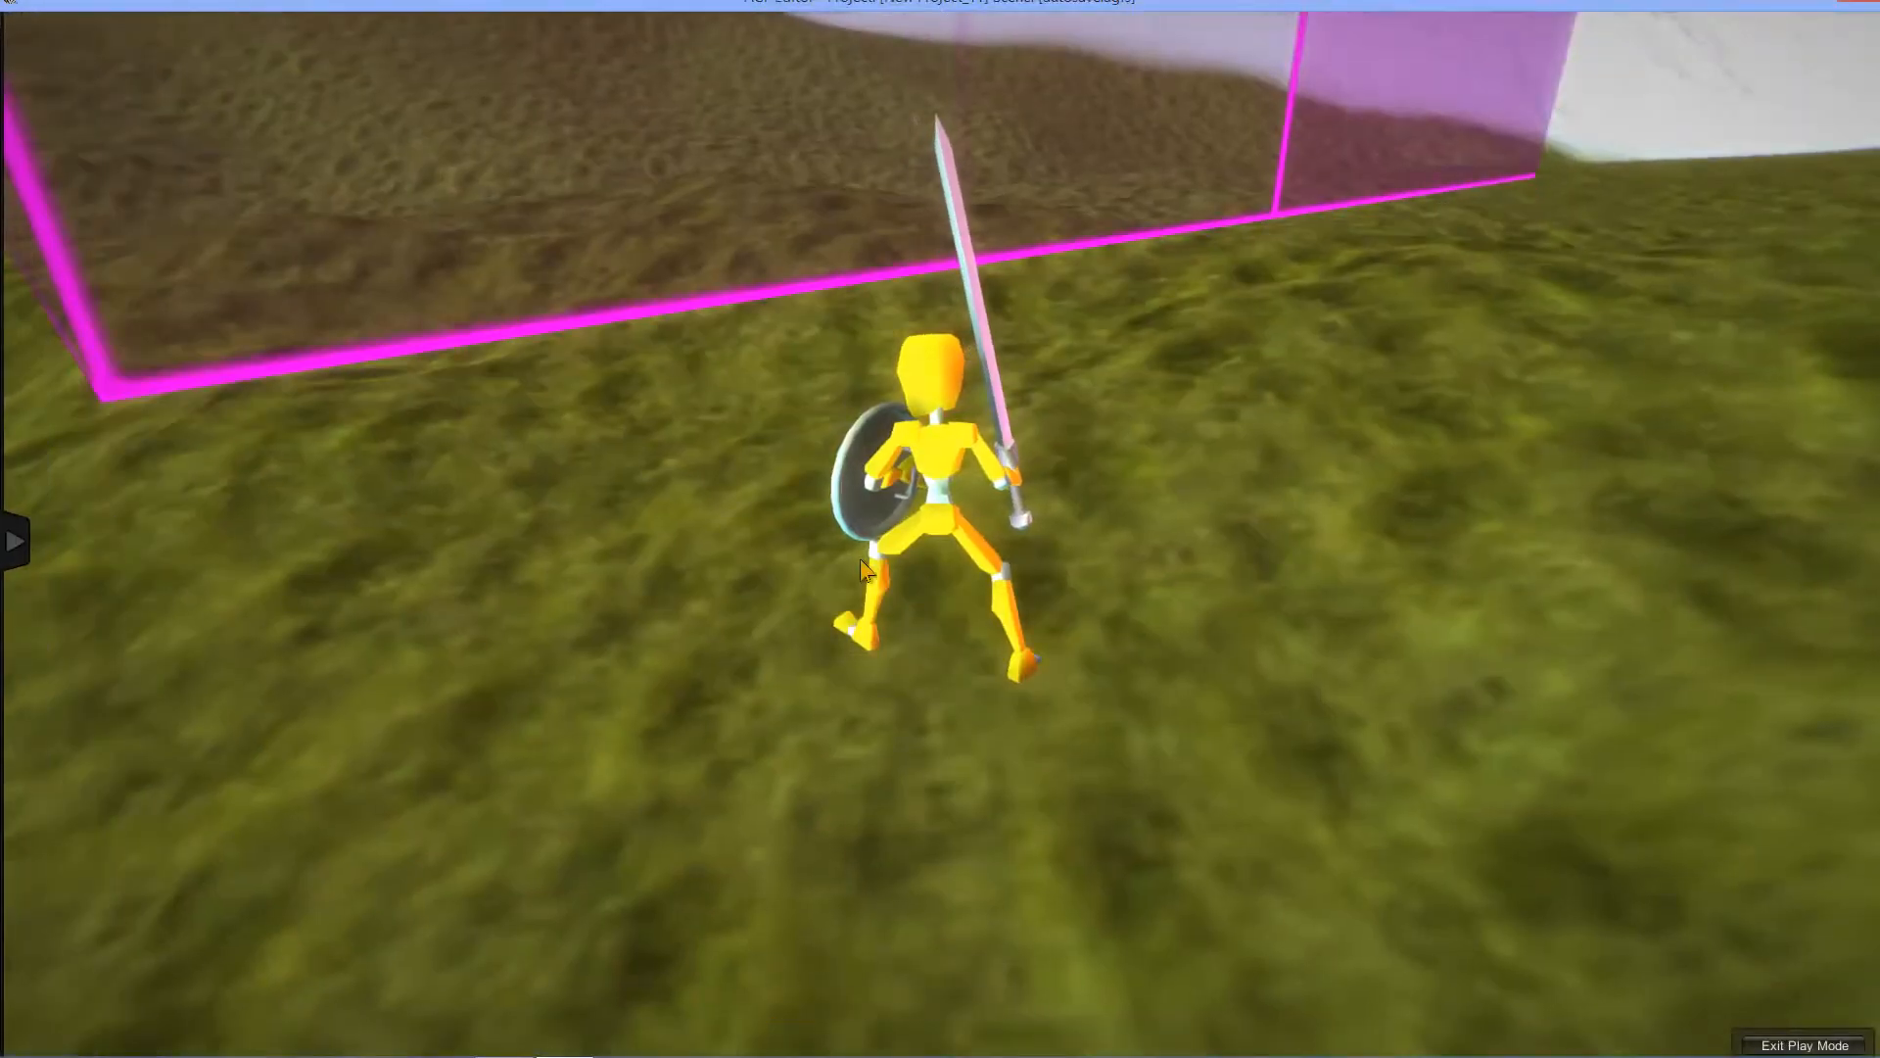
pyautogui.press('w')
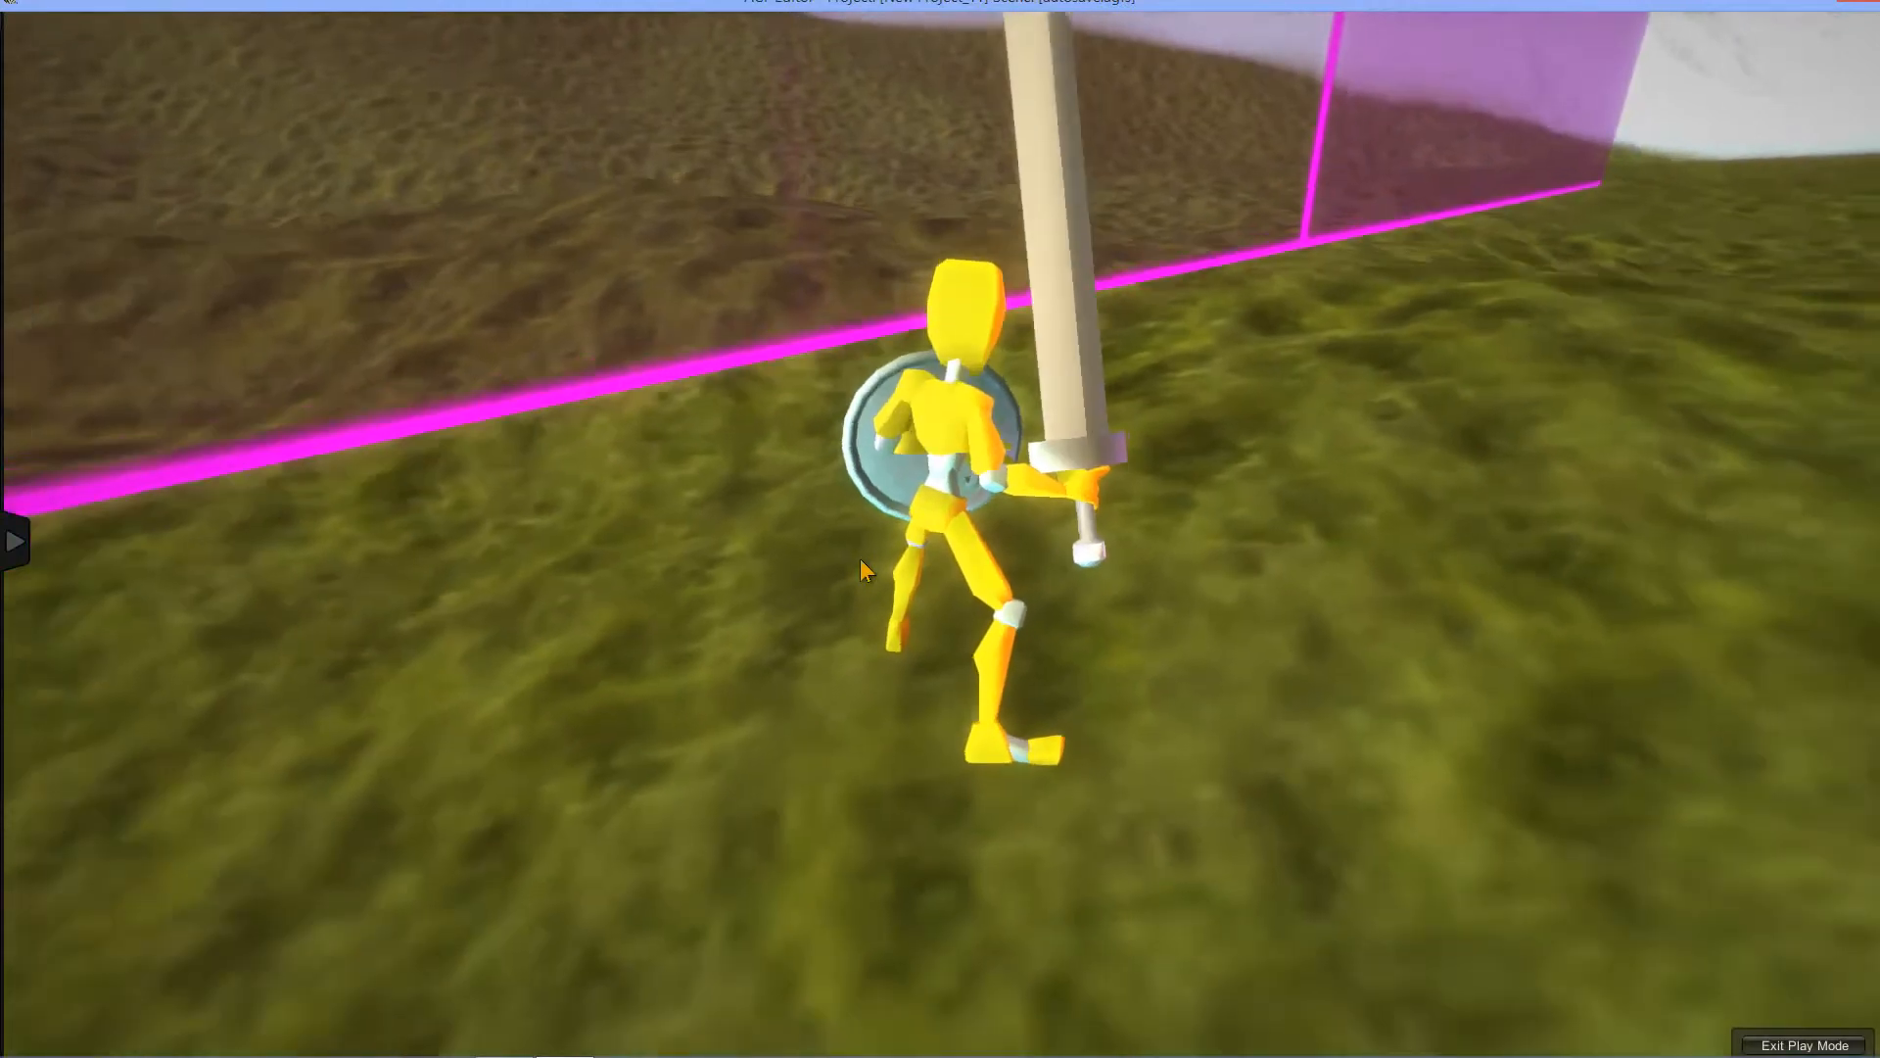
# Test repeated sword attacks on the damage collider and around it, and exit play mode.
pyautogui.click(860, 560)
pyautogui.click(860, 560)
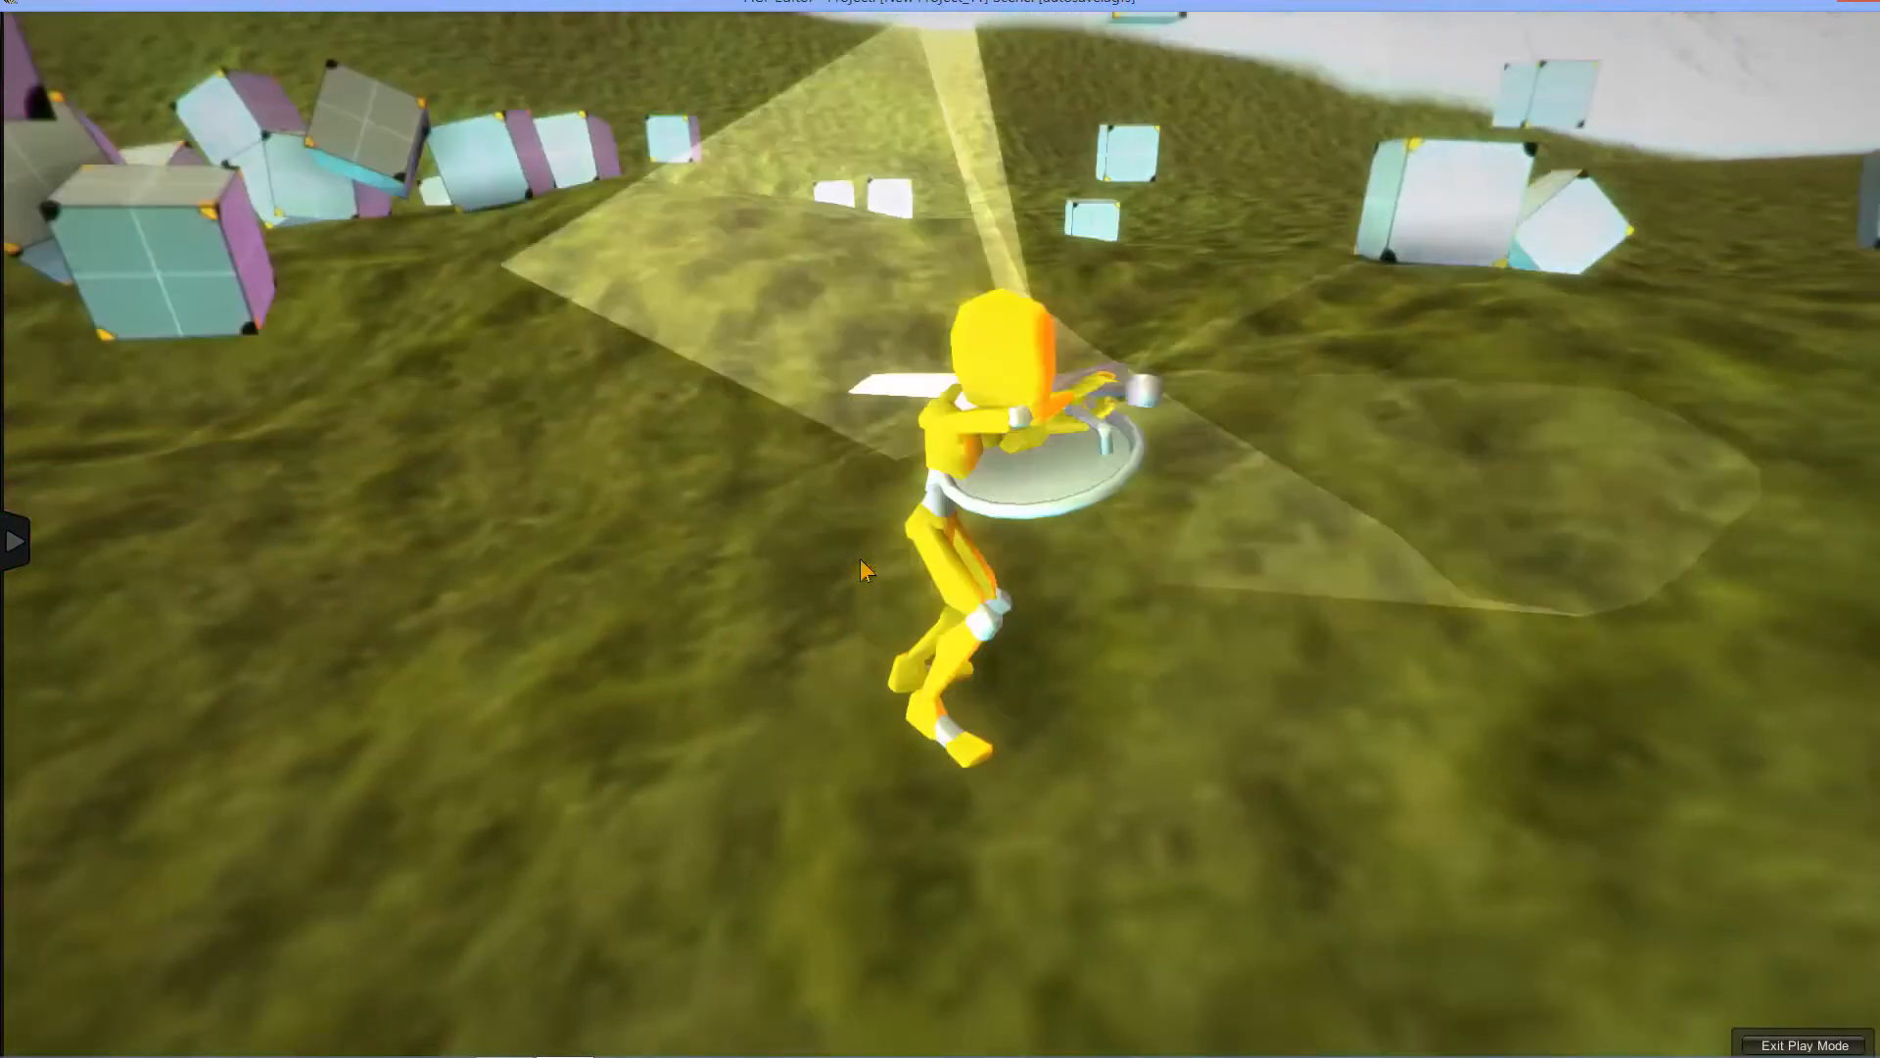
pyautogui.click(862, 570)
pyautogui.click(862, 570)
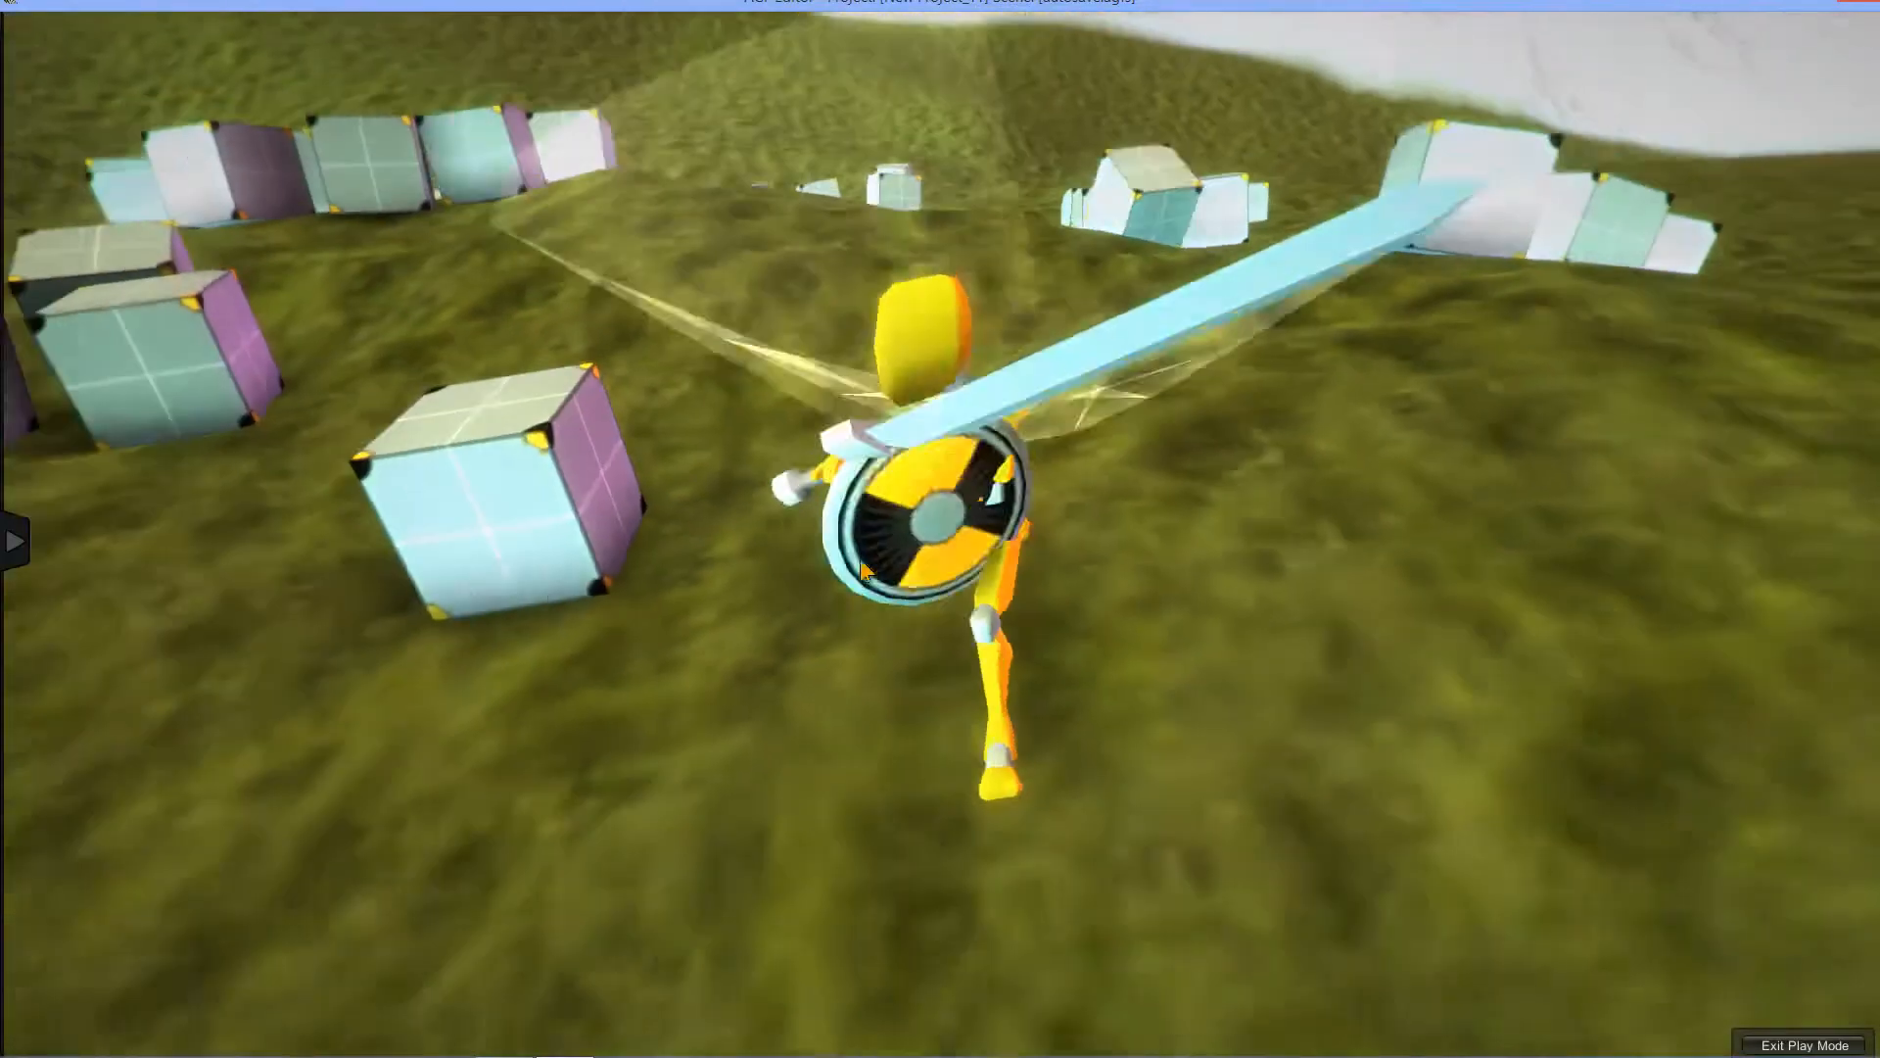
pyautogui.click(860, 564)
pyautogui.click(859, 559)
pyautogui.click(887, 489)
pyautogui.click(1154, 401)
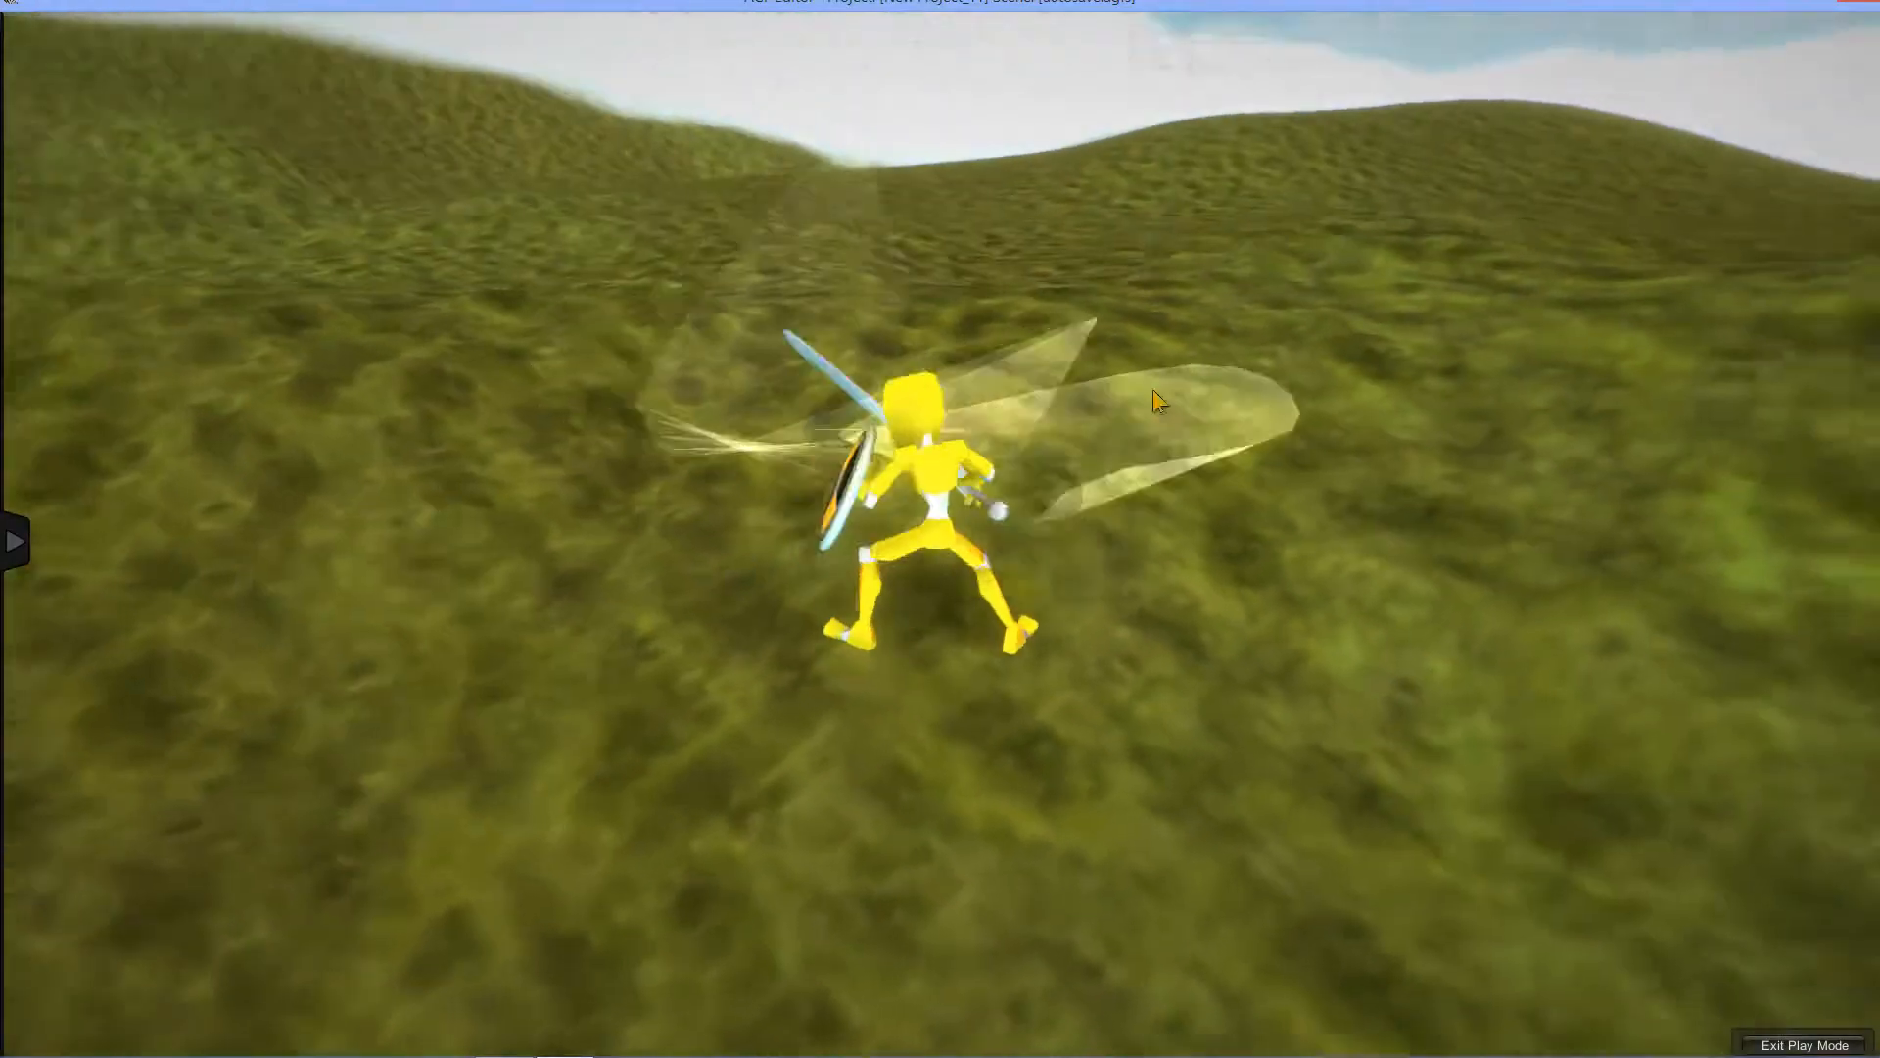
pyautogui.click(1763, 325)
pyautogui.press('Escape')
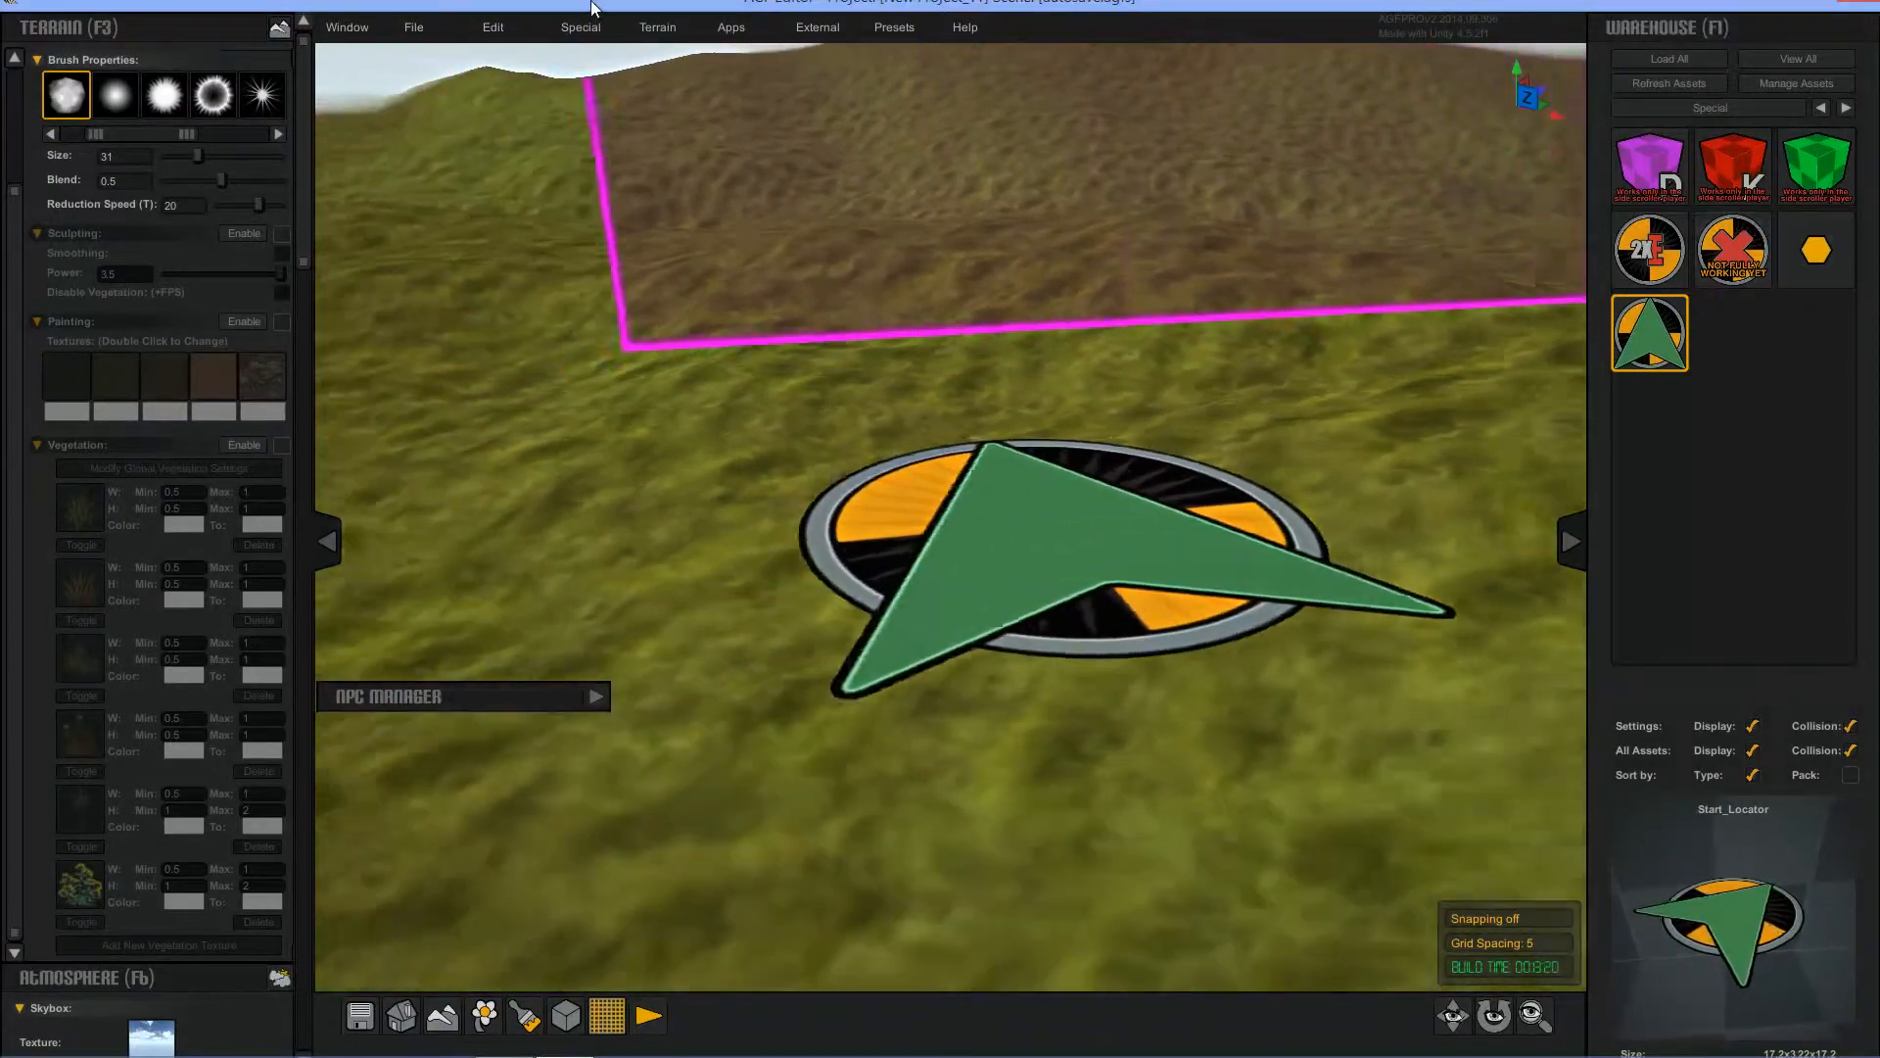
pyautogui.click(584, 27)
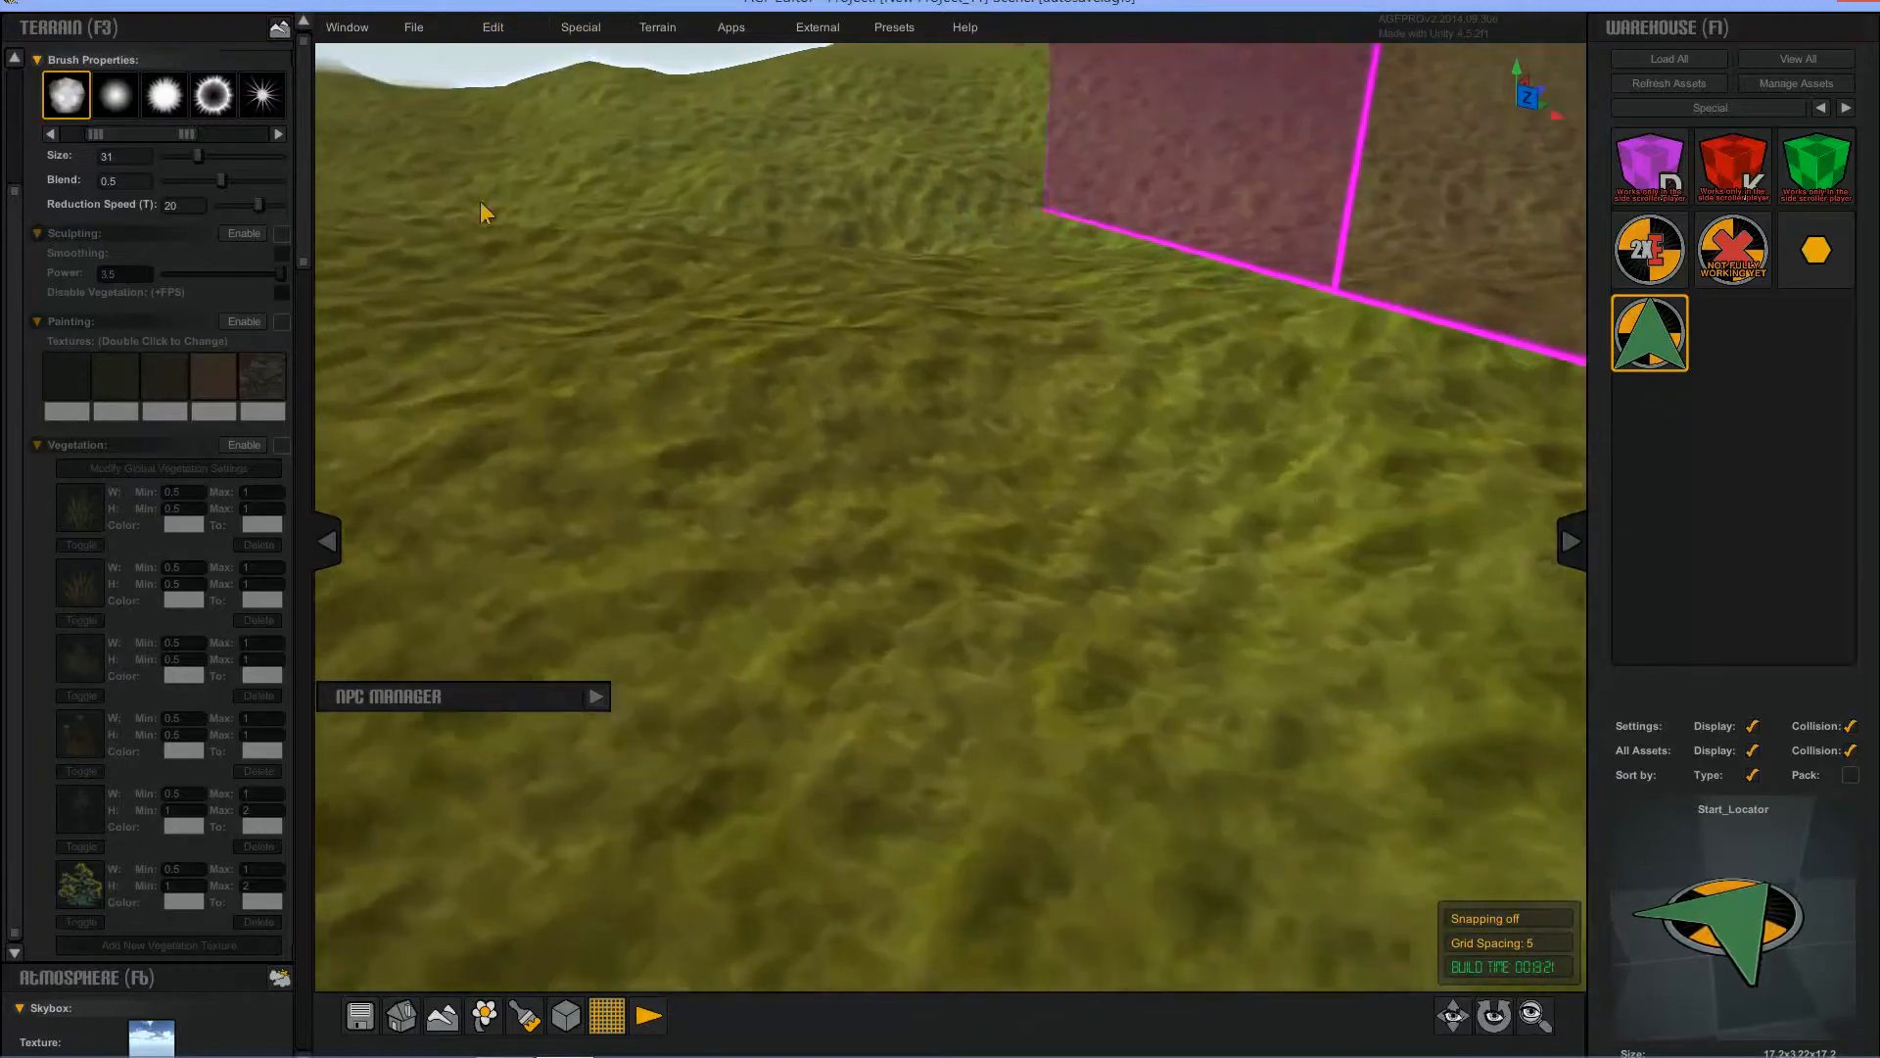
pyautogui.click(497, 28)
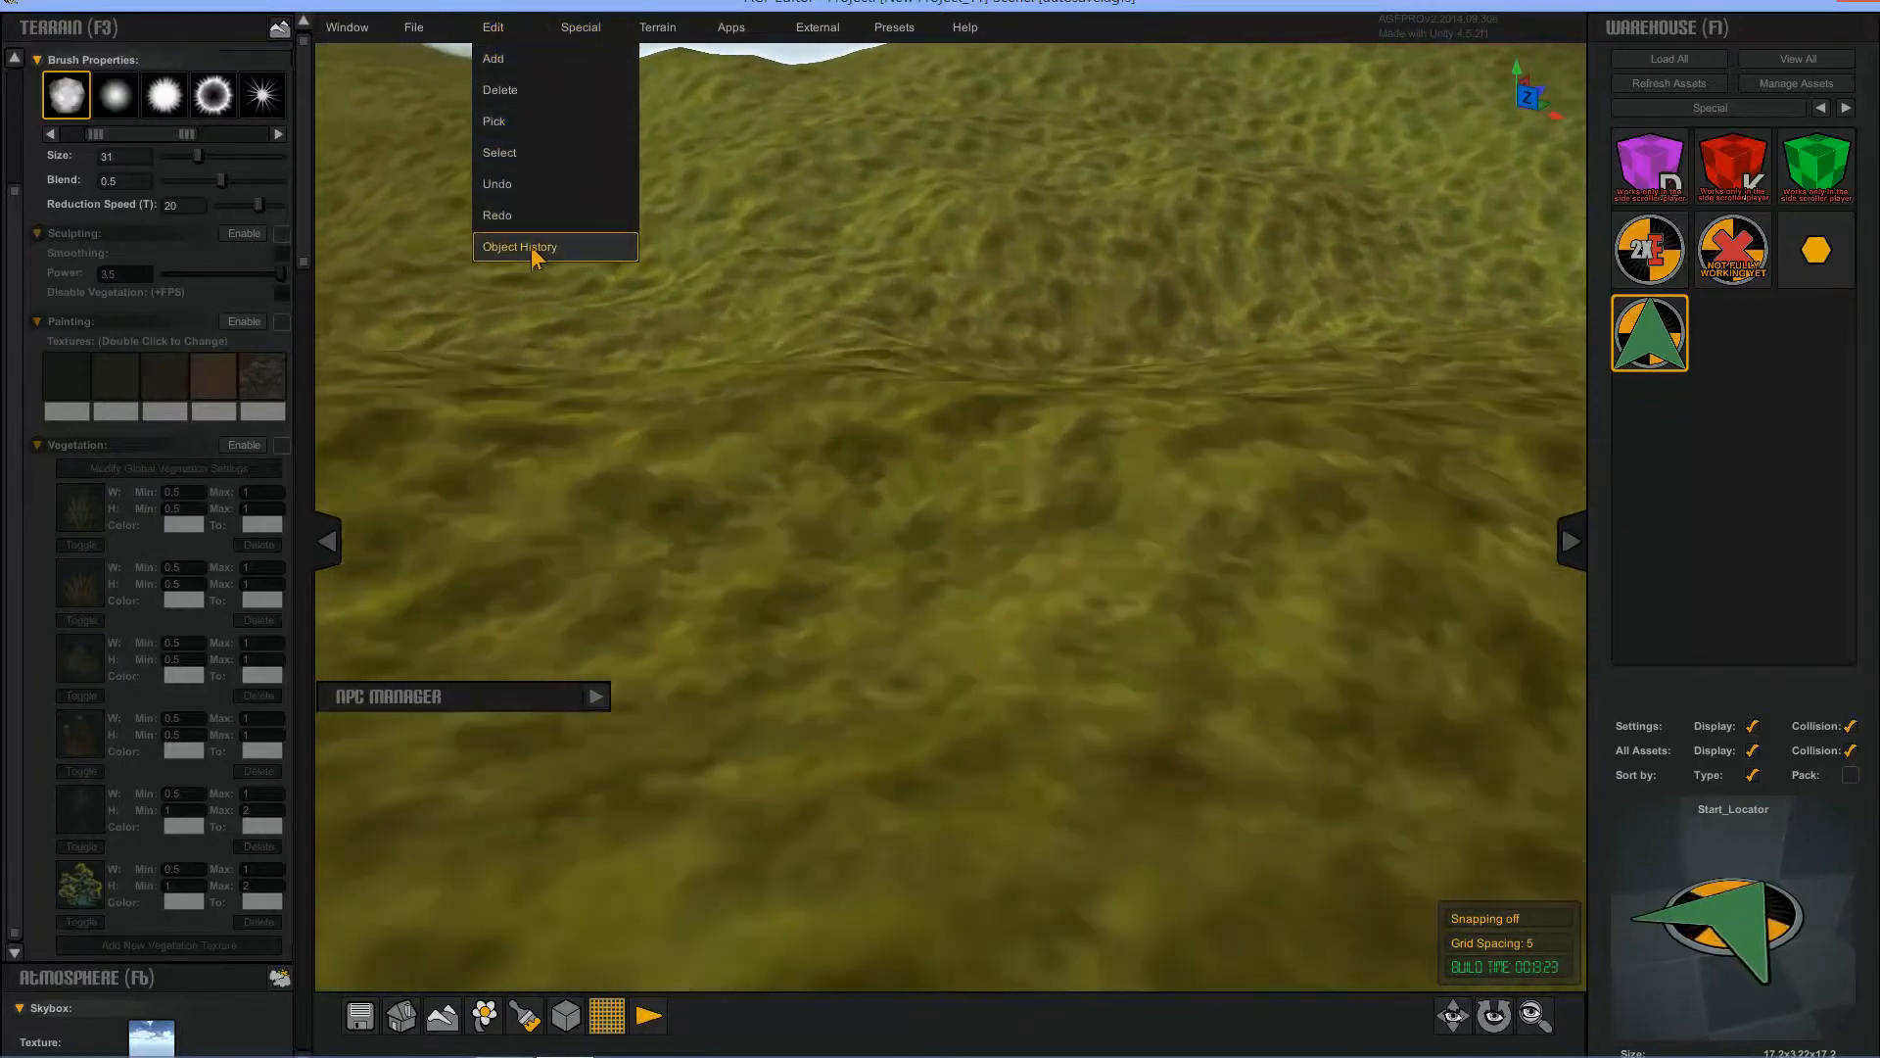
pyautogui.click(531, 248)
pyautogui.click(1047, 482)
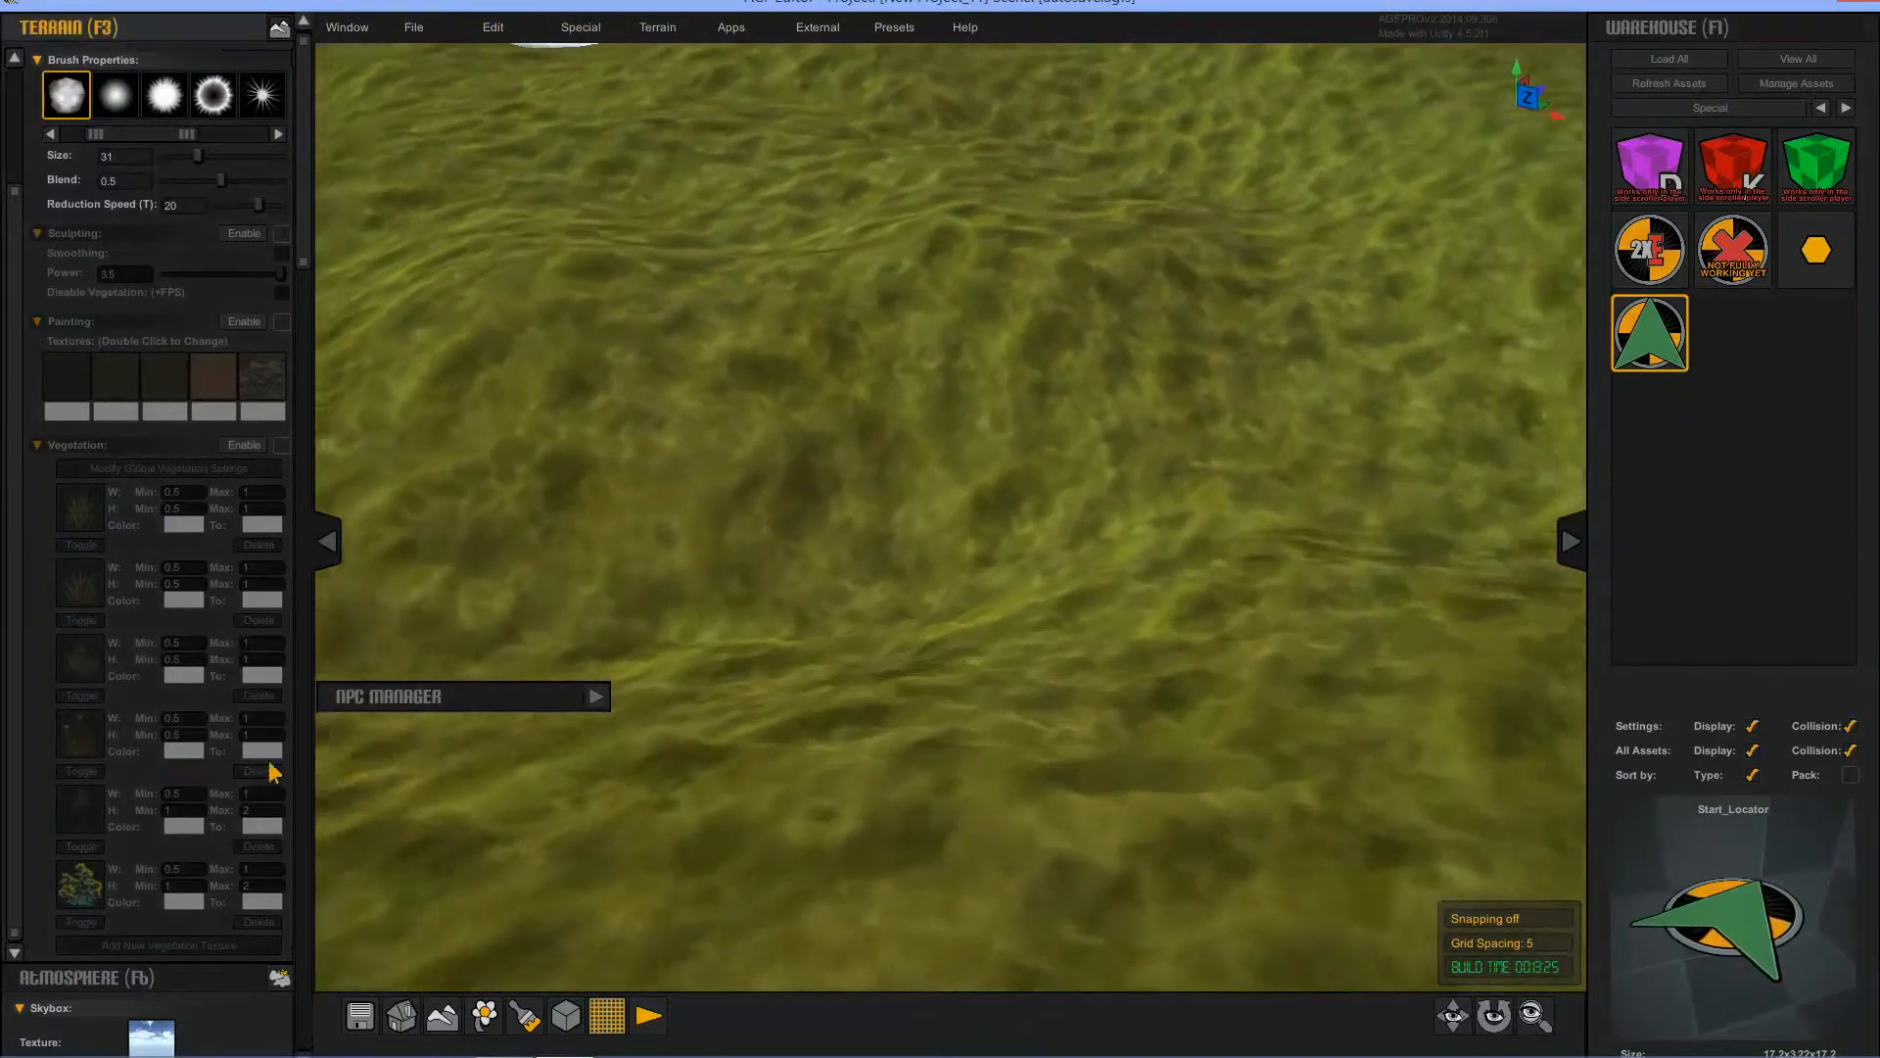
pyautogui.press('F6')
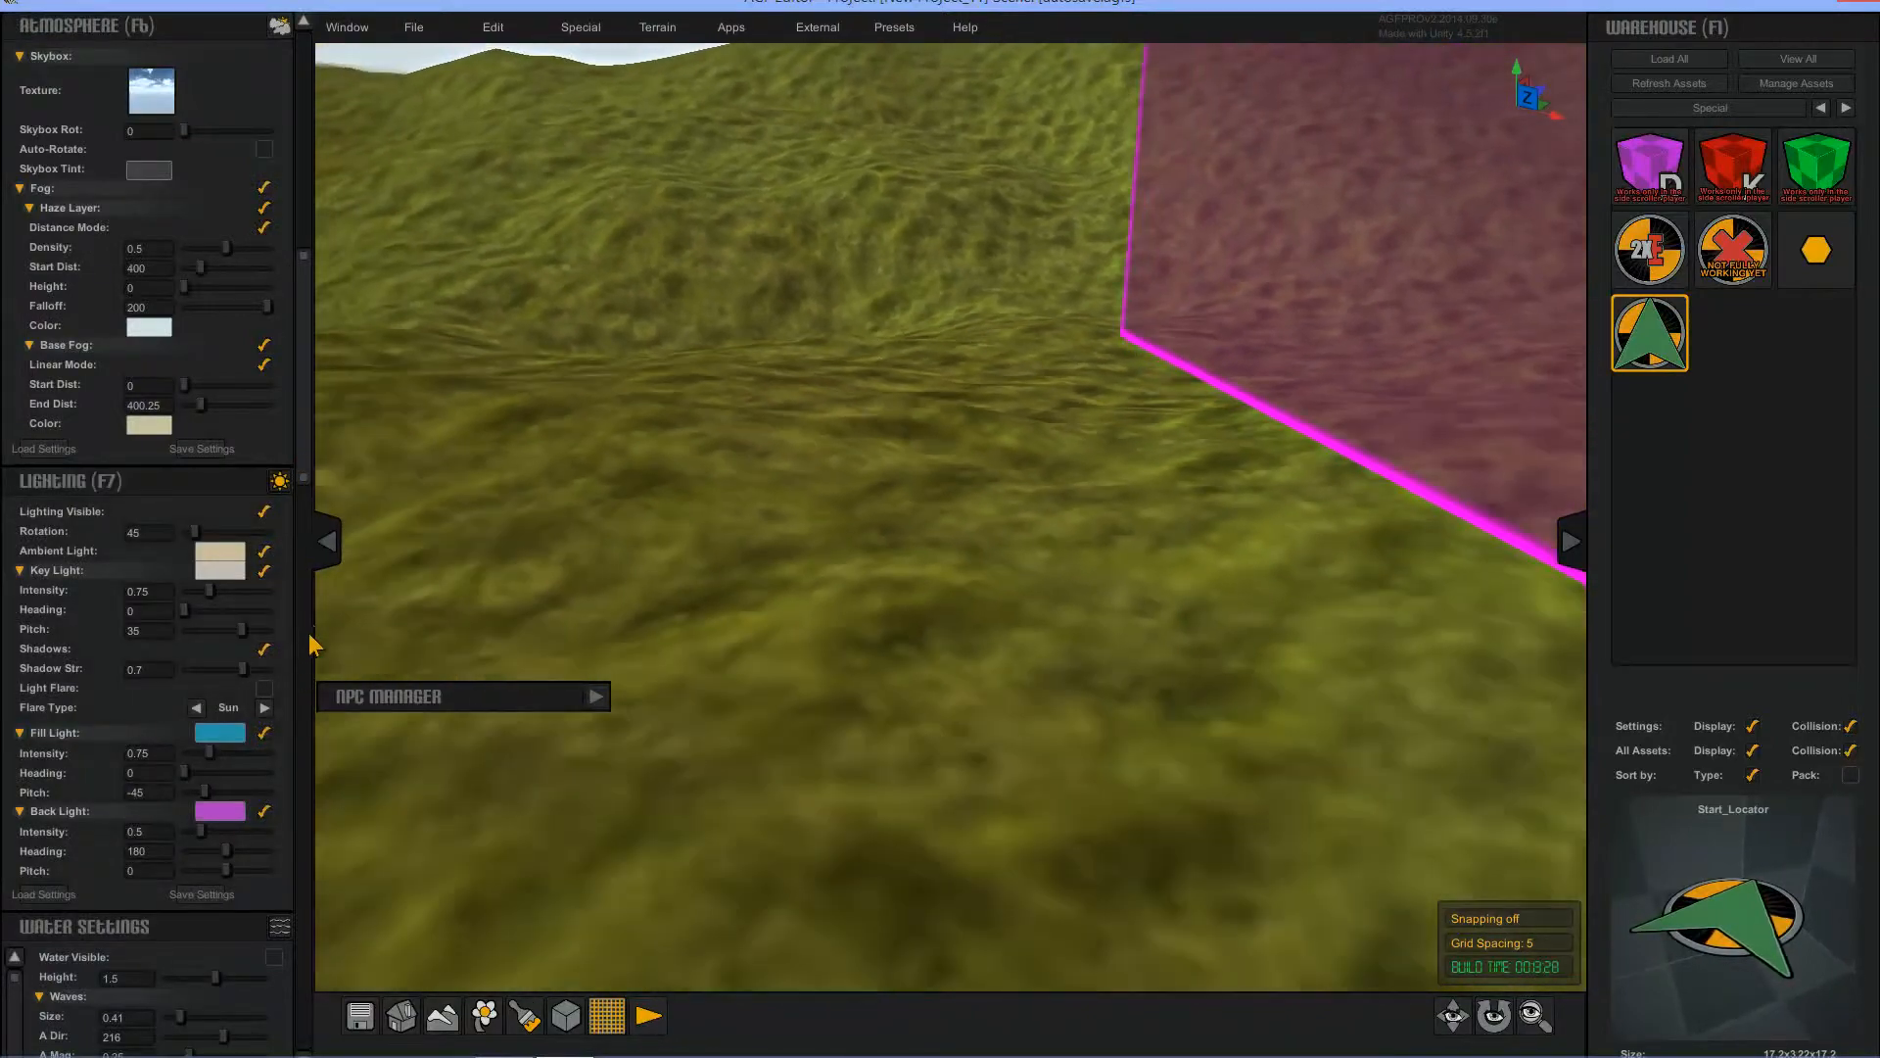
# Lower the terrain beside the damage collider into a deep pit with brush size 31, power 3.50 and blend 0.50, and continue on the grassy hillside.
pyautogui.click(443, 1015)
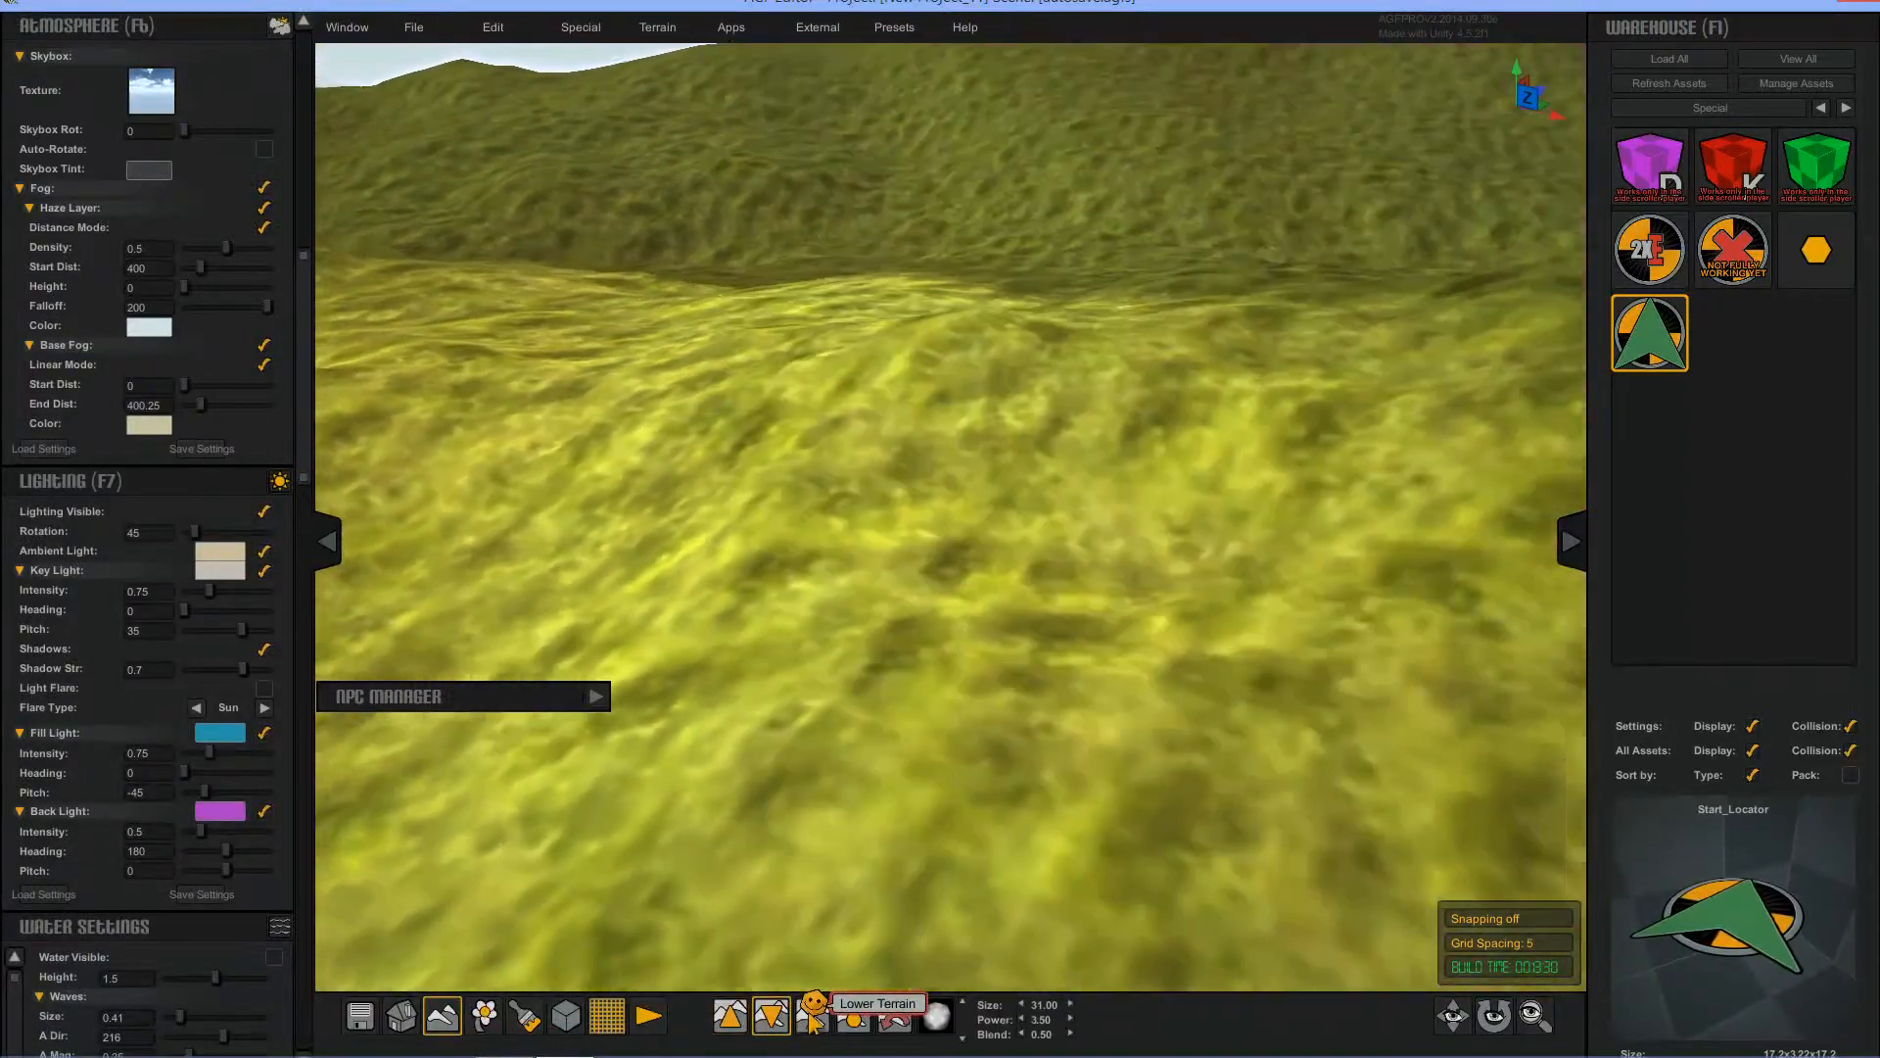
pyautogui.click(772, 1018)
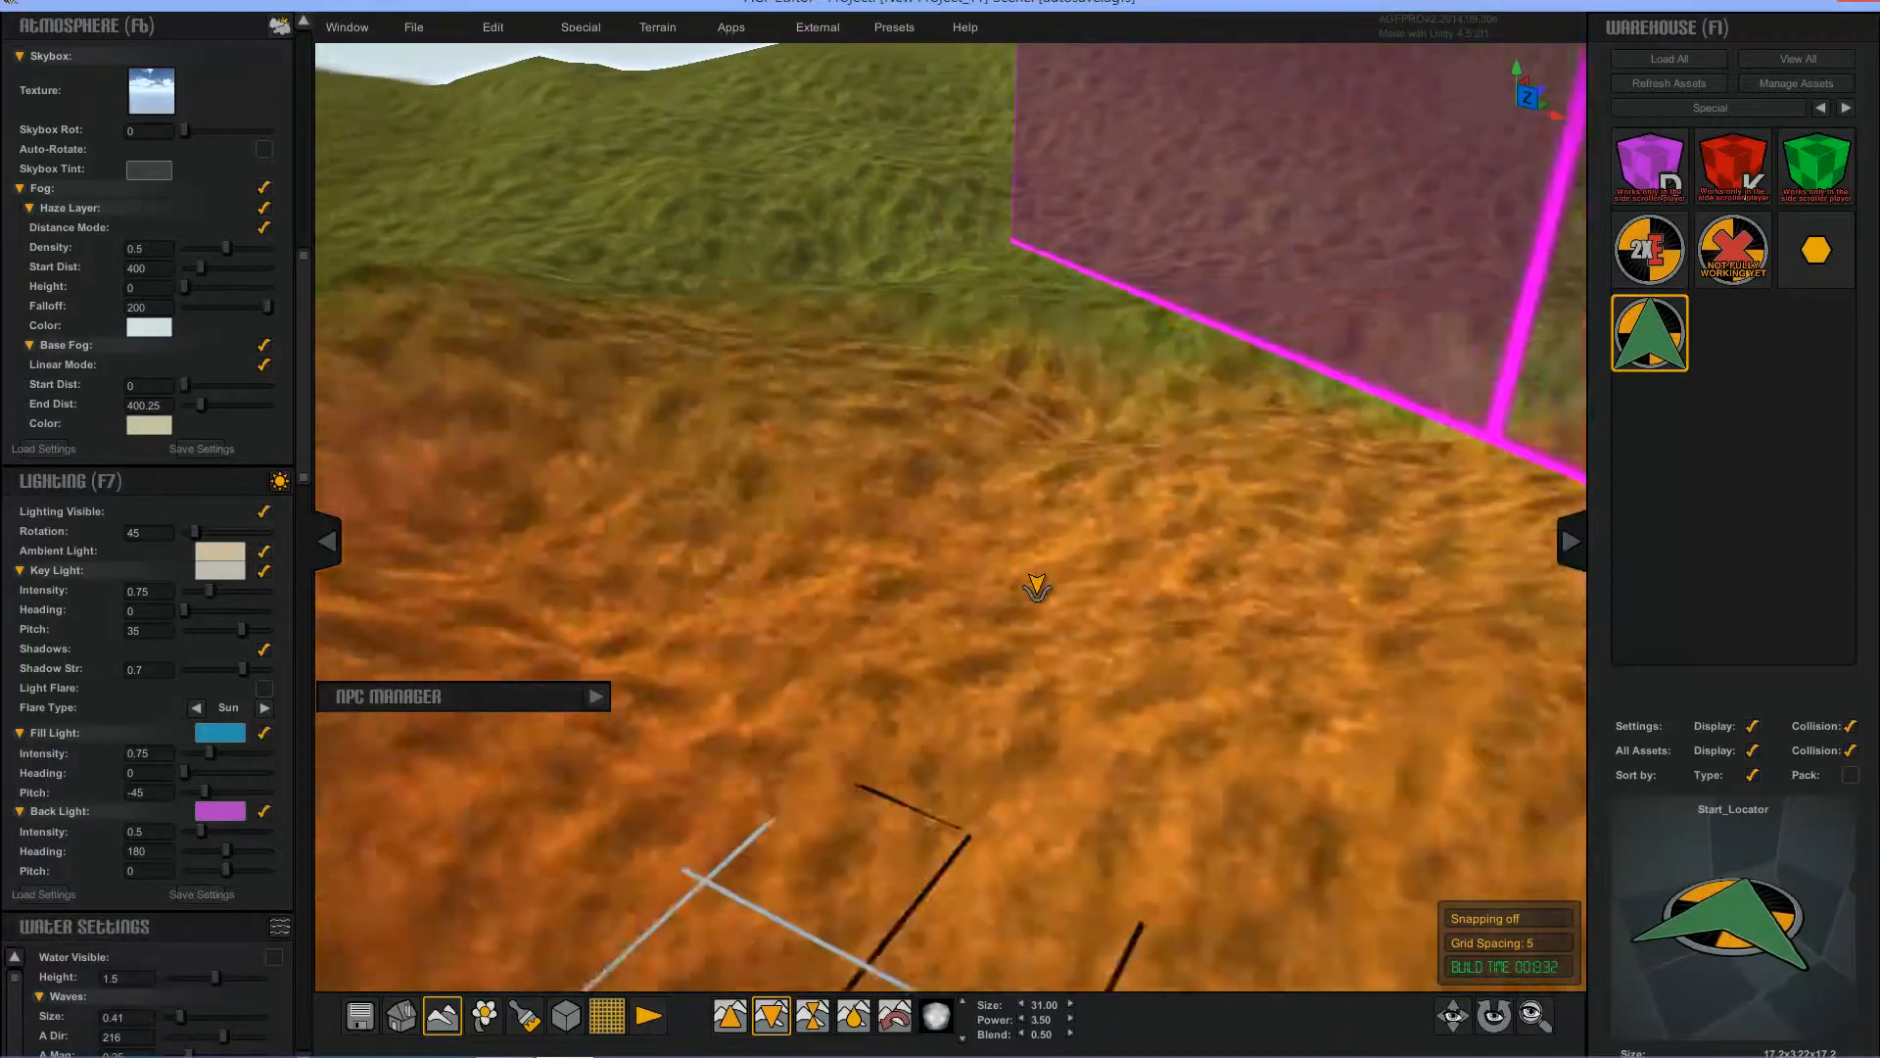
pyautogui.moveTo(1036, 587); pyautogui.dragTo(1110, 891)
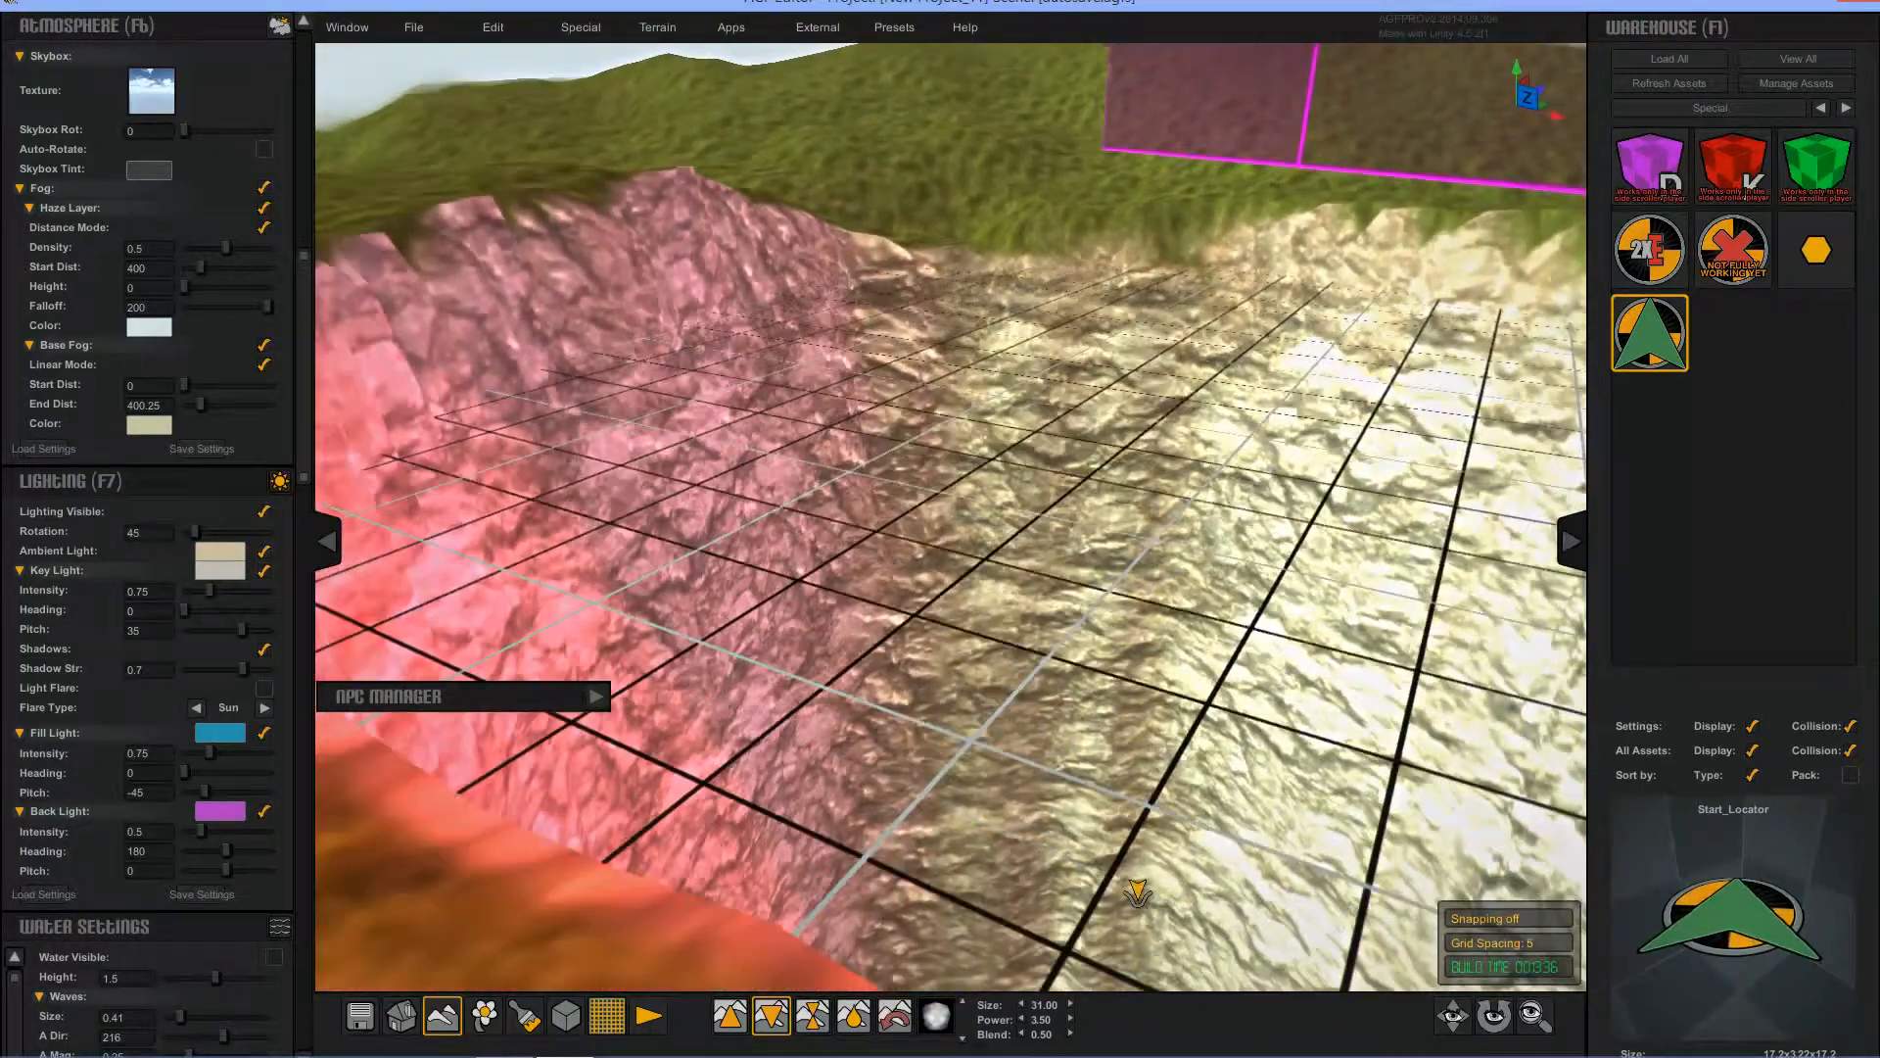
pyautogui.moveTo(1078, 774); pyautogui.dragTo(1102, 762)
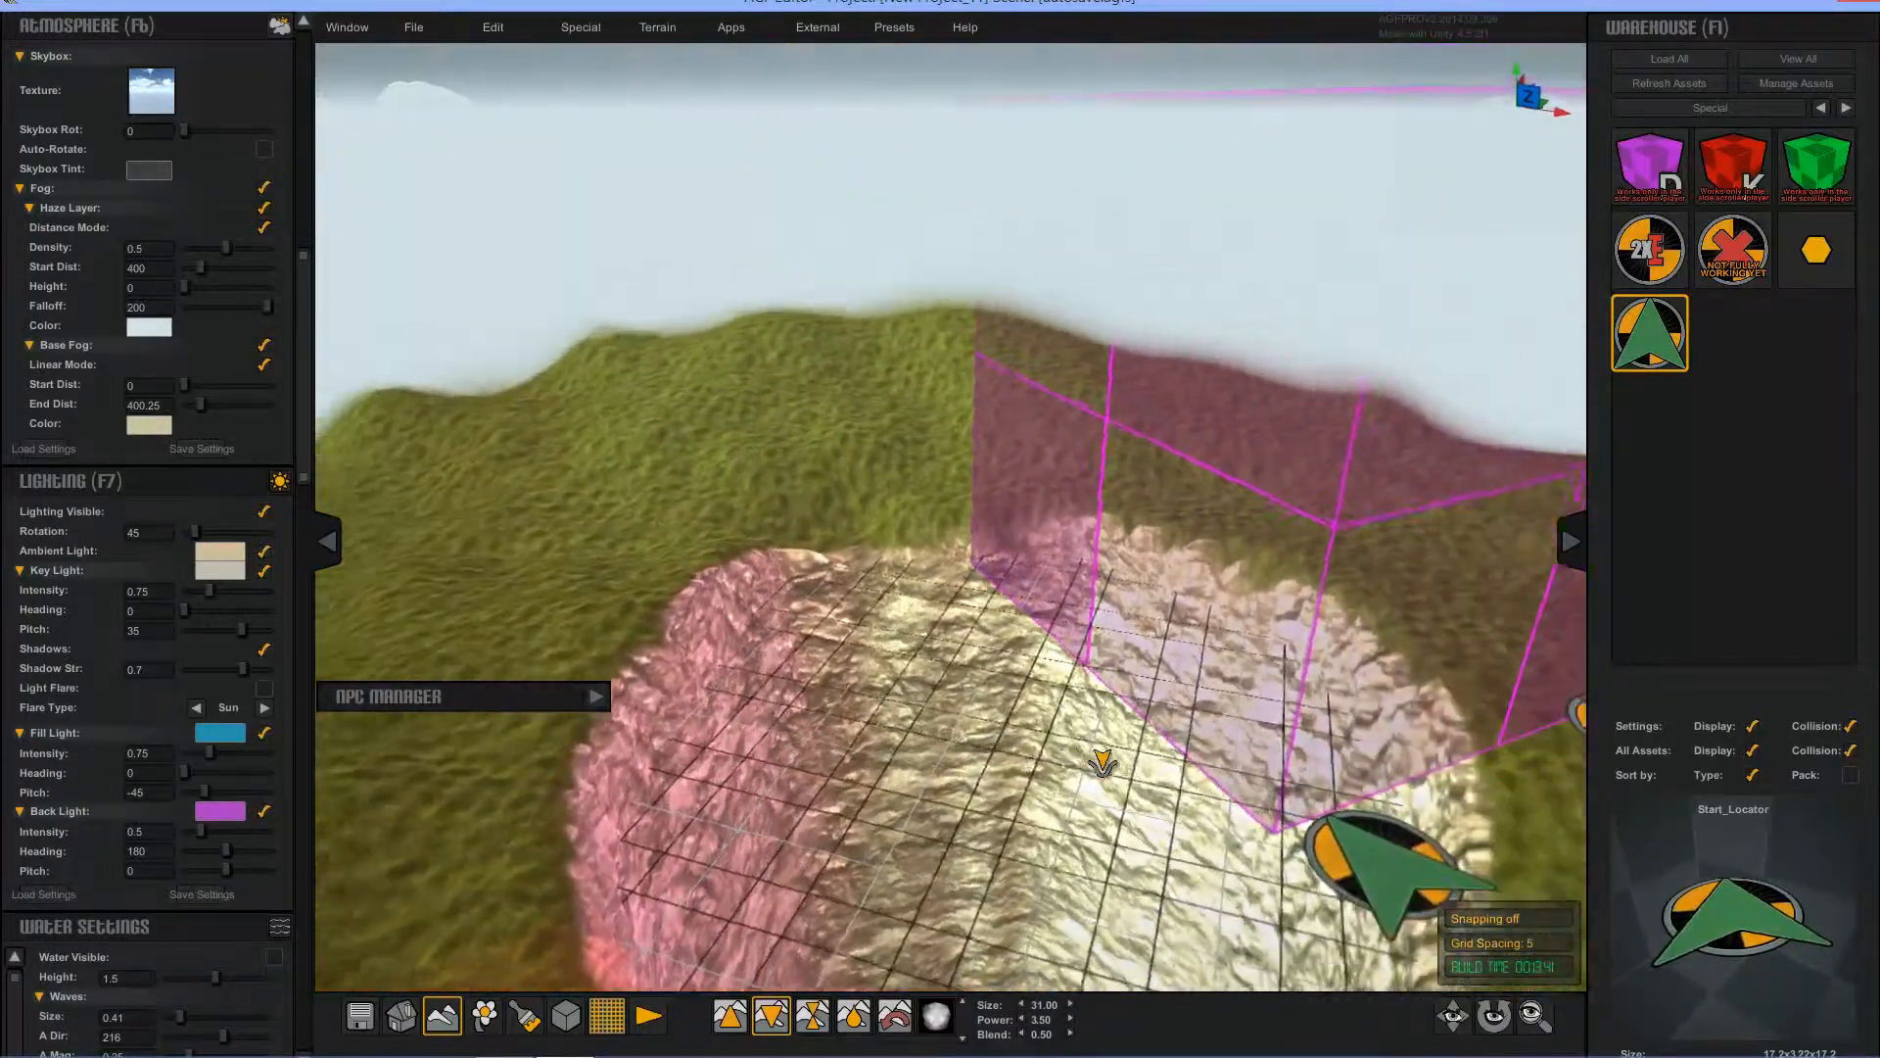
pyautogui.moveTo(1102, 762); pyautogui.dragTo(1232, 600, button='right')
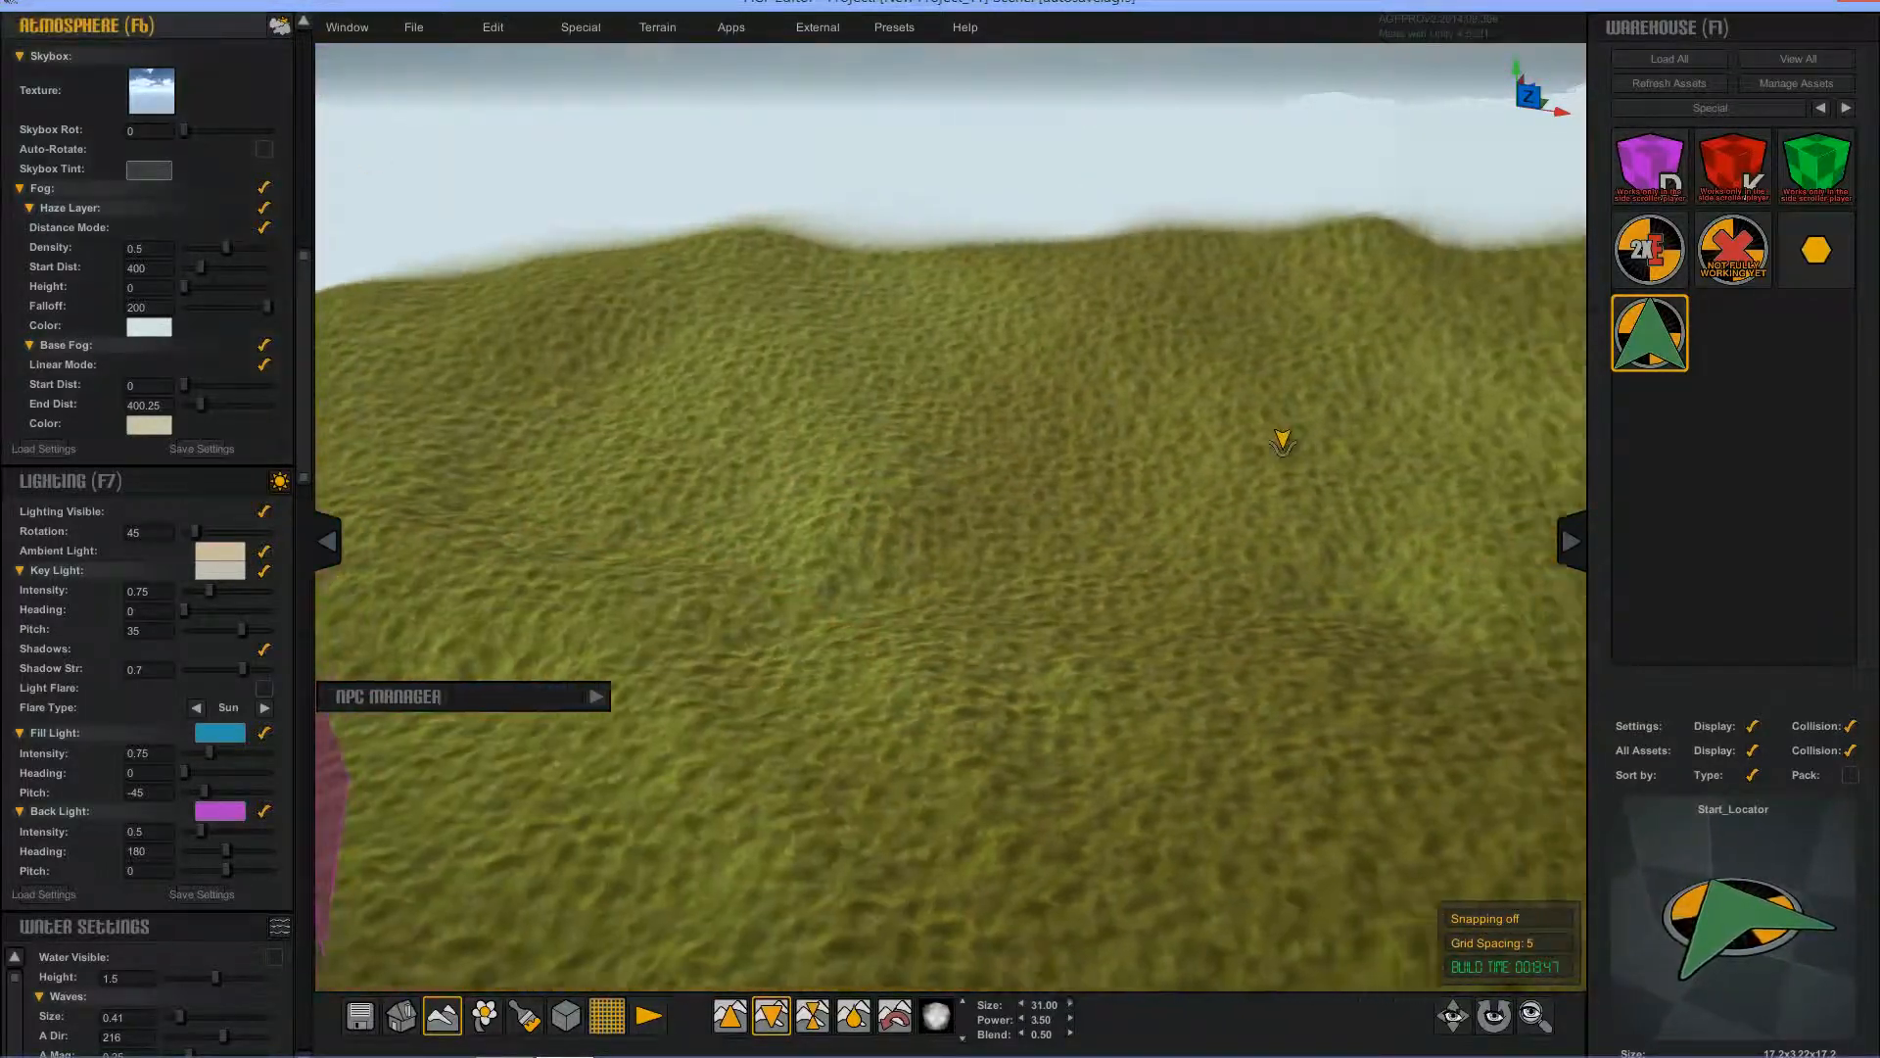
pyautogui.moveTo(1282, 442); pyautogui.dragTo(1289, 448)
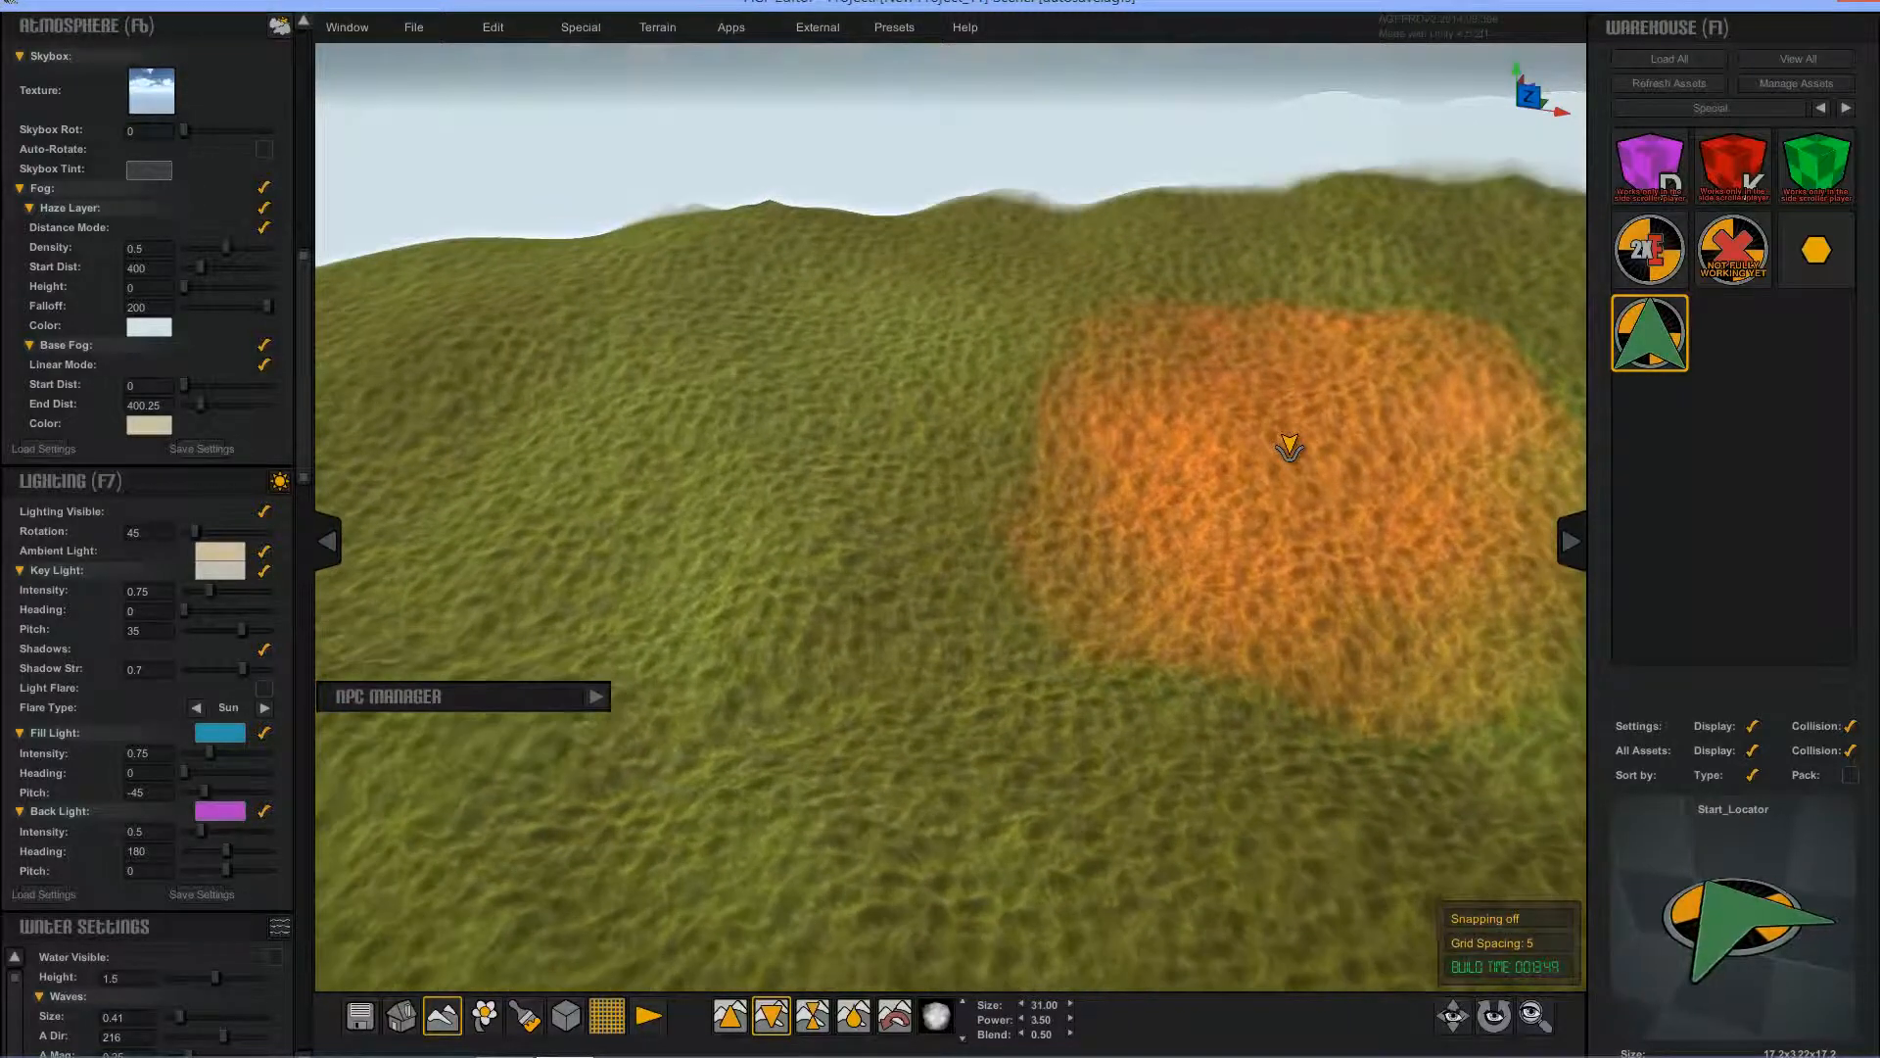